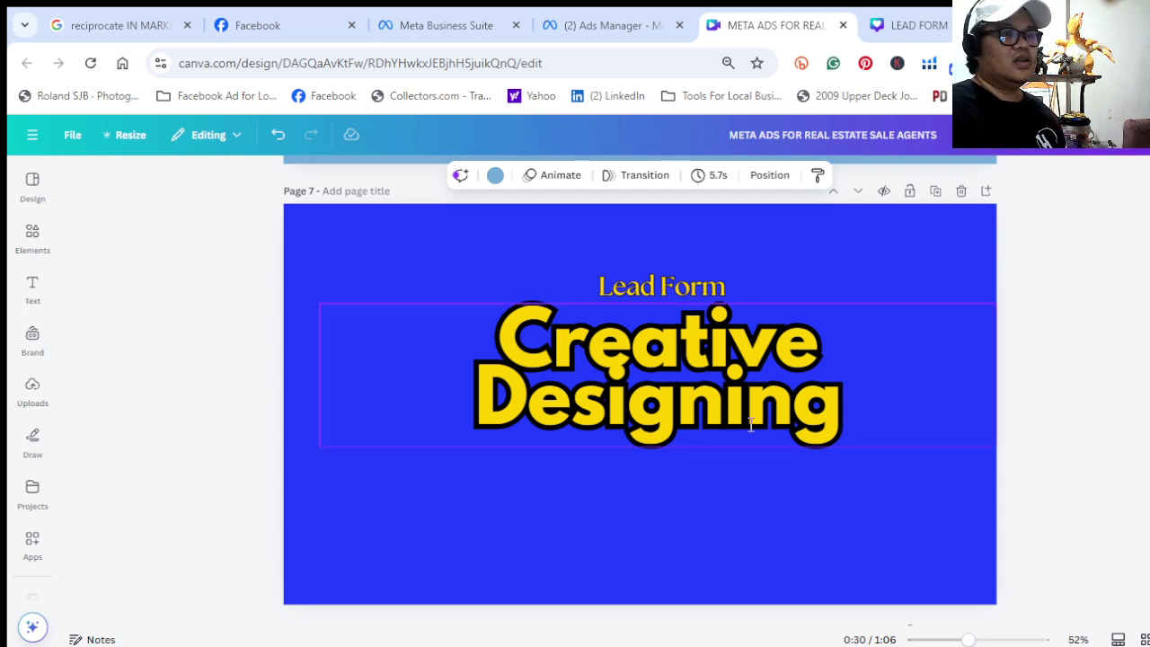
Switch to the LEAD FORM design and look over its pages
click(899, 27)
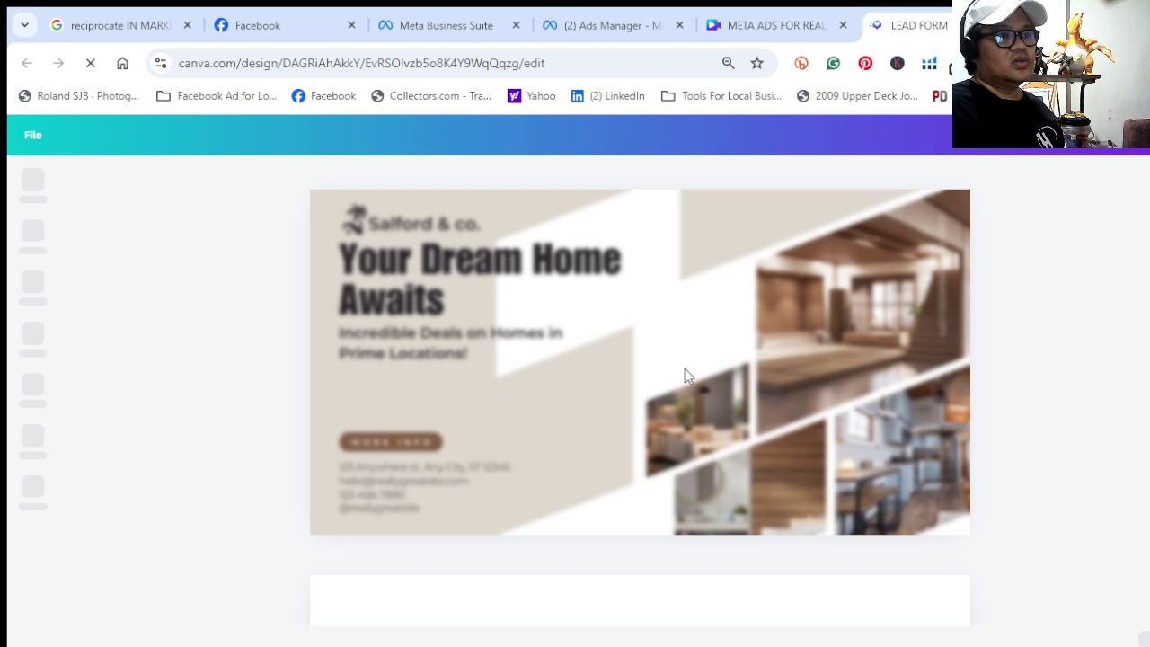
scroll(685, 375, down, 5)
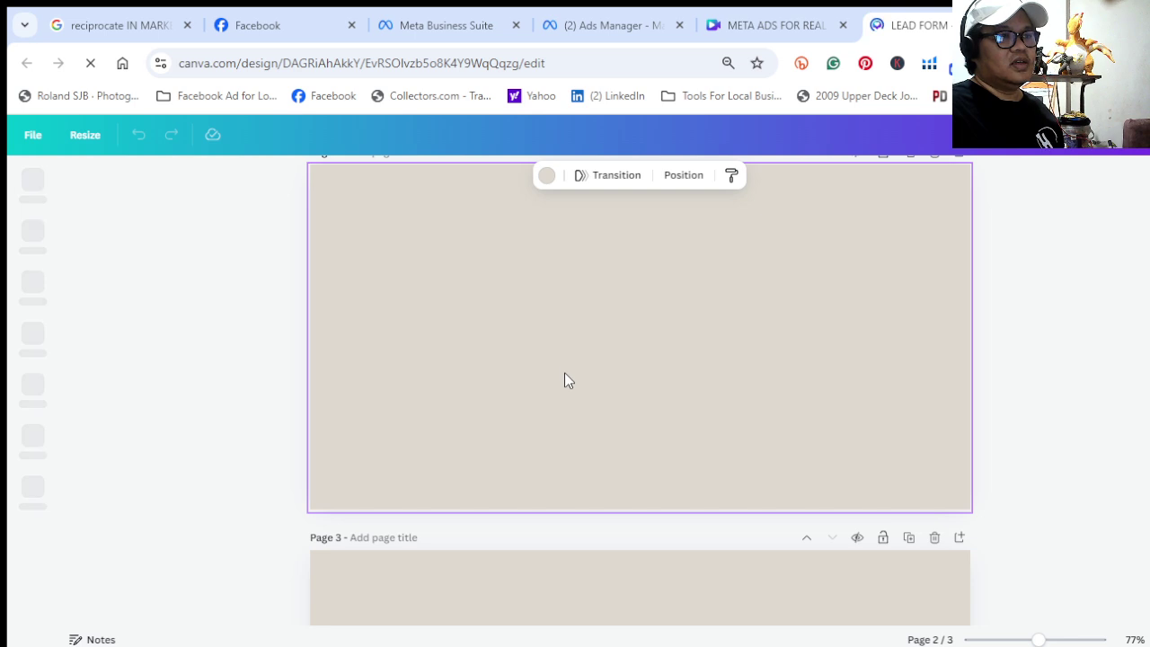
scroll(749, 421, up, 1)
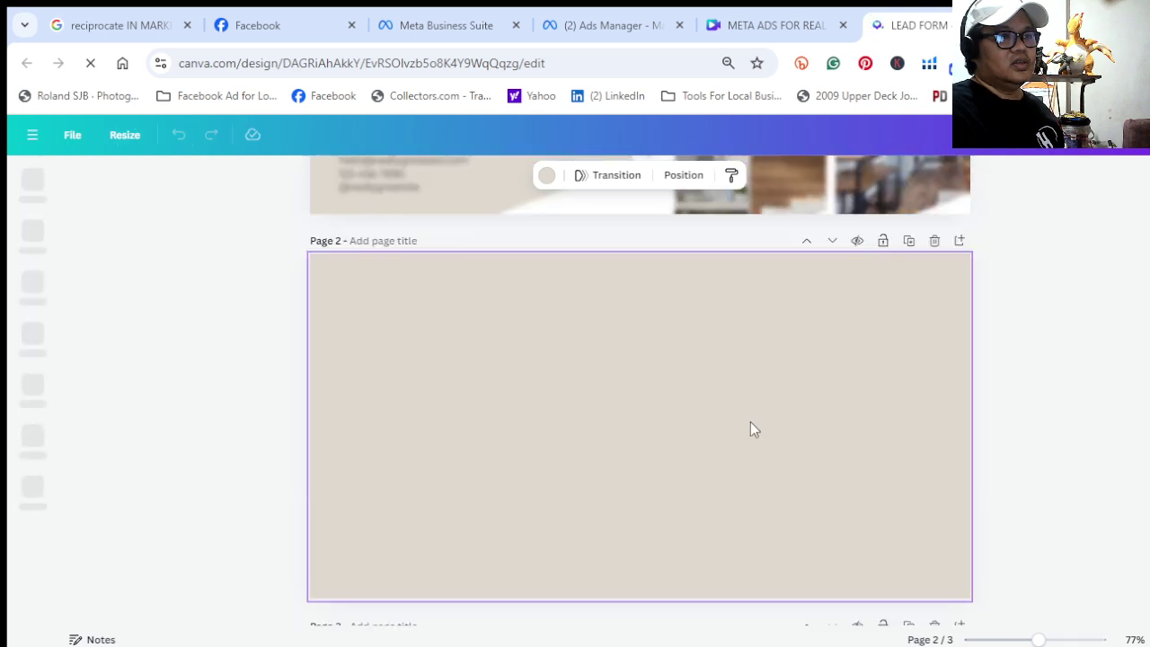
scroll(750, 422, up, 4)
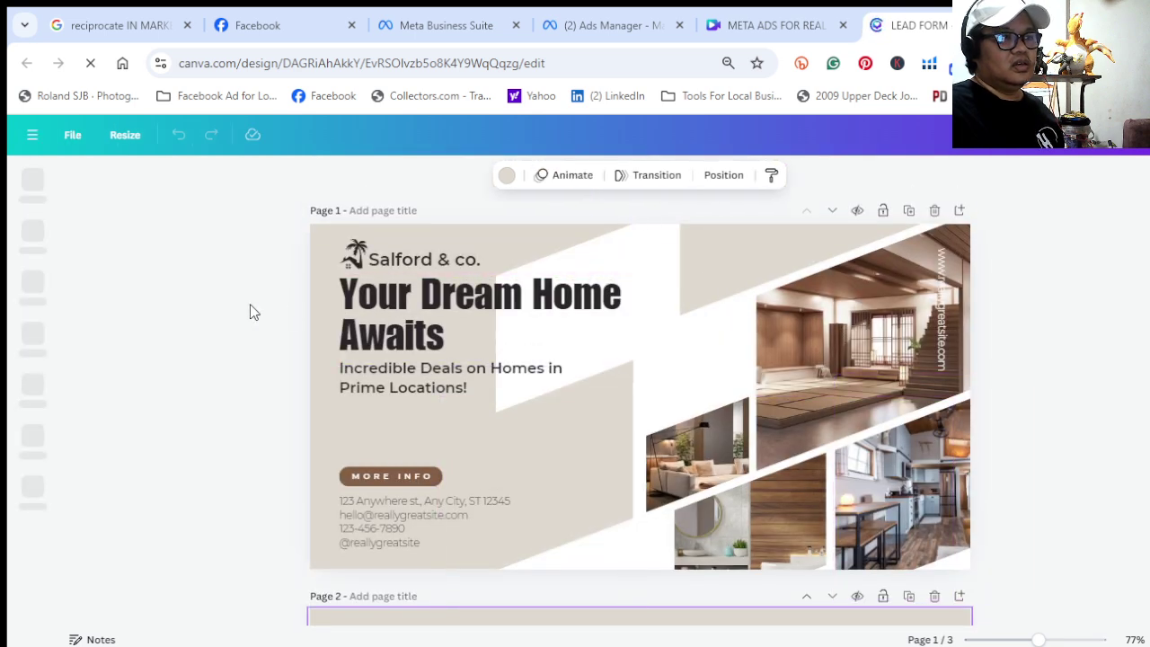
scroll(762, 401, down, 4)
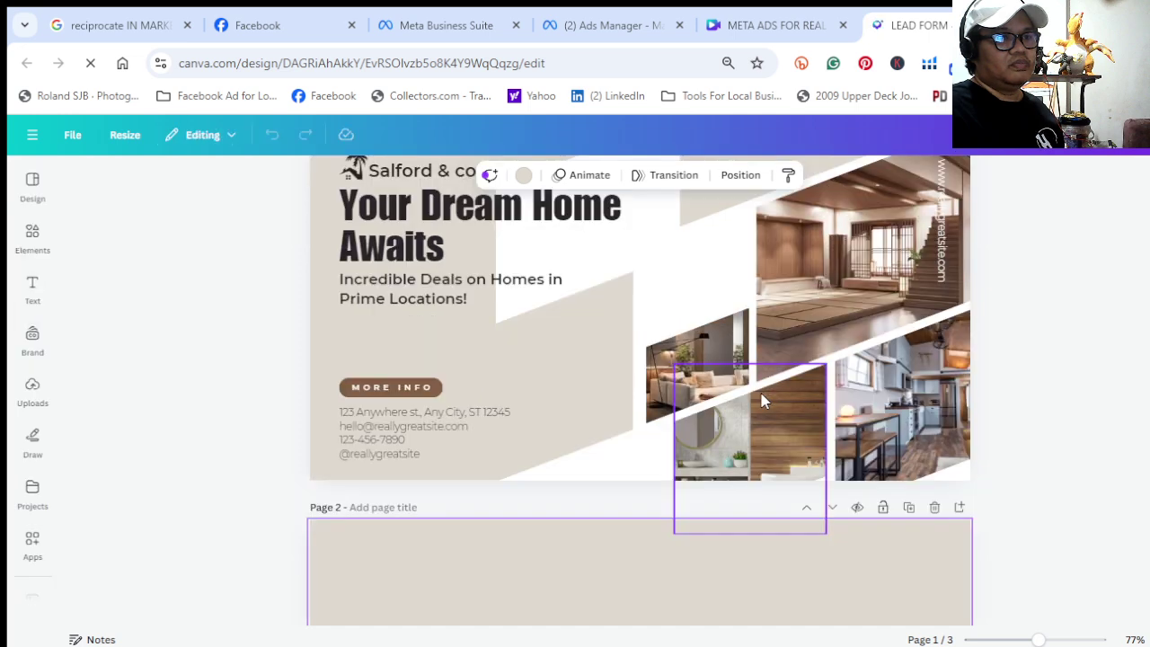
scroll(533, 458, up, 3)
scroll(539, 413, up, 1)
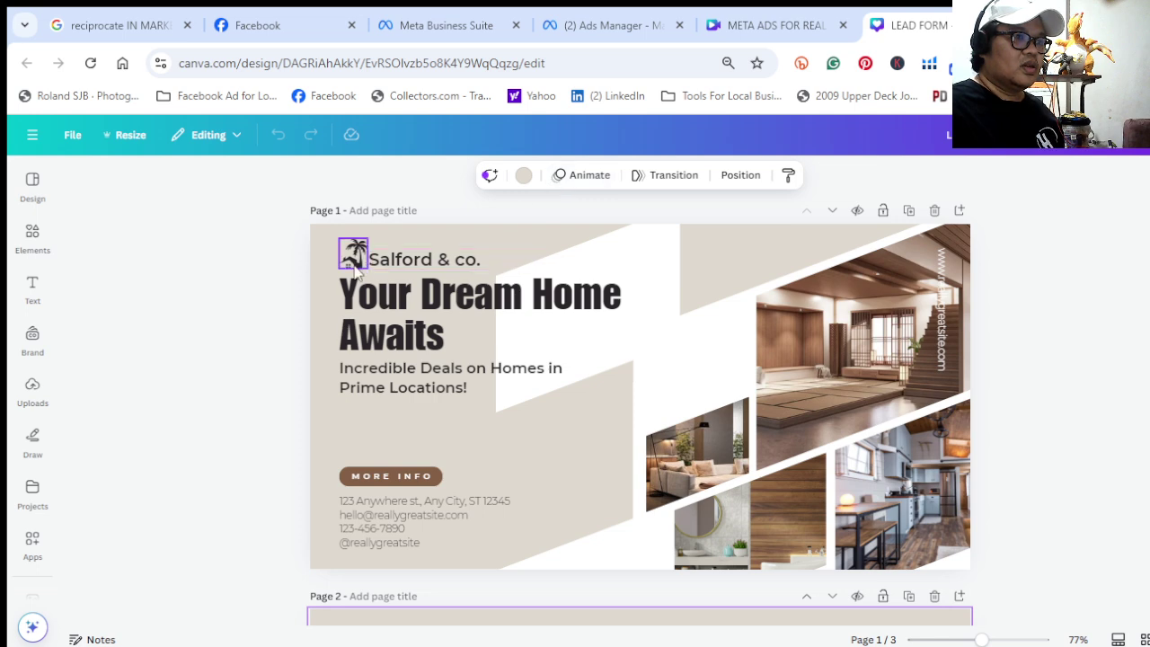
Change page 1's background from the default solid colors, trying green before settling on light green
click(323, 232)
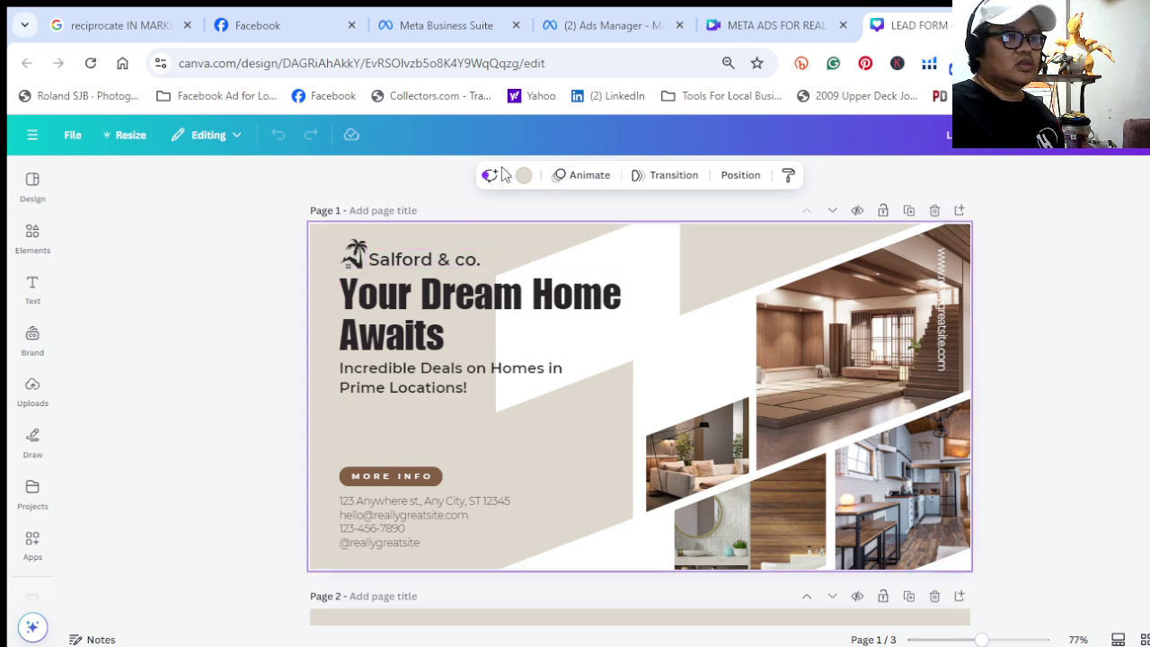
click(522, 176)
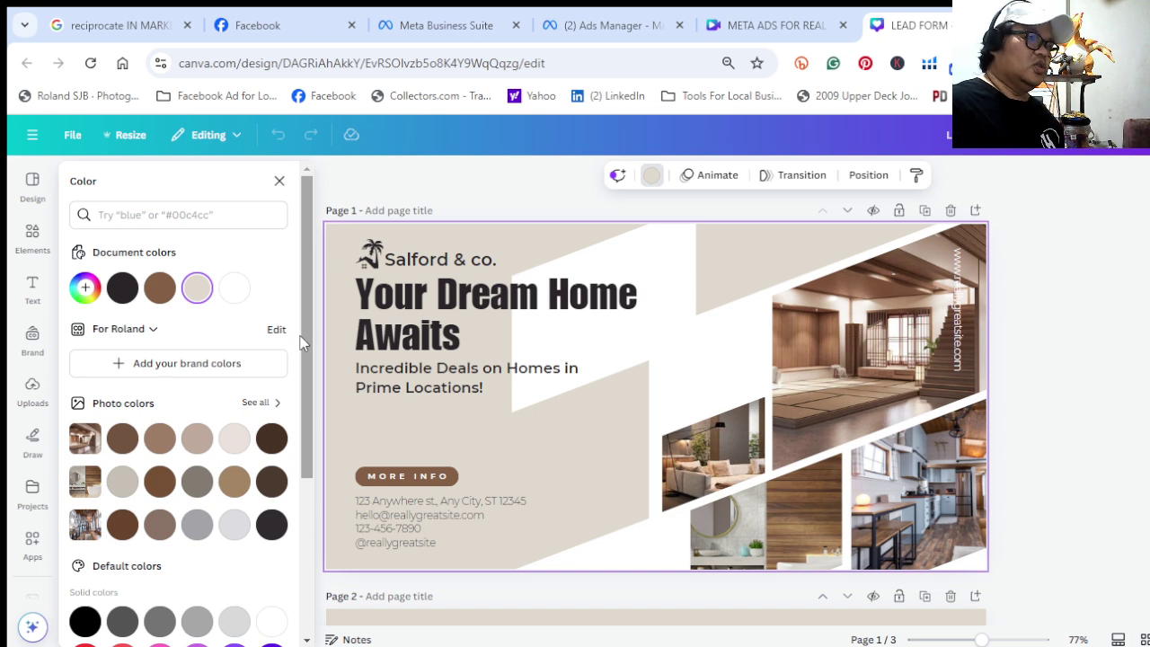
drag(310, 318, 316, 442)
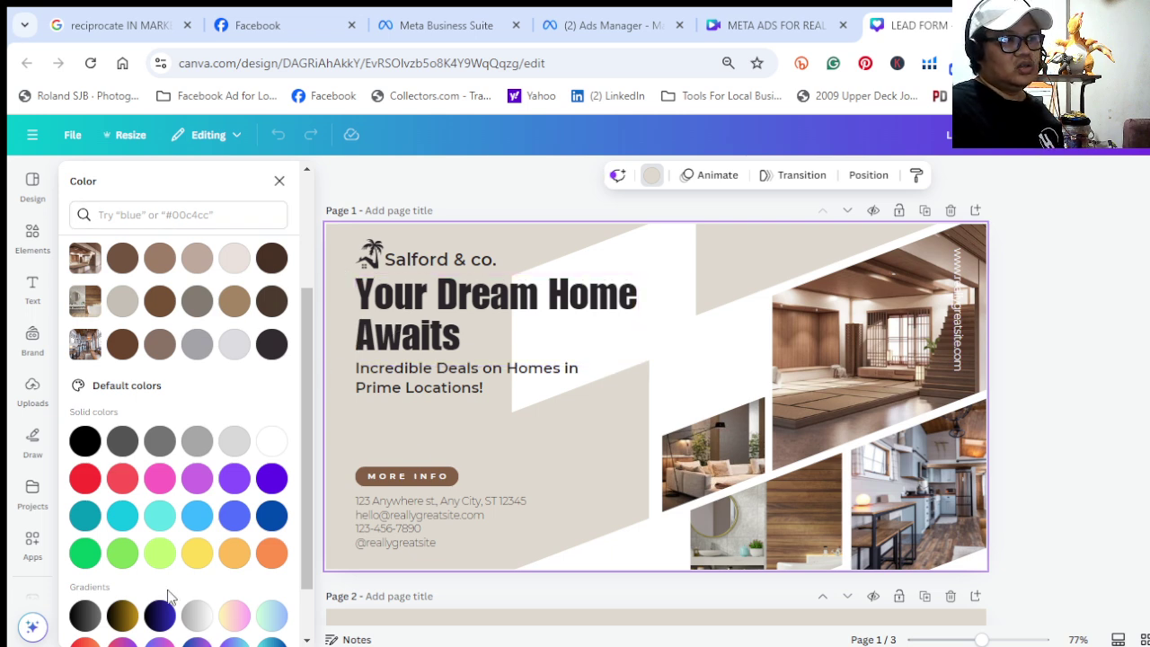
click(85, 553)
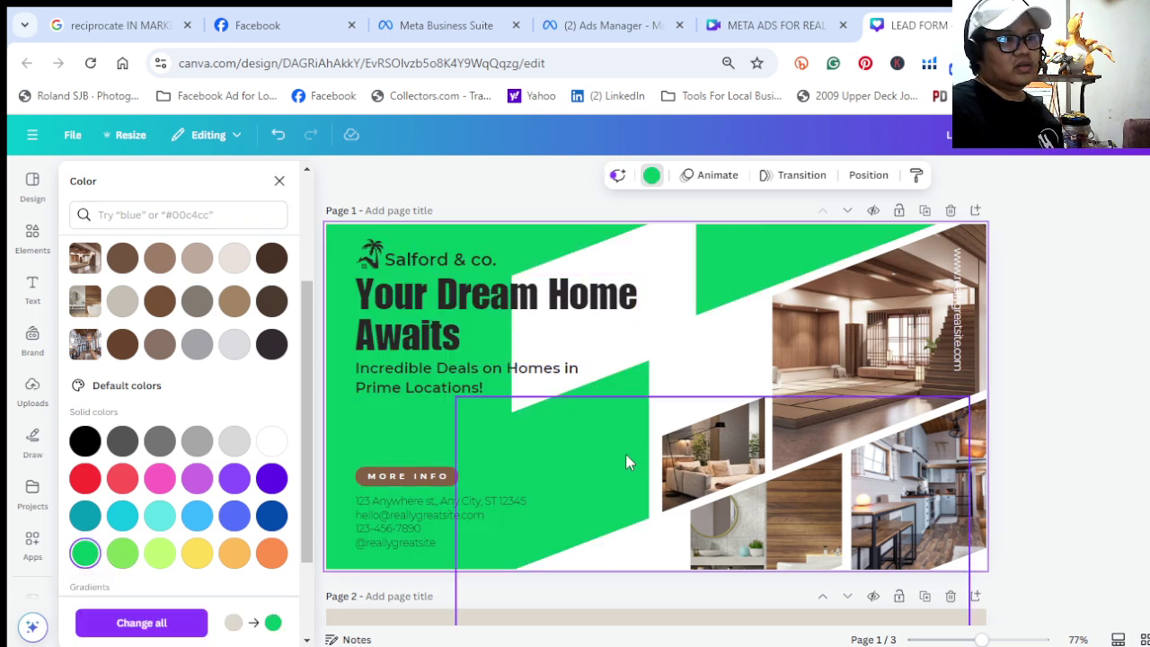
click(122, 553)
scroll(604, 487, down, 1)
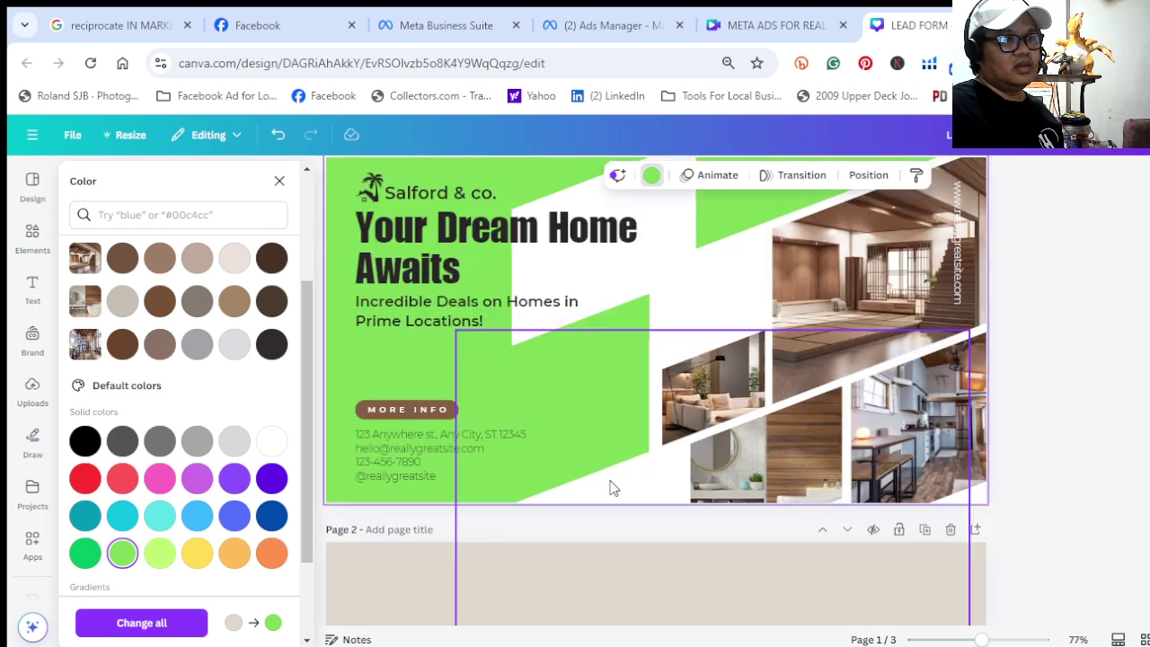
scroll(610, 486, down, 2)
scroll(610, 484, up, 3)
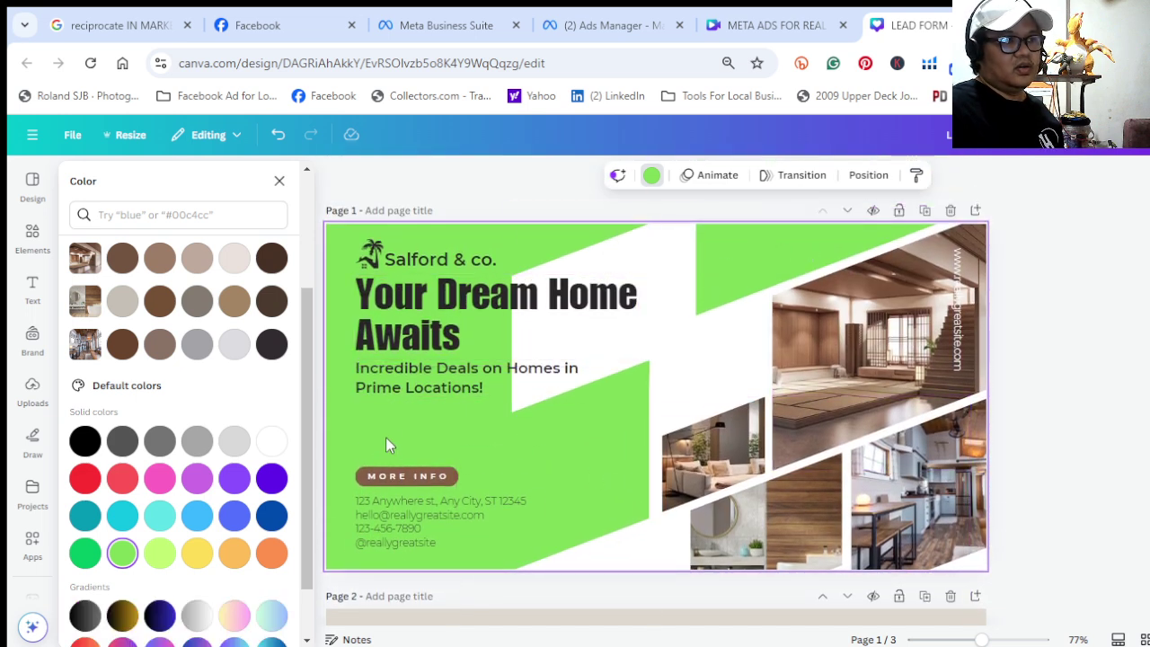
Recolor the MORE INFO button on page 1 to the darker solid green
click(402, 472)
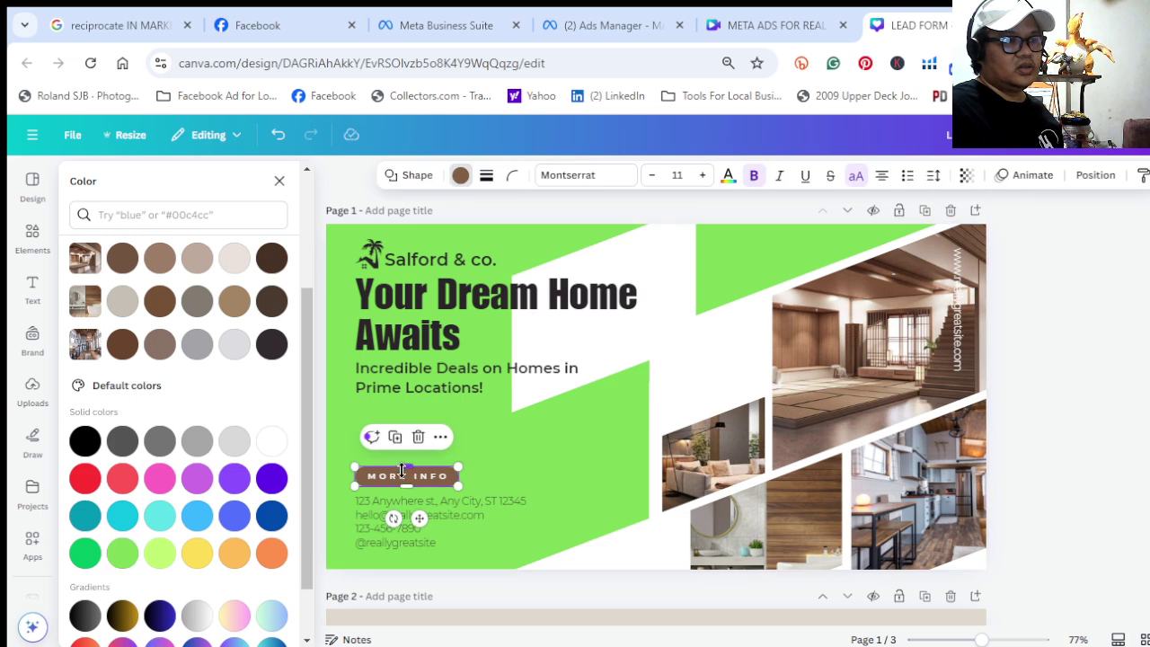
click(460, 176)
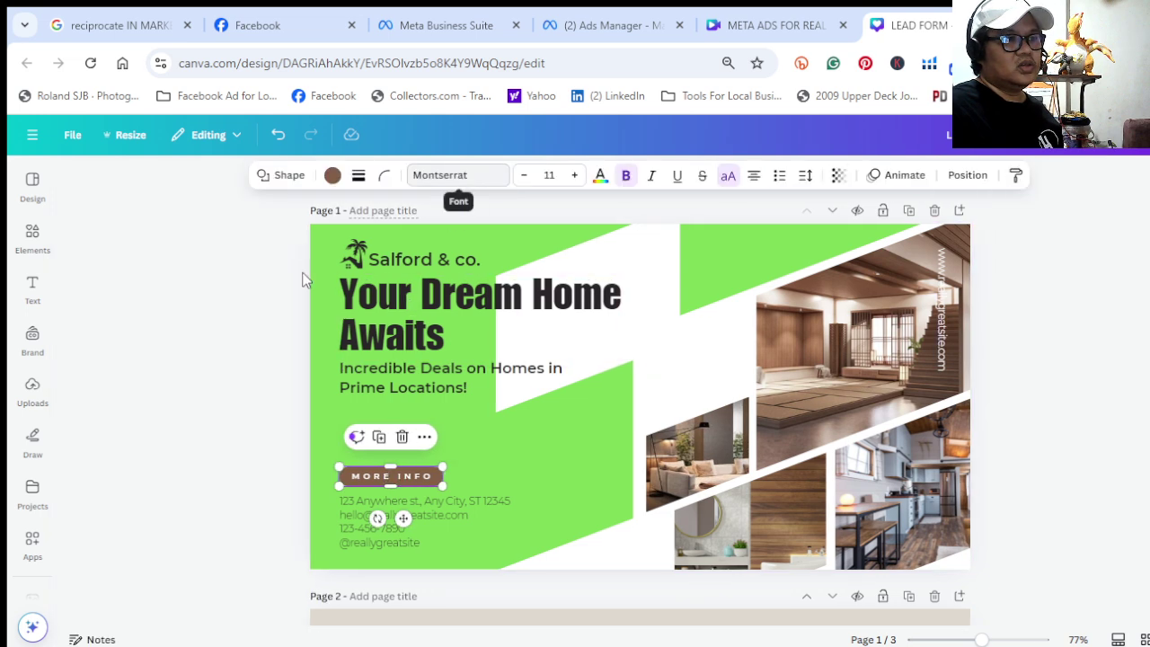
click(332, 176)
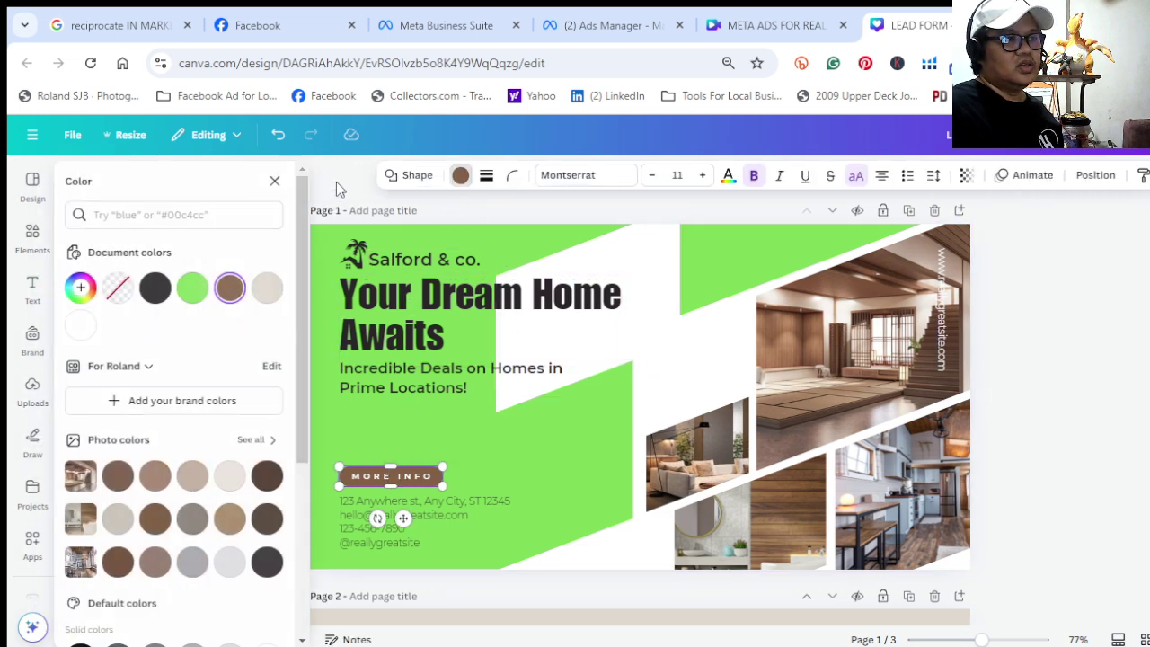
scroll(175, 355, down, 3)
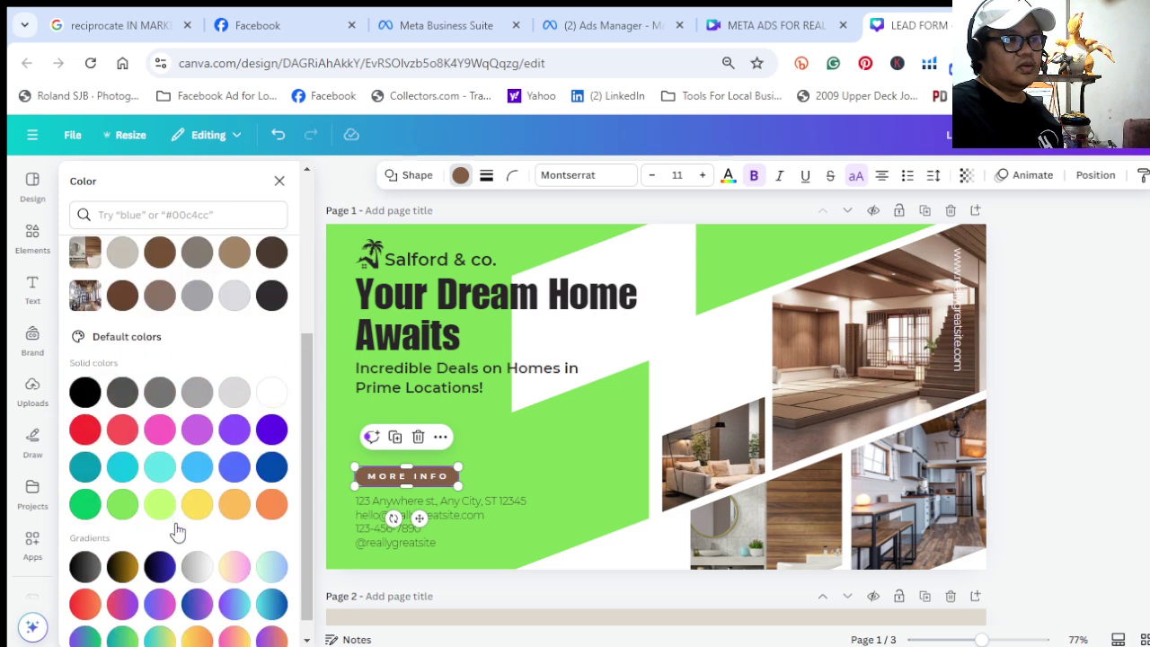
click(87, 509)
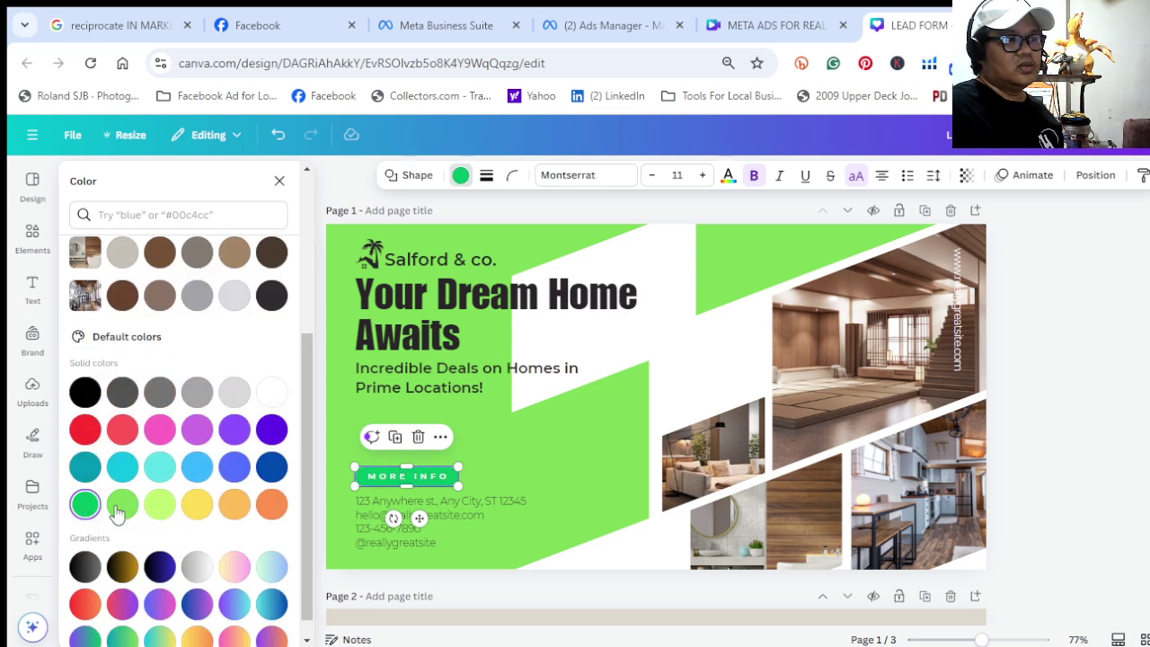
click(546, 451)
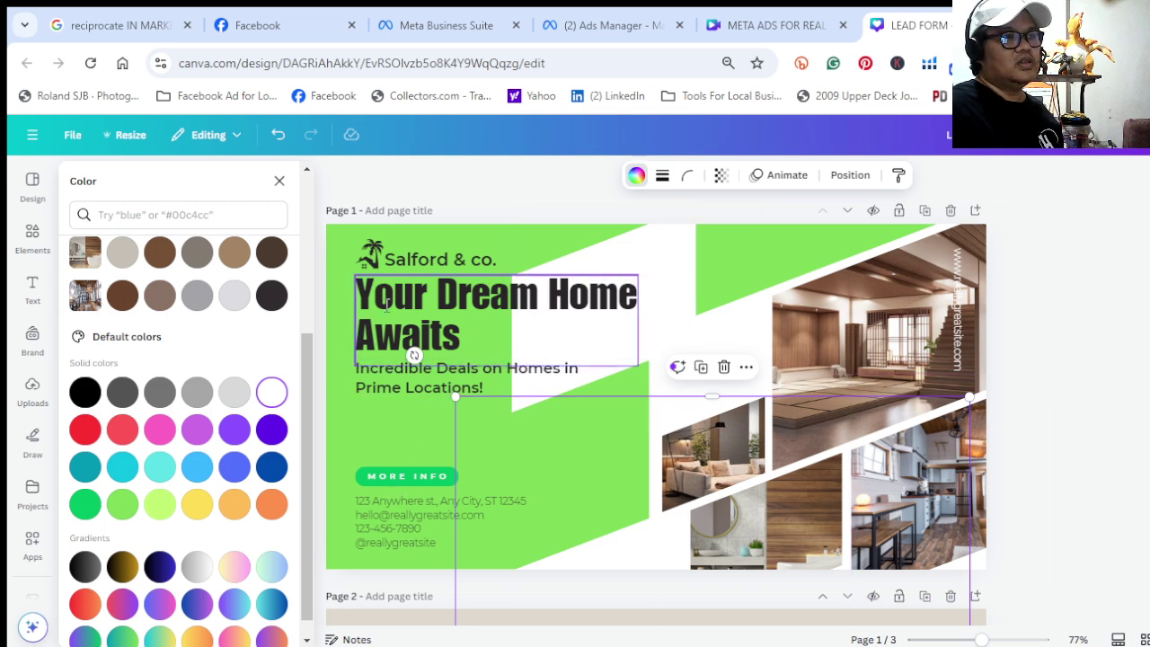
Delete the "Salford & co." company name beside the palm tree logo on page 1
click(411, 259)
key(Delete)
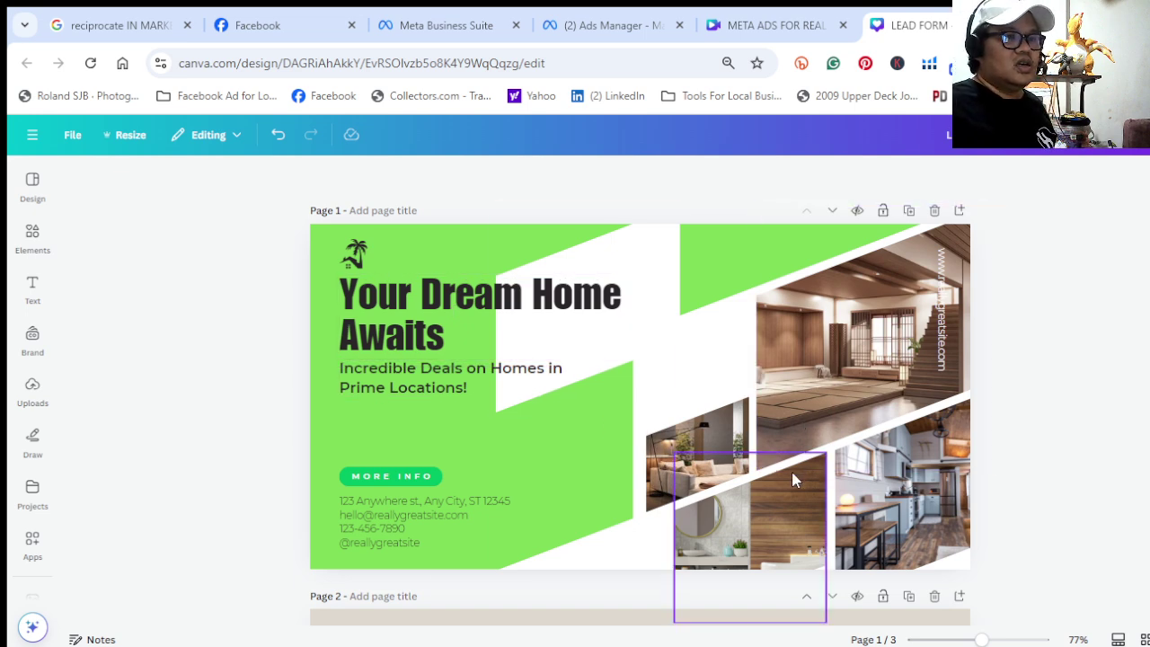
scroll(513, 482, down, 2)
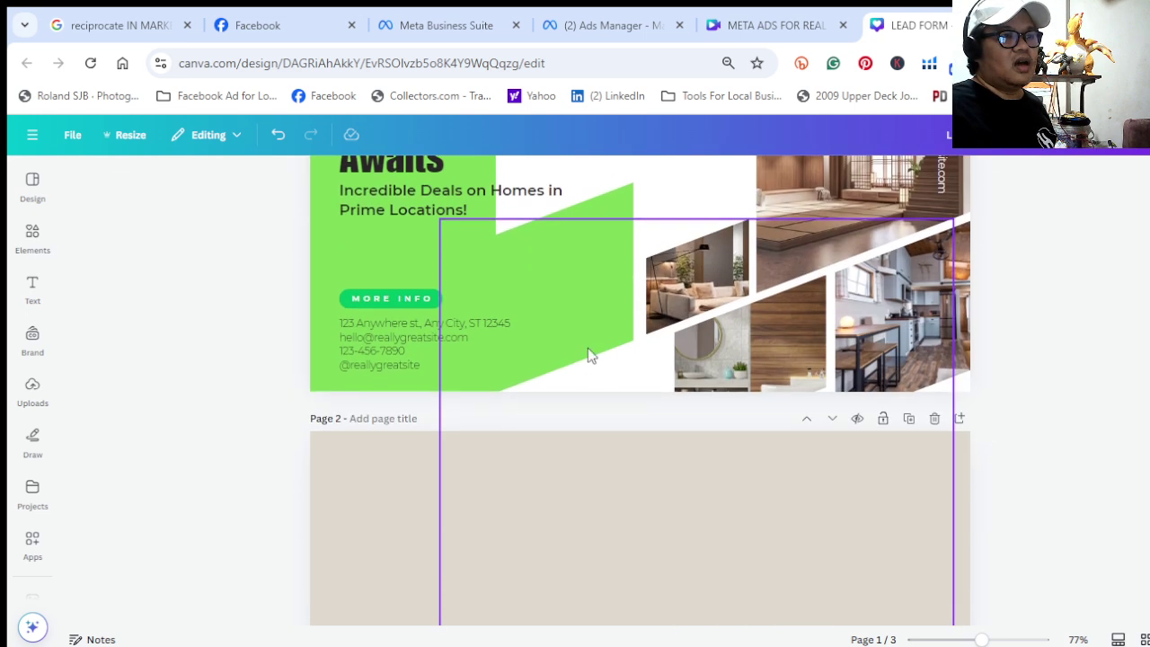
scroll(587, 354, down, 1)
click(584, 467)
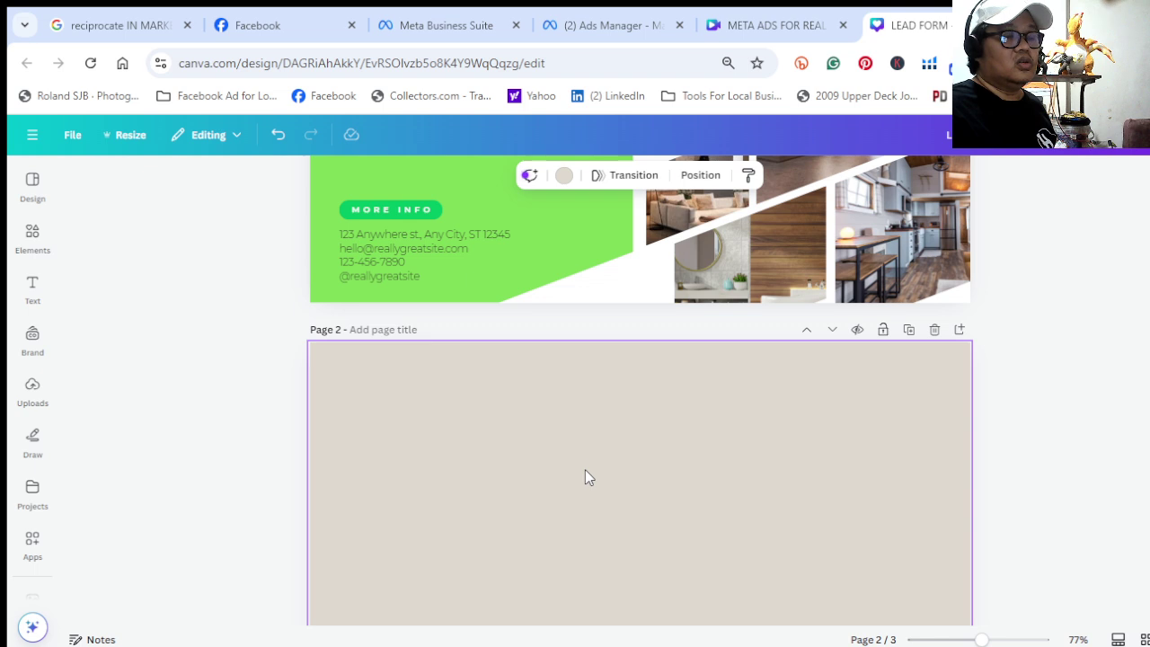
scroll(584, 469, down, 1)
scroll(584, 468, up, 2)
scroll(584, 476, up, 1)
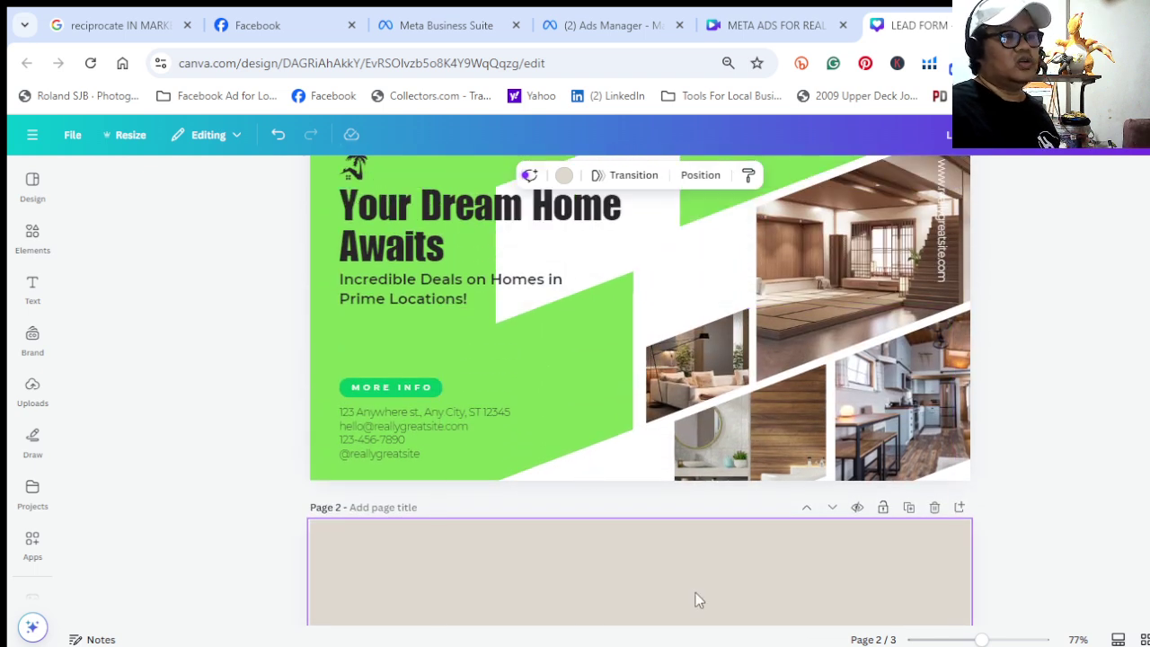
scroll(699, 600, down, 2)
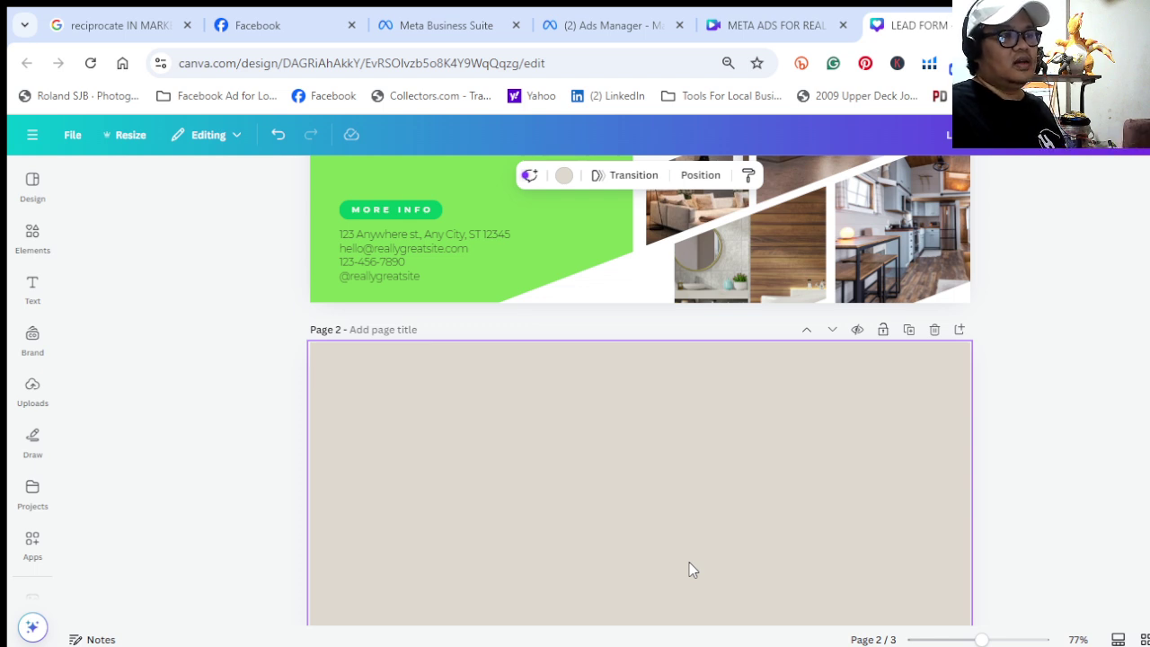
scroll(655, 557, up, 2)
scroll(655, 557, down, 1)
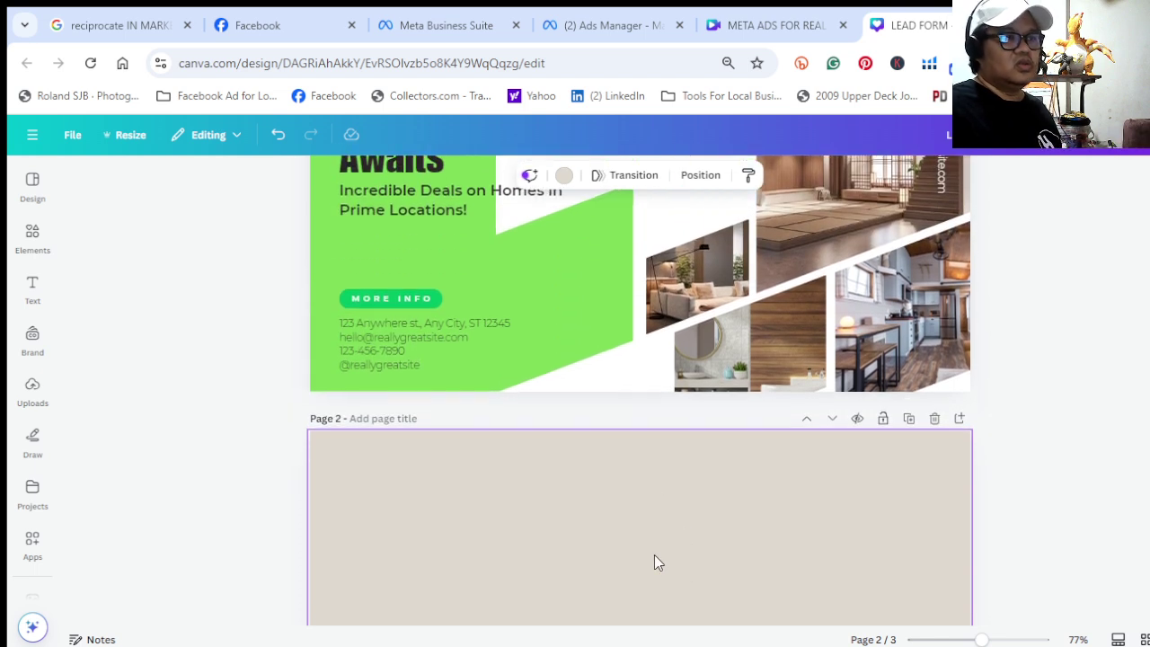
scroll(654, 554, down, 1)
scroll(654, 554, up, 1)
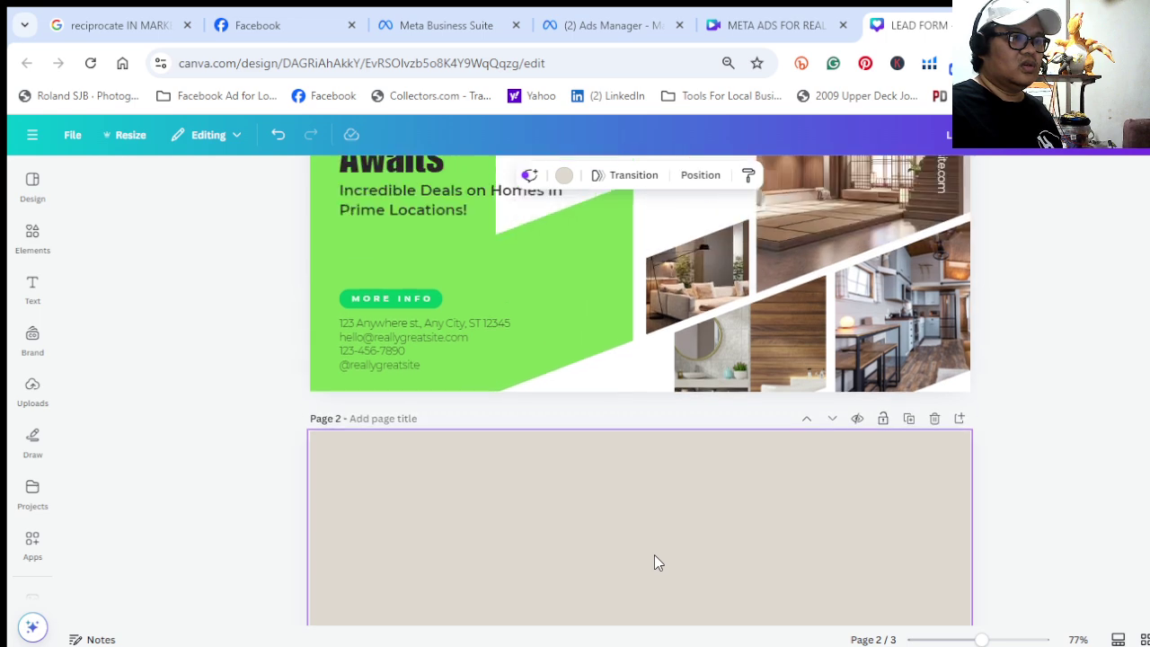
scroll(654, 554, down, 1)
scroll(654, 554, up, 3)
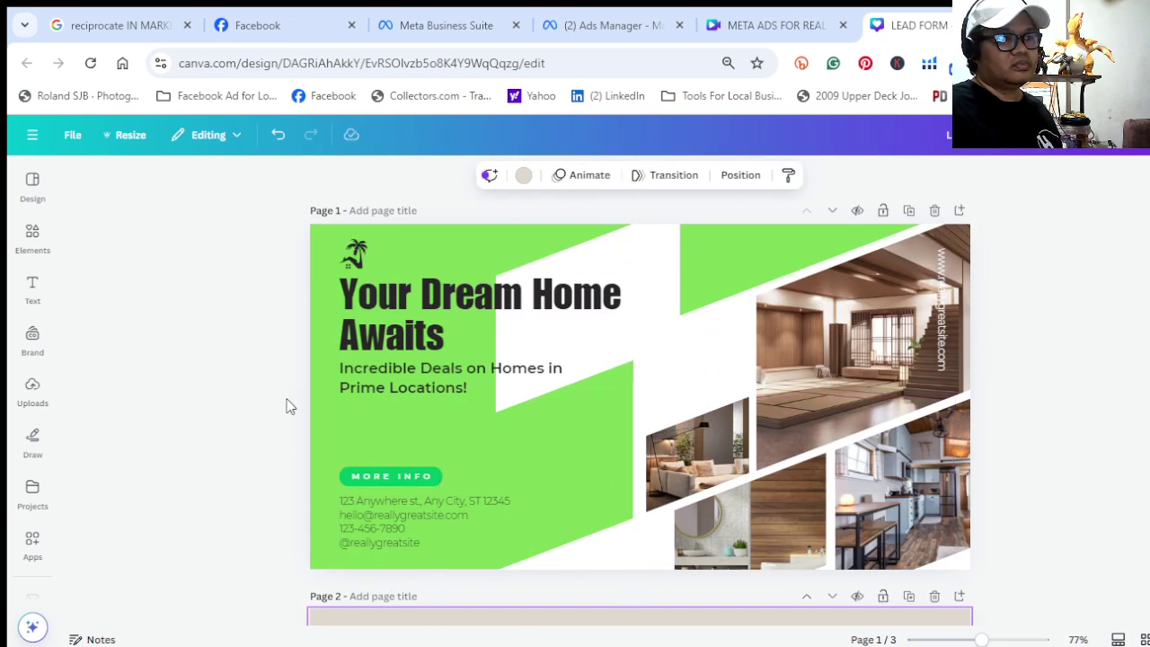
click(438, 537)
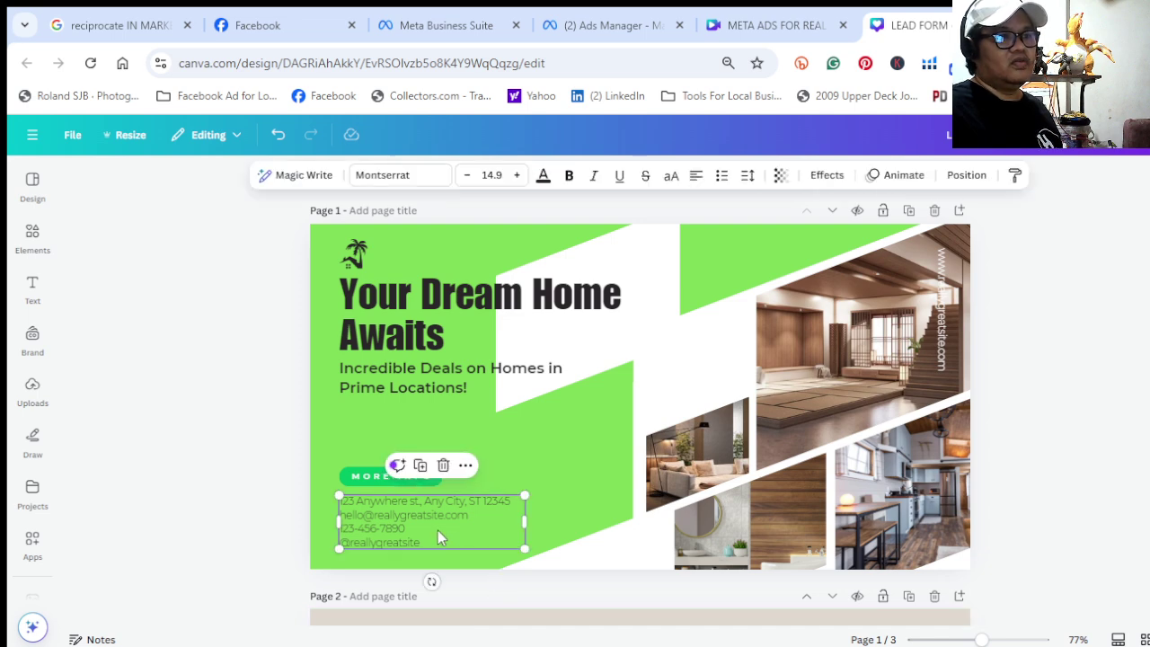
Select the blank page 2 and search the design templates for "REAL ESTATE", refining the search to "Real Estate Flyers"
scroll(566, 509, down, 4)
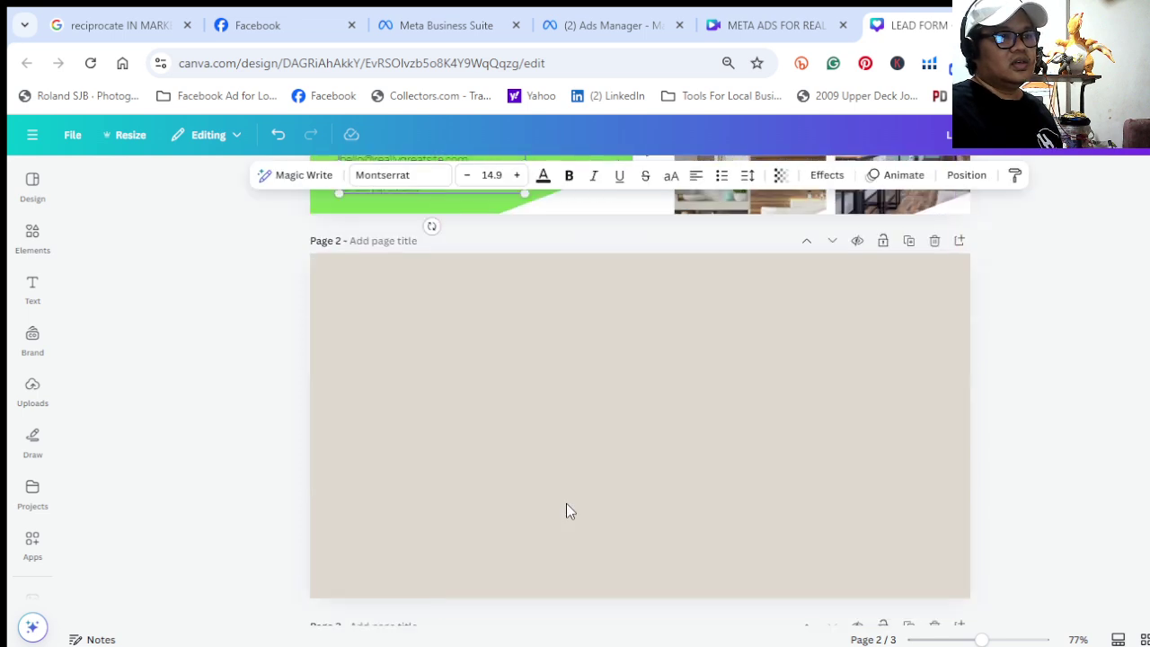
click(546, 477)
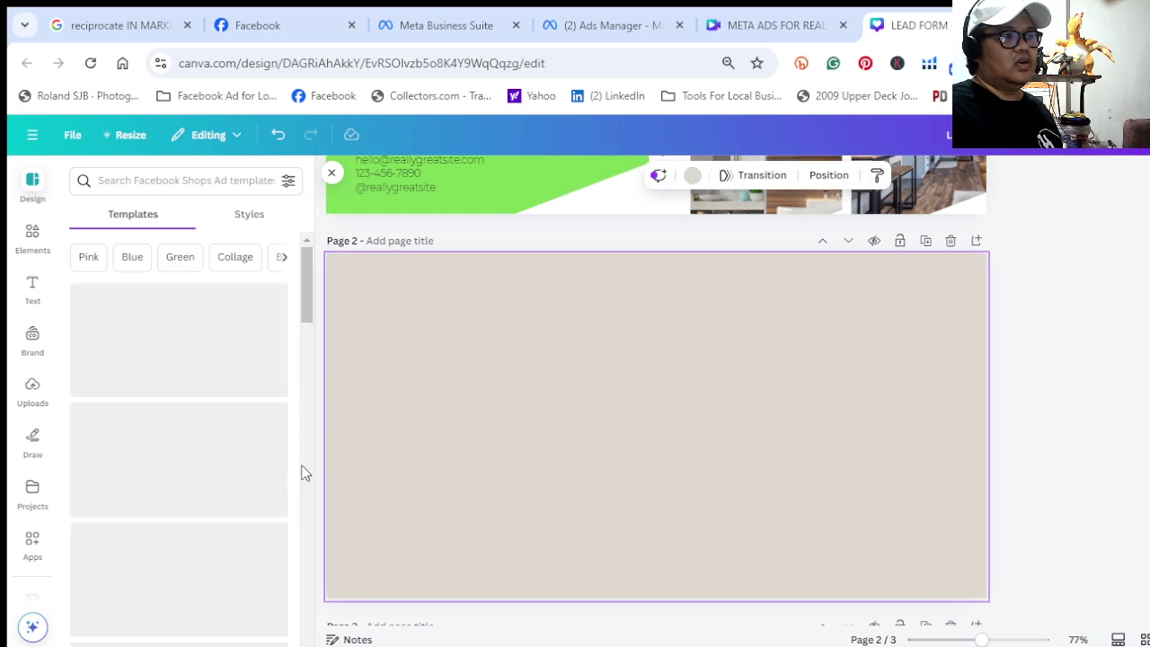
click(180, 180)
click(166, 246)
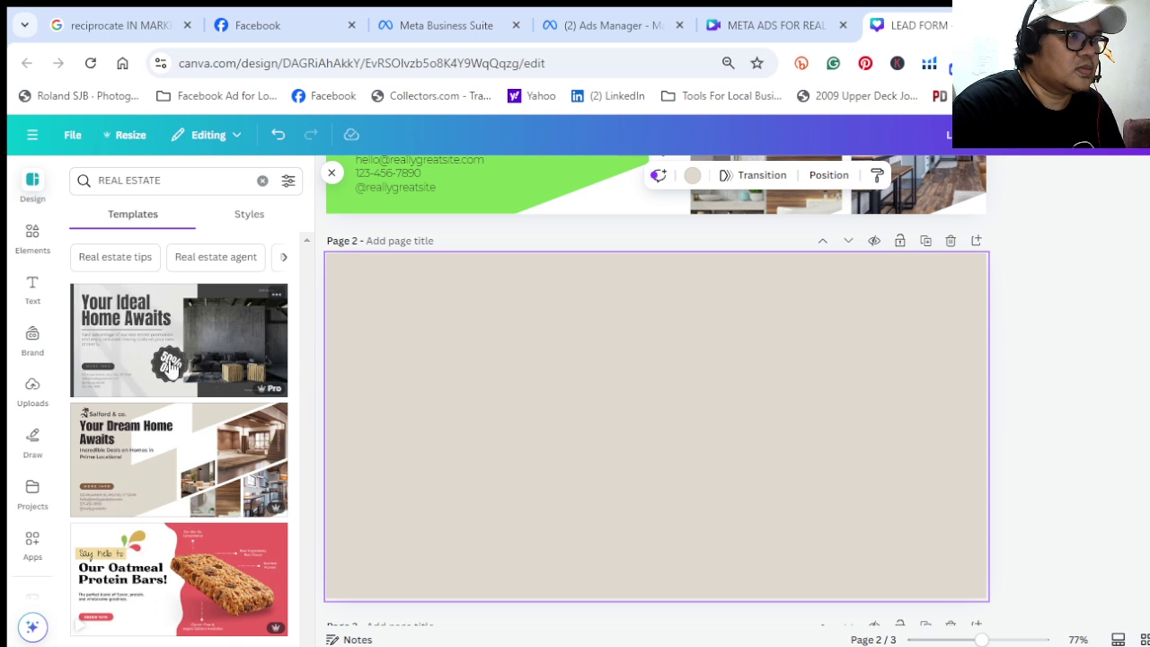
click(193, 180)
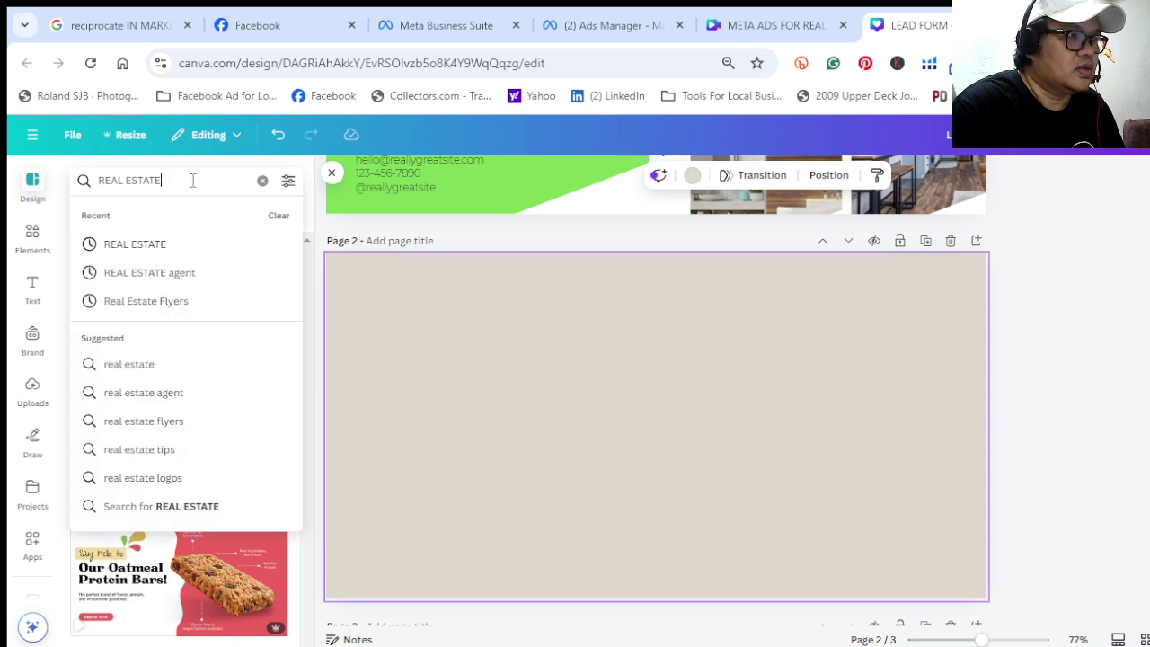
click(198, 302)
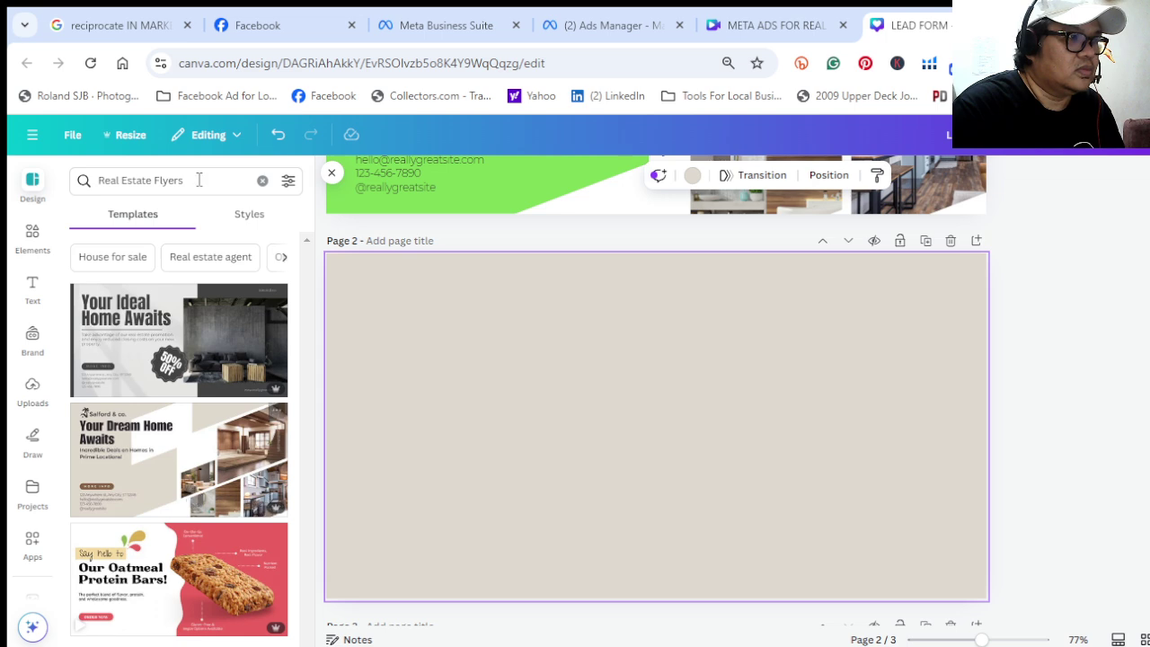
Apply the black-and-white "Your Ideal Home Awaits" template to page 2 and browse the similar templates
click(180, 320)
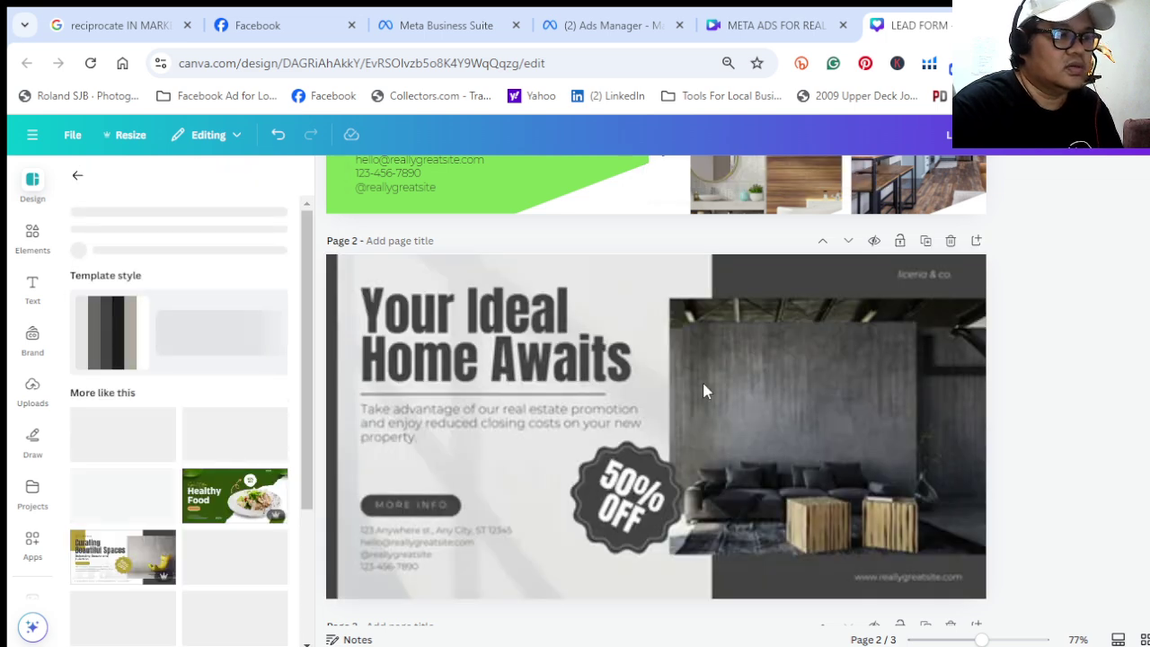
scroll(177, 531, down, 2)
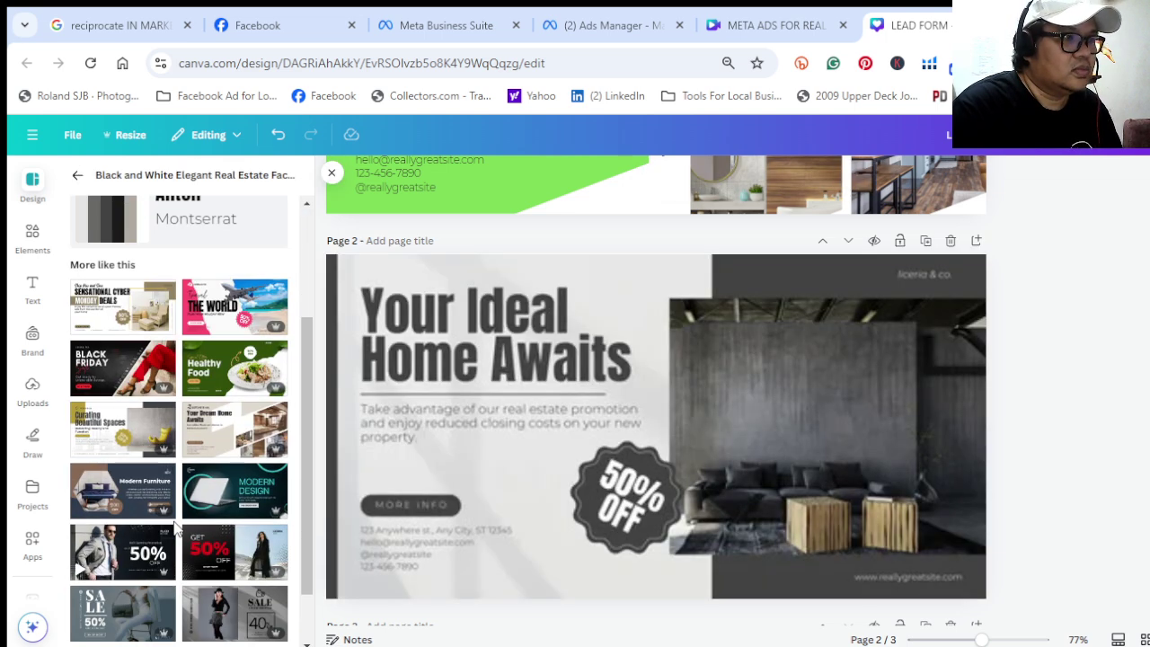
scroll(177, 531, down, 1)
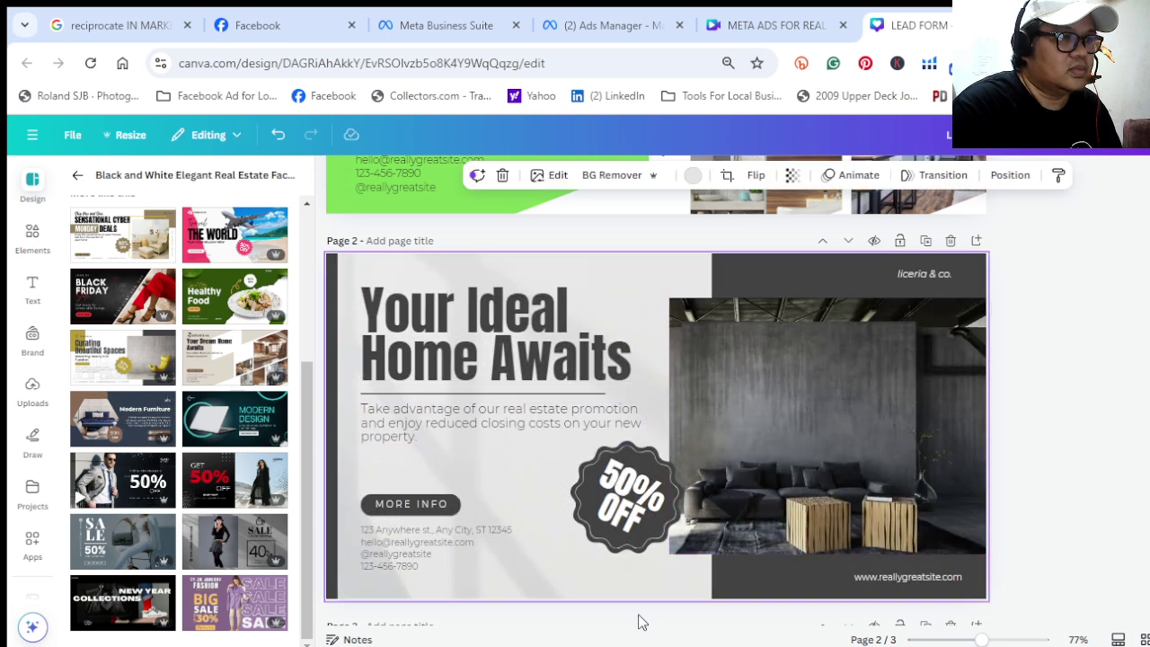
Recolor page 2's narrow vertical side strip to green #00bf63 and the large dark panel behind the photo to light grass green
click(441, 547)
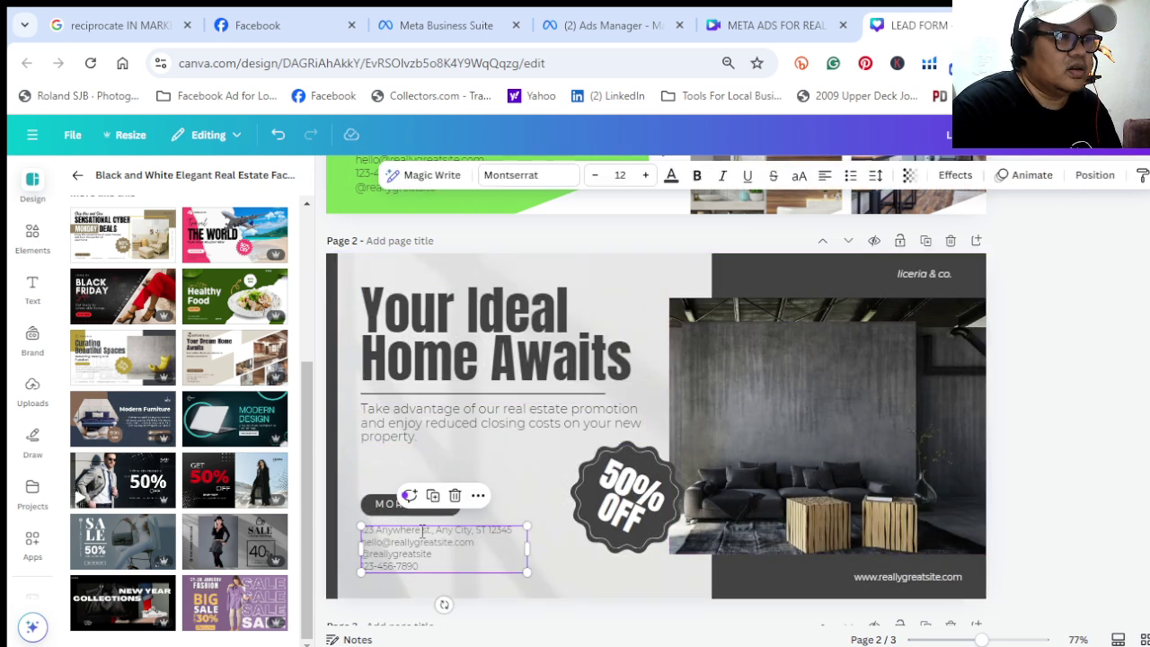
click(440, 548)
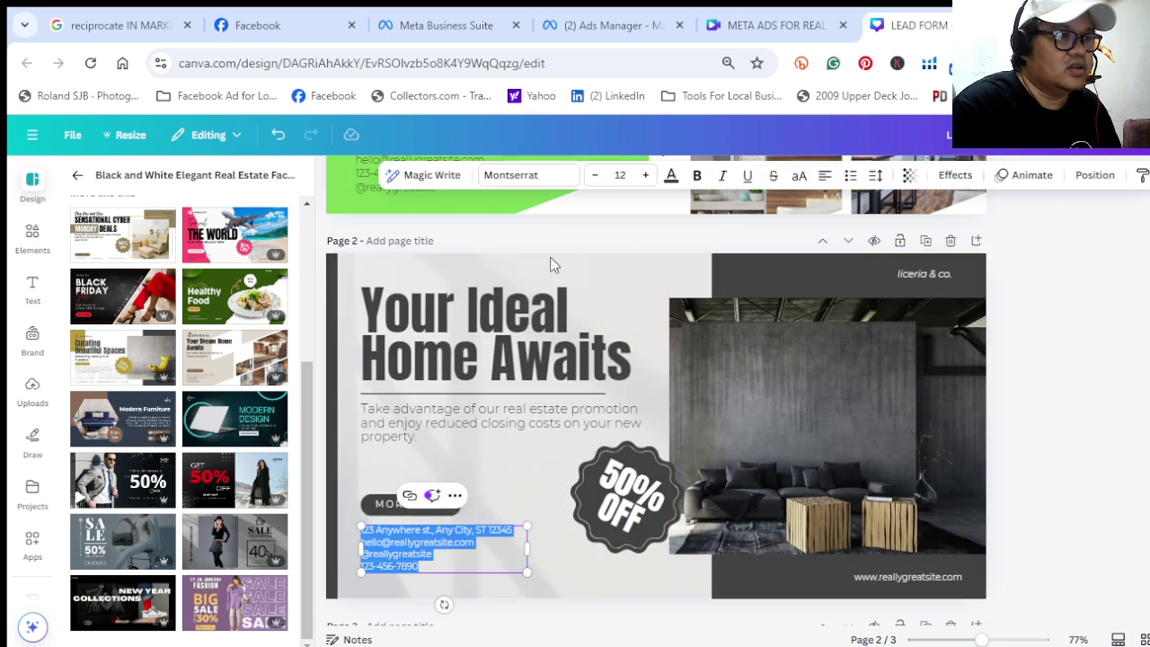
click(332, 291)
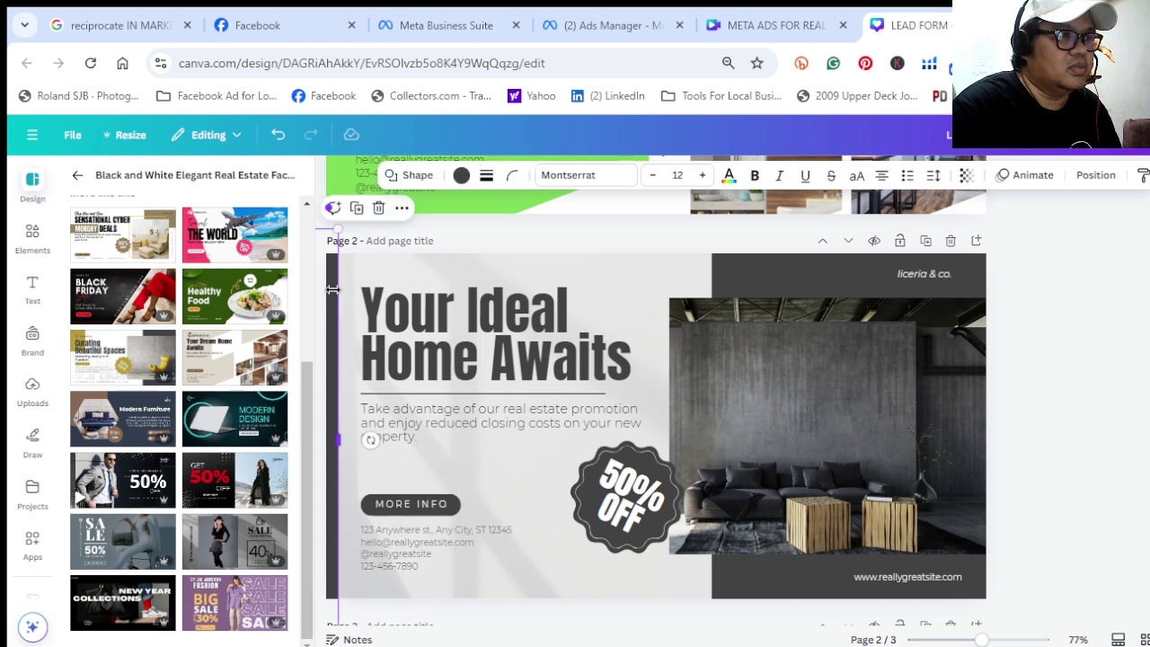
click(461, 176)
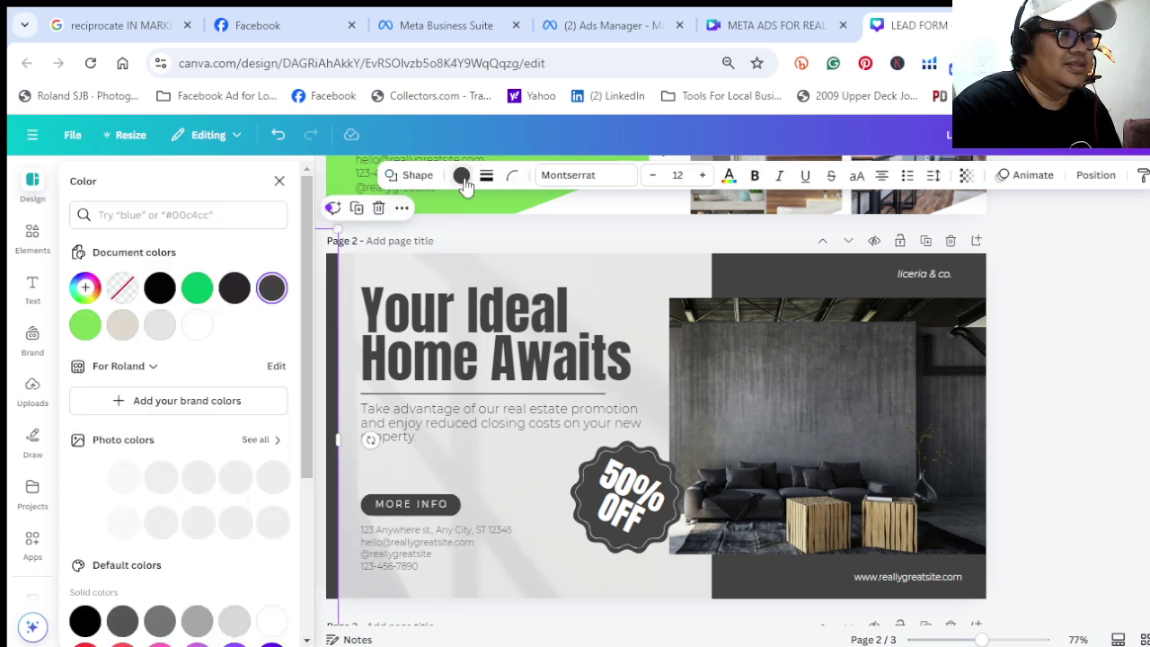
click(200, 301)
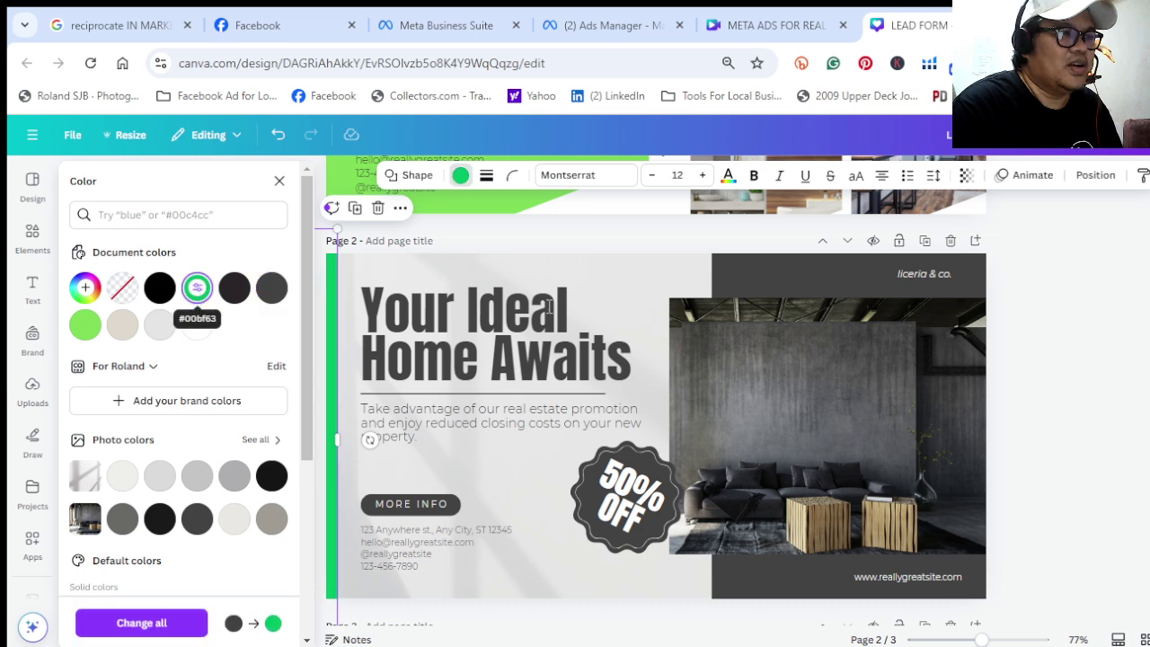
click(785, 278)
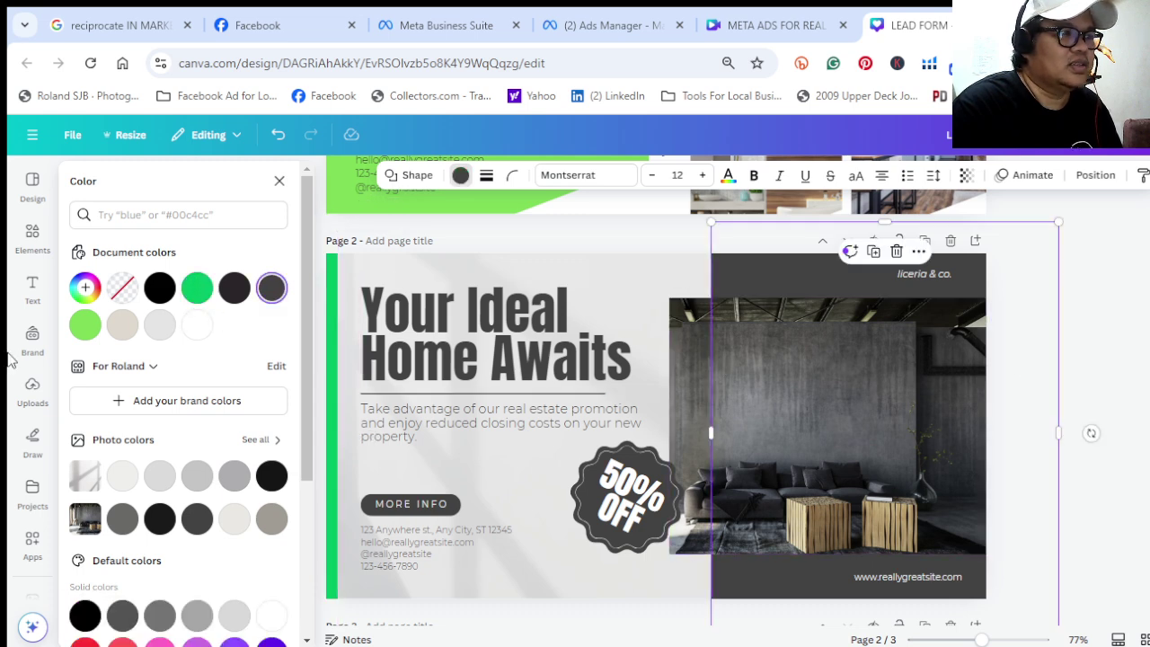
click(83, 327)
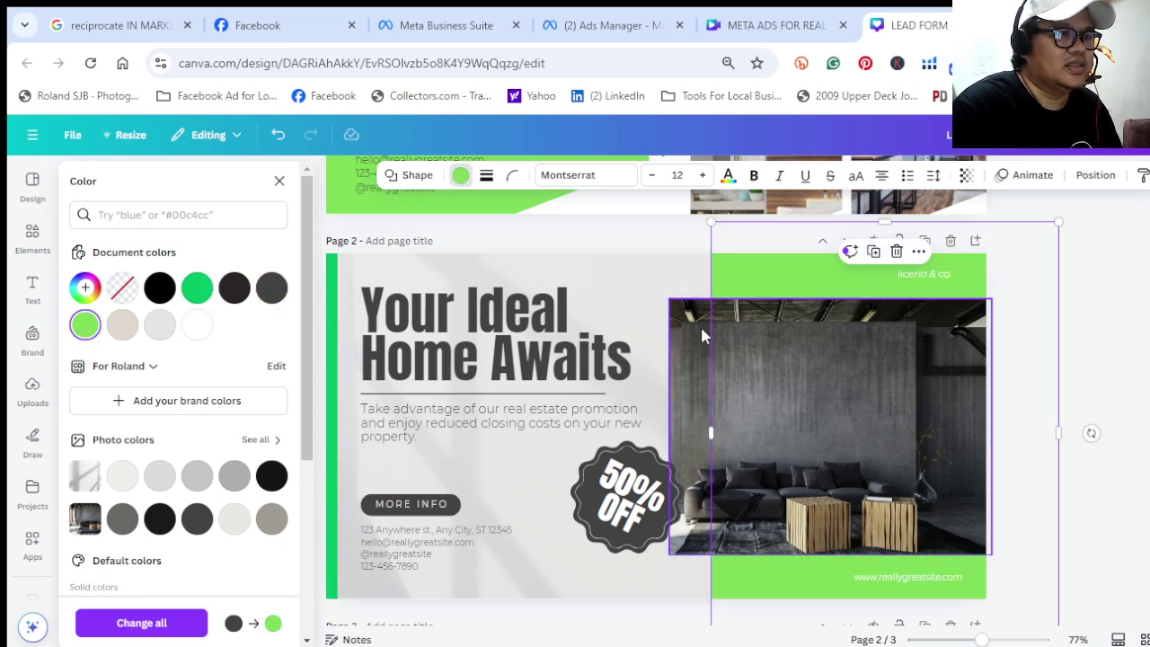
Recolor the 50% OFF badge on page 2 to Grass green #7ed957
click(647, 548)
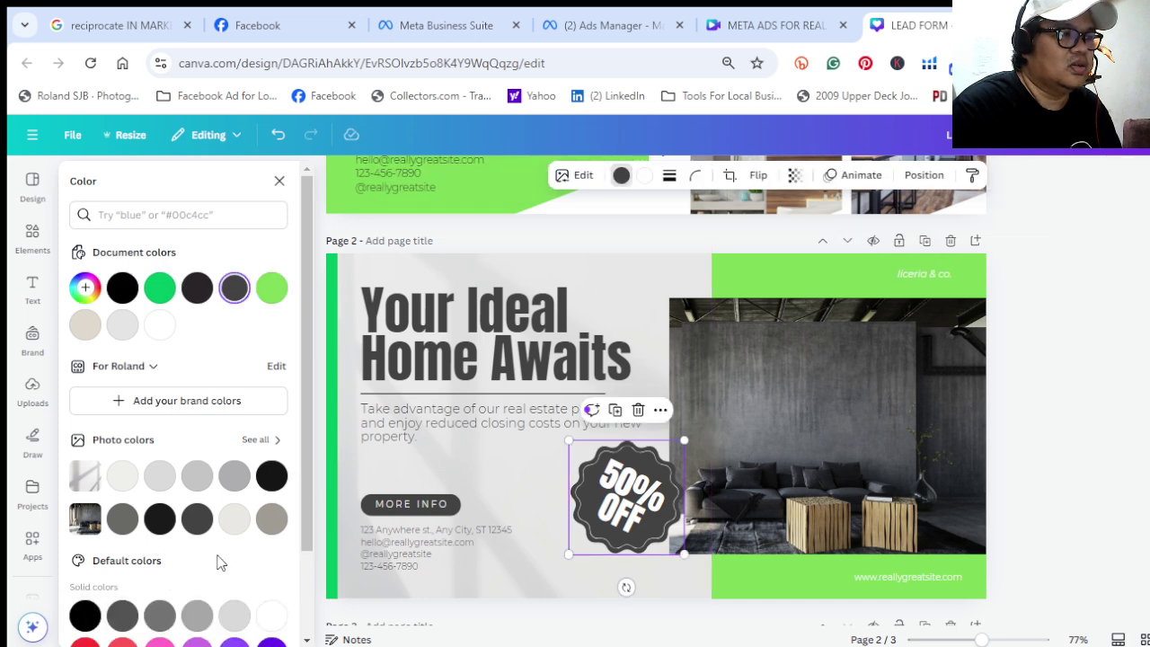
scroll(220, 561, down, 2)
click(157, 619)
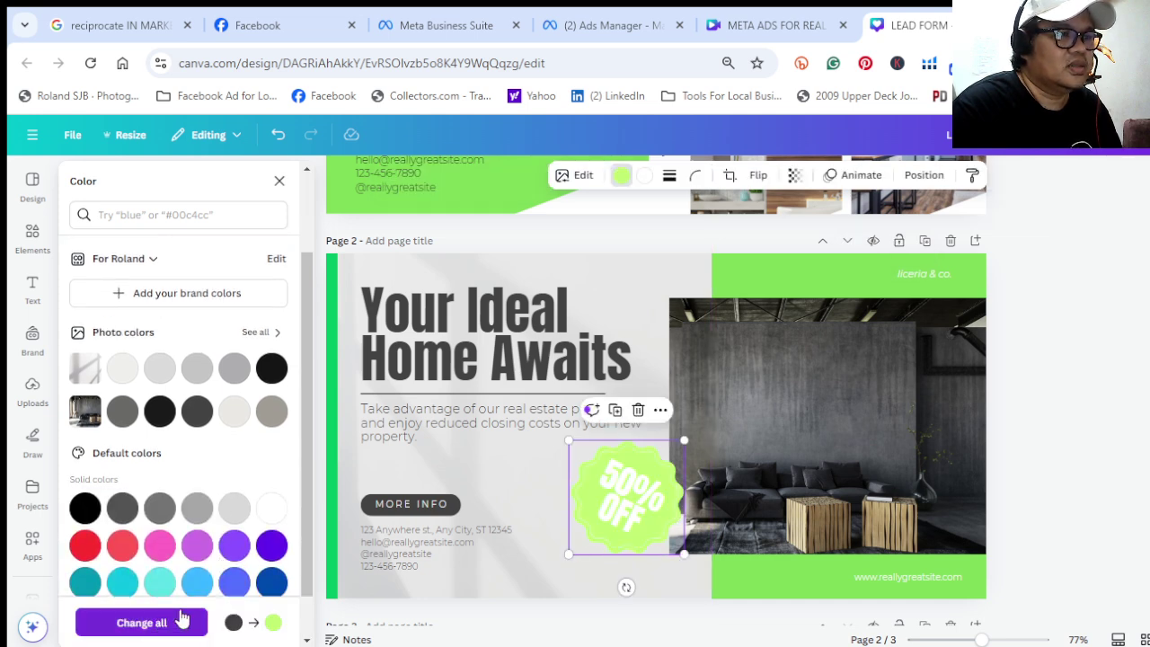
scroll(159, 546, down, 1)
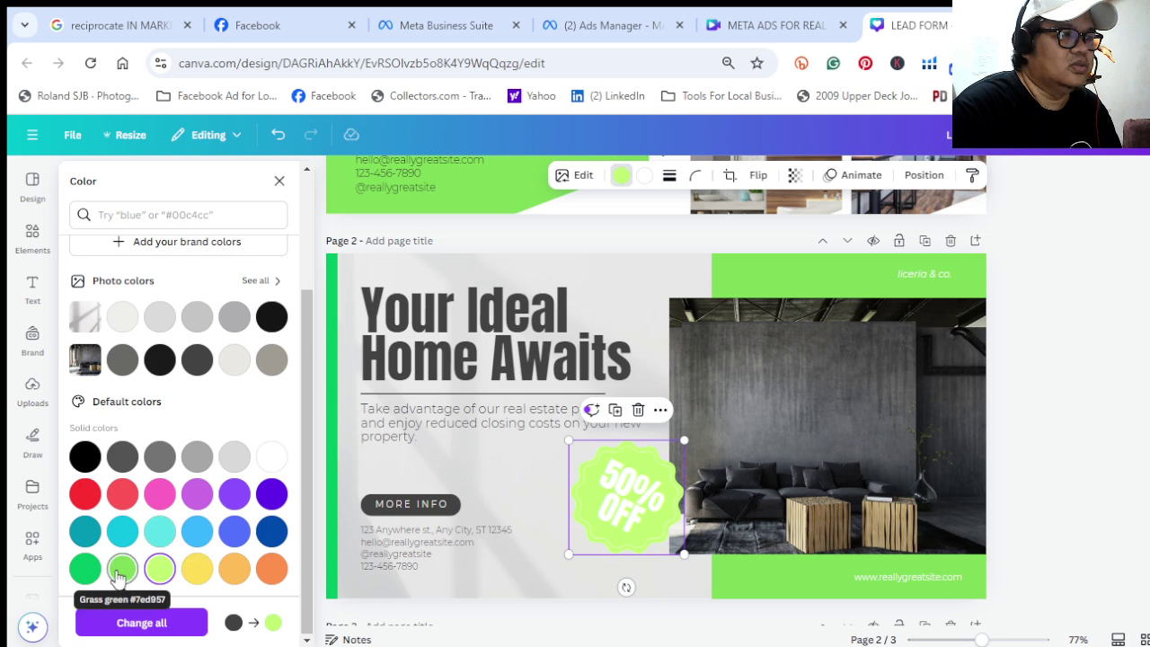
click(116, 574)
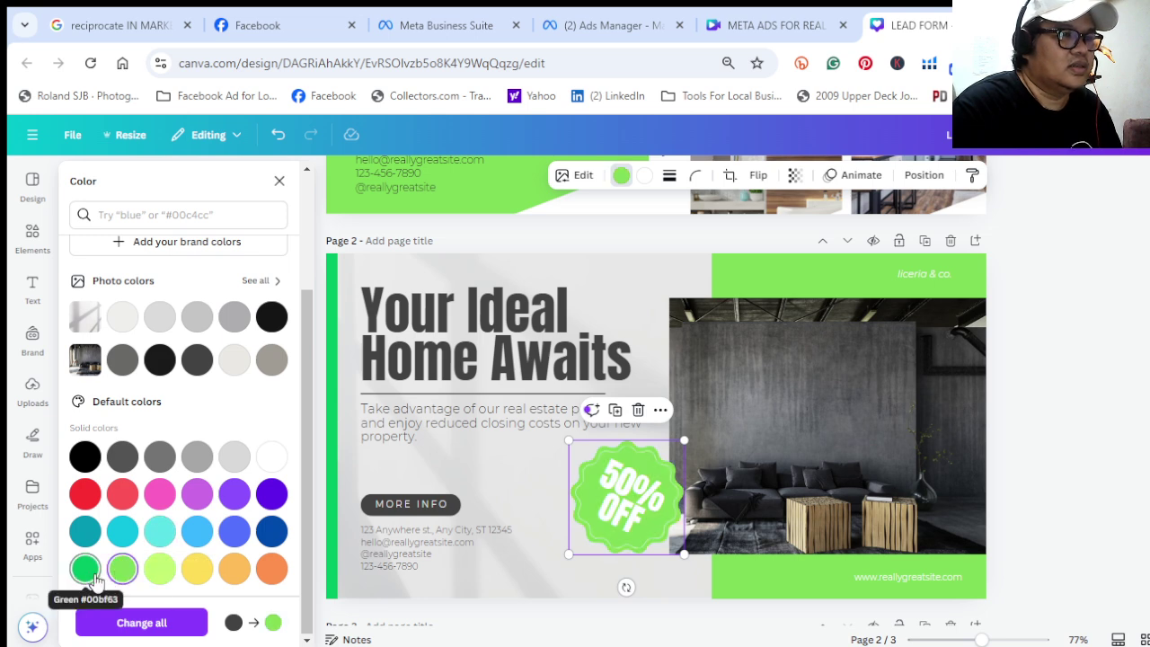
click(532, 364)
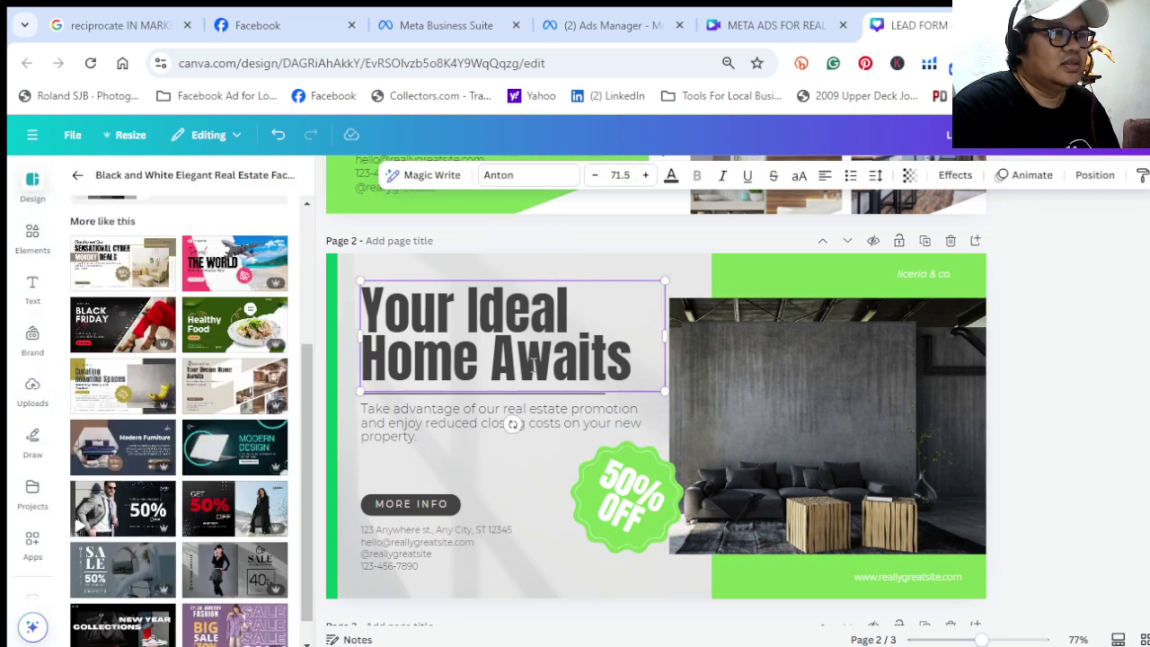
click(1006, 463)
scroll(1007, 463, up, 2)
scroll(1007, 462, down, 1)
scroll(1006, 463, down, 2)
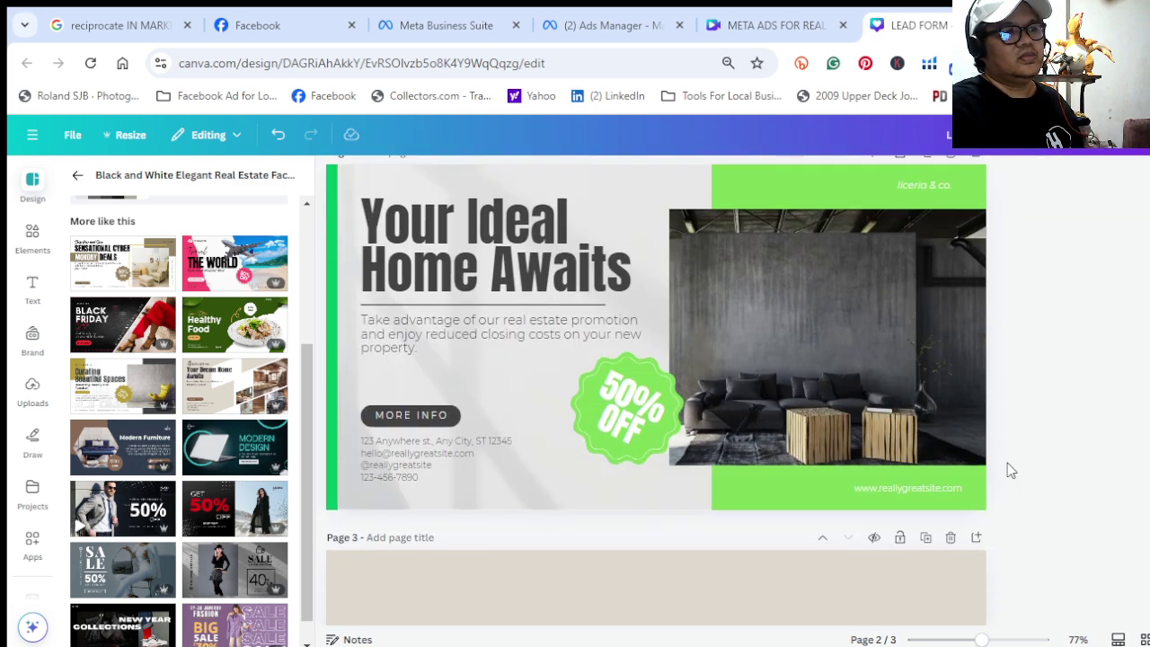
scroll(1007, 463, up, 2)
scroll(1007, 462, down, 1)
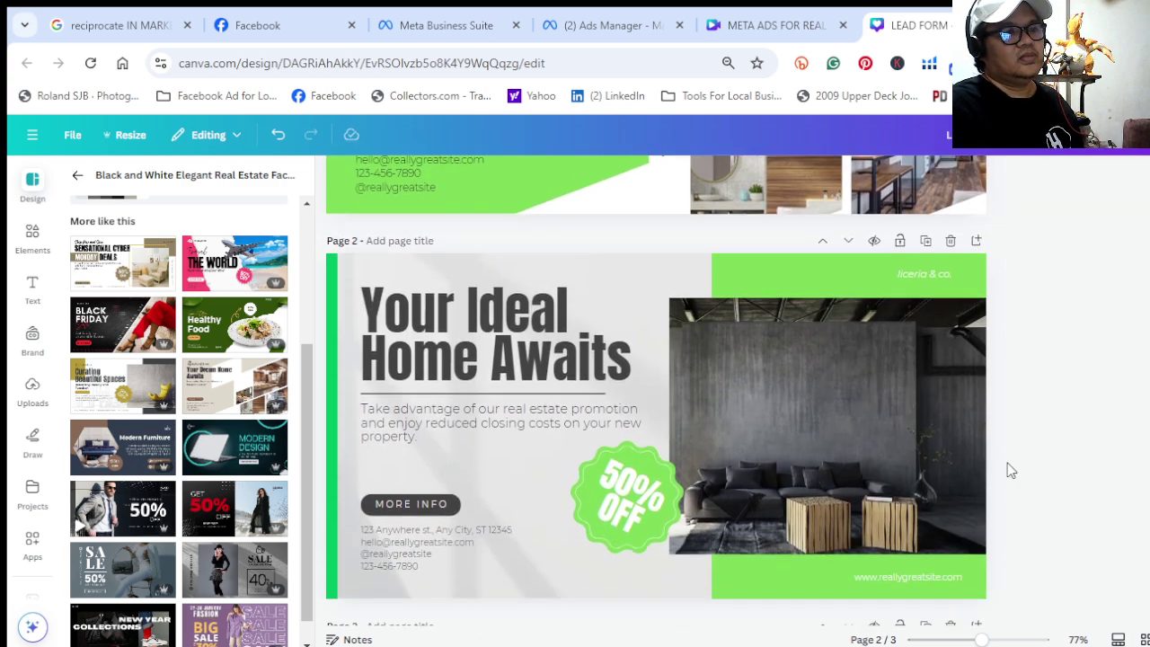
Delete the dark living-room photo from page 2 and search the stock photos for "MODERN HOUSE"
click(881, 446)
key(Delete)
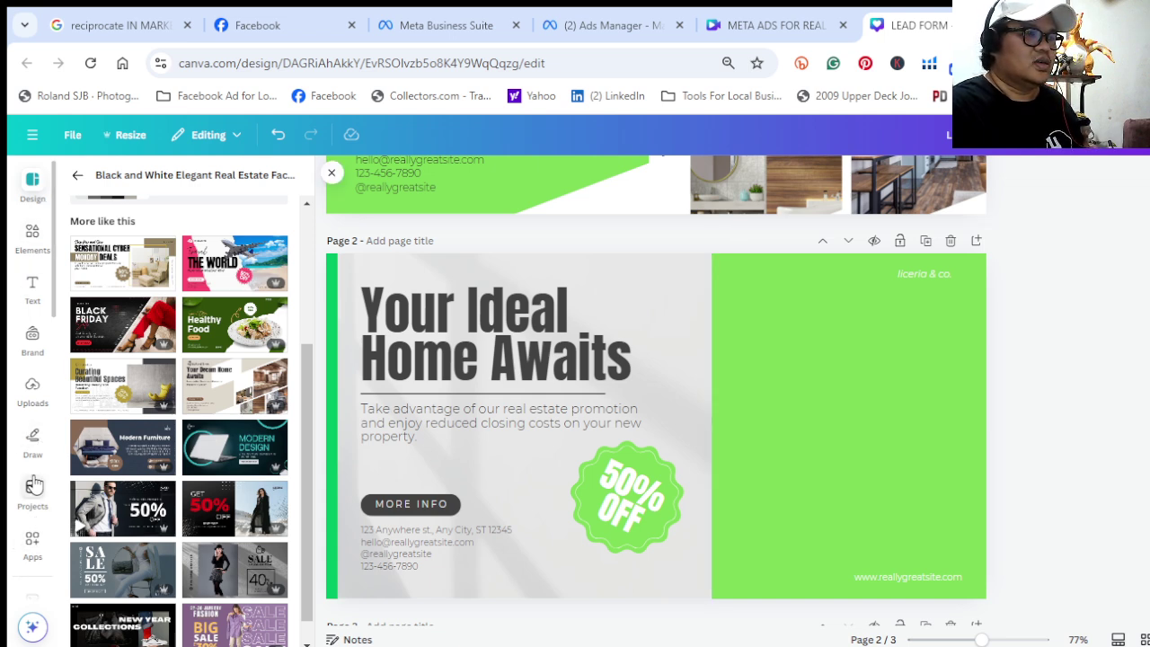
scroll(35, 485, down, 2)
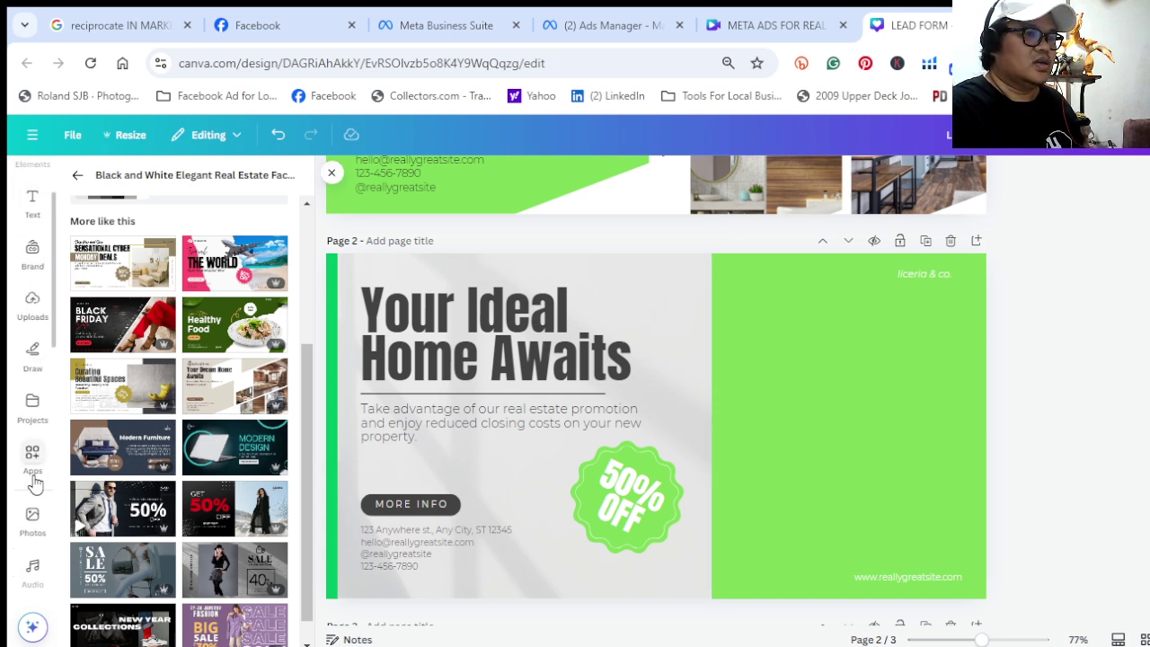
click(36, 536)
click(154, 181)
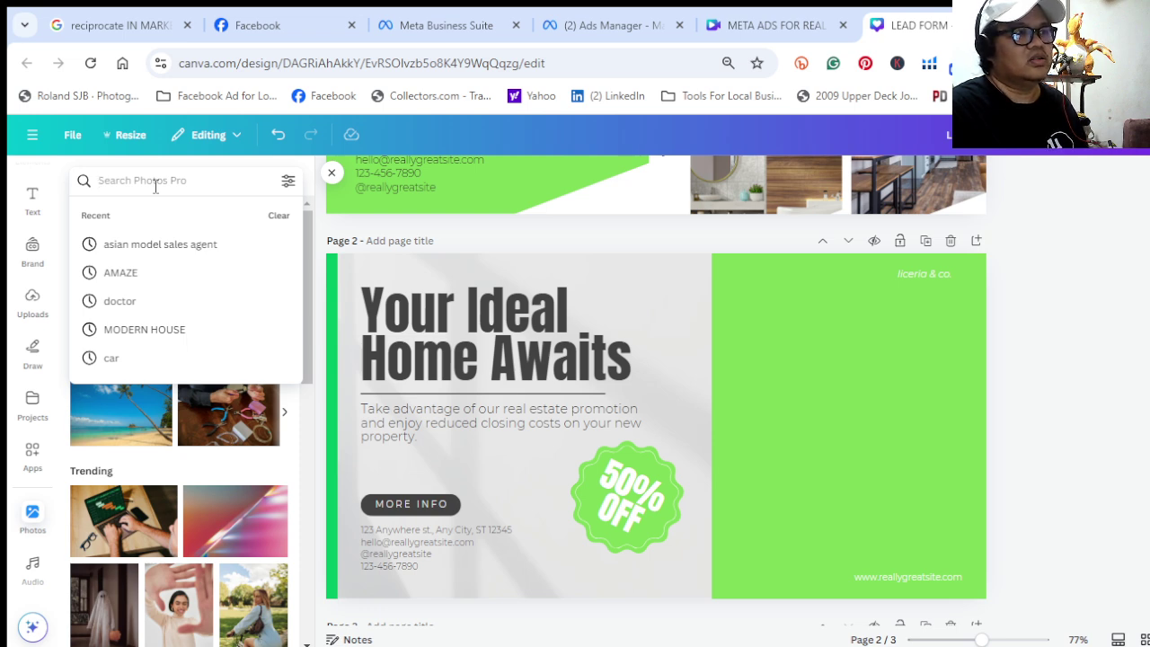
click(155, 185)
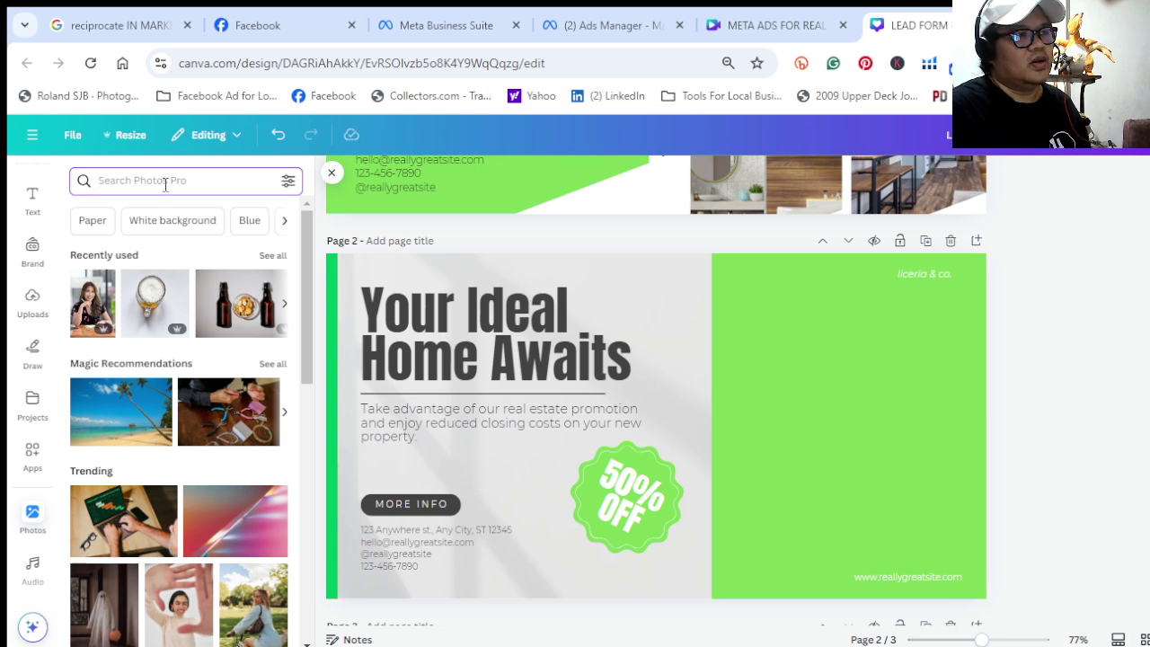
text(house)
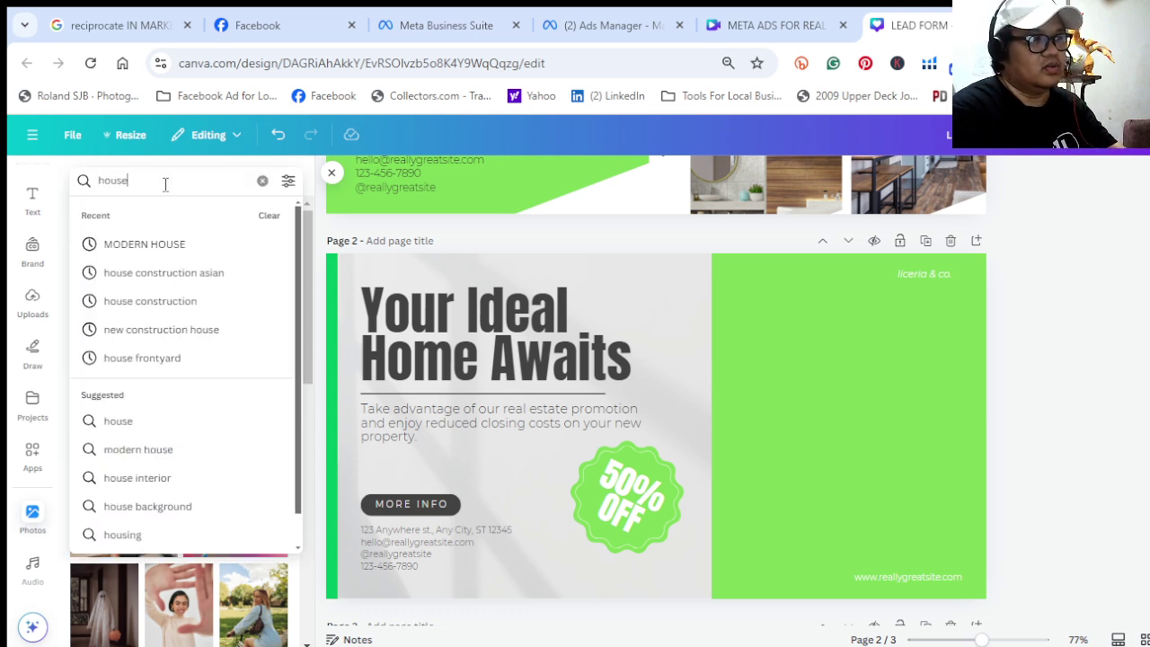
key(Down)
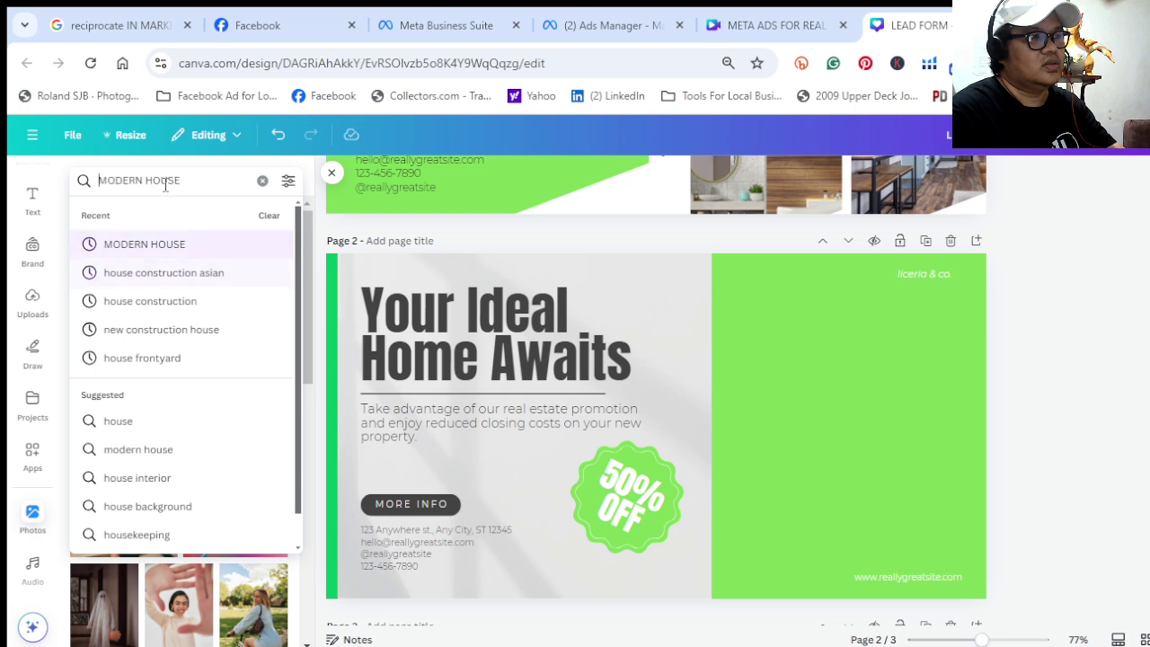
key(Return)
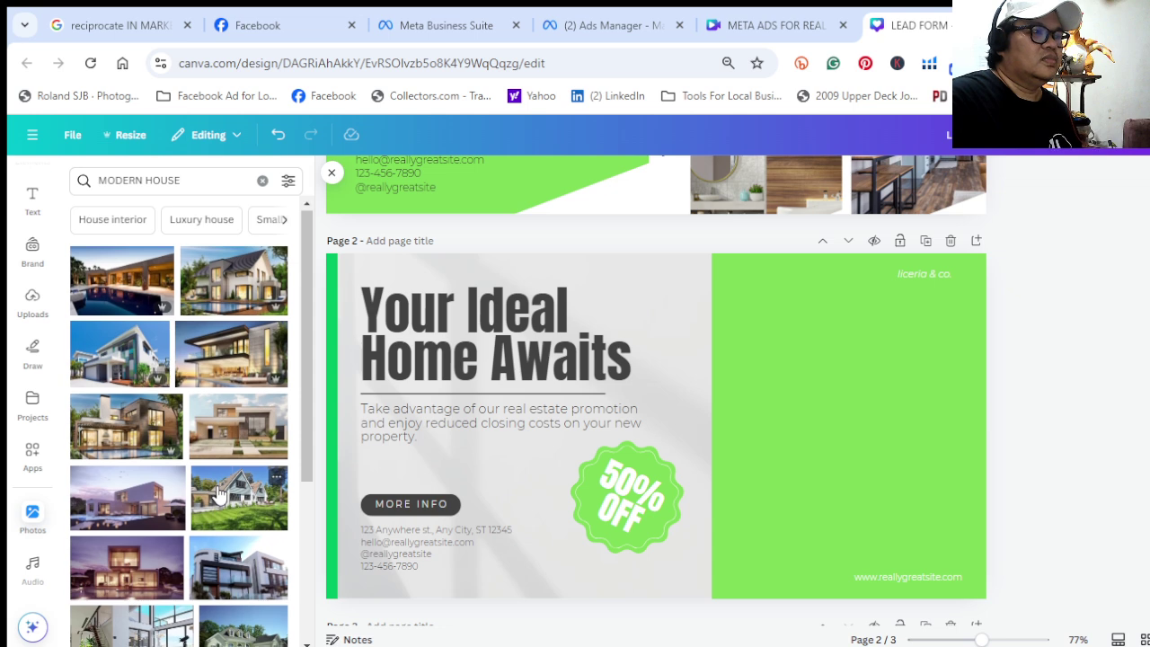
Place the bright double-height living room photo over page 2's green panel and crop its staircase side to about 550 px wide
scroll(218, 492, down, 2)
scroll(219, 492, down, 1)
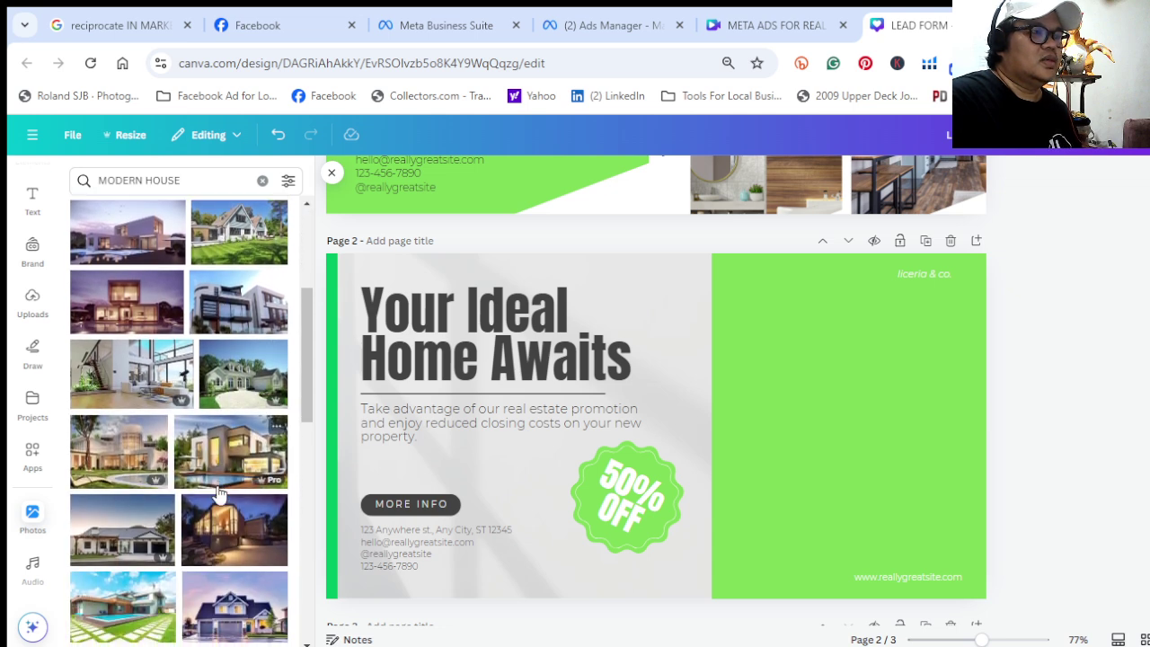
click(126, 359)
drag(705, 415, 795, 444)
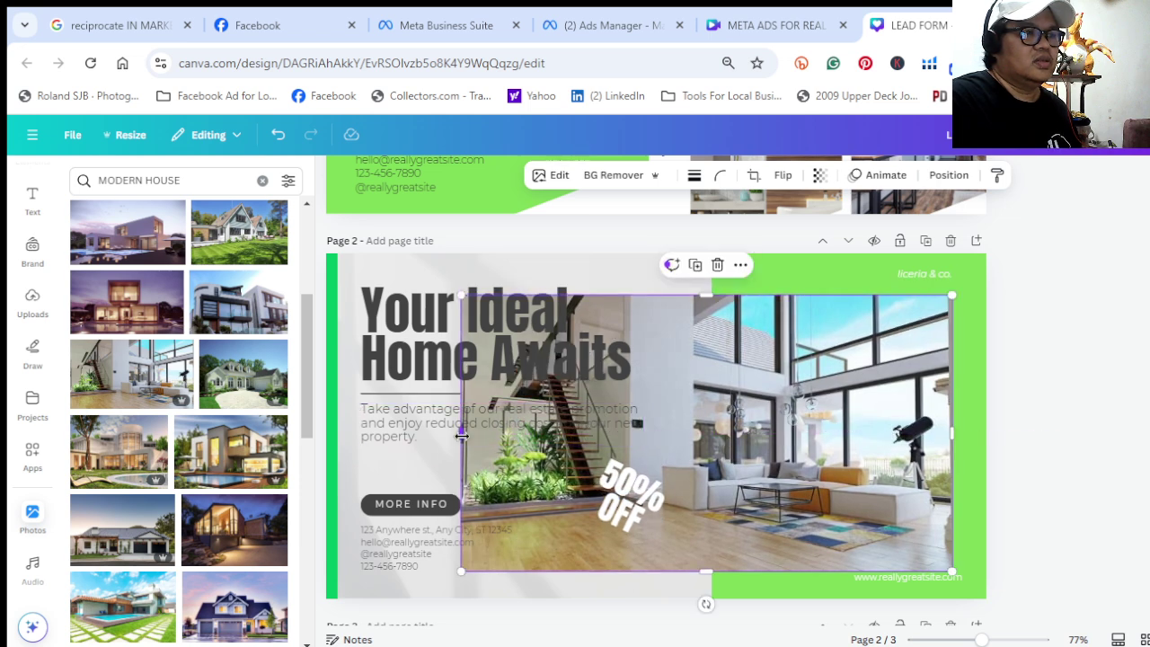
drag(461, 436, 648, 467)
Send the living room photo backward so it sits behind the 50% OFF badge
click(948, 174)
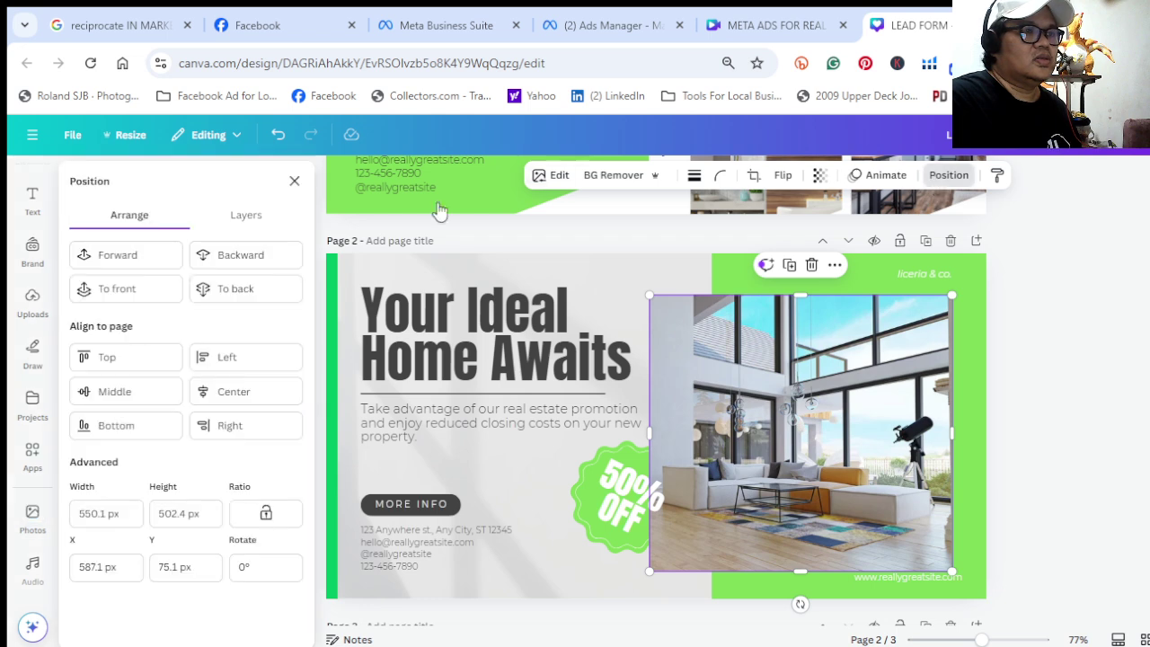
click(244, 263)
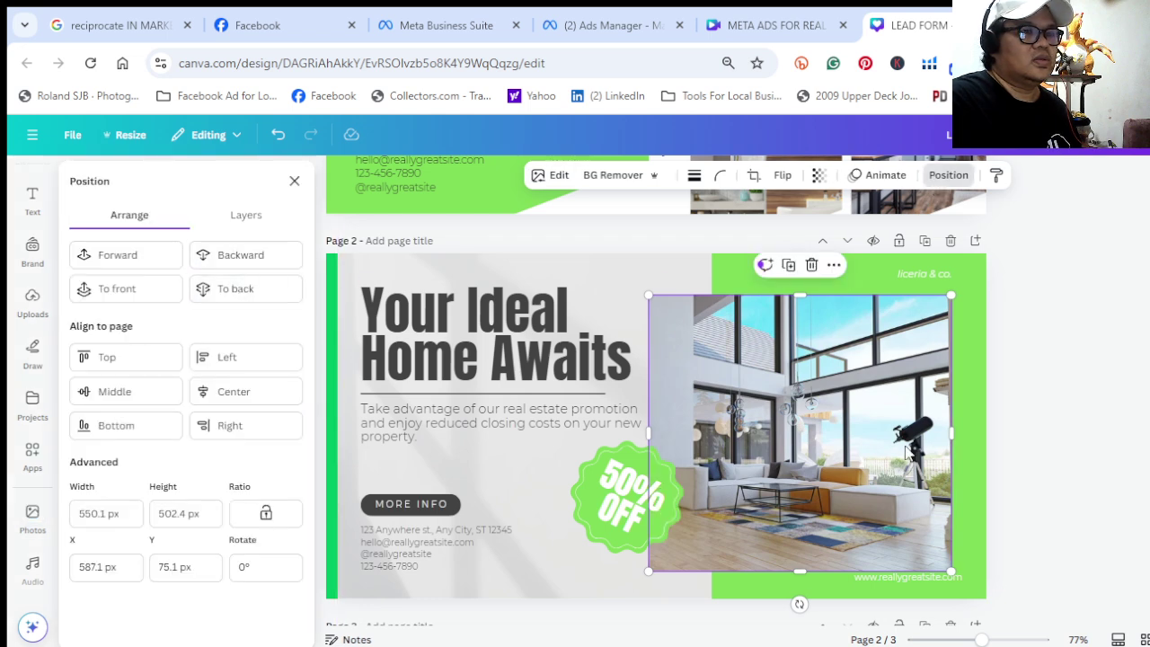
click(1040, 470)
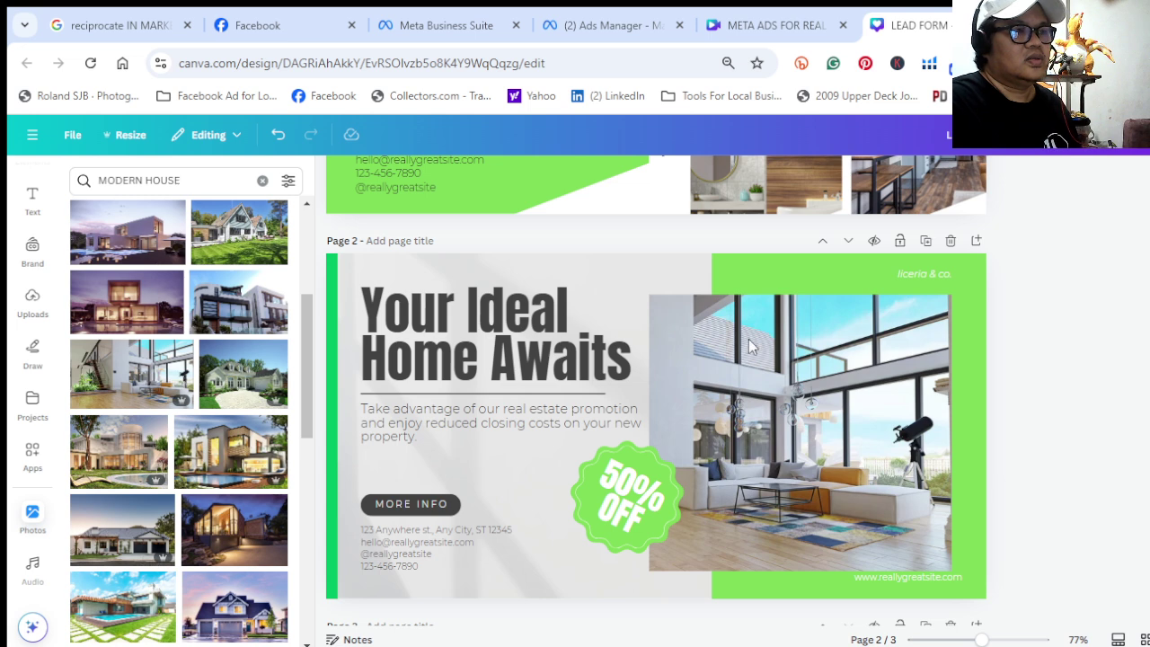
Change page 2's background color to the pale blue taken from the living room photo
click(557, 273)
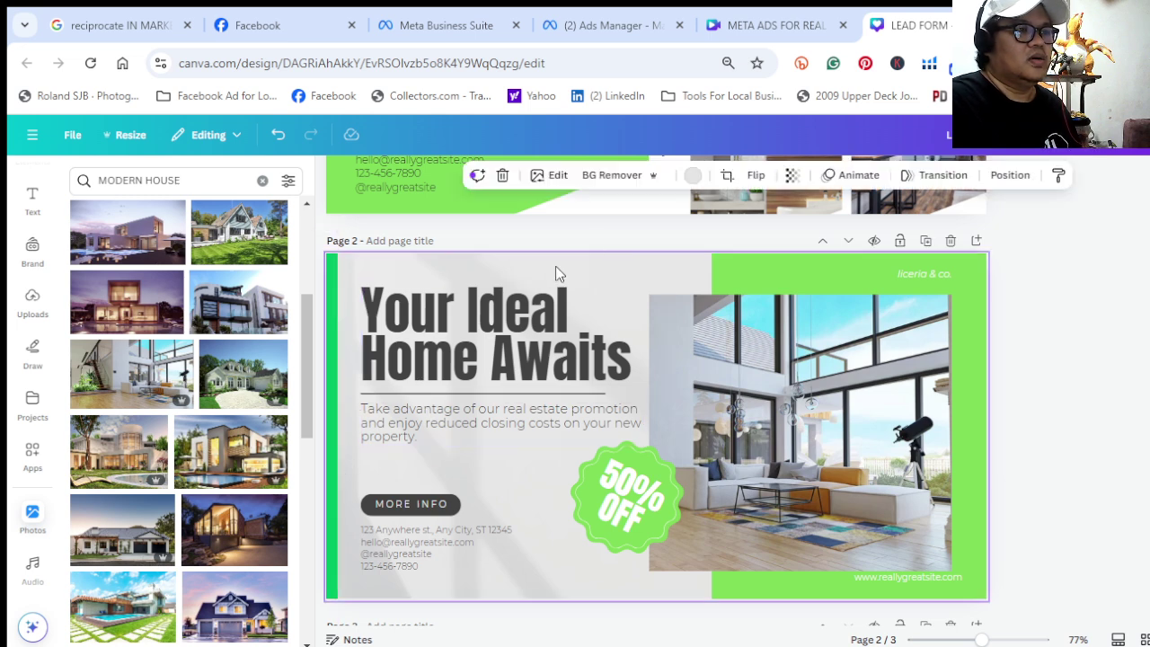
click(692, 175)
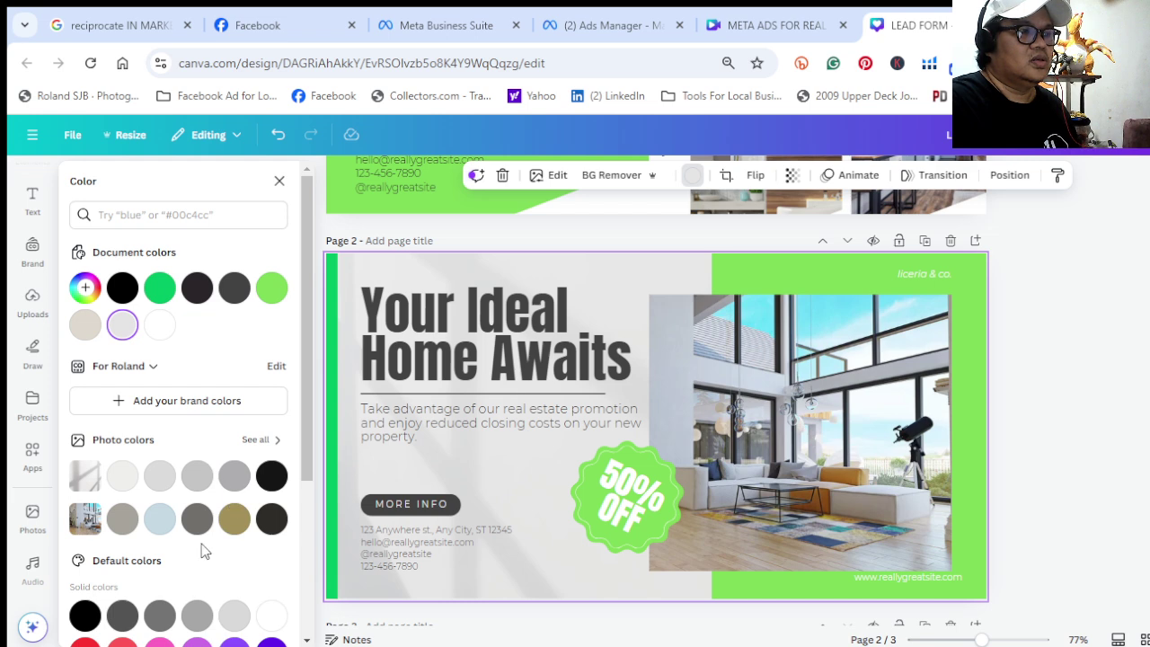
click(168, 528)
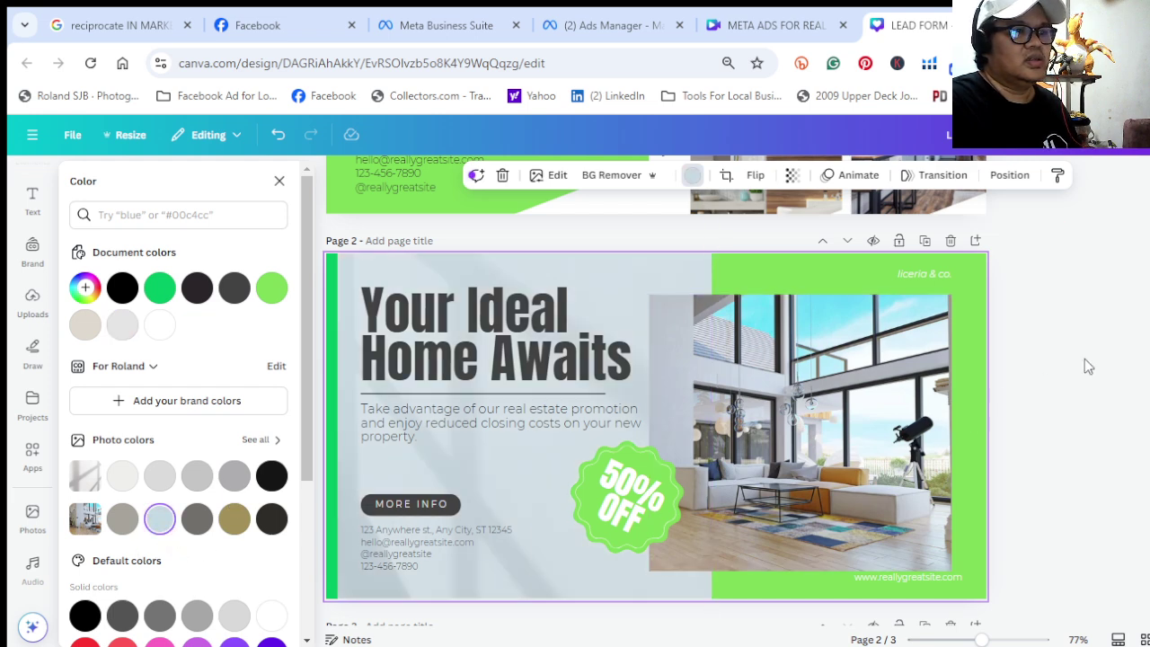
key(Escape)
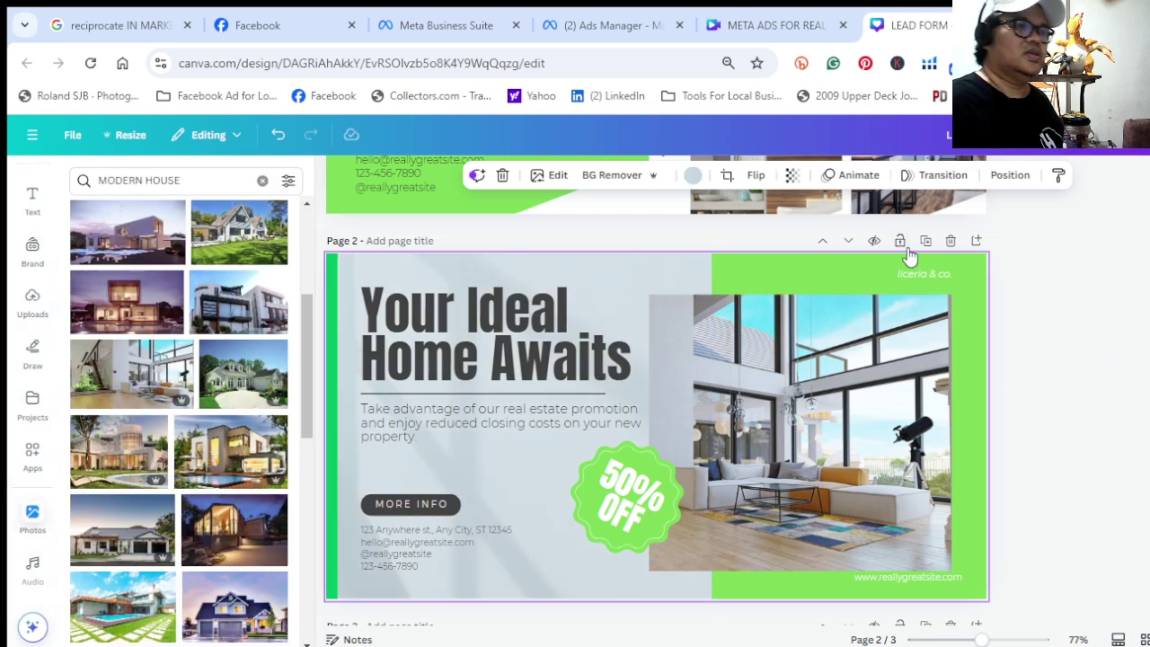
scroll(1010, 479, down, 2)
scroll(1010, 479, up, 2)
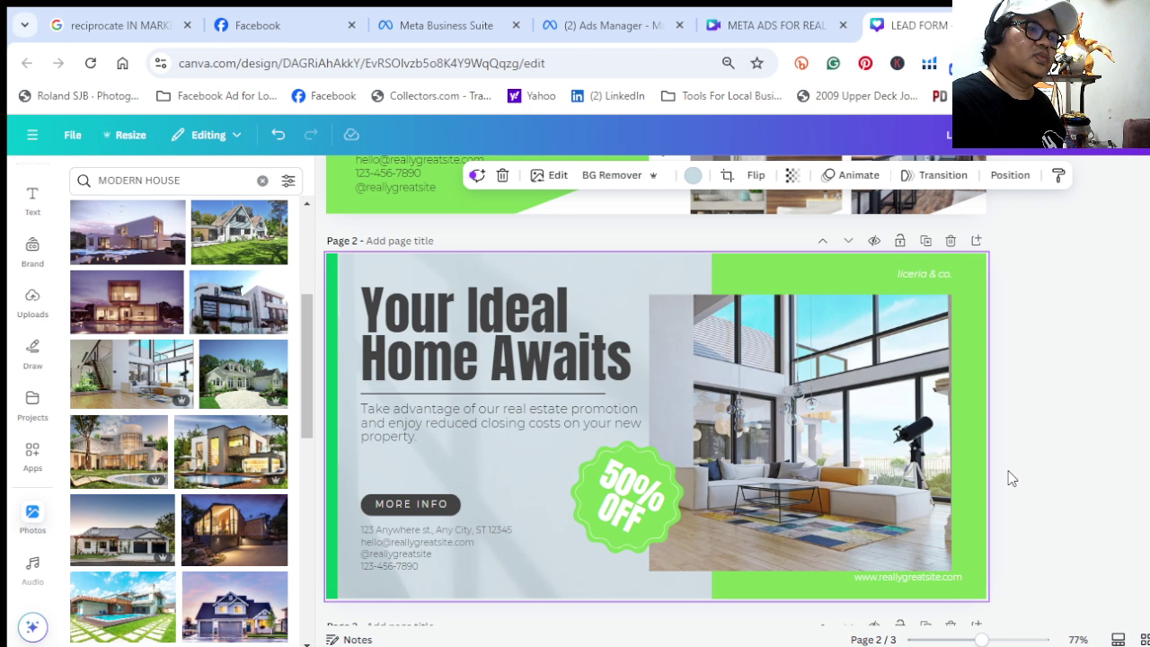
Recolor the MORE INFO button on page 2 to the darker green used on the side strip
click(401, 508)
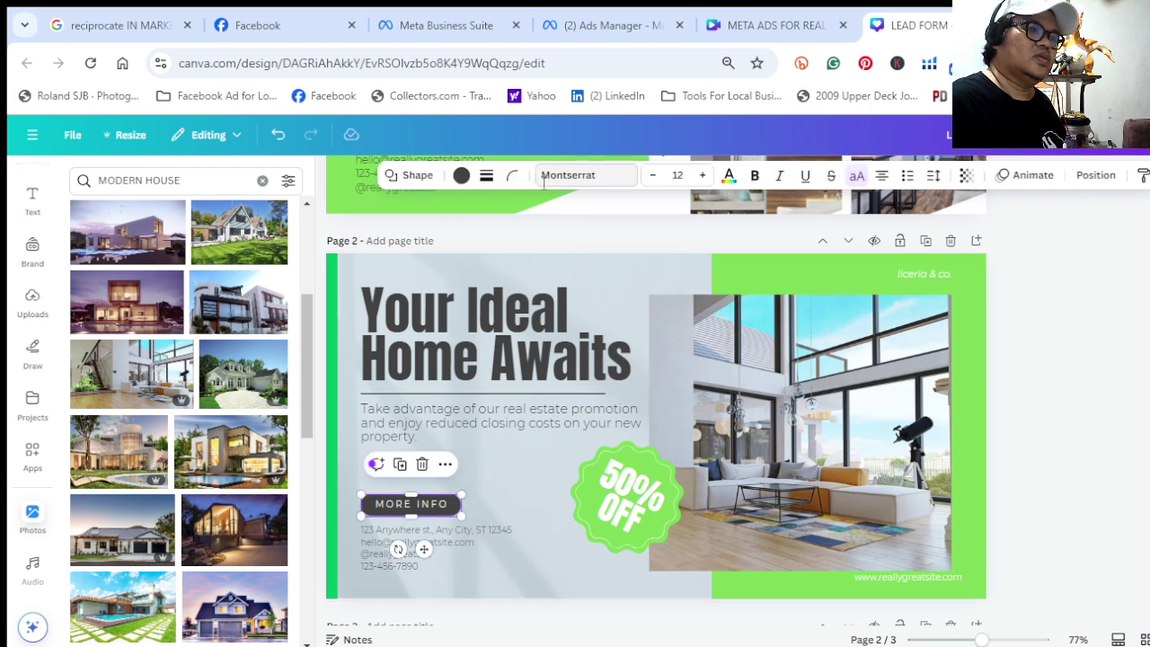
click(460, 175)
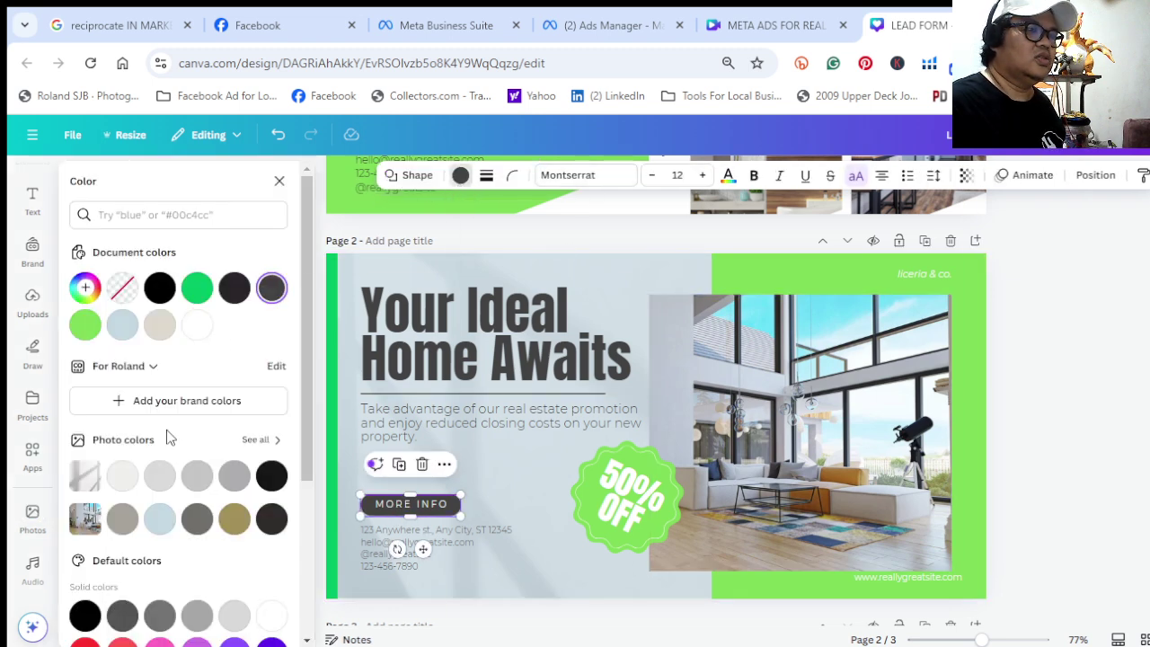
click(197, 288)
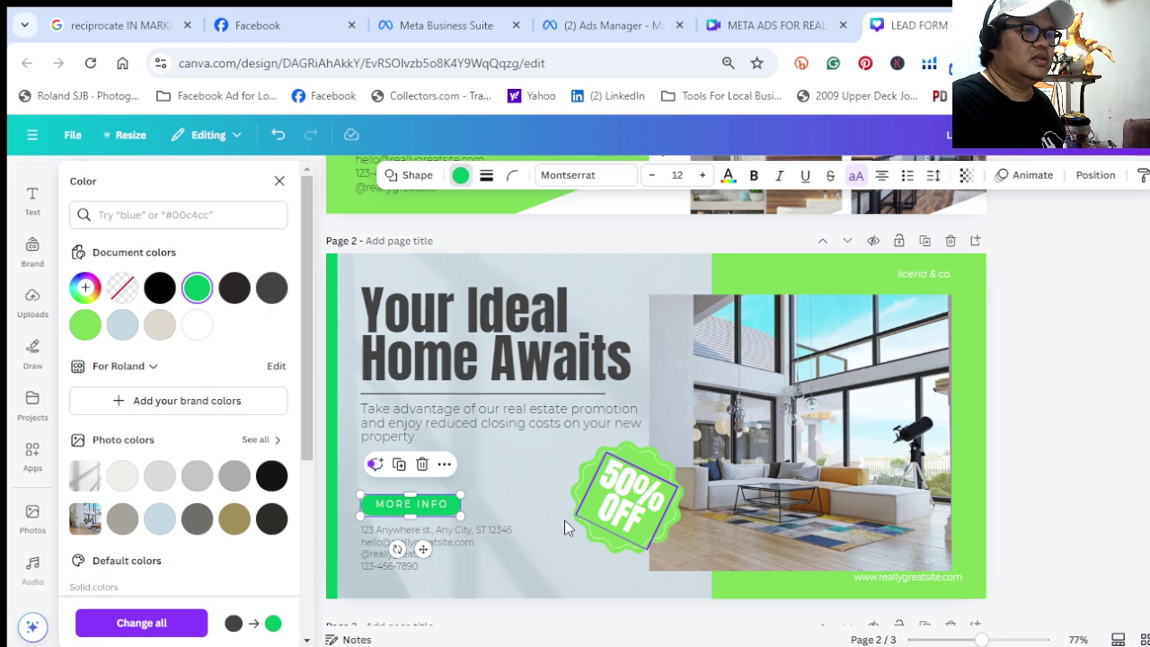
click(548, 567)
Replace the MORE INFO text on page 2's button with CALL ME
click(384, 548)
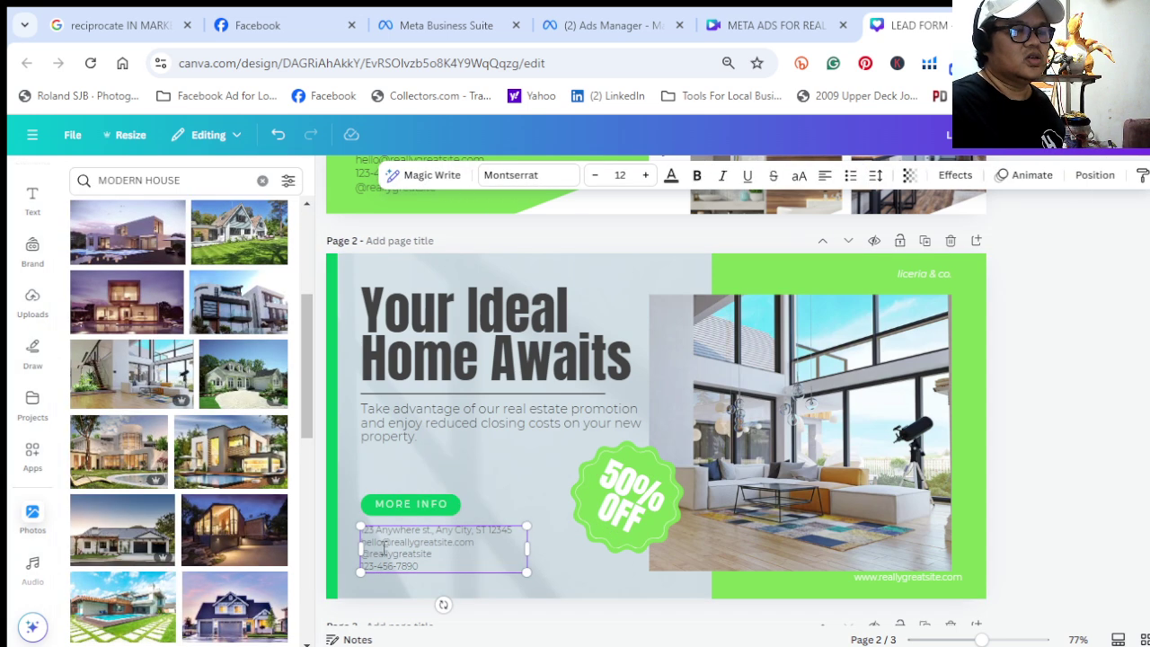
click(563, 580)
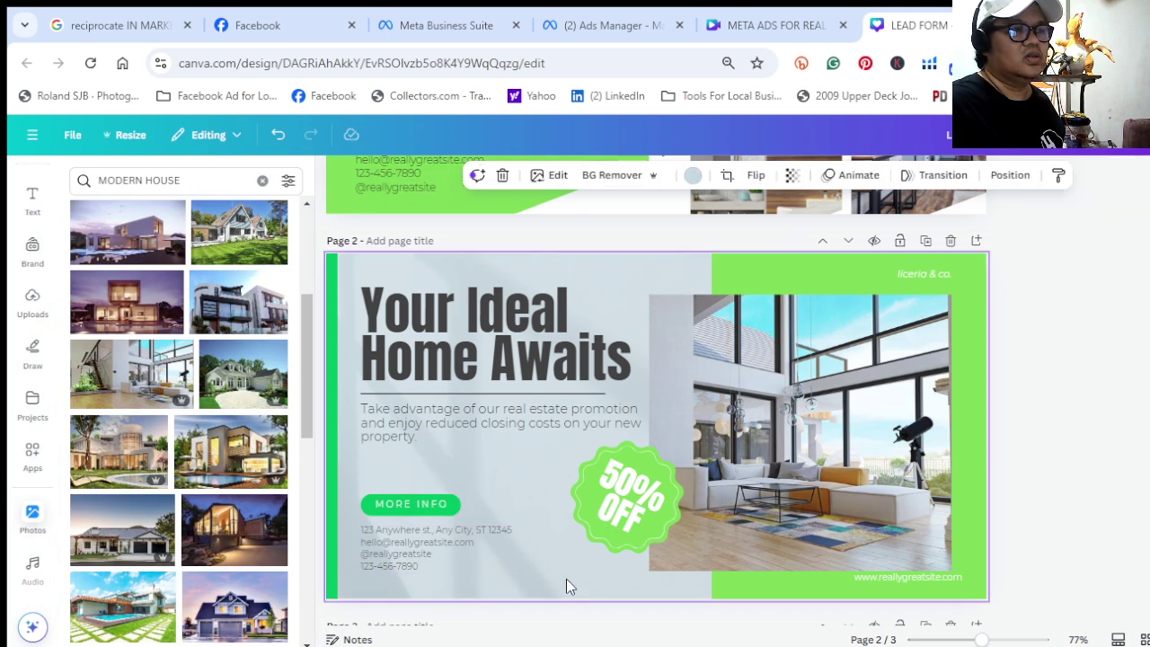
click(428, 510)
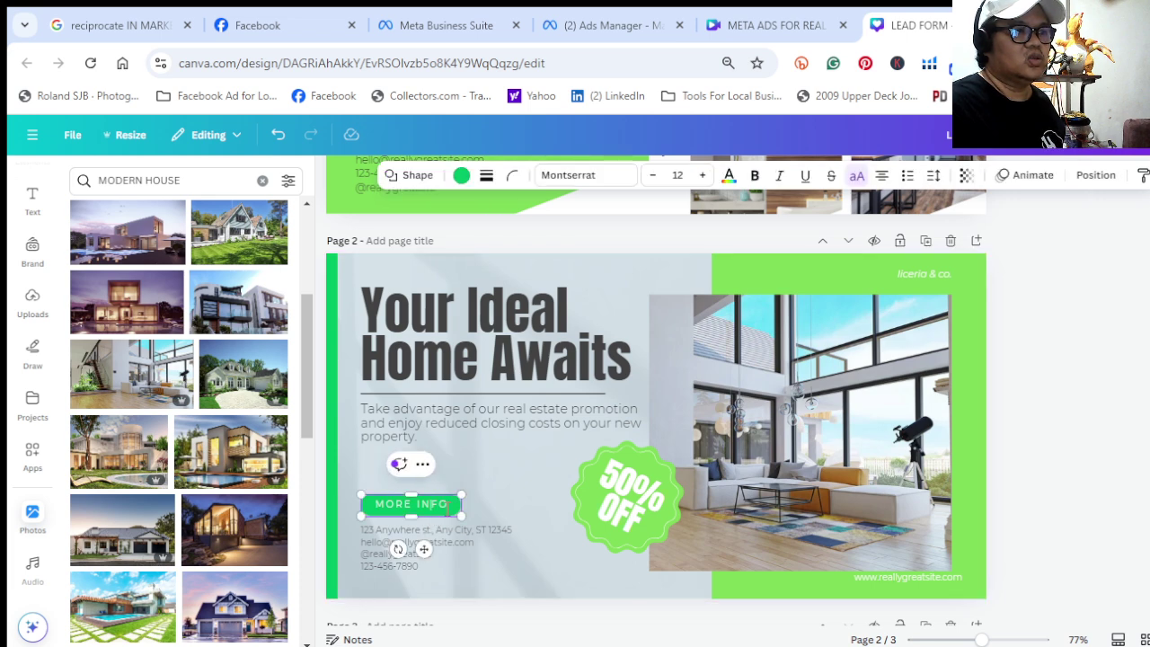
double_click(449, 507)
key(BackSpace)
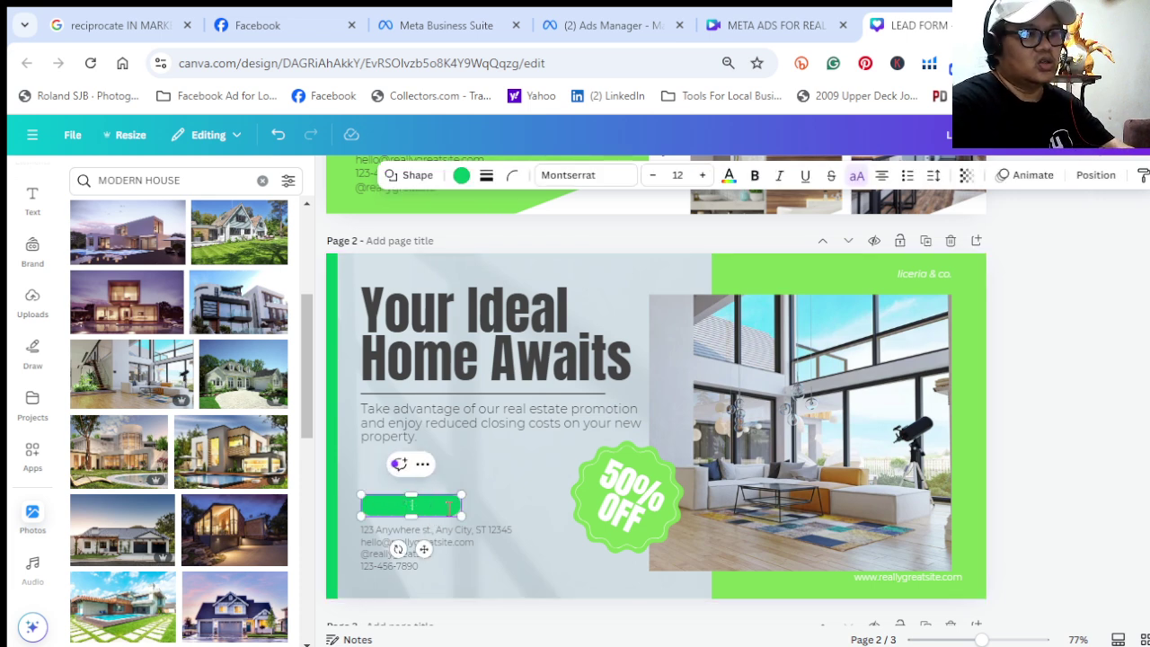
text(CALL TO)
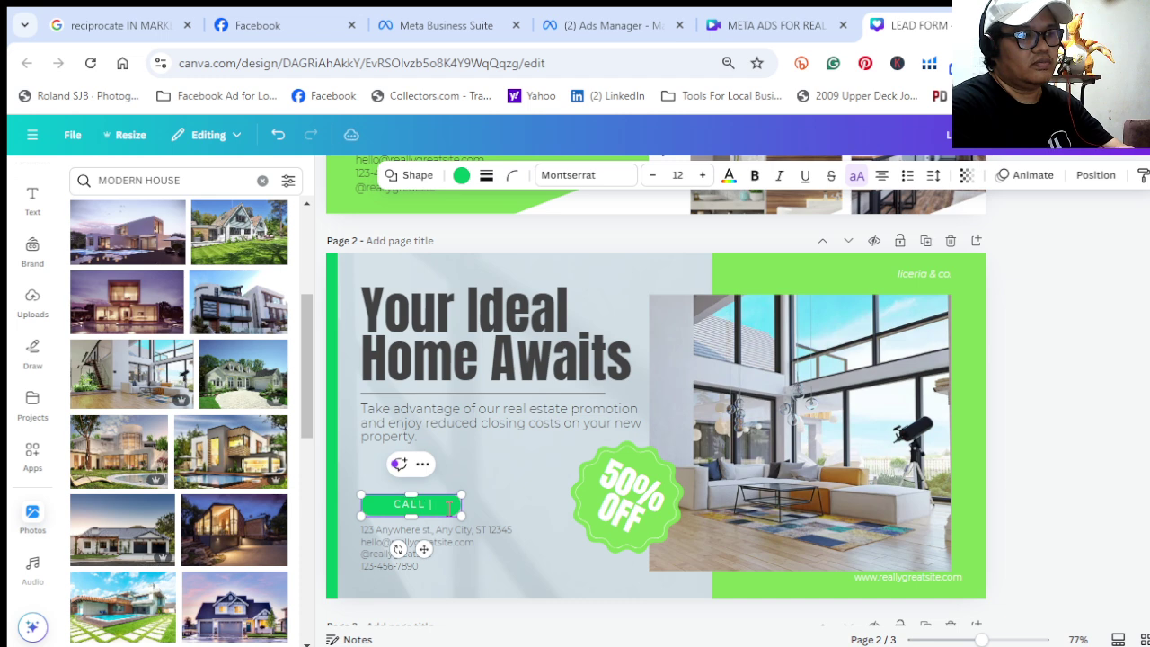
key(BackSpace)
key(BackSpace)
key(BackSpace)
key(BackSpace)
key(BackSpace)
key(BackSpace)
key(BackSpace)
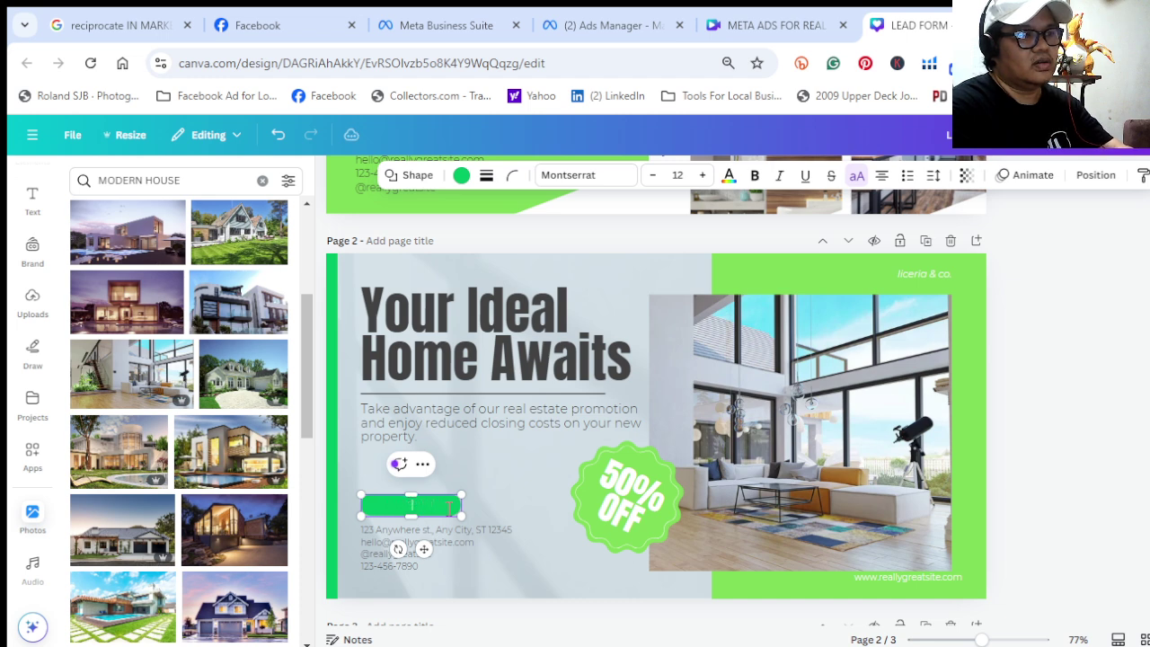
text(CALL ME)
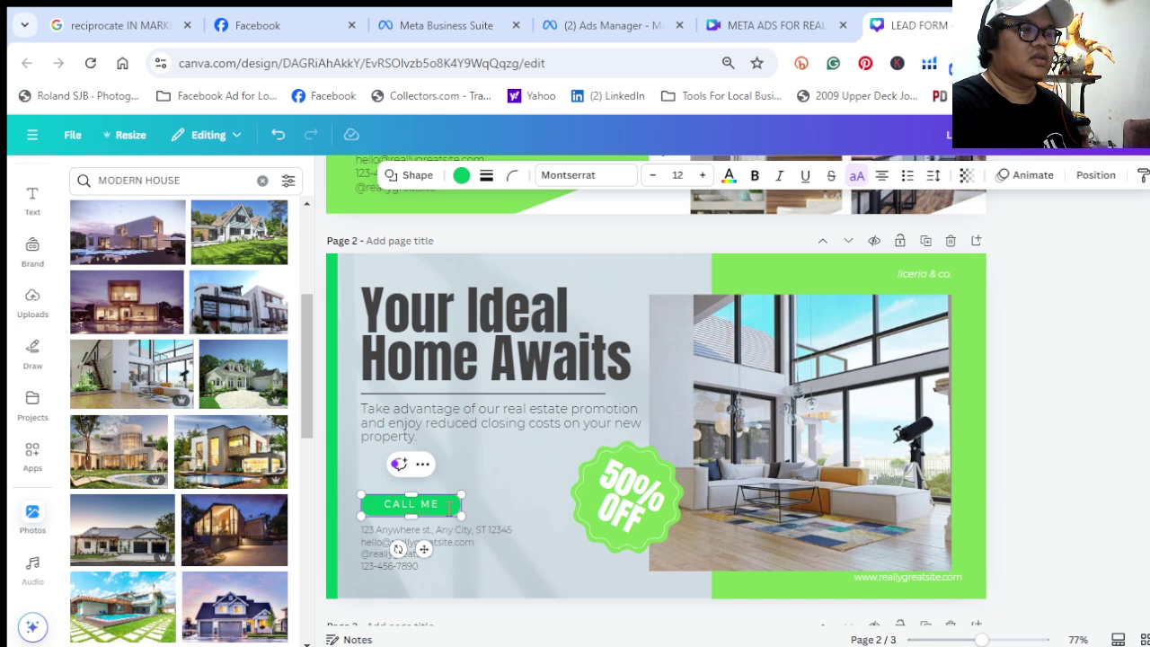
click(491, 482)
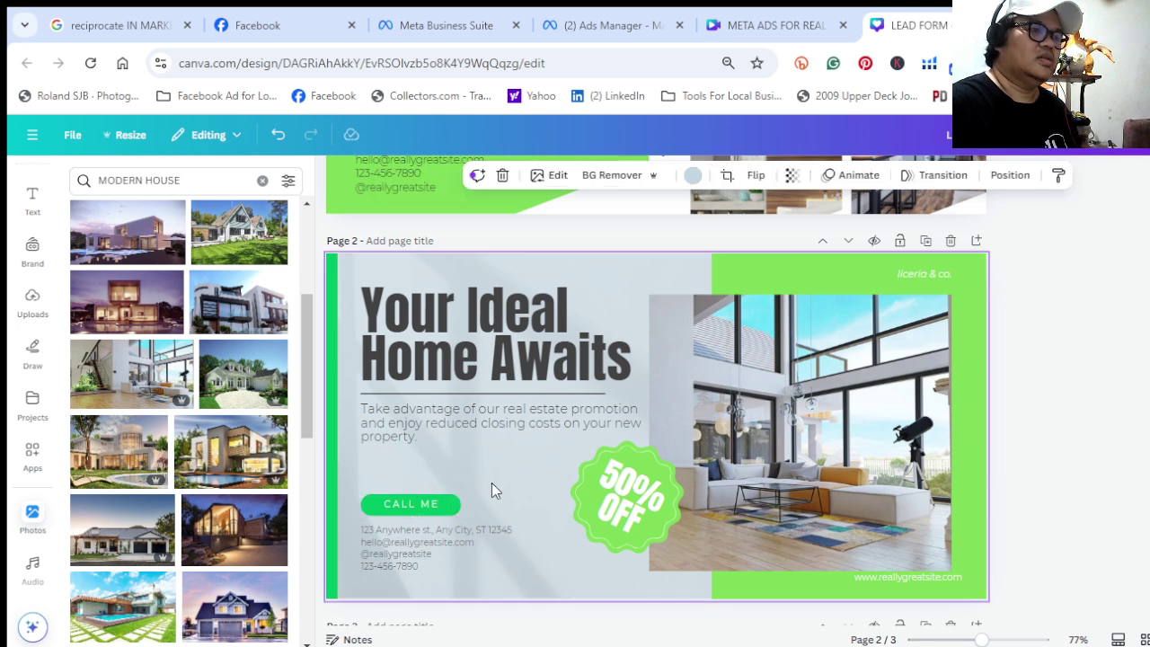
Reword the button on page 2 above the contact details to CONTACT ME
click(441, 504)
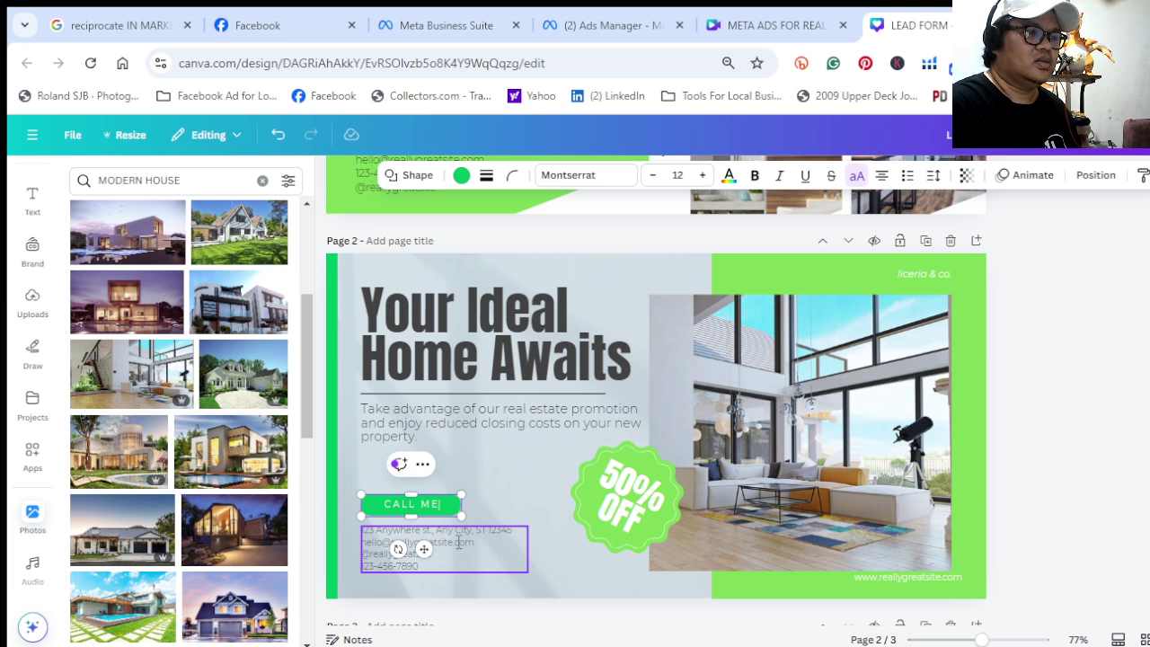
click(457, 542)
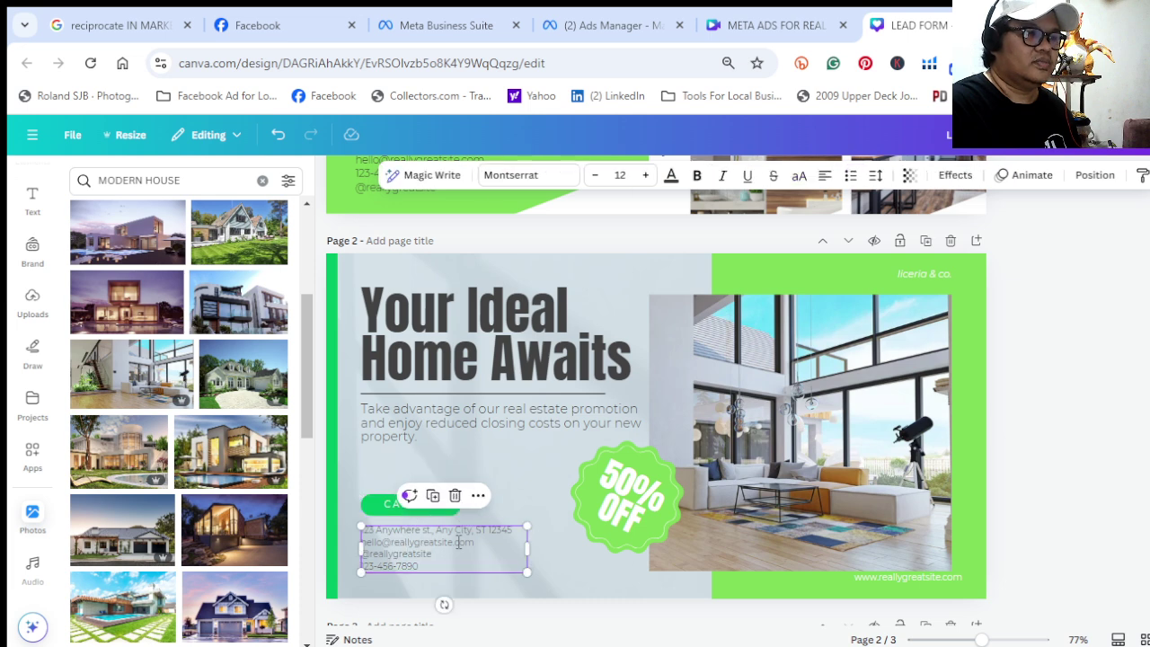
click(435, 508)
click(439, 509)
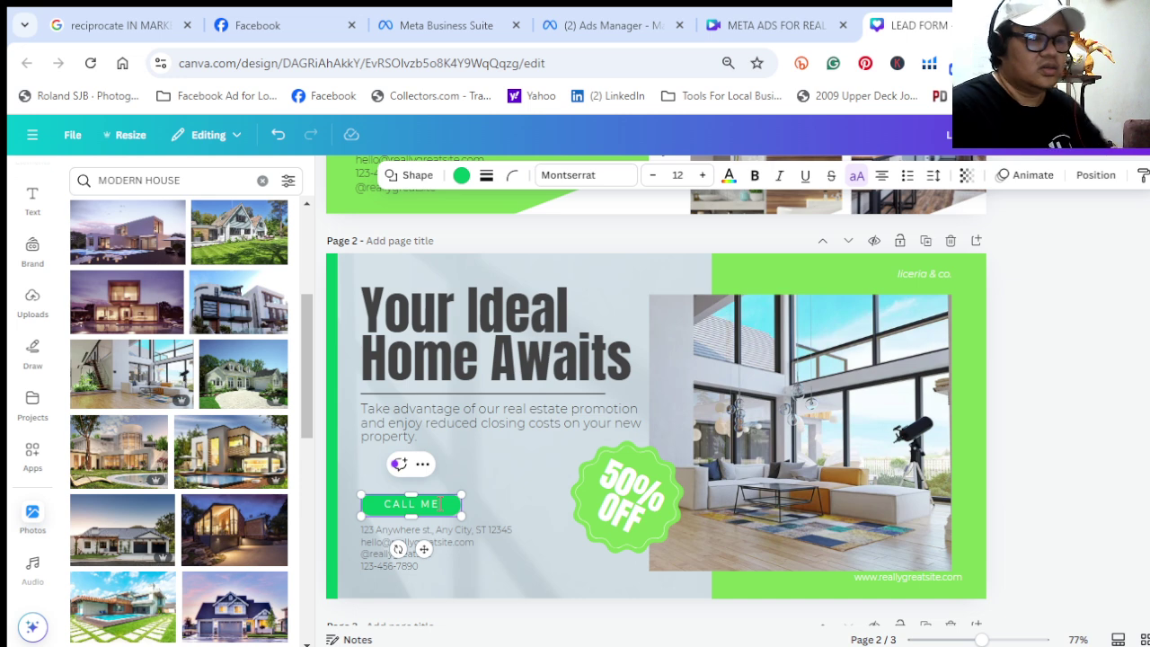
key(BackSpace)
key(BackSpace)
key(BackSpace)
key(BackSpace)
key(BackSpace)
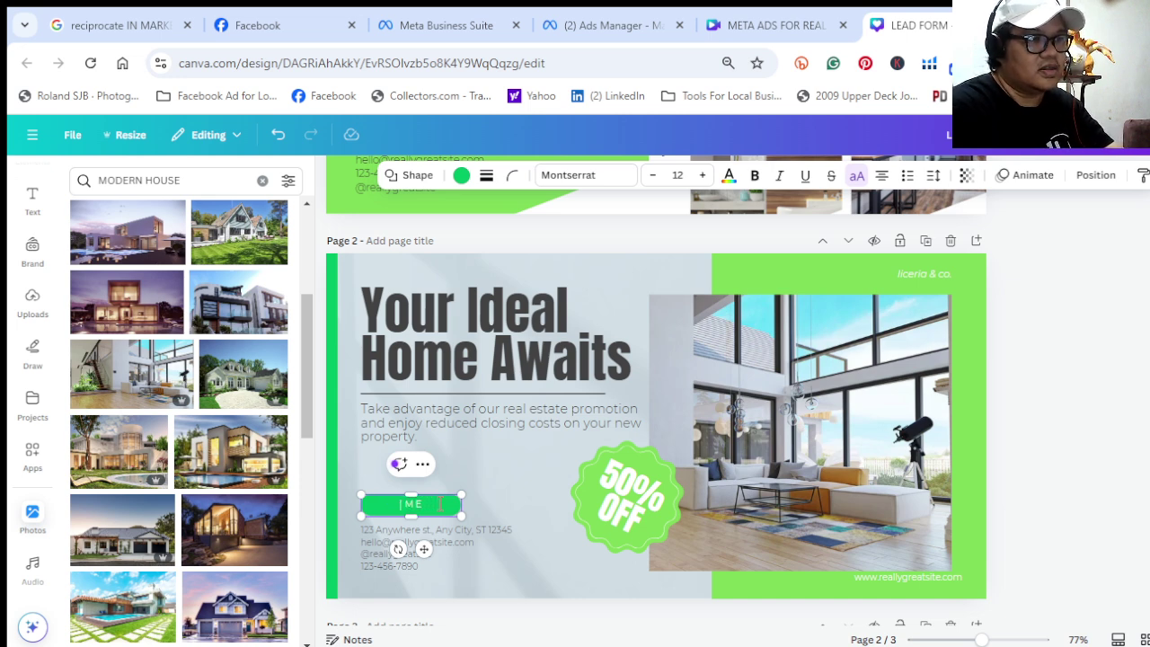
text(CONTACT)
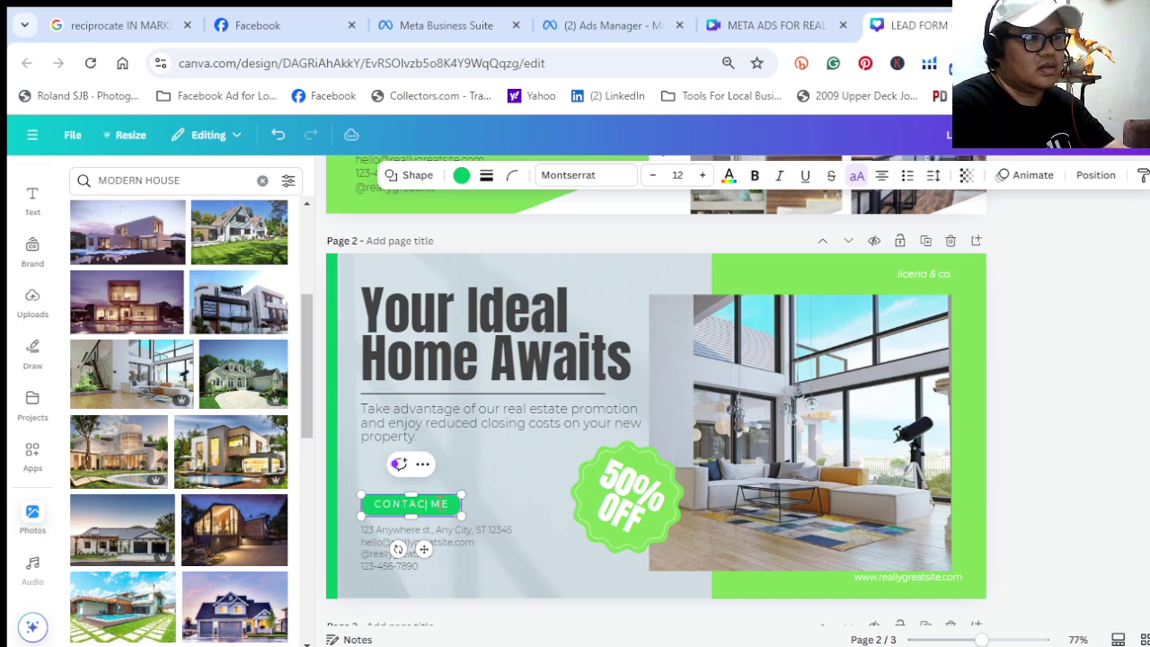
click(490, 501)
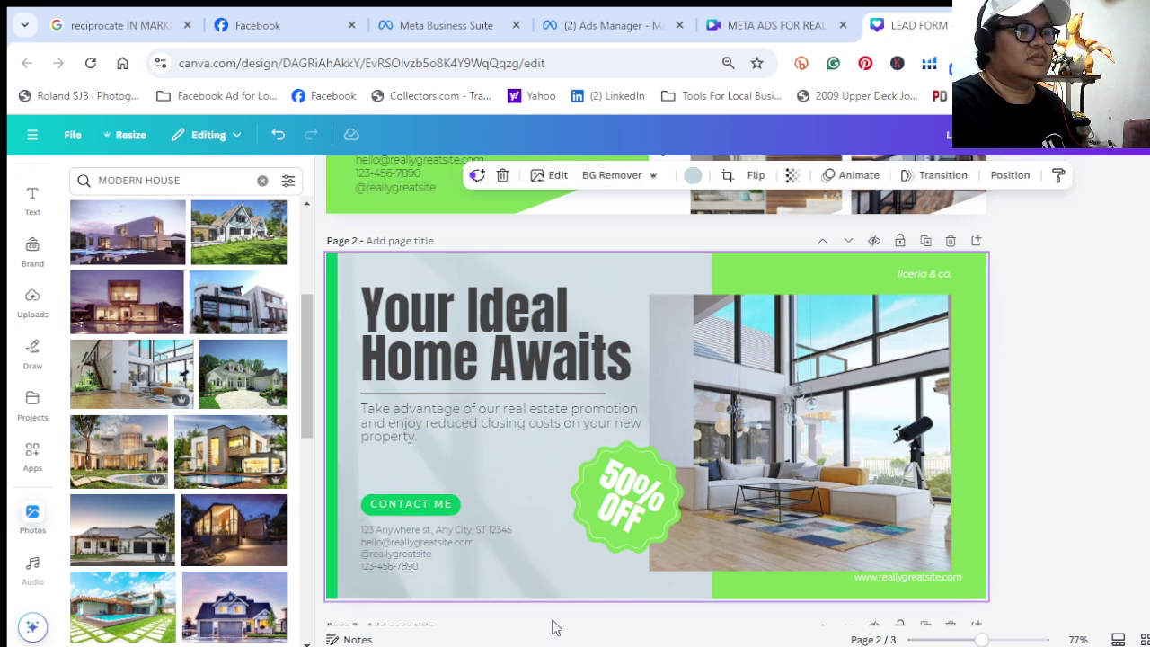
Delete the liceria & co. text from the green panel on page 2
click(1052, 462)
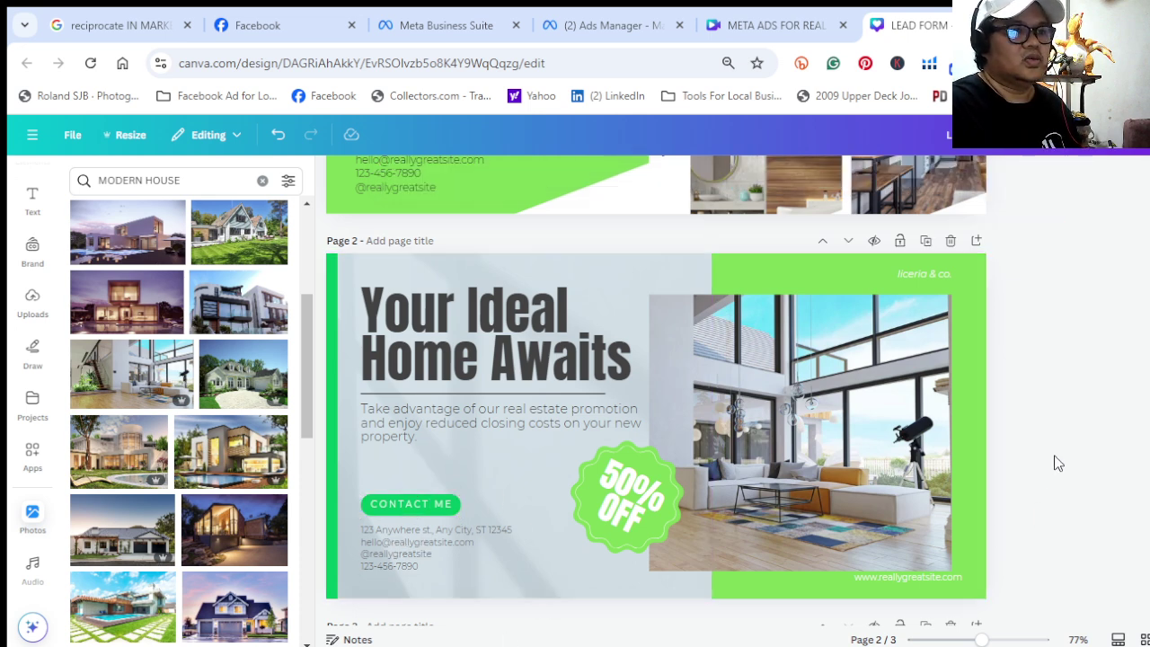
click(914, 278)
key(Delete)
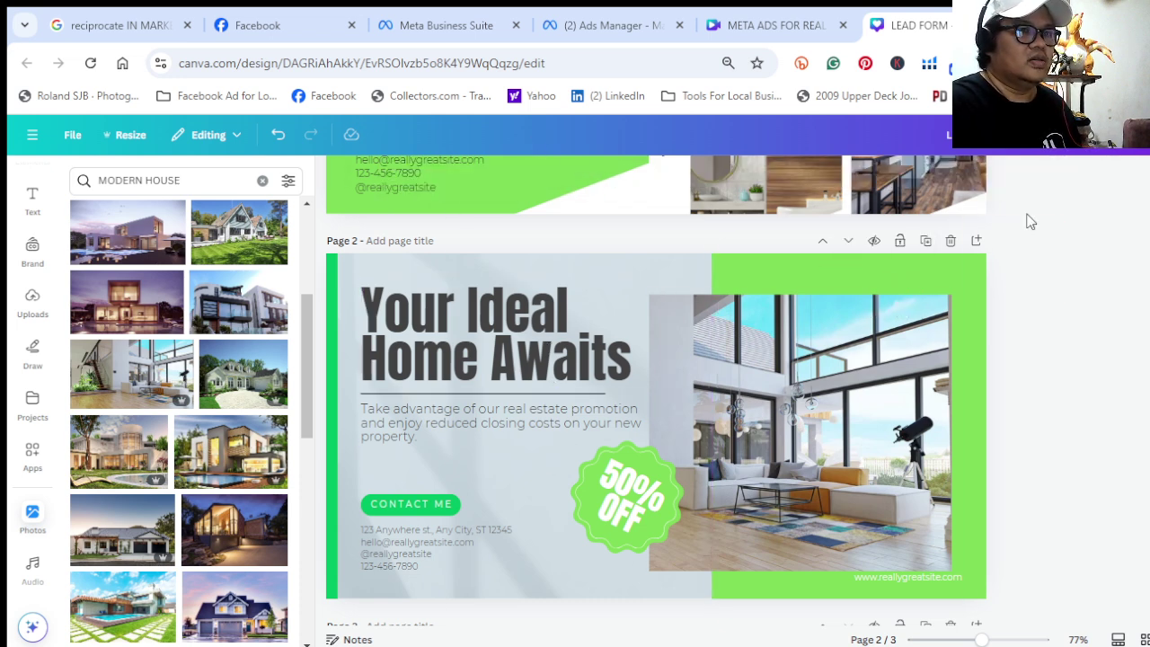
click(127, 139)
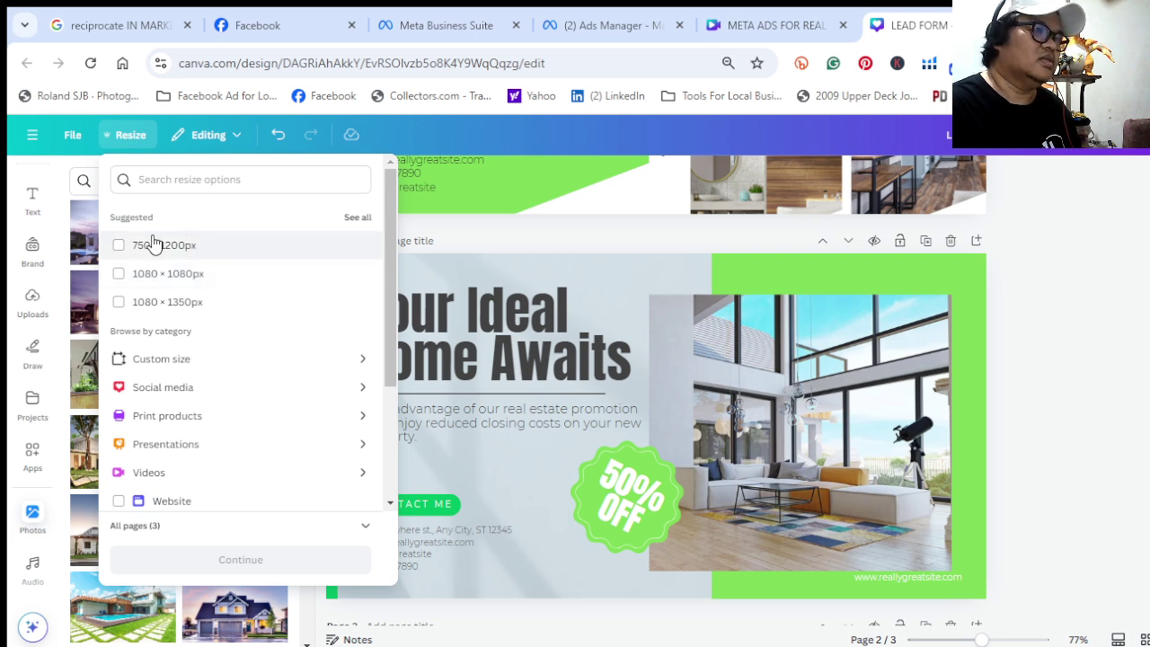
click(573, 265)
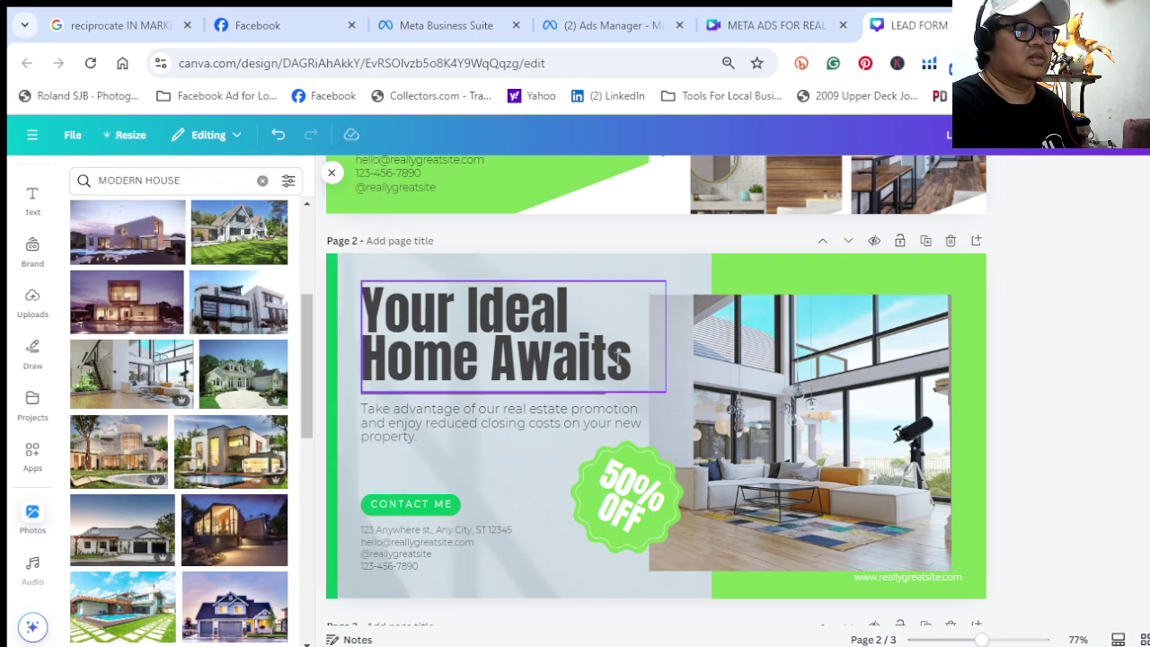
Recolor the 50% OFF badge on page 2 to the darker green used on the side strip
click(657, 464)
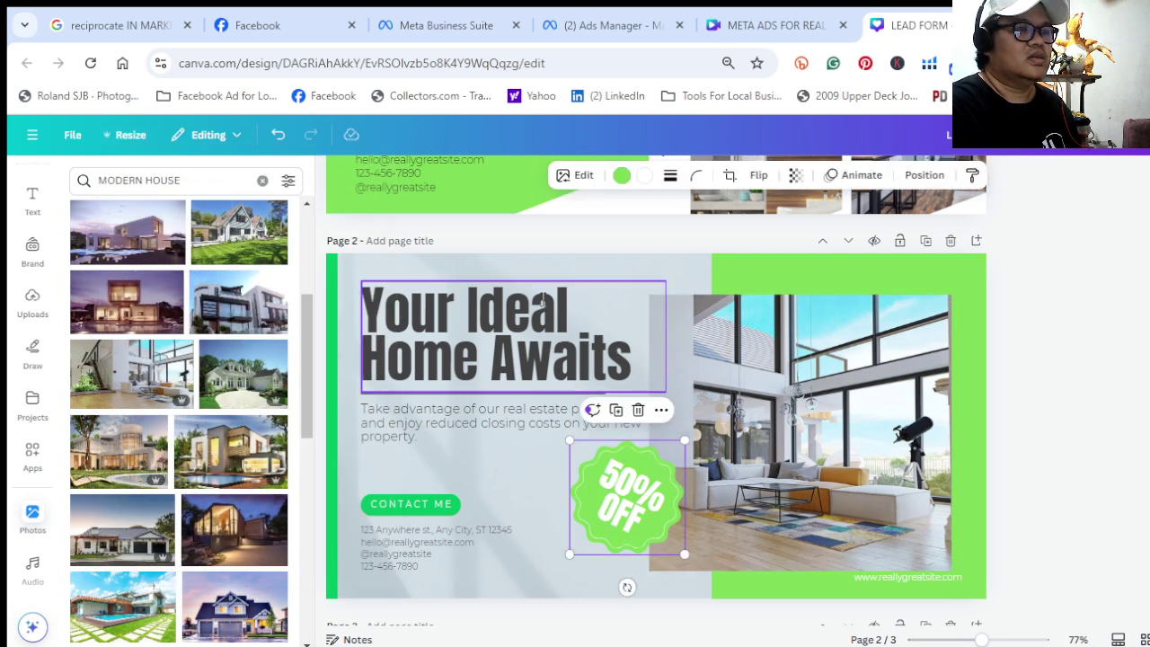
click(620, 175)
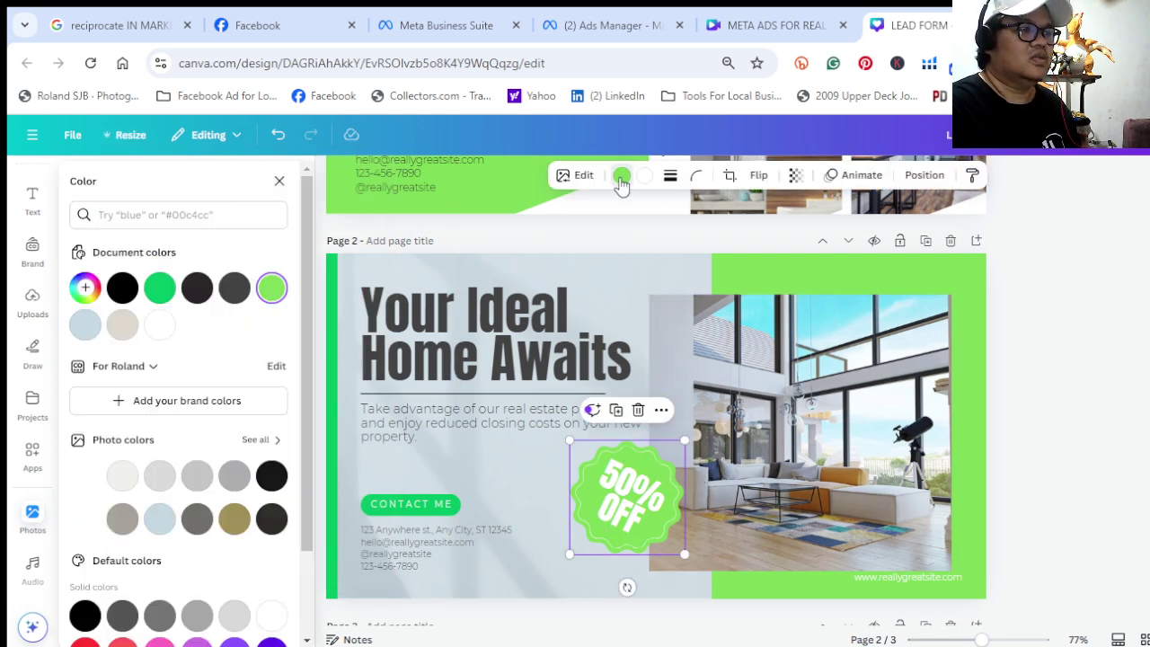
click(160, 293)
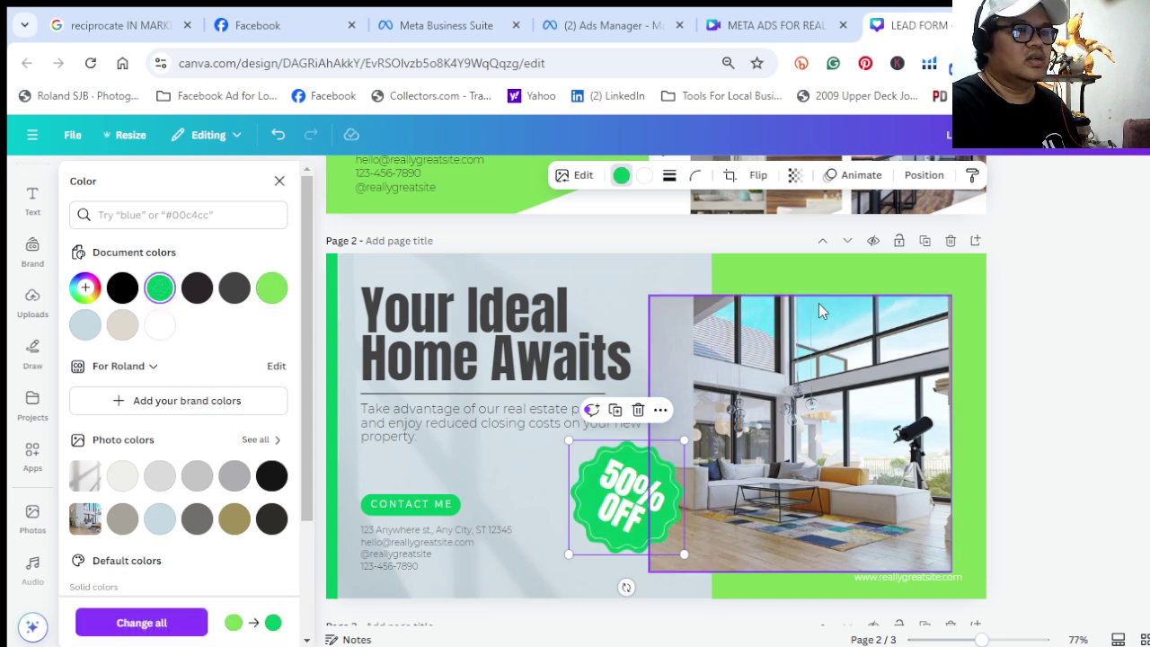
Remove the placeholder name from the website address under page 2's photo and try AVALAHOMES in its place
click(934, 578)
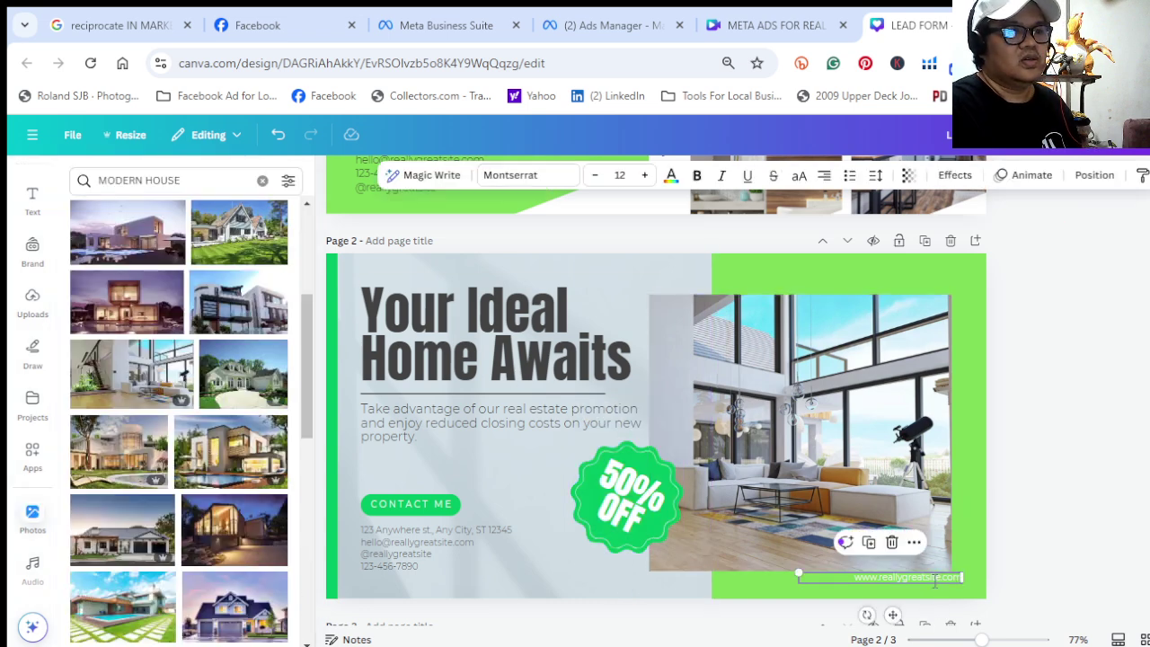
double_click(934, 579)
click(934, 579)
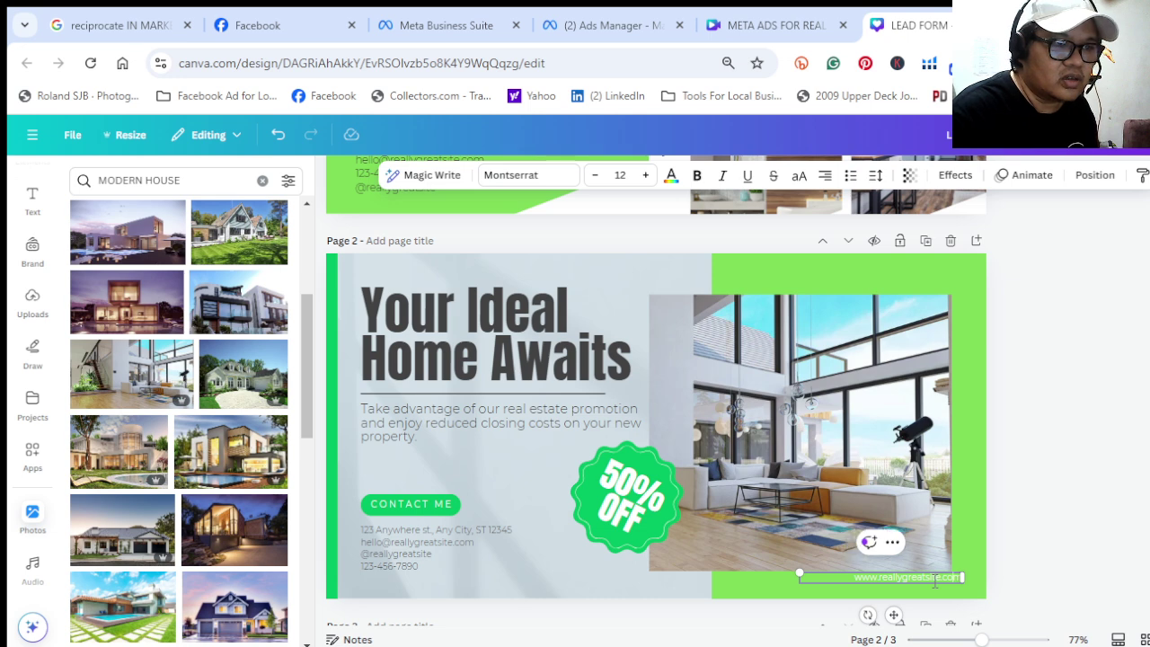
key(BackSpace)
key(BackSpace)
key(BackSpace)
key(BackSpace)
key(BackSpace)
key(BackSpace)
key(BackSpace)
key(BackSpace)
key(BackSpace)
key(BackSpace)
key(BackSpace)
key(BackSpace)
key(BackSpace)
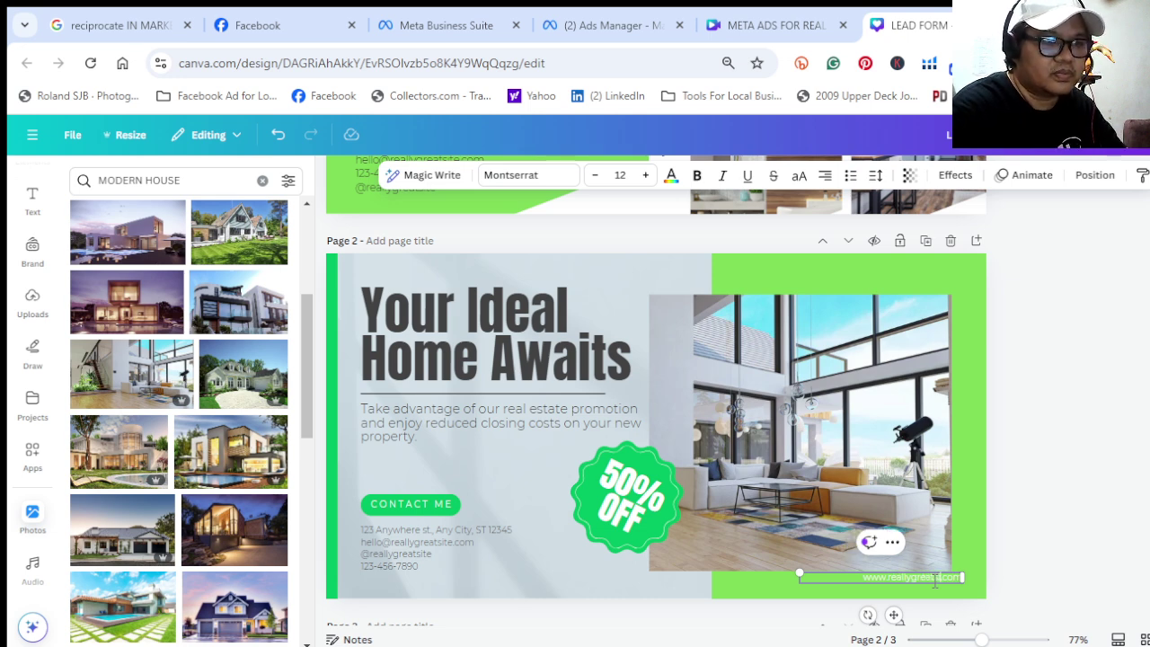
key(BackSpace)
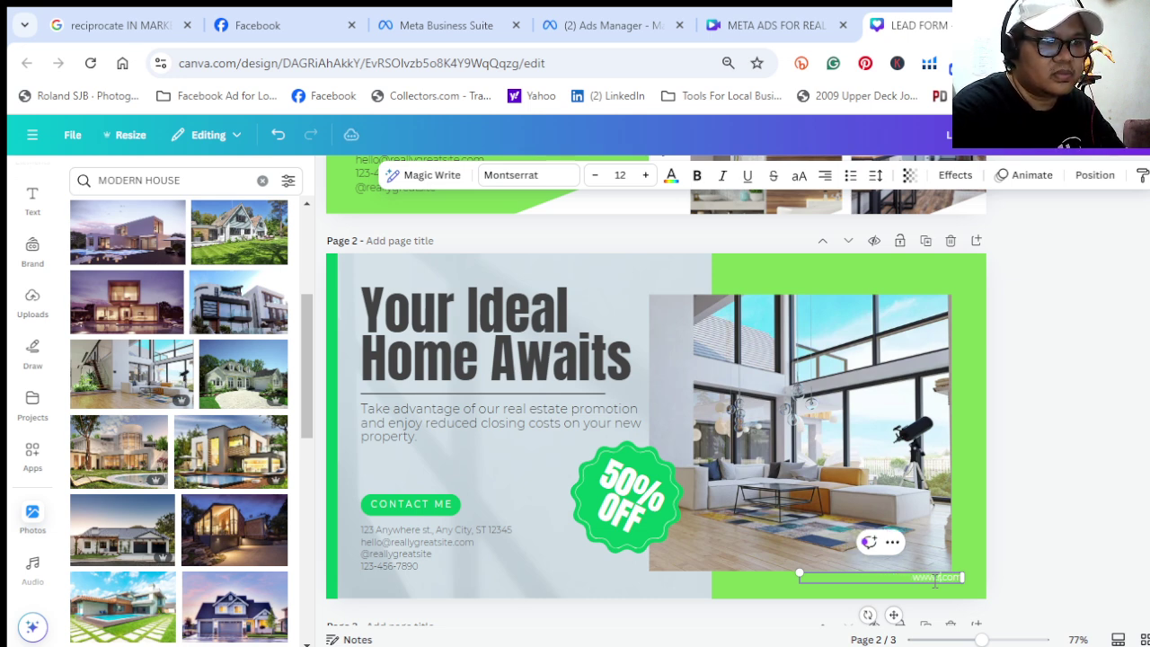
text(AVALAHOMES)
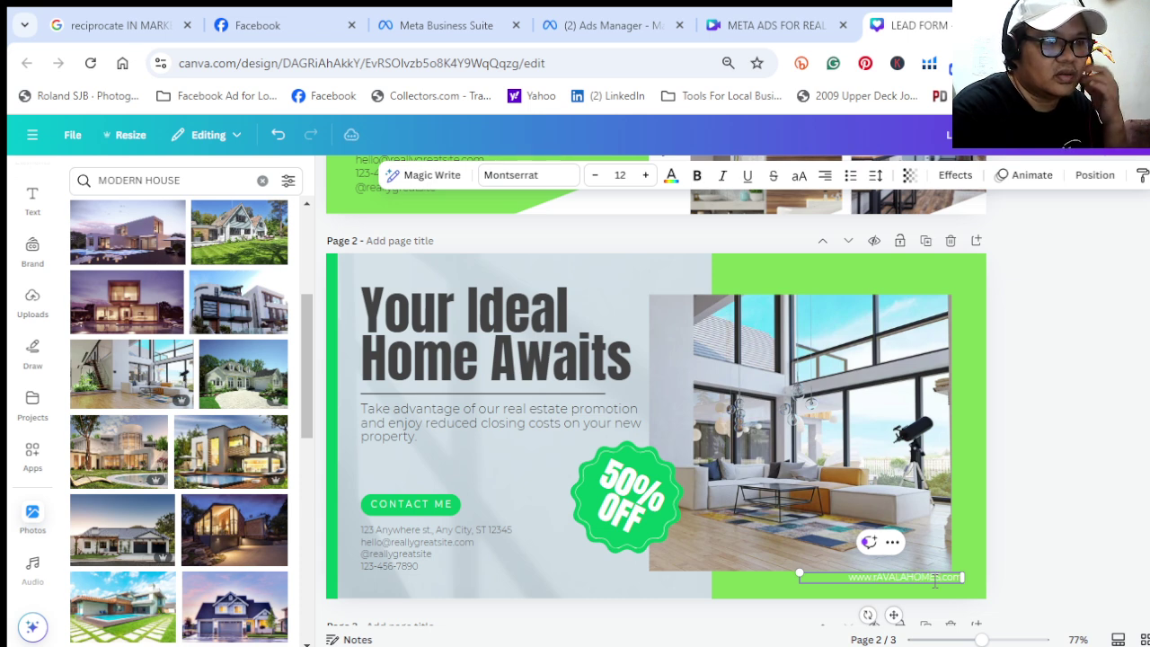
key(BackSpace)
key(BackSpace)
key(BackSpace)
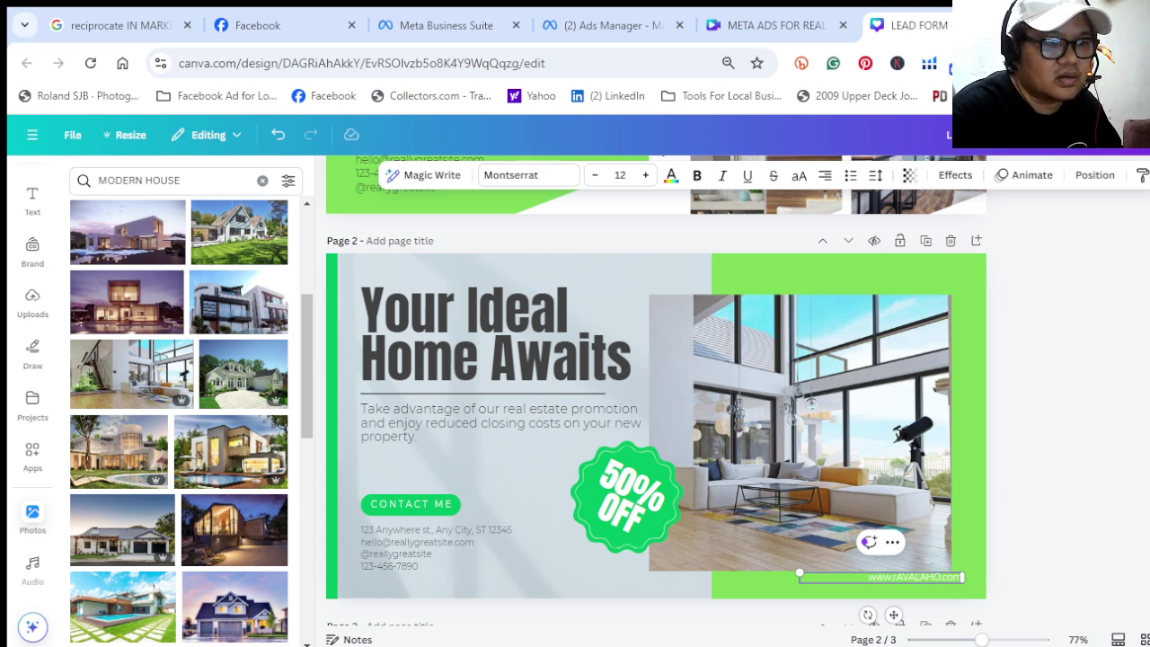
click(991, 639)
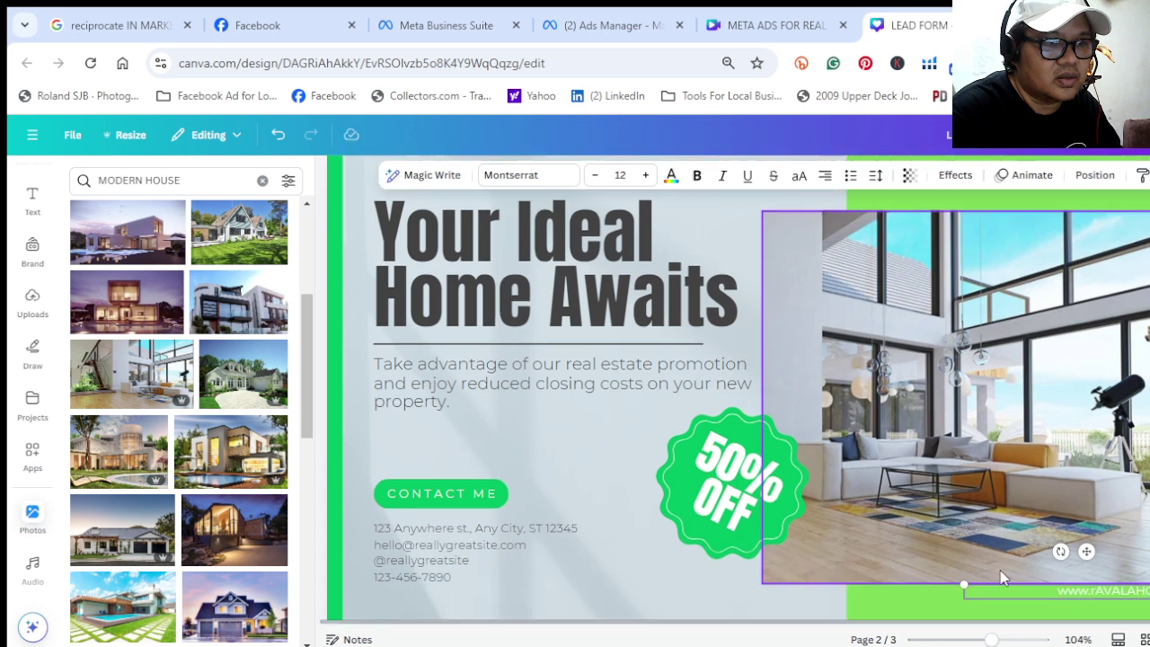
scroll(999, 569, down, 2)
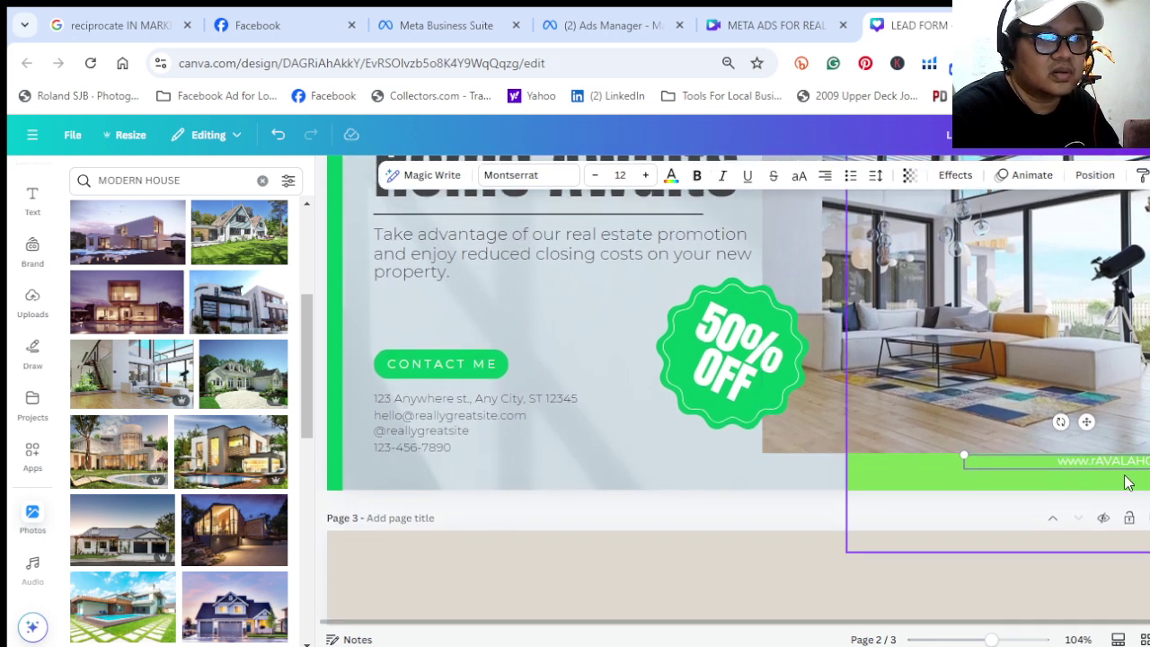
key(BackSpace)
key(BackSpace)
key(BackSpace)
key(BackSpace)
key(BackSpace)
key(BackSpace)
key(BackSpace)
key(BackSpace)
key(BackSpace)
key(BackSpace)
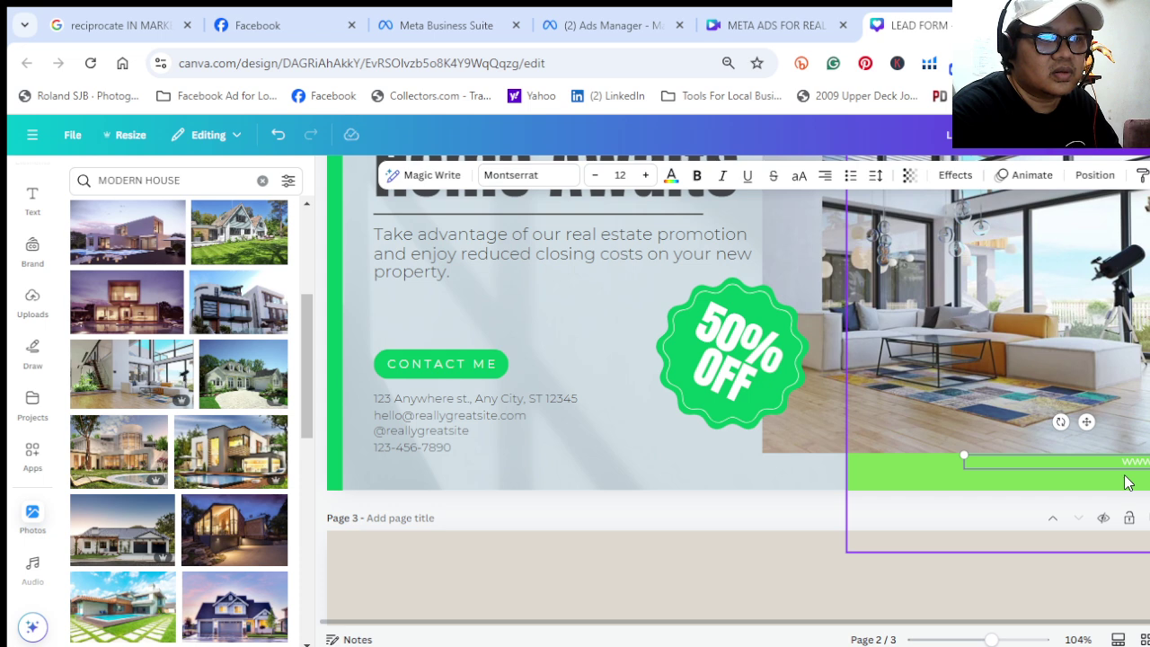
text(.ava)
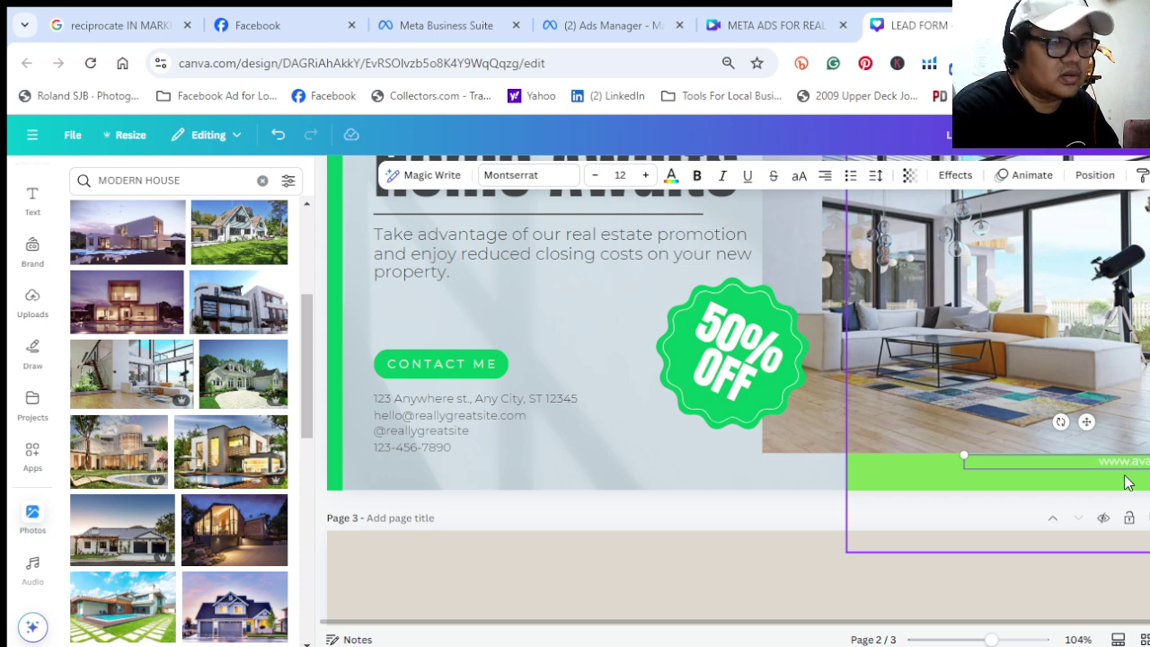
text(ilablees.com)
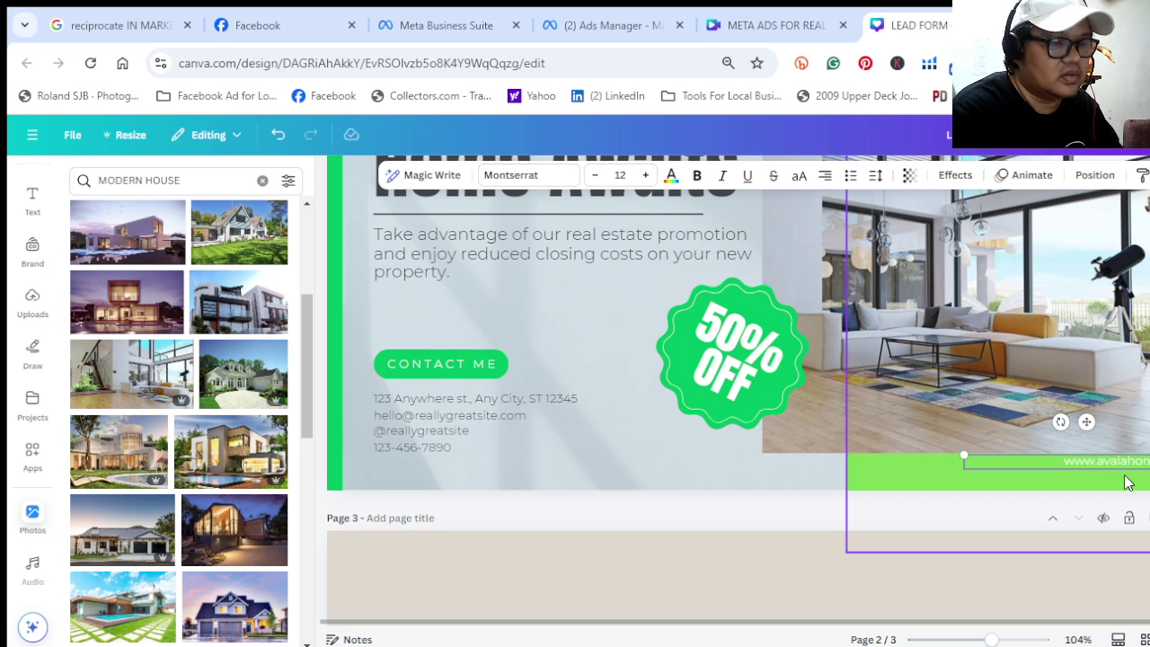
click(638, 449)
scroll(638, 449, up, 3)
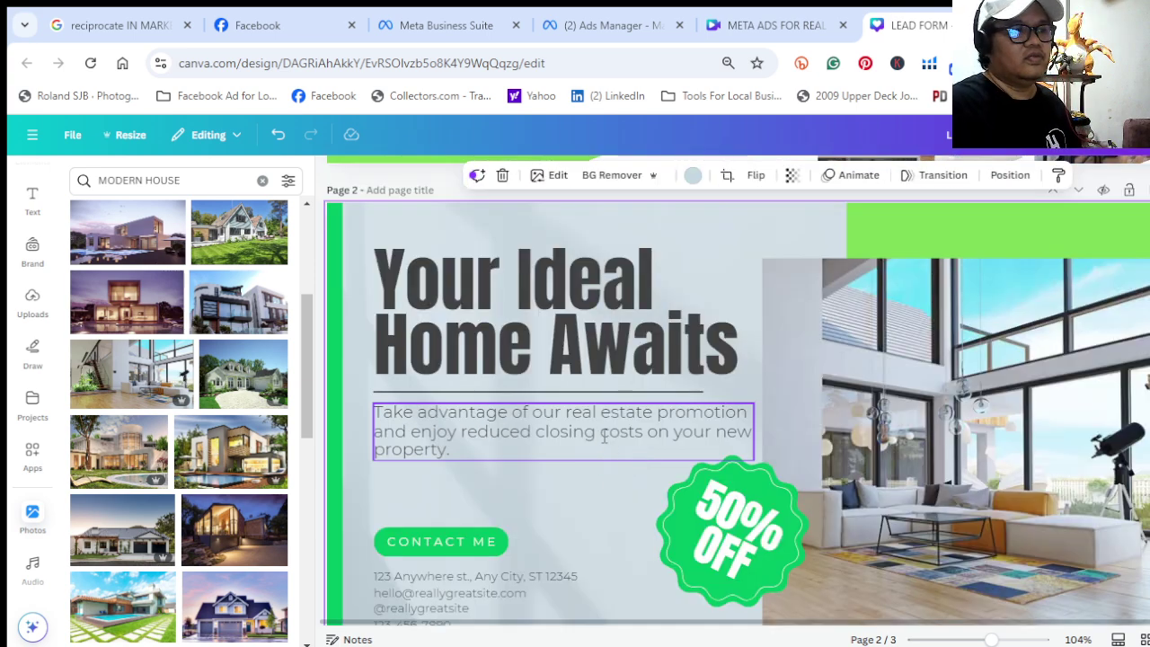
scroll(604, 436, down, 4)
scroll(603, 436, up, 8)
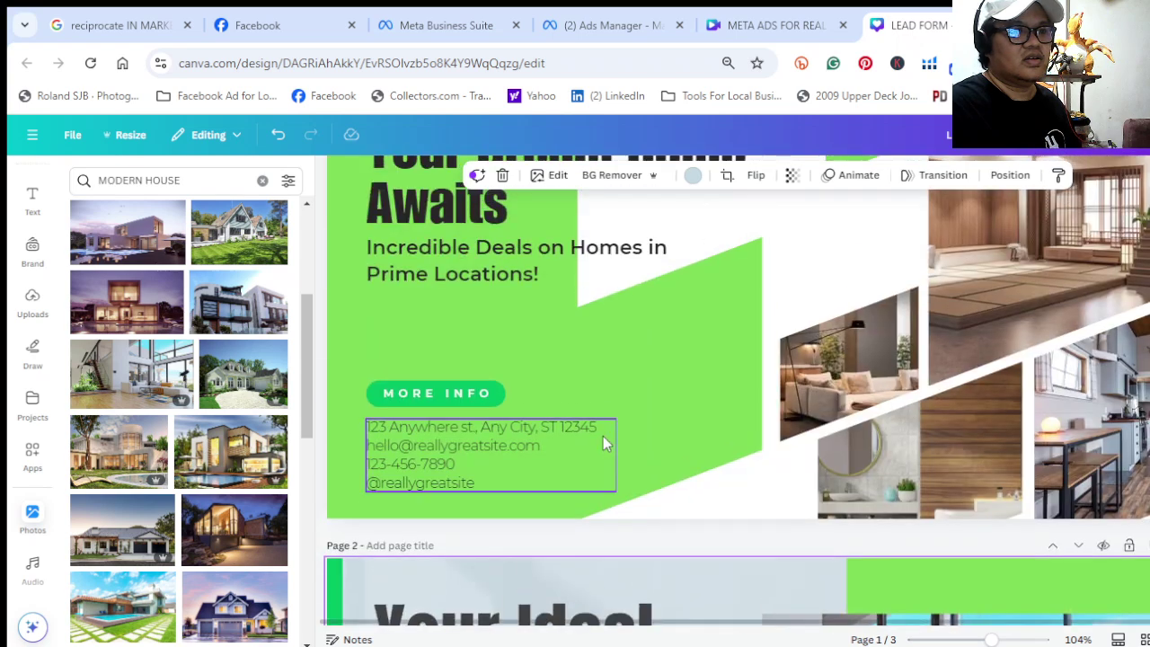
scroll(602, 435, down, 5)
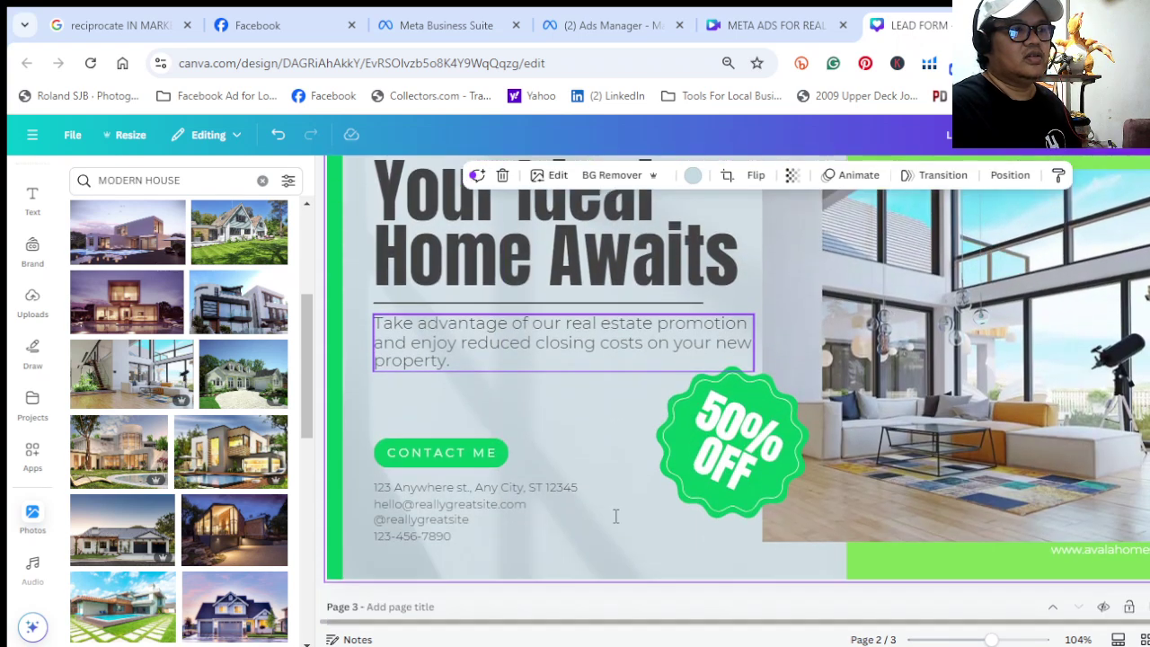
Leave the LEAD FORM design for the home page and look through the recent designs
scroll(615, 515, up, 2)
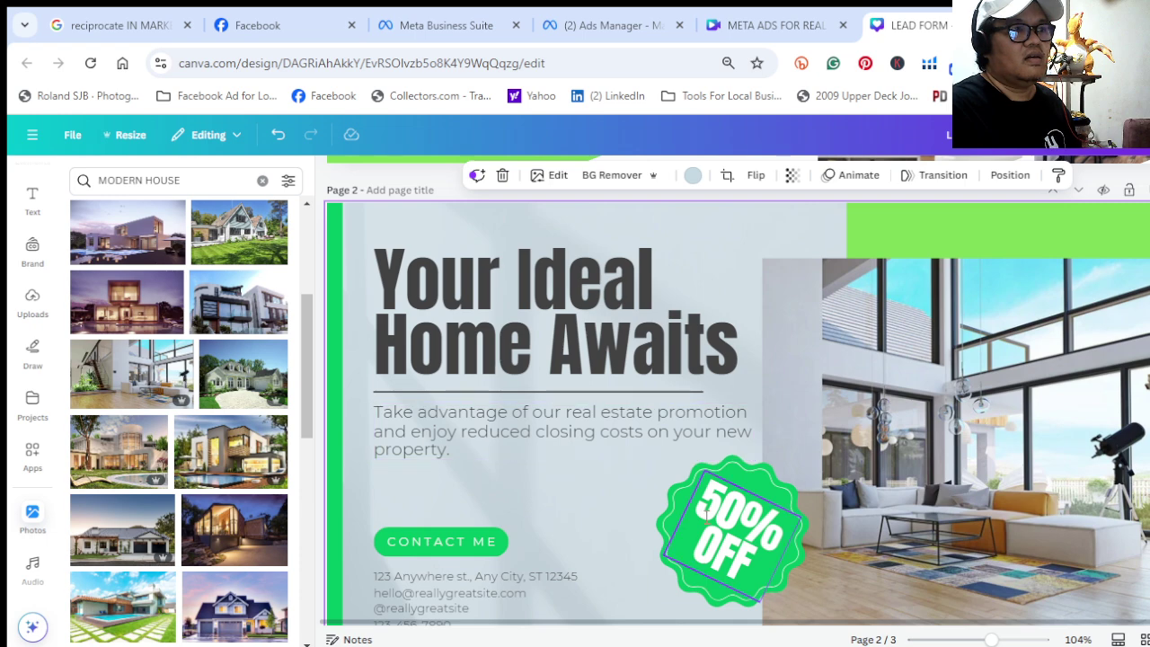
click(32, 136)
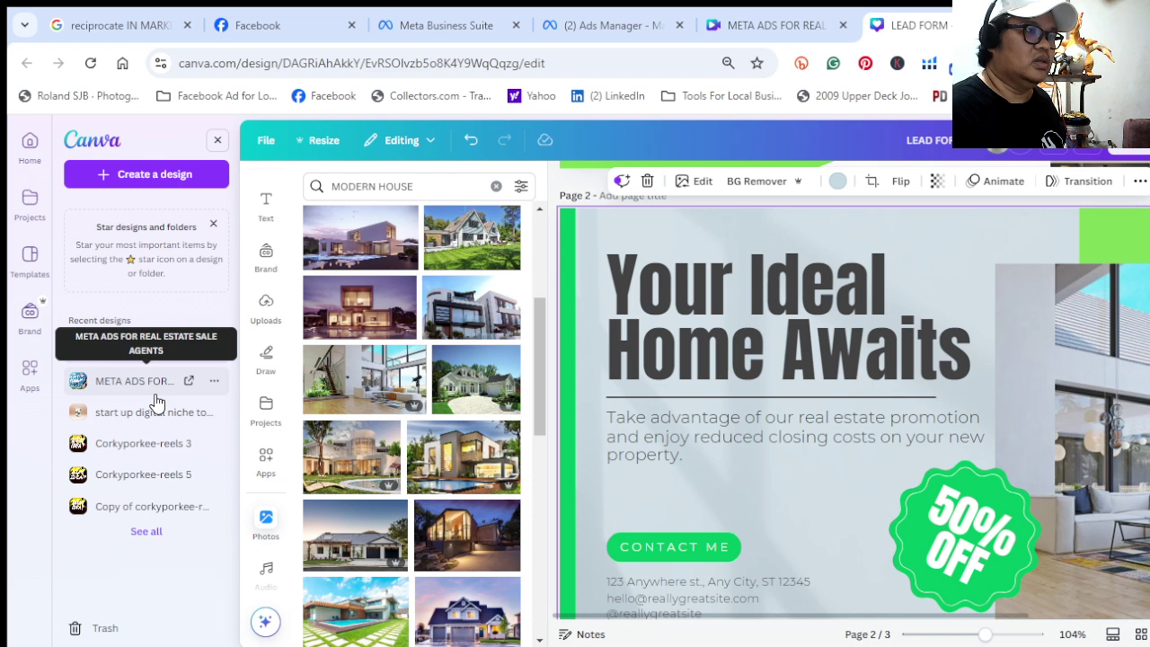
click(31, 145)
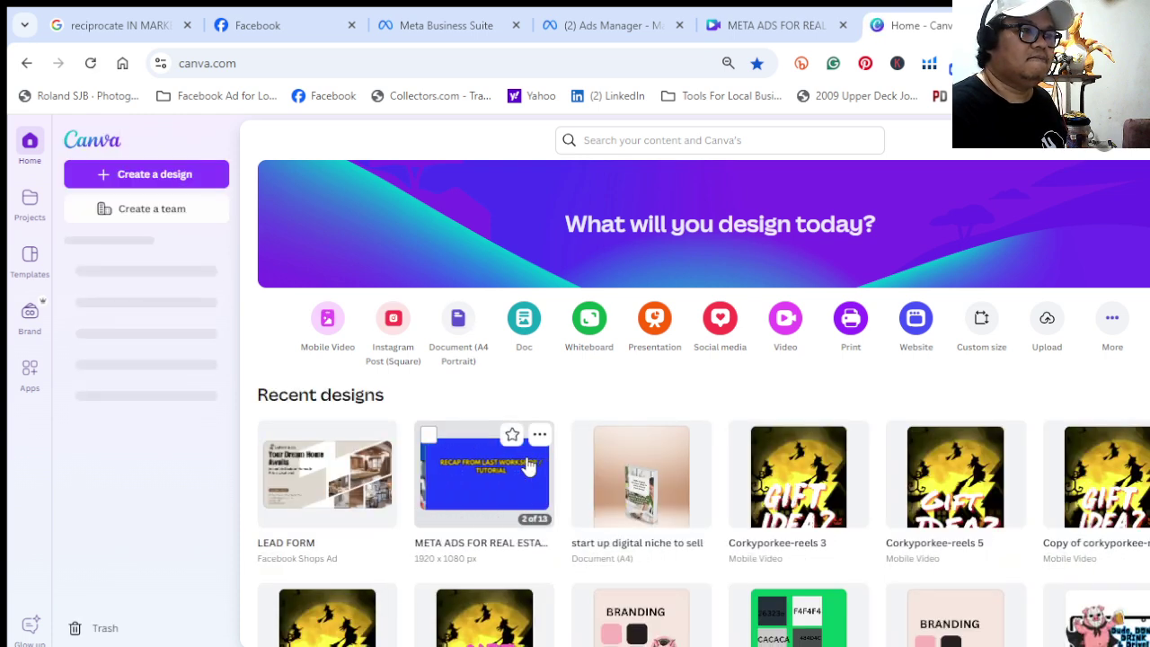
scroll(528, 462, down, 1)
scroll(528, 458, down, 4)
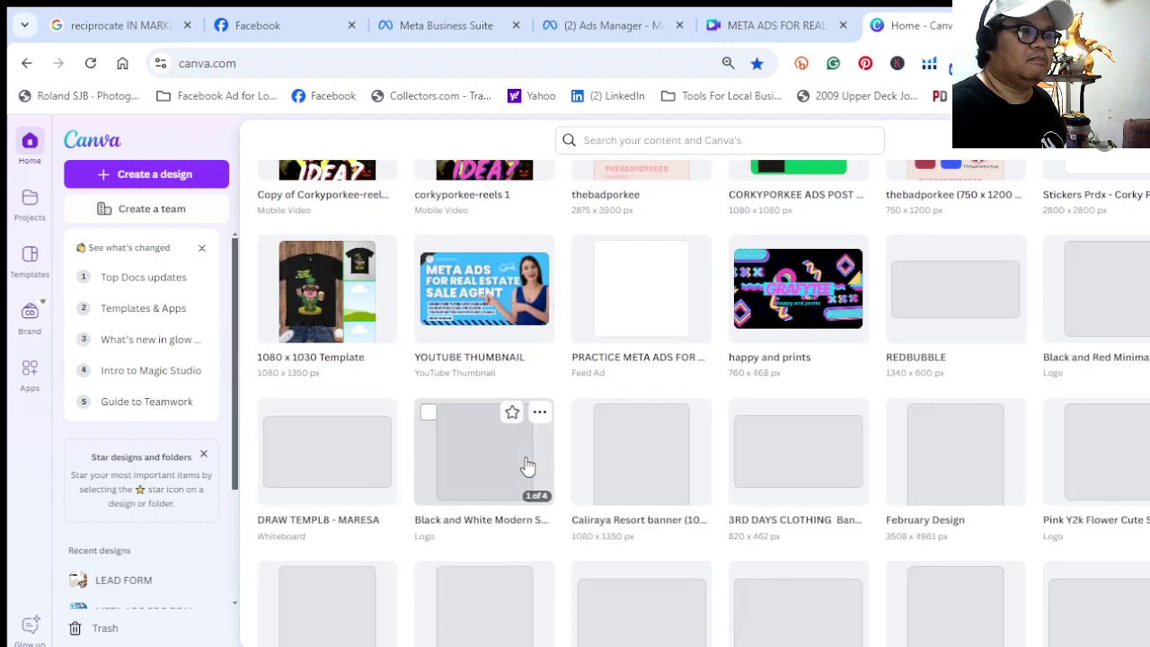
scroll(527, 462, down, 2)
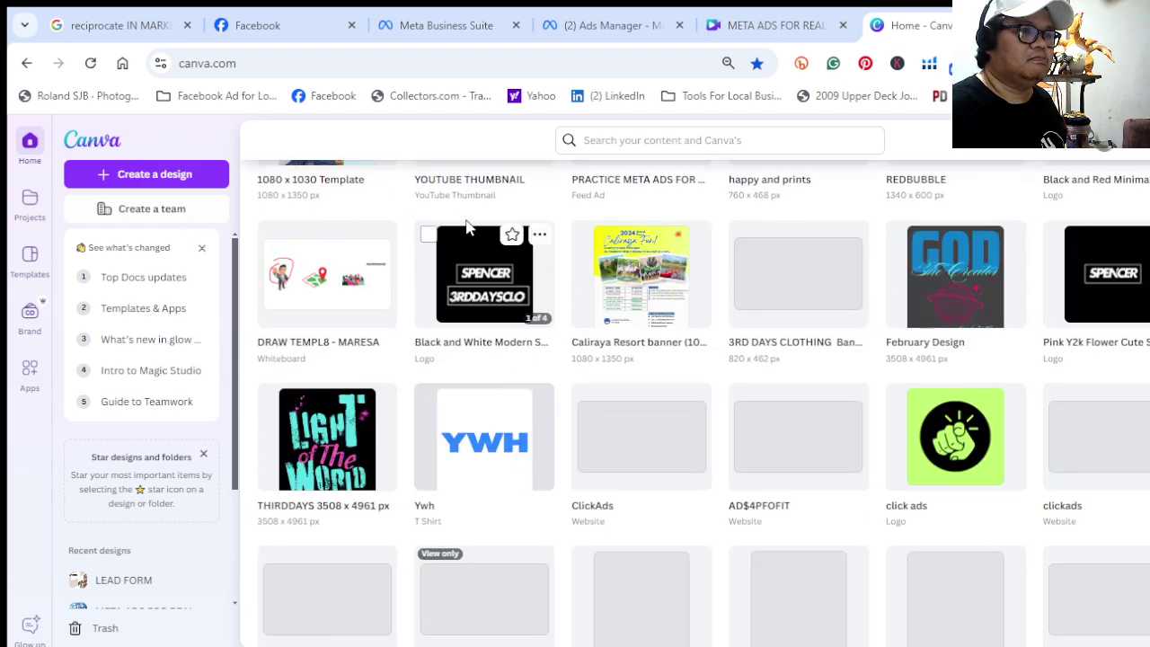
scroll(713, 398, up, 7)
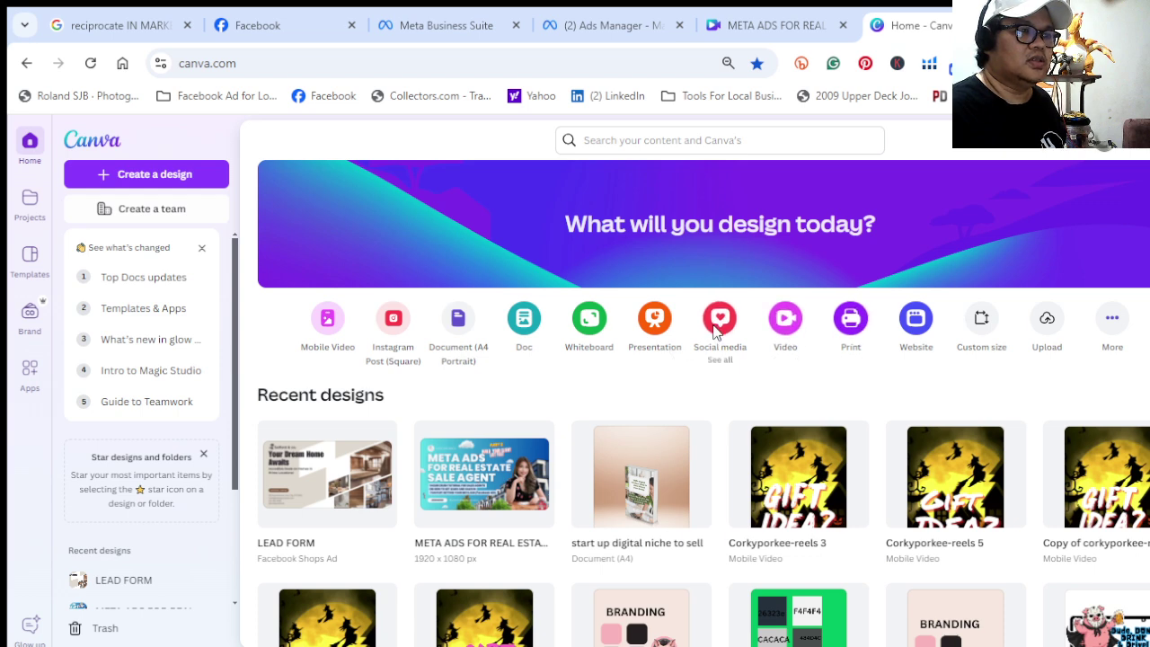
Create a new blank Facebook Video design from the Facebook social media formats
click(716, 331)
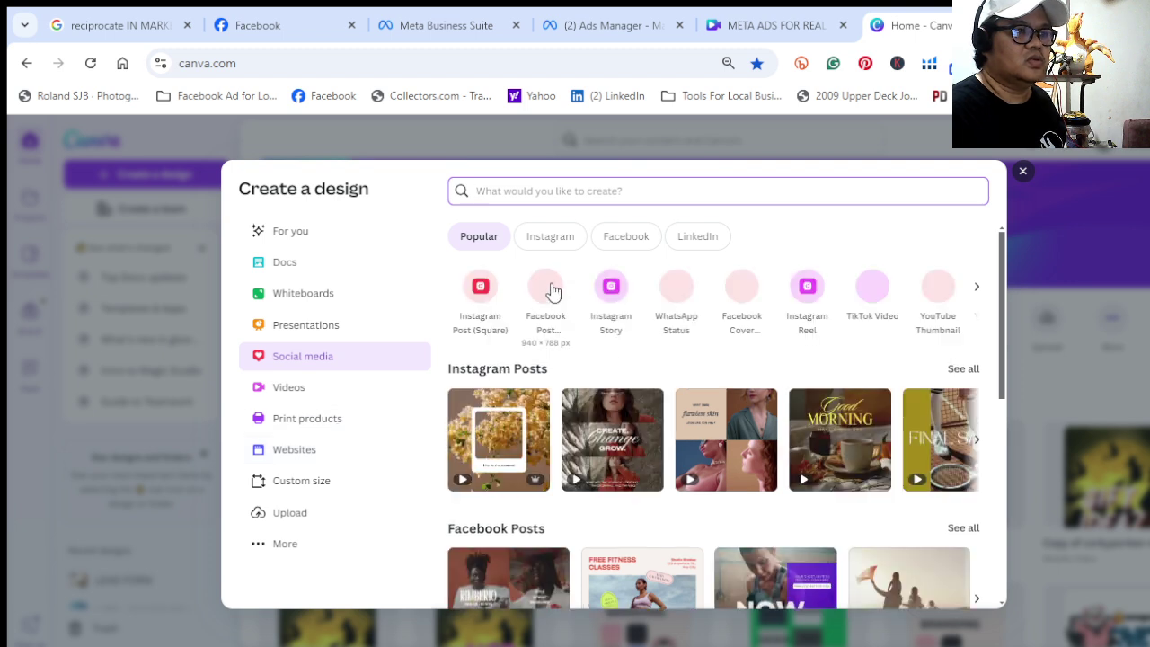
click(628, 238)
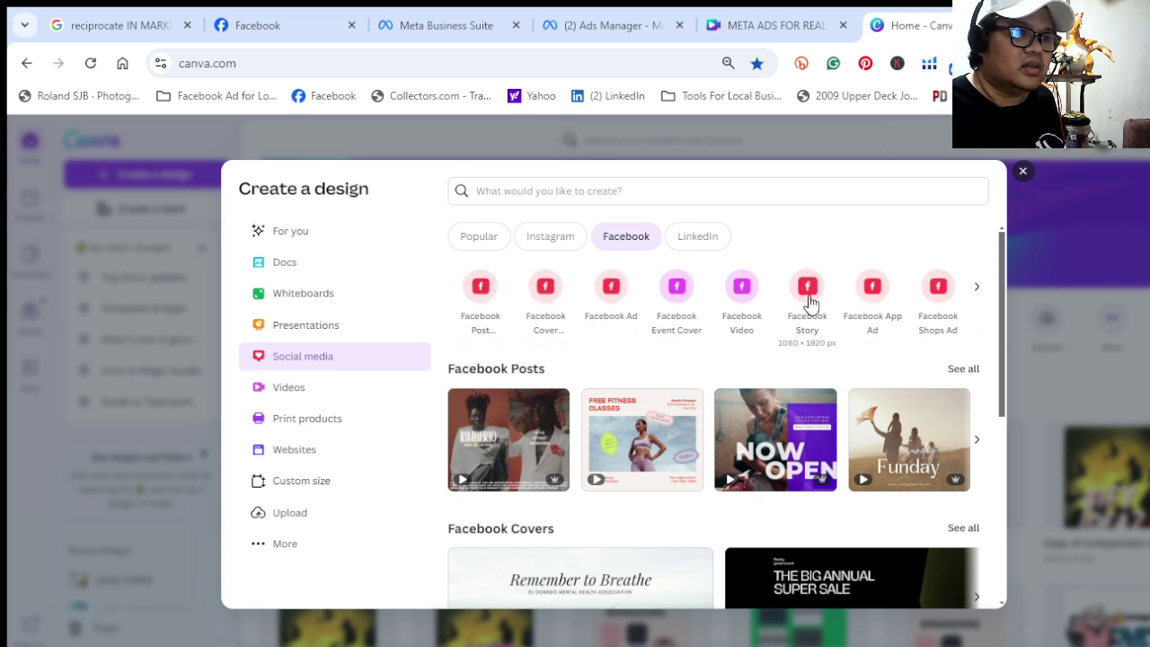
click(741, 307)
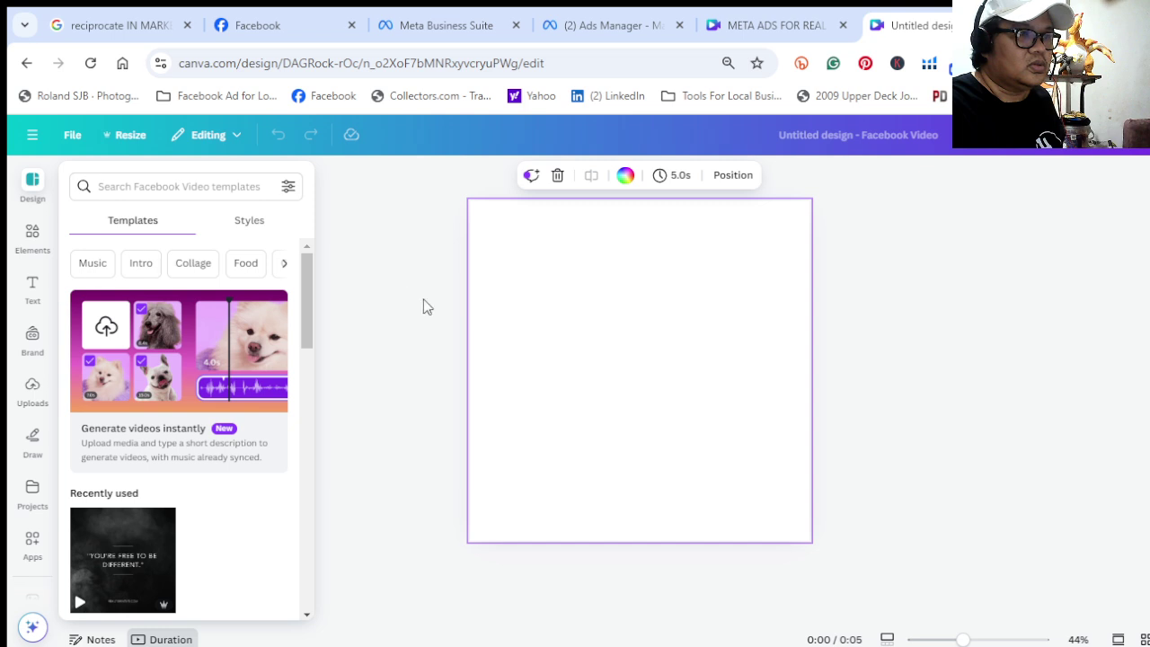
Search the Facebook Video templates for REAL ESTATE using the recent search term
click(185, 184)
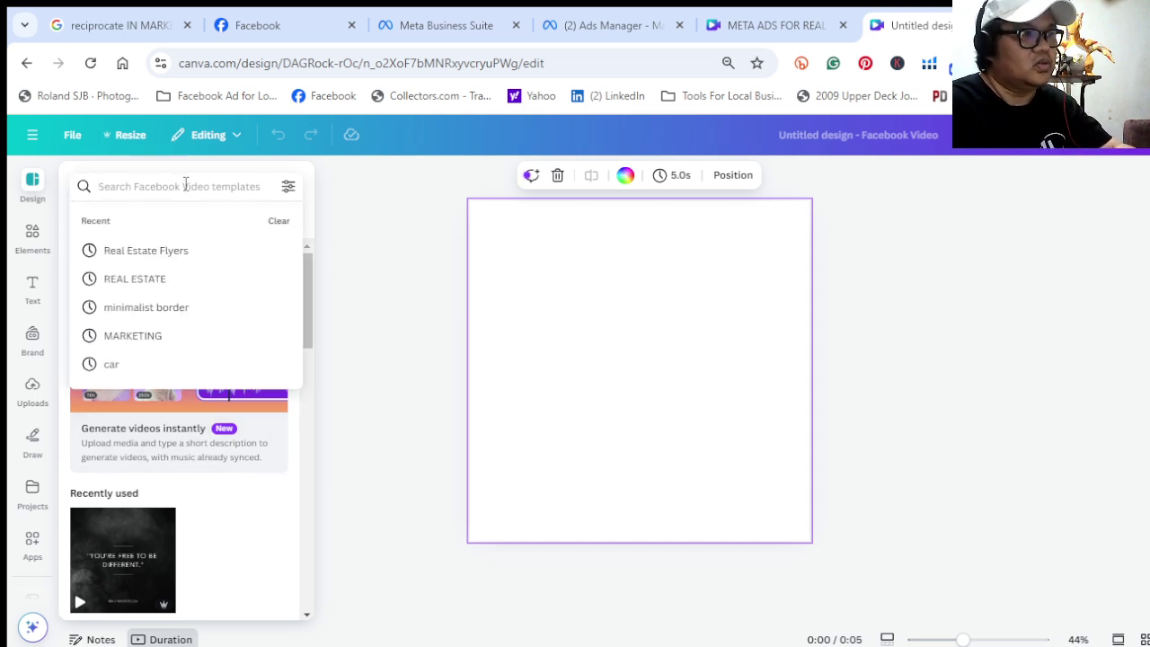
key(Down)
key(Down)
key(Down)
key(Up)
key(Return)
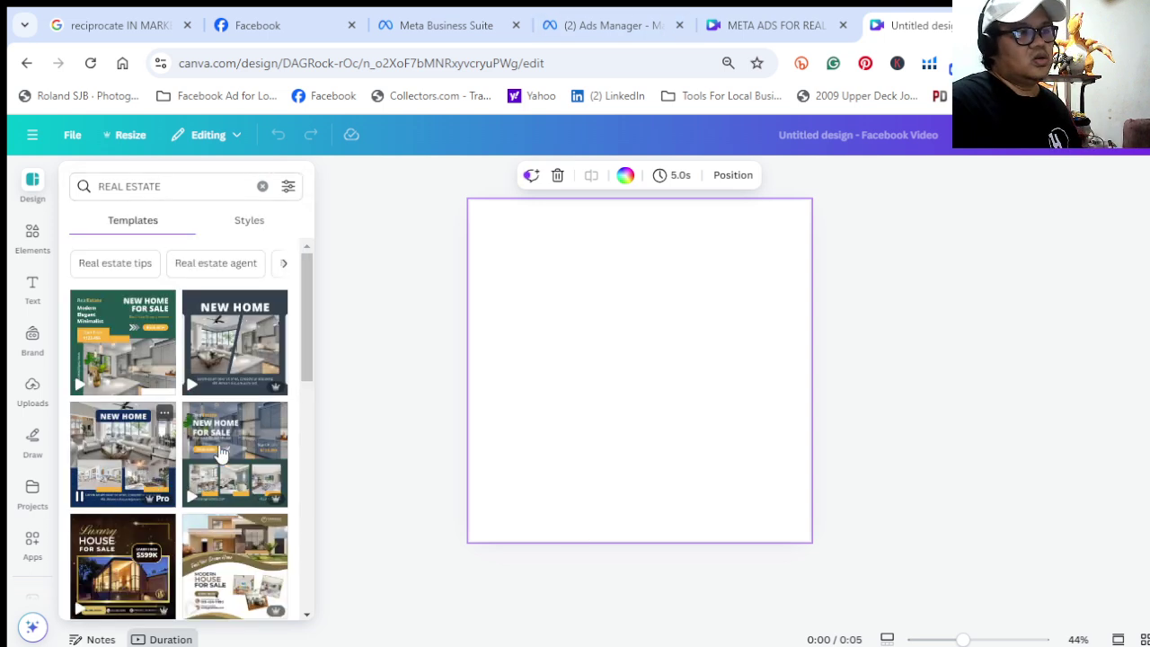
Browse the real estate video templates and apply the White Grey UI Style Real Estate template titled New Listing
scroll(221, 451, down, 2)
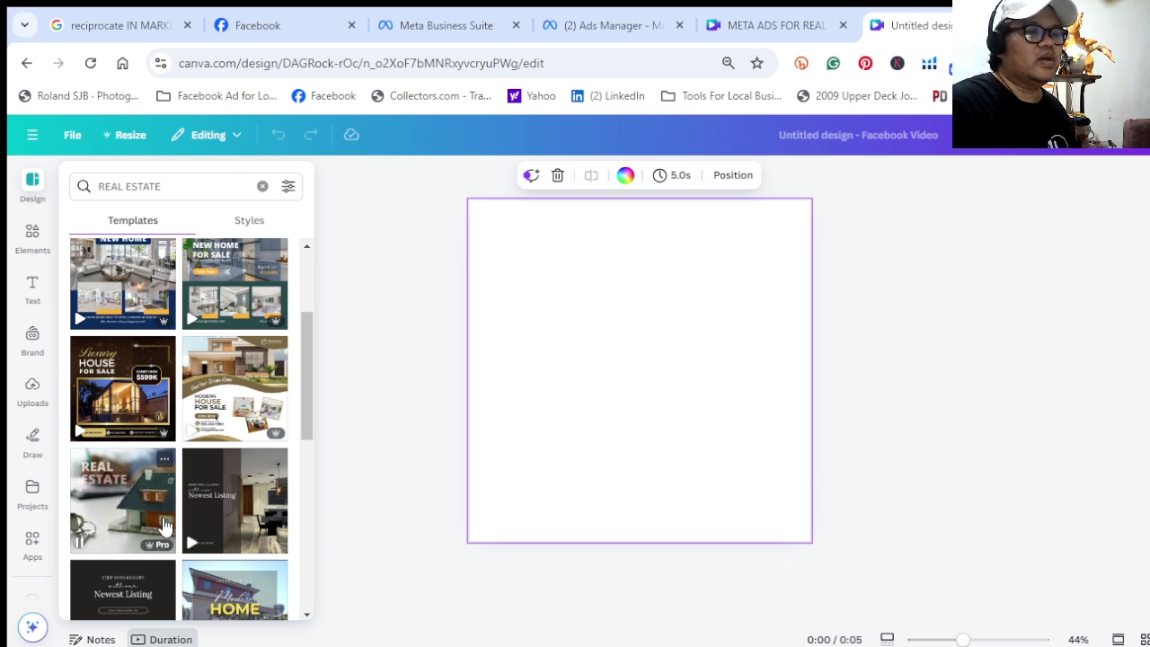
scroll(165, 525, down, 1)
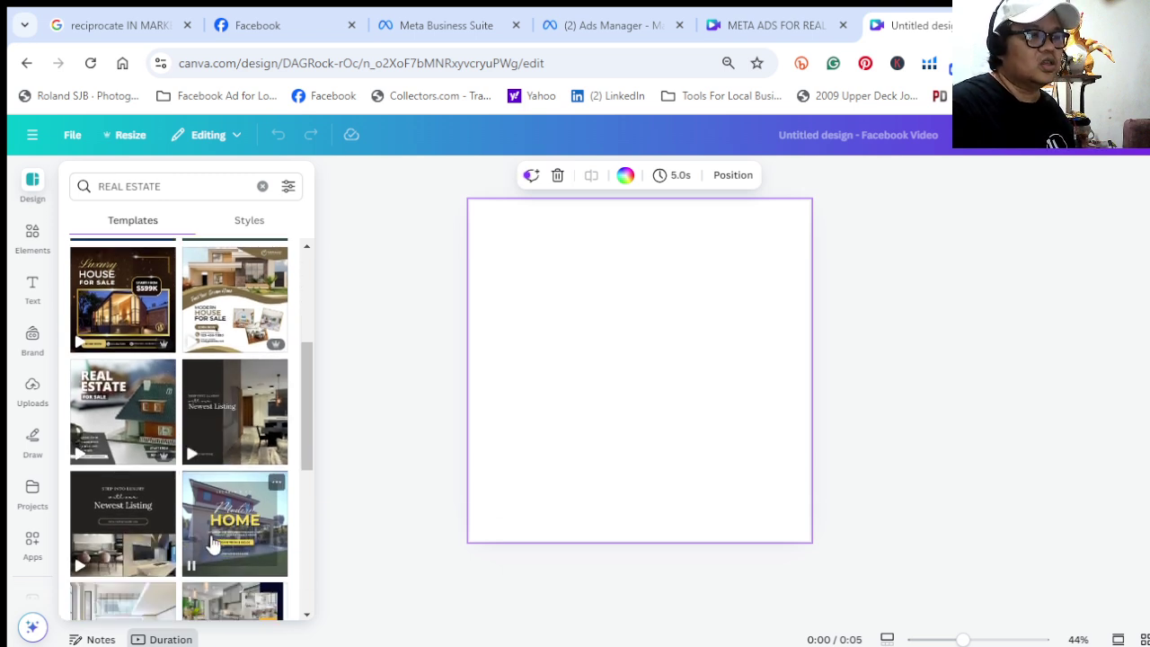
scroll(212, 539, down, 1)
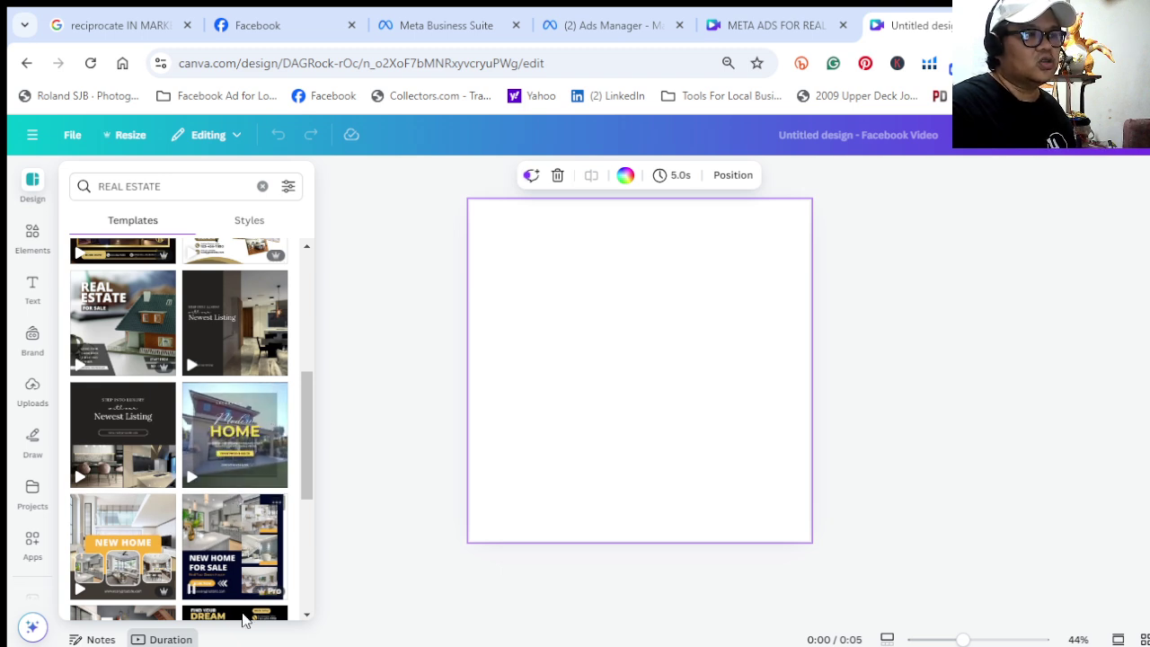
scroll(177, 437, down, 1)
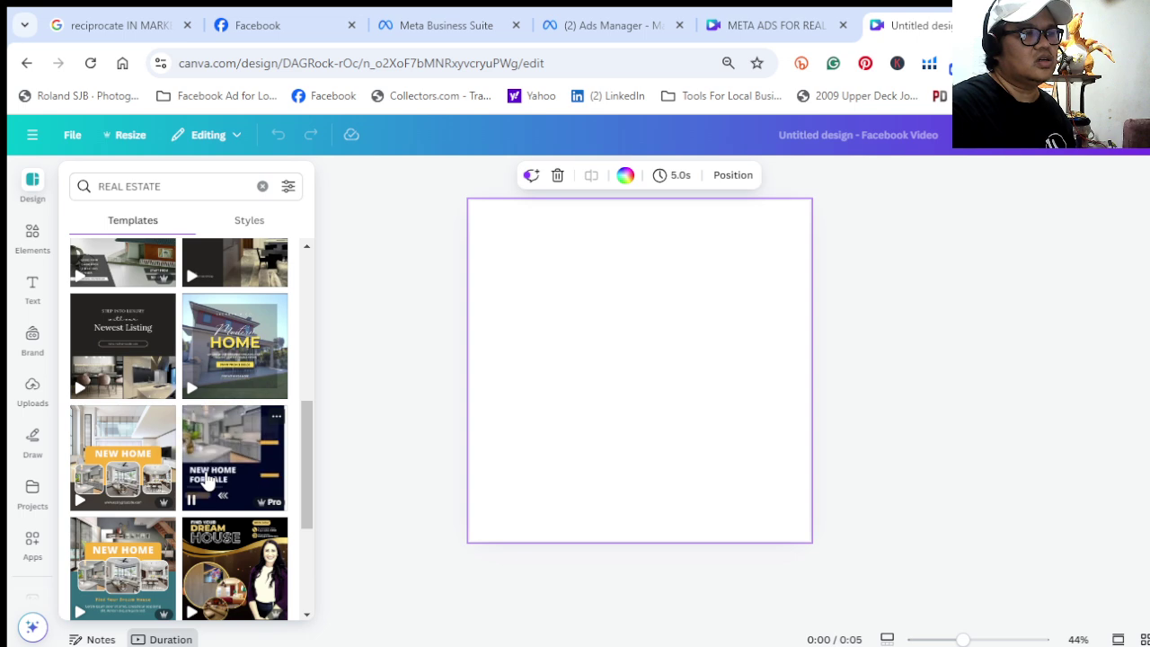
scroll(208, 478, down, 2)
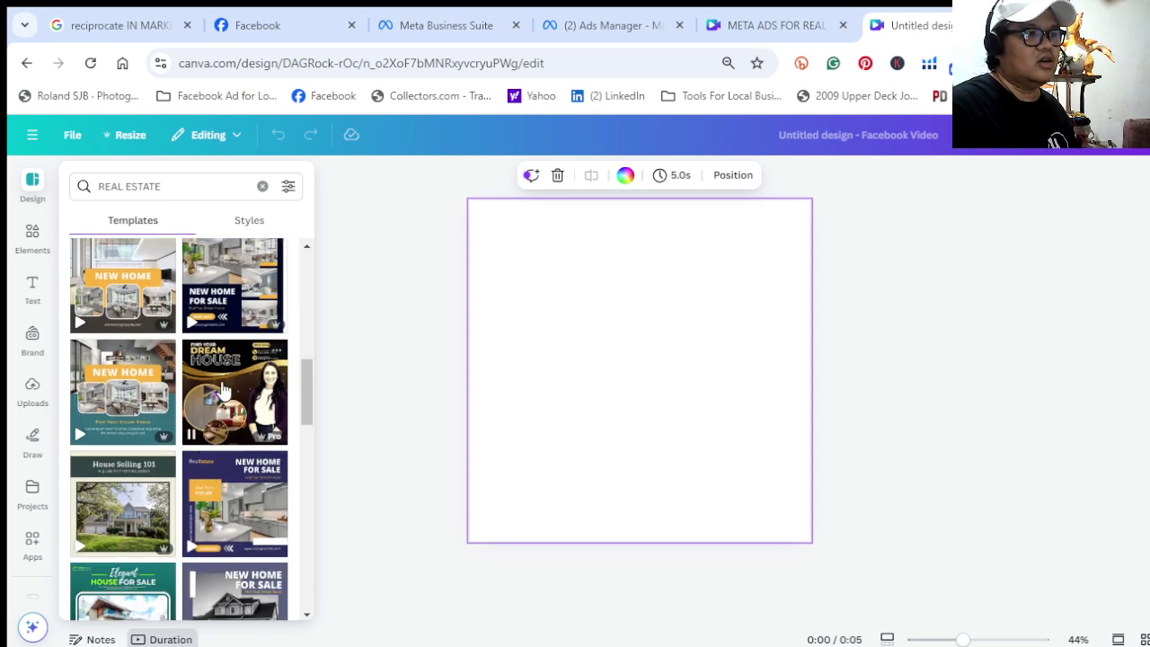
scroll(206, 379, down, 2)
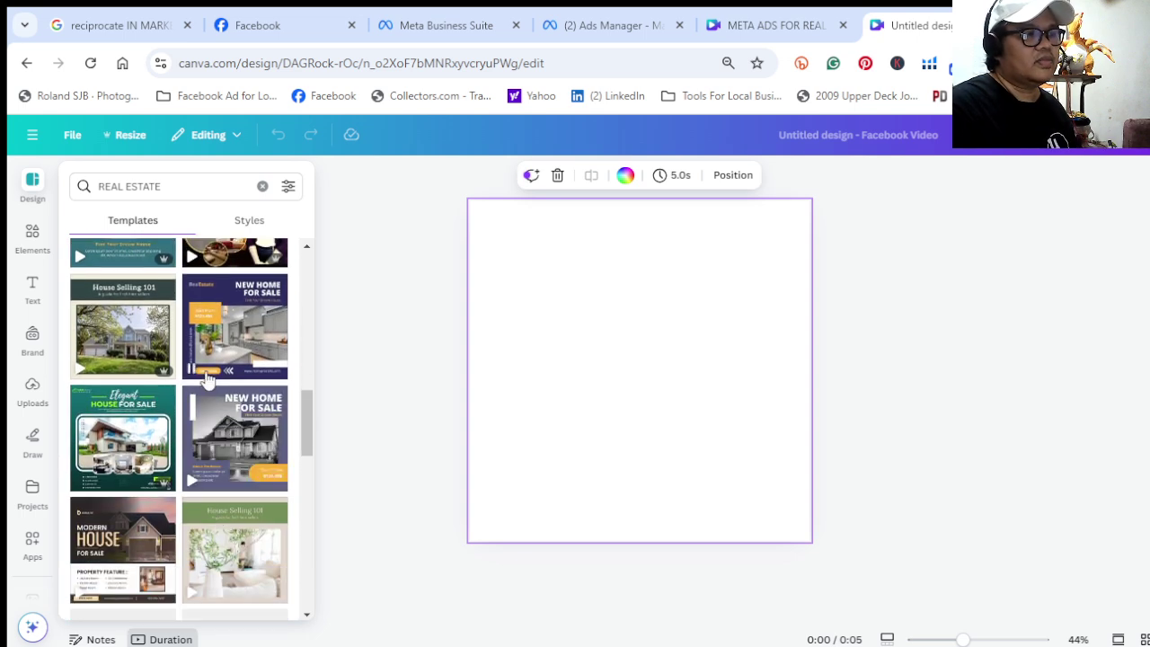
scroll(206, 379, down, 1)
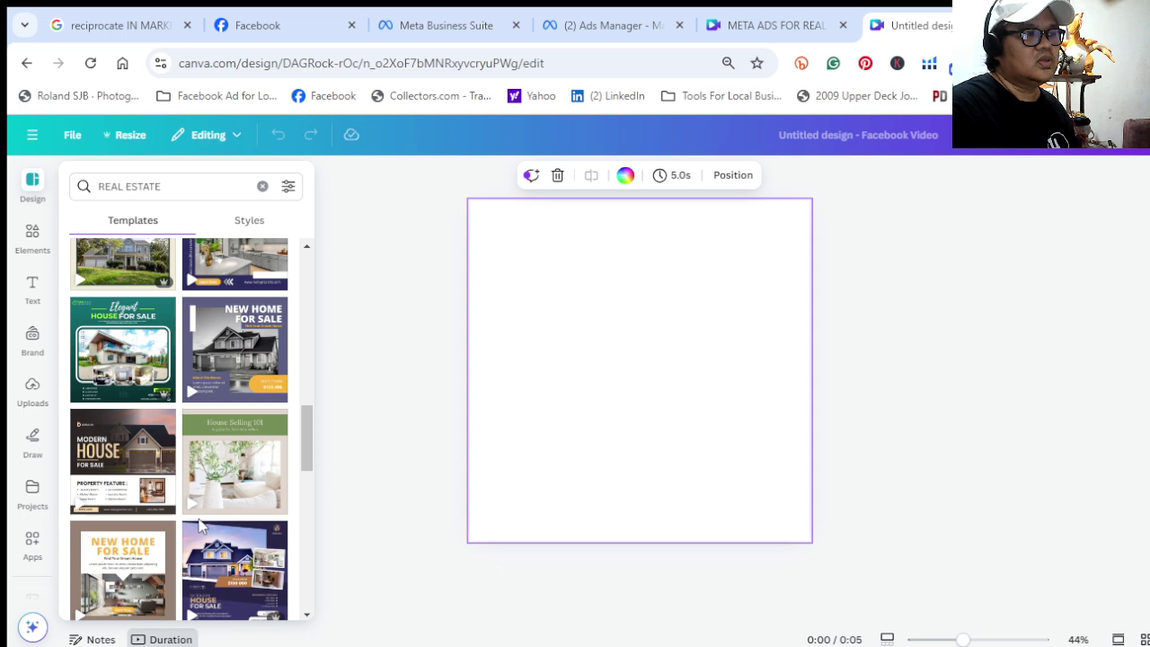
scroll(199, 528, down, 1)
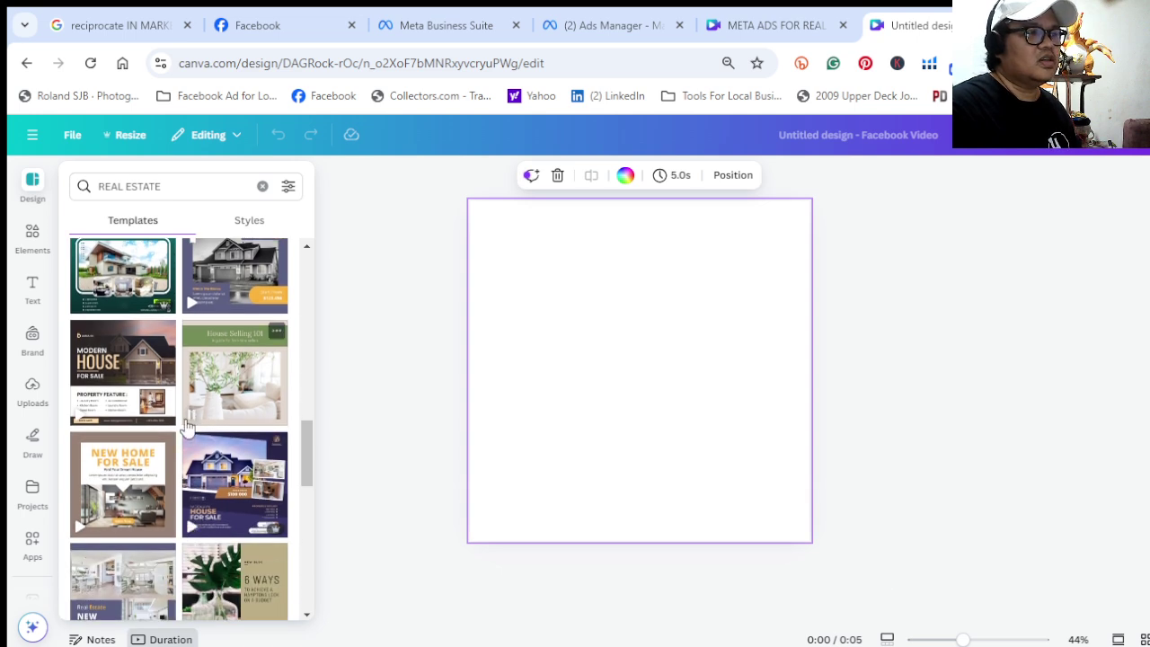
scroll(205, 482, down, 2)
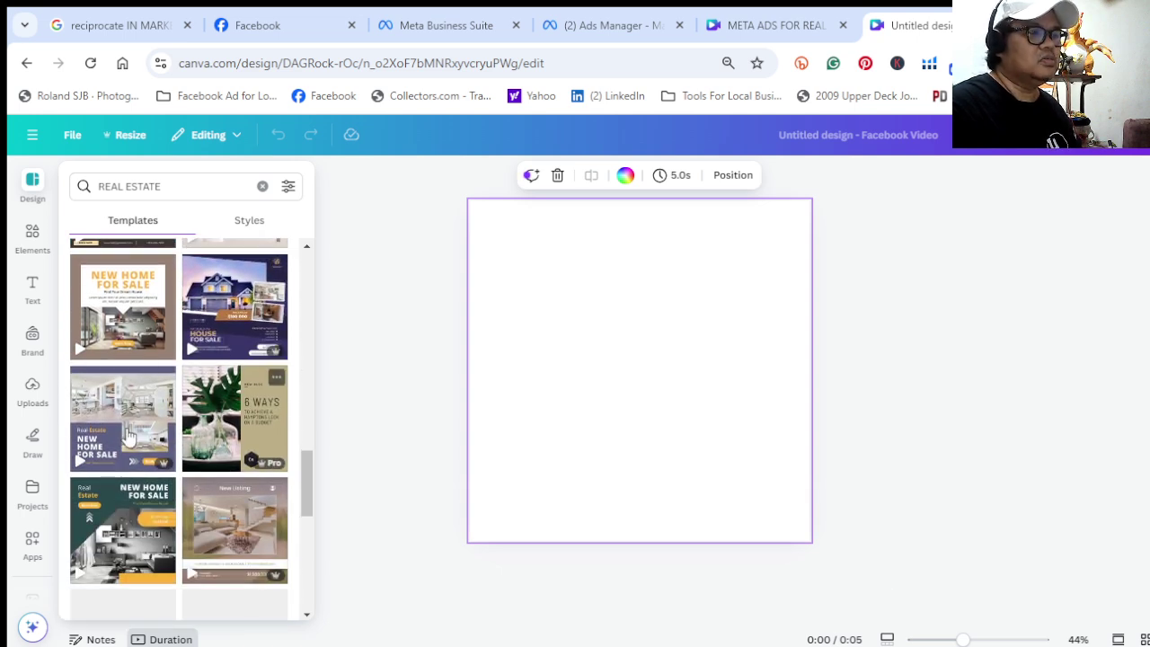
scroll(127, 435, up, 5)
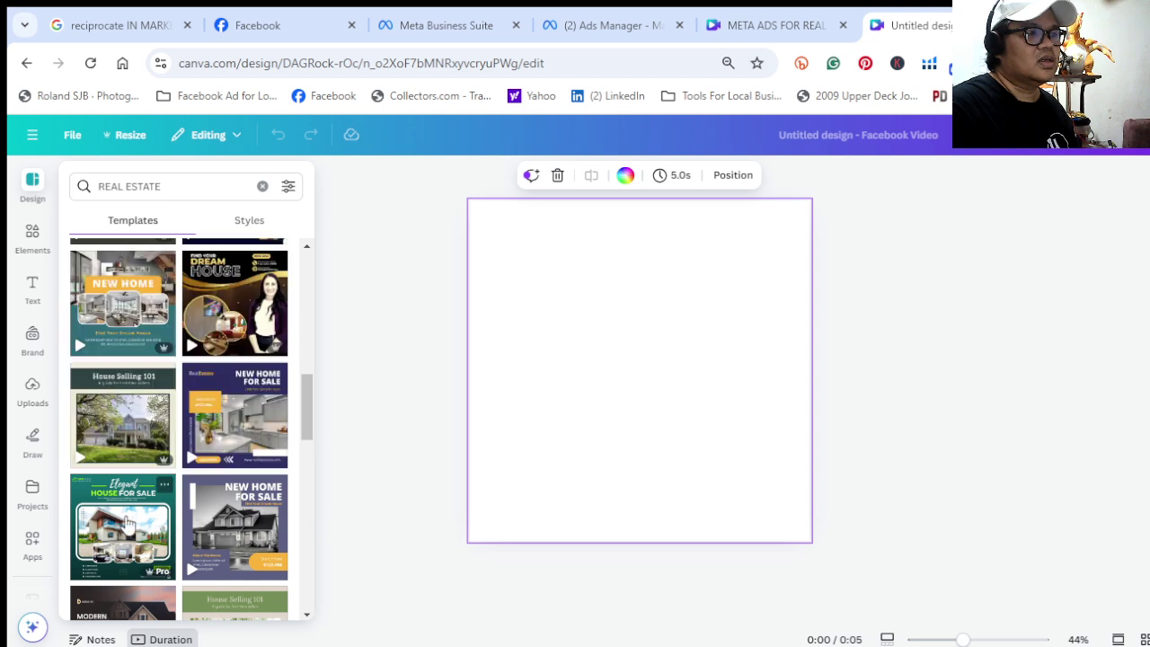
scroll(127, 524, down, 2)
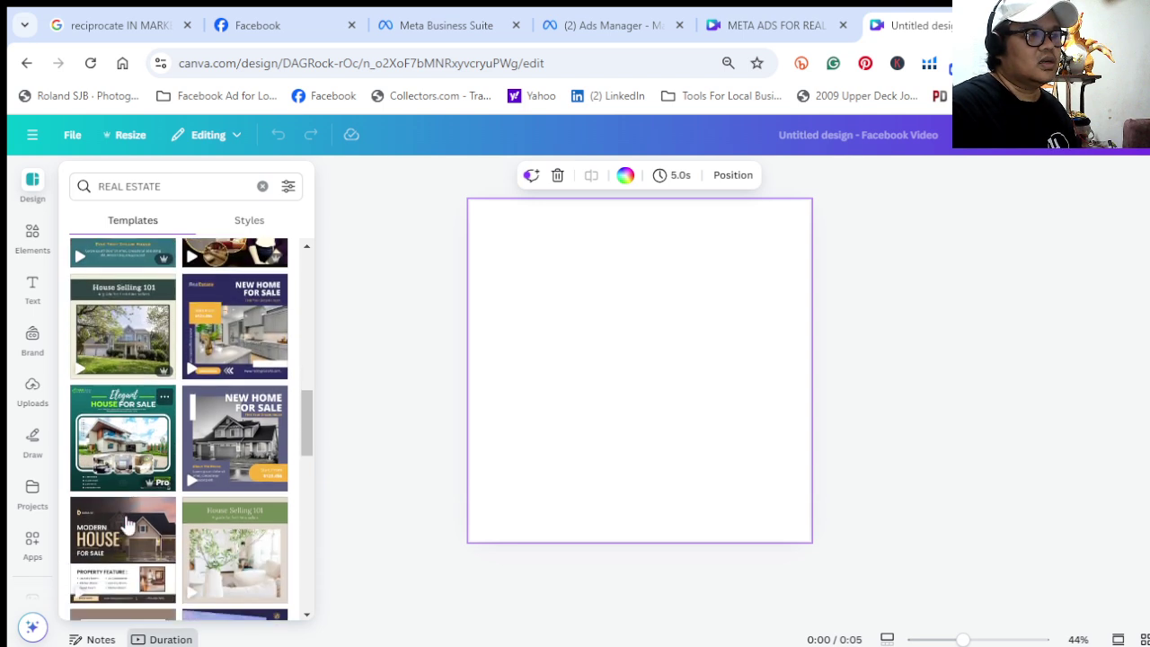
scroll(126, 523, down, 4)
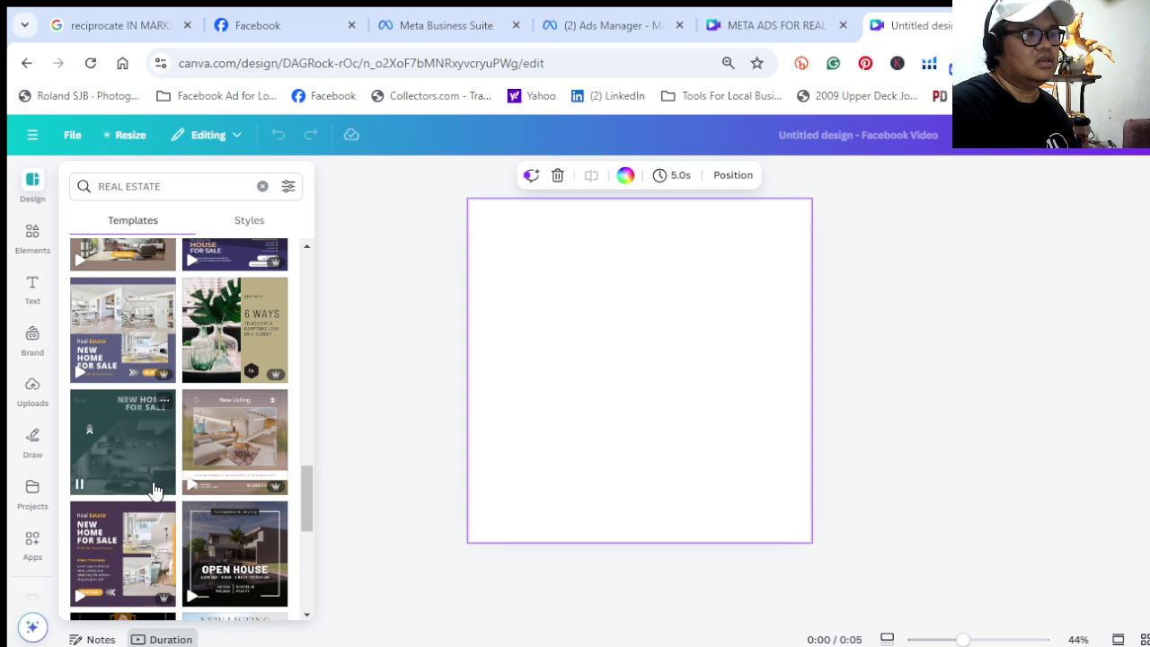
click(213, 453)
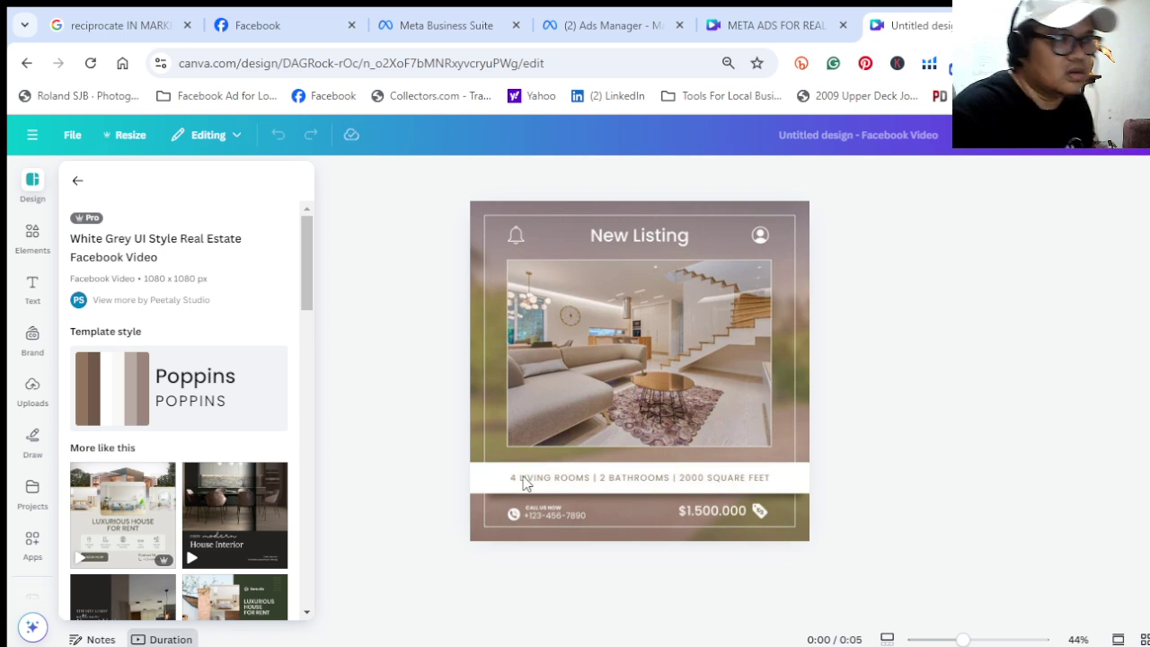
click(793, 329)
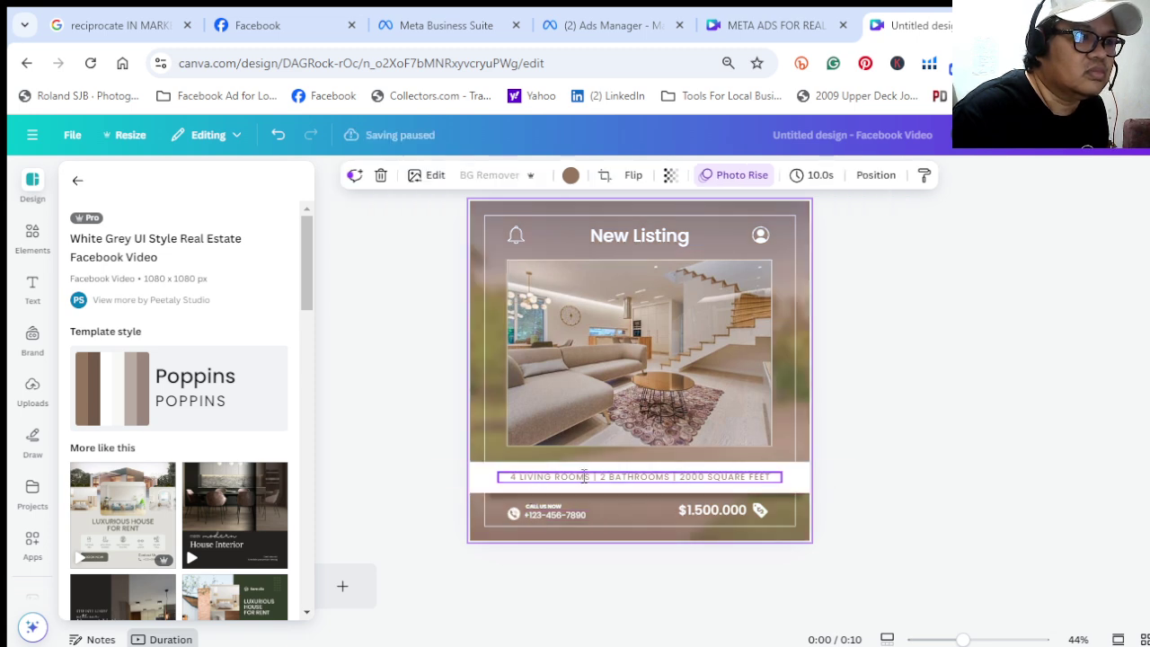
Replace the template's living room photo with the recently used stock photo of the modern interior with a staircase and tall windows
click(646, 309)
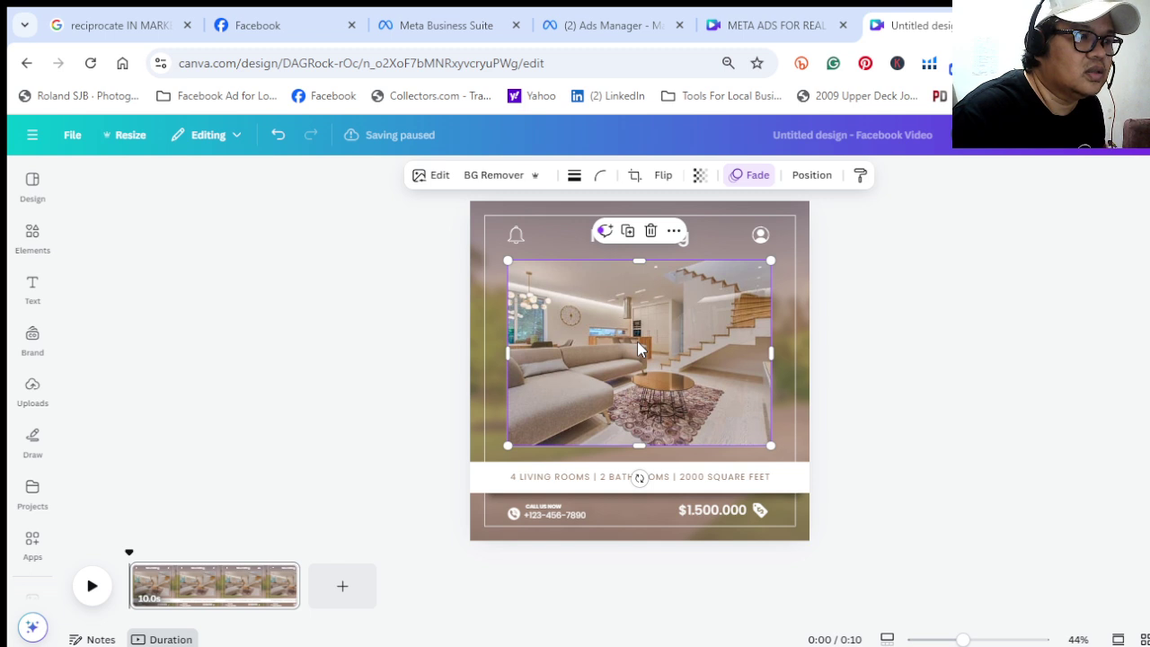
click(650, 232)
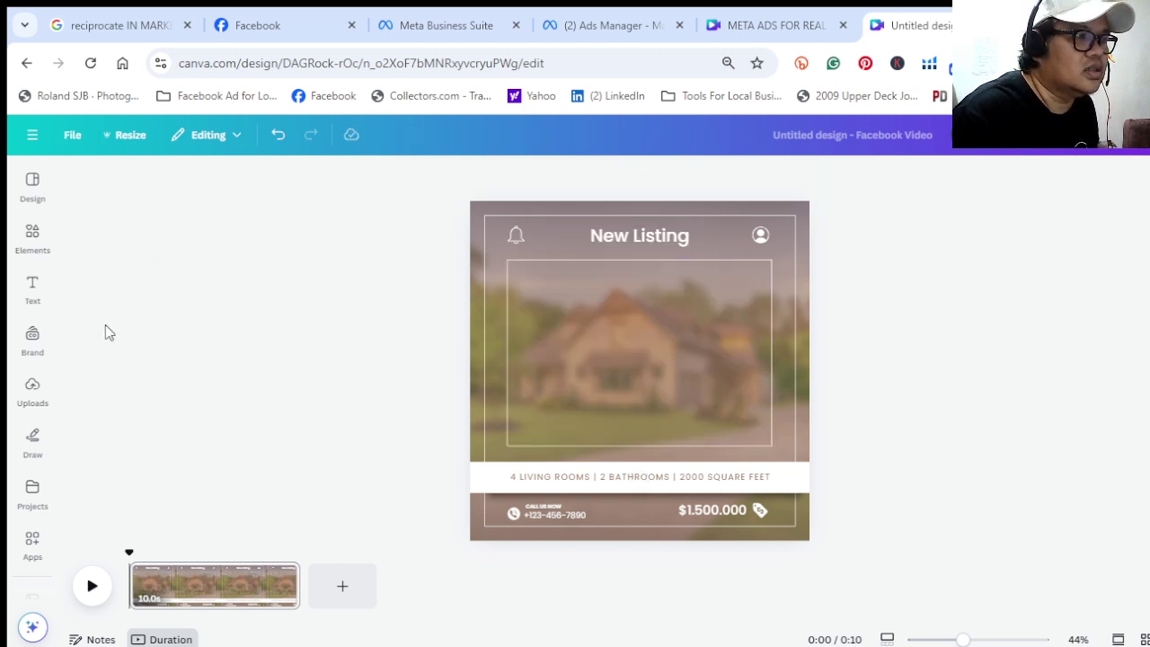
click(25, 242)
click(33, 506)
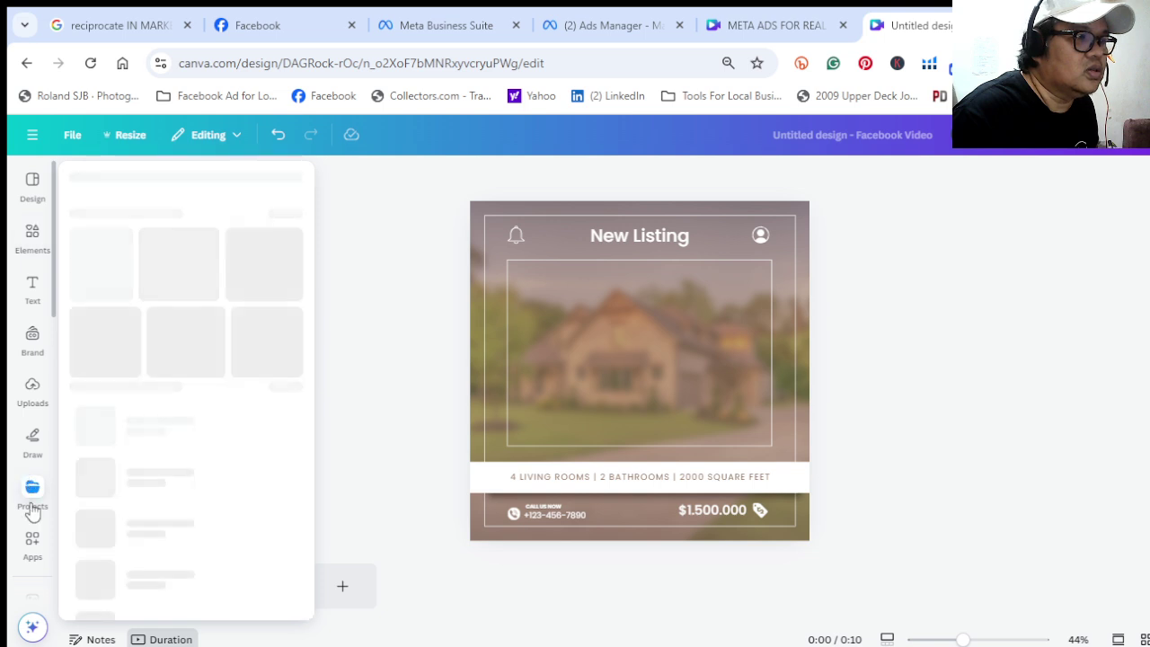
scroll(32, 510, down, 2)
click(36, 515)
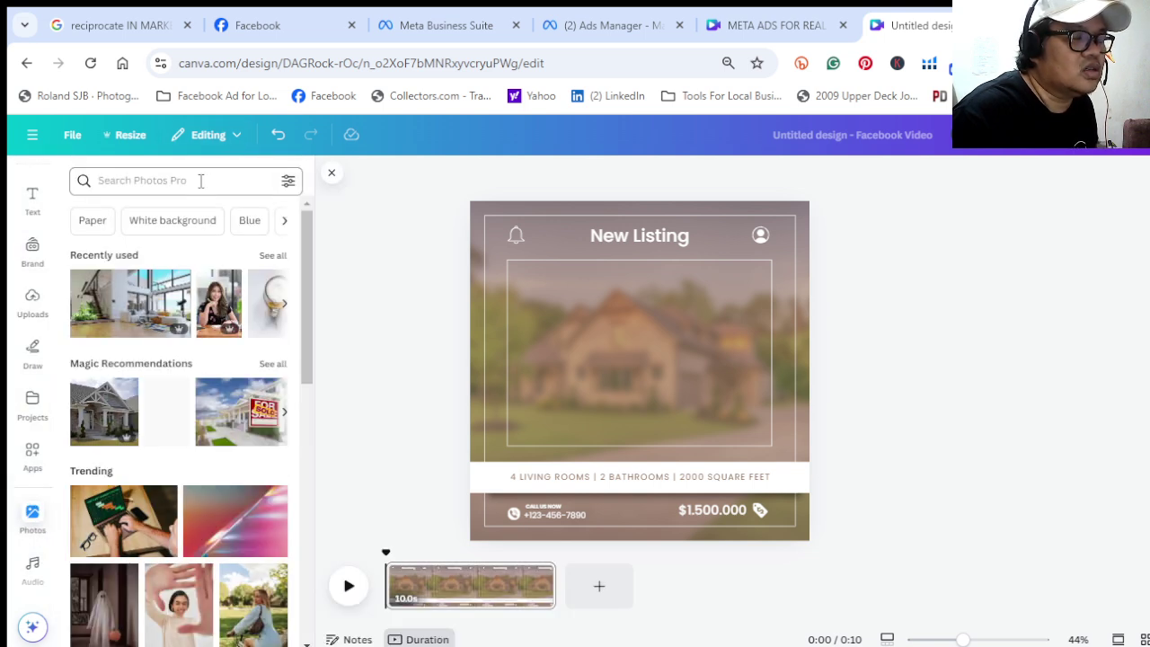
click(126, 307)
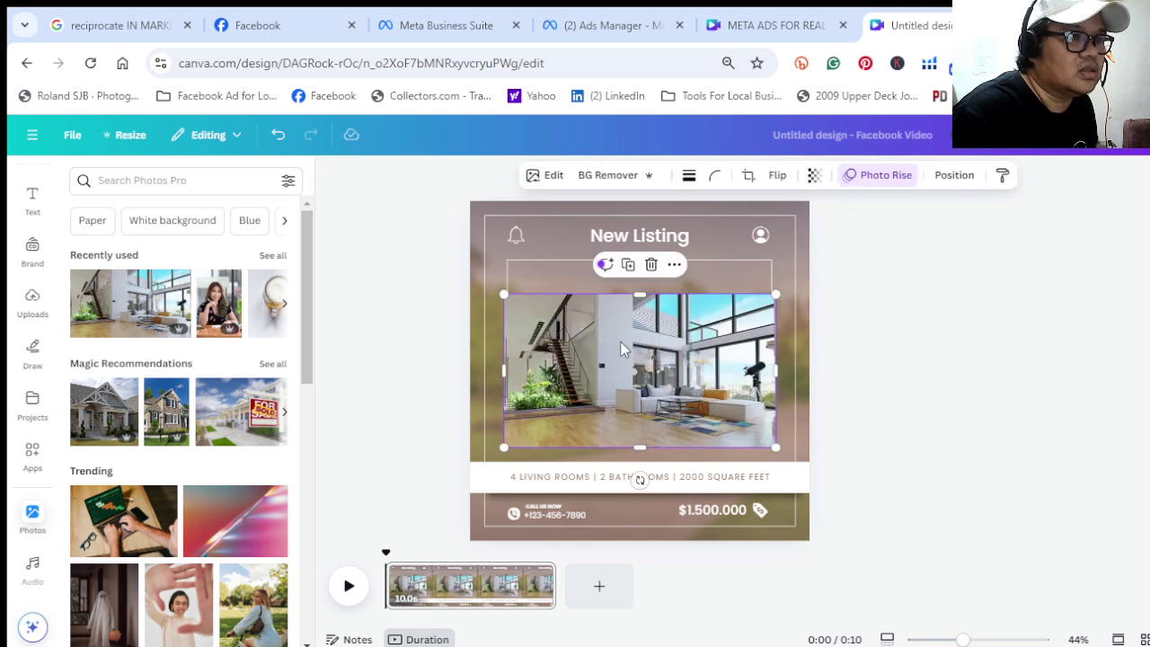
Move and resize the new interior photo so it fills the thin white frame under the New Listing title
drag(619, 360, 622, 337)
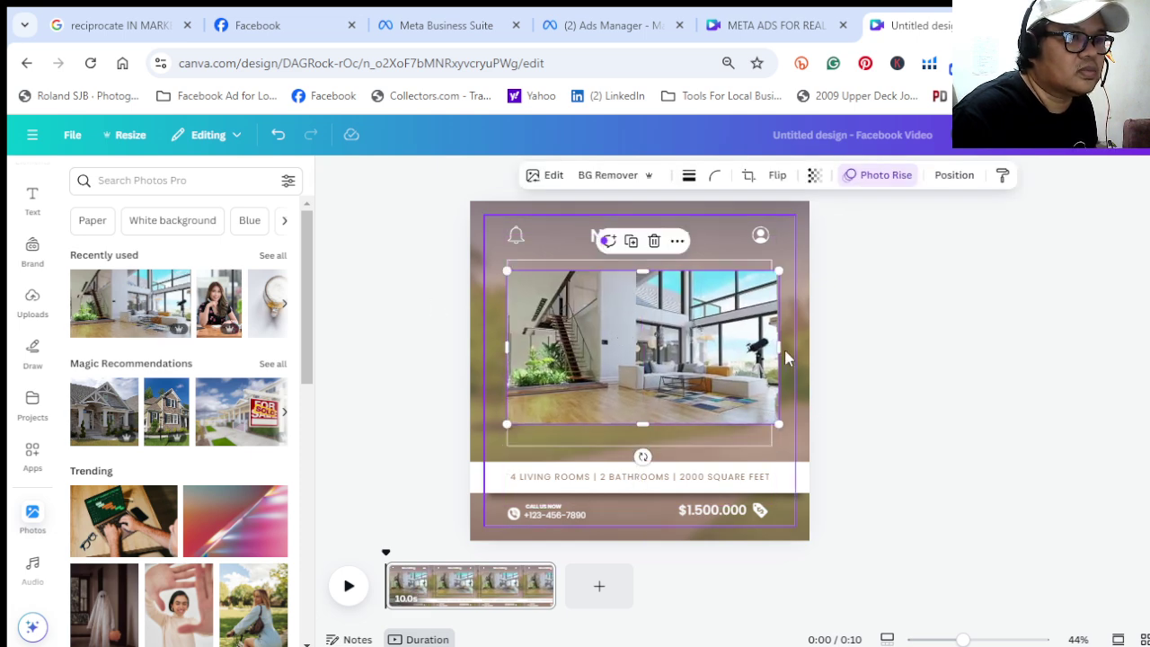
drag(774, 350, 773, 350)
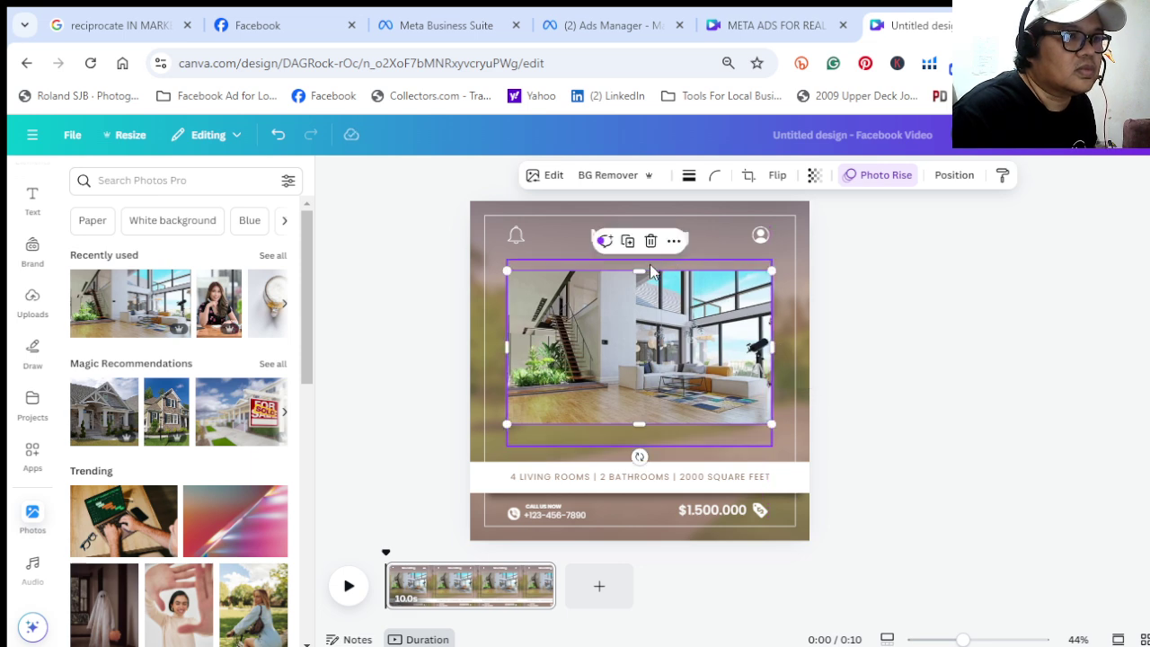
drag(635, 271, 638, 259)
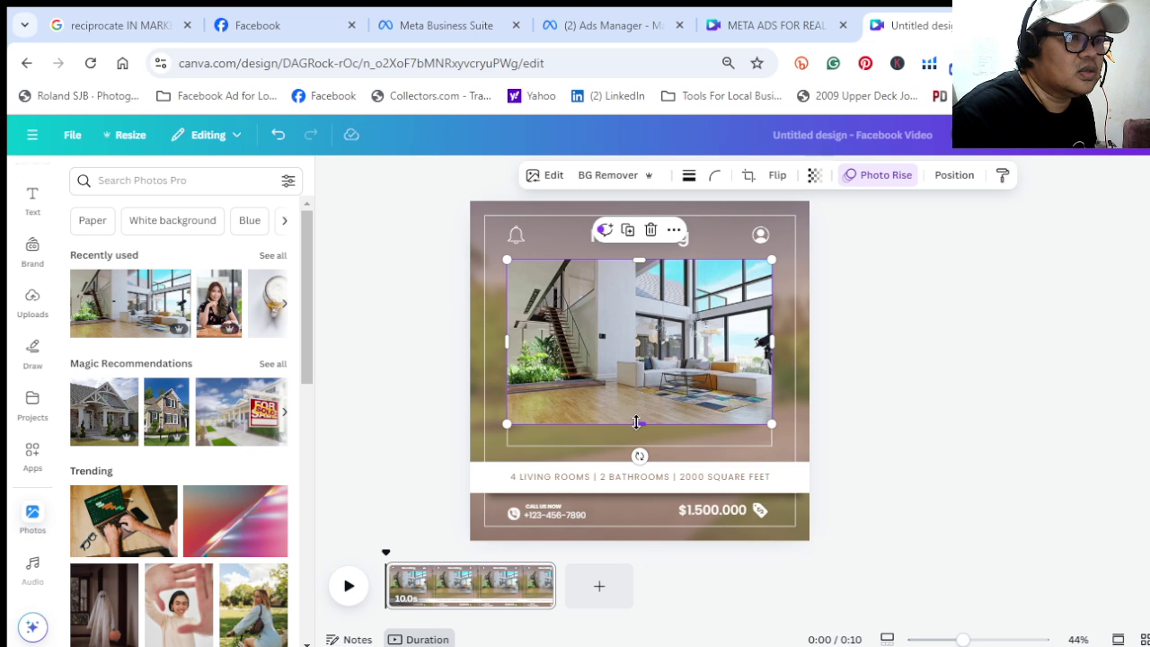
drag(636, 422, 638, 449)
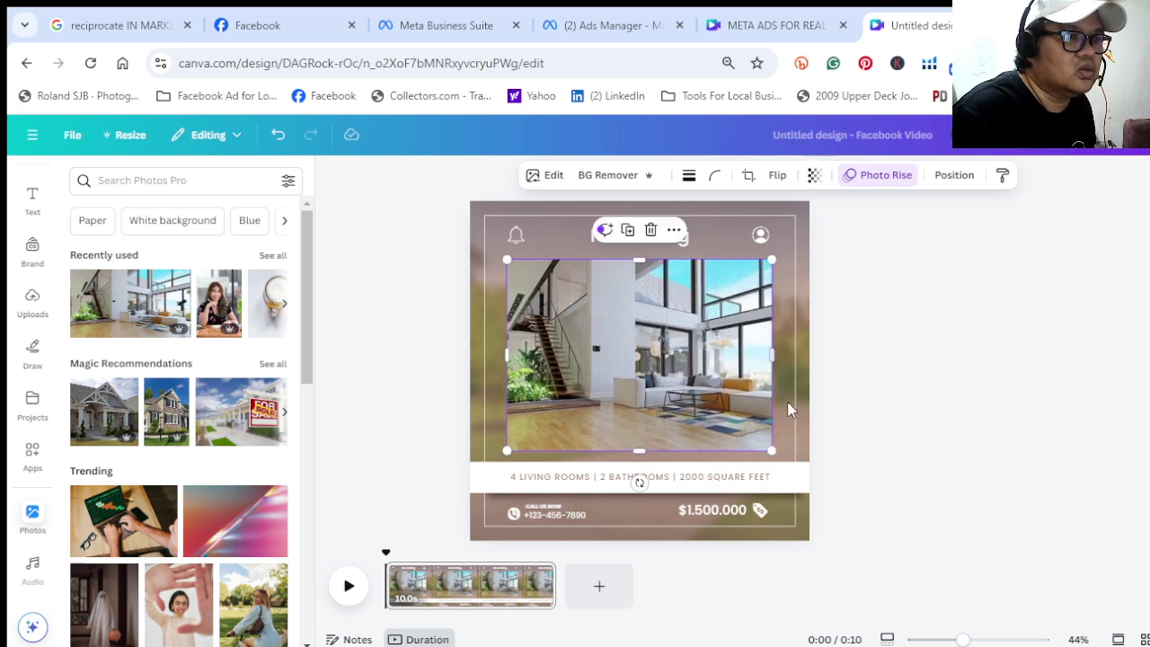
click(801, 410)
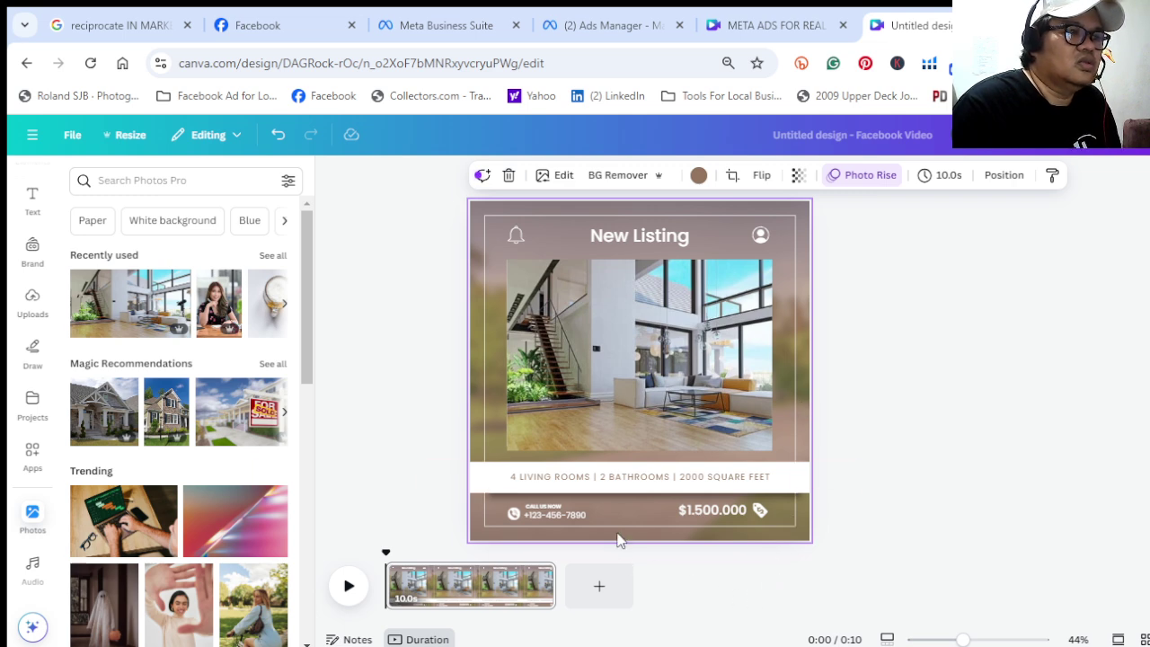
Delete the bell icon beside the New Listing title and recolor the template's brown background overlay to bright green
click(518, 241)
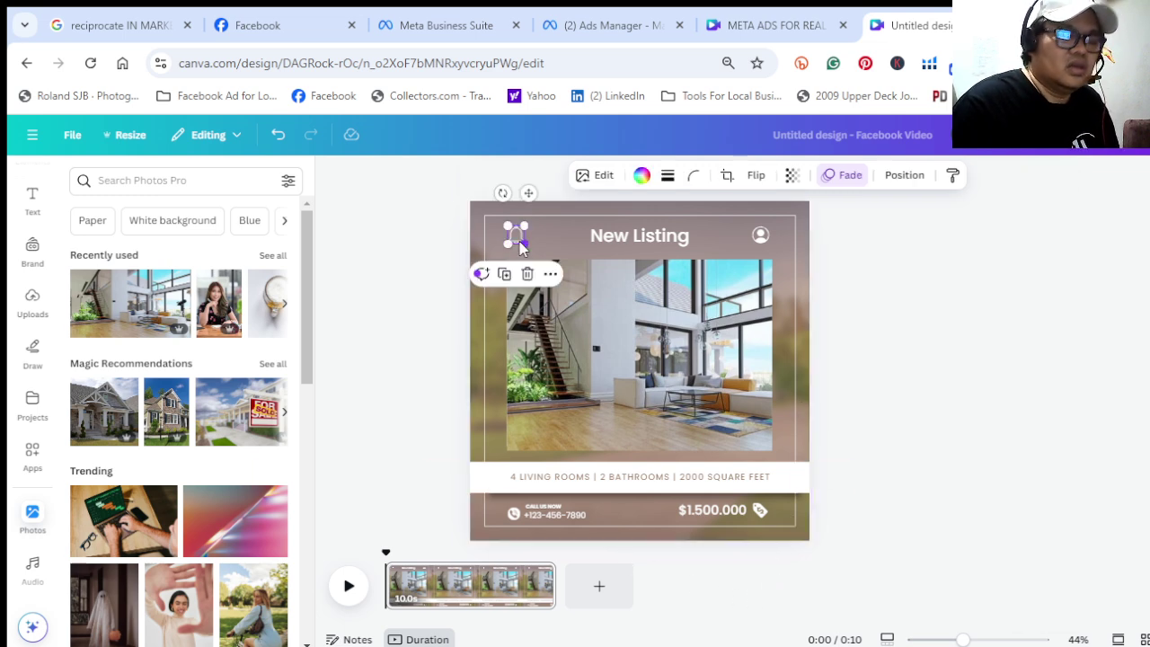
key(Delete)
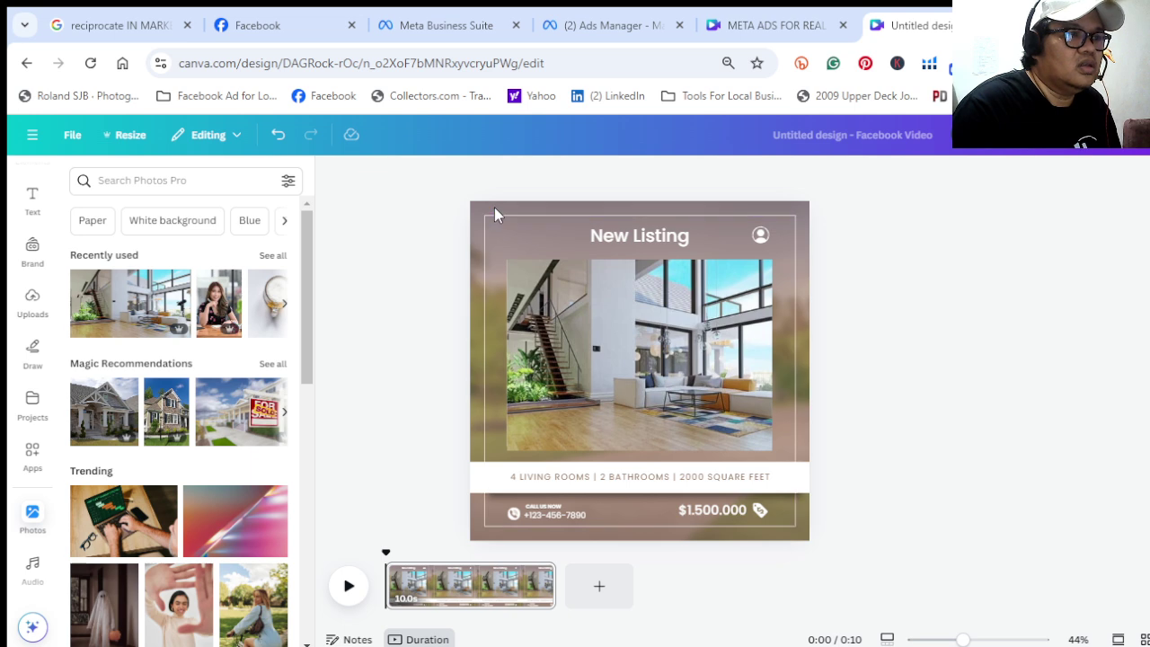
click(494, 207)
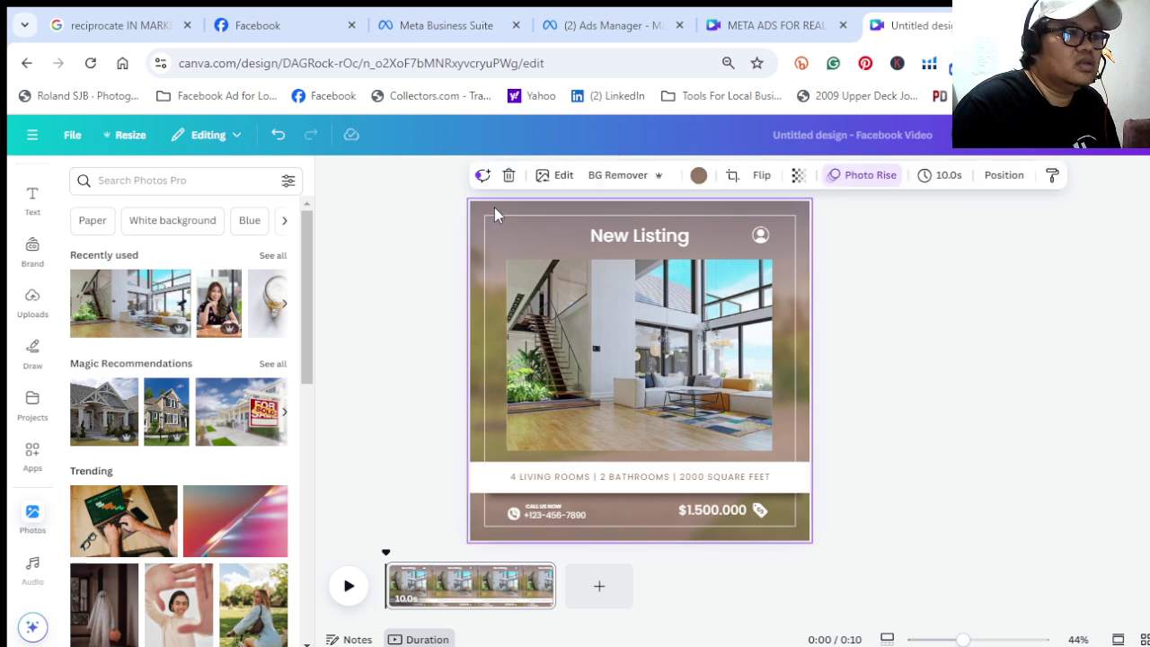
click(697, 175)
scroll(175, 507, down, 3)
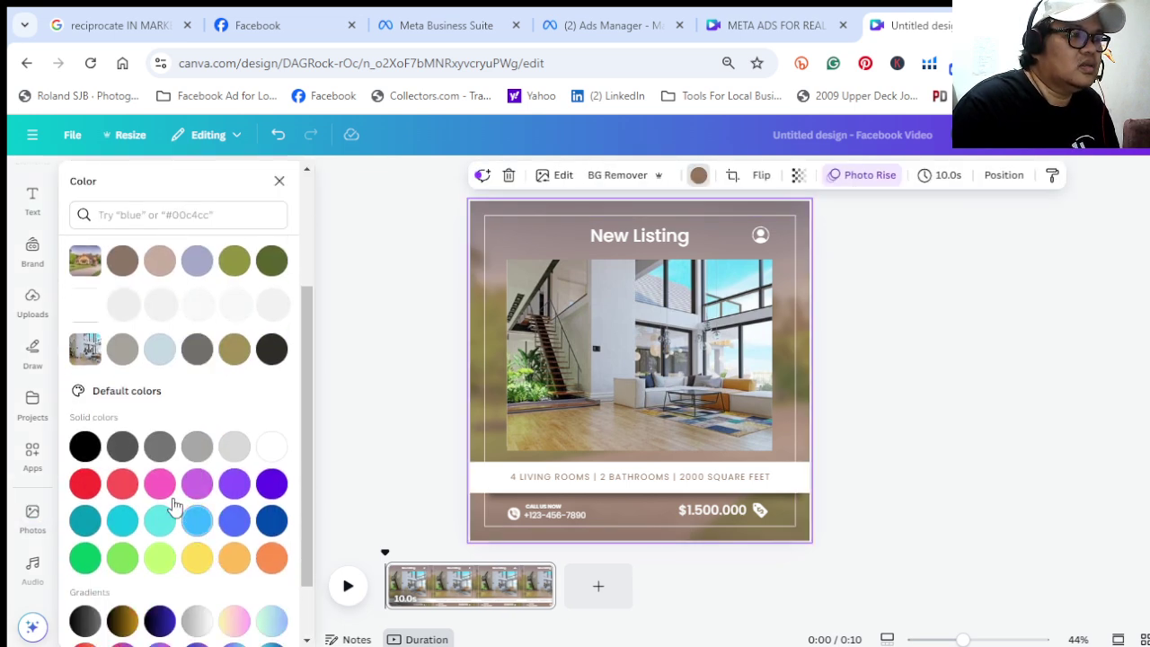
click(85, 558)
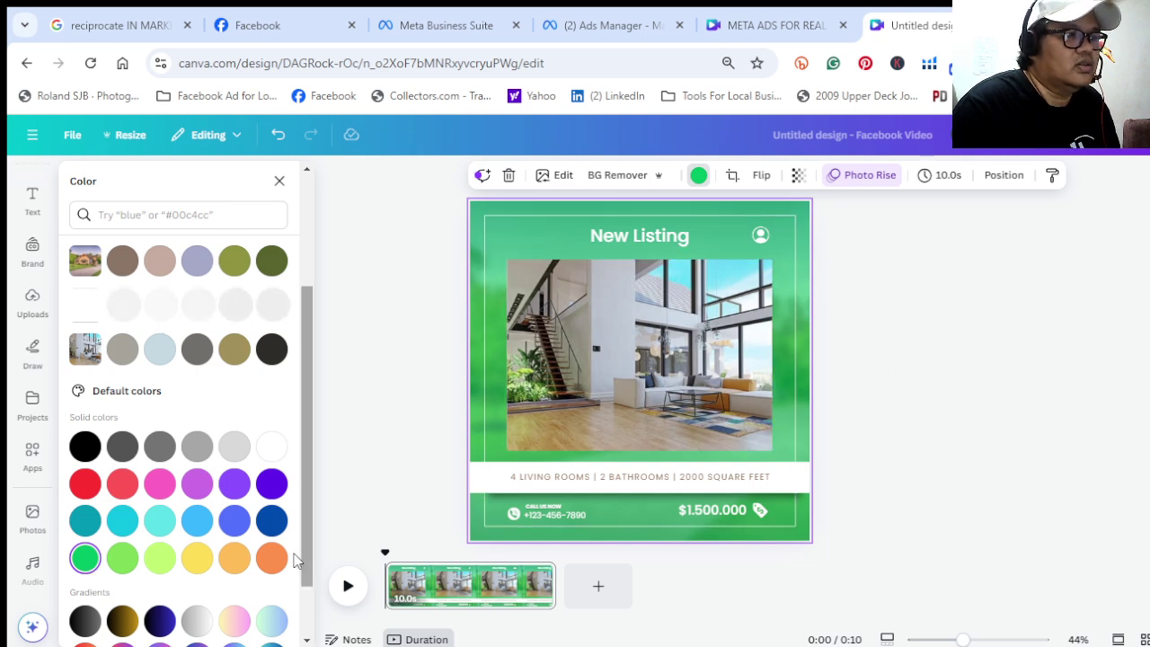
Delete the profile icon beside the New Listing title
double_click(620, 236)
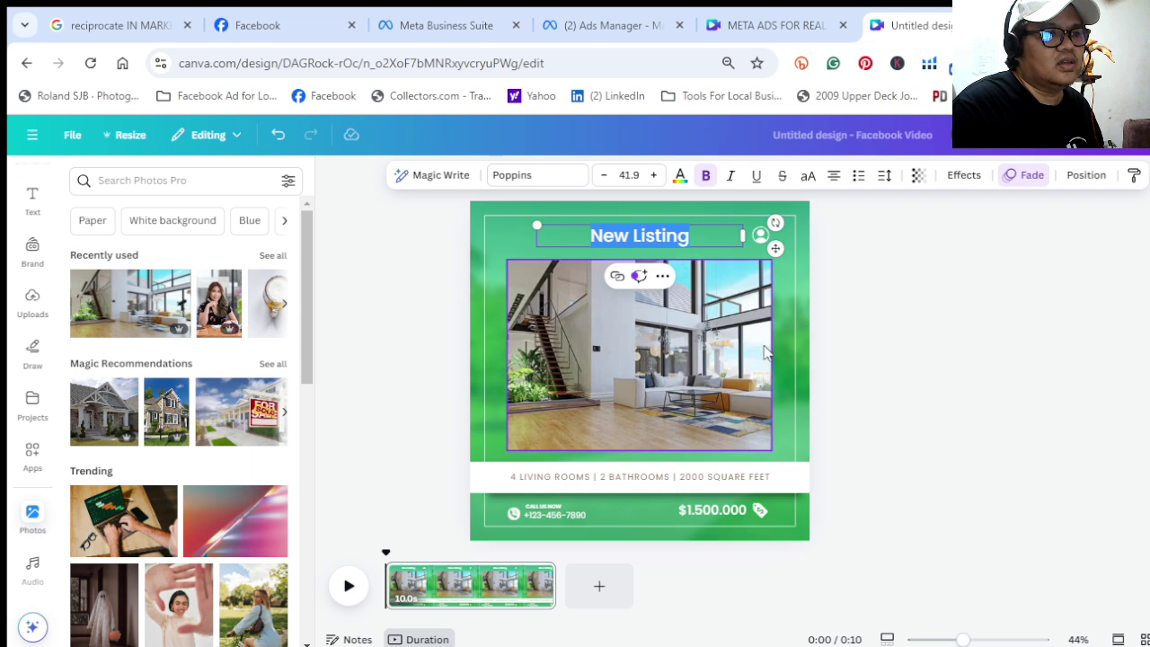
click(781, 375)
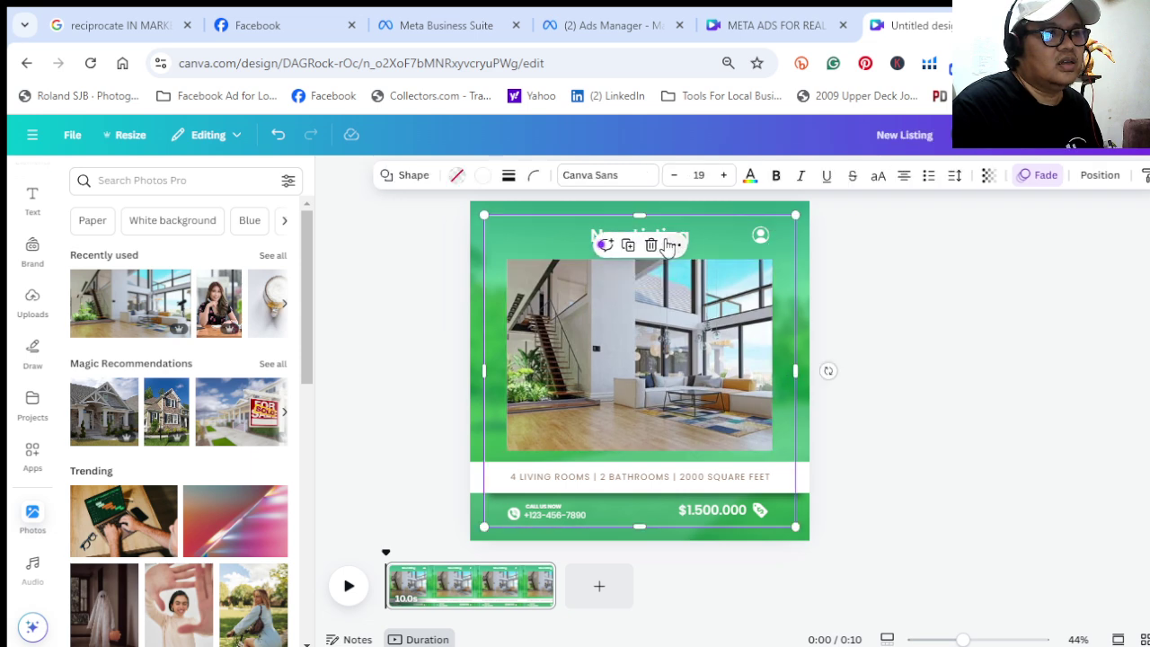
click(762, 234)
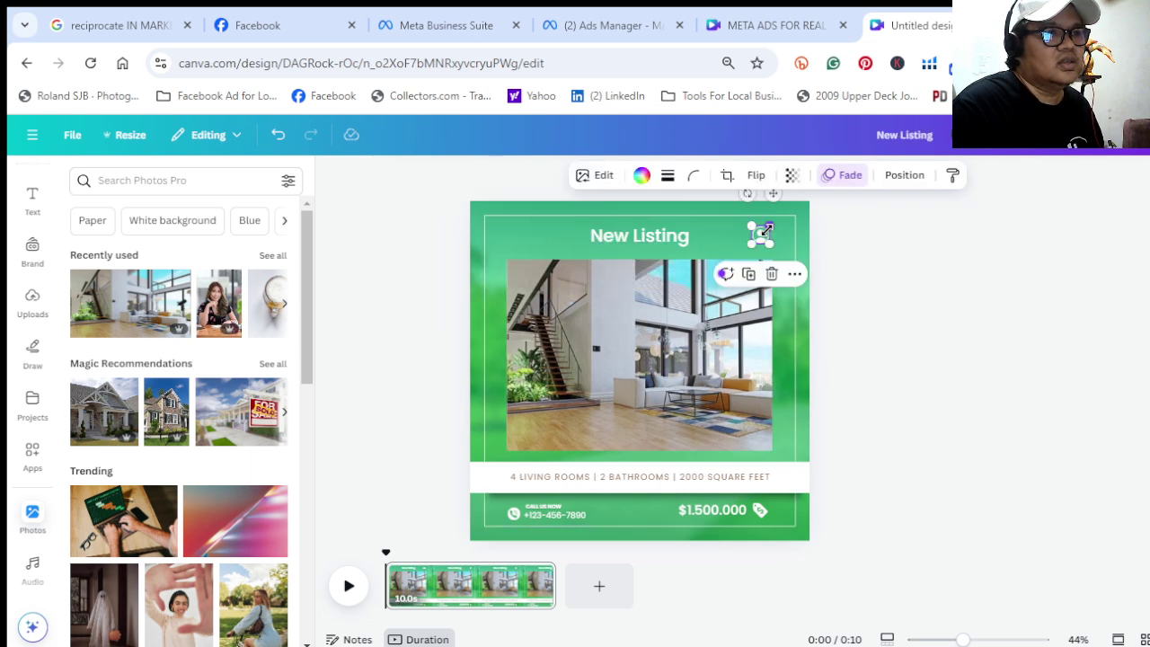
click(772, 276)
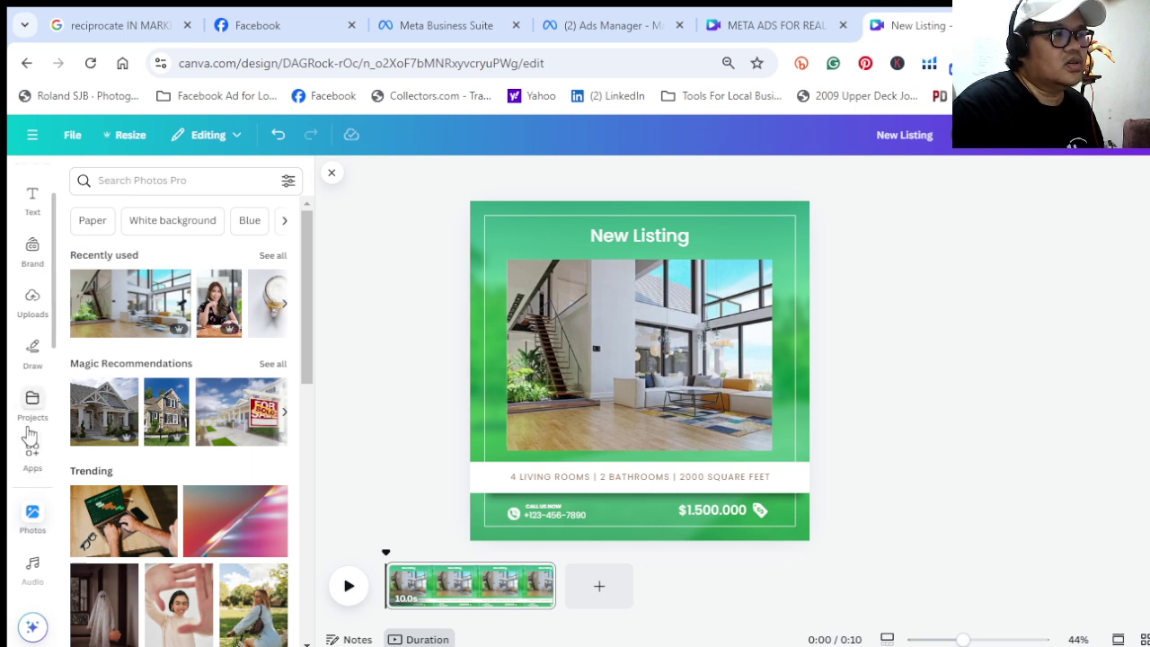
Search the design elements for "house logo"
scroll(27, 332, up, 2)
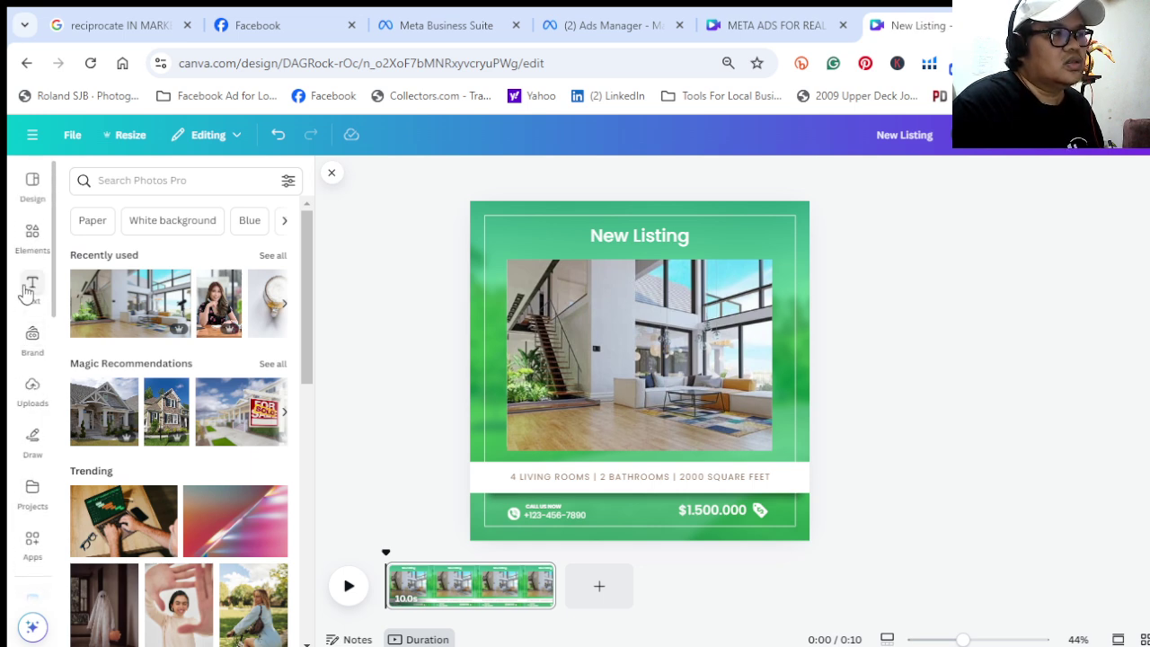
click(32, 236)
click(175, 180)
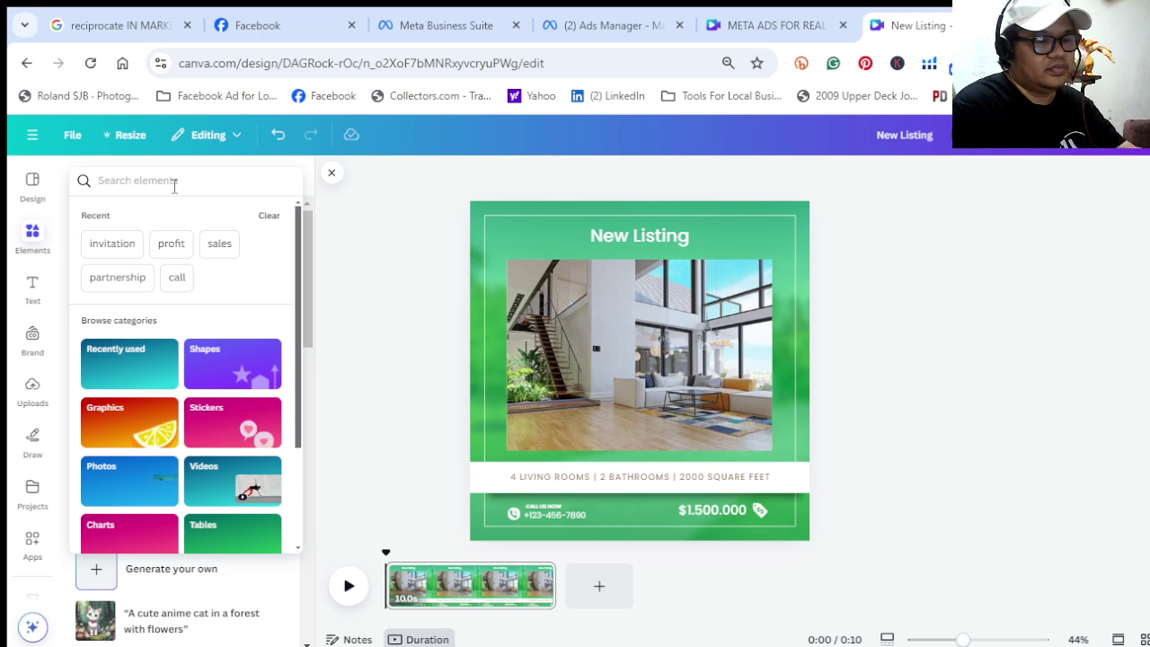
text(house logo)
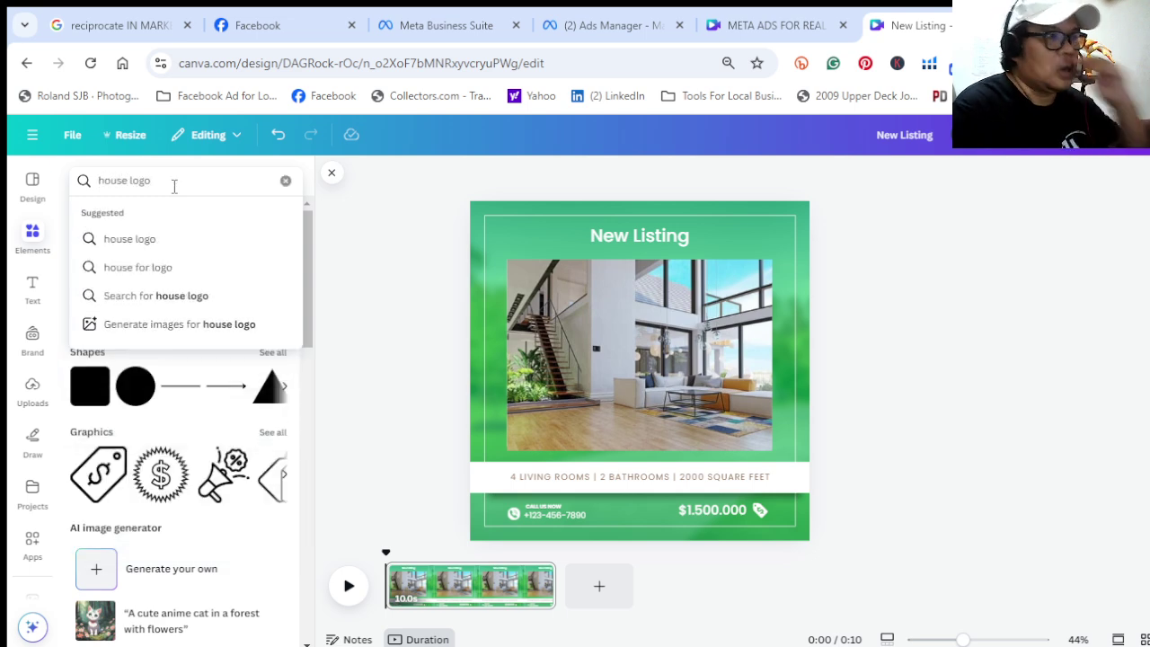
key(Return)
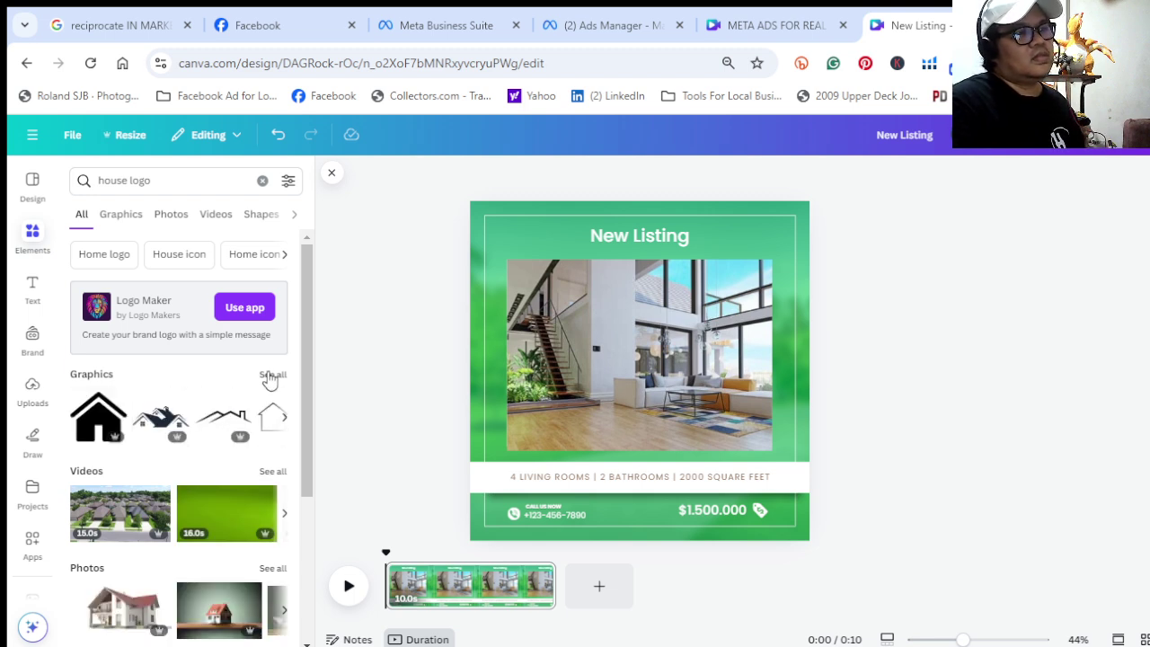
Add the dark multi-roof house graphic, shrink it to icon size and place it to the right of the New Listing title
click(162, 421)
drag(596, 384, 645, 368)
drag(687, 403, 762, 283)
drag(726, 244, 742, 240)
click(923, 310)
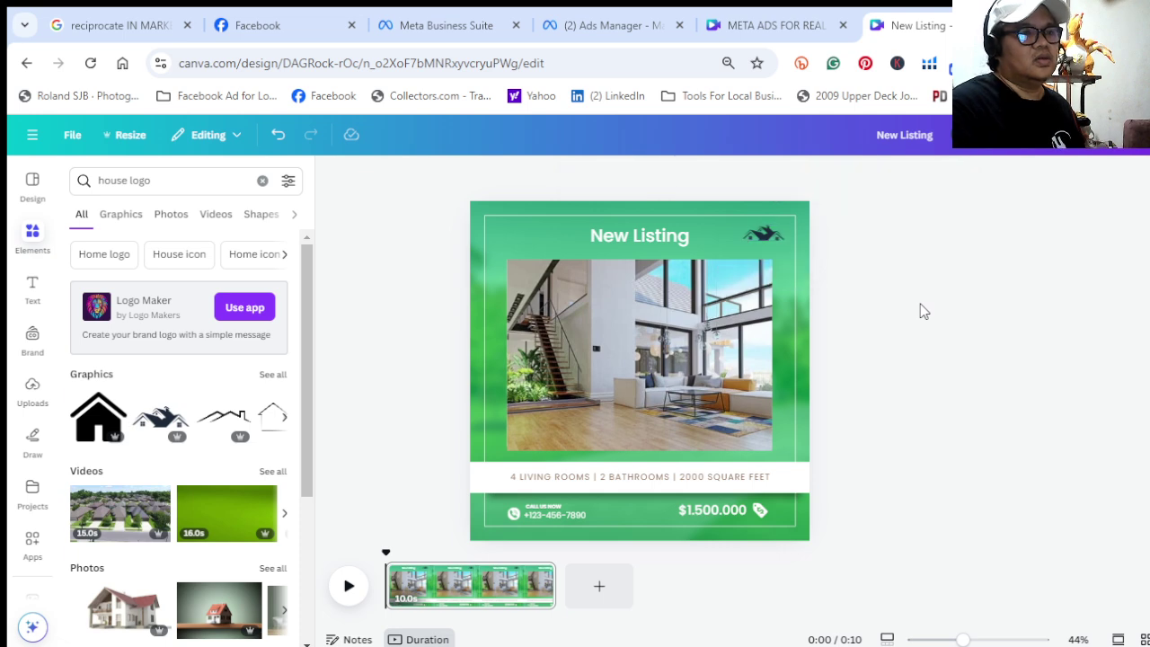
Move the house logo into the upper-right corner of the thin white frame
click(989, 640)
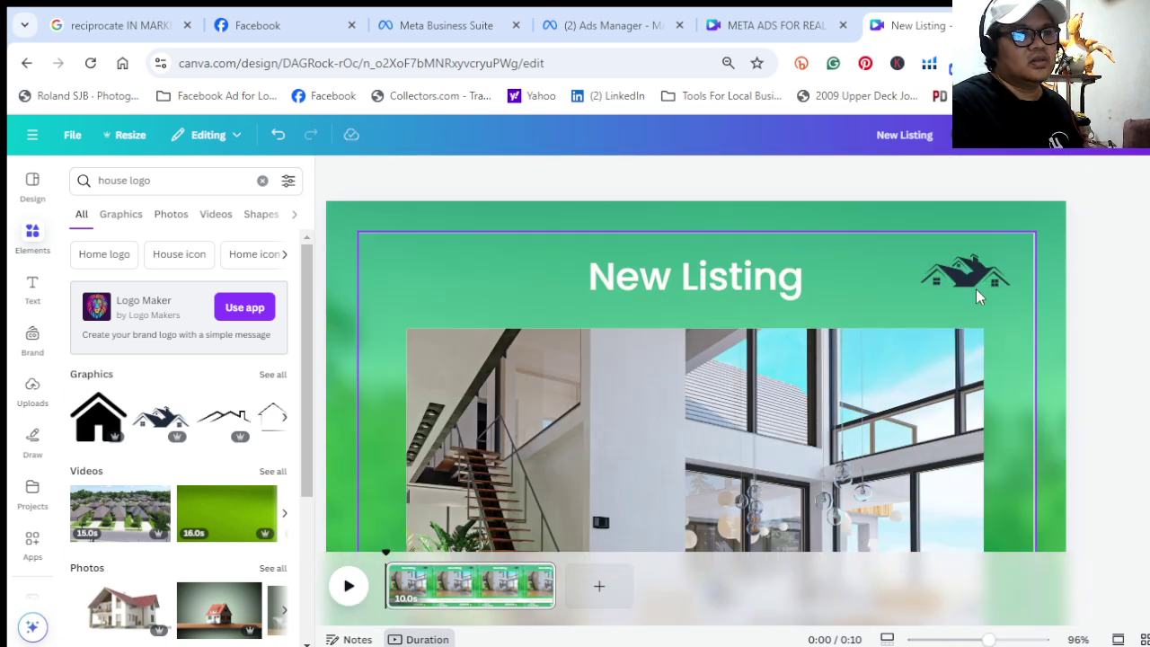
click(975, 280)
drag(975, 280, 994, 262)
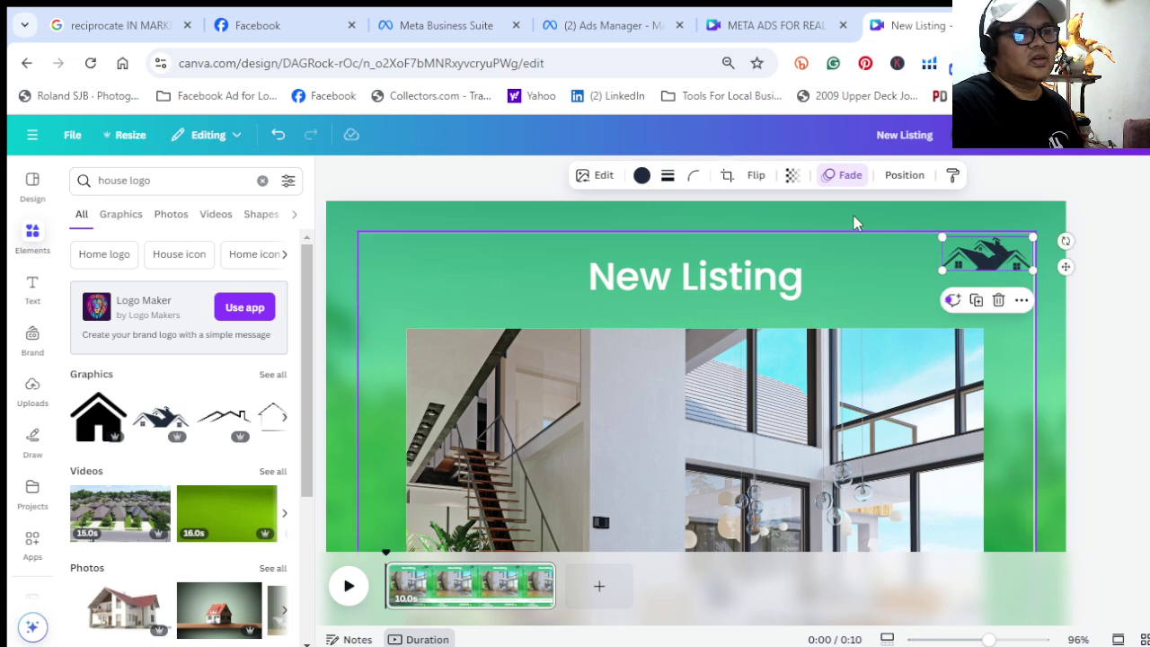
Recolor the house logo to the default bright green, and darken that to a custom green, #046838
click(640, 175)
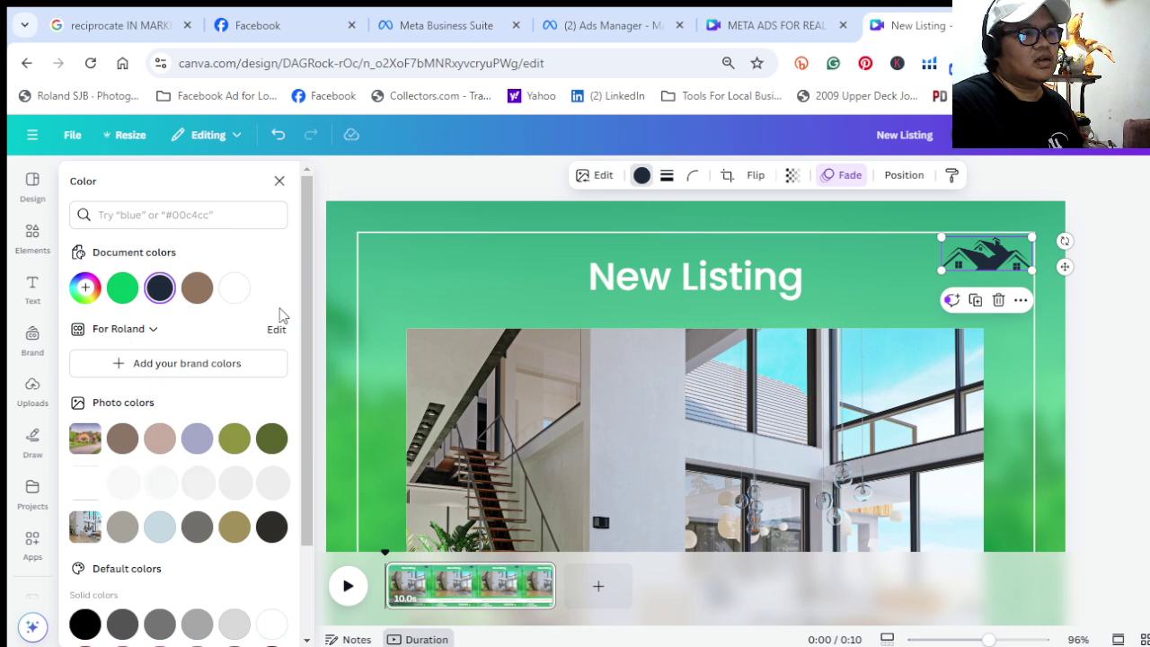
scroll(261, 445, down, 2)
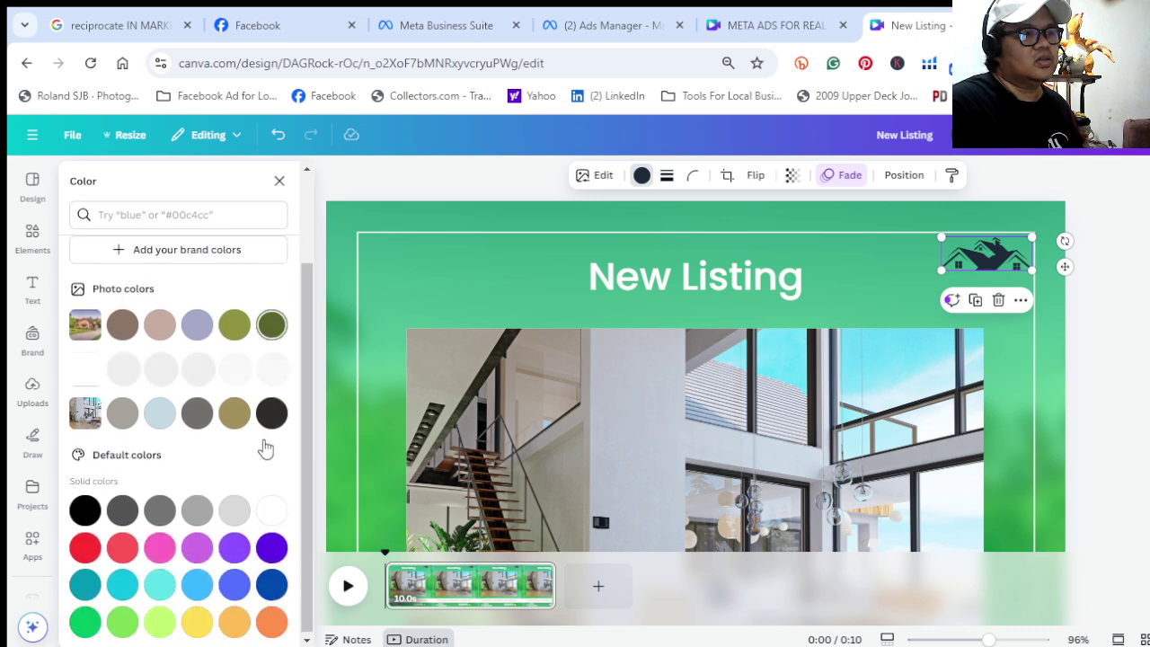
click(82, 621)
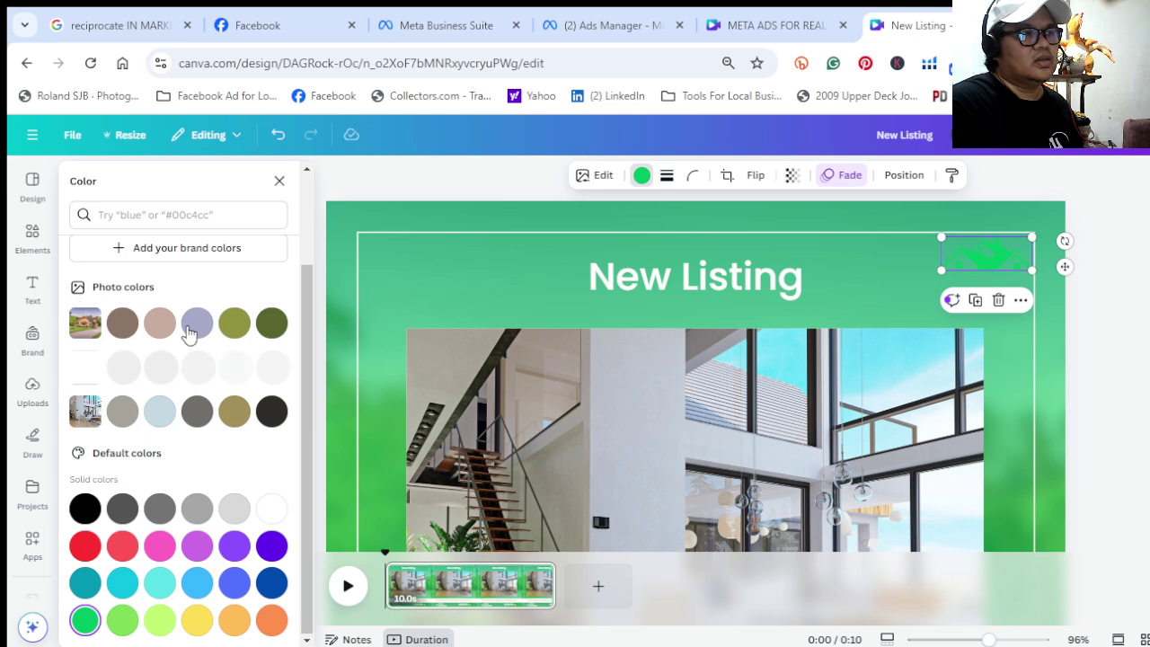
scroll(189, 333, up, 3)
click(86, 288)
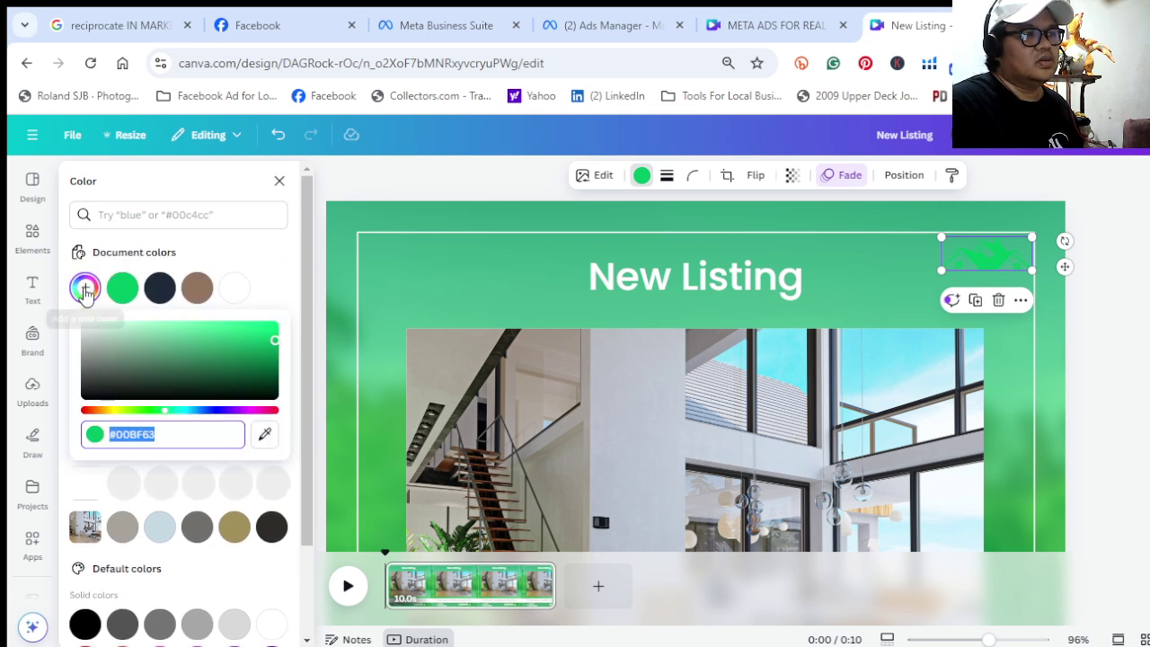
drag(274, 339, 271, 368)
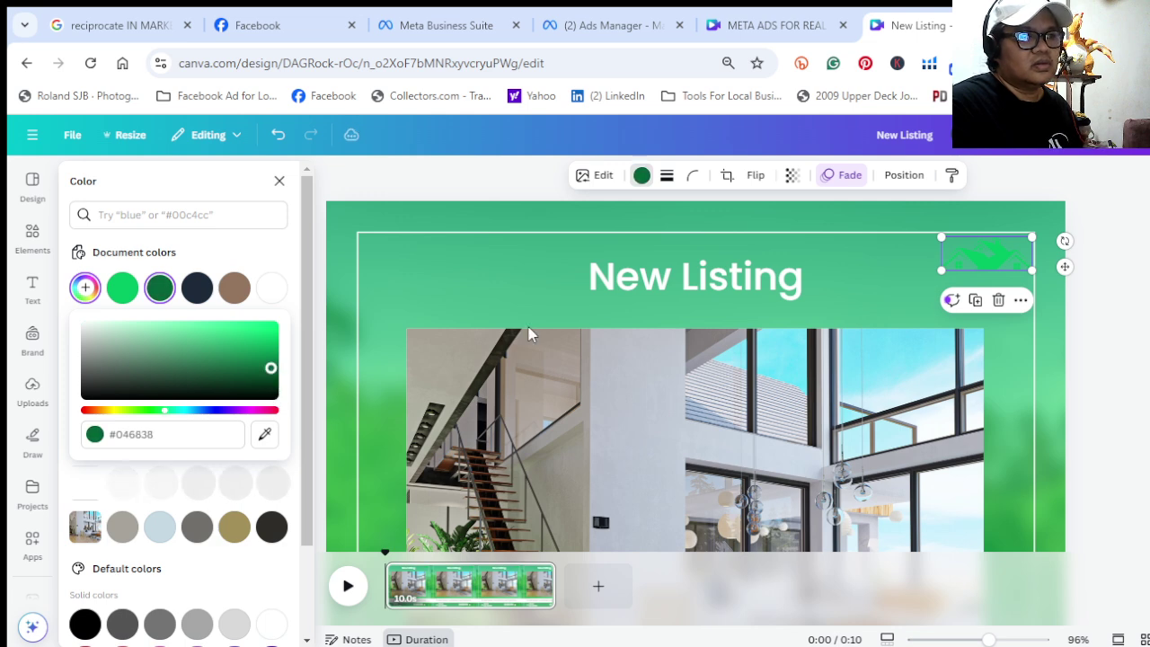
click(1048, 349)
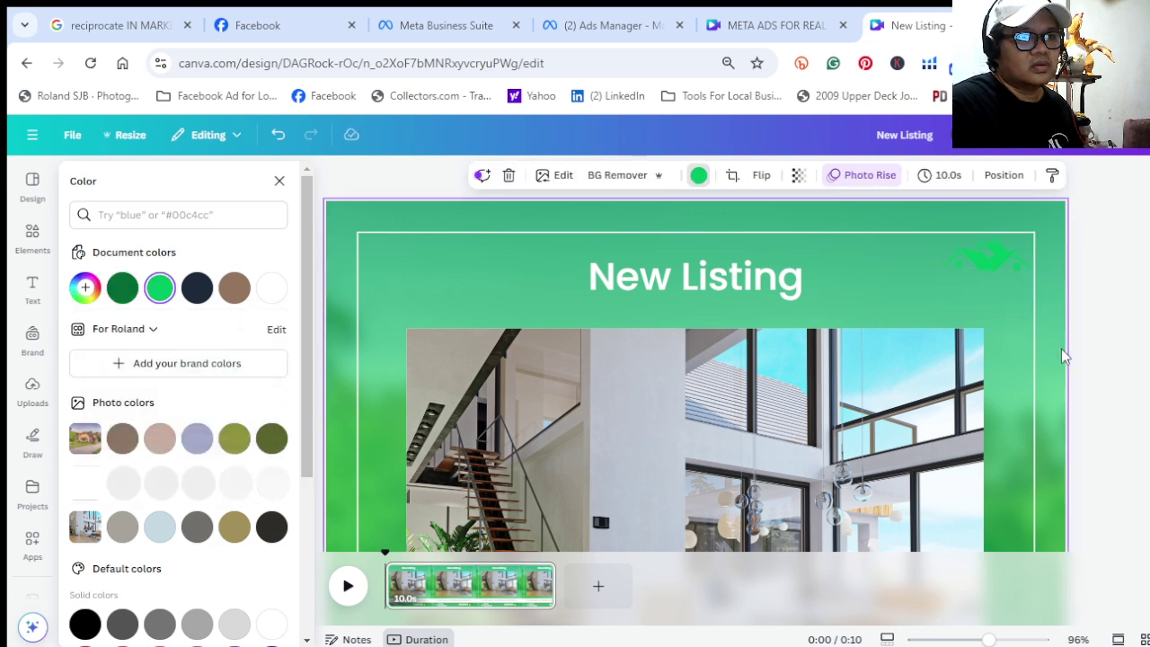
Darken the house logo's custom green to #00381D
click(978, 239)
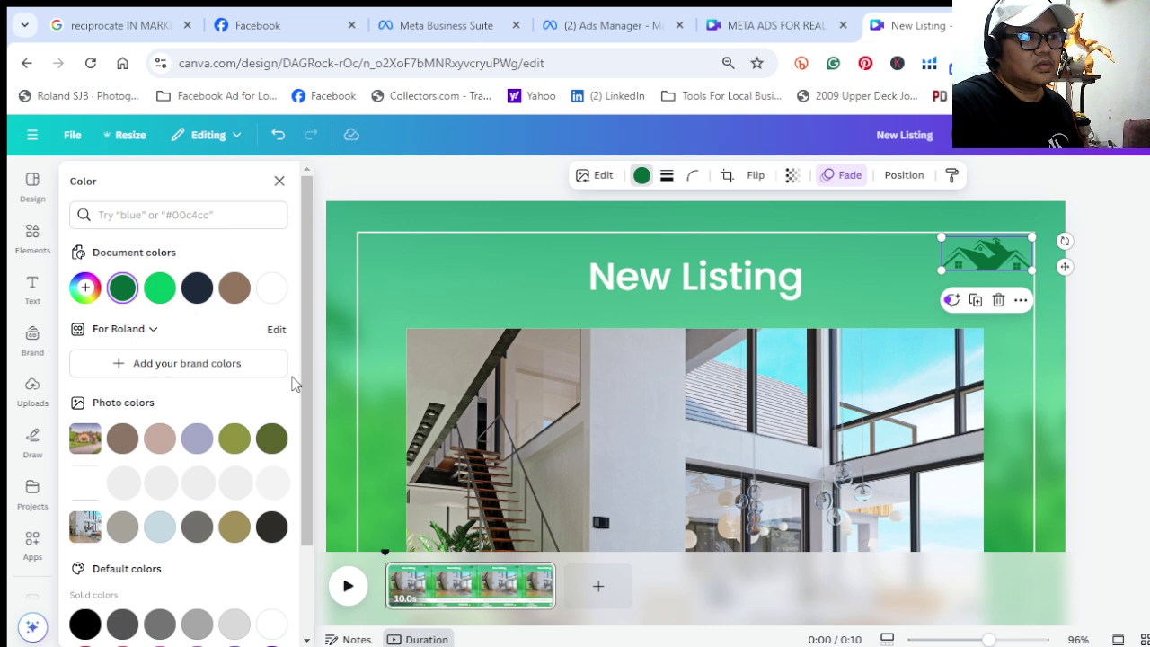
click(118, 291)
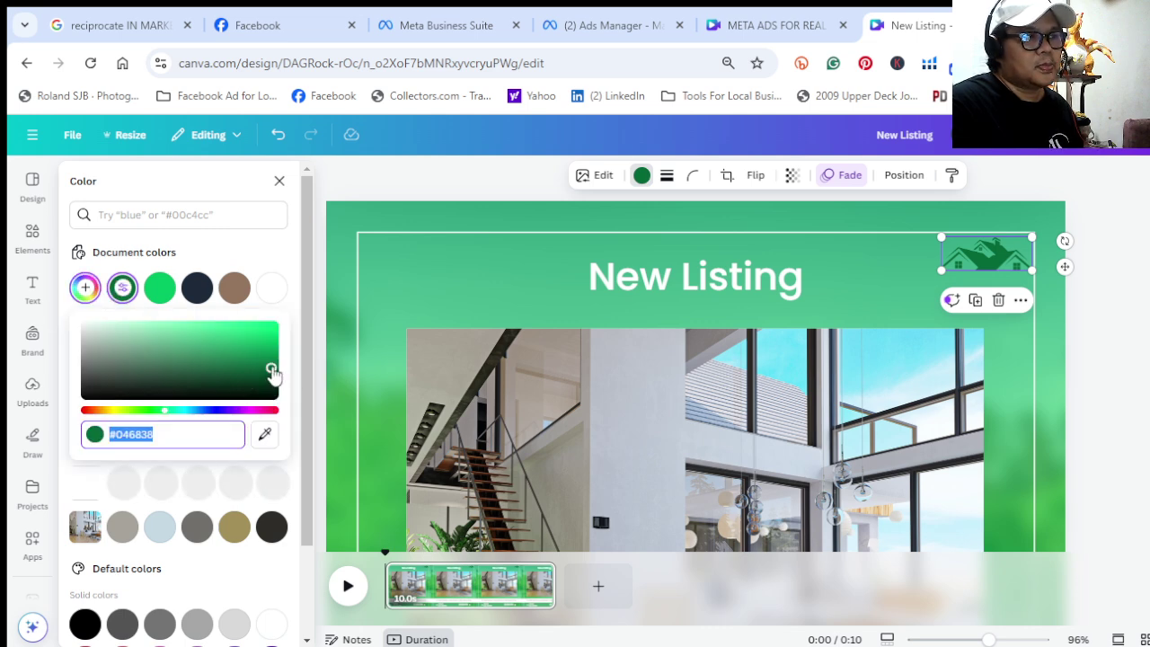
mouse_move(272, 368)
mouse_down()
mouse_move(287, 411)
mouse_move(285, 384)
mouse_up()
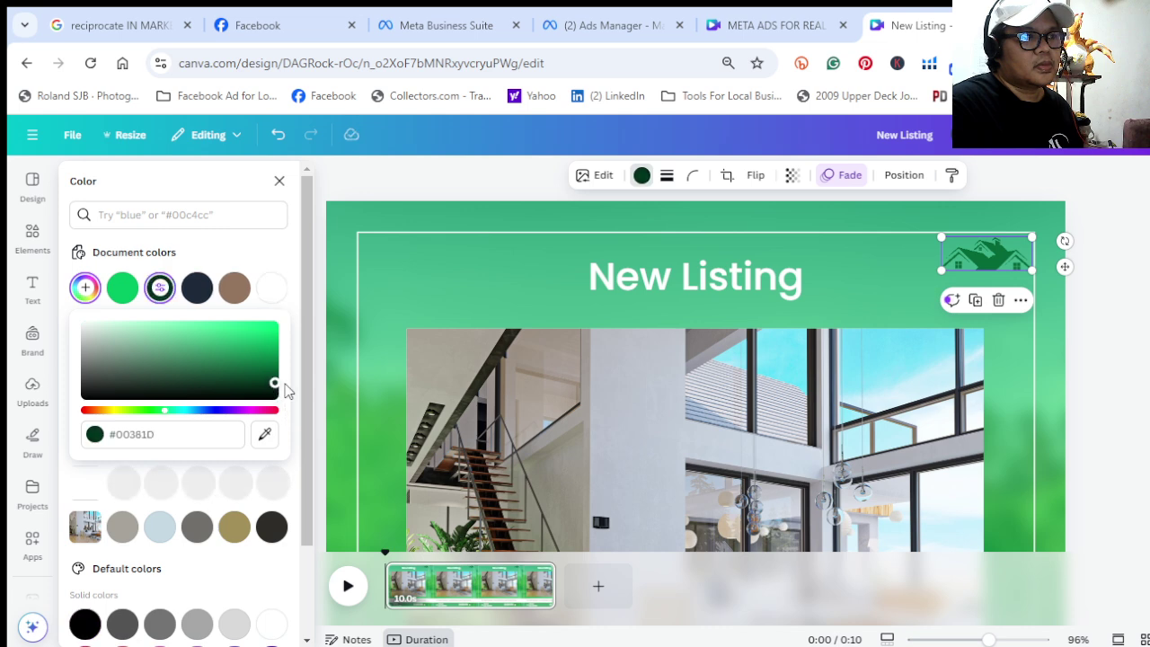
click(1041, 375)
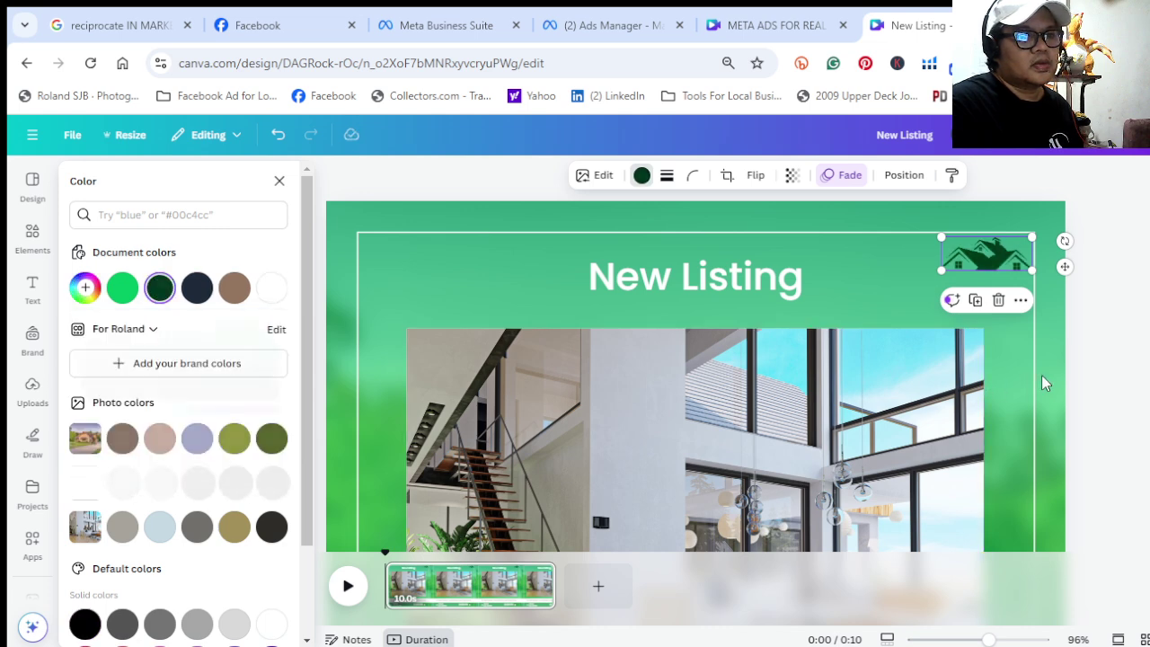
double_click(1041, 375)
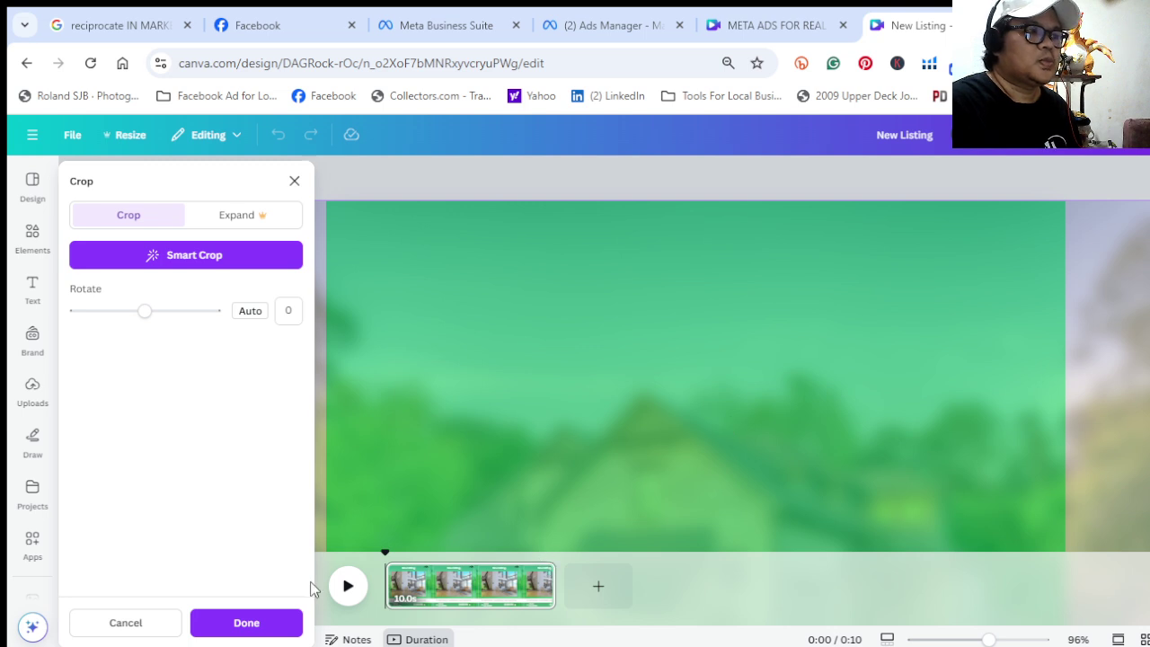
click(246, 623)
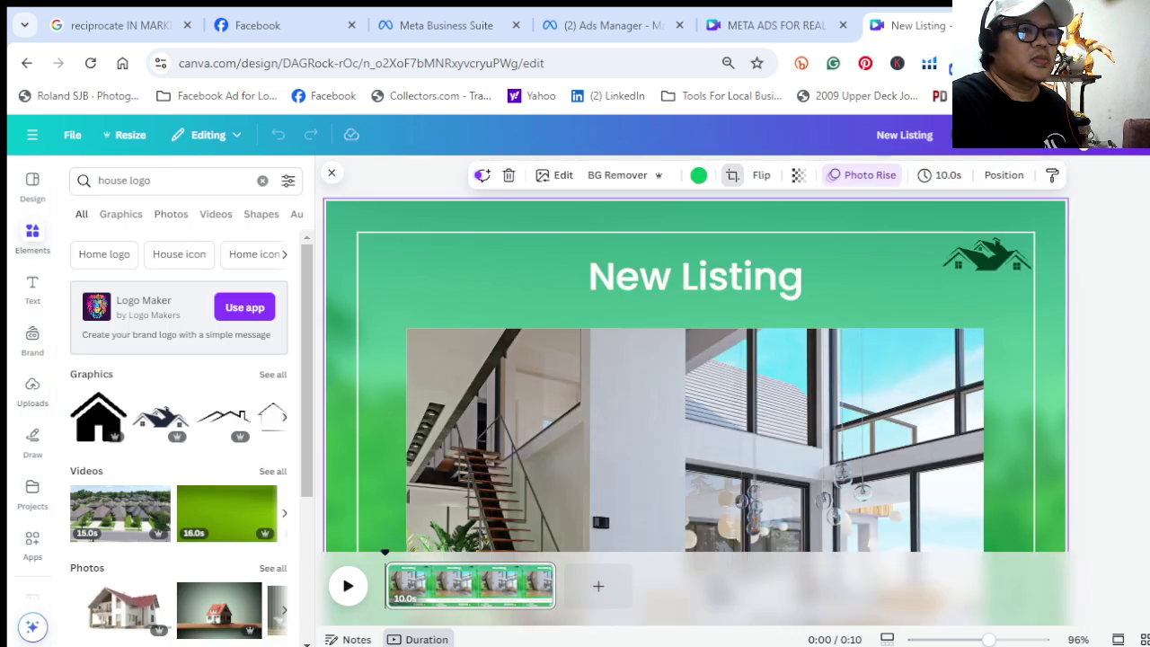
Replace the New Listing title text with "OPEN HOUSE TODAY!"
double_click(804, 286)
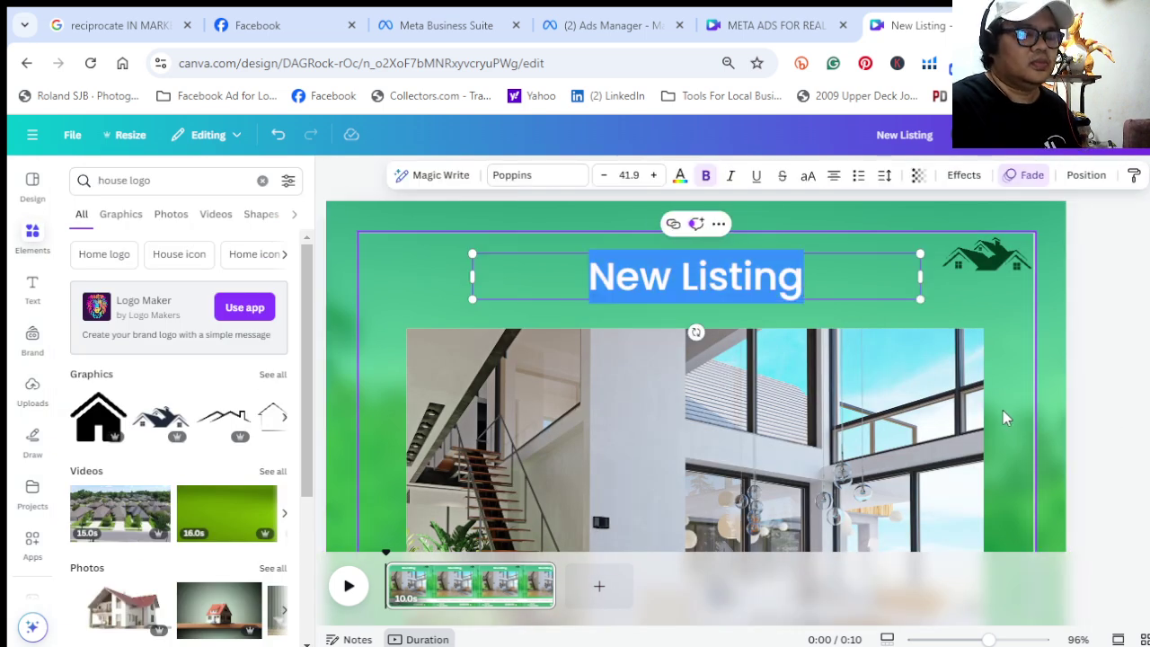
text(opemn)
key(BackSpace)
key(BackSpace)
key(BackSpace)
key(BackSpace)
key(BackSpace)
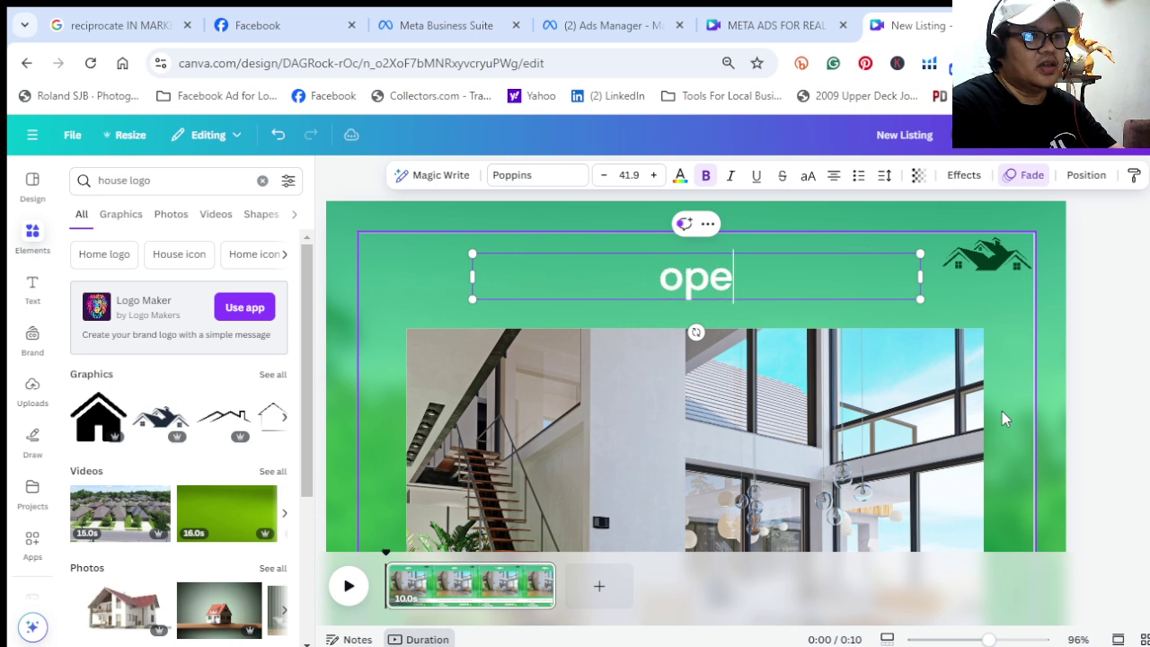
text(OPNE)
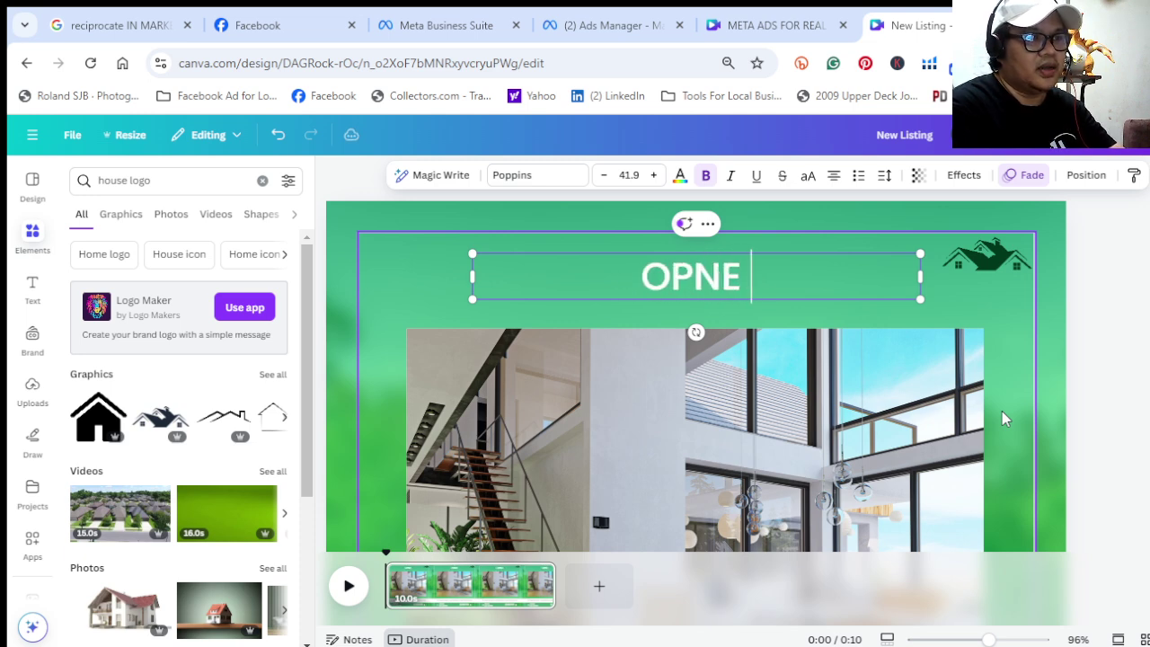
key(BackSpace)
key(BackSpace)
text(EN H)
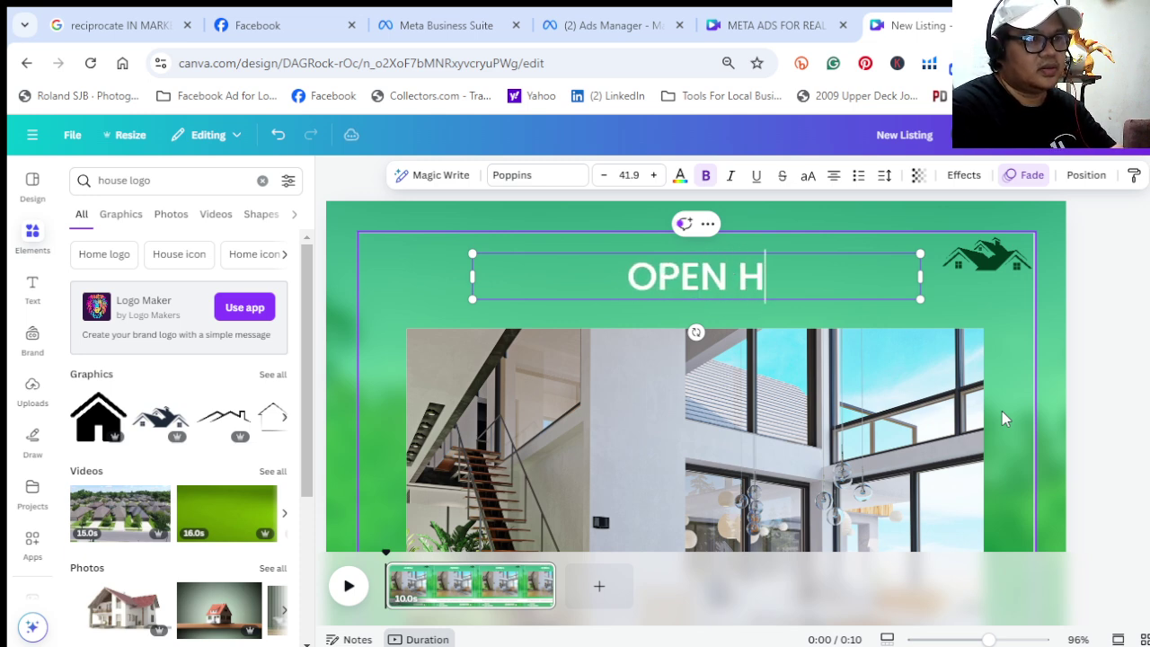
text(OUSE T)
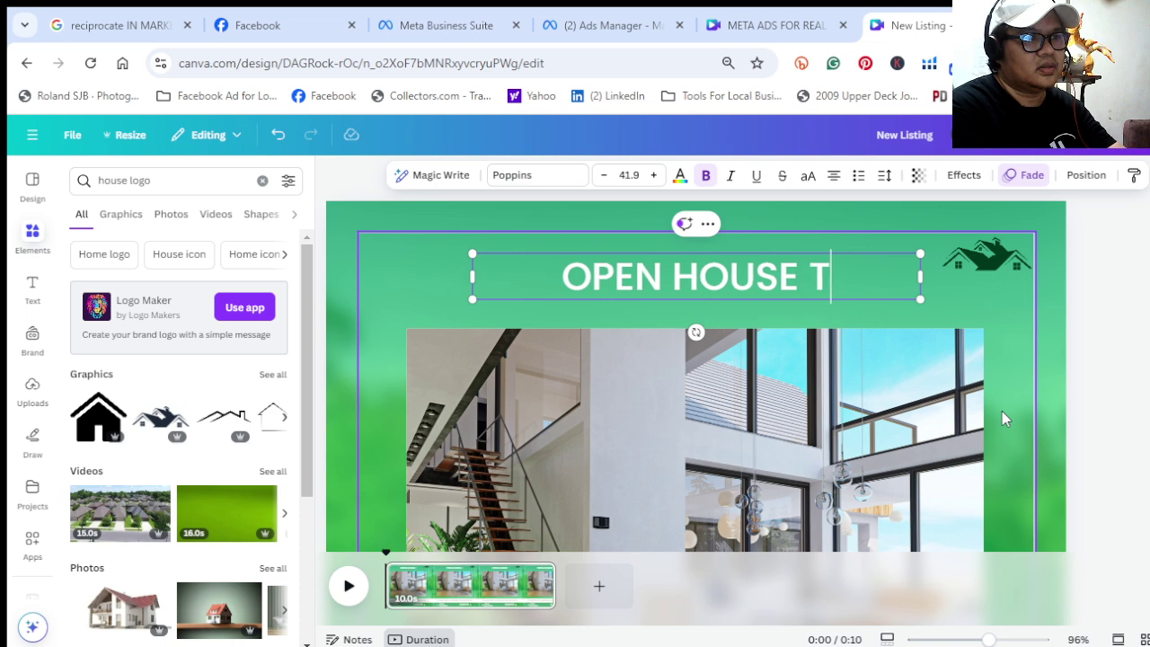
text(ODAY!)
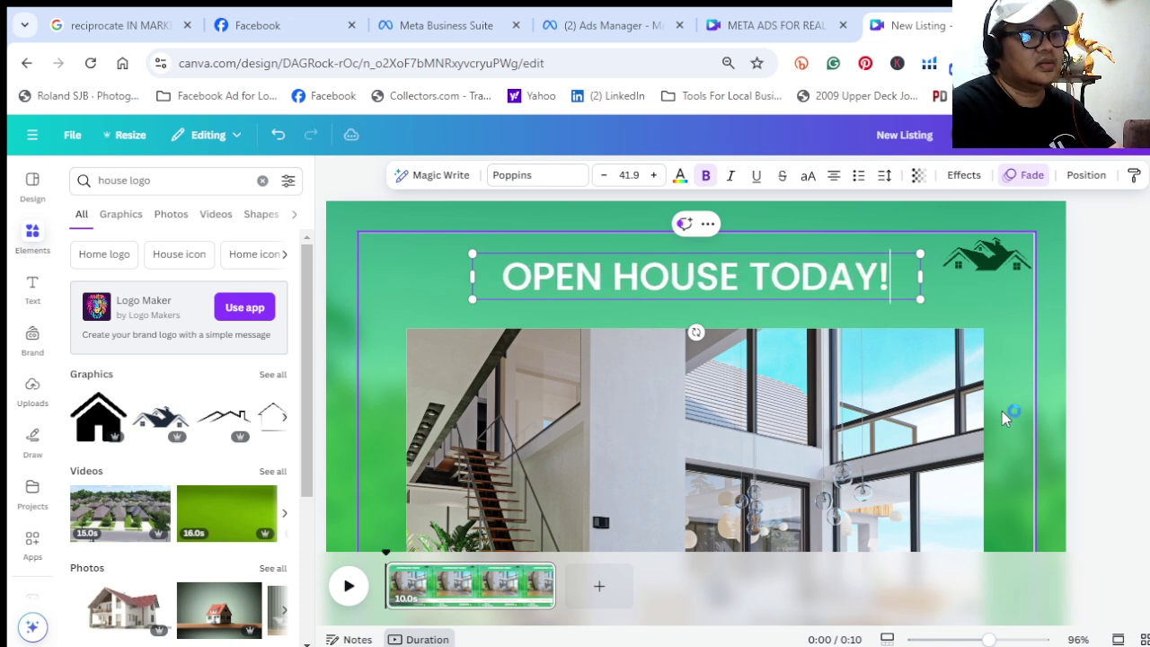
click(1020, 456)
scroll(1016, 449, down, 3)
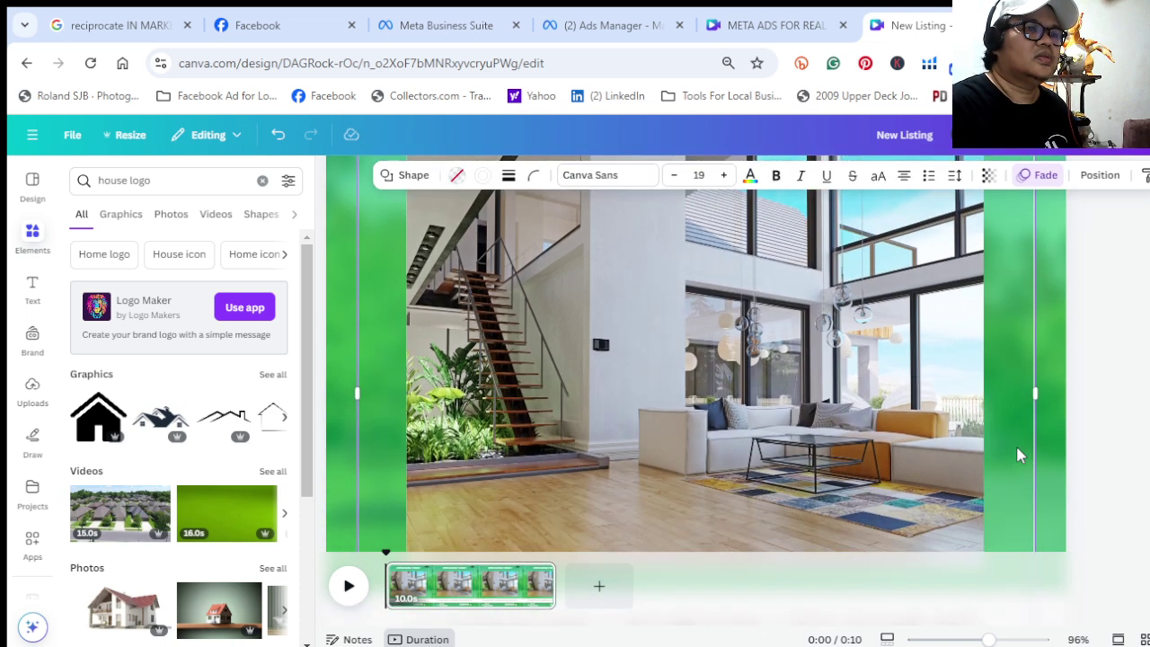
Review the whole ad, from the open house title and photo down to the features line, phone number and price
scroll(650, 489, up, 3)
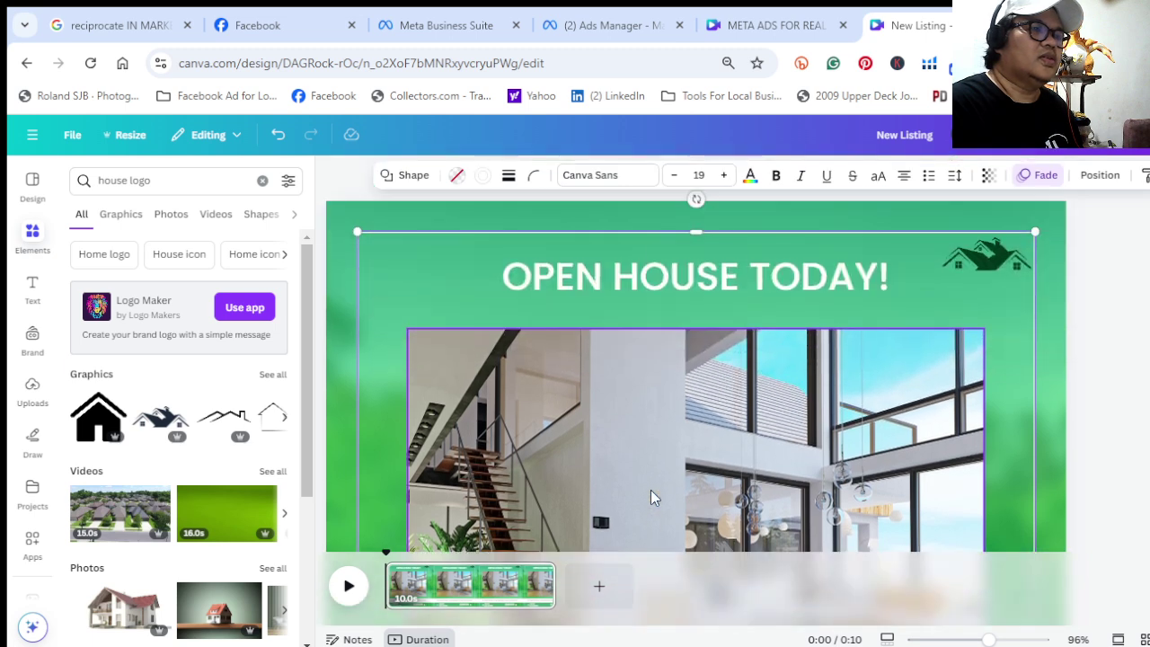
scroll(494, 412, down, 3)
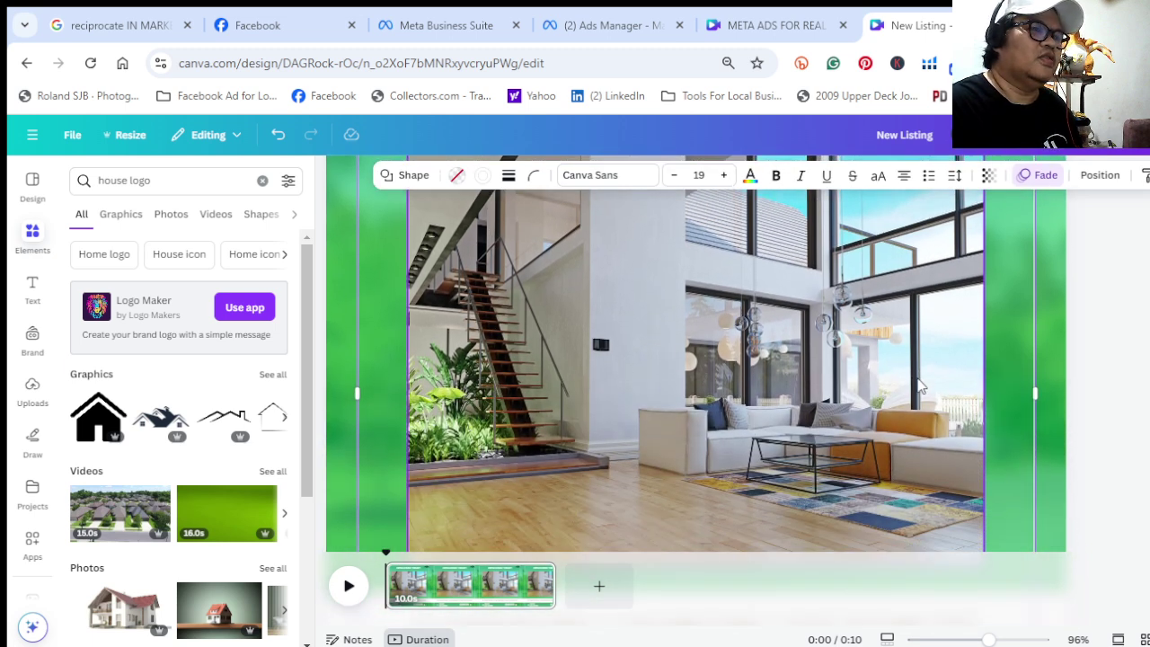
scroll(749, 448, up, 2)
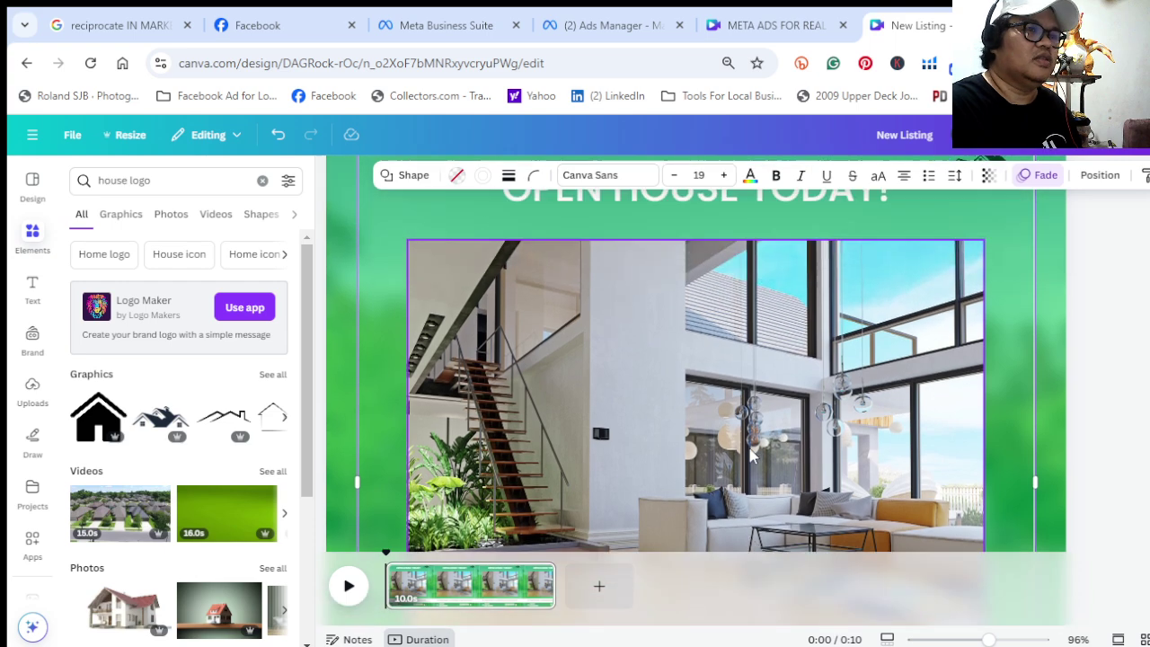
scroll(754, 431, up, 2)
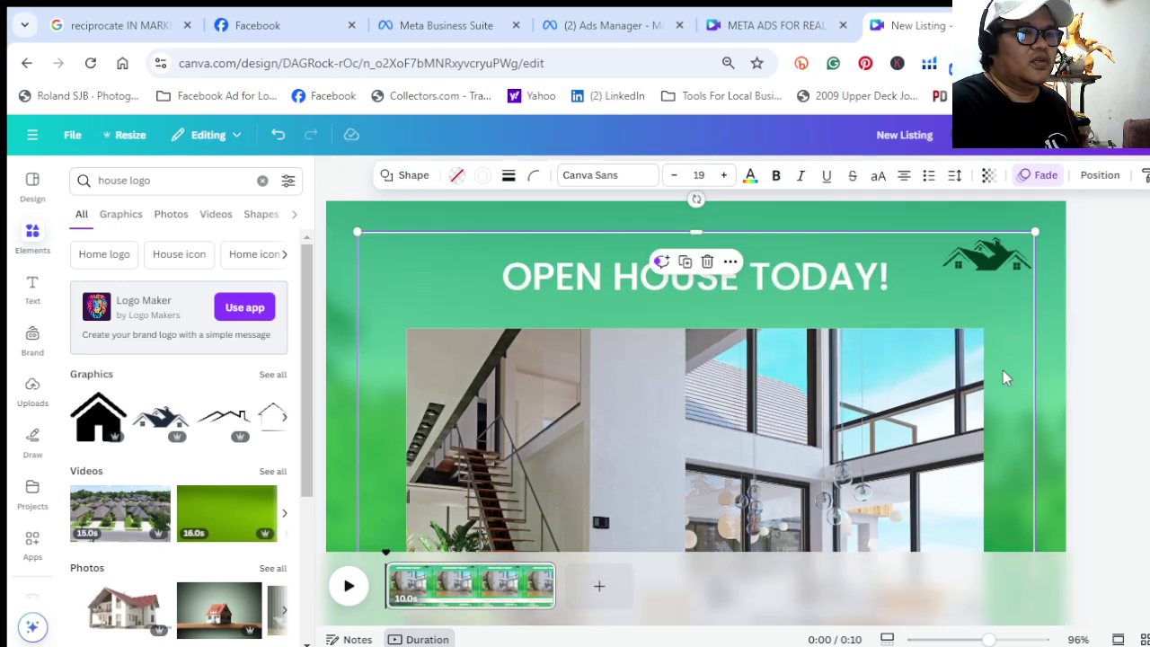
click(1064, 369)
scroll(1046, 377, down, 3)
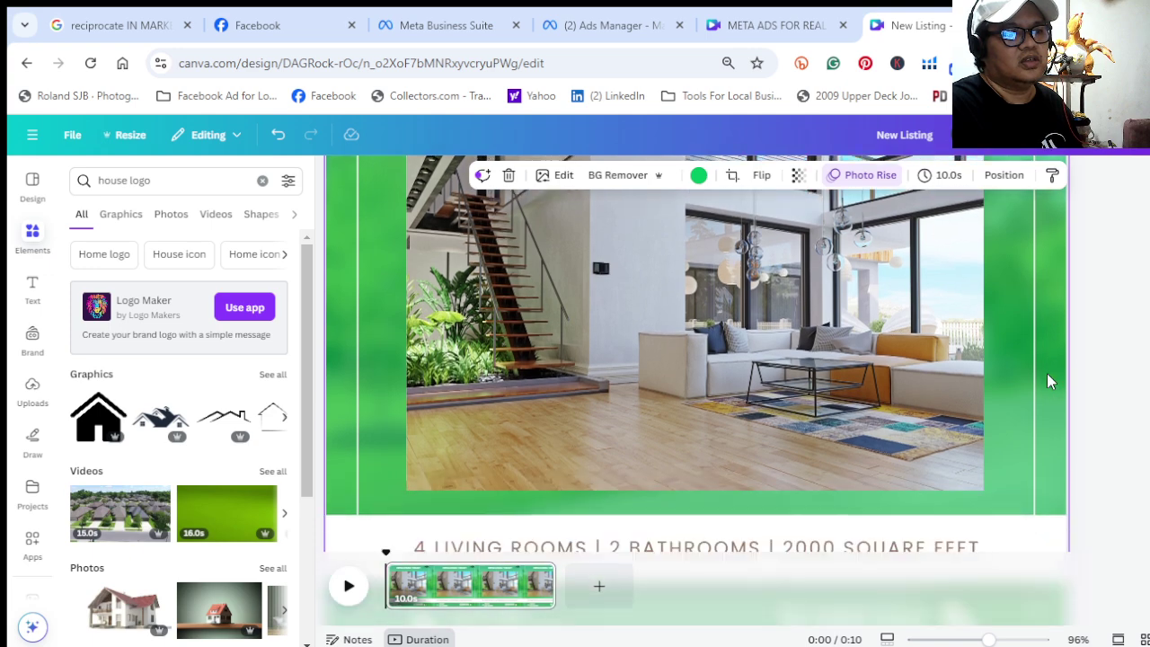
scroll(1046, 373, up, 3)
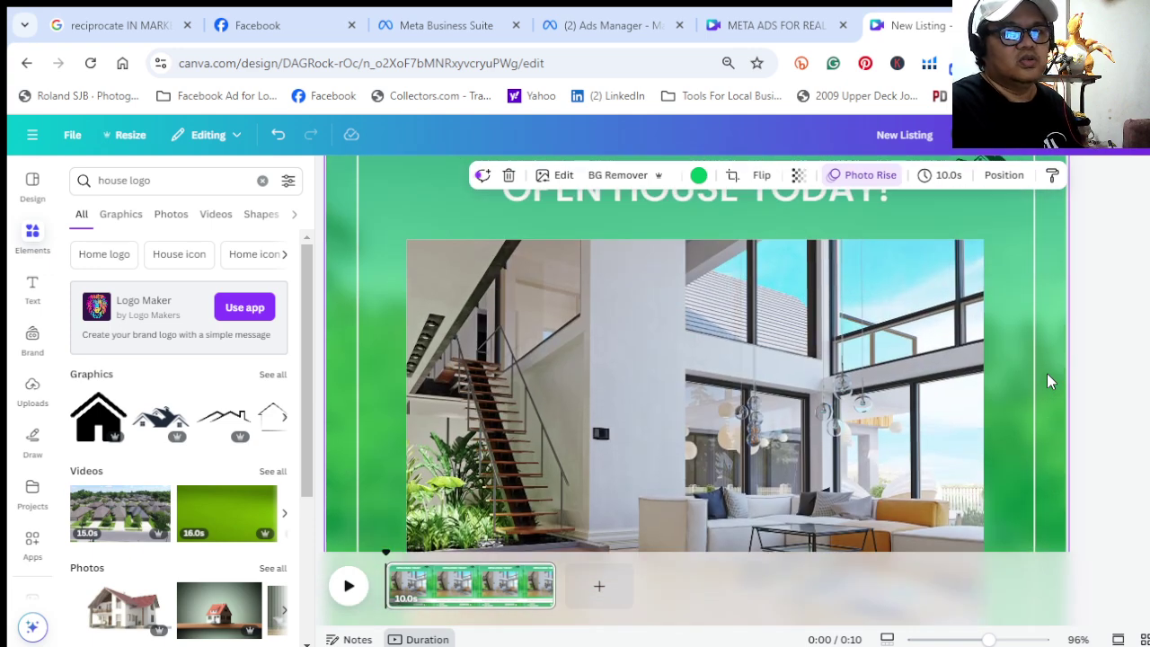
scroll(1047, 373, up, 1)
scroll(1047, 373, down, 3)
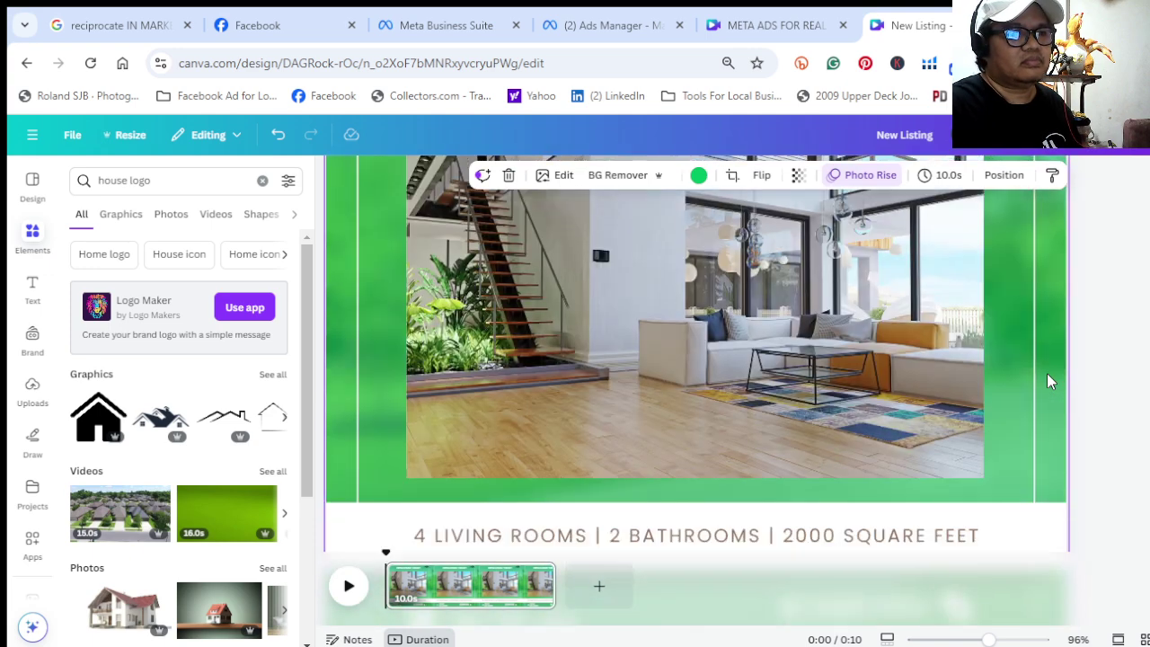
scroll(1046, 373, down, 3)
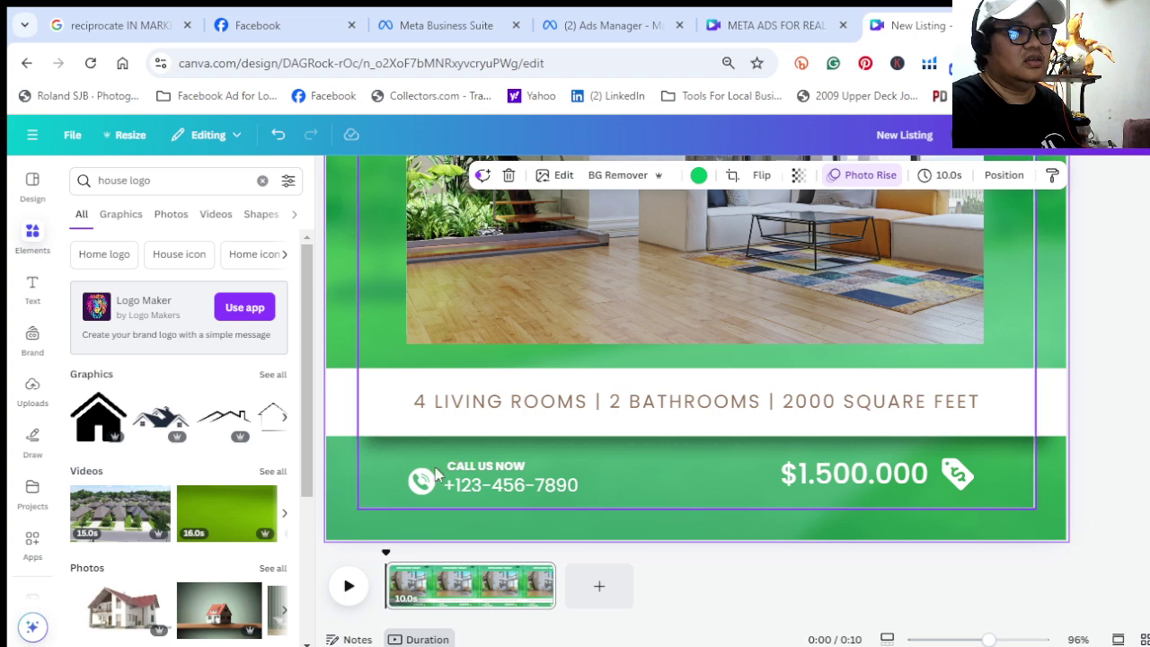
scroll(1038, 350, up, 3)
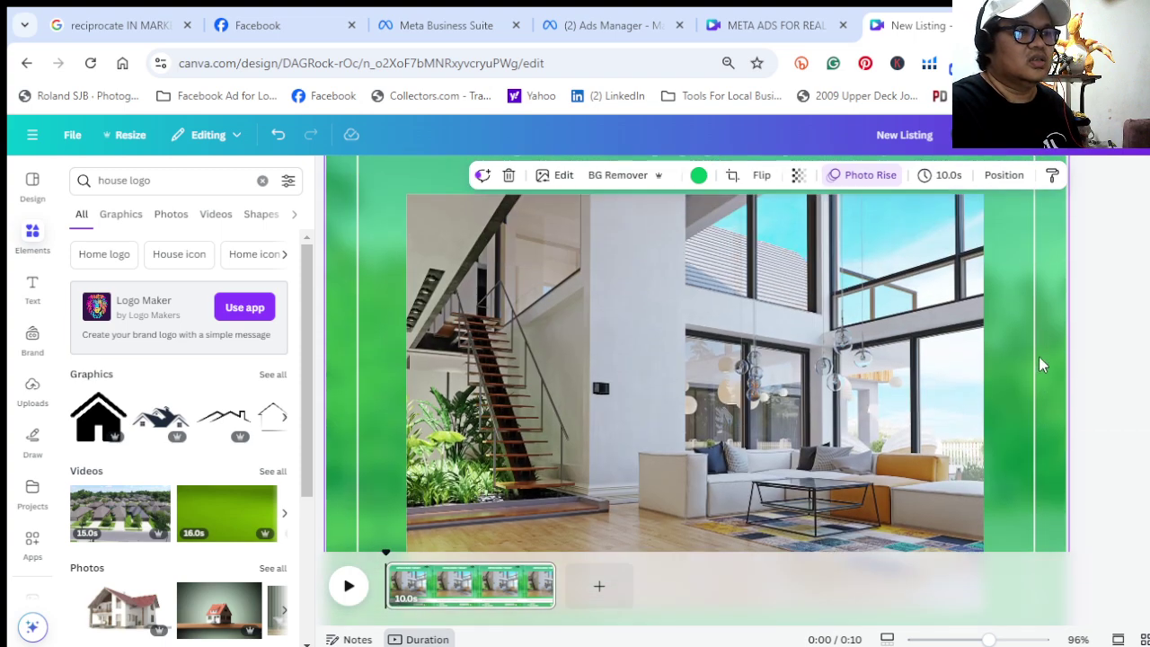
scroll(546, 418, up, 2)
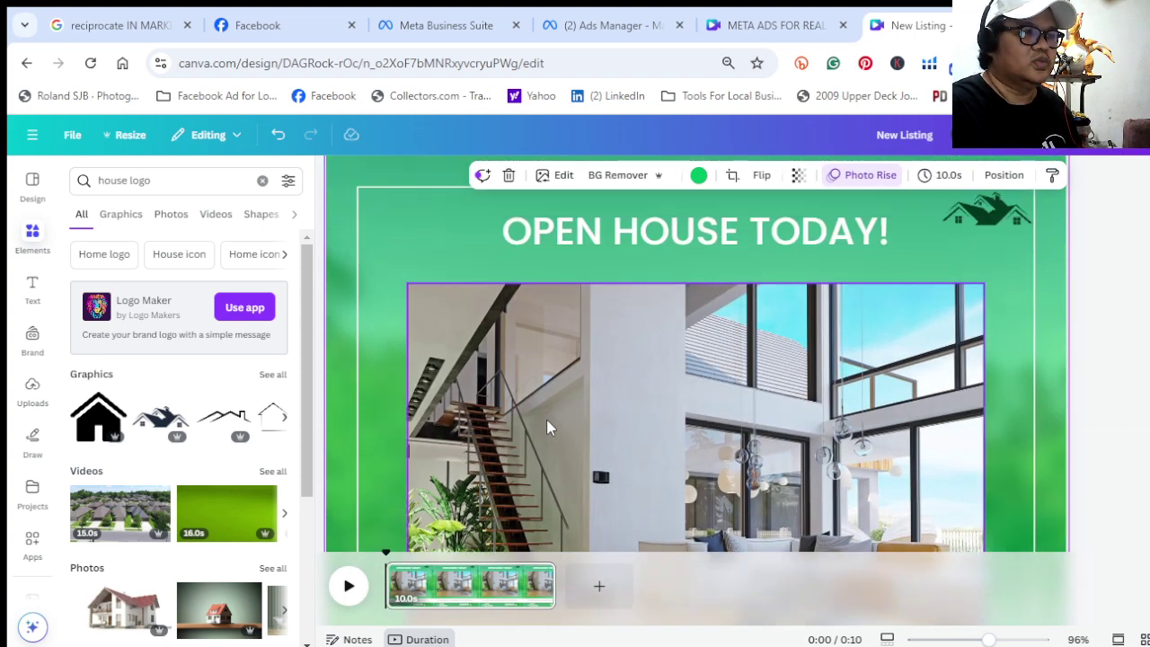
scroll(700, 422, down, 5)
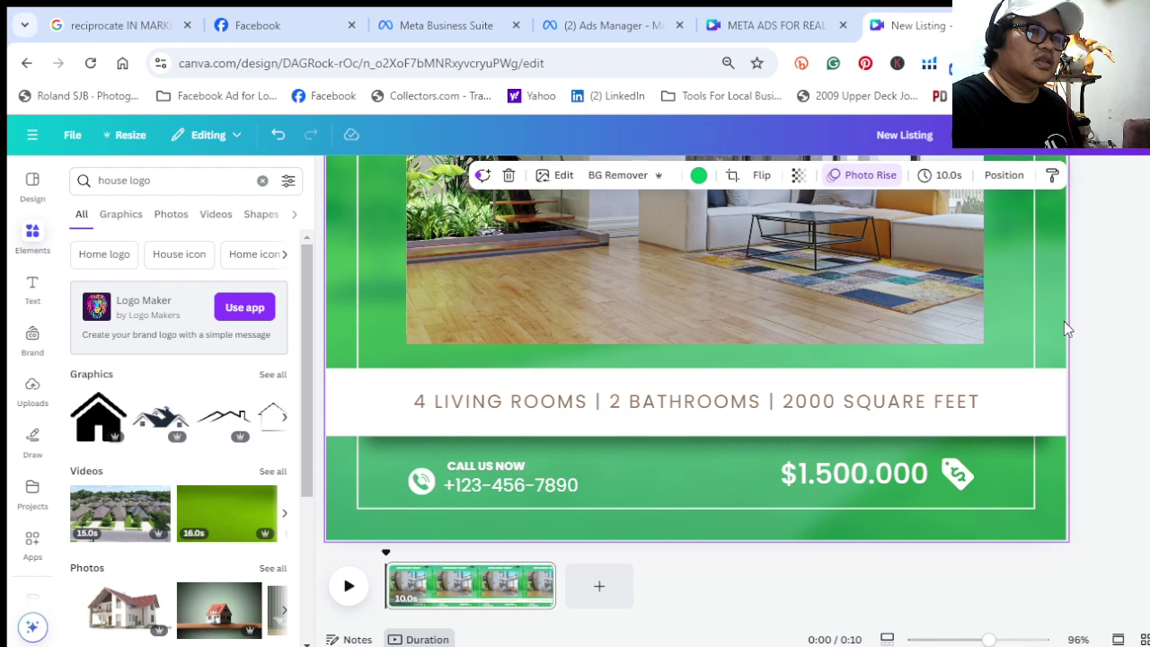
click(431, 412)
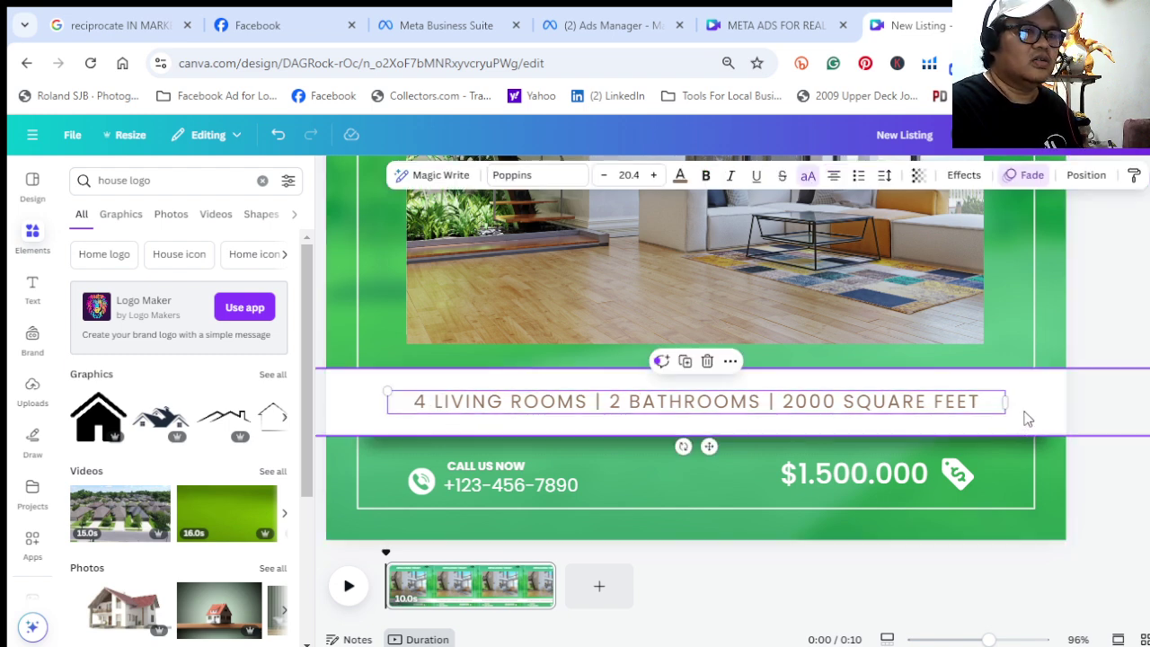
click(1052, 311)
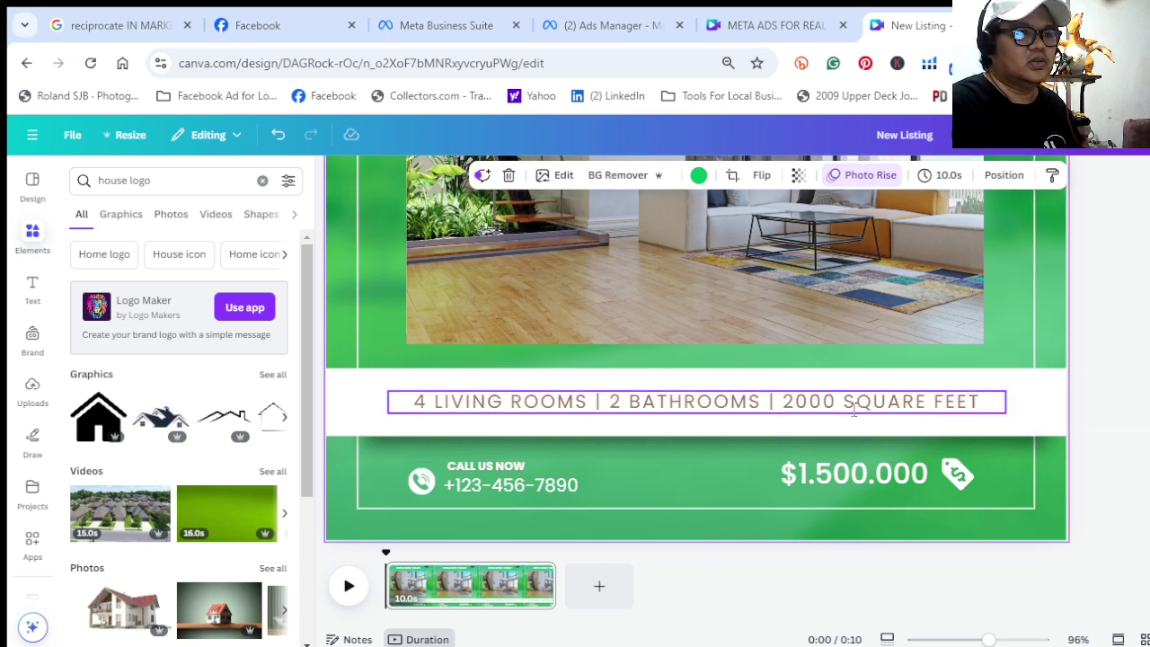
double_click(466, 487)
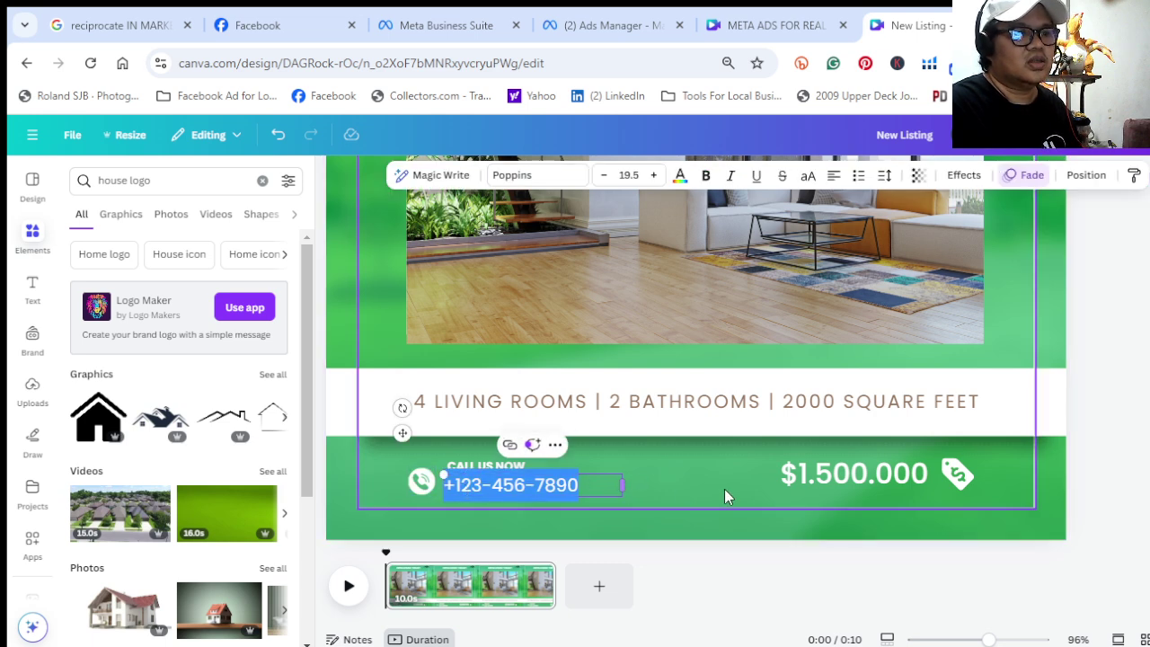
Replace the price text at the bottom of the ad with "P15000.00"
double_click(821, 471)
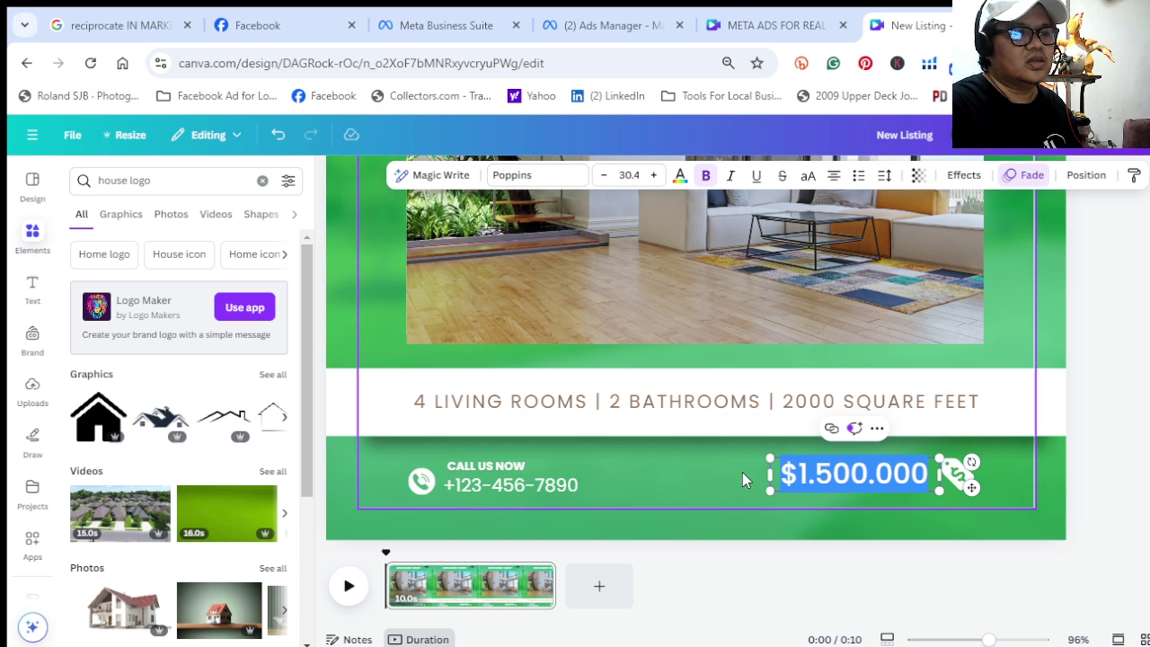
key(Escape)
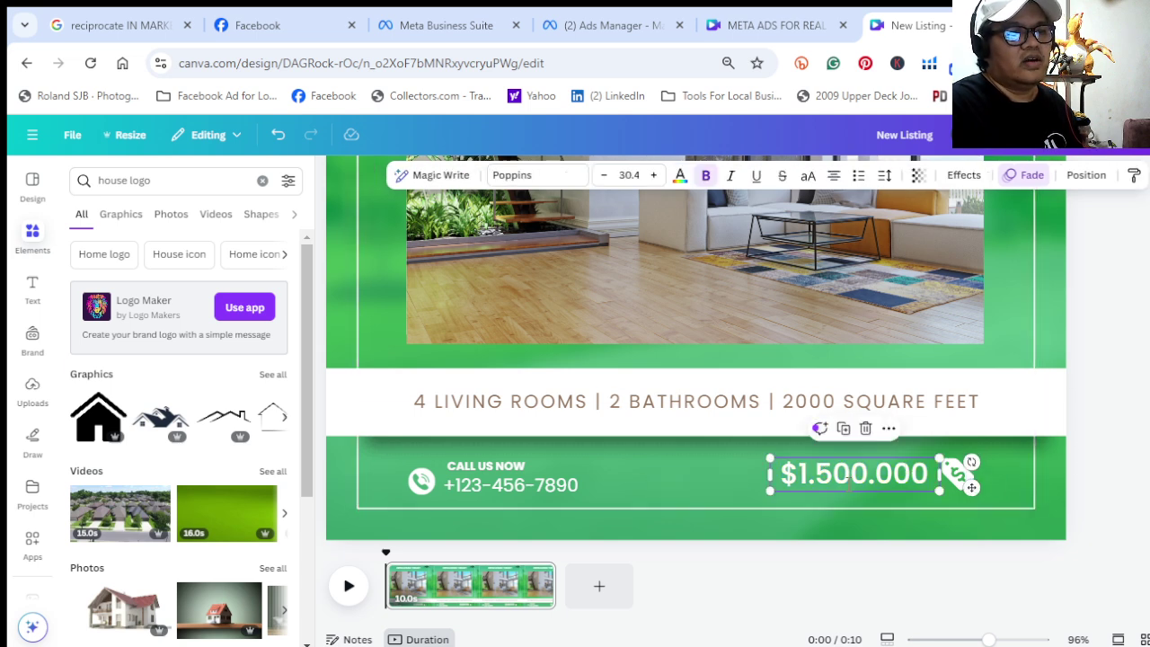
double_click(857, 482)
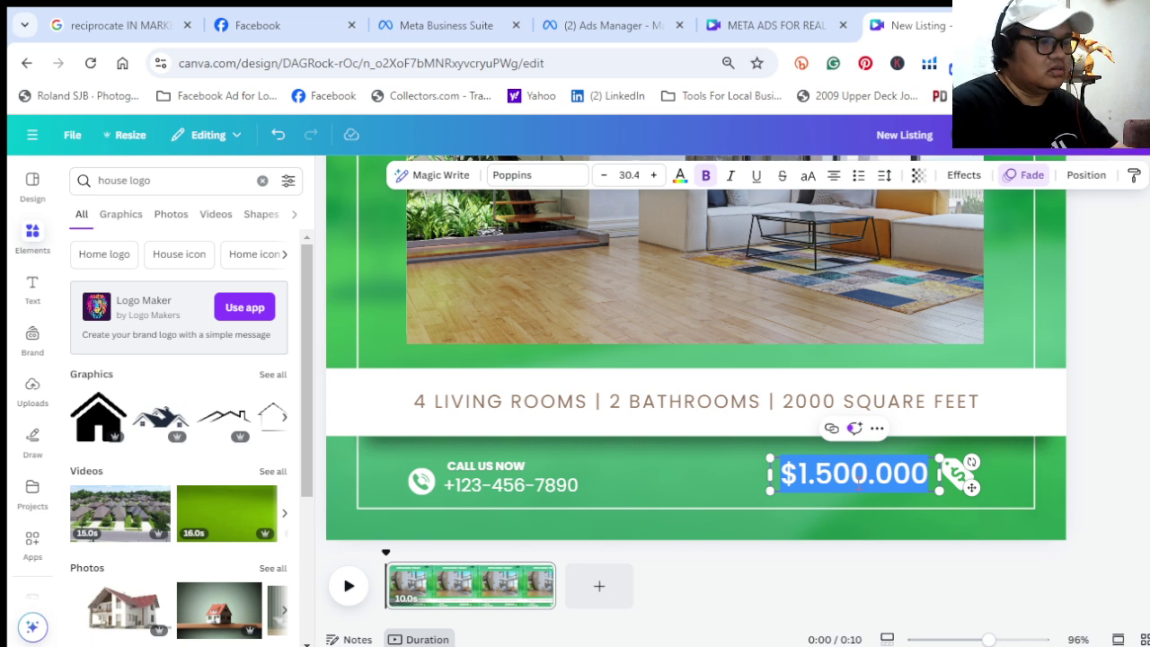
key(Right)
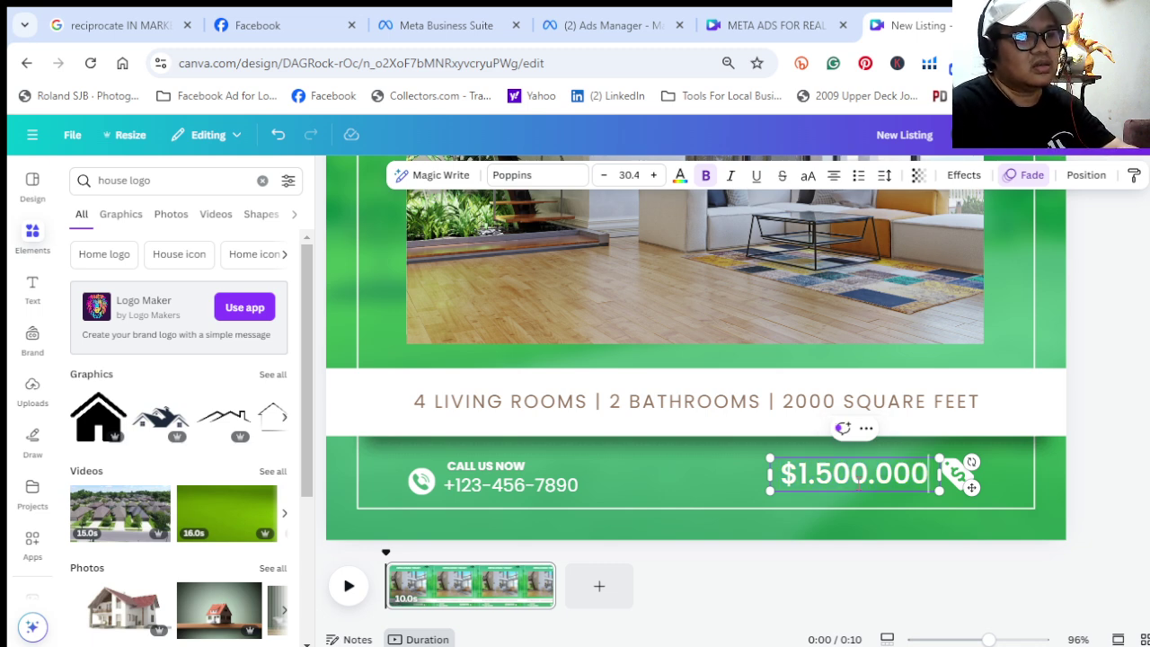
key(ctrl+a)
key(BackSpace)
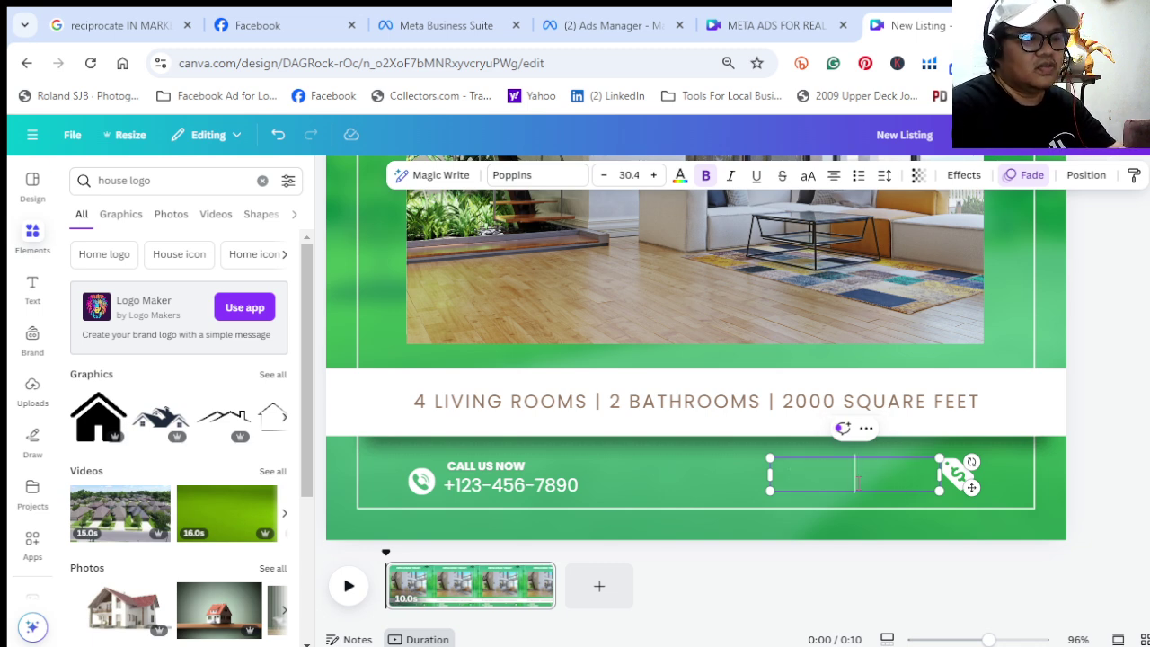
text(P)
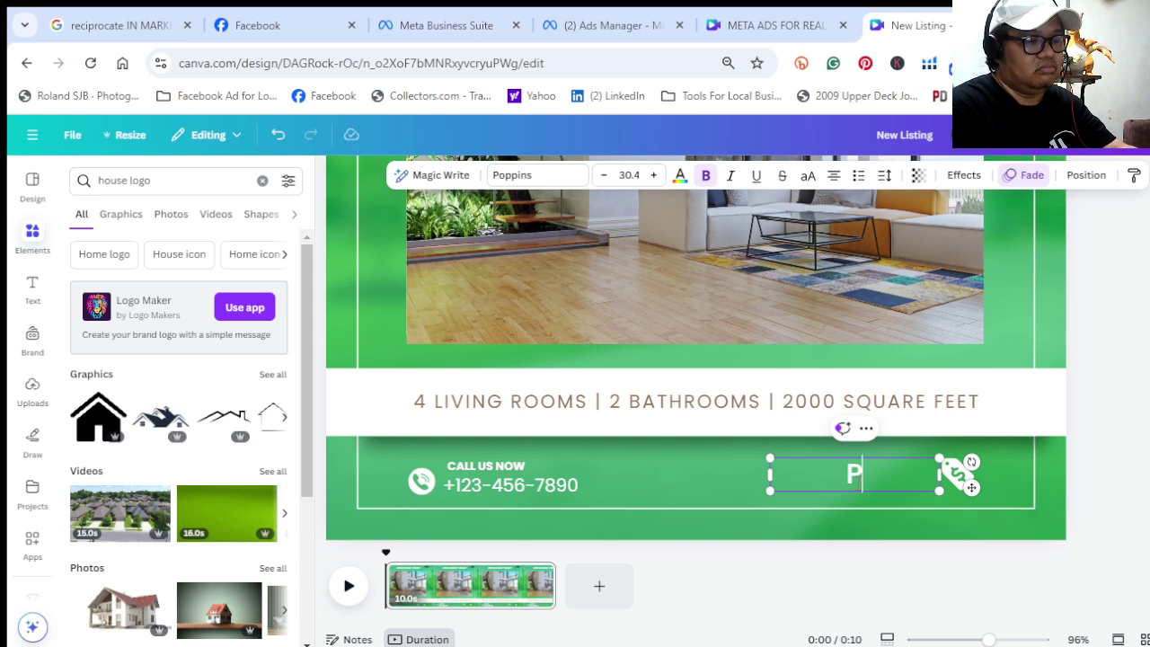
text(1500)
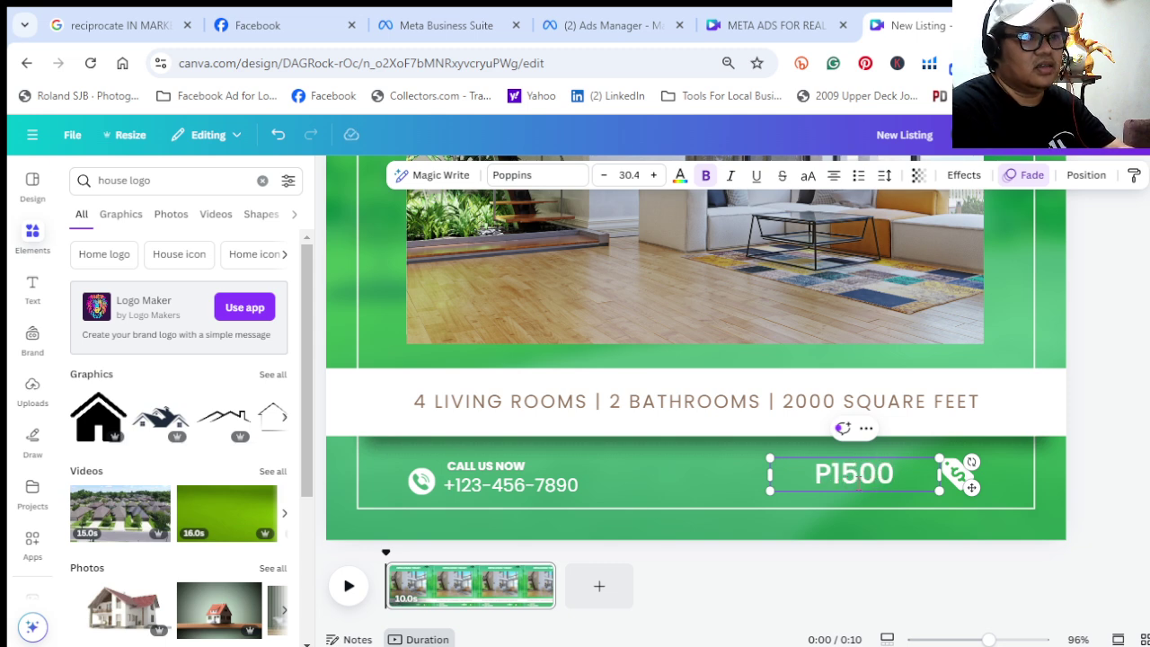
text(0)
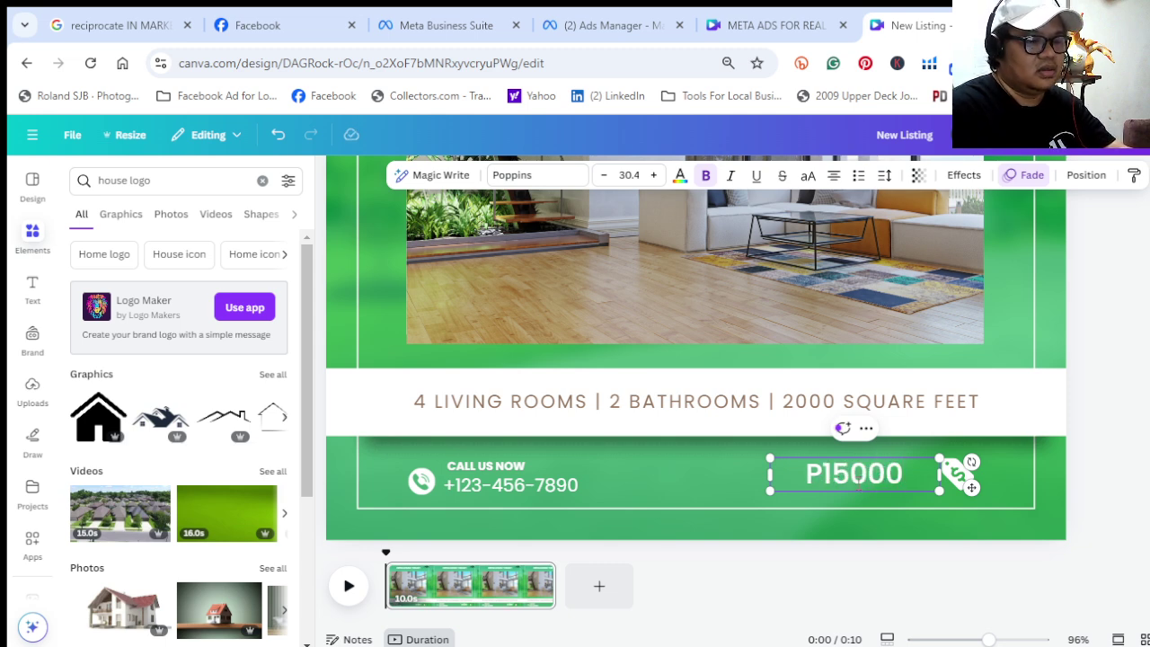
text(.00)
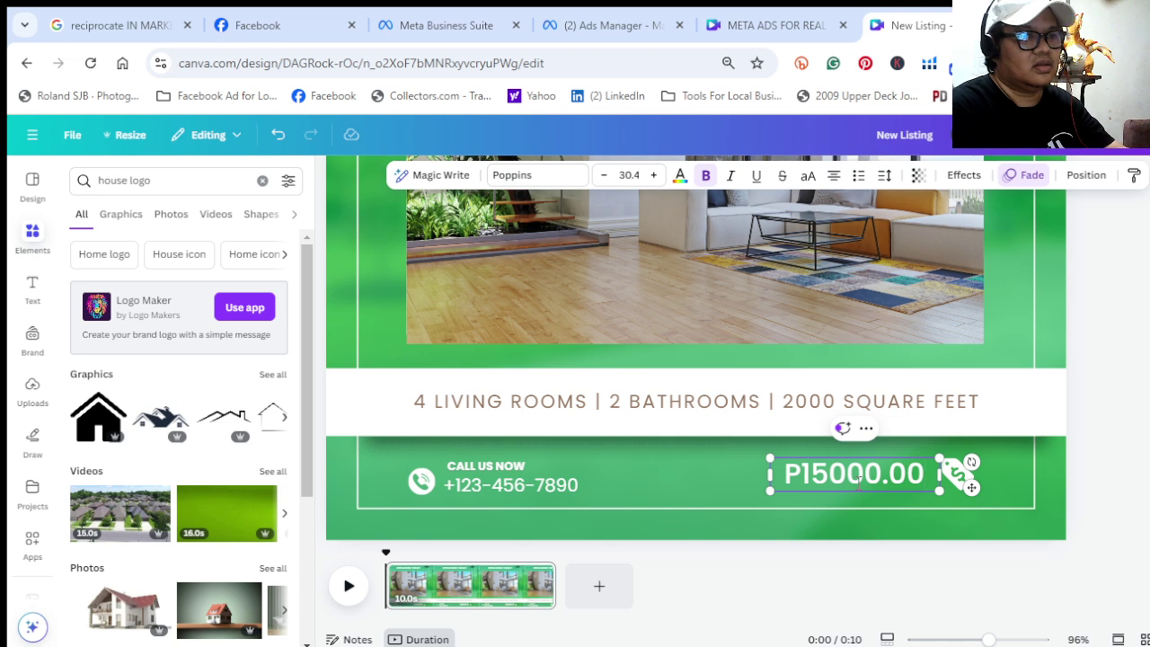
Delete the white price tag icon beside the price
click(1011, 485)
click(957, 480)
key(Delete)
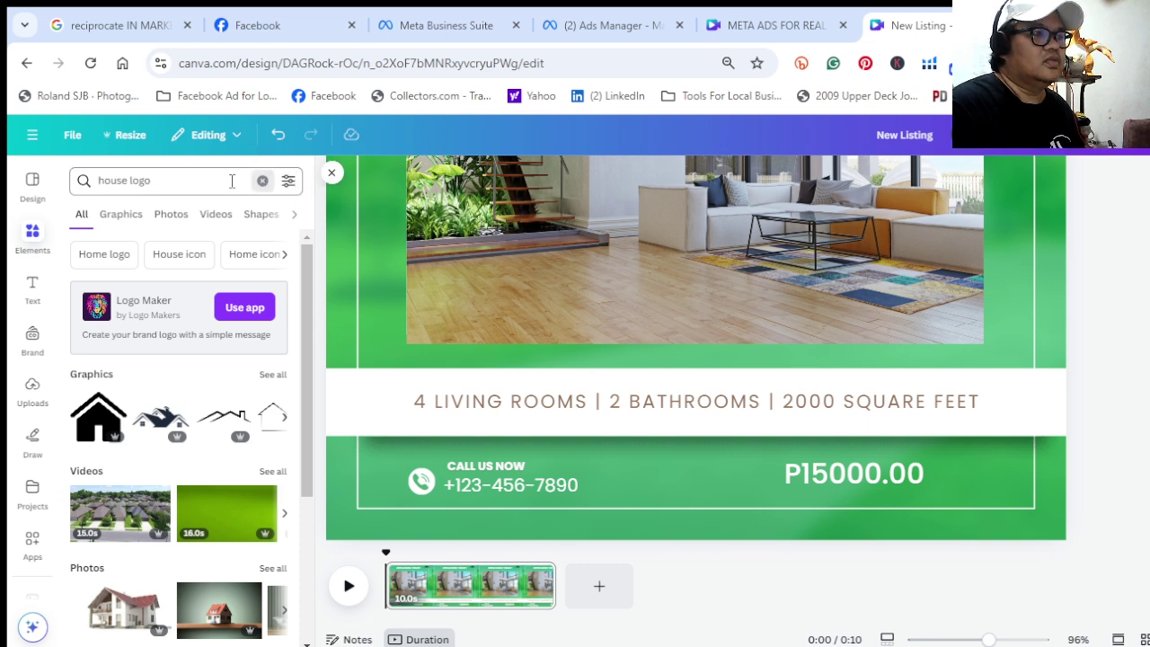
Search the elements for "DISCOUNT ELEMENT" and show all matching graphics
triple_click(231, 181)
key(BackSpace)
text(DI)
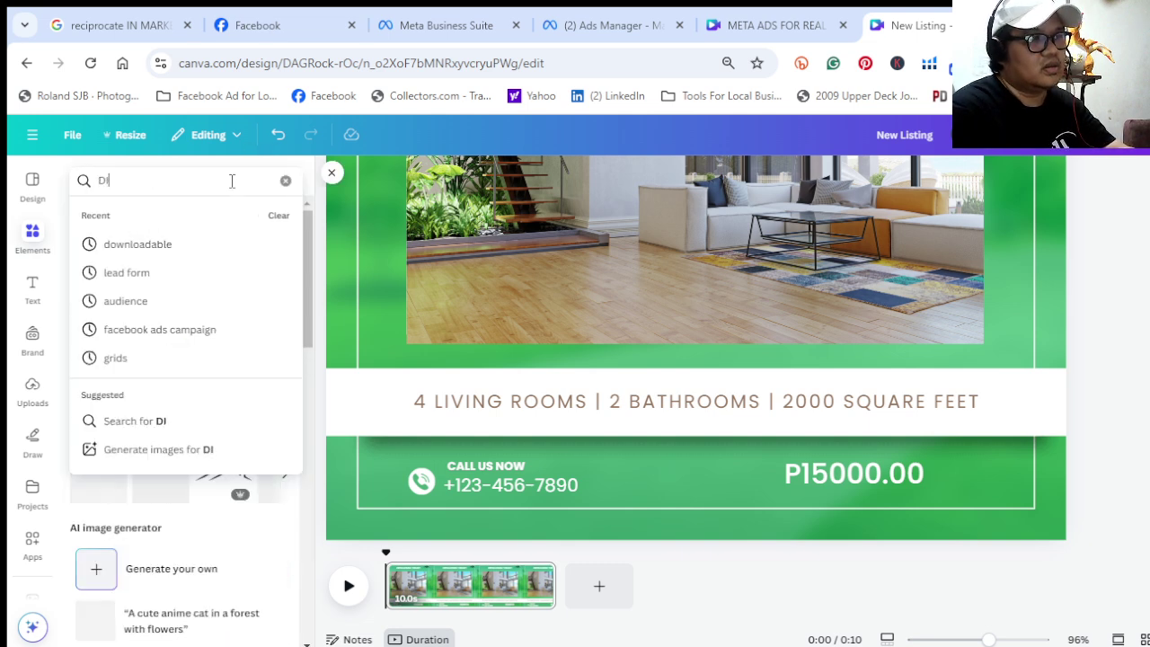
text(SCOUN)
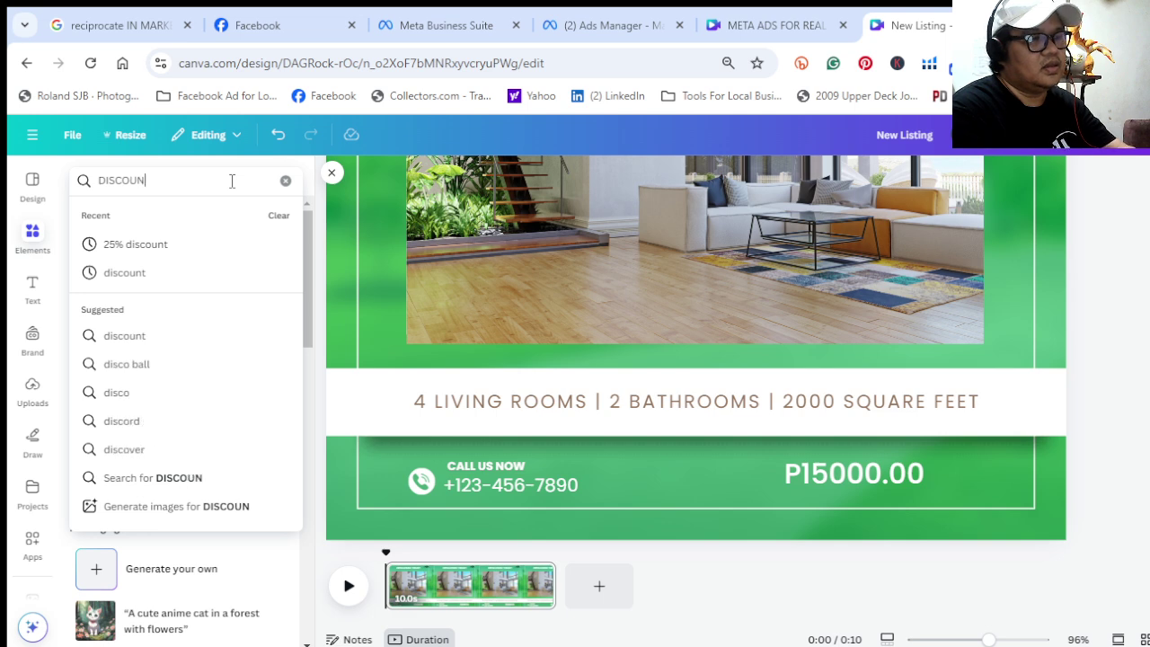
text(T )
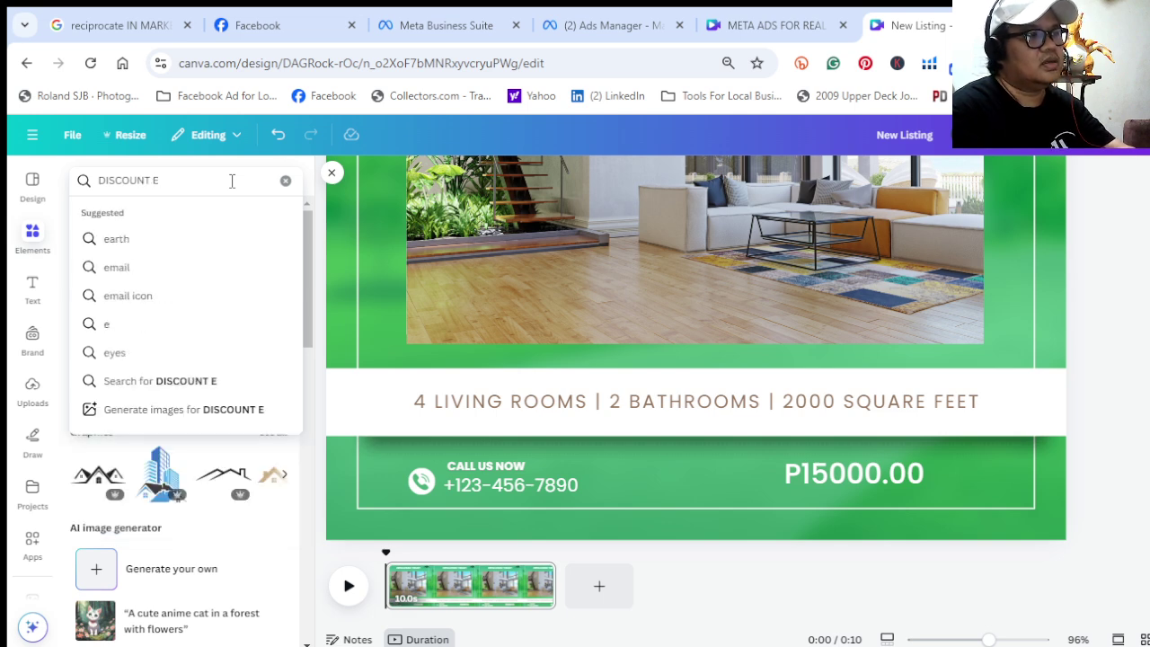
text(ELEMENT)
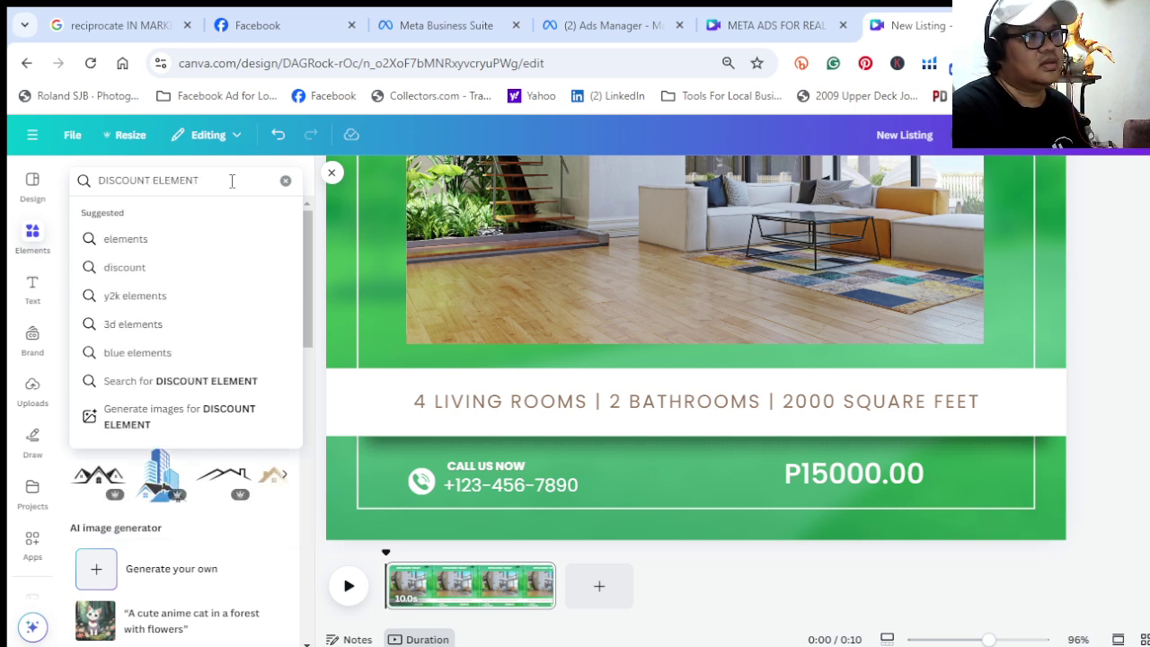
key(Return)
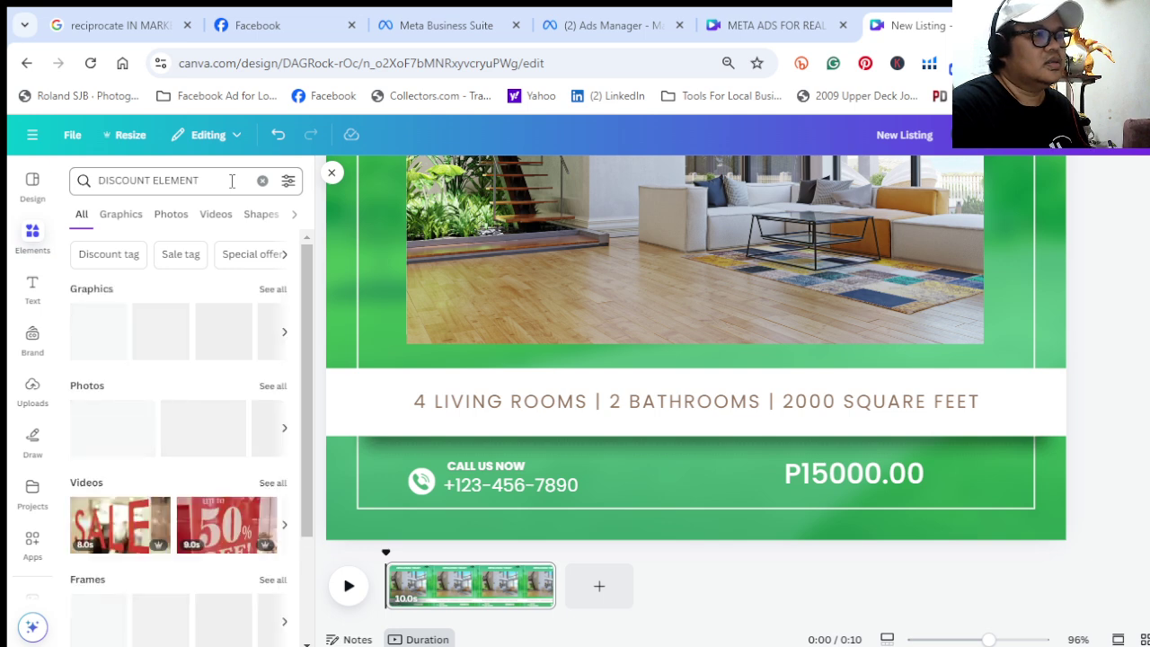
click(267, 293)
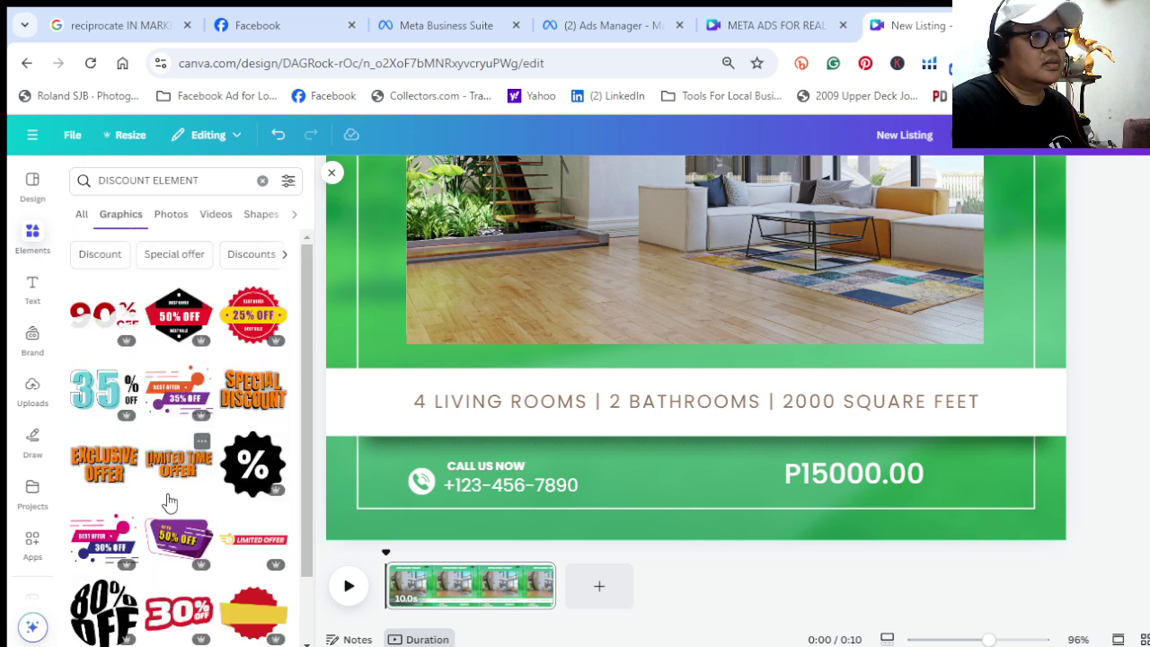
Add the orange "LIMITED TIME OFFER" graphic, shrink it to about 147 by 64, and place it just after the price
scroll(170, 501, down, 1)
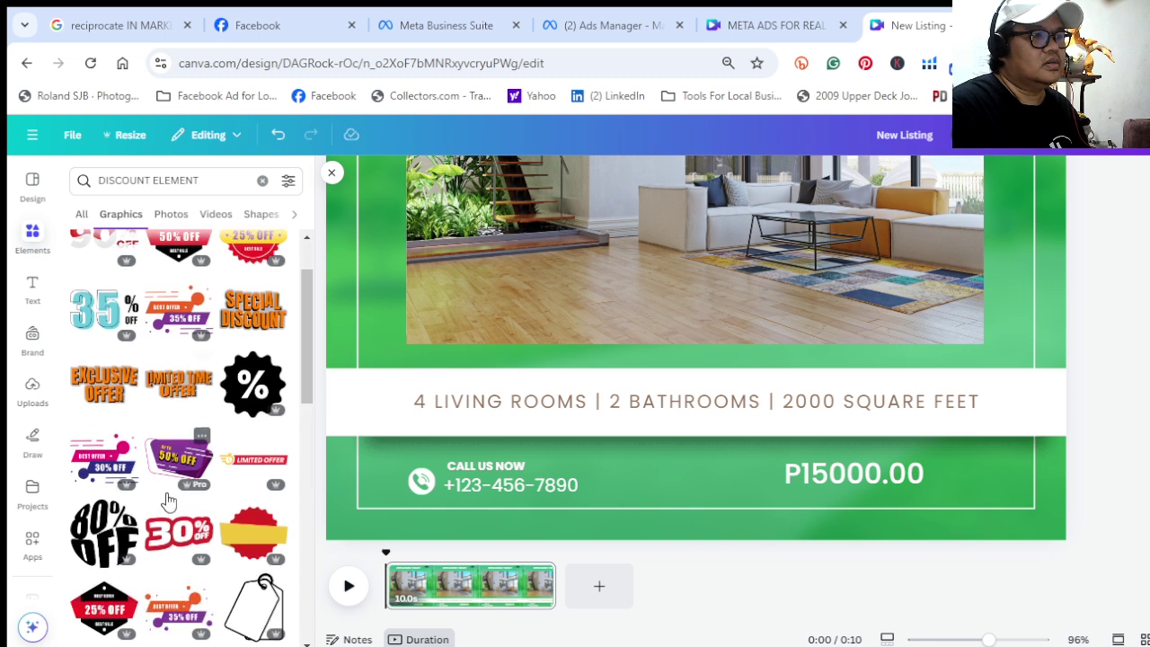
scroll(170, 501, down, 2)
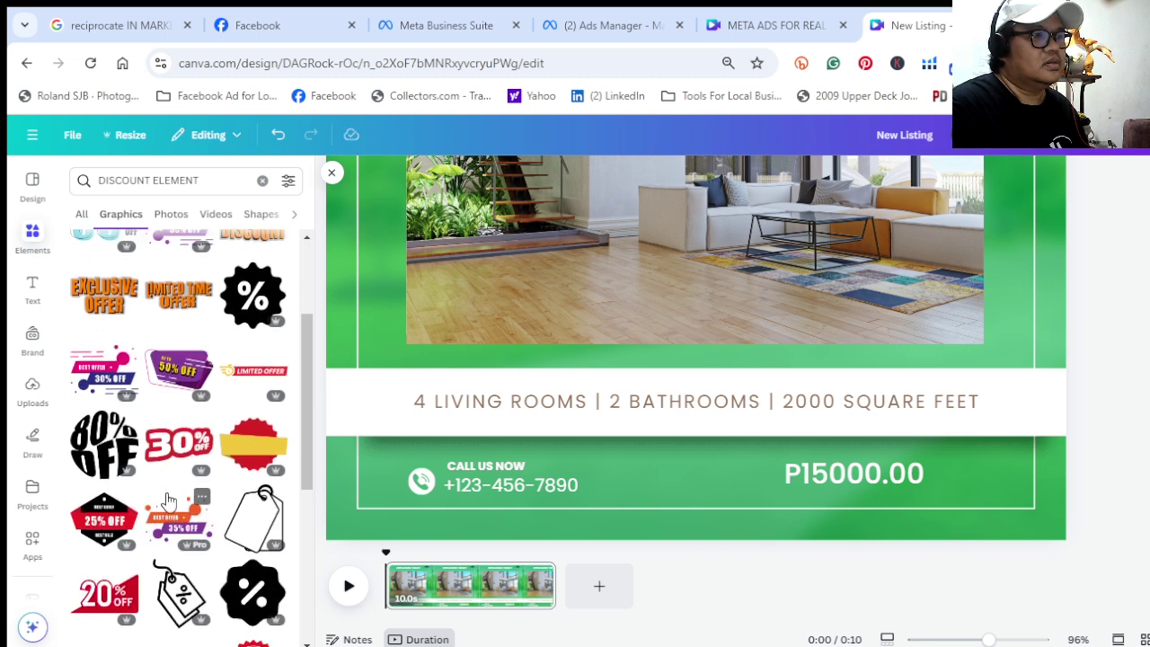
scroll(175, 490, up, 3)
click(184, 478)
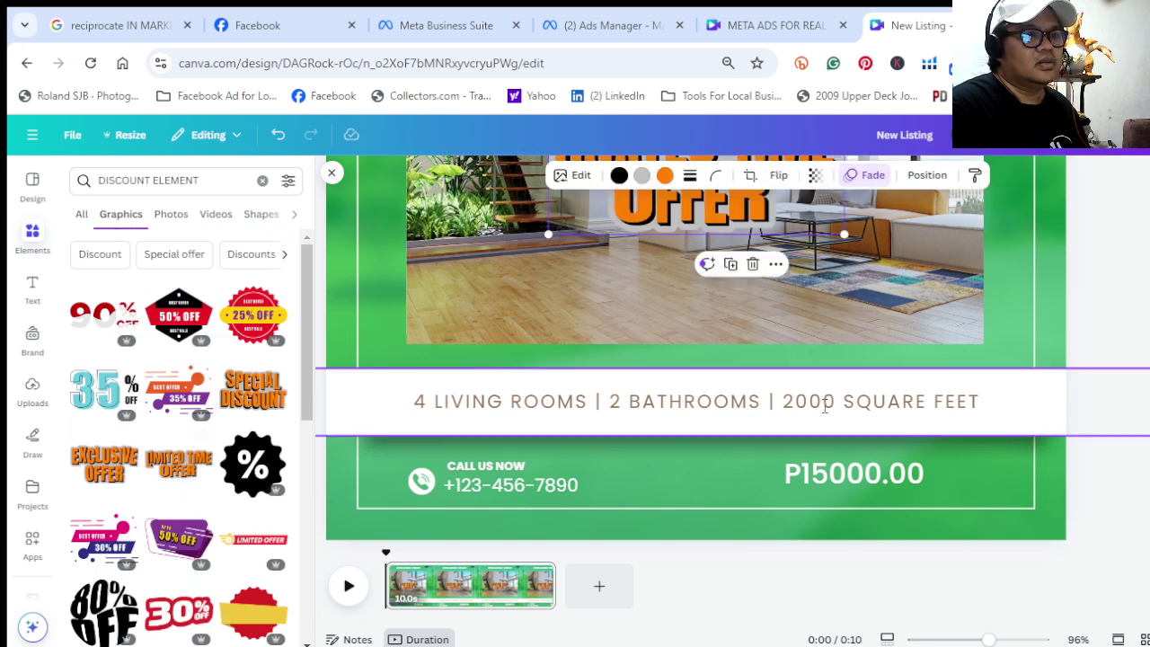
drag(686, 224, 808, 452)
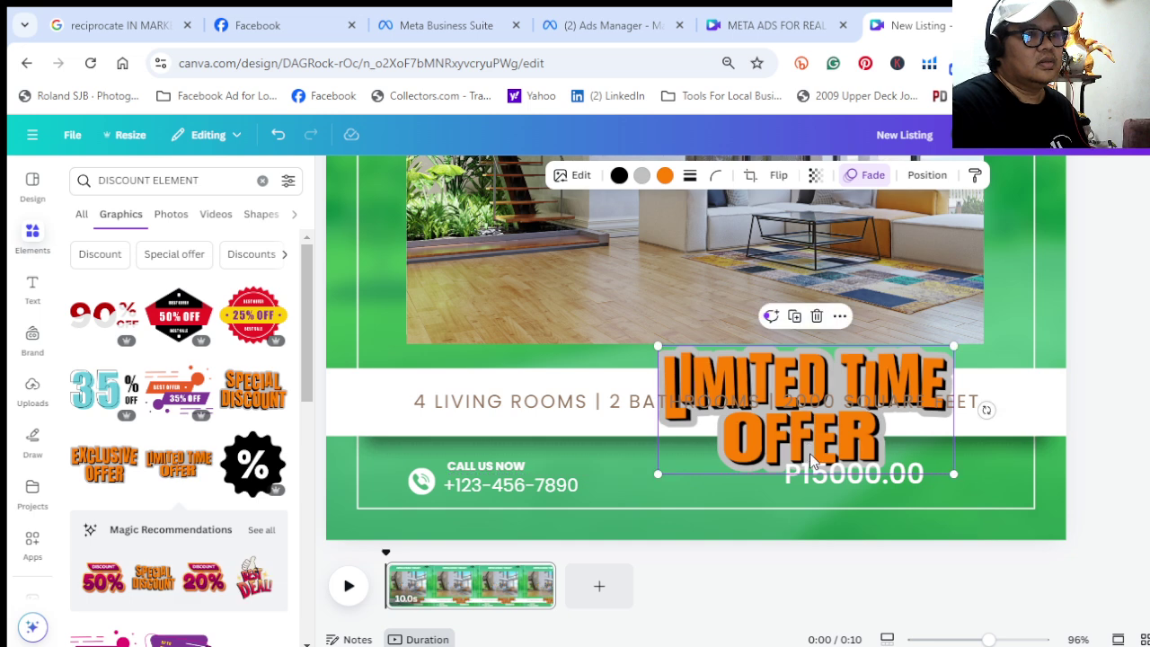
drag(675, 360, 864, 442)
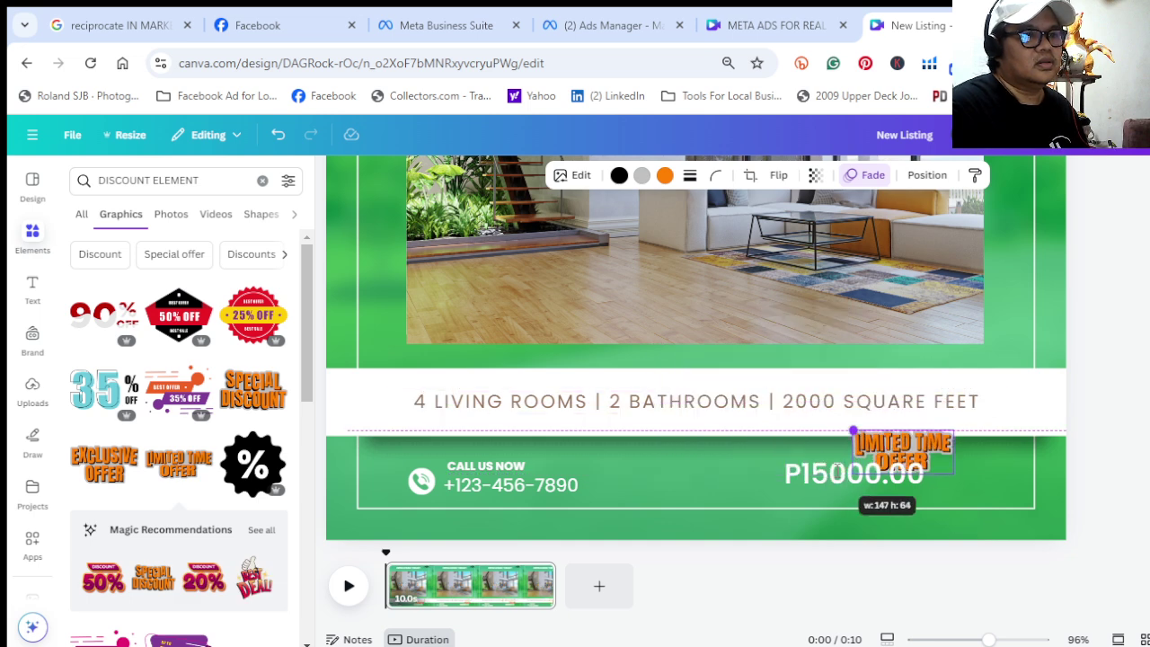
drag(986, 463, 1065, 485)
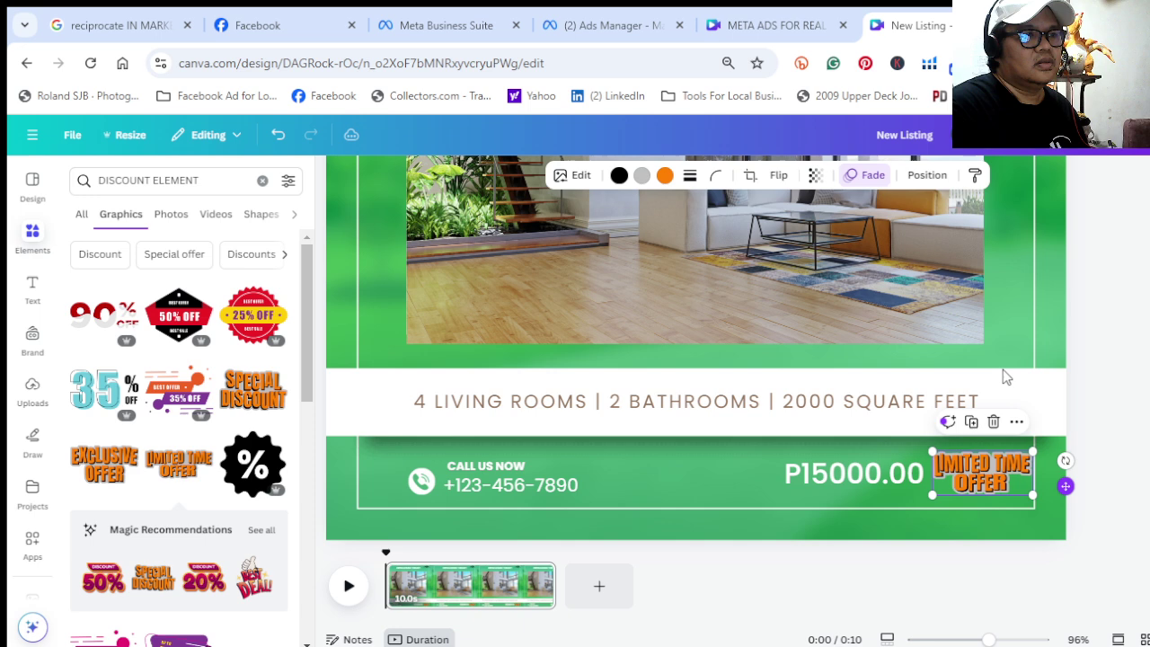
Recolor the orange lettering of the "LIMITED TIME OFFER" graphic with the bright green document color
click(662, 176)
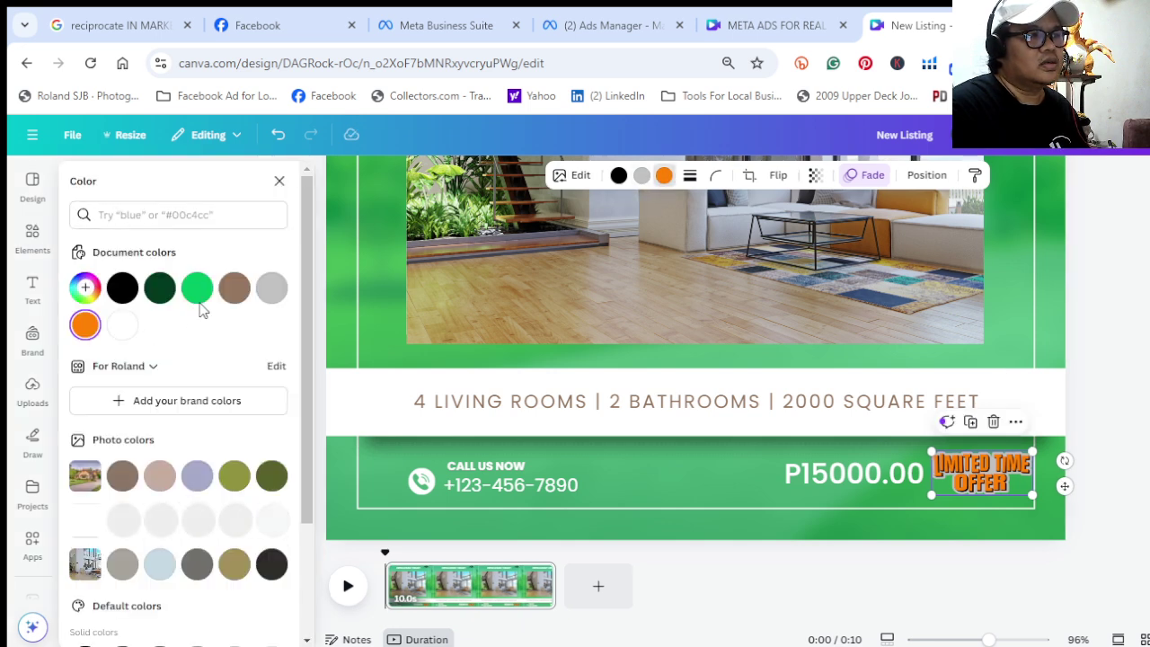
click(198, 293)
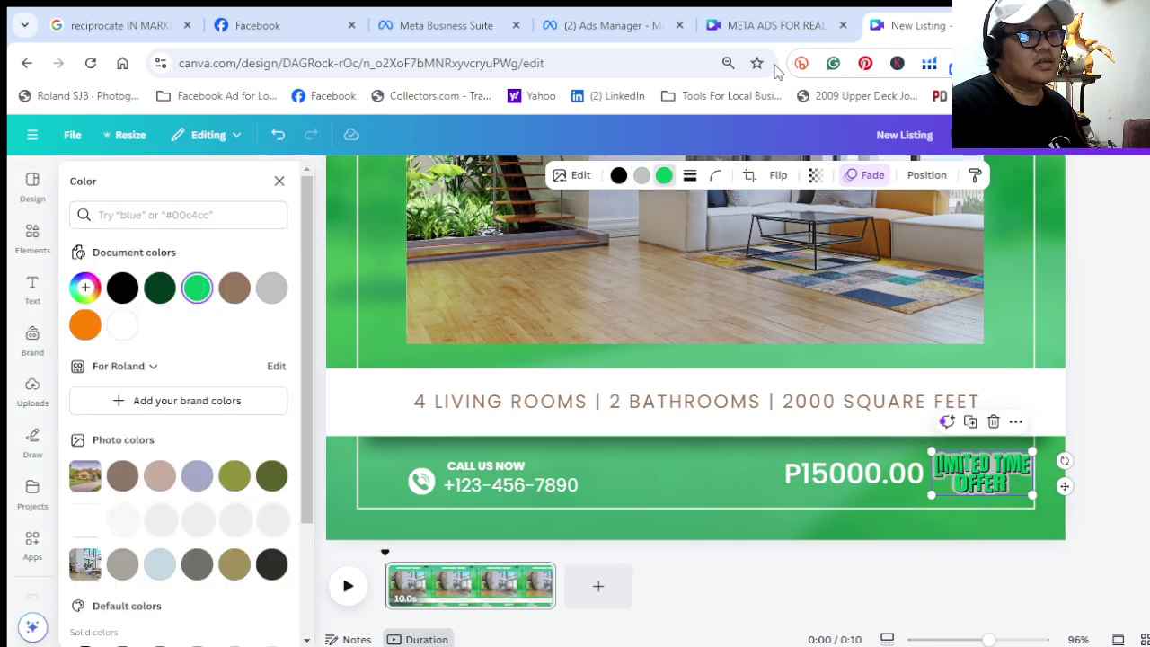
click(771, 509)
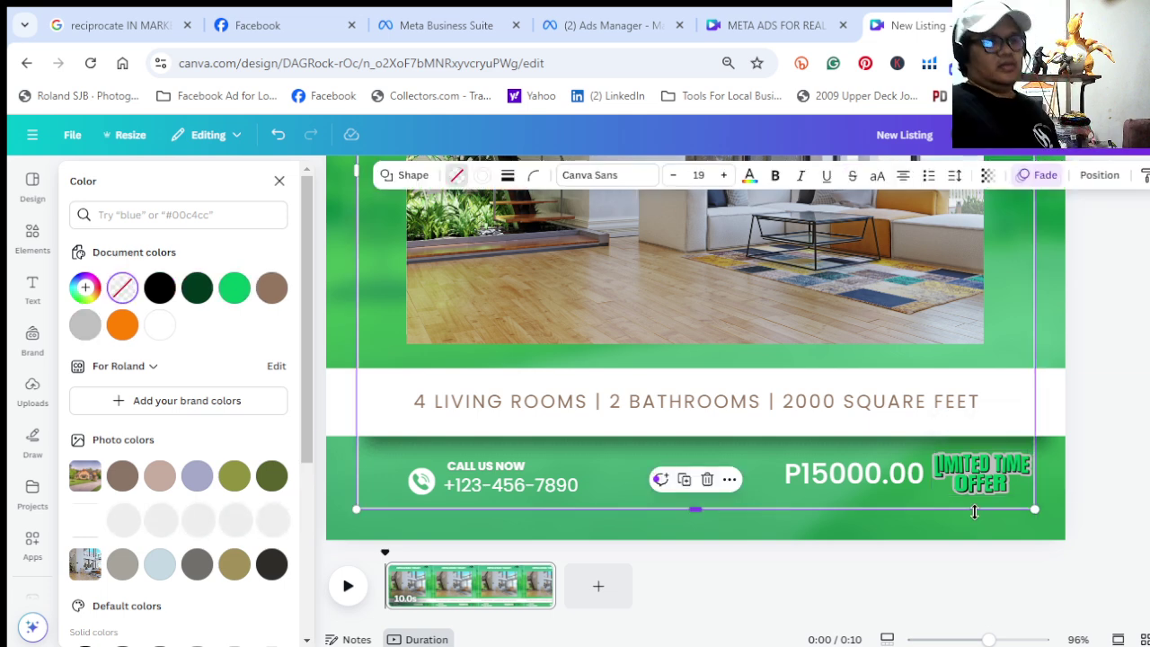
click(957, 540)
Change the font of the "OPEN HOUSE TODAY!" heading to League Spartan
scroll(768, 516, up, 5)
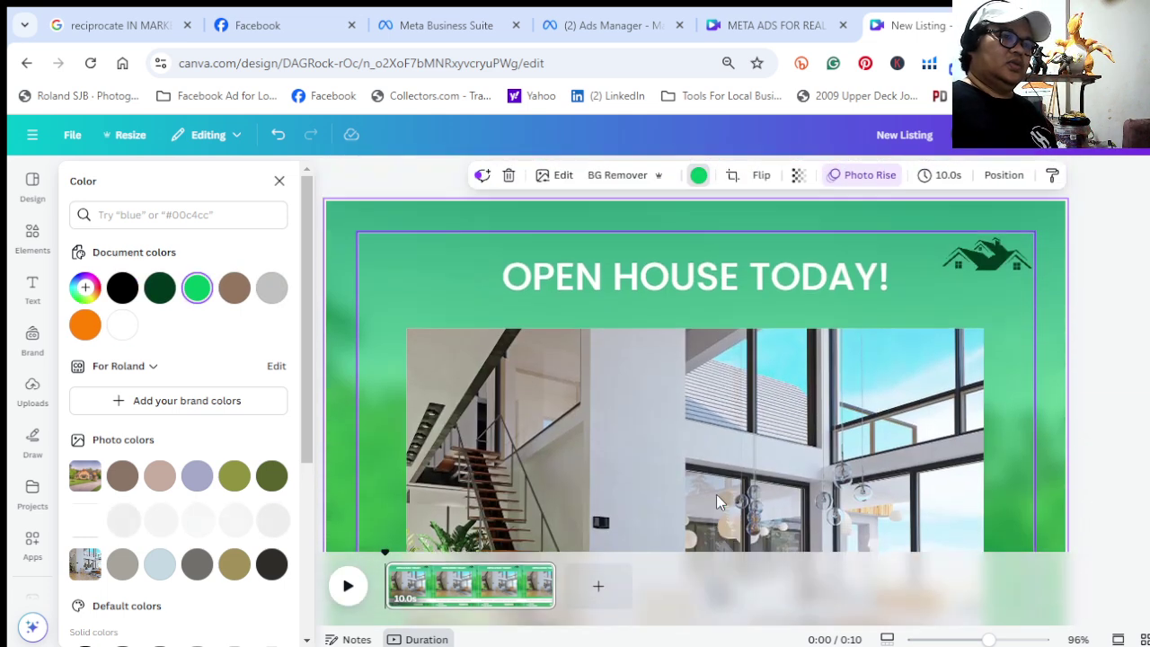
click(622, 284)
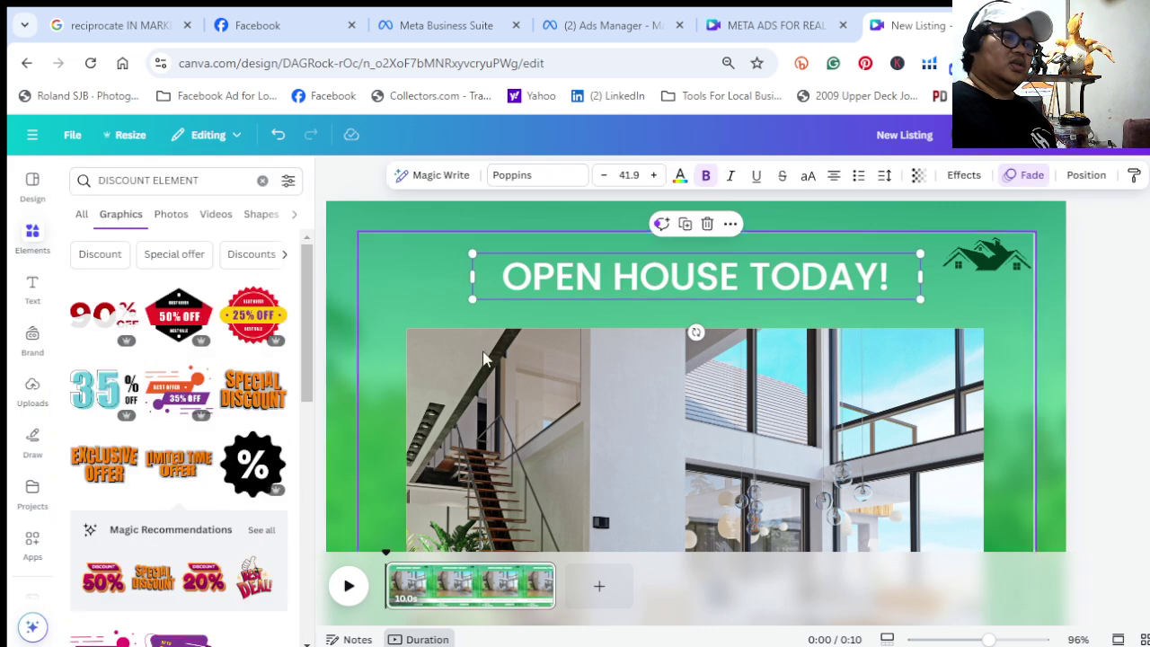
click(555, 179)
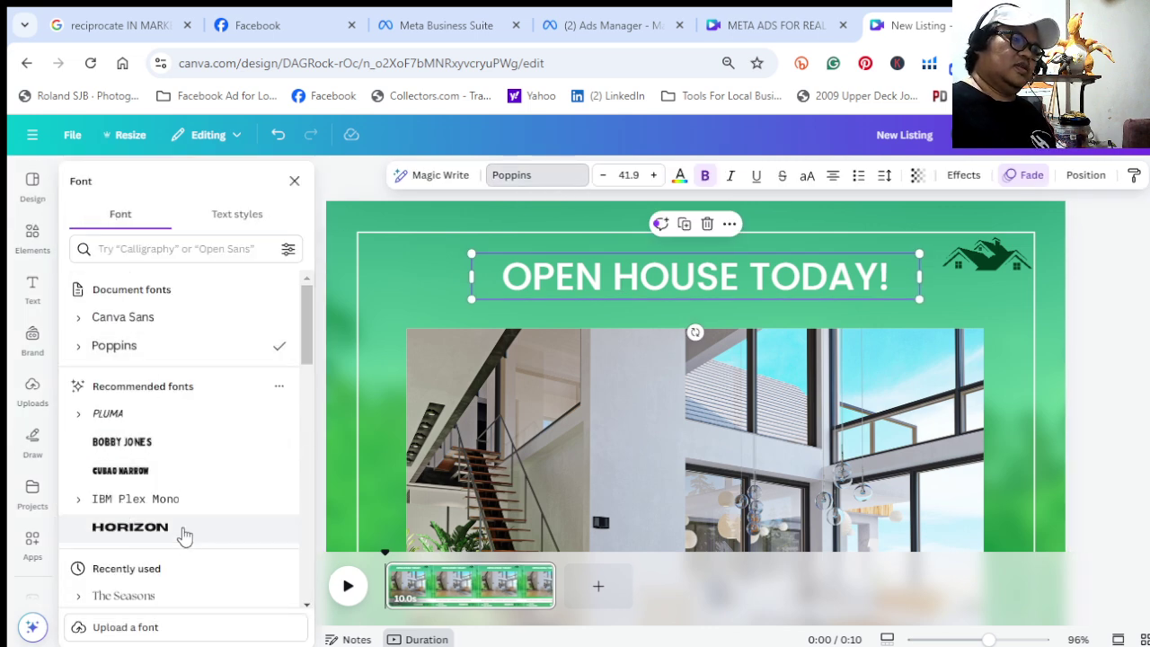
scroll(171, 476, down, 3)
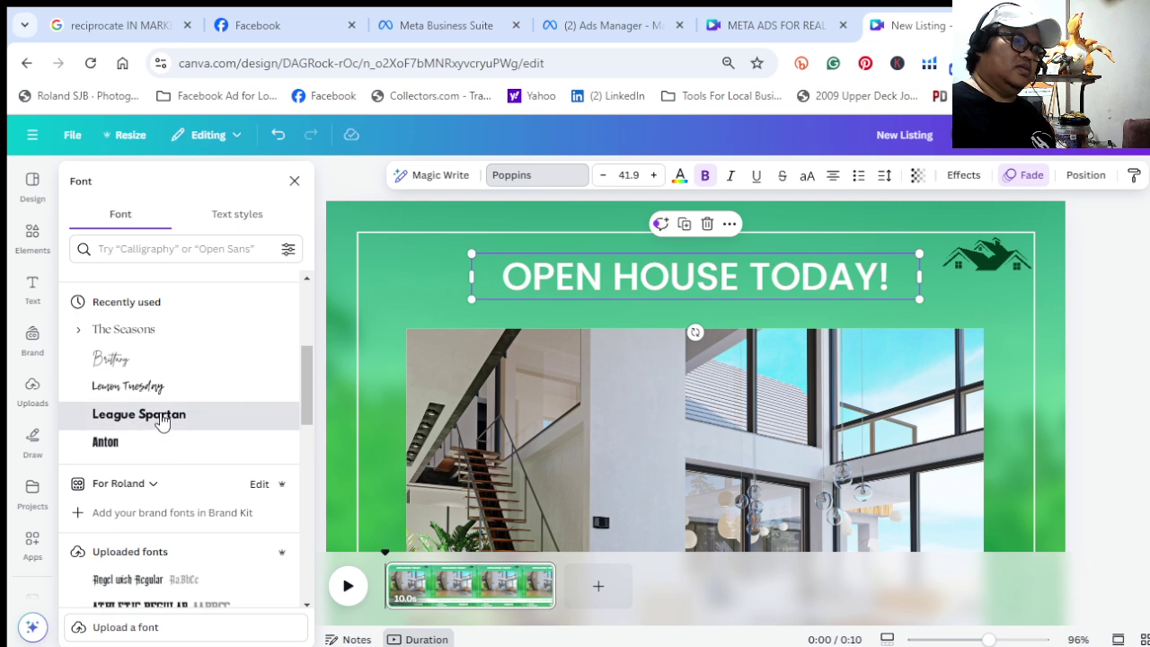
click(162, 418)
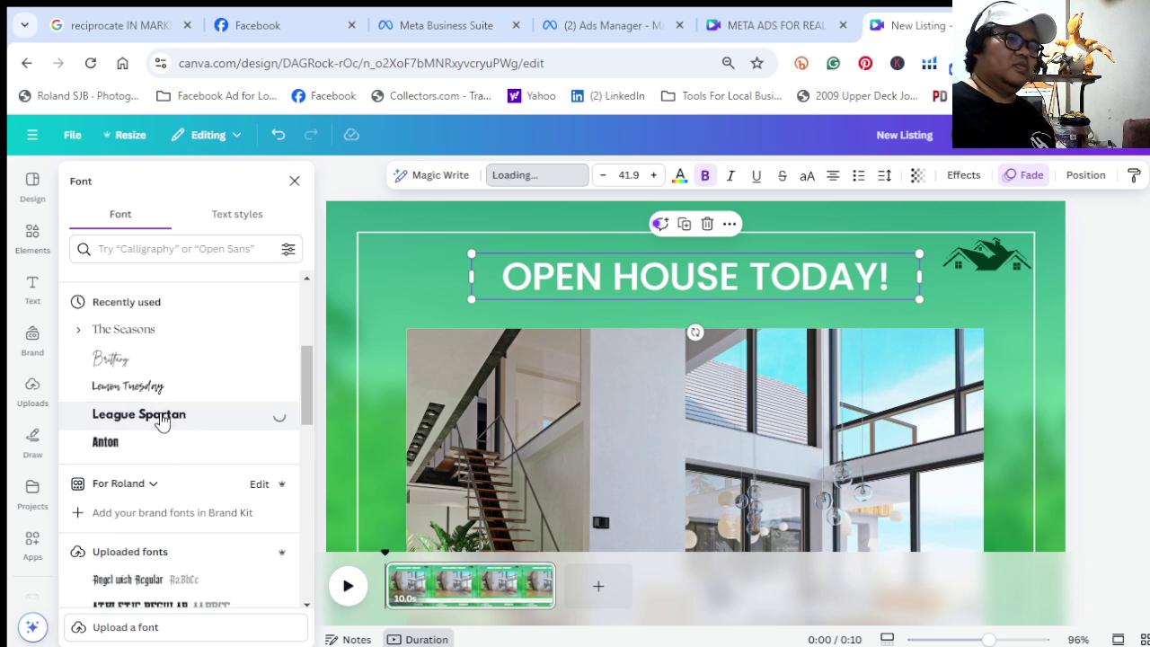
click(778, 307)
click(771, 283)
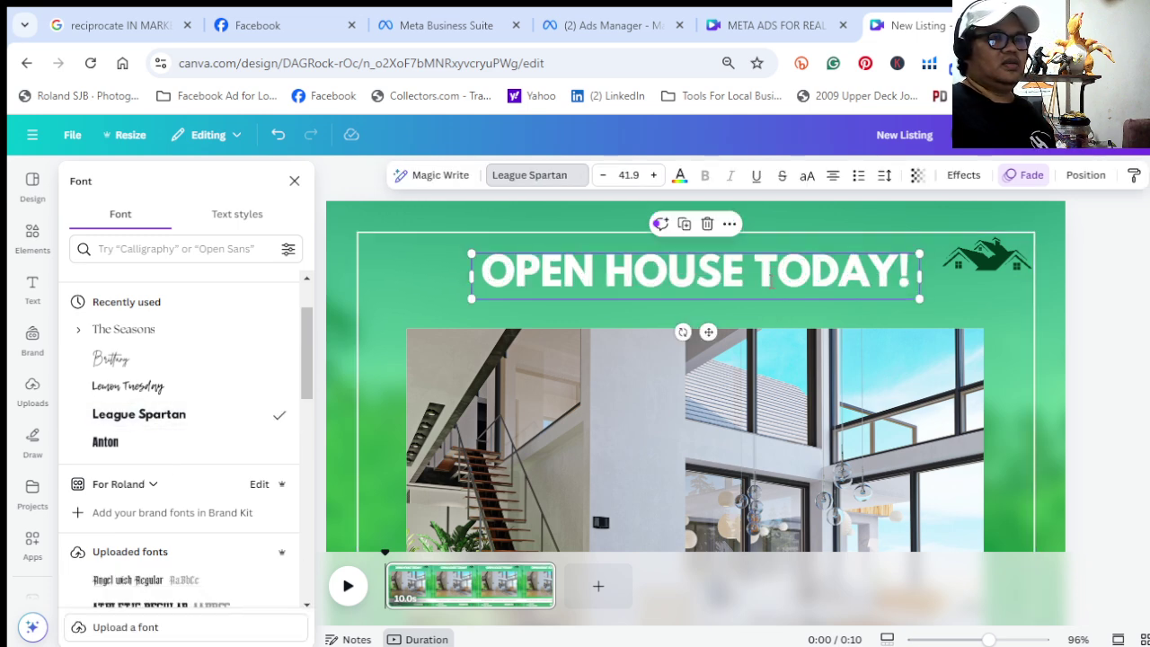
Apply a black Outline effect with a thickness of 121 to the "OPEN HOUSE TODAY!" heading
click(965, 178)
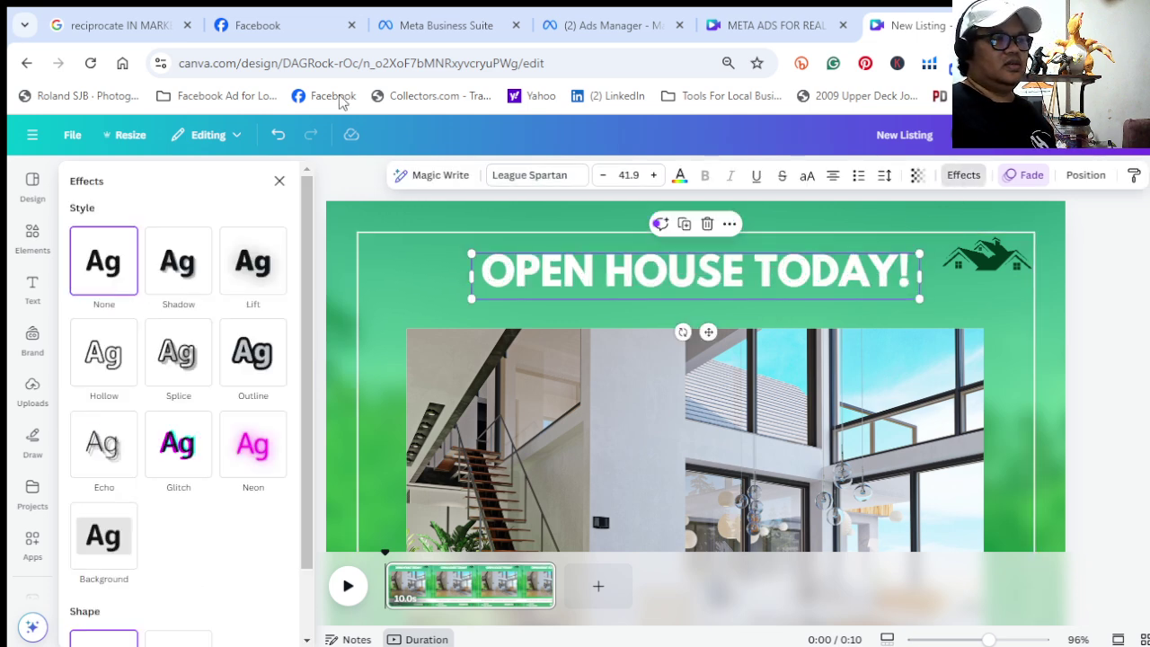
click(253, 366)
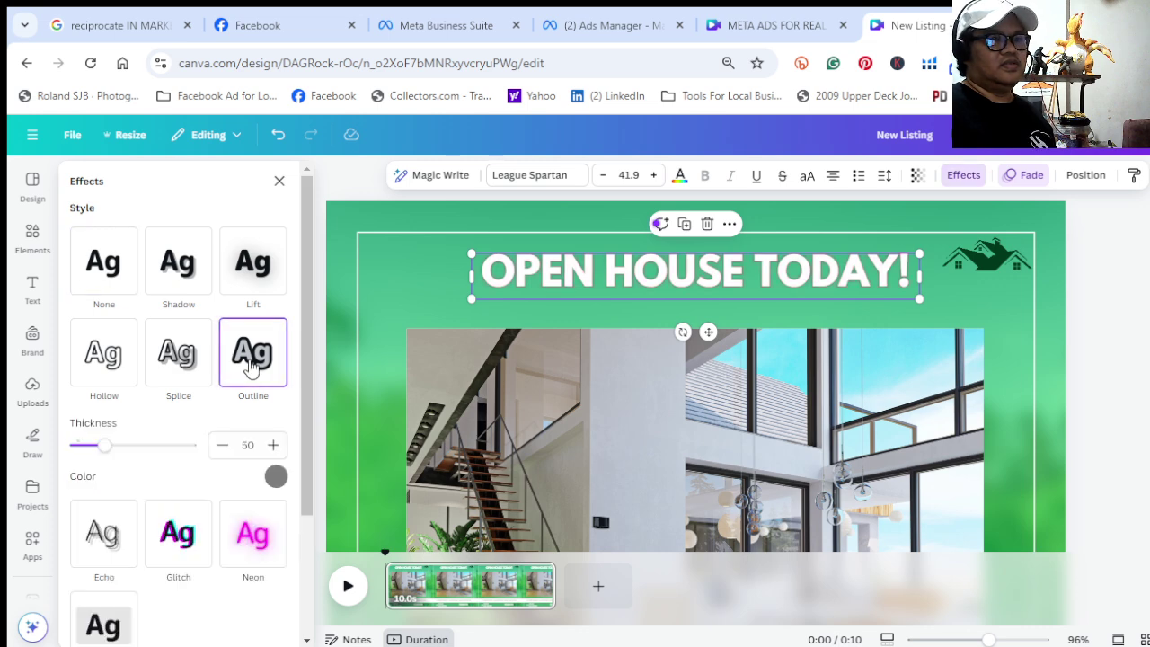
click(276, 478)
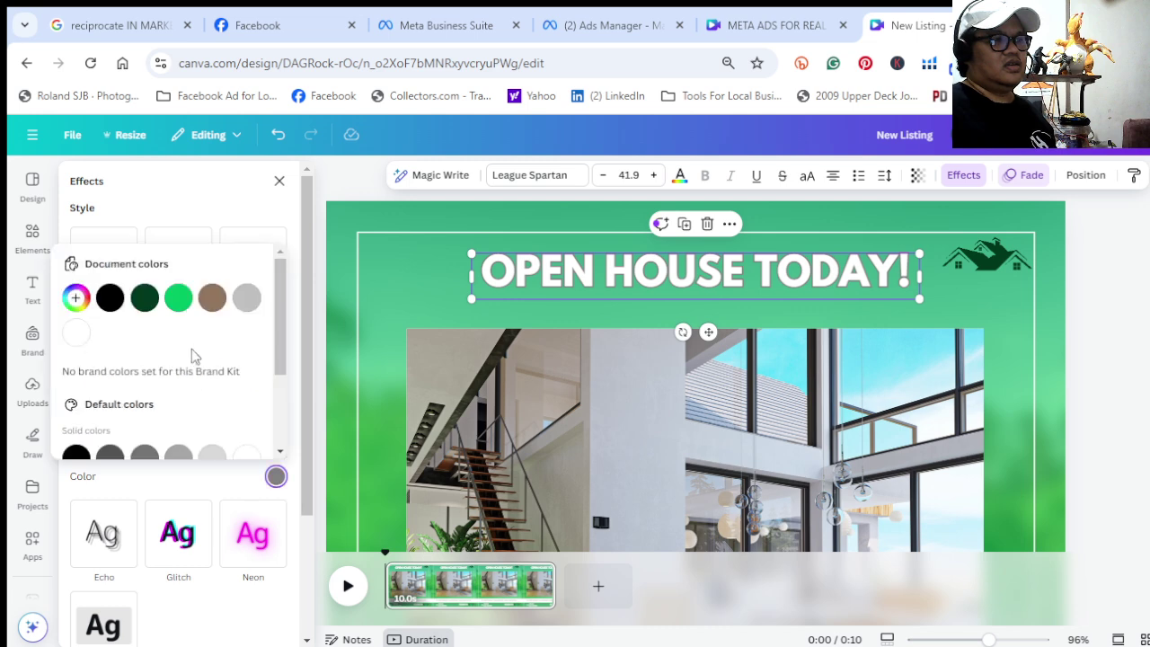
click(108, 298)
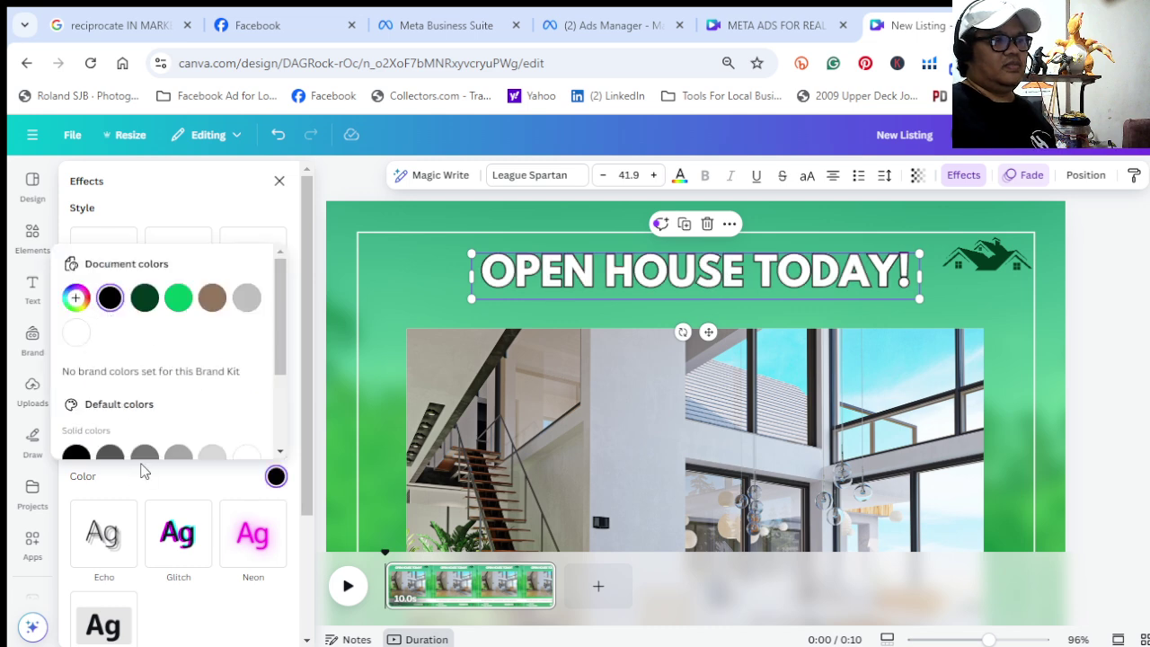
click(183, 182)
drag(102, 444, 149, 462)
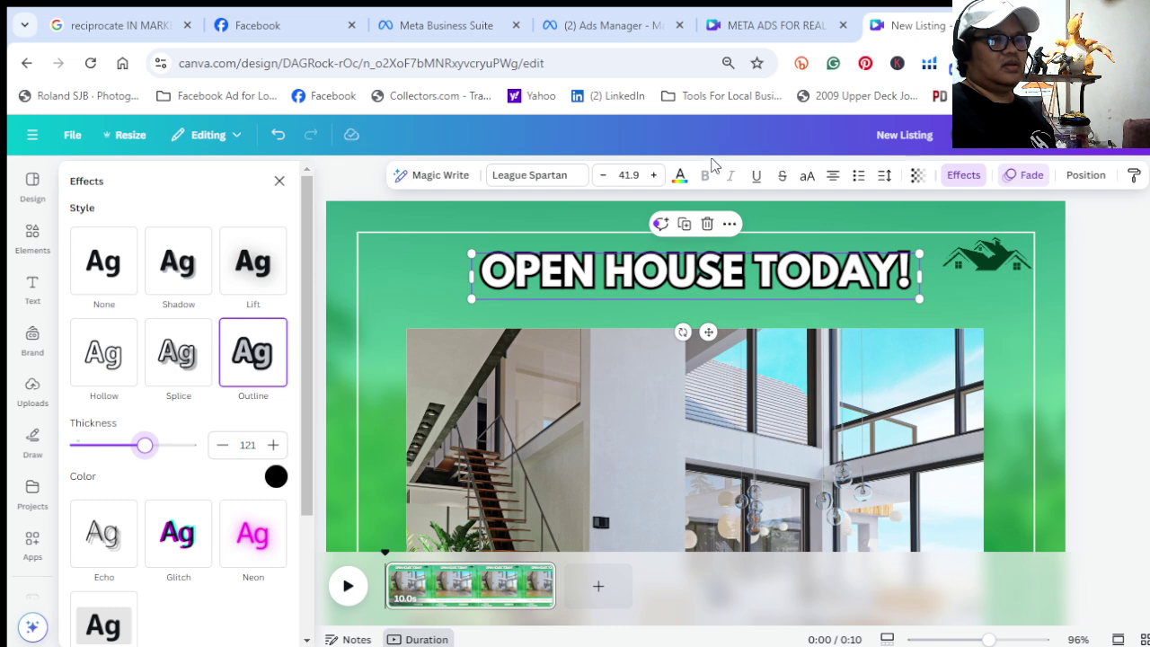
Recolor the "OPEN HOUSE TODAY!" heading text with the default light green #7ED957
click(679, 175)
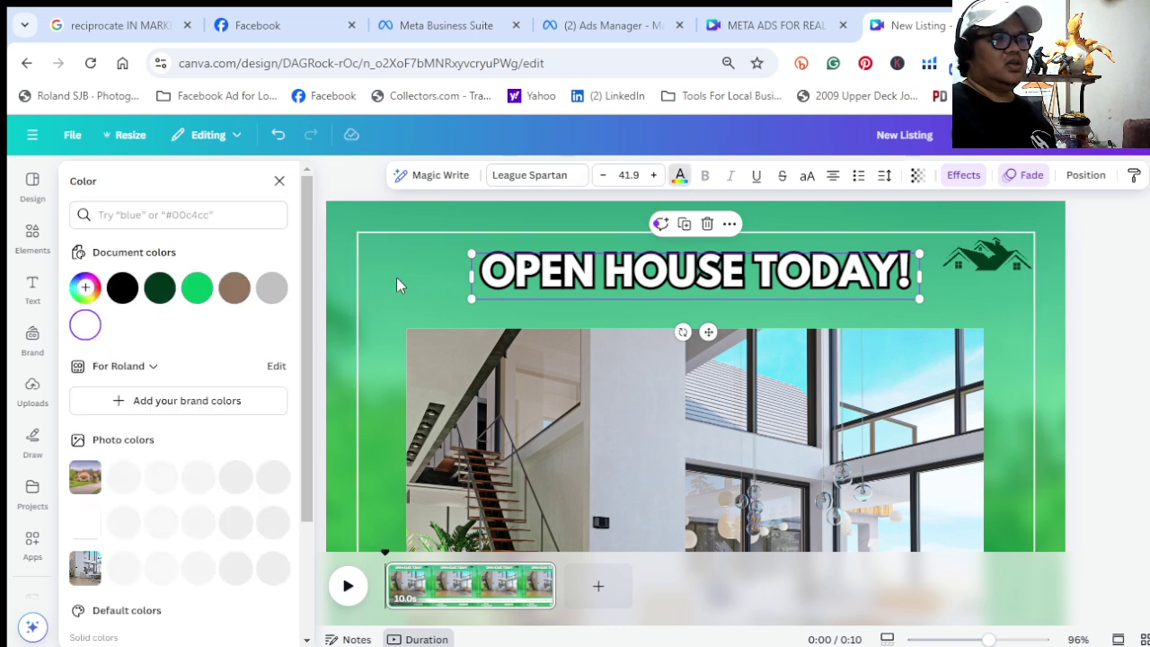
click(197, 289)
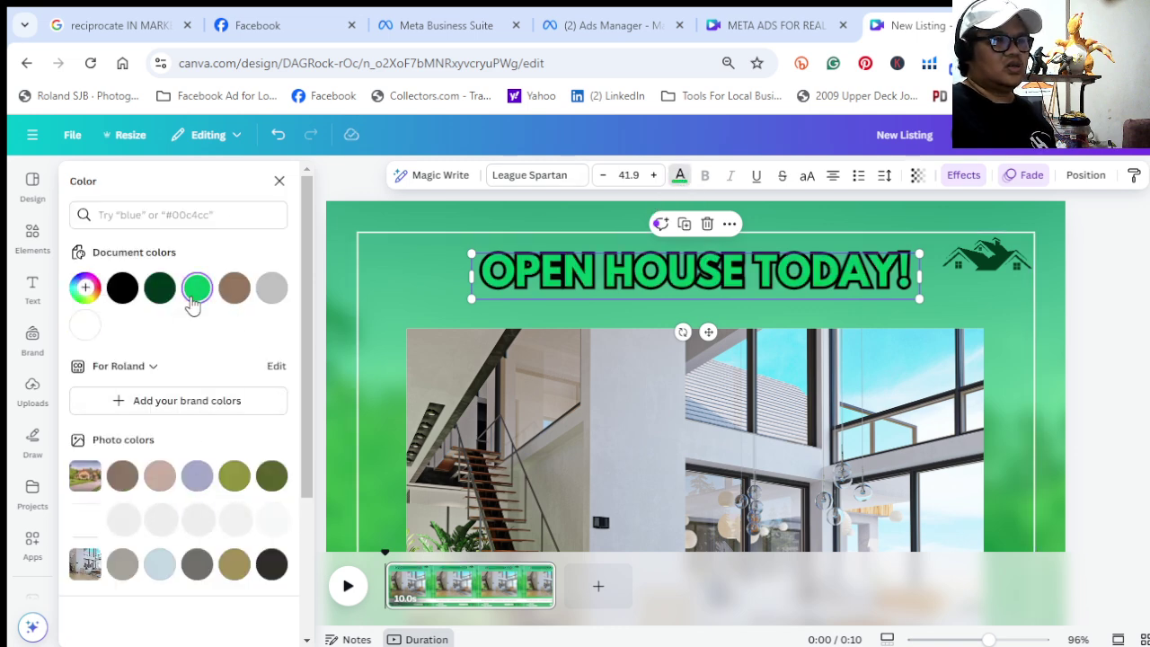
scroll(197, 368, down, 5)
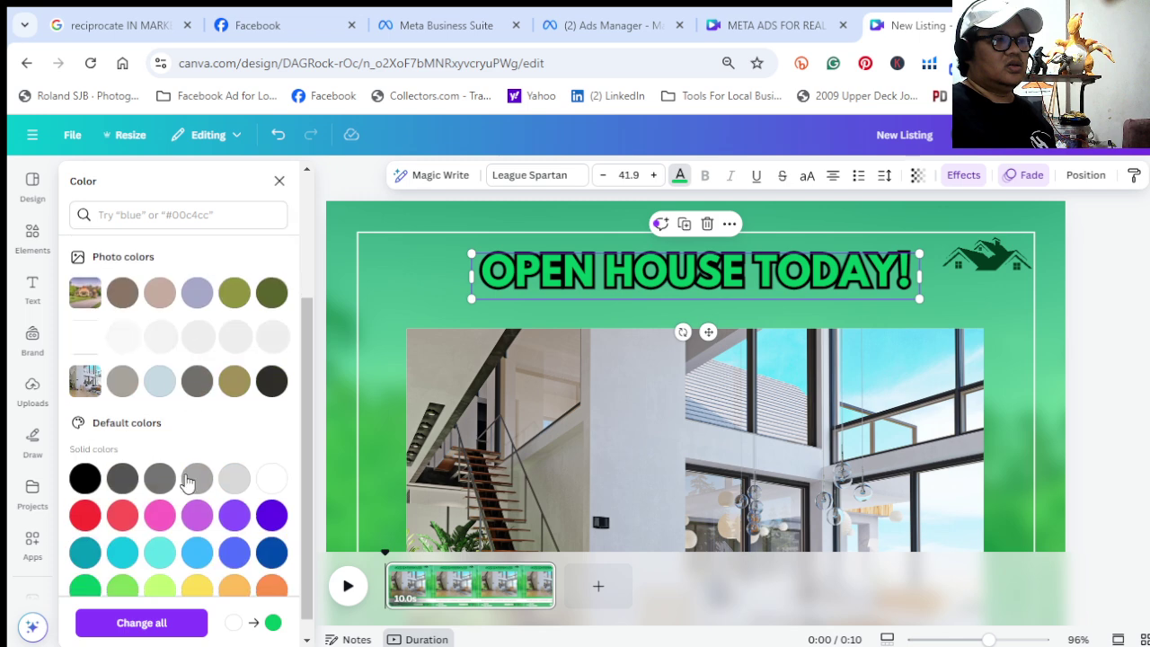
click(160, 566)
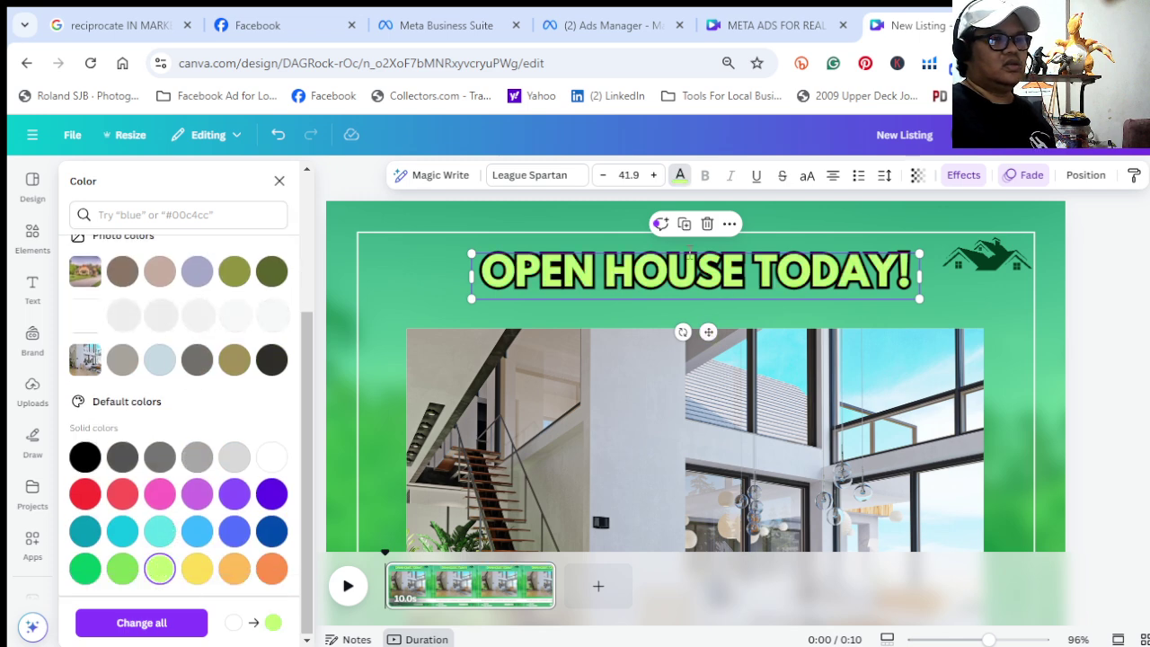
click(123, 568)
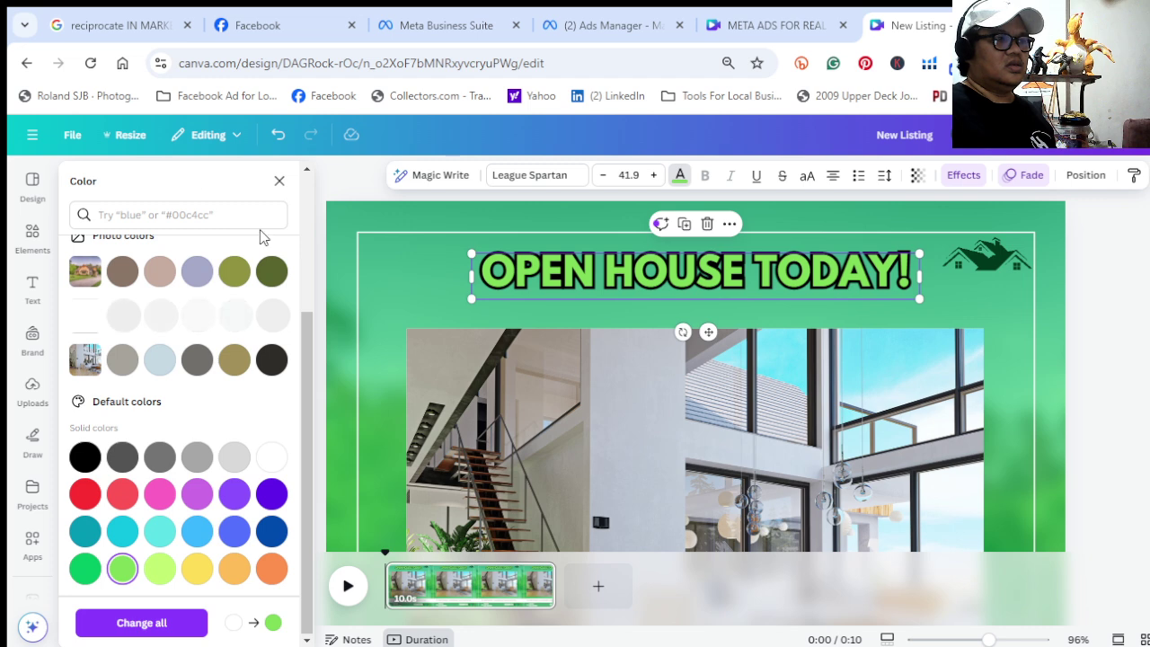
click(367, 273)
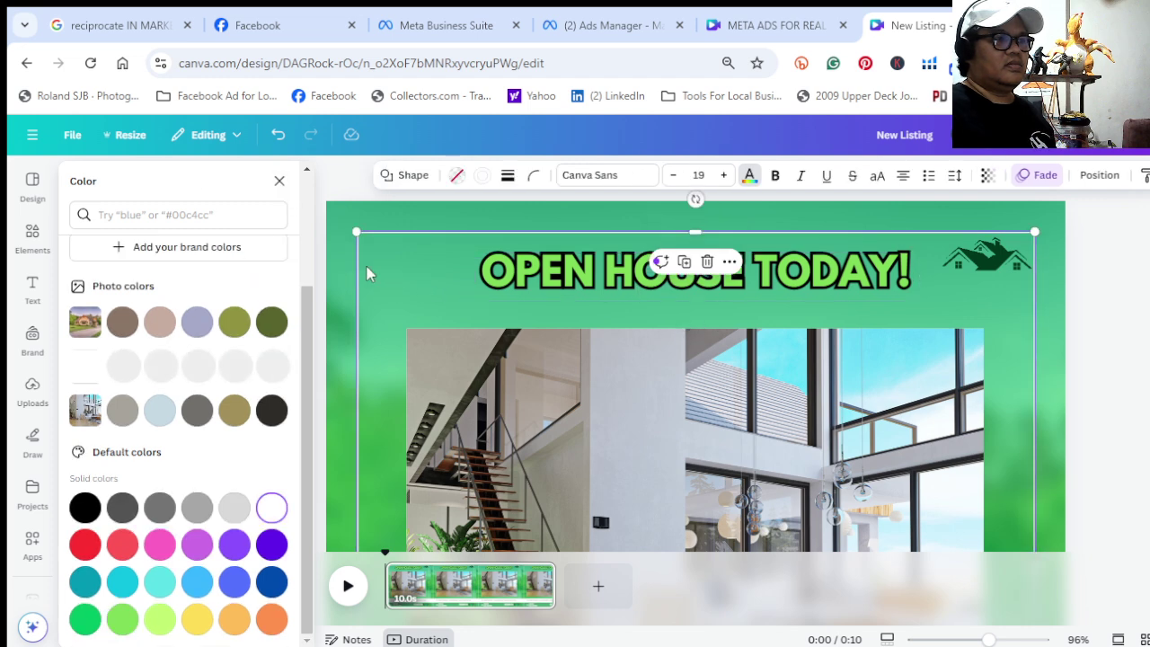
Fine-tune the heading's green text color to the more vivid #72EE3C
click(482, 274)
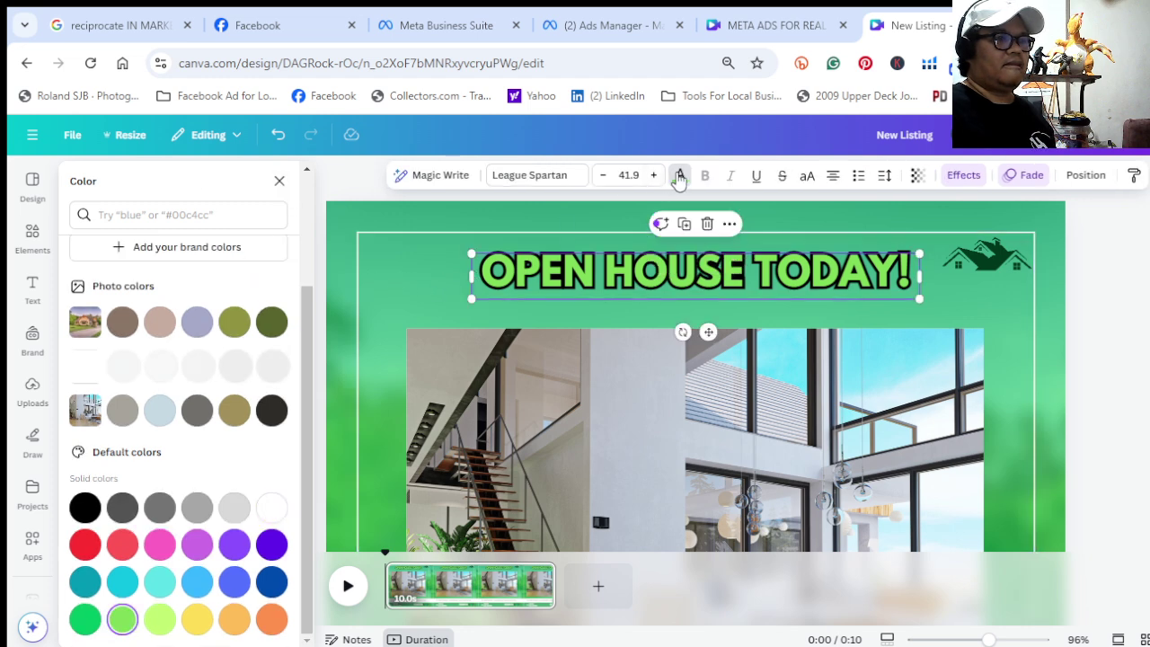
click(679, 176)
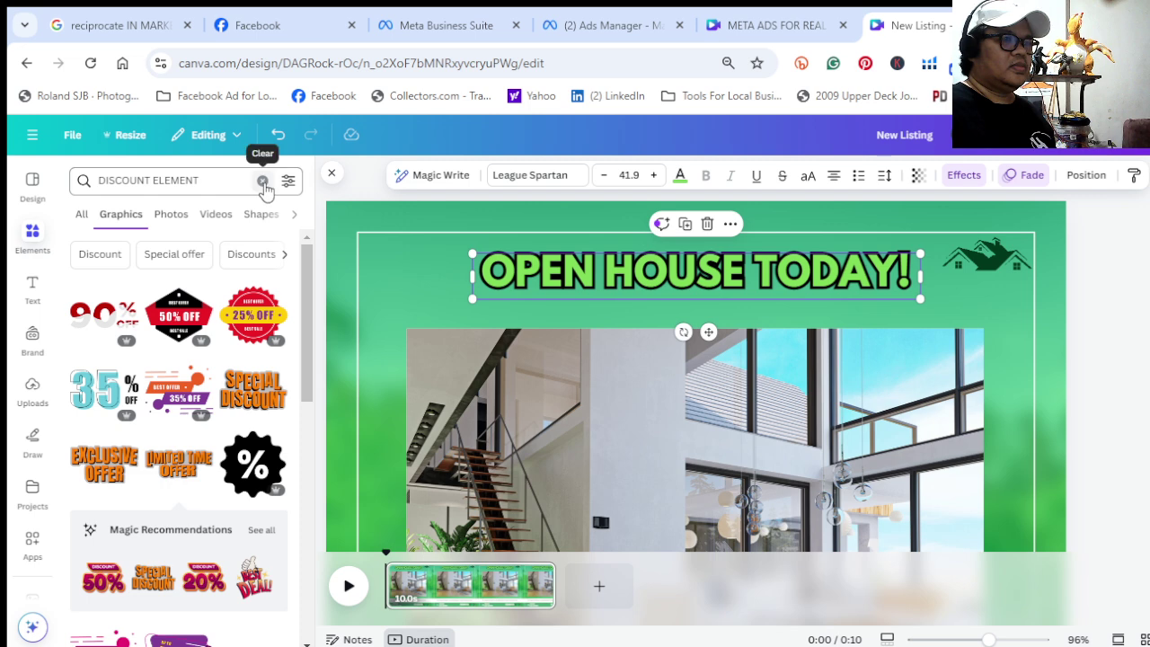
click(262, 181)
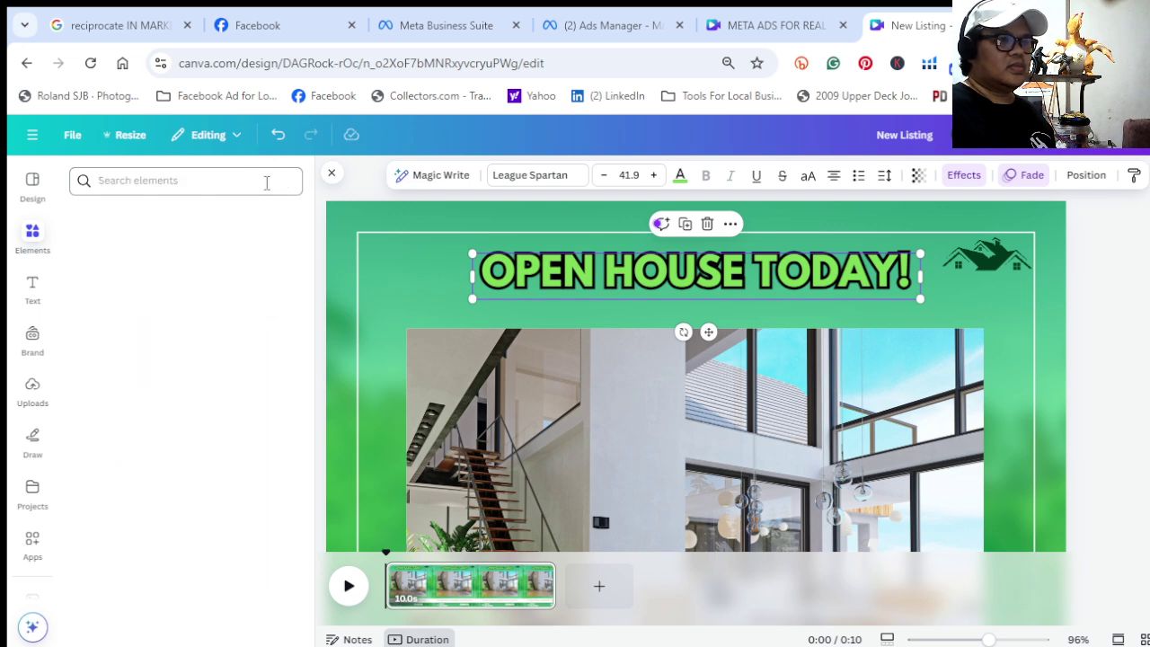
click(680, 176)
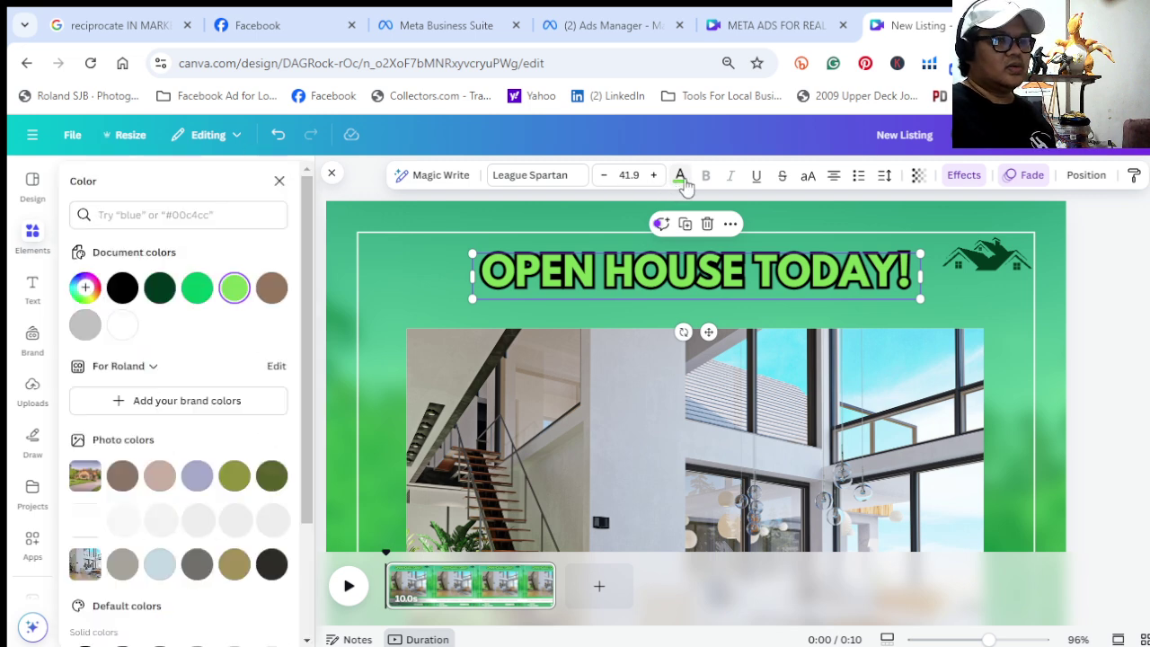
click(234, 289)
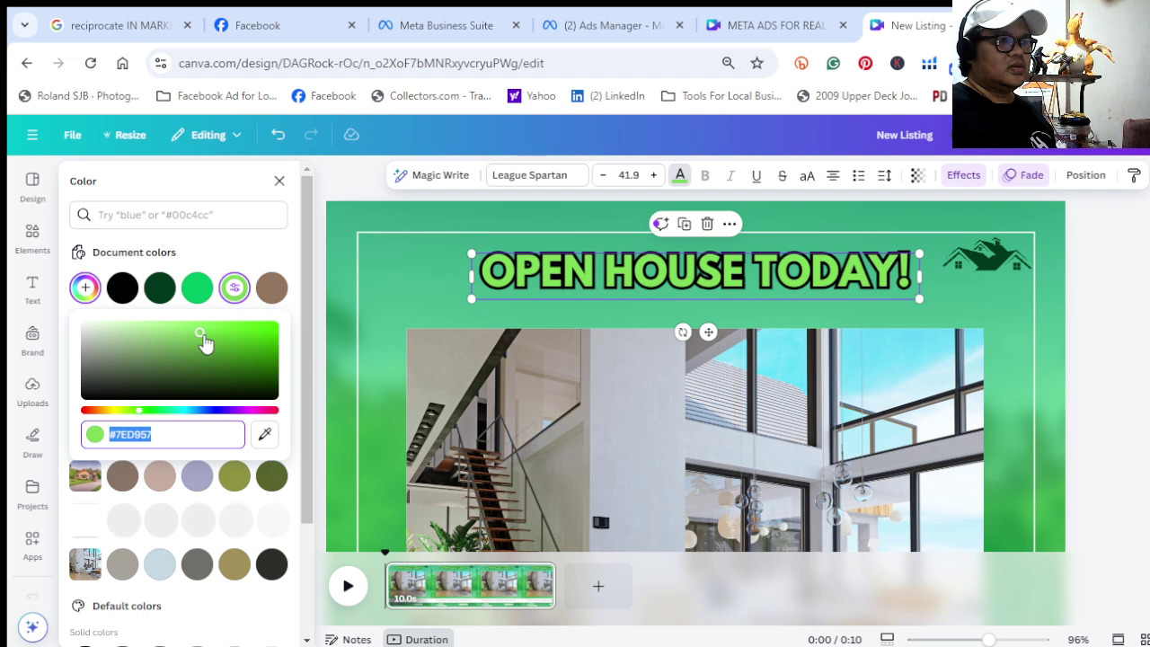
drag(201, 334, 229, 325)
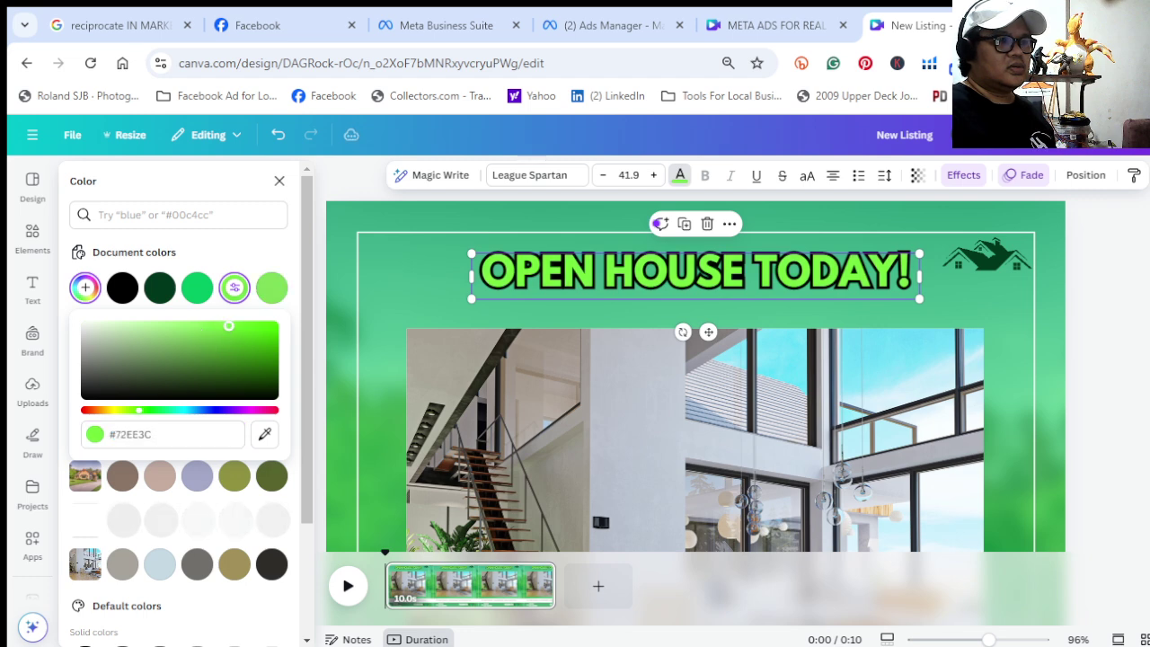
click(715, 443)
Recolor the phone icon beside the contact number with the vivid light green document color used for the heading
scroll(715, 443, down, 5)
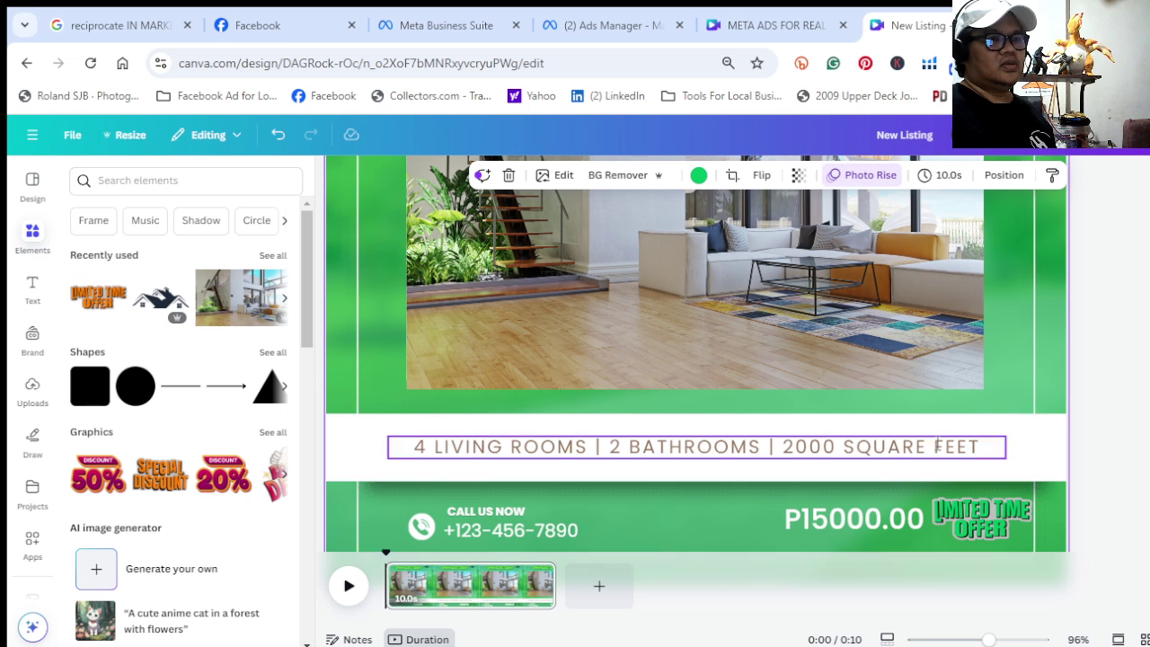
scroll(628, 446, down, 1)
click(430, 484)
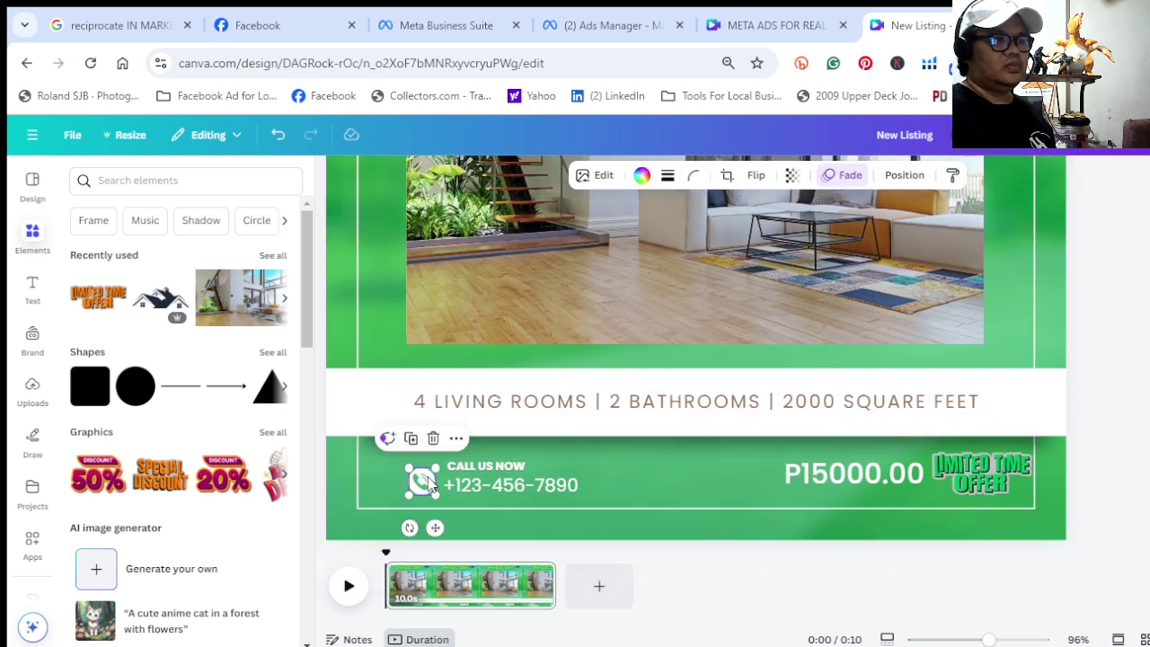
drag(433, 485, 425, 483)
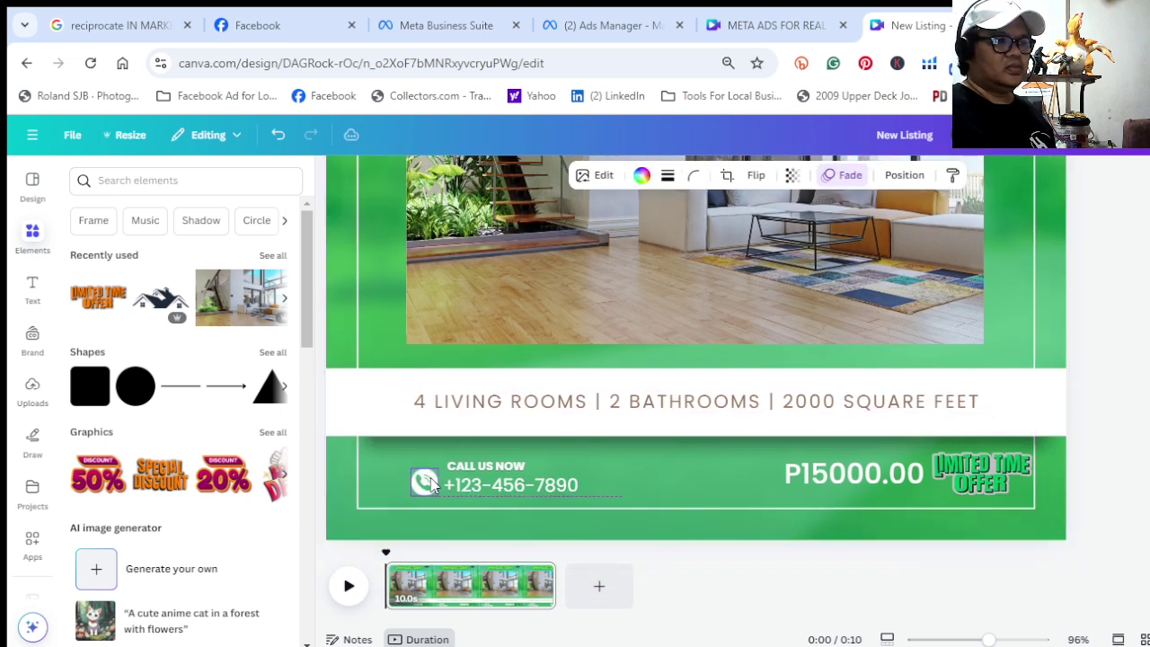
click(282, 145)
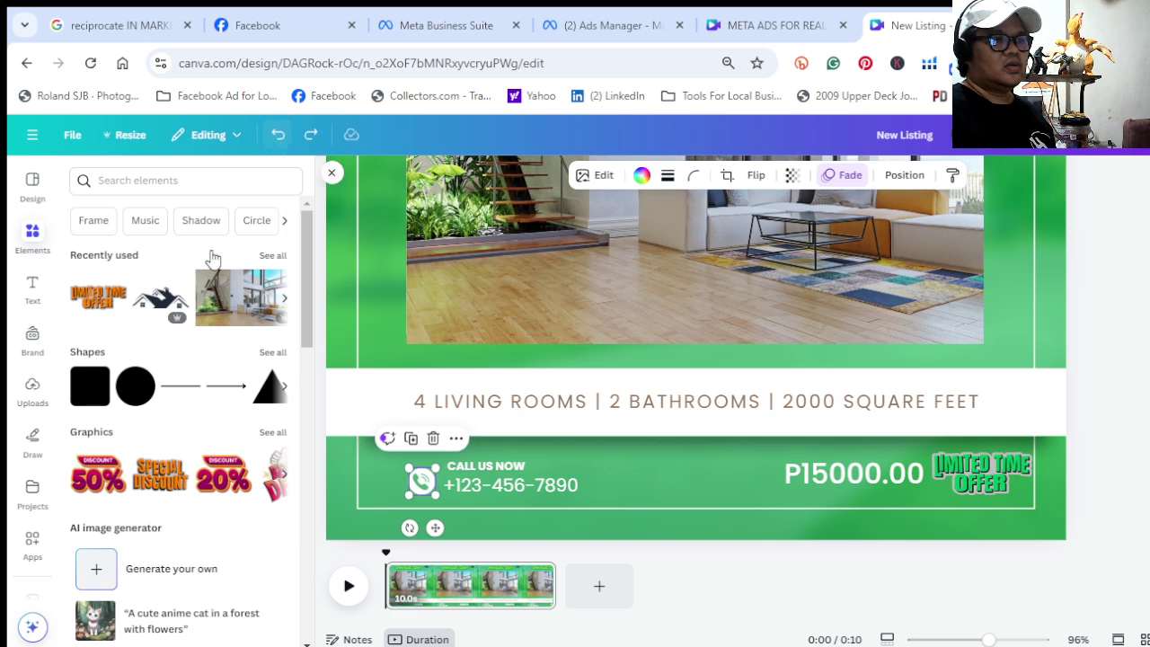
click(645, 185)
click(197, 289)
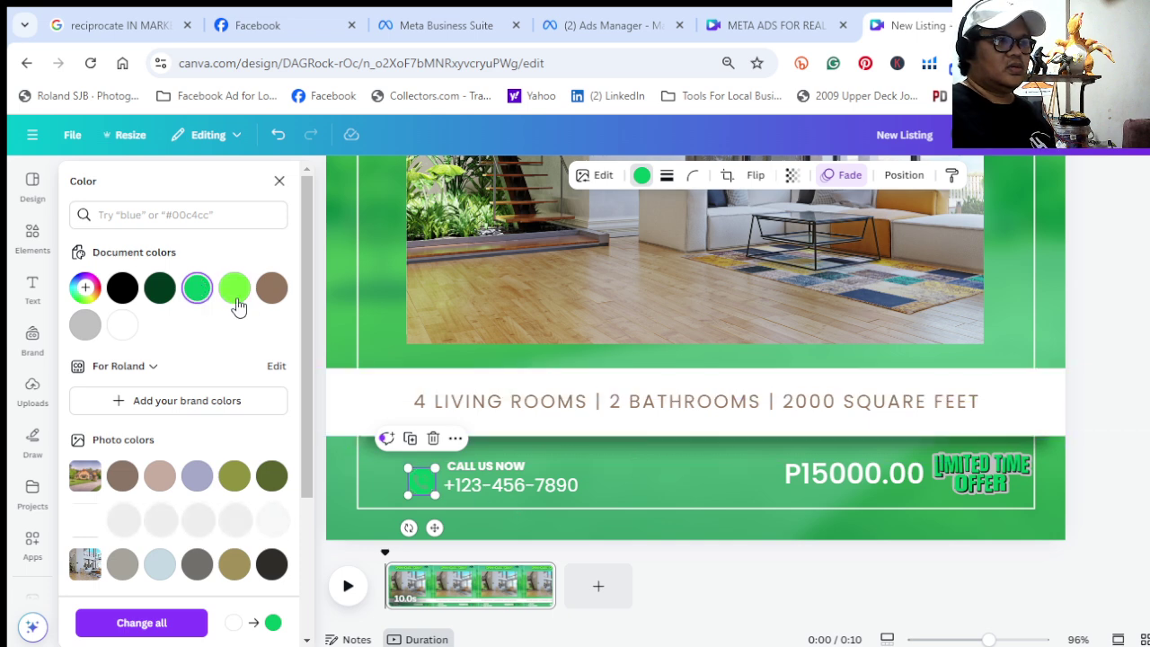
click(232, 294)
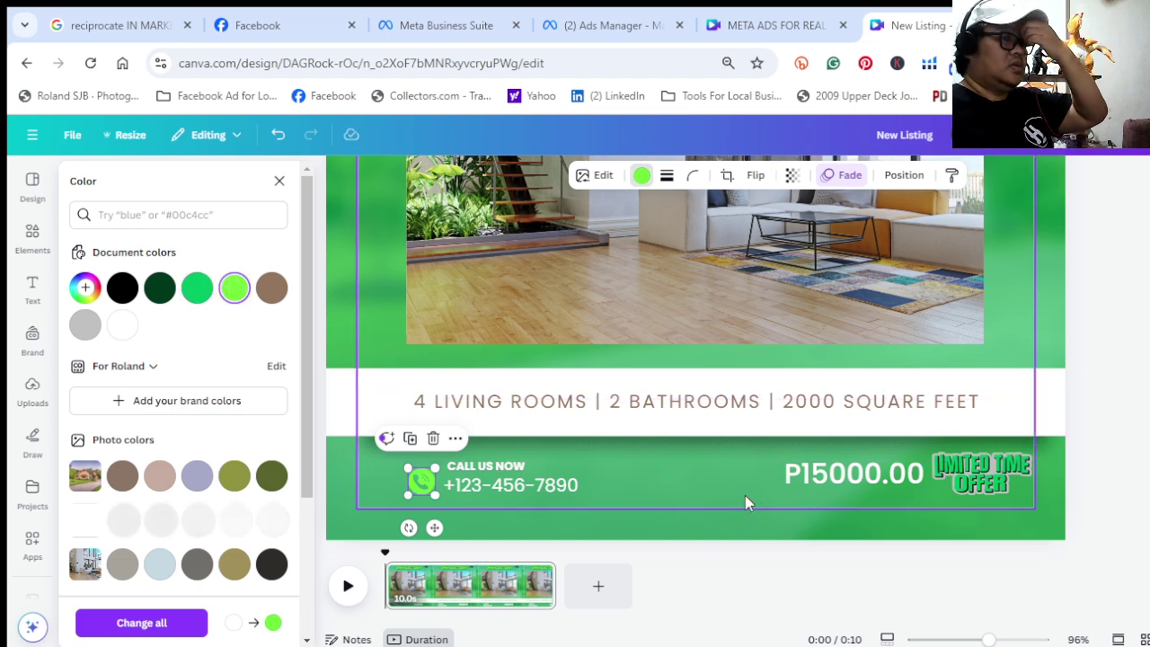
Move the "P15000.00" price text slightly up and away from the limited-time offer graphic
click(812, 474)
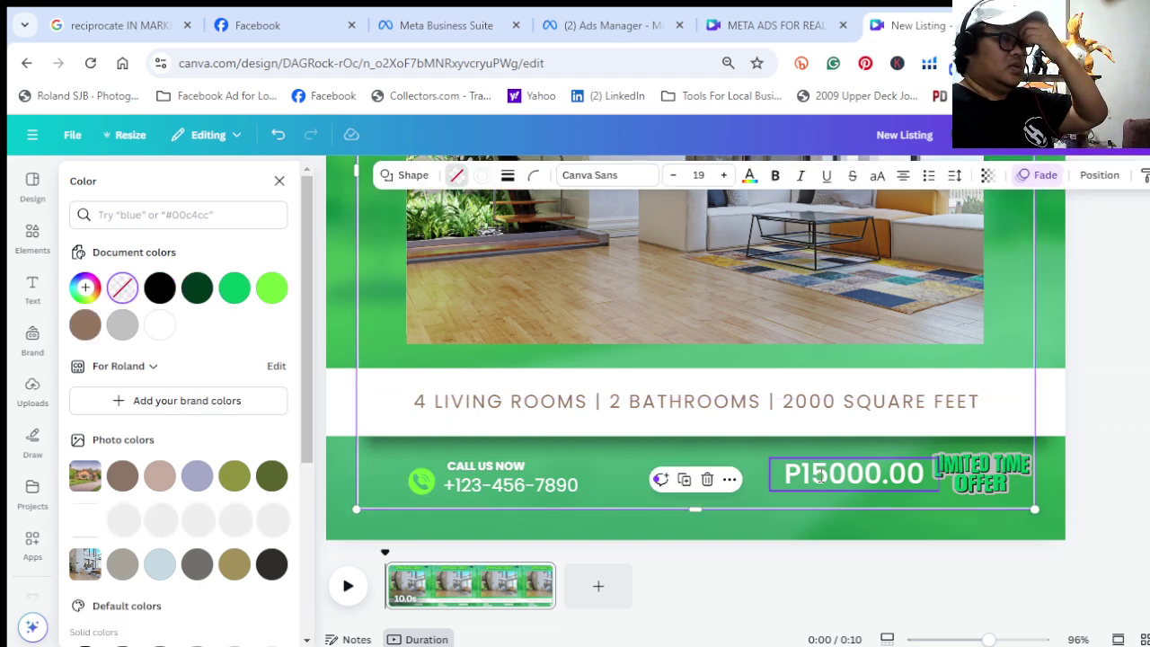
click(813, 475)
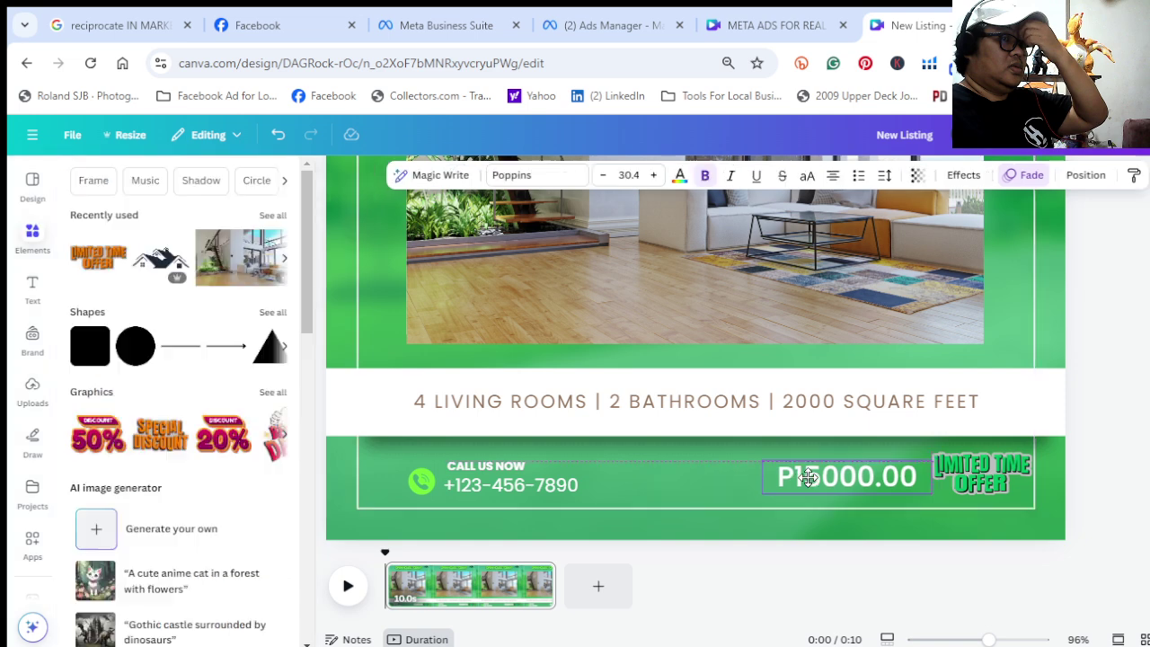
drag(812, 474, 810, 471)
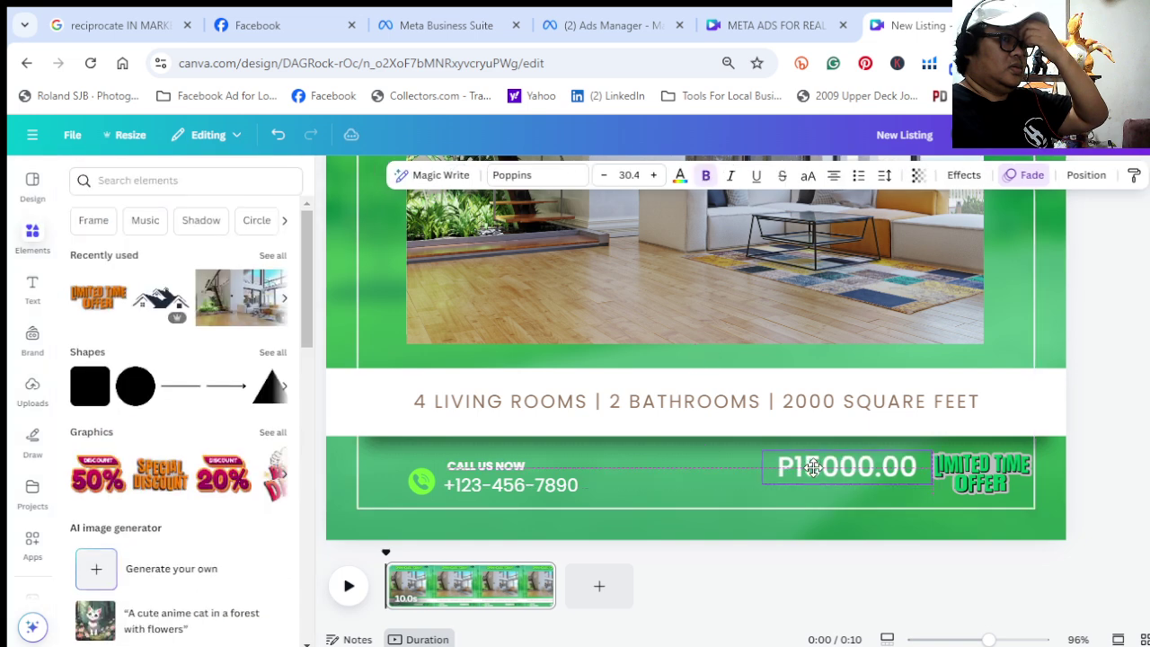
click(819, 497)
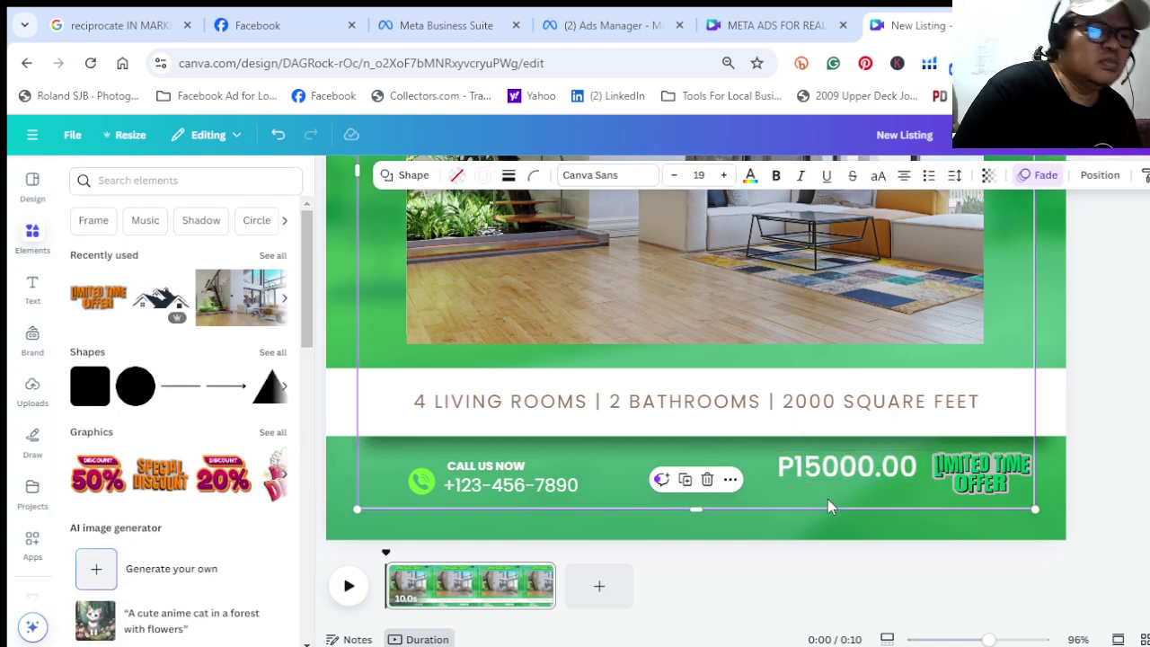
click(813, 470)
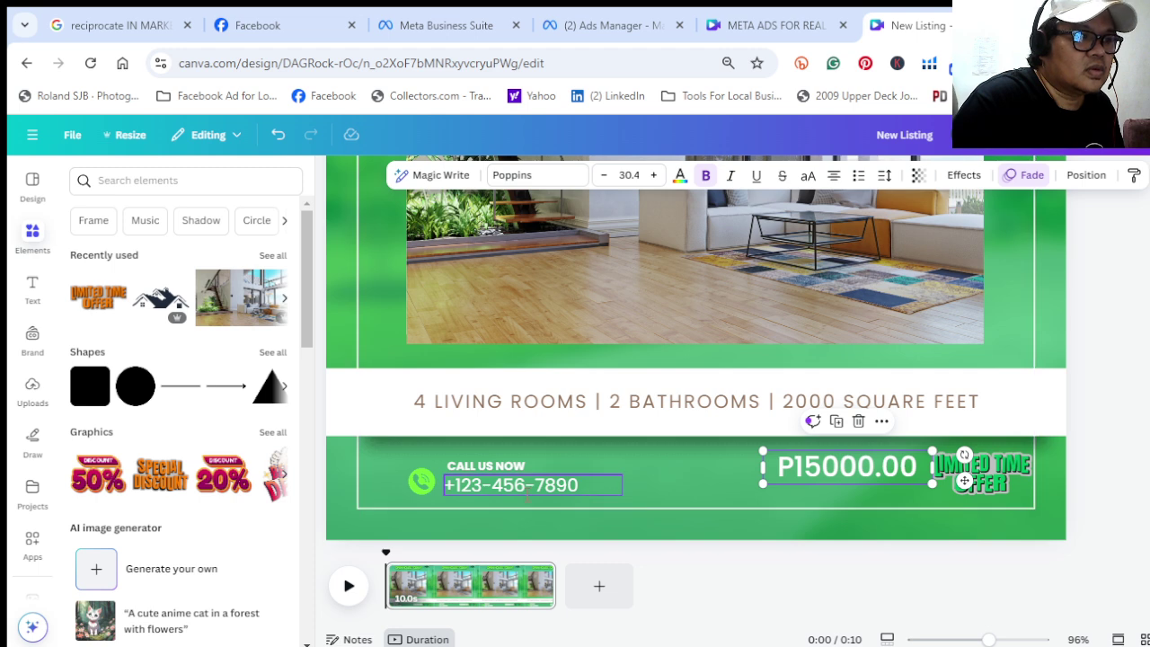
Duplicate the phone number text, place the copy beneath the price, and replace its text with "DISCOUNT DEPOSIT"
click(538, 485)
drag(549, 475, 558, 486)
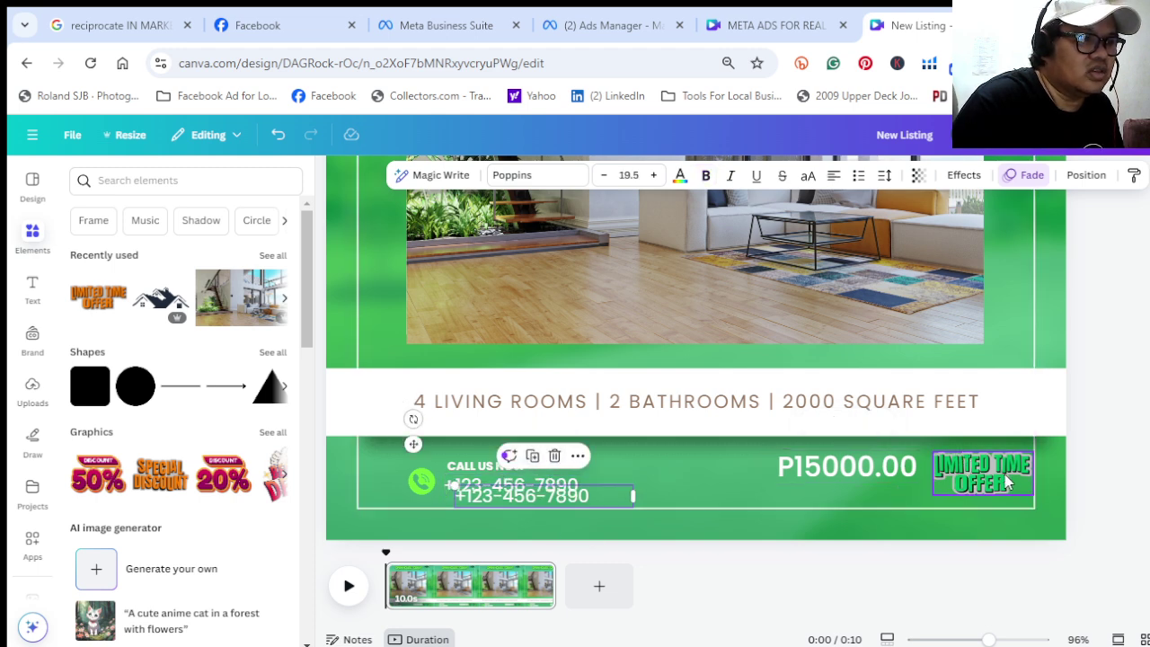
drag(413, 443, 737, 441)
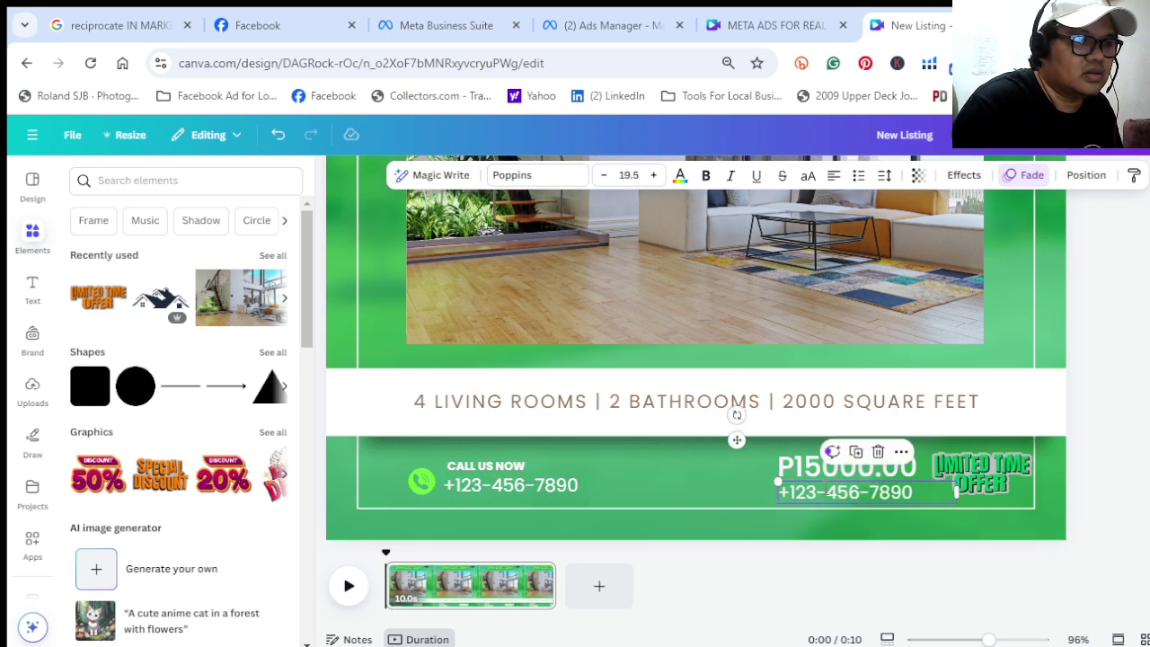
key(Return)
text(DISCOUNT DEPOSIT)
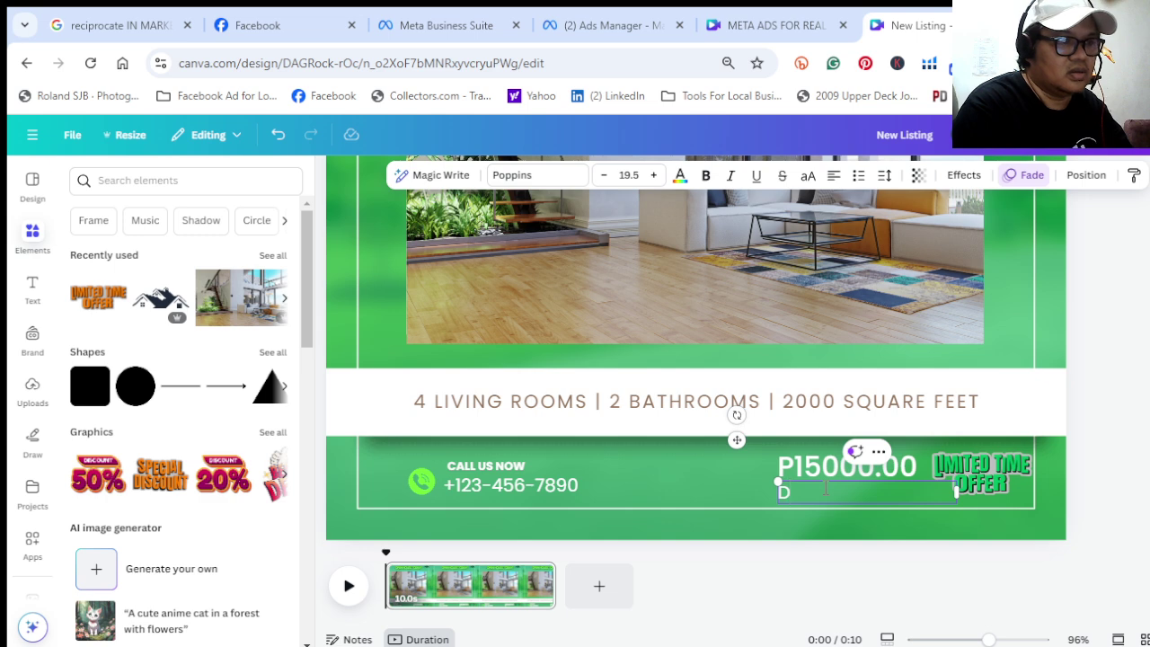
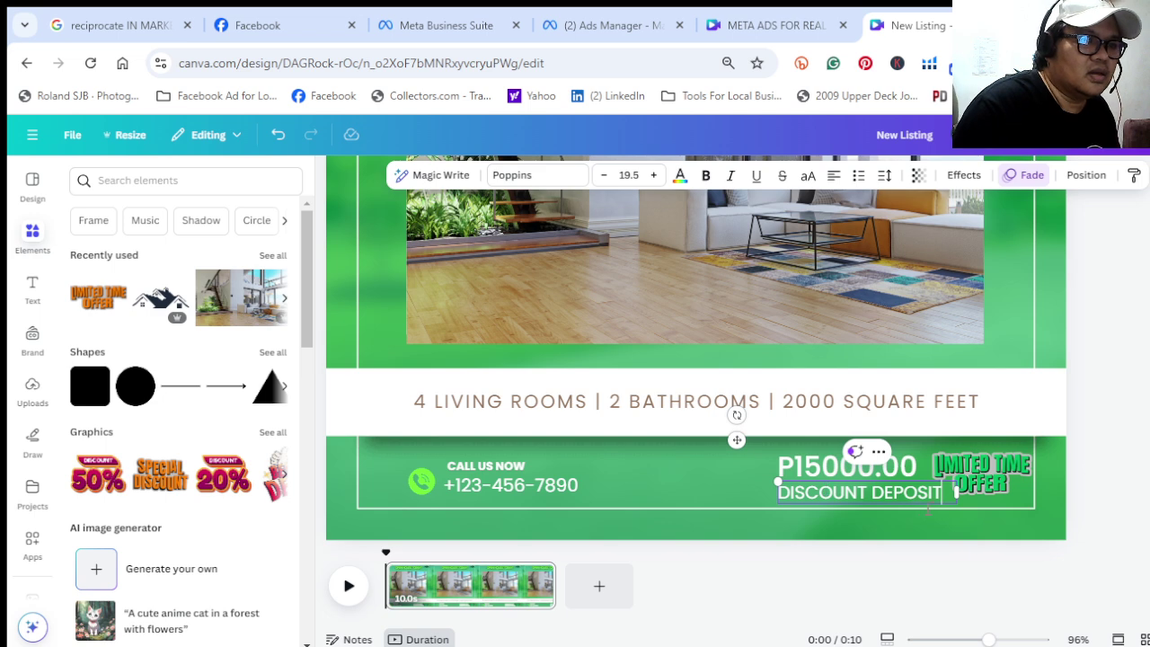
Reduce the font size of the "DISCOUNT DEPOSIT" text to 16.5
click(728, 488)
click(797, 485)
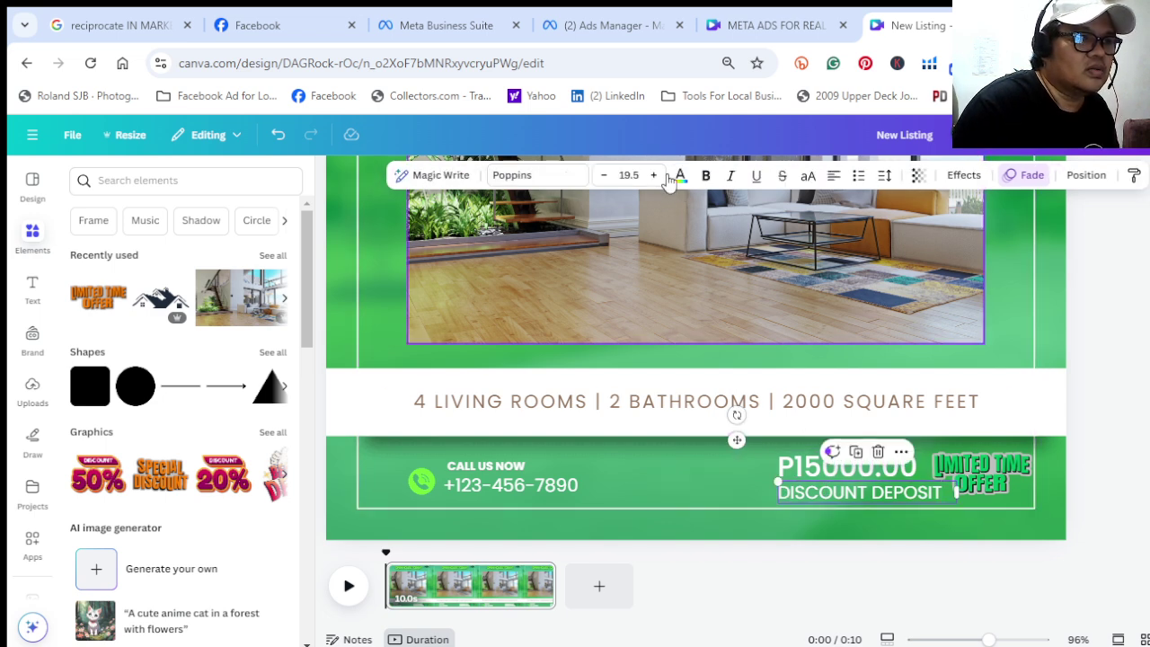
click(604, 175)
click(604, 175)
click(604, 176)
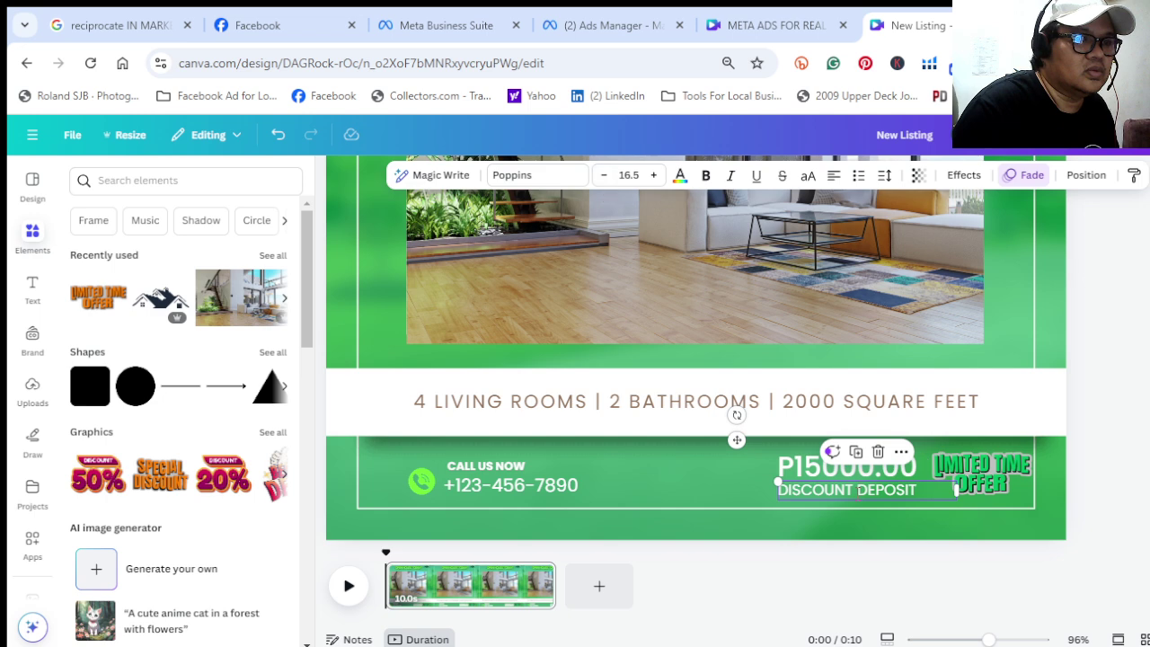
click(750, 486)
click(847, 495)
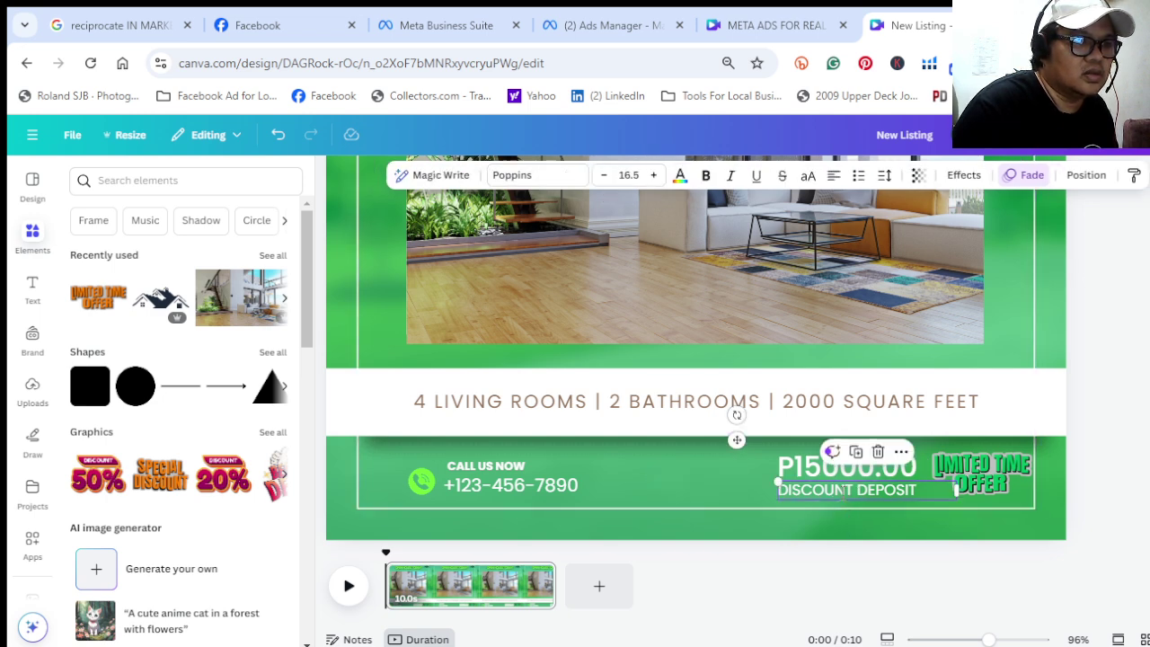
click(706, 487)
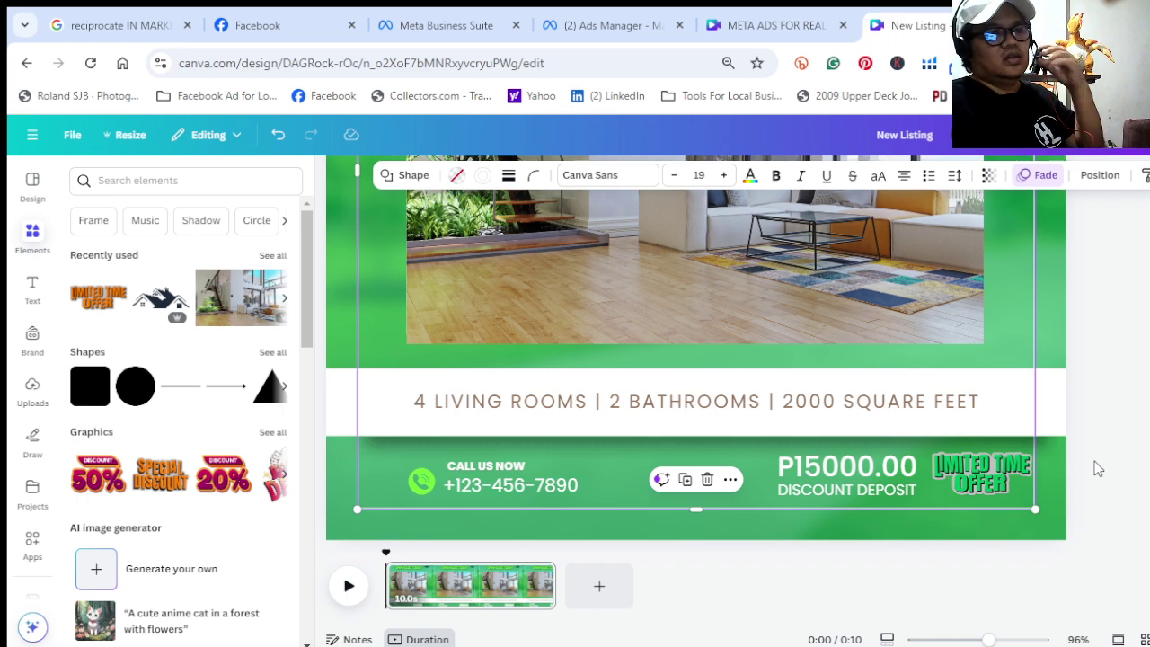
Preview the open house ad's animation in full screen and return to the editor
scroll(1092, 468, up, 2)
scroll(1090, 467, down, 2)
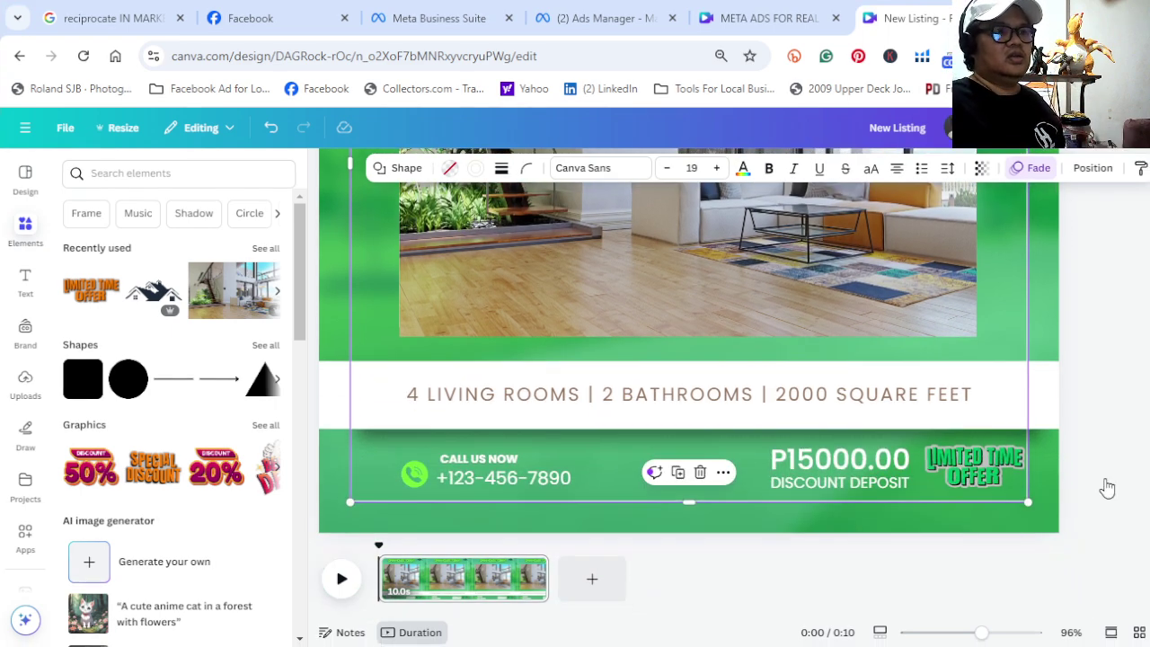
key(ctrl+alt+p)
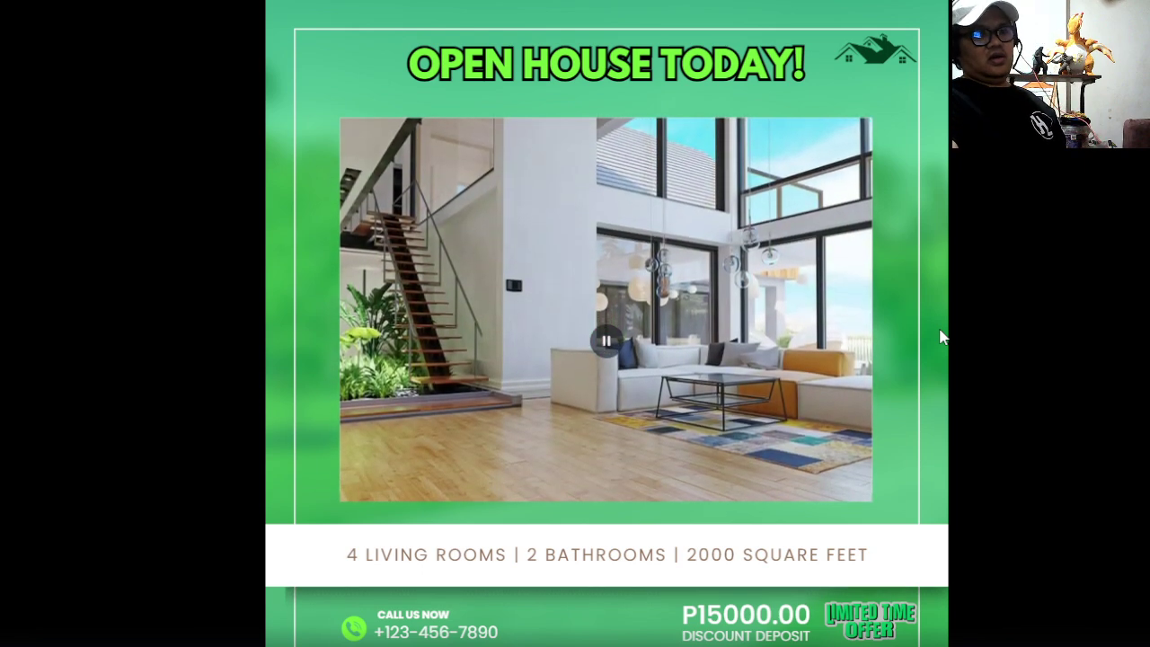
key(Escape)
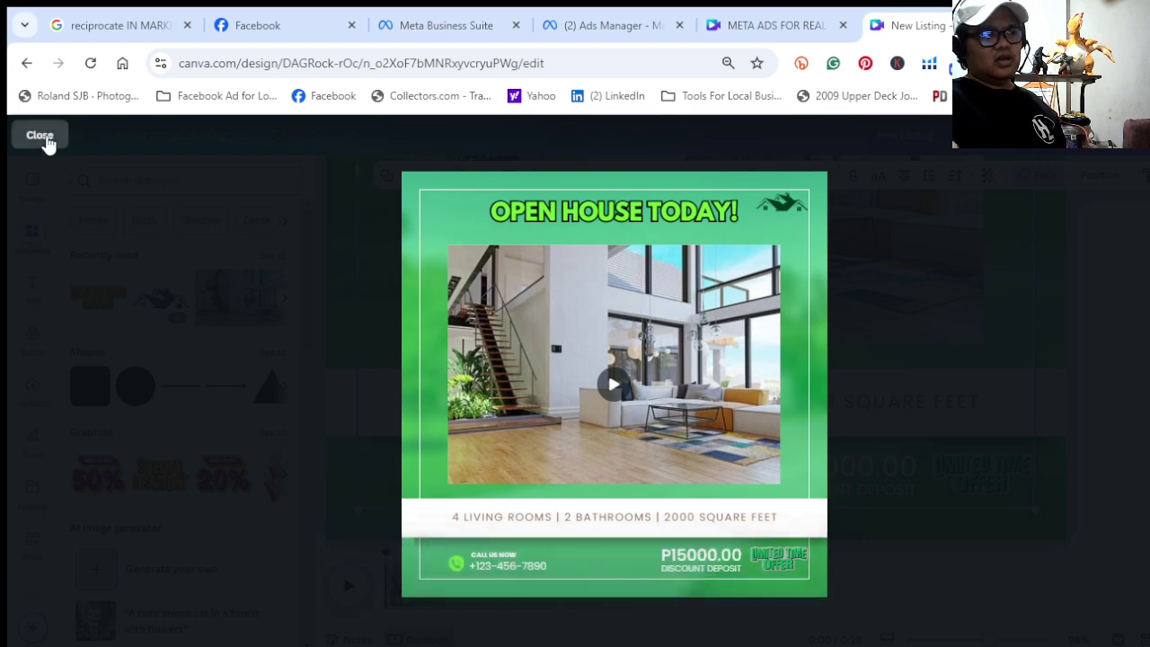
click(46, 141)
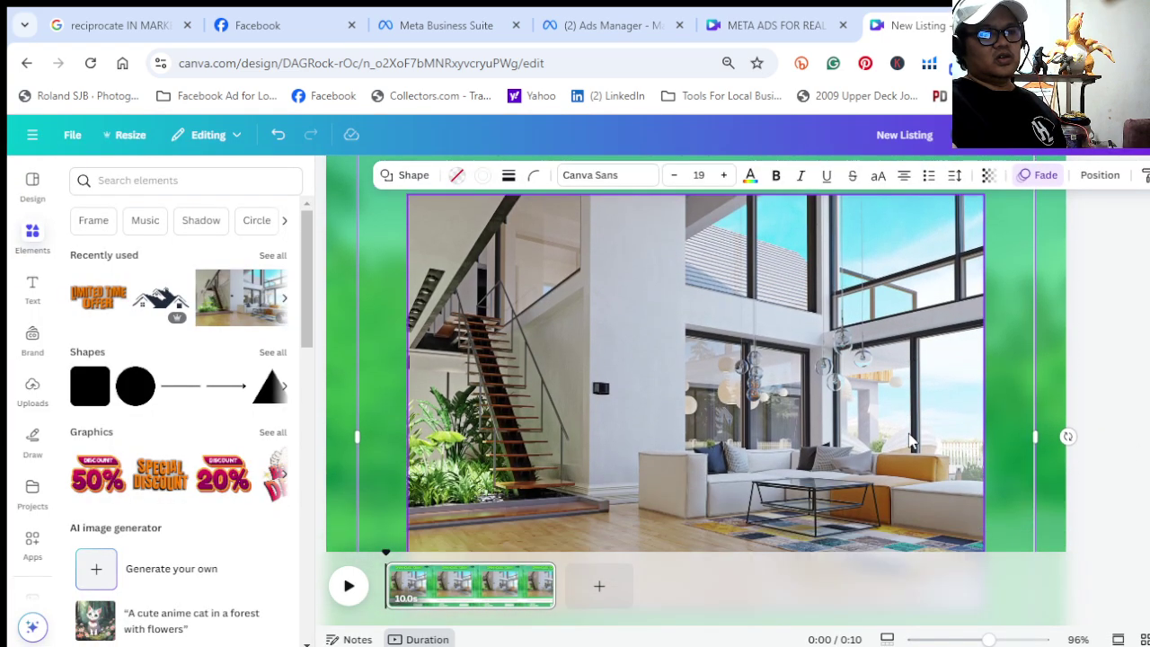
Remove the Fade animation from the thin white border frame around the ad
click(1037, 176)
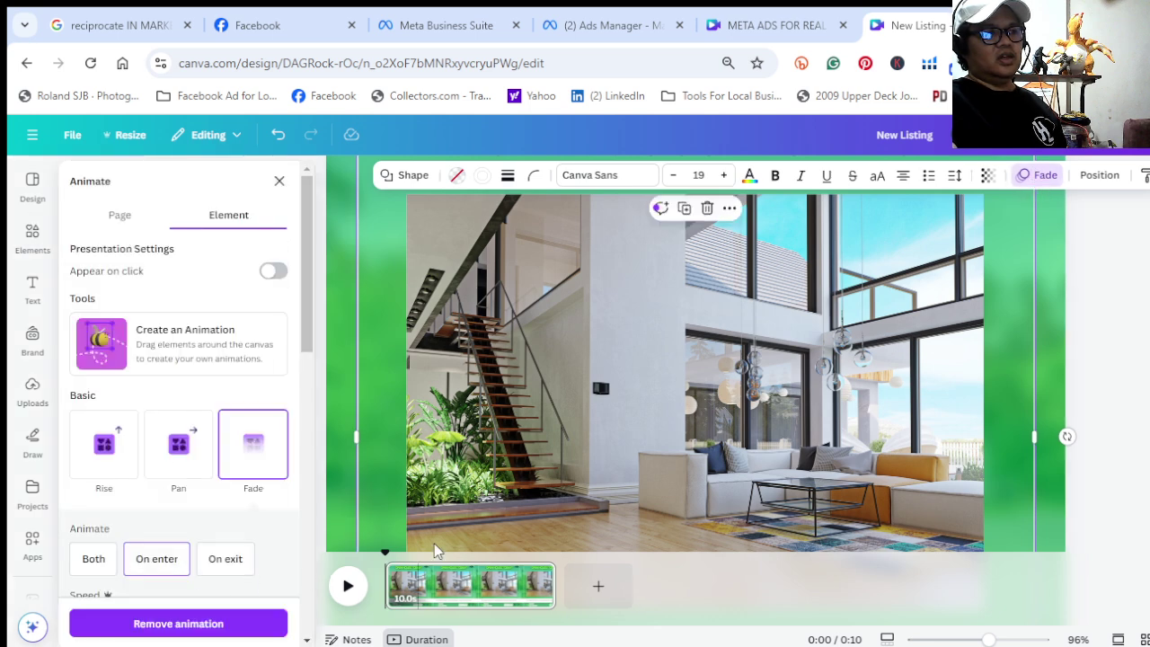
click(229, 623)
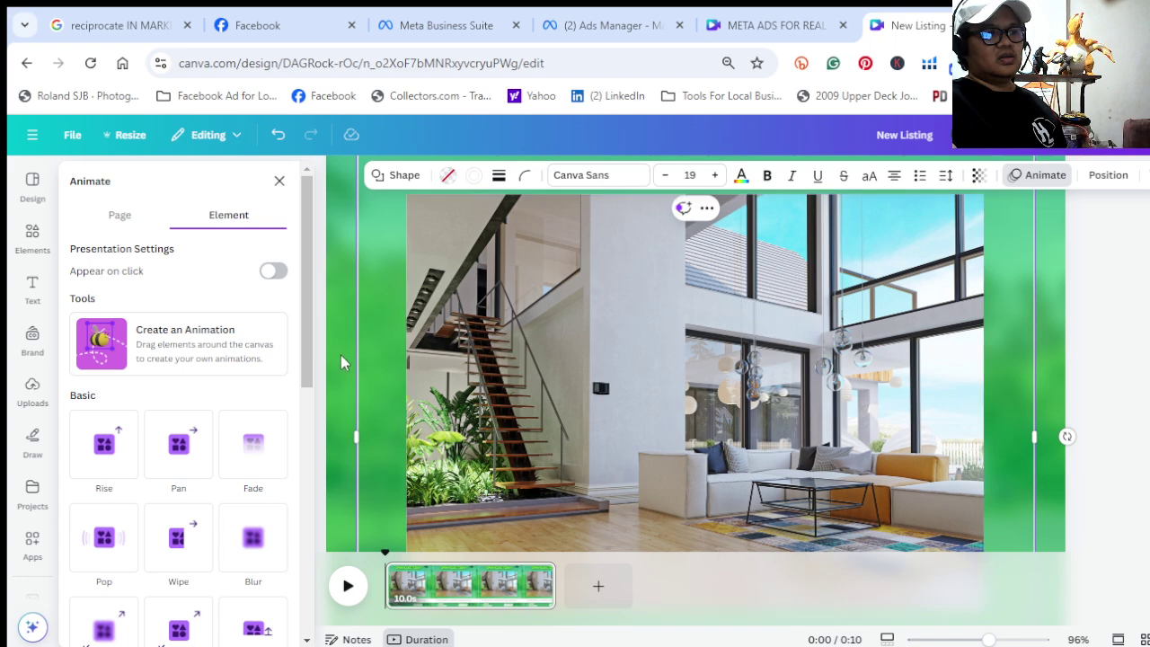
Examine the green background layer's Photo Rise animation settings and the available page animations, comparing them with the border frame's options
click(735, 438)
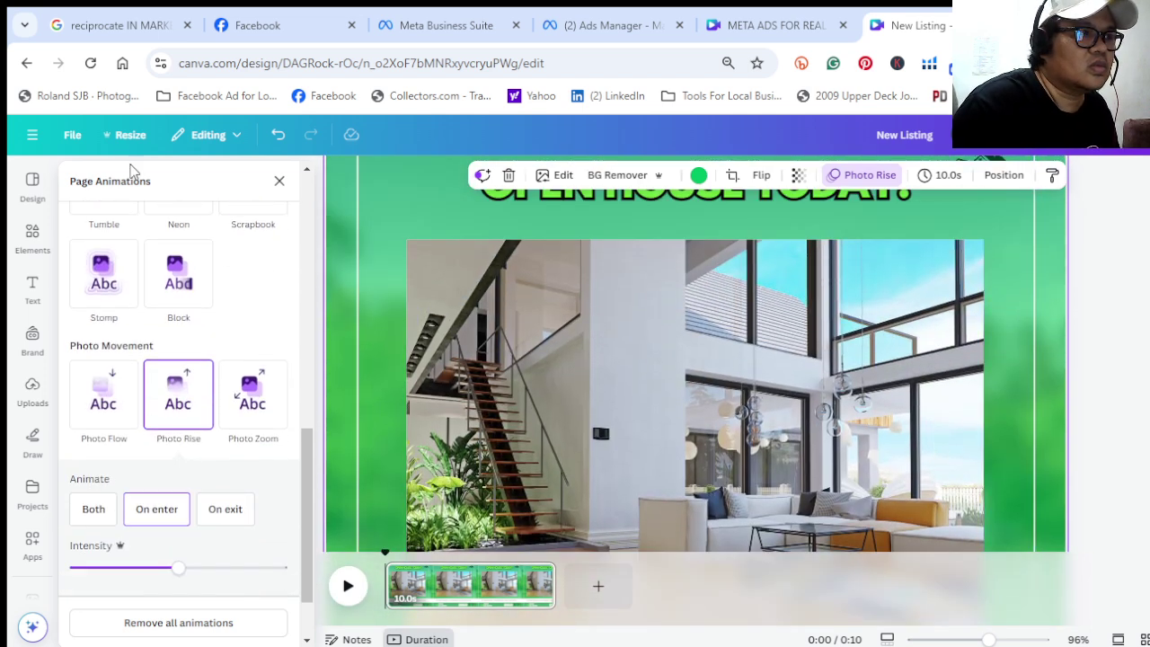
click(1033, 477)
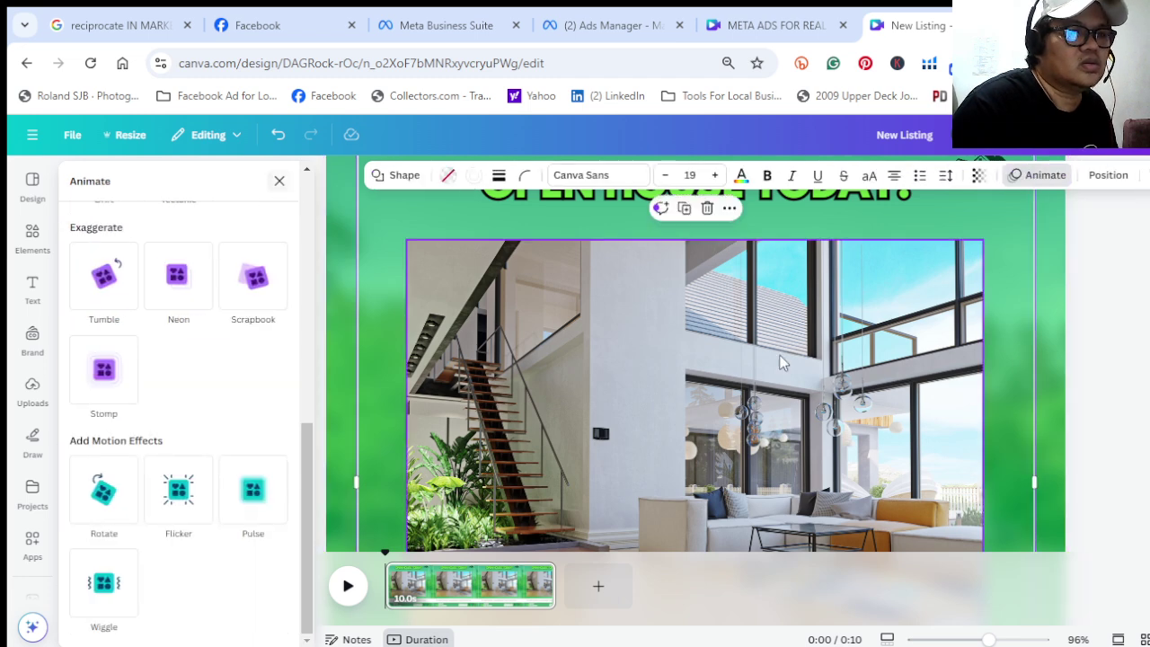
click(1105, 176)
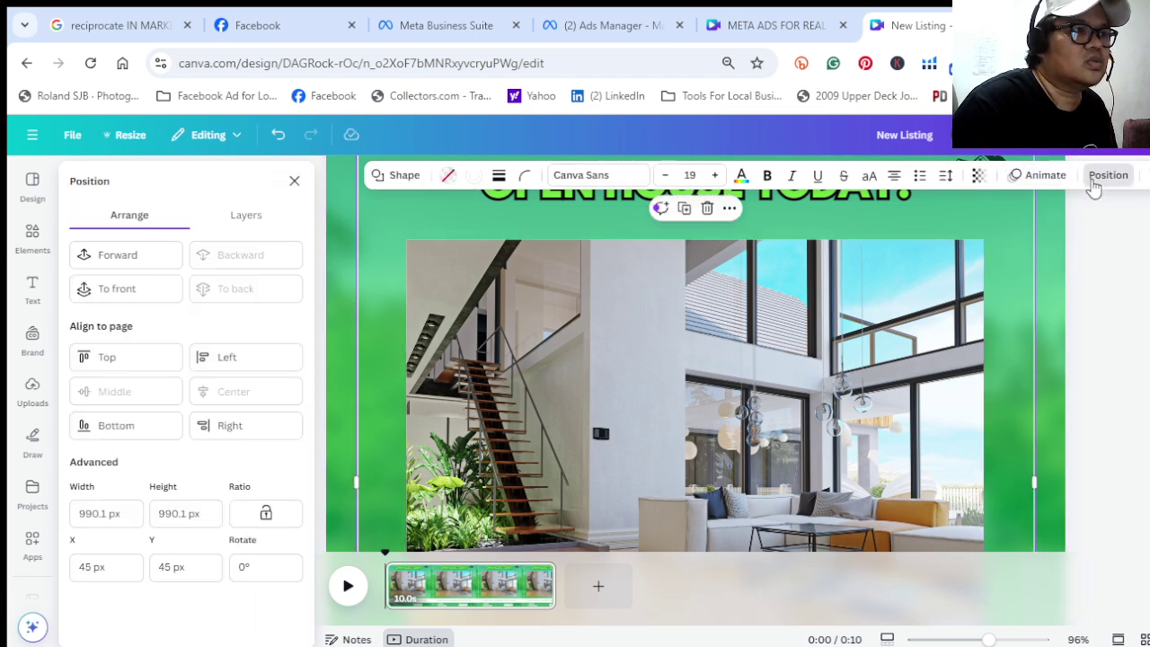
click(266, 224)
scroll(256, 295, down, 5)
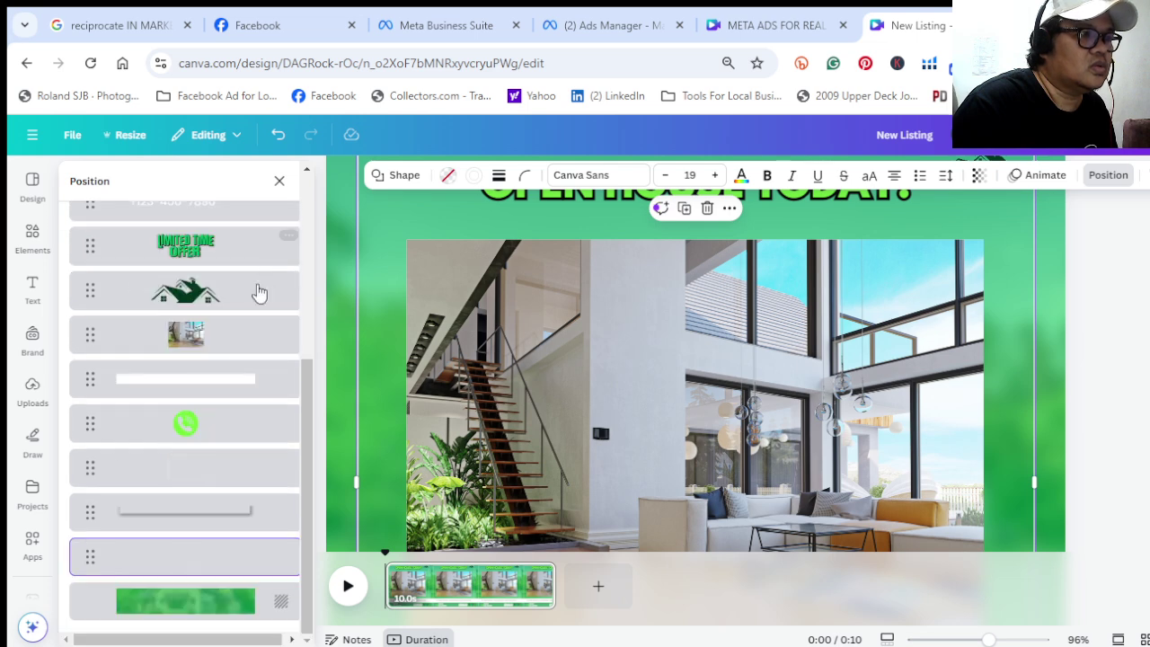
click(206, 610)
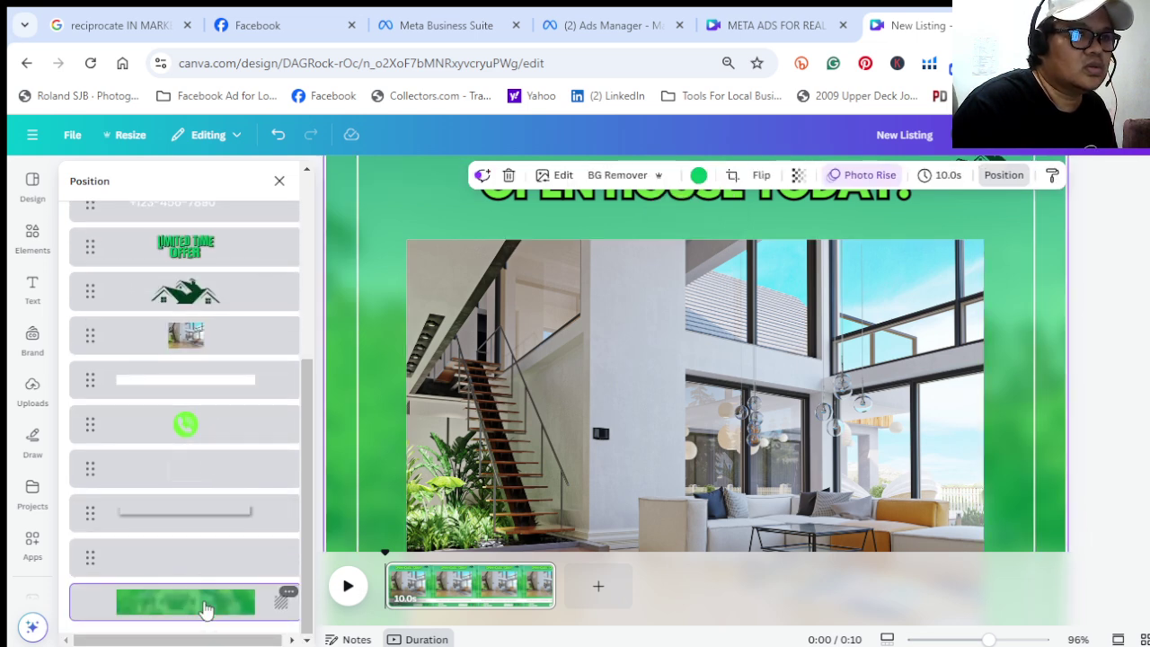
click(851, 177)
scroll(161, 610, down, 3)
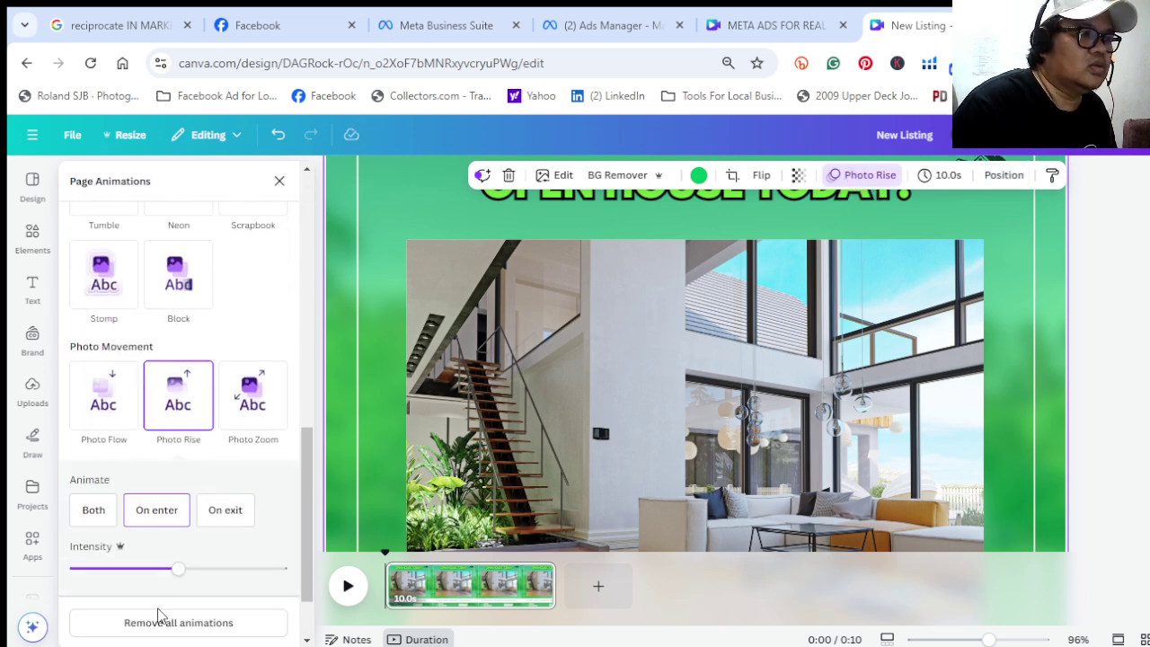
scroll(180, 565, down, 2)
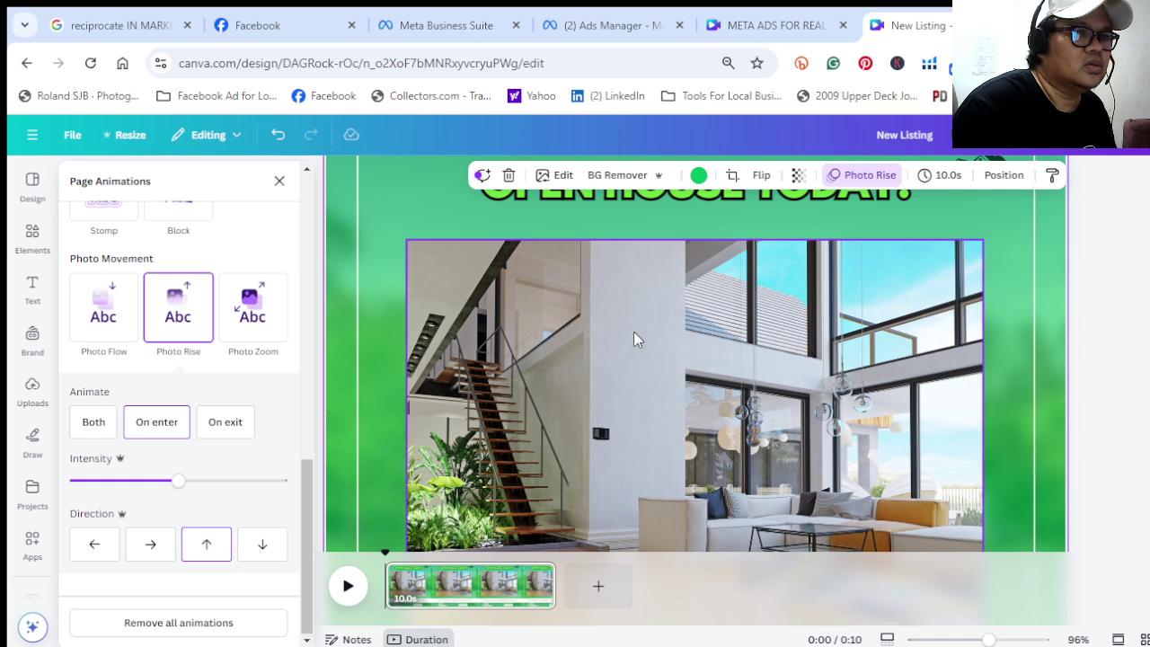
scroll(184, 377, up, 10)
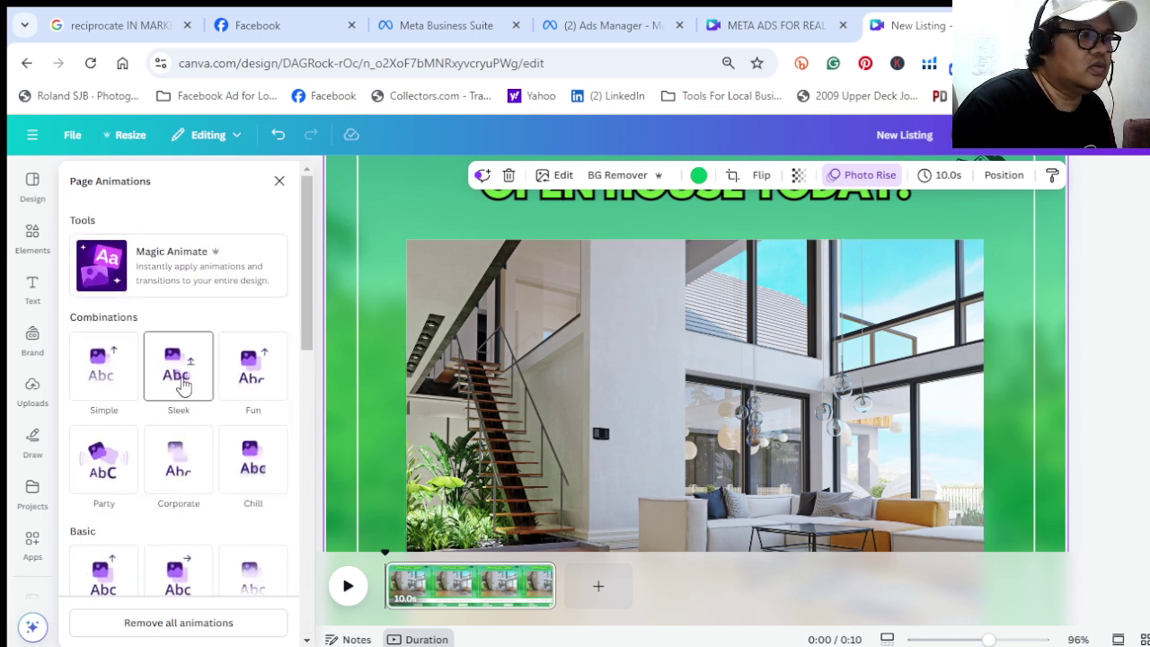
scroll(181, 384, down, 10)
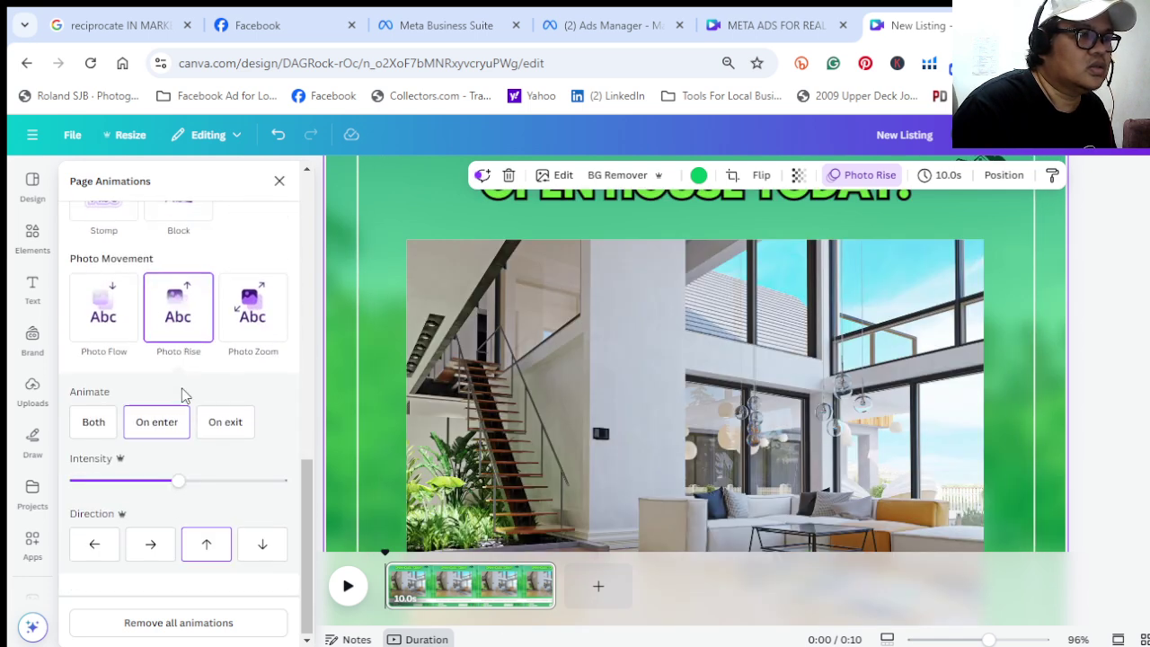
click(1030, 367)
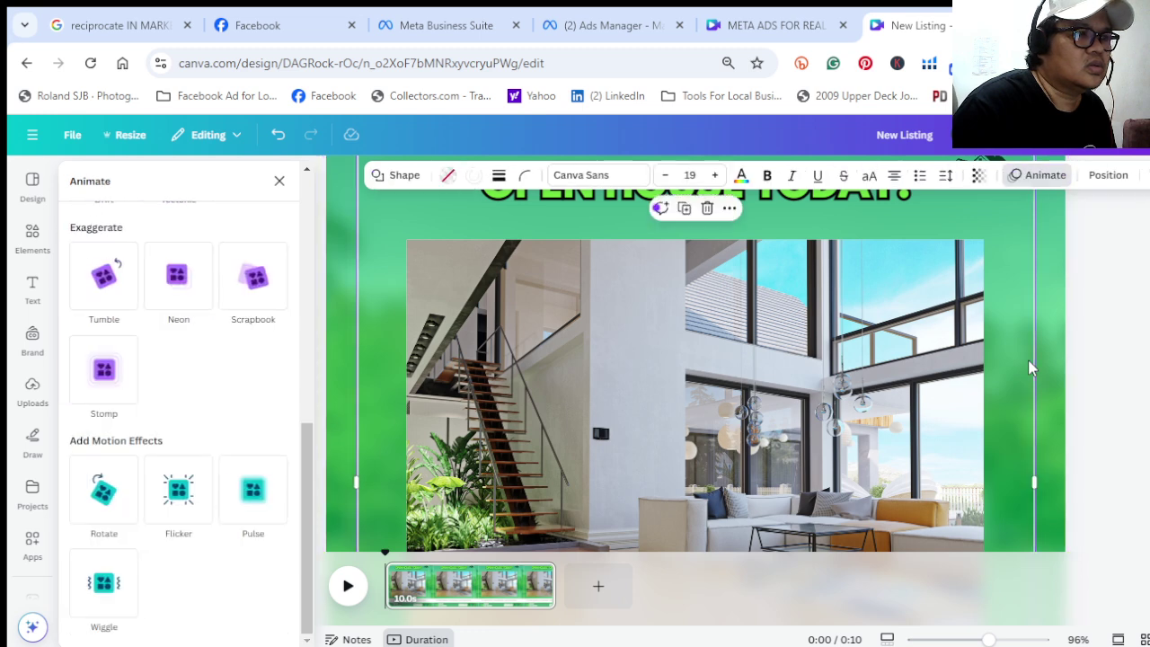
Select the green background layer and remove all of the page's animations, including its Photo Rise effect
click(1019, 177)
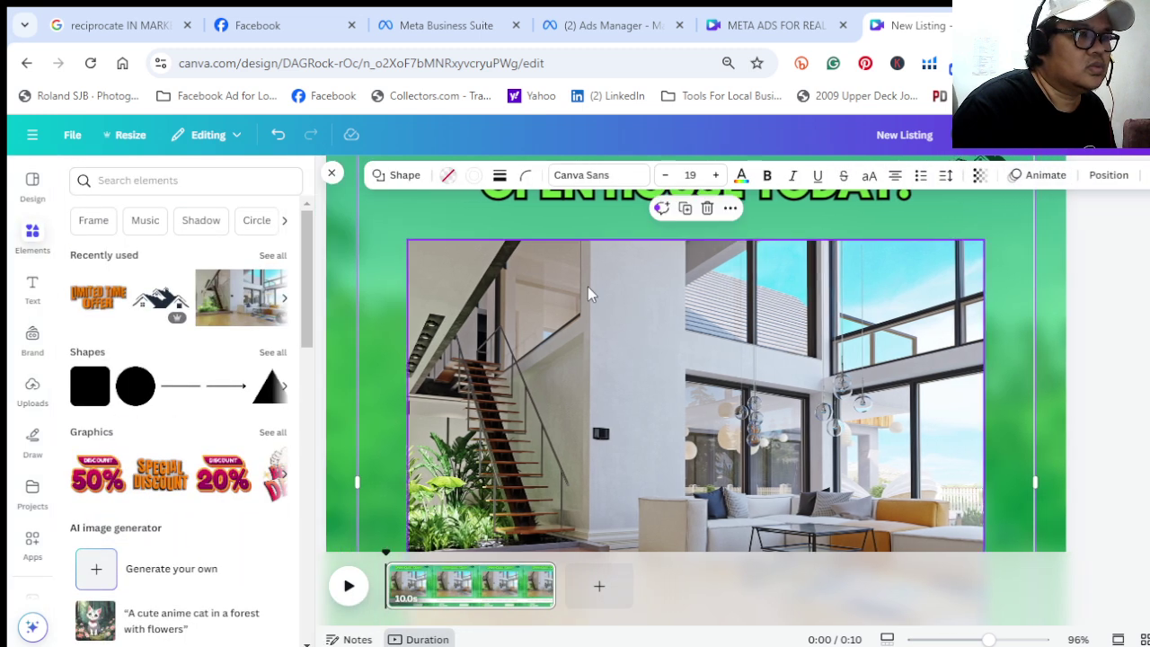
click(1110, 176)
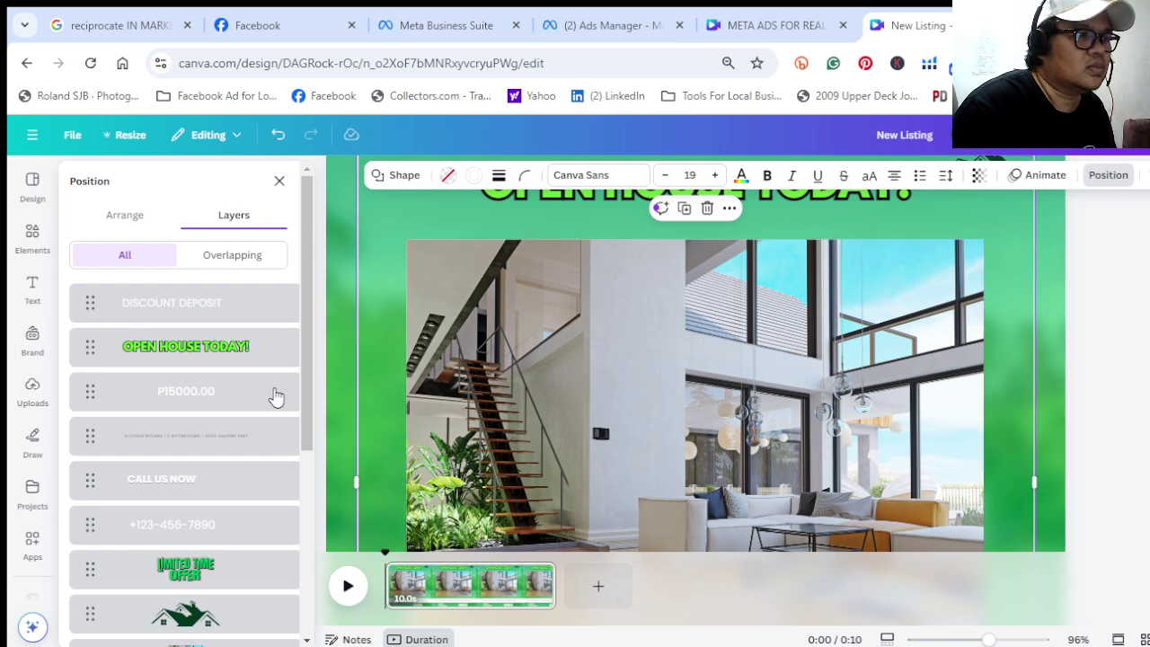
scroll(216, 503, down, 2)
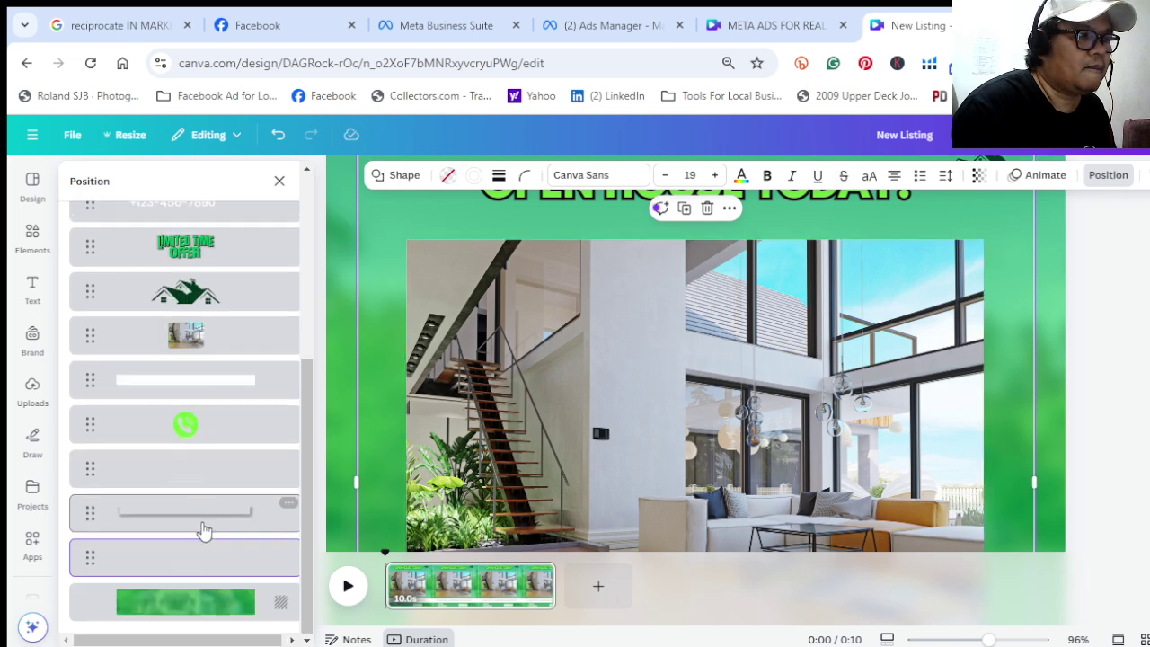
click(202, 618)
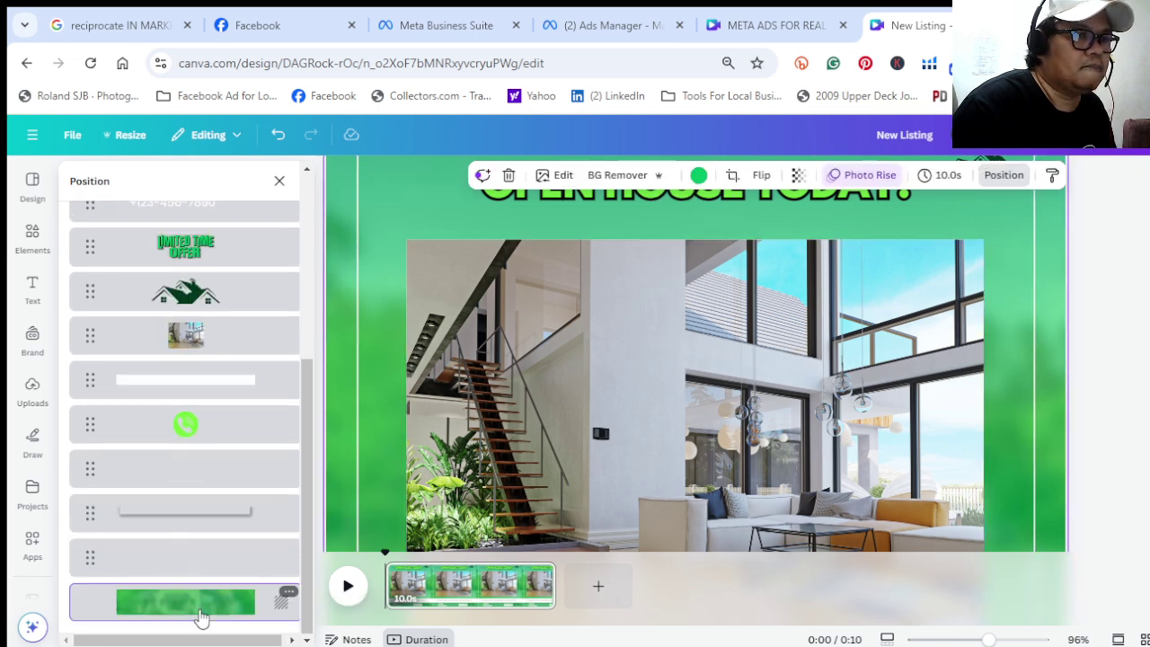
click(864, 175)
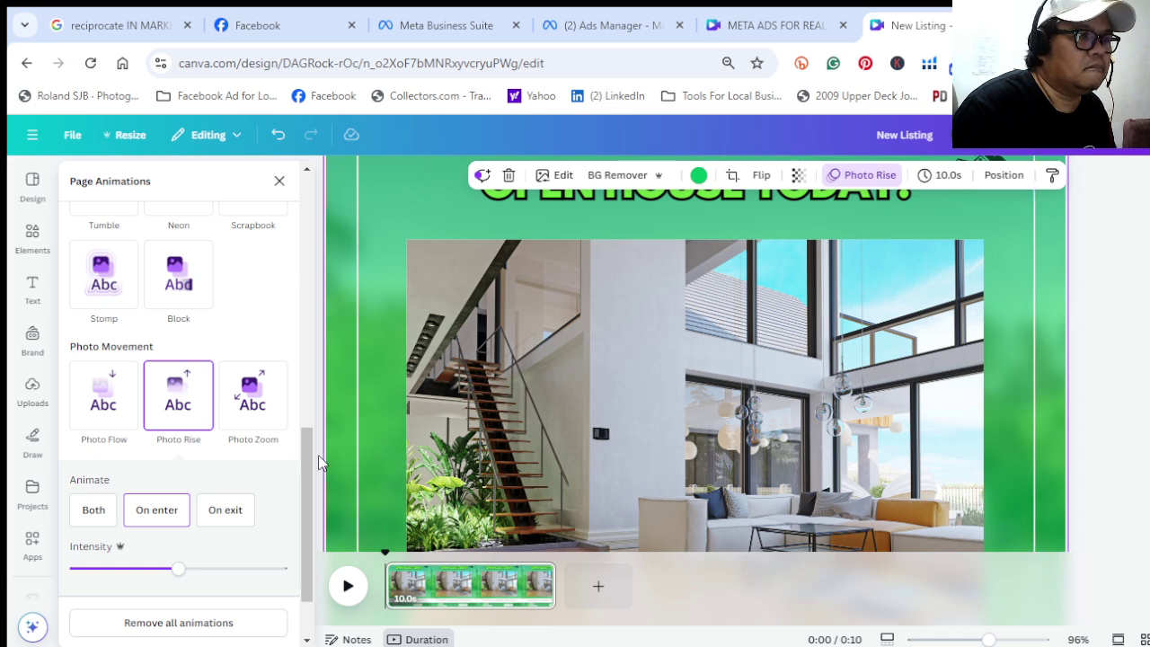
drag(308, 485, 310, 419)
drag(302, 278, 264, 590)
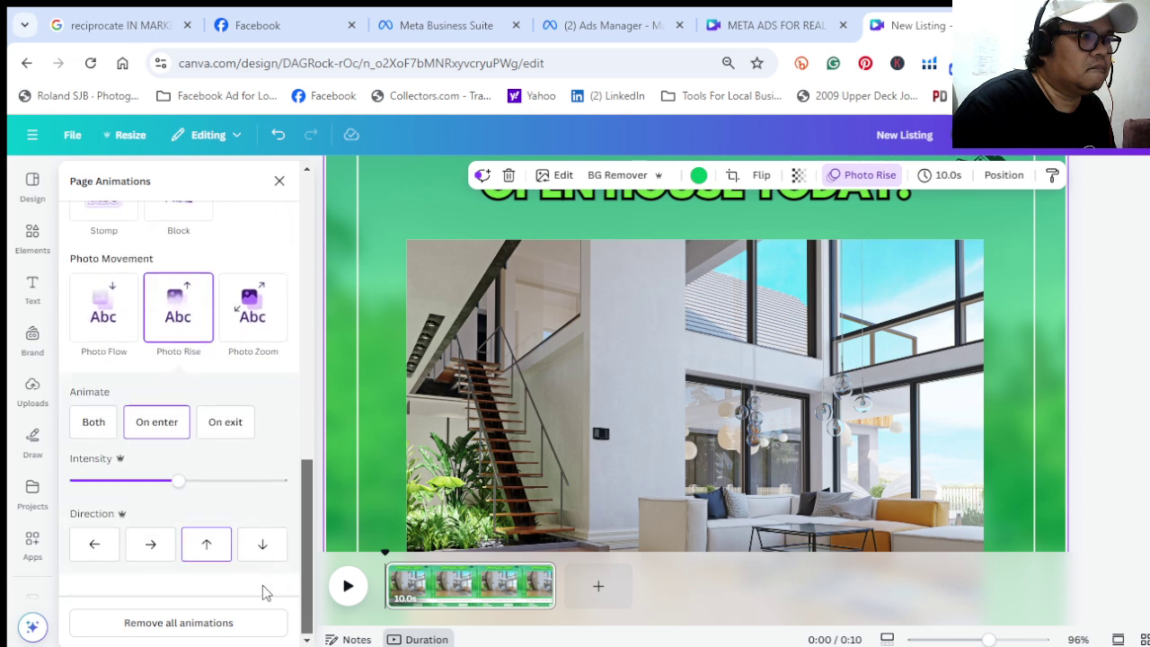
click(186, 628)
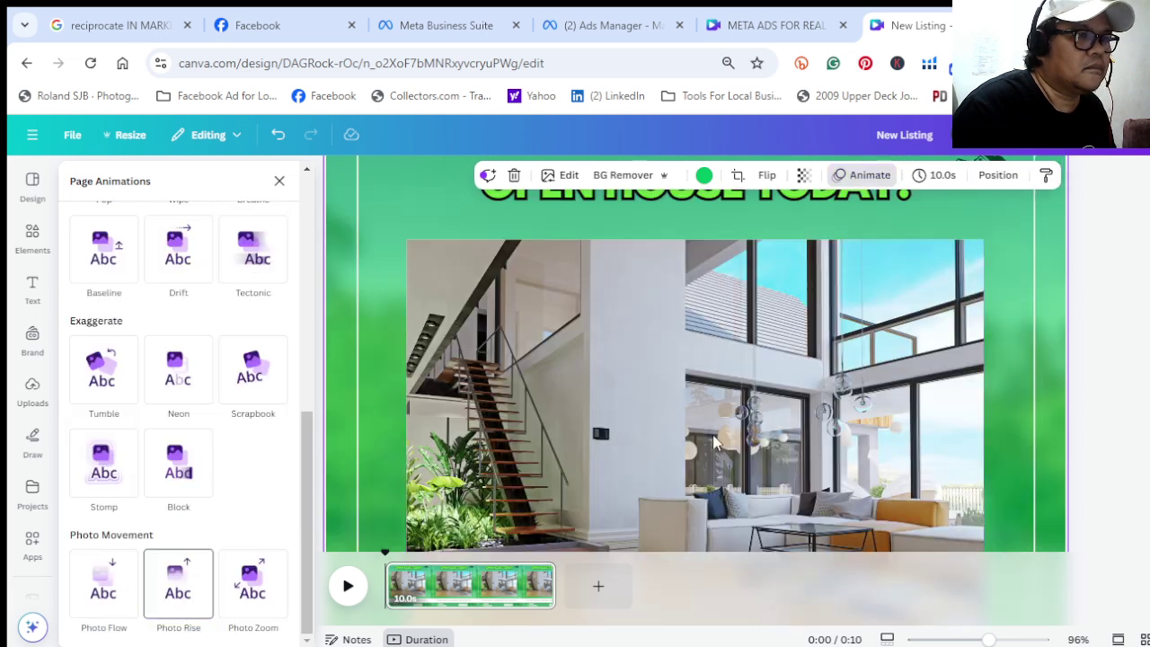
Play the open house ad in the full-screen preview to check its animations, and return to the editor
click(366, 407)
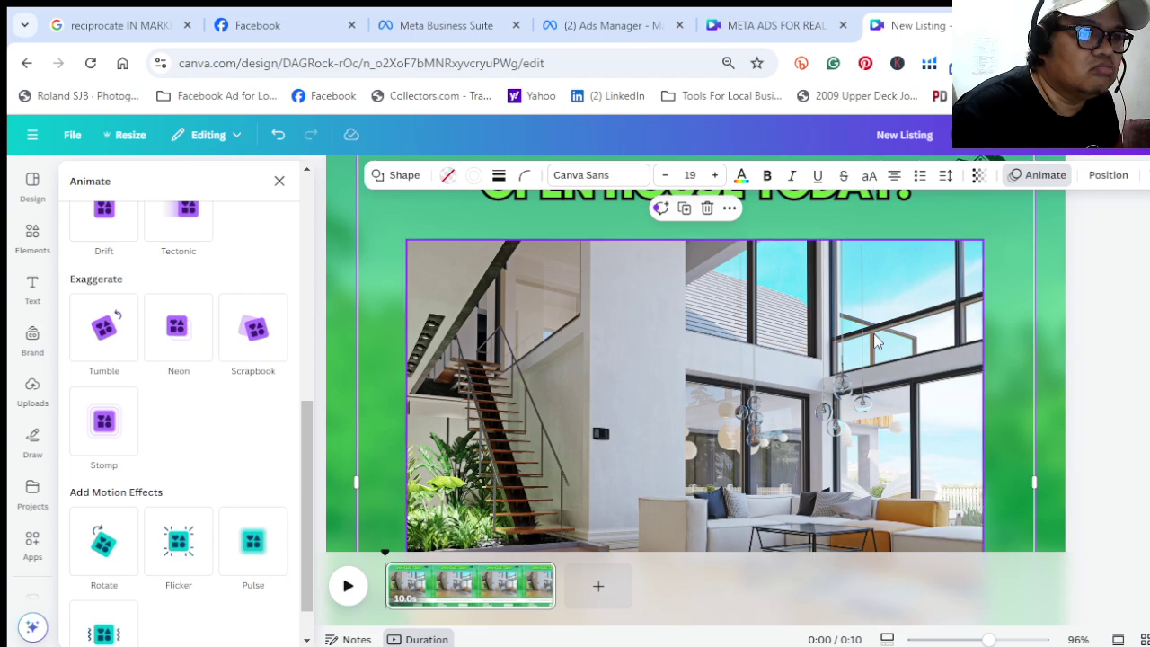
scroll(889, 348, down, 5)
scroll(889, 350, up, 5)
scroll(889, 350, down, 3)
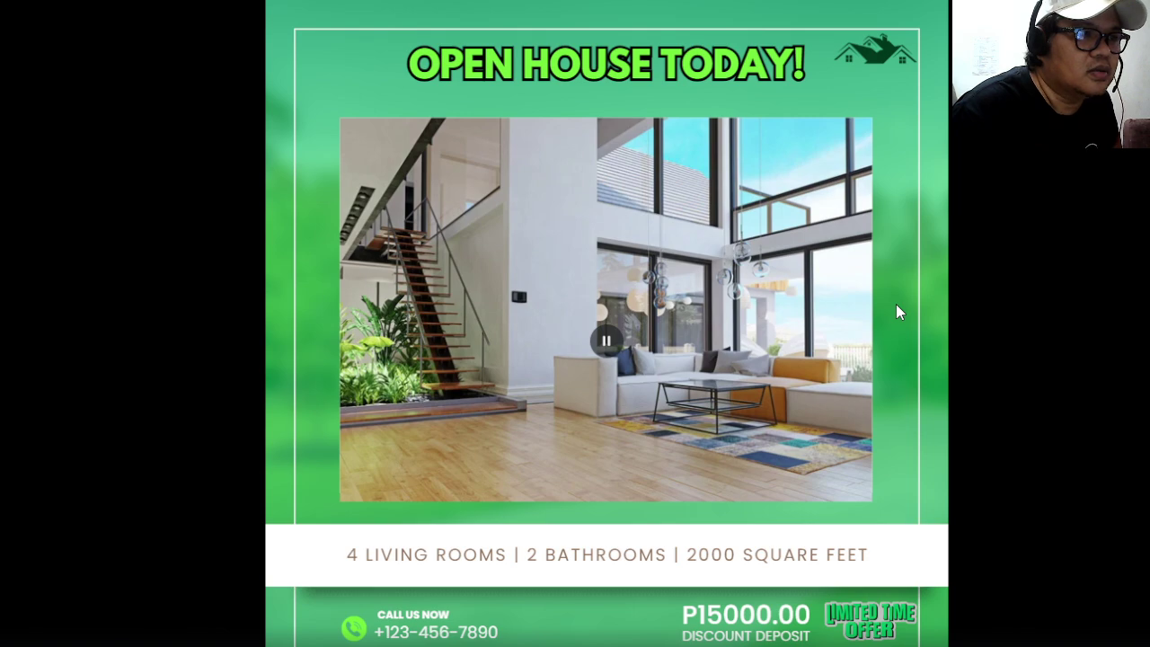
mouse_move(715, 423)
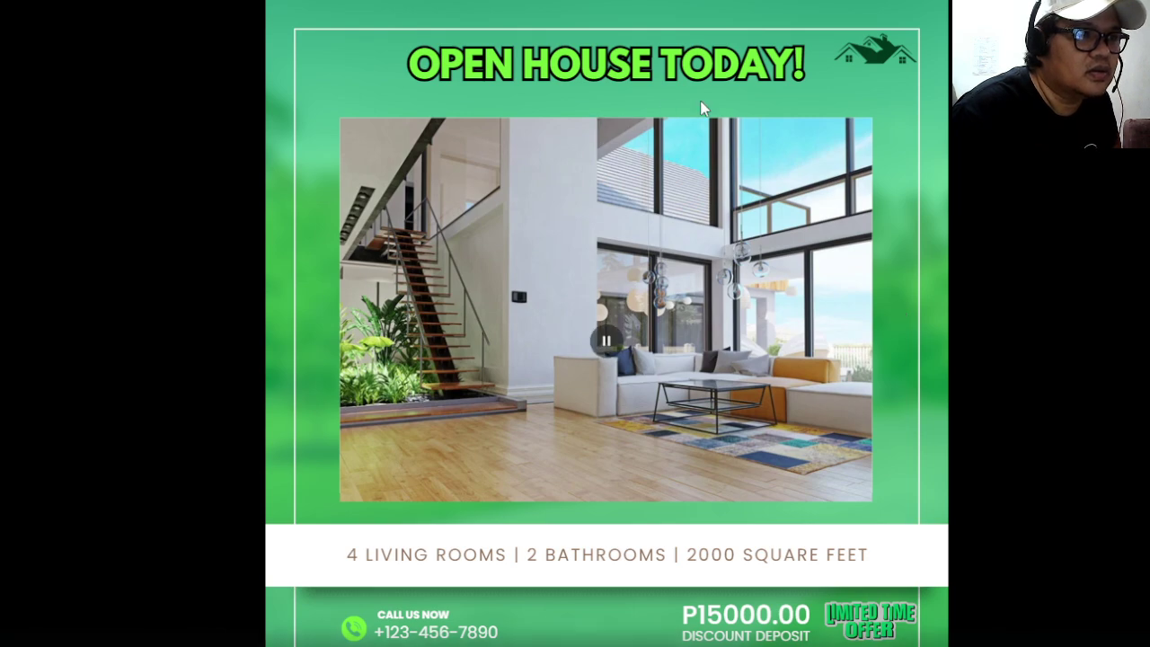
key(Escape)
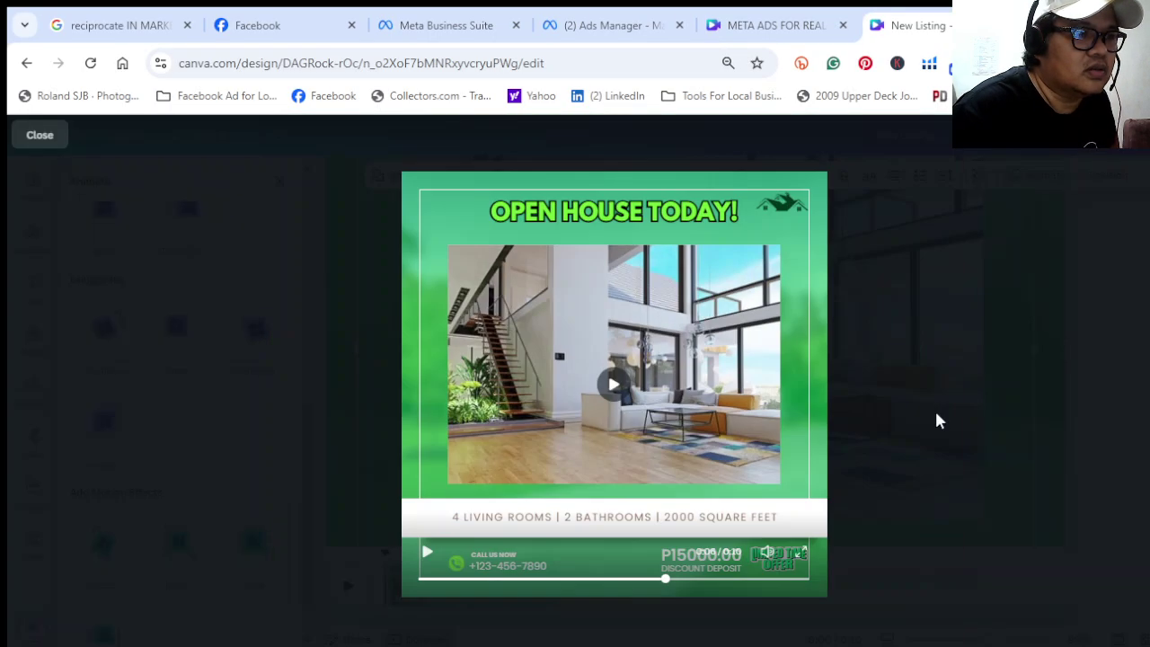
click(53, 139)
Look over the ad from headline to contact details and check the animation options of the interior photo and background
scroll(627, 447, up, 2)
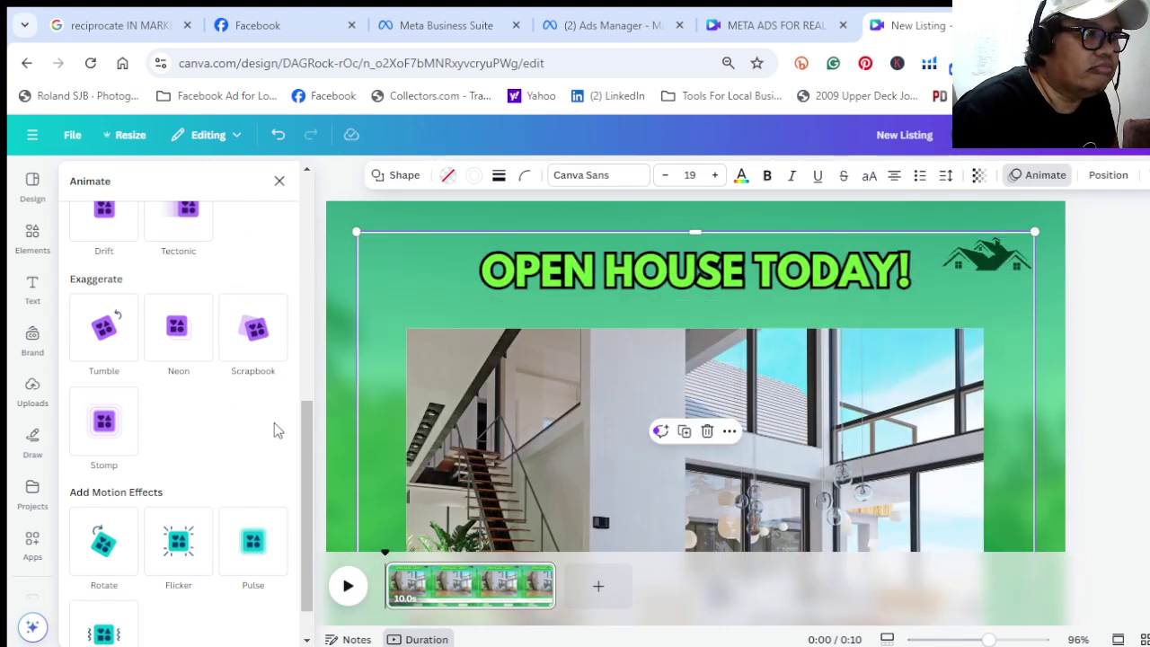
scroll(365, 436, down, 3)
scroll(1032, 499, down, 1)
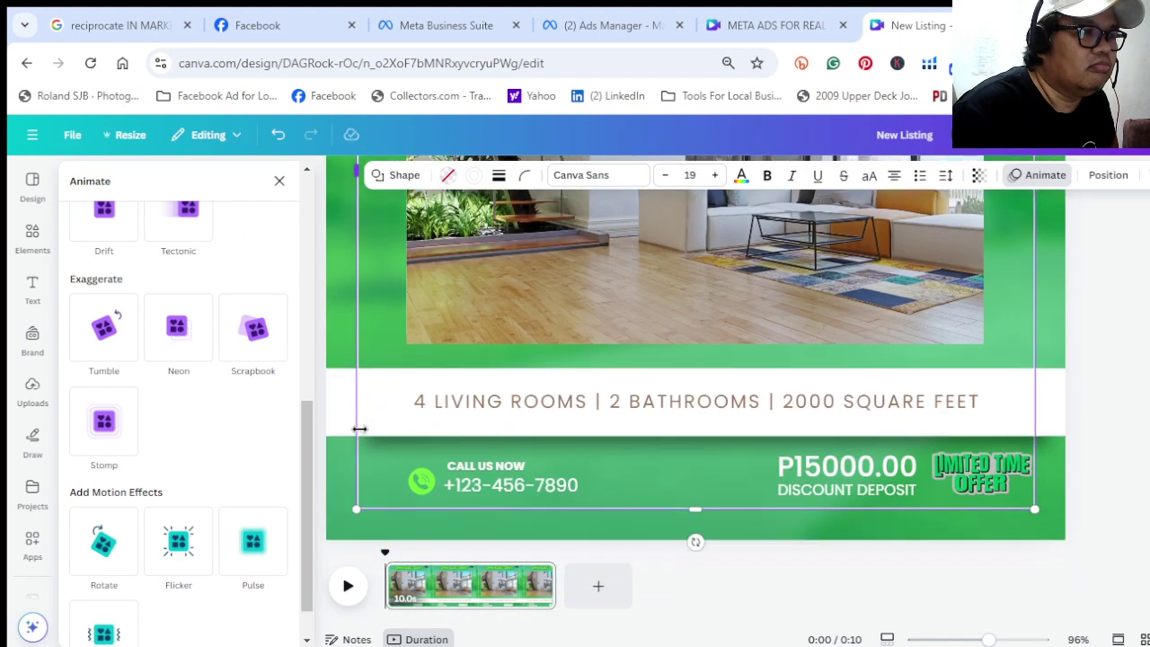
scroll(978, 321, up, 5)
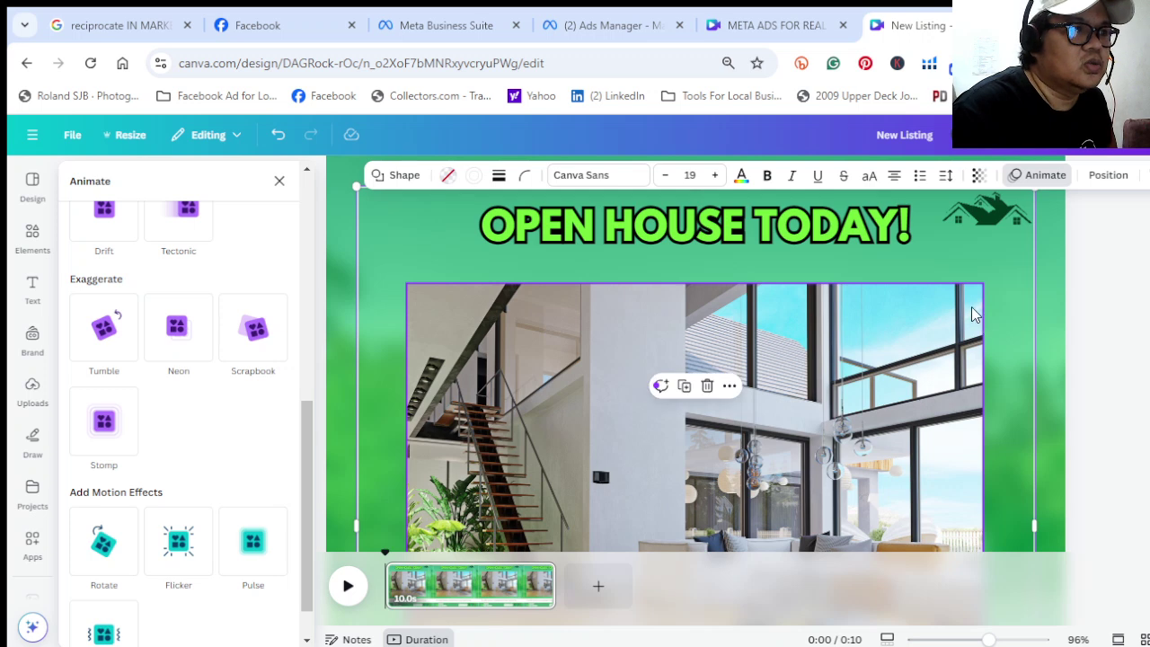
click(521, 318)
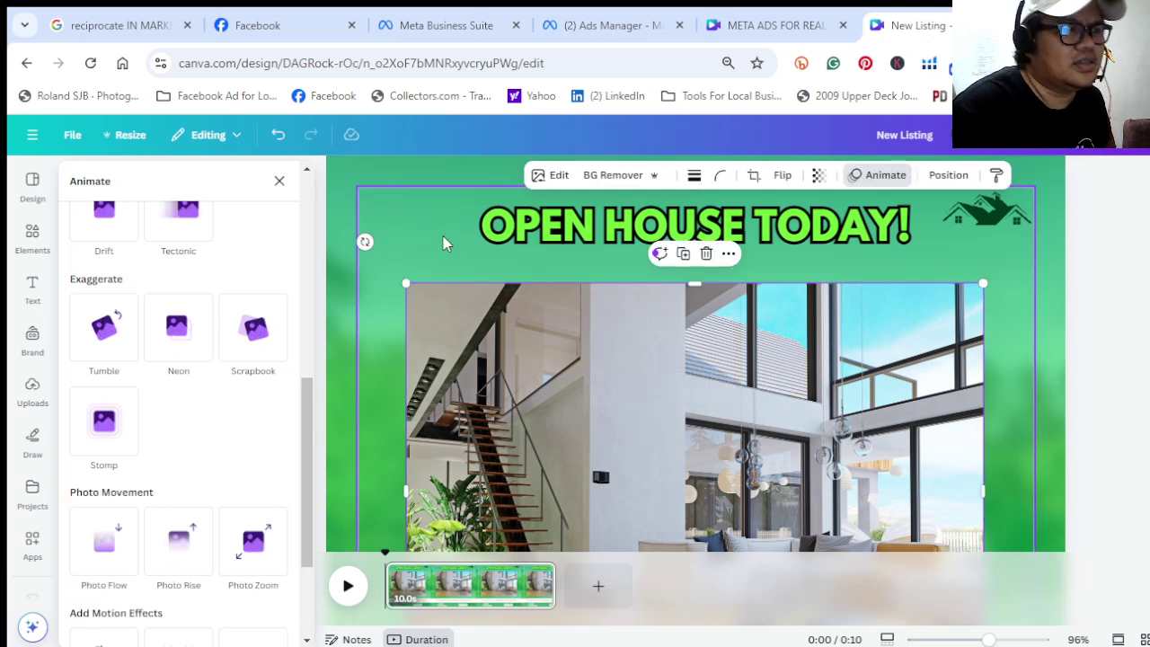
click(379, 187)
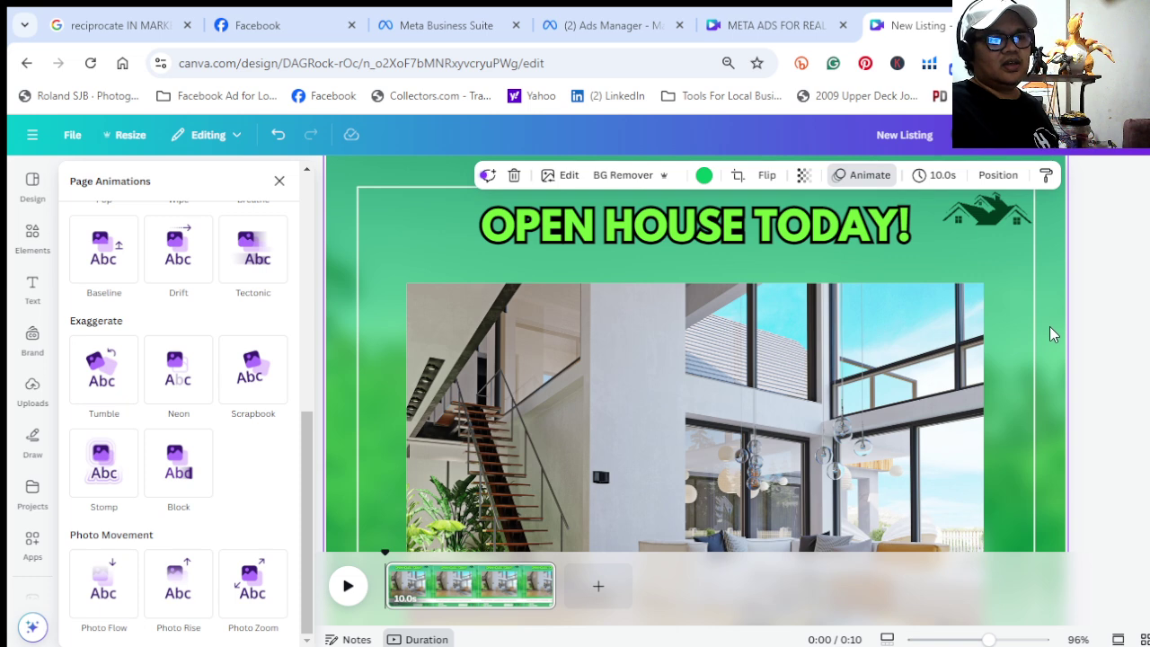
Go through the ad's layer list, checking the background, frames, shadow, phone icon, photo, house logo and "DISCOUNT DEPOSIT" text
click(997, 174)
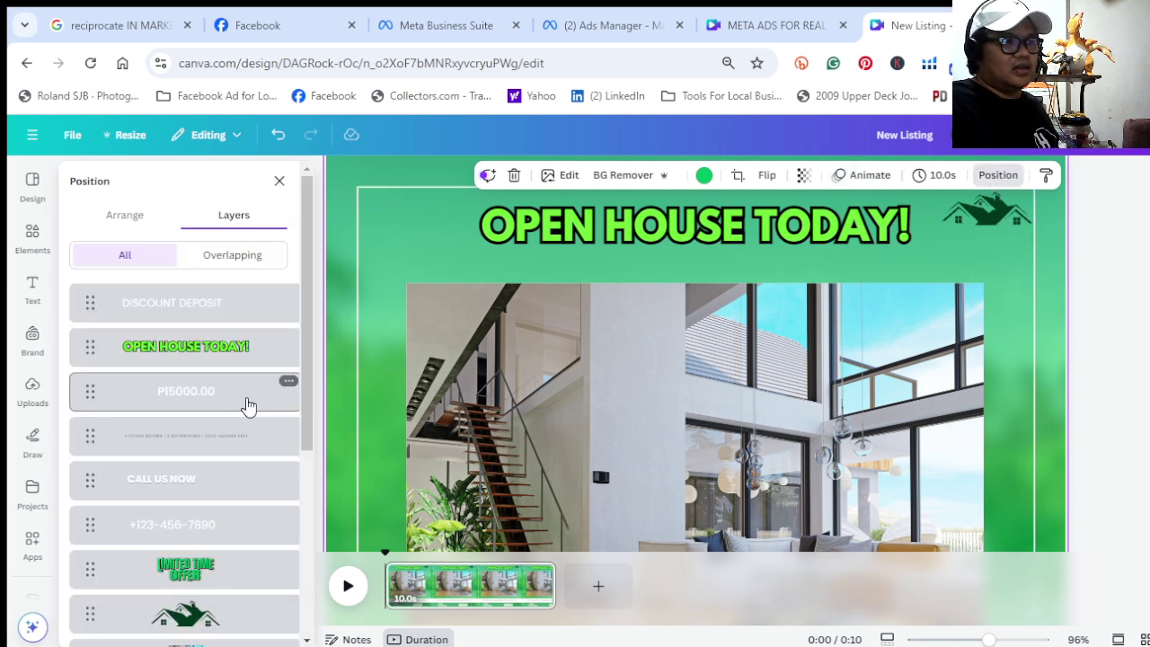
scroll(213, 500, down, 3)
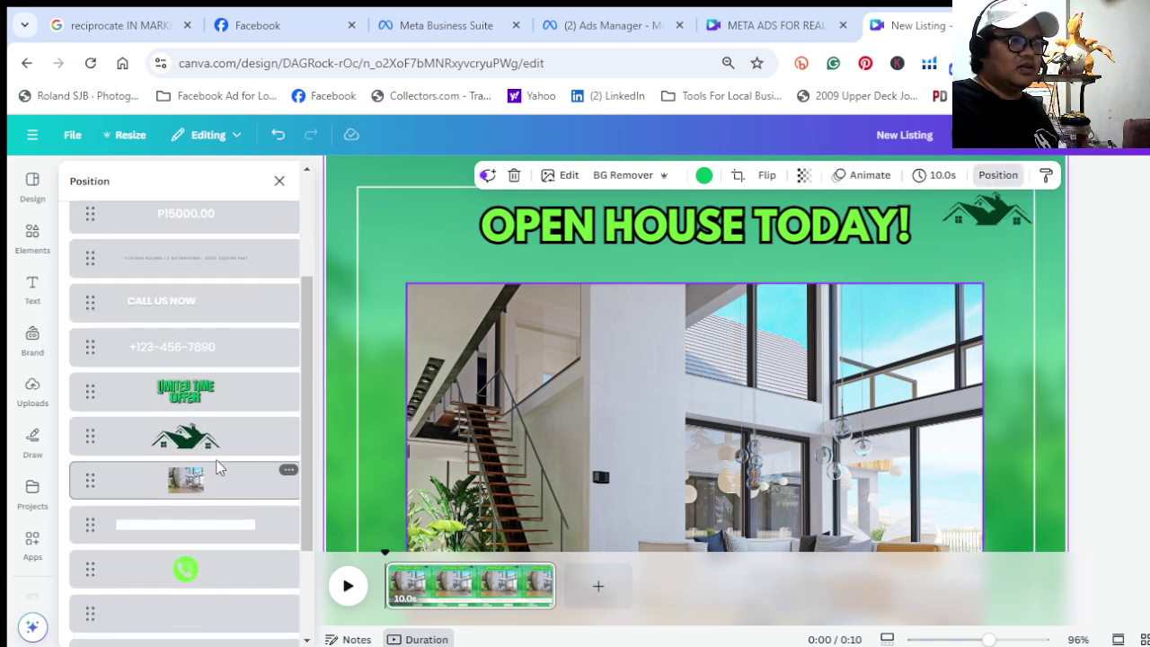
scroll(216, 472, down, 1)
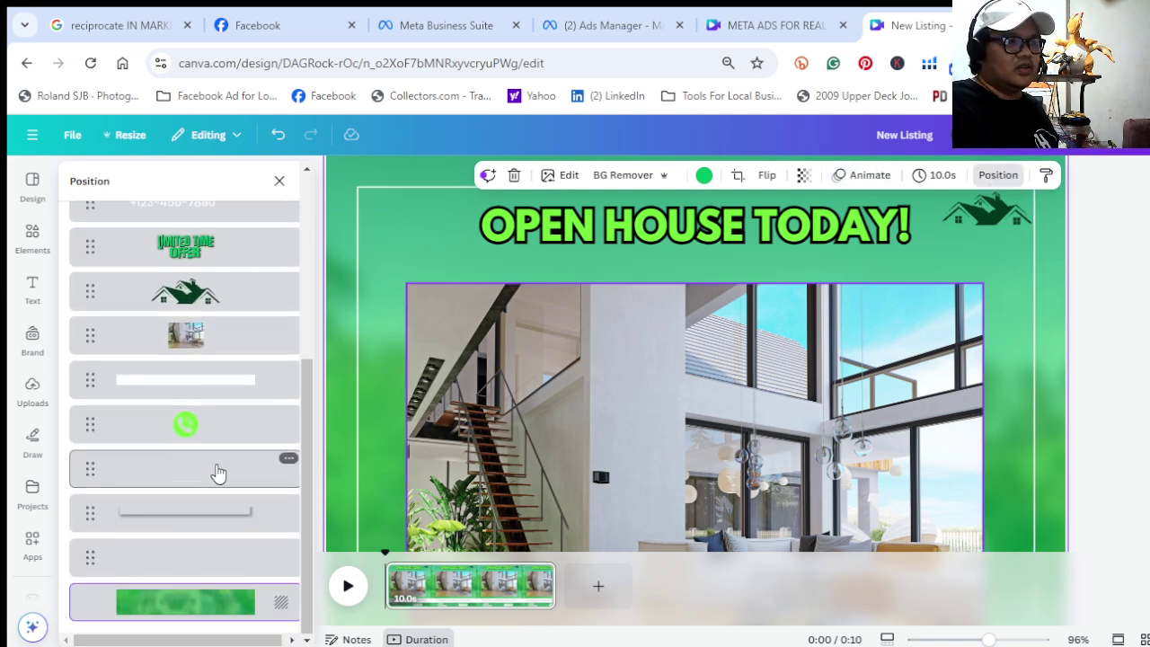
click(220, 547)
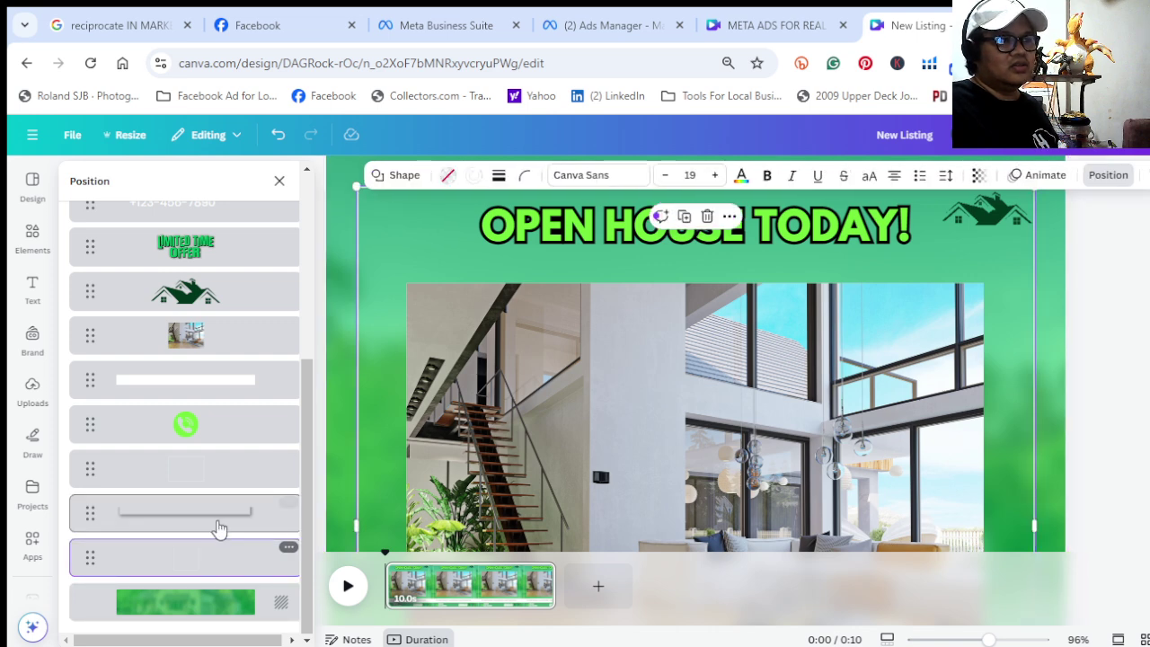
click(218, 524)
click(217, 482)
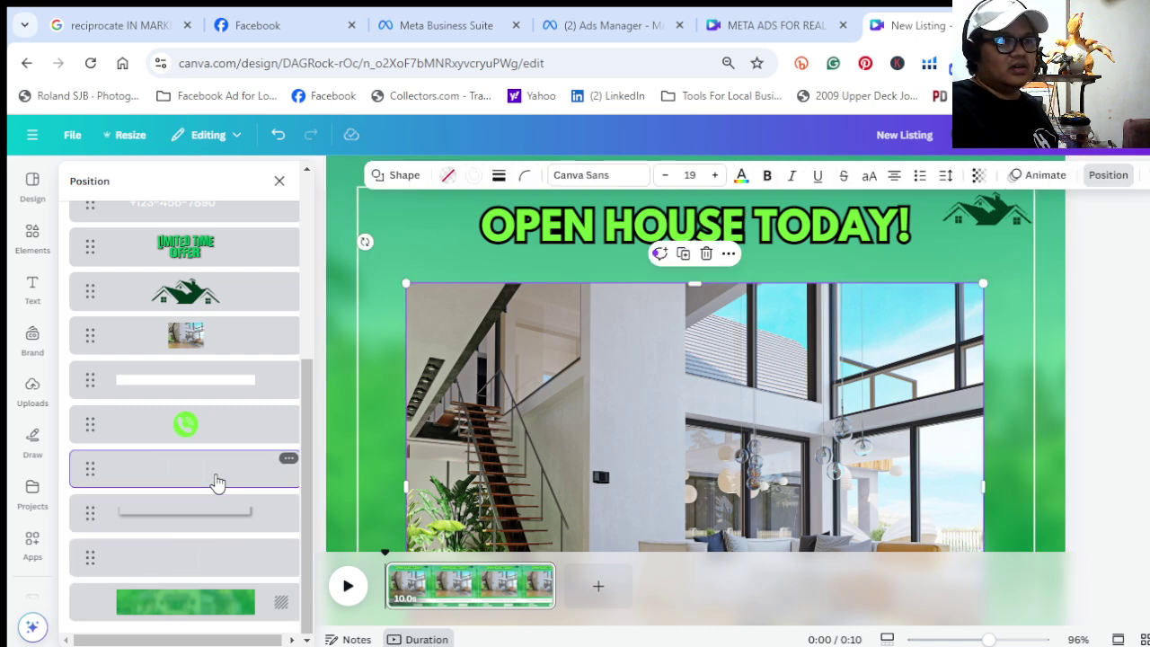
click(237, 380)
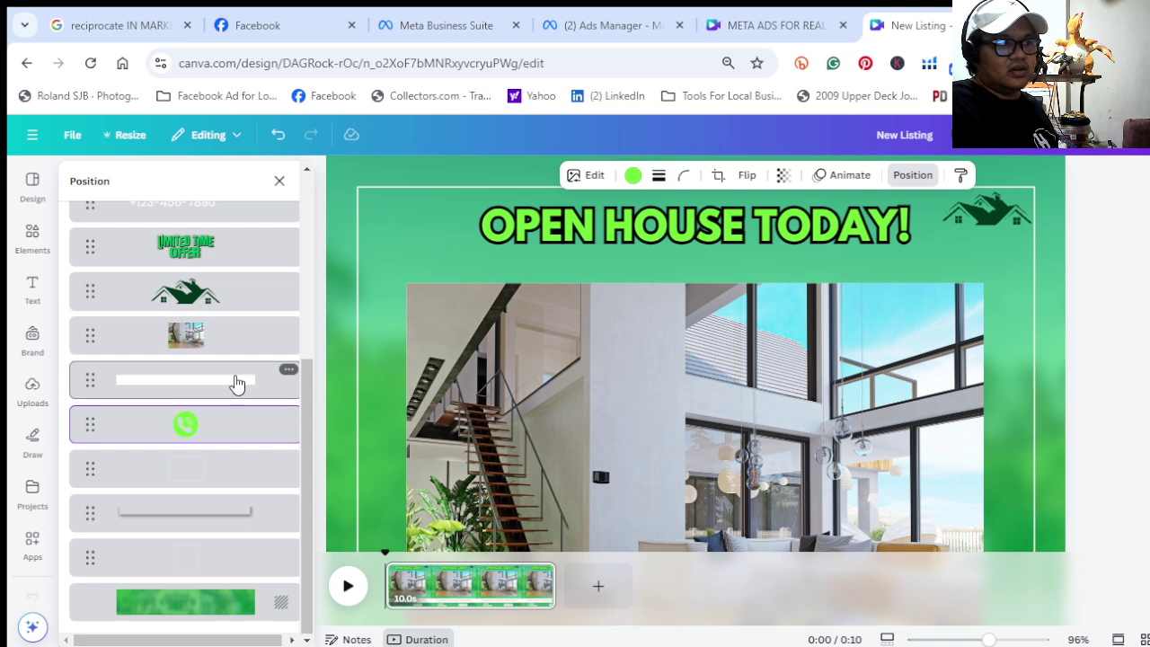
scroll(235, 384, up, 3)
scroll(226, 492, up, 2)
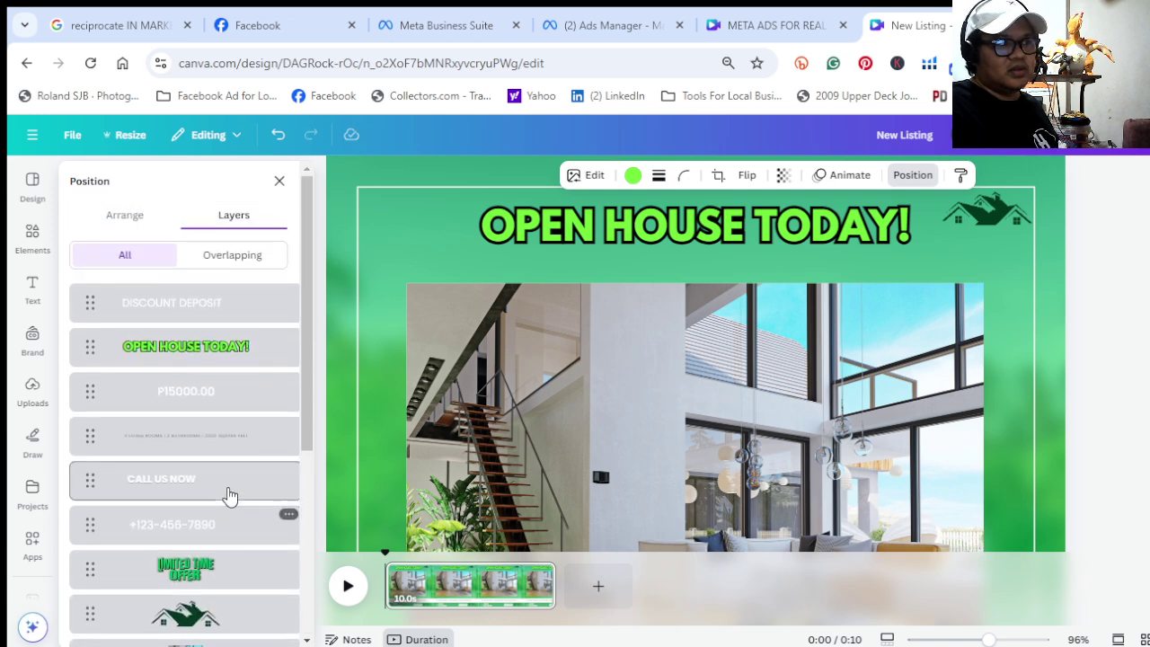
scroll(219, 400, down, 4)
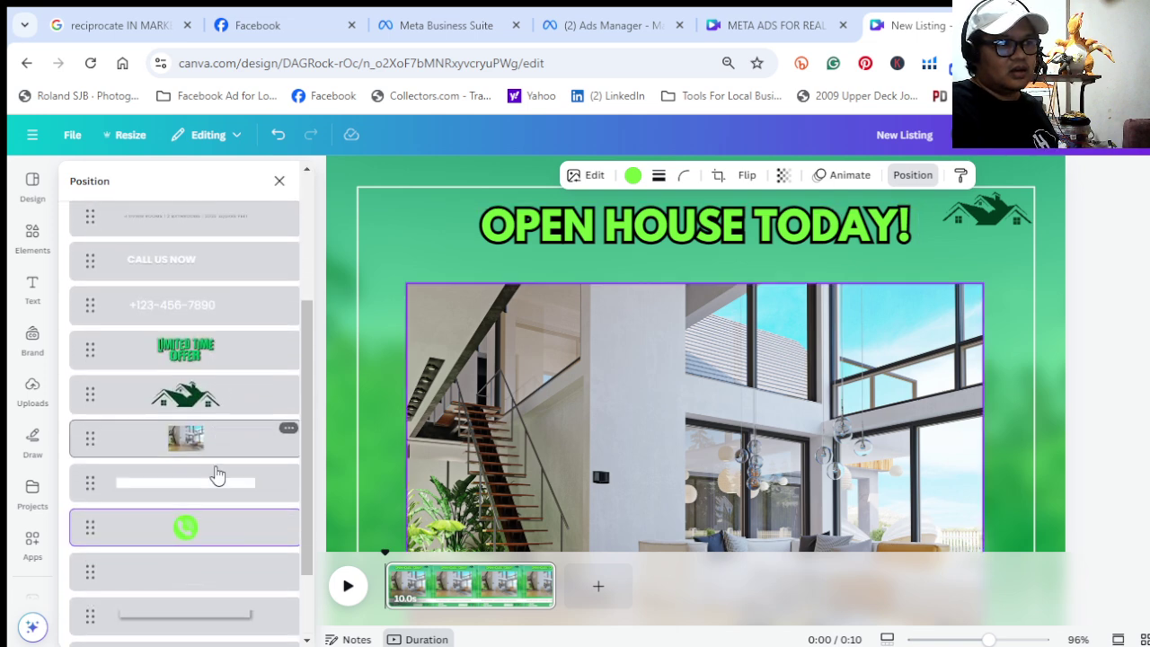
click(231, 474)
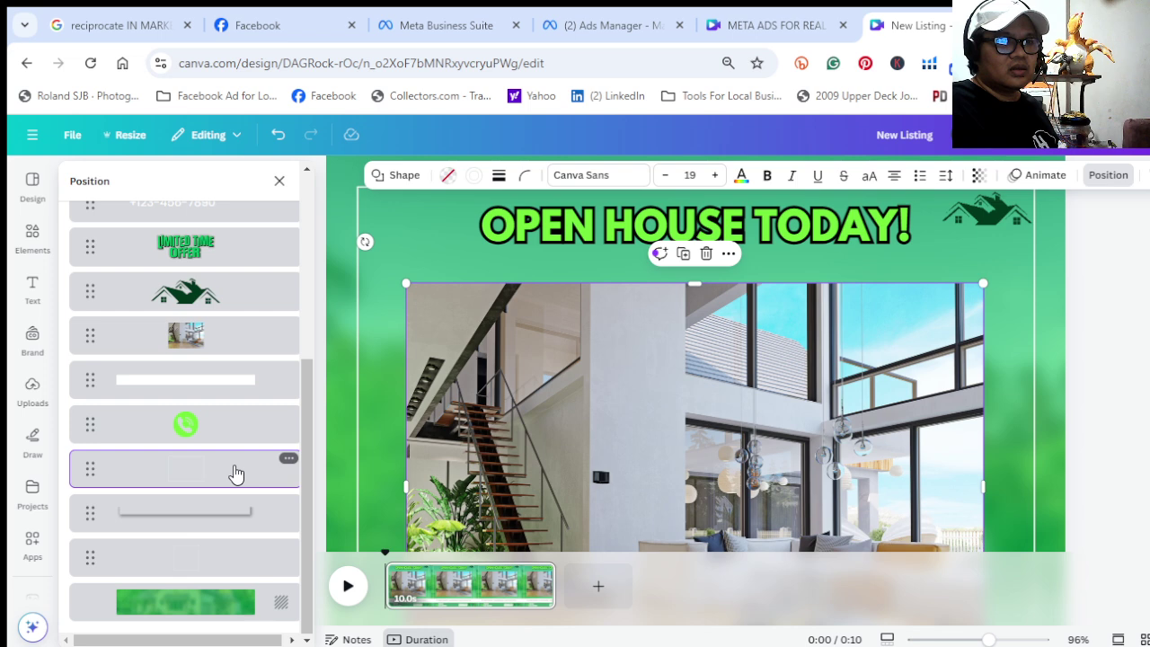
click(241, 433)
click(244, 394)
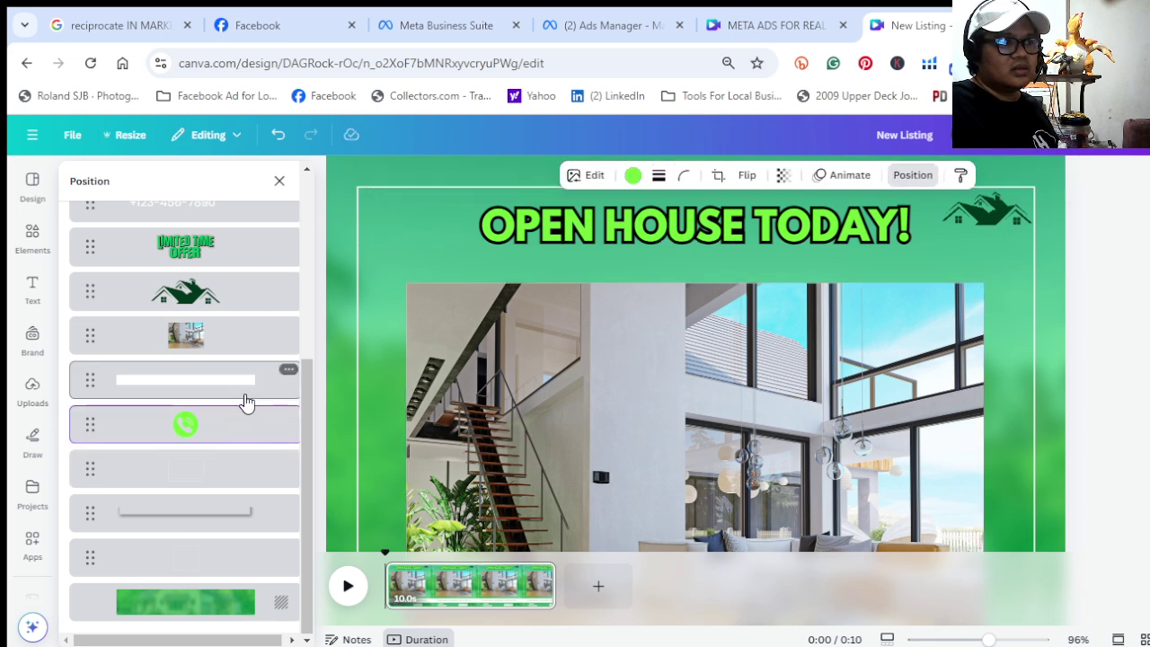
click(256, 339)
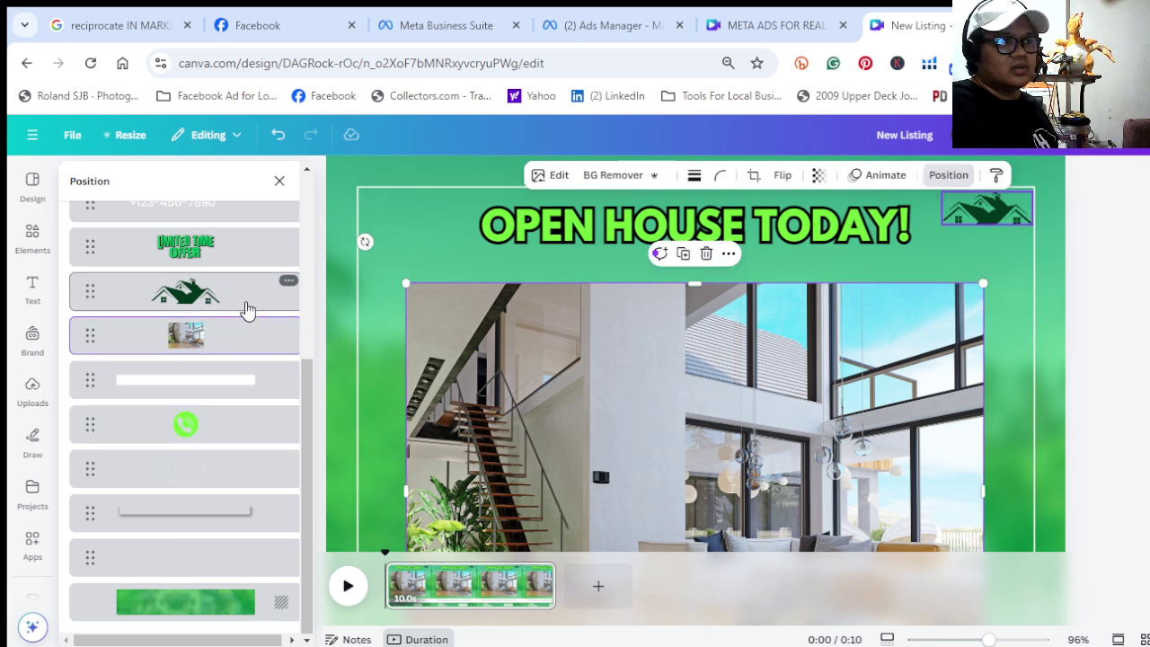
click(247, 292)
scroll(251, 269, up, 5)
click(244, 306)
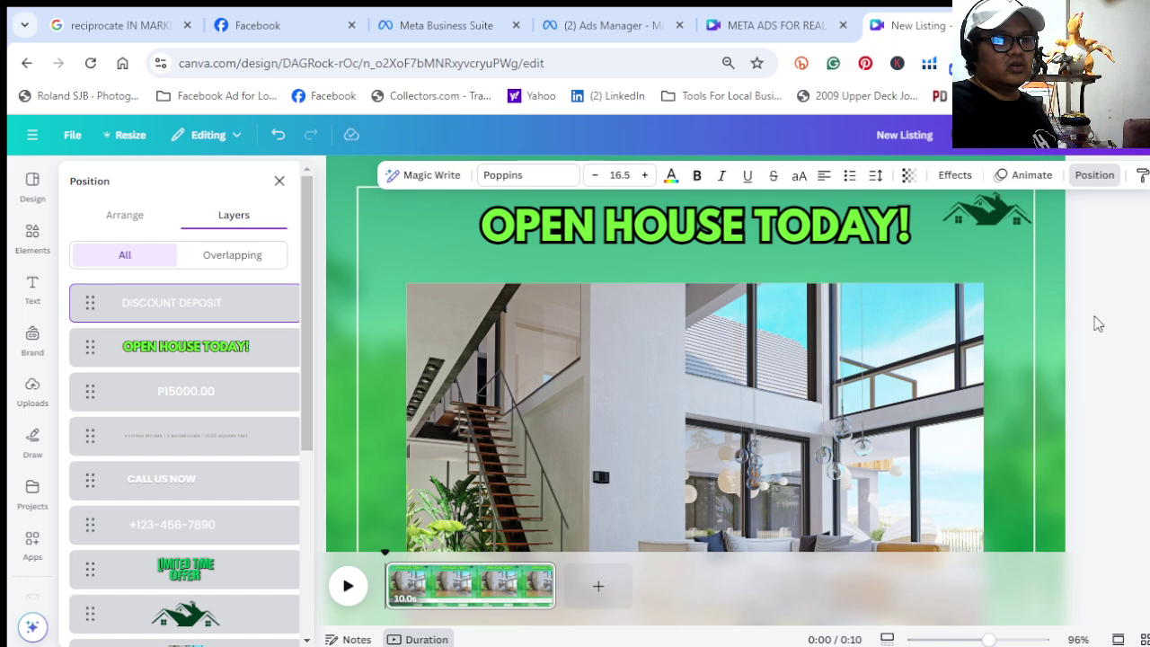
scroll(916, 364, down, 5)
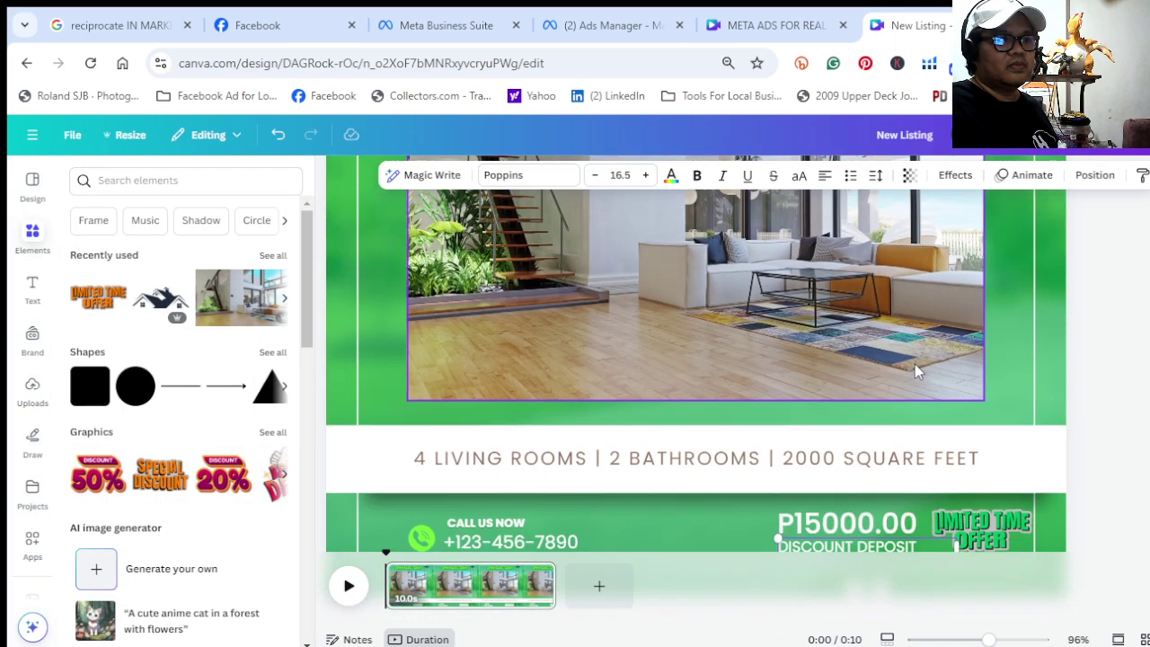
scroll(914, 363, up, 6)
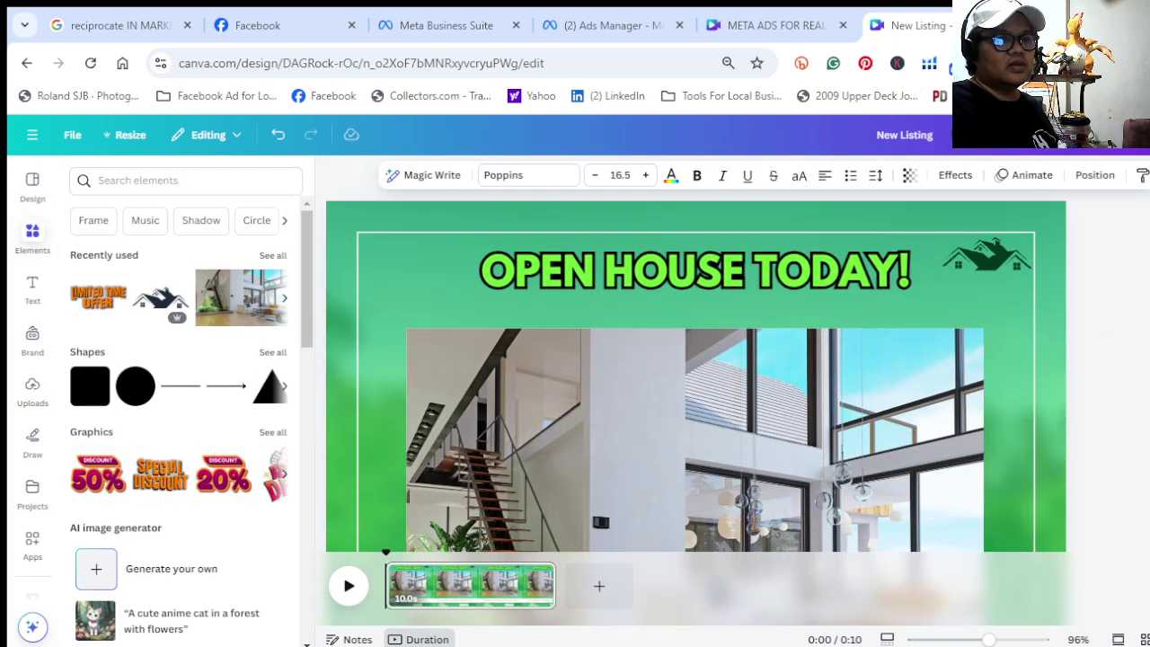
Download the open house ad as a PNG at 1,080 × 1,080 px
click(1106, 135)
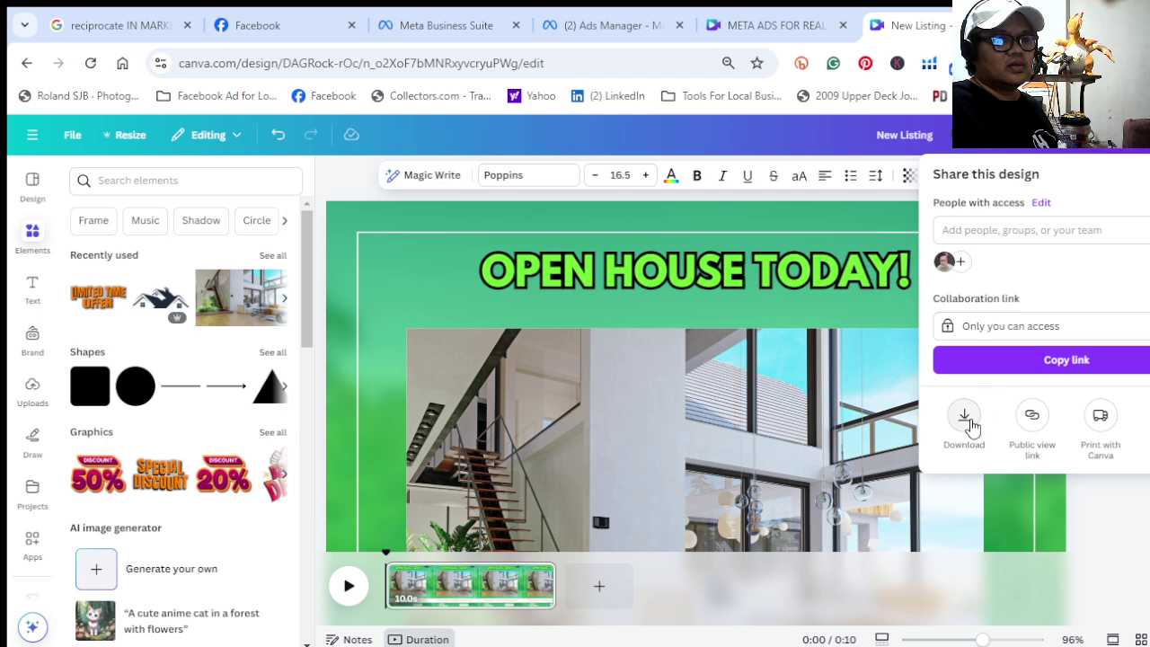
click(965, 418)
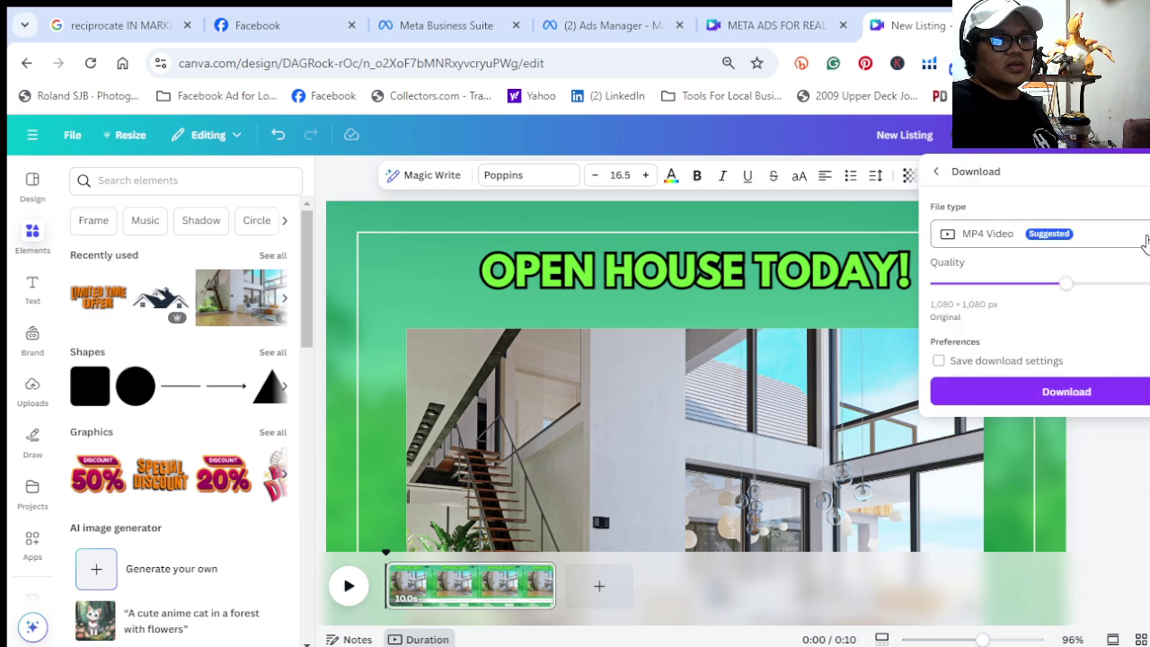
click(1145, 240)
click(1006, 323)
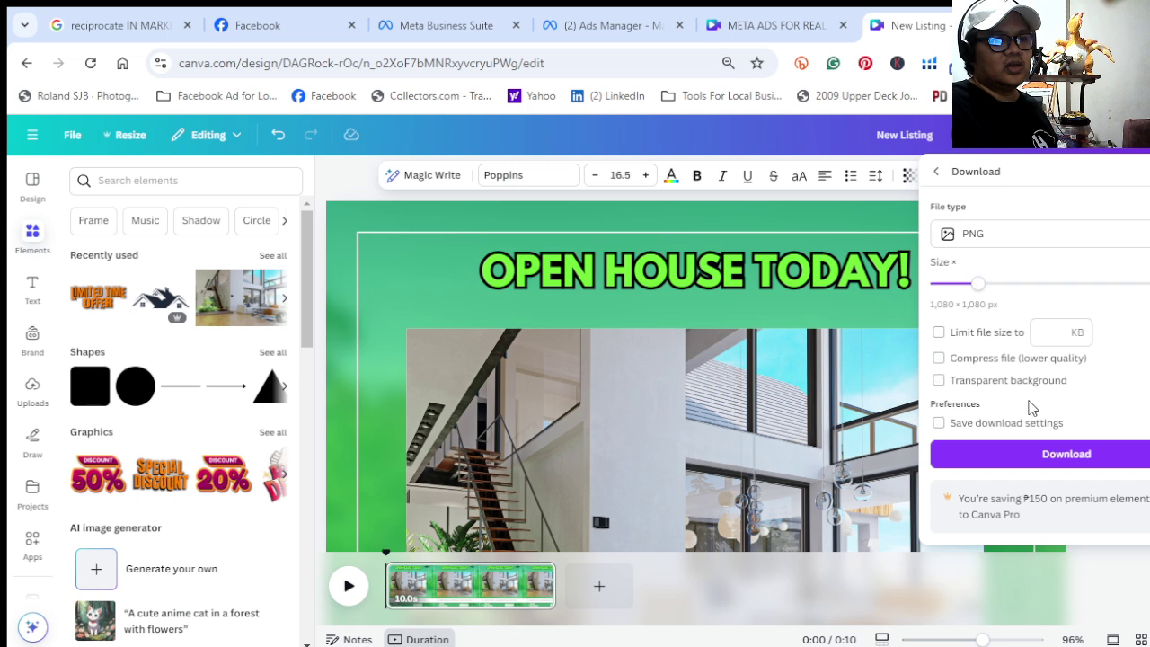
click(1045, 329)
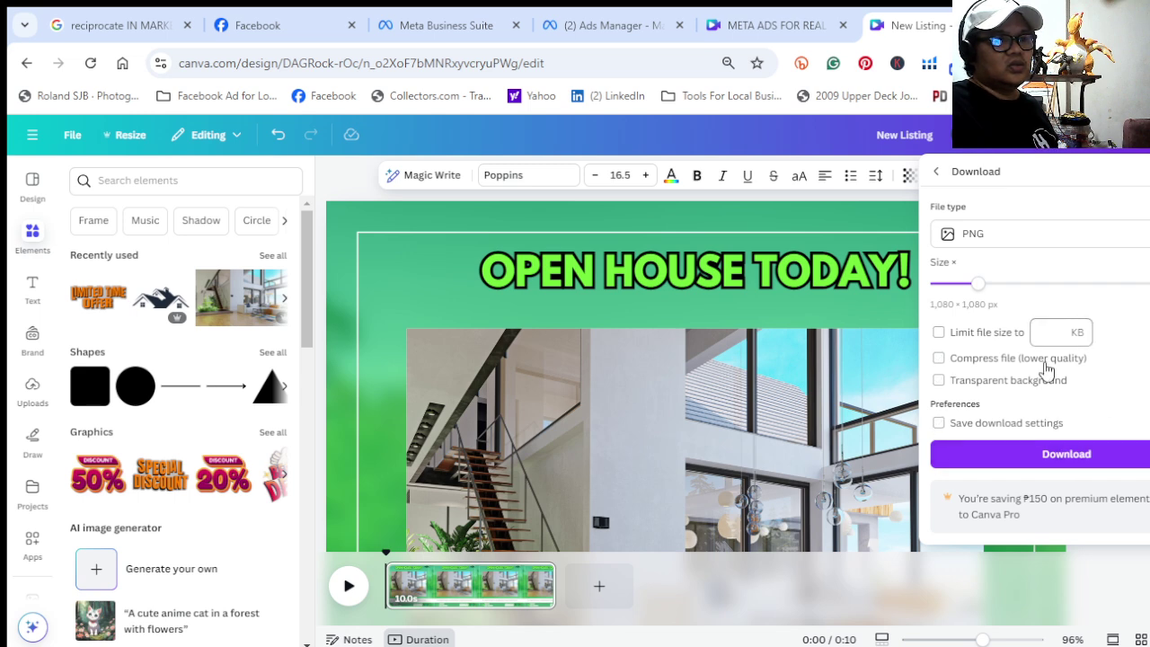
click(1066, 455)
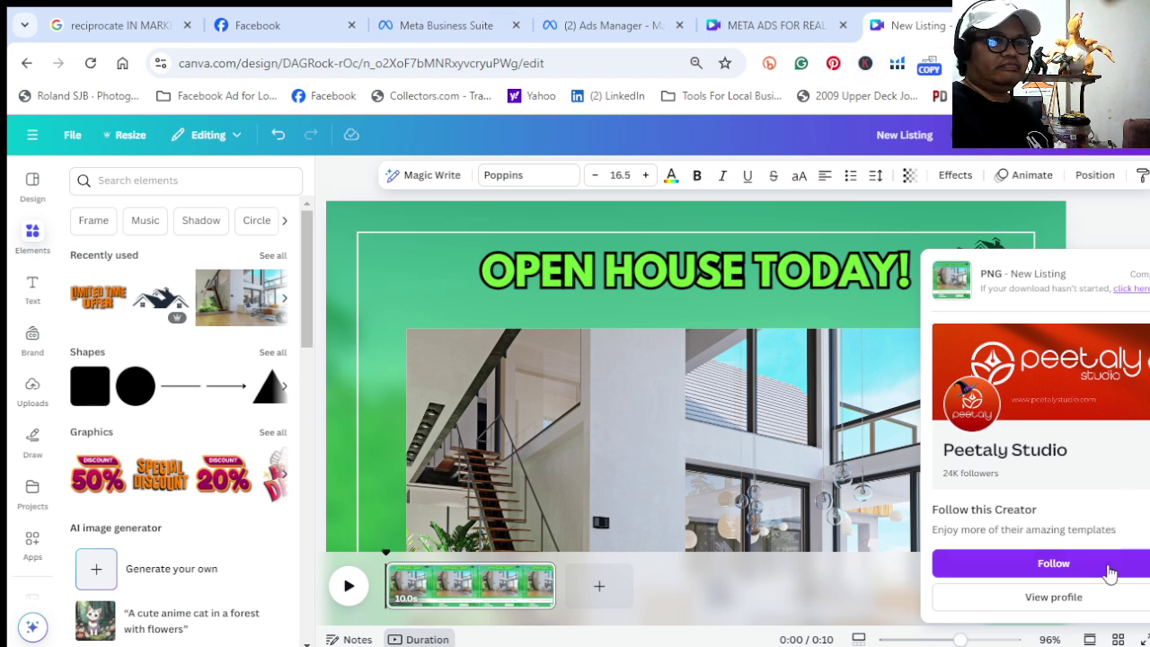
Open the recent LEAD FORM design in its own browser tab and bring it into view
click(1127, 289)
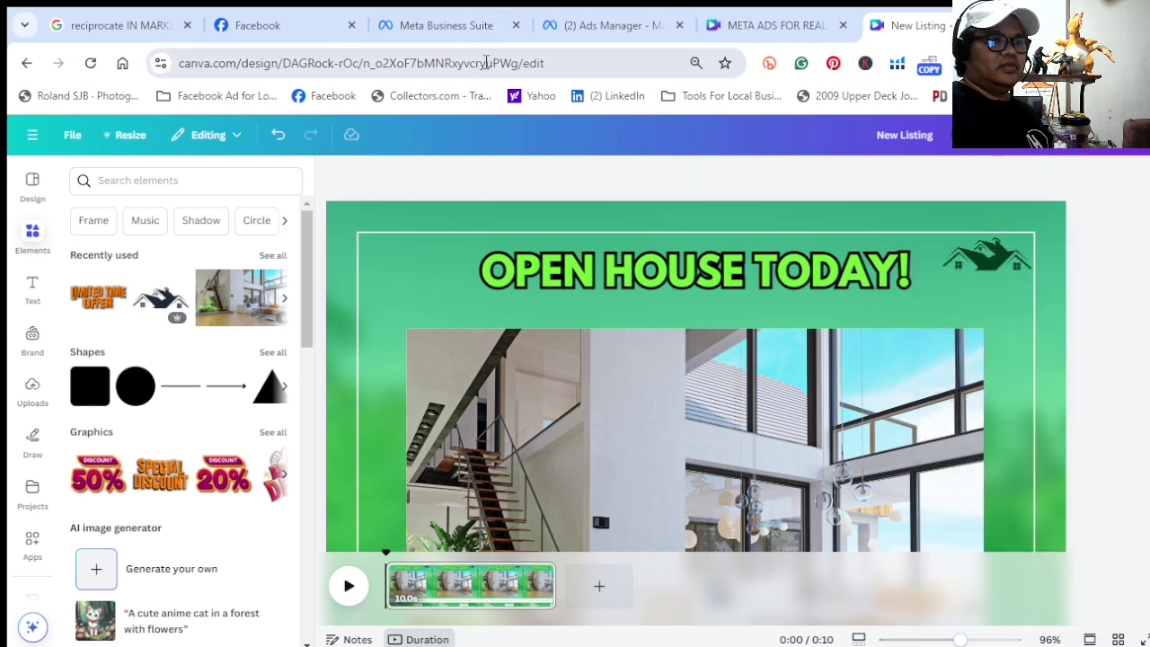
click(25, 136)
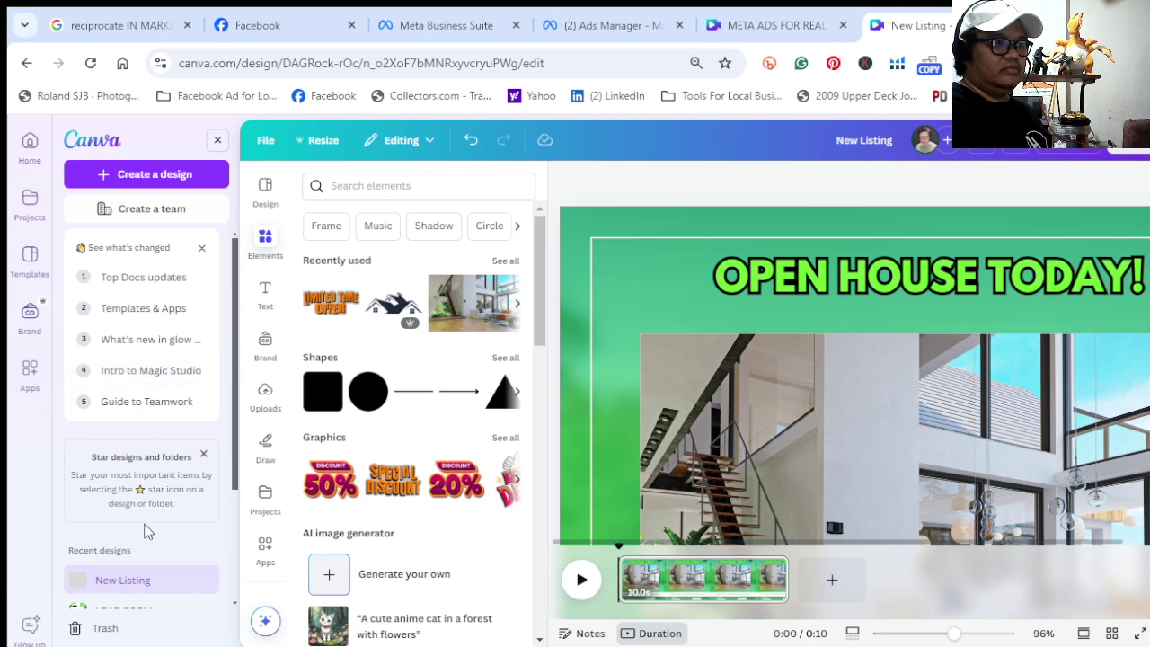
scroll(144, 458, down, 3)
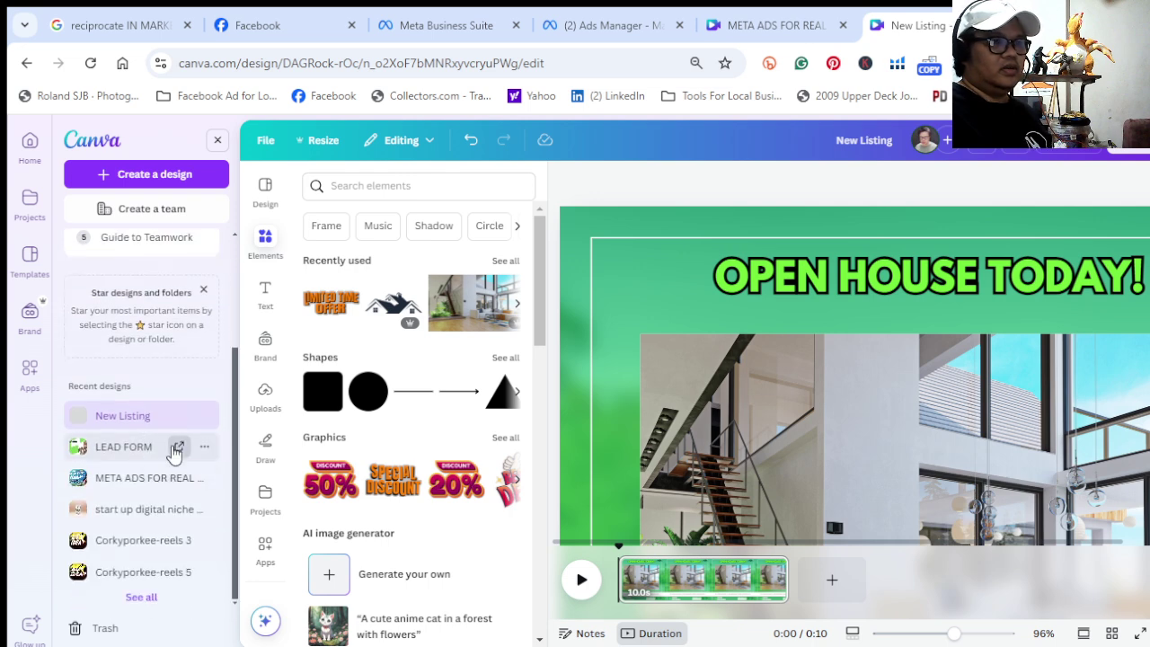
click(178, 446)
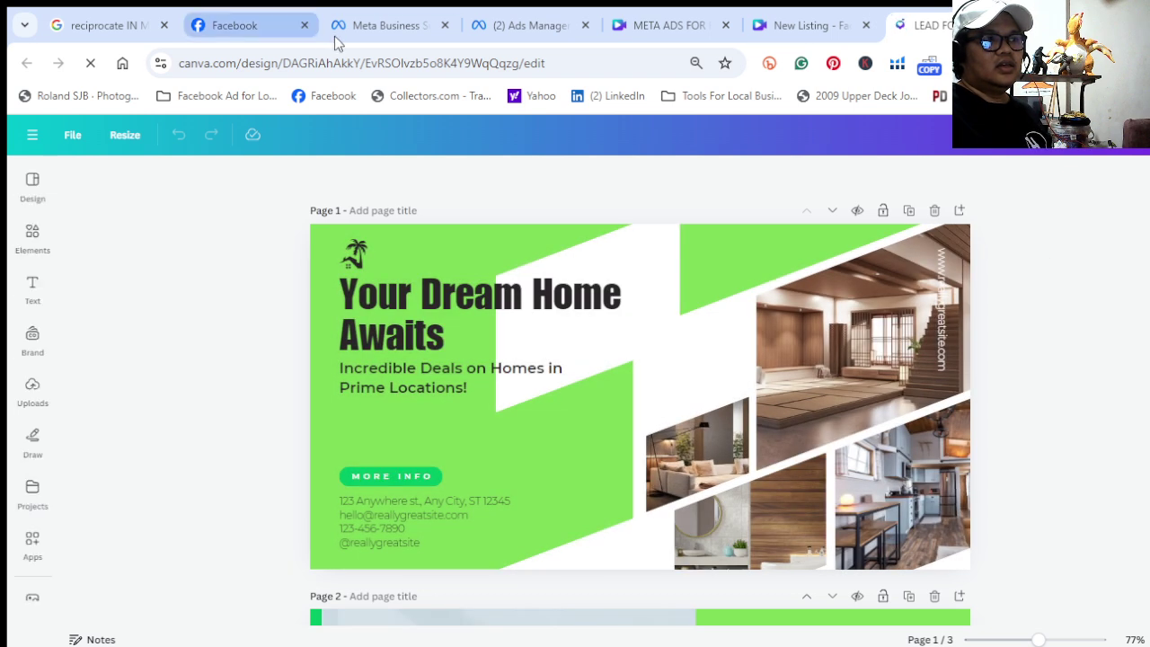
click(380, 30)
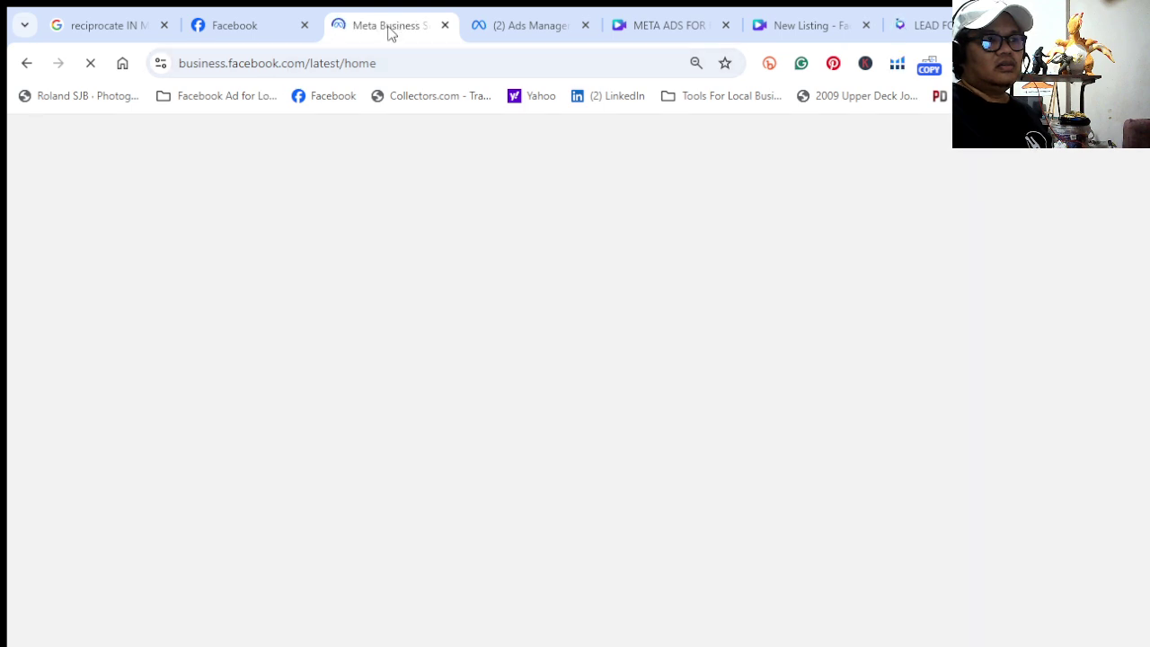
click(914, 25)
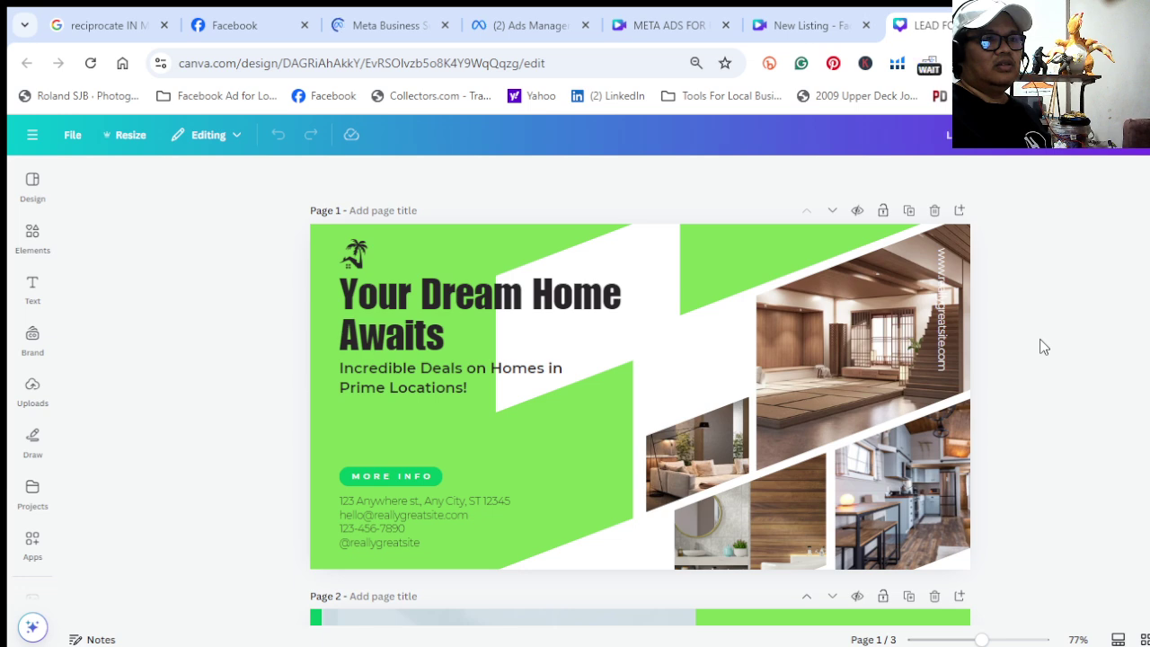
Compare the "Your Dream Home Awaits" and "Your Ideal Home Awaits" pages of the lead form design
scroll(1042, 346, down, 4)
scroll(1042, 346, up, 1)
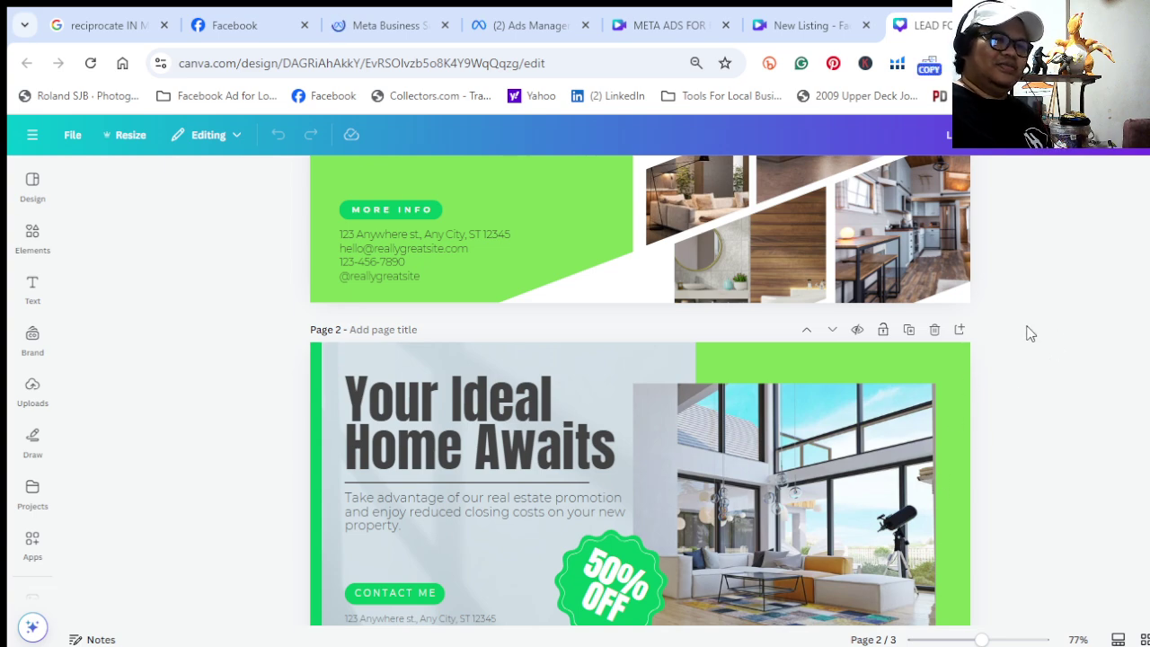
scroll(970, 342, up, 2)
scroll(970, 341, down, 3)
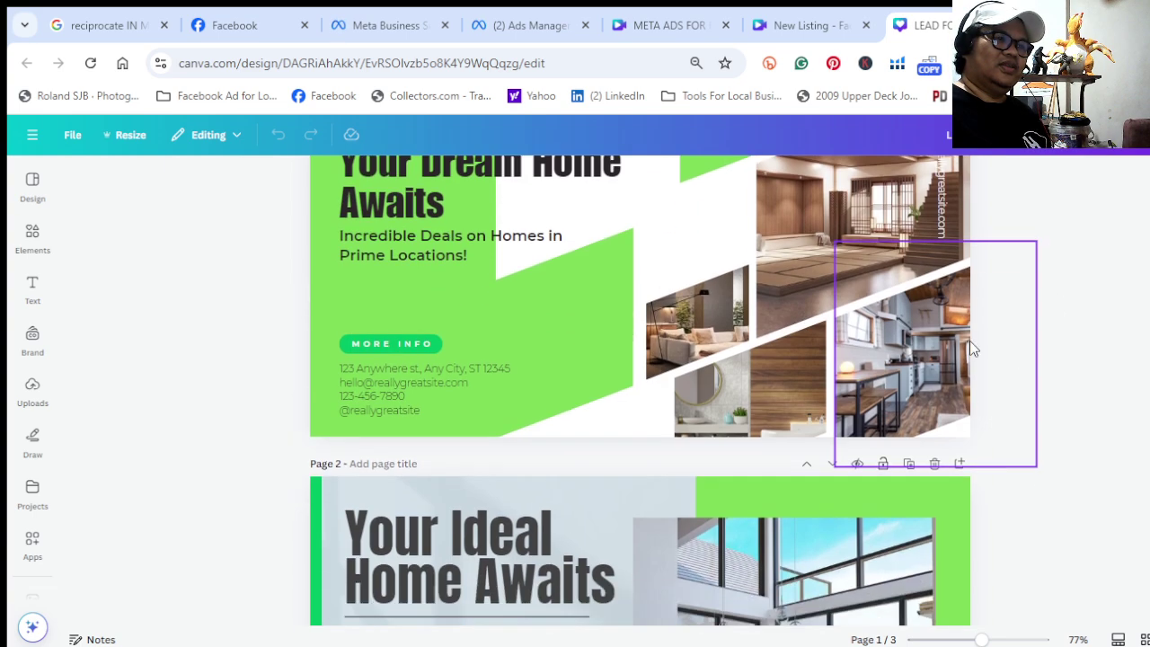
scroll(899, 429, up, 4)
scroll(899, 429, down, 5)
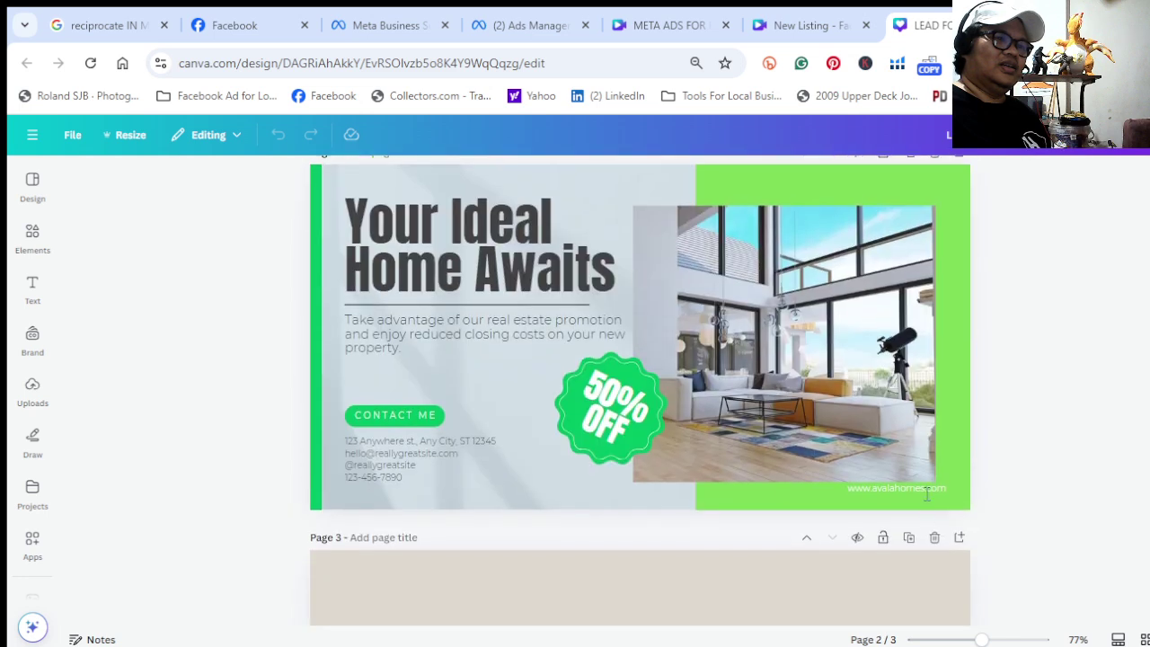
click(958, 456)
click(1147, 173)
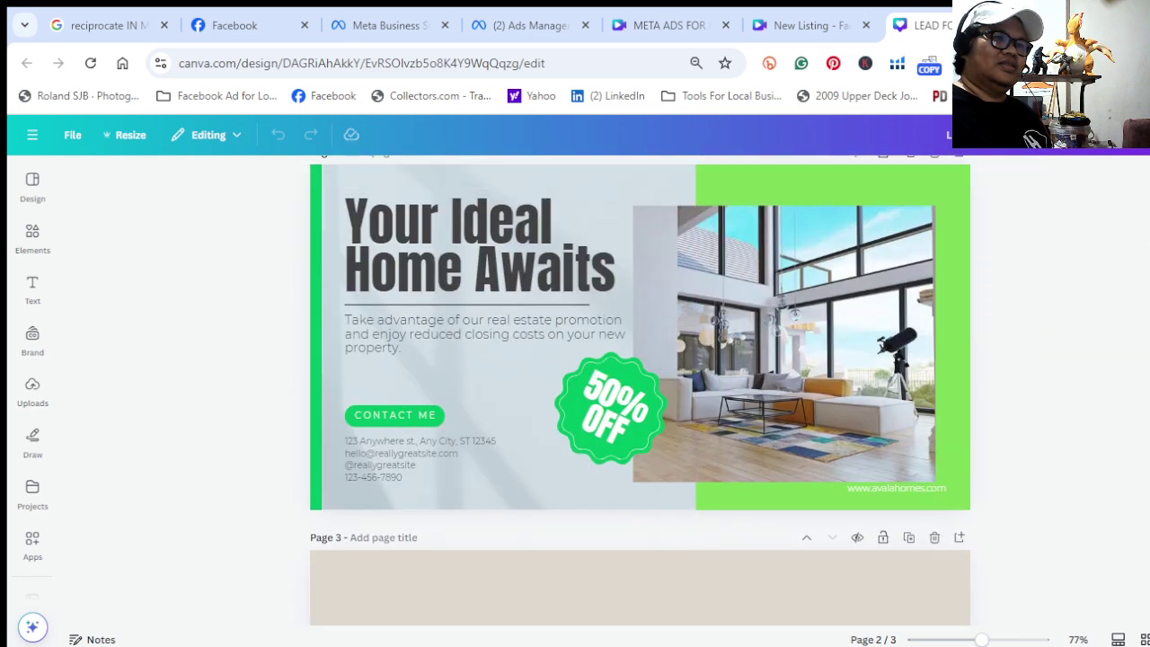
Download only page 2, the "Your Ideal Home Awaits" ad, as a PNG at 1,200 × 628 px
click(1110, 134)
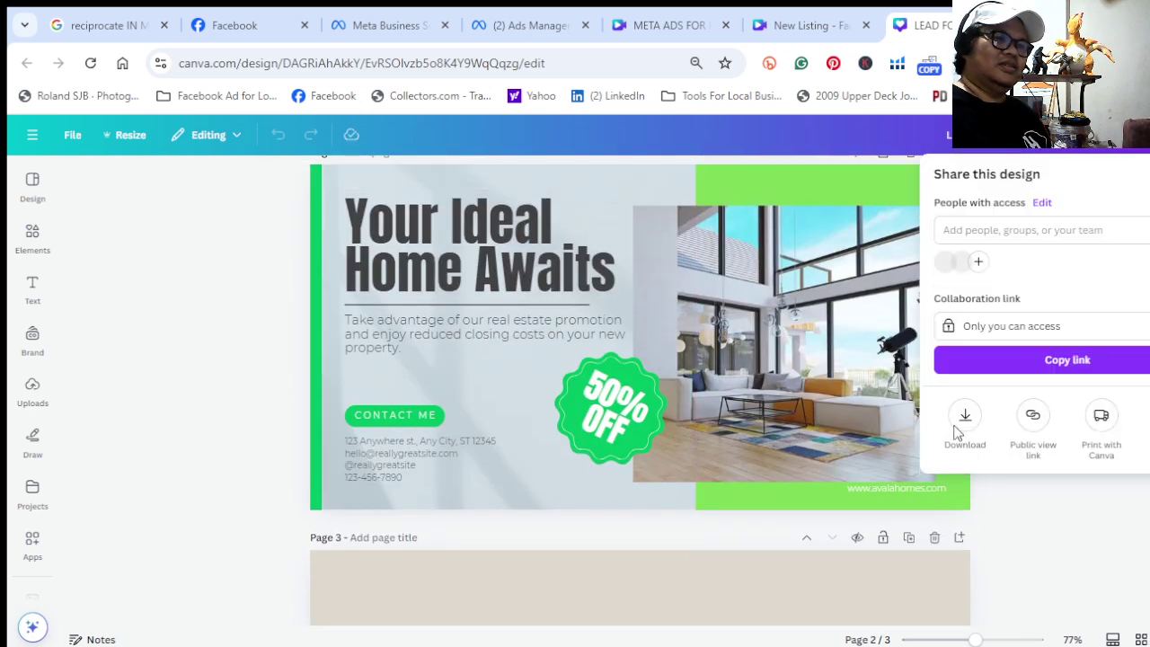
click(960, 429)
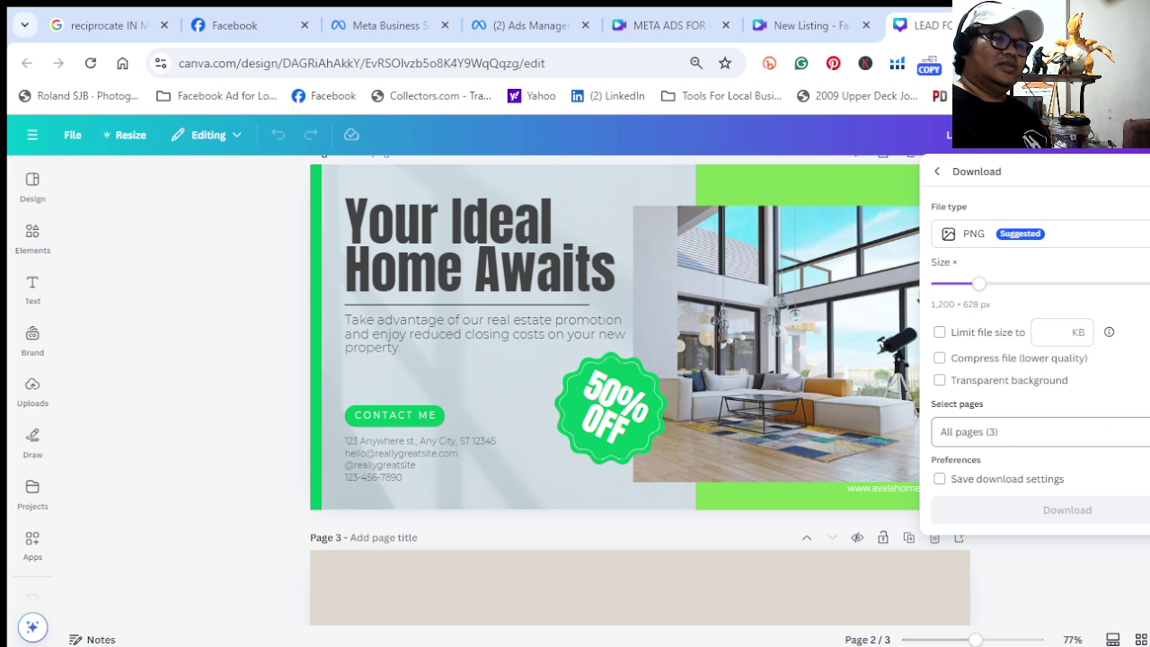
click(960, 431)
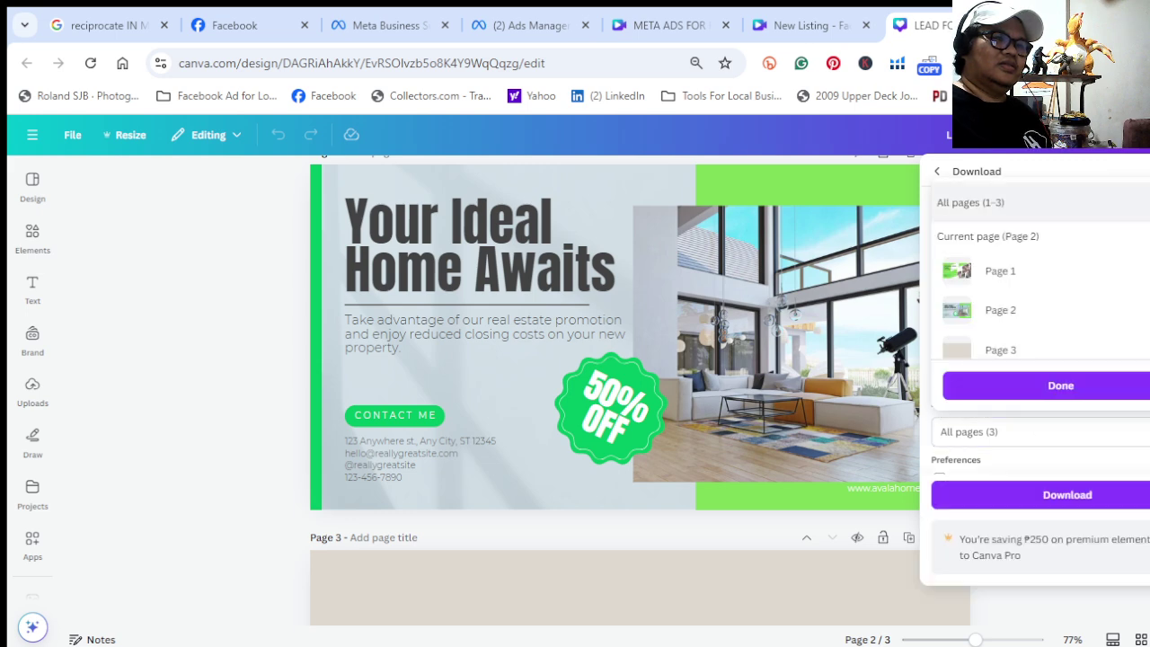
click(1136, 202)
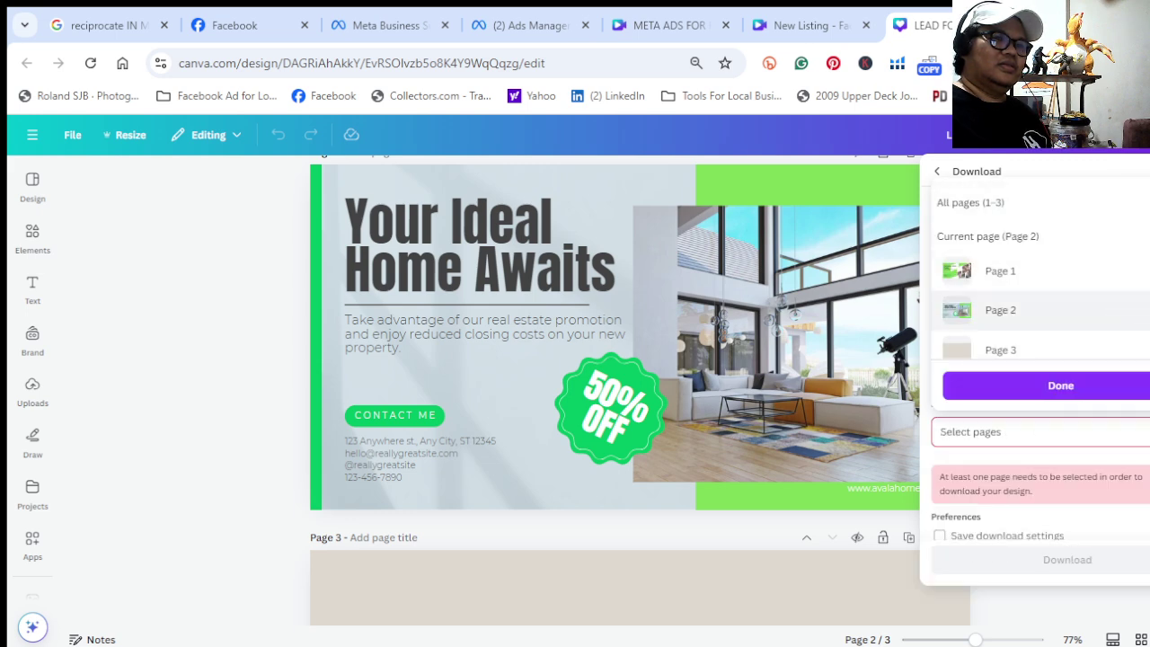
click(1136, 310)
click(1065, 389)
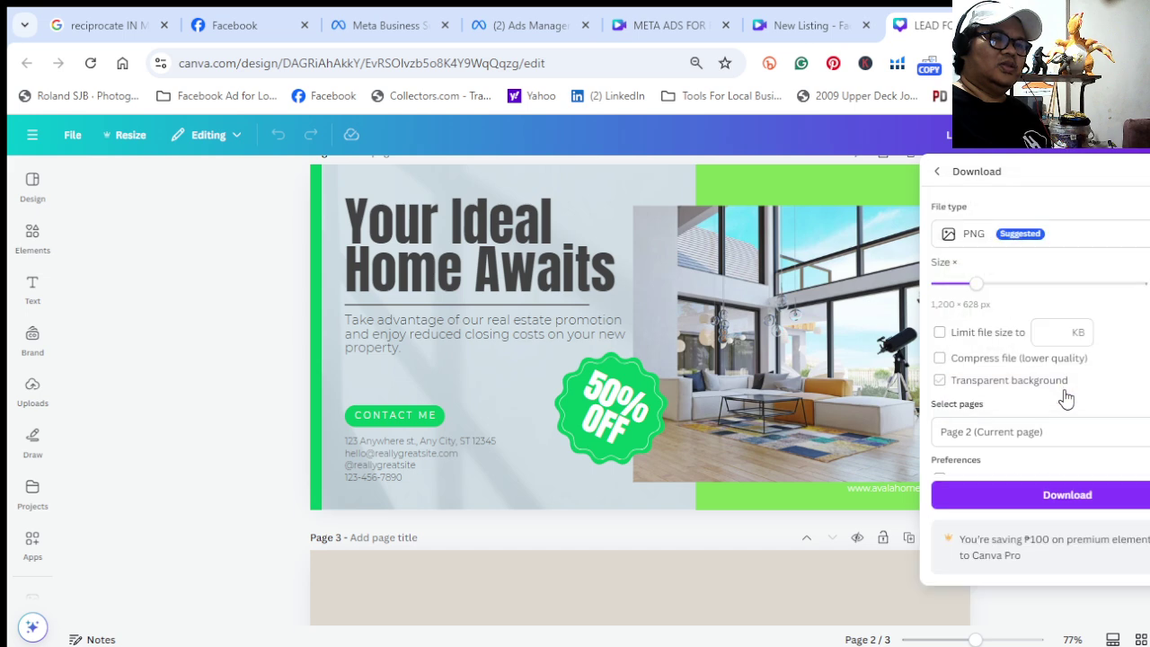
click(1056, 499)
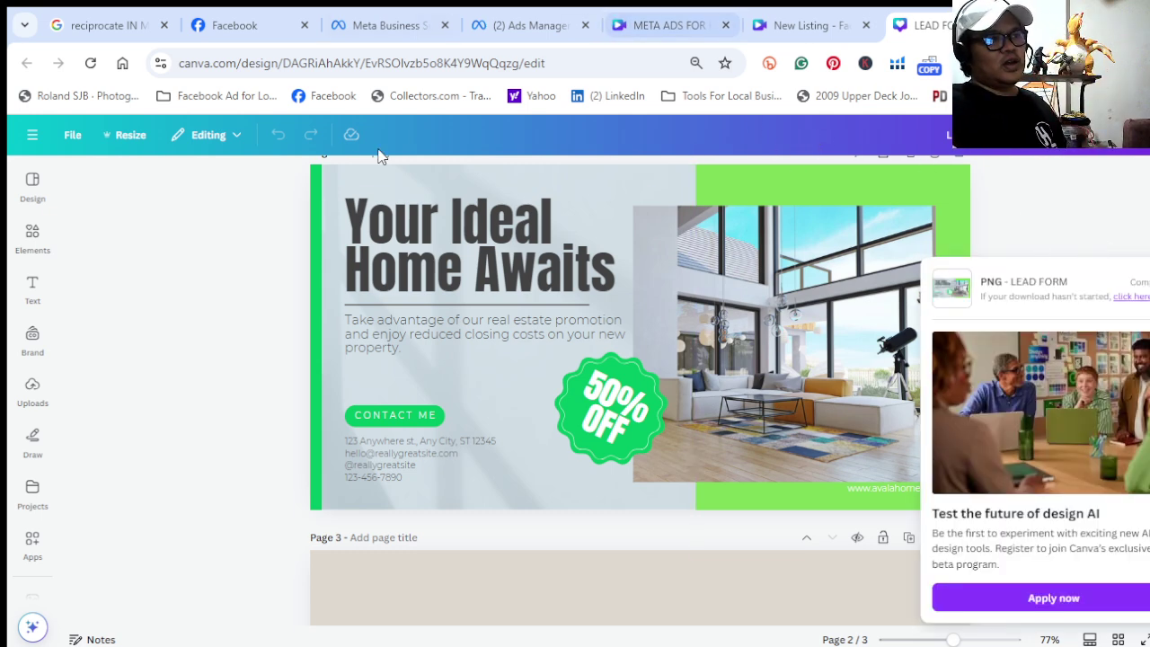
Switch to Facebook in a new tab and look over the Click Ads Marketing page and its management tools
click(382, 24)
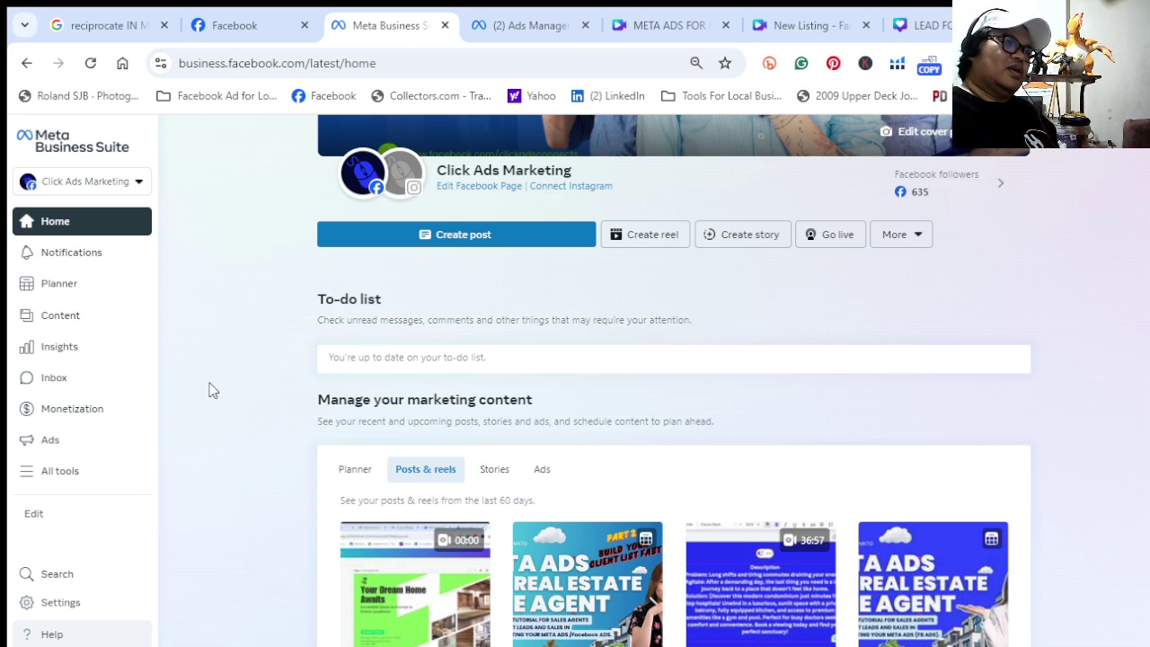
click(243, 27)
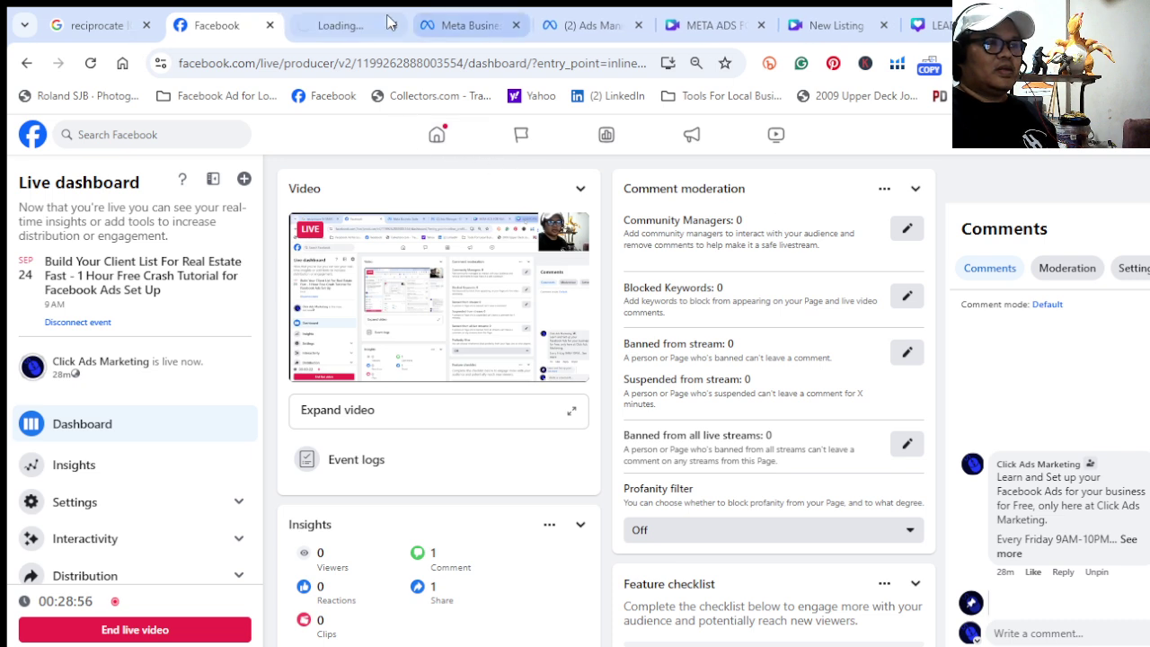
click(348, 25)
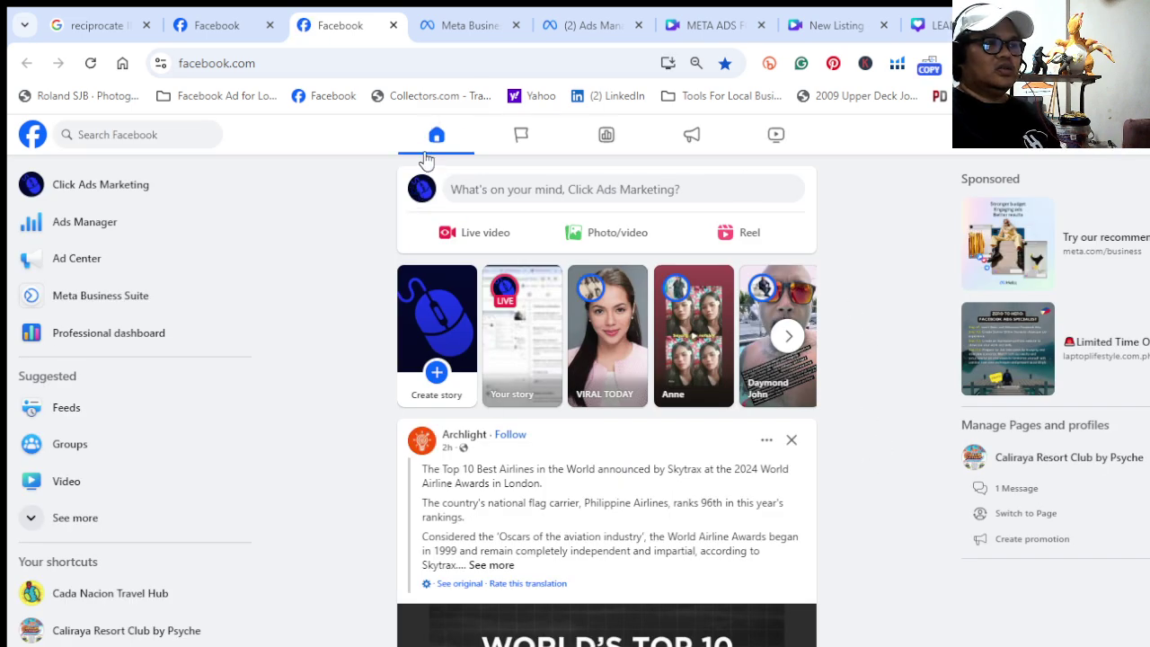
click(424, 190)
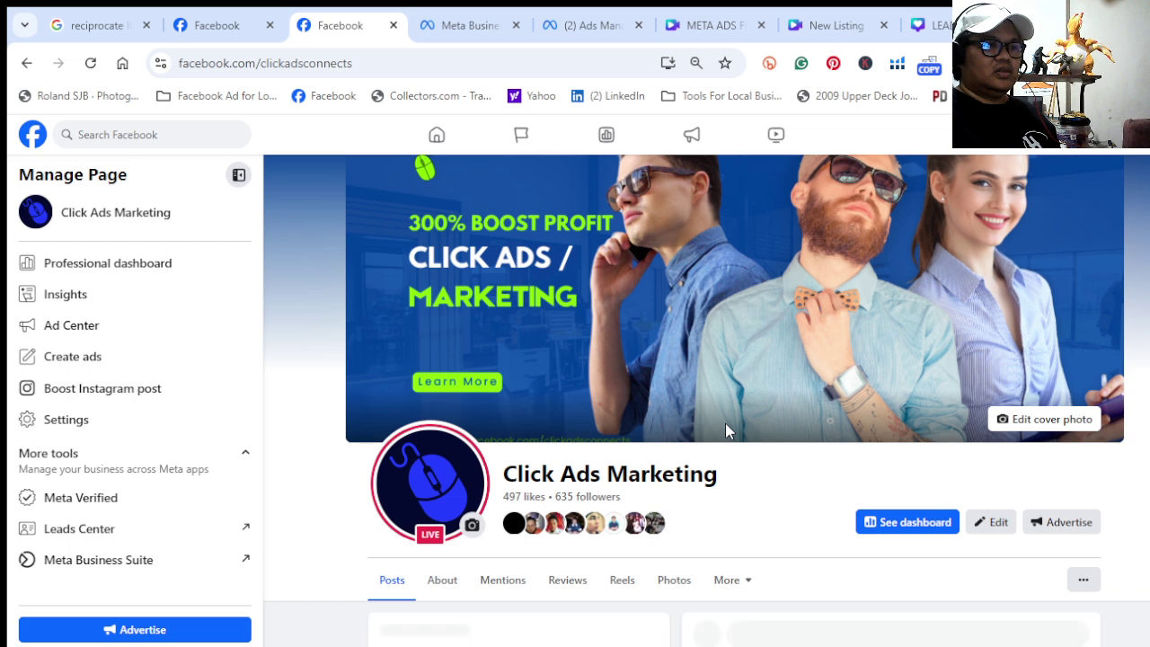
scroll(725, 423, down, 4)
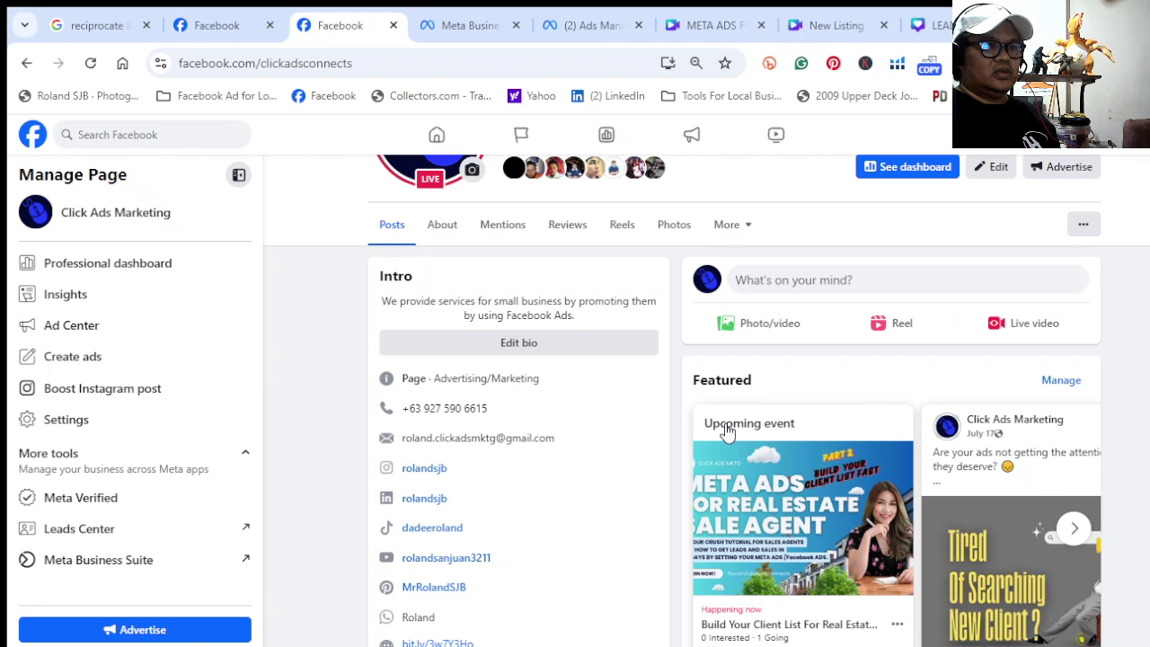
scroll(727, 431, up, 4)
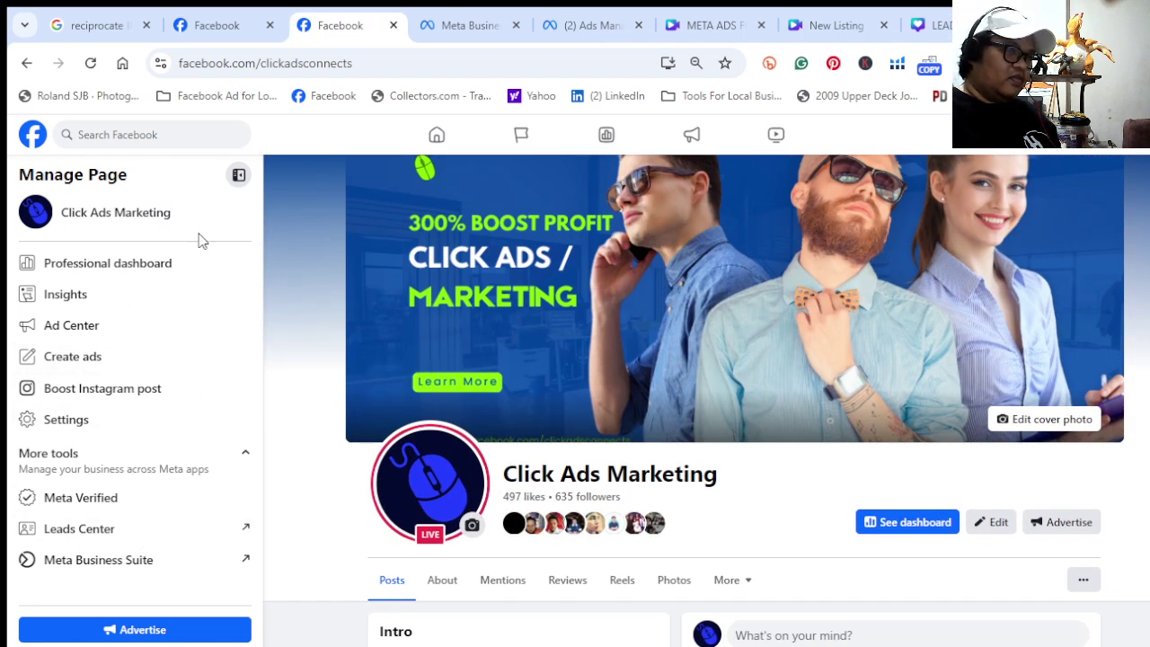
scroll(126, 489, down, 1)
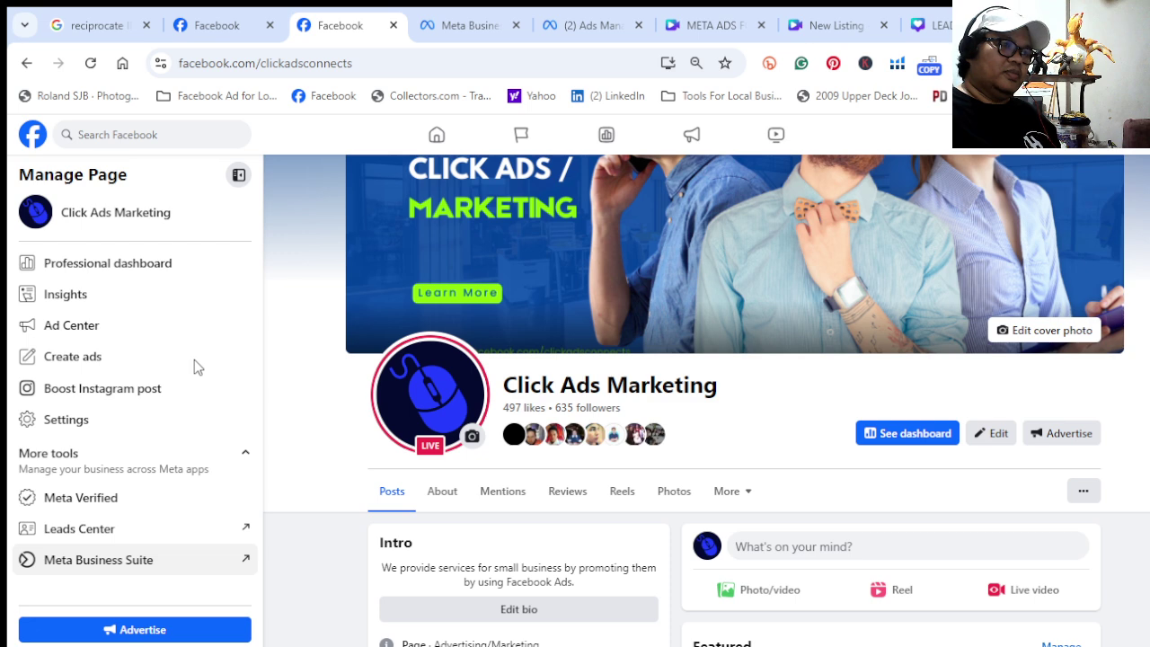
Switch to Meta Business Suite, open Instant Forms and start creating a new lead form from scratch
click(428, 33)
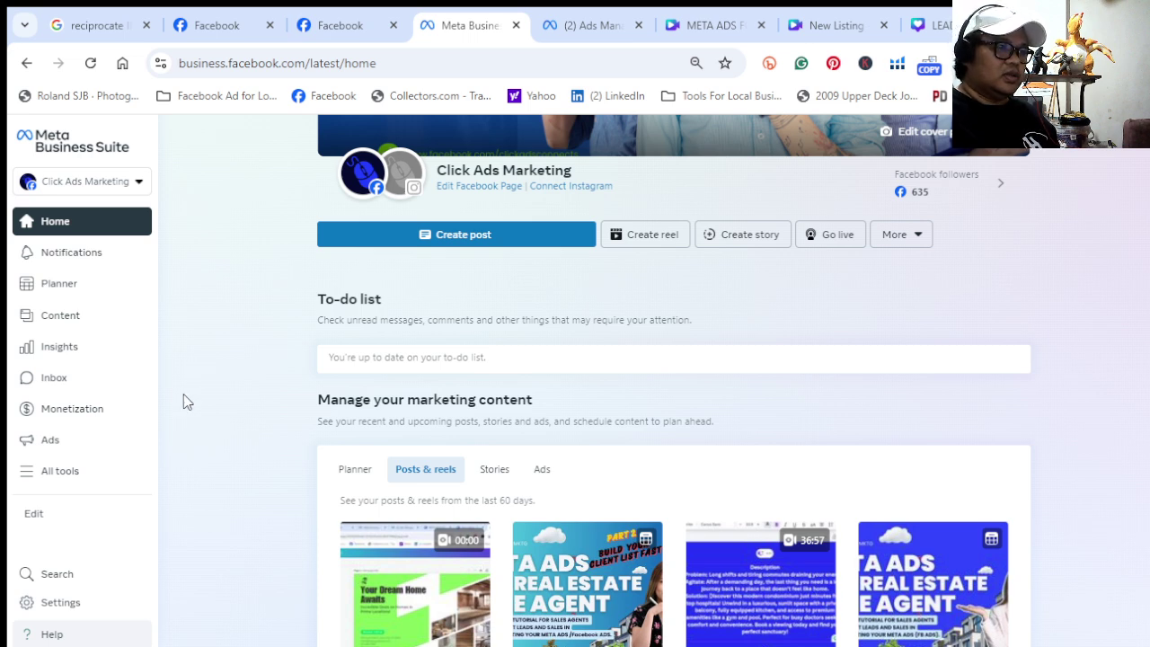
click(60, 472)
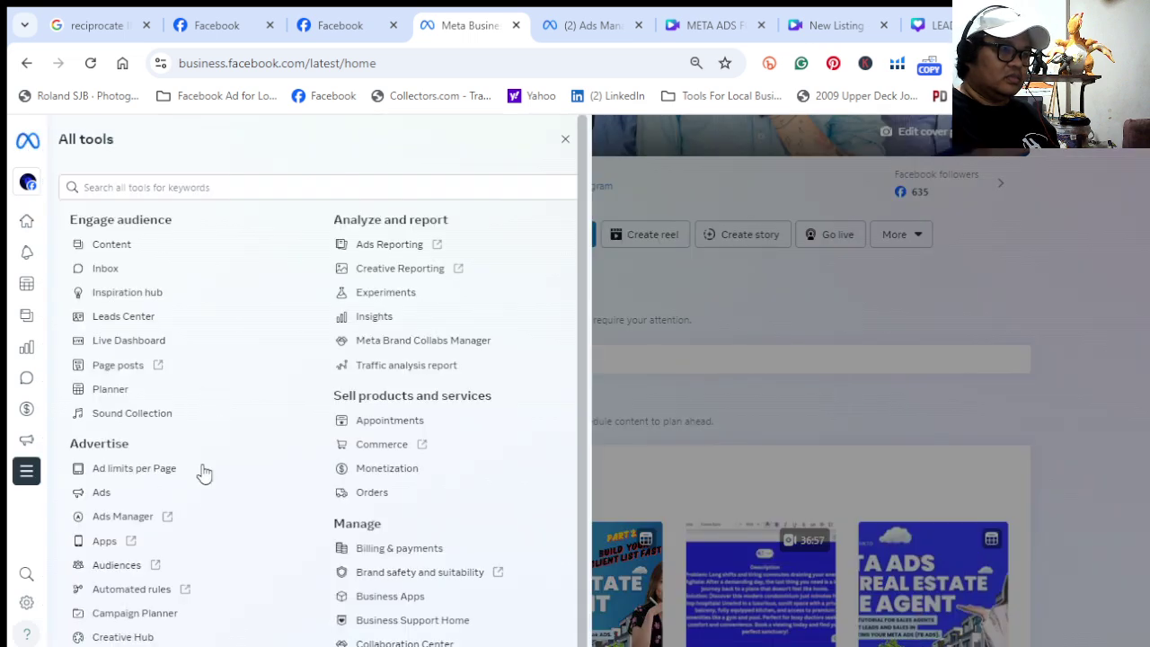
scroll(187, 557, down, 2)
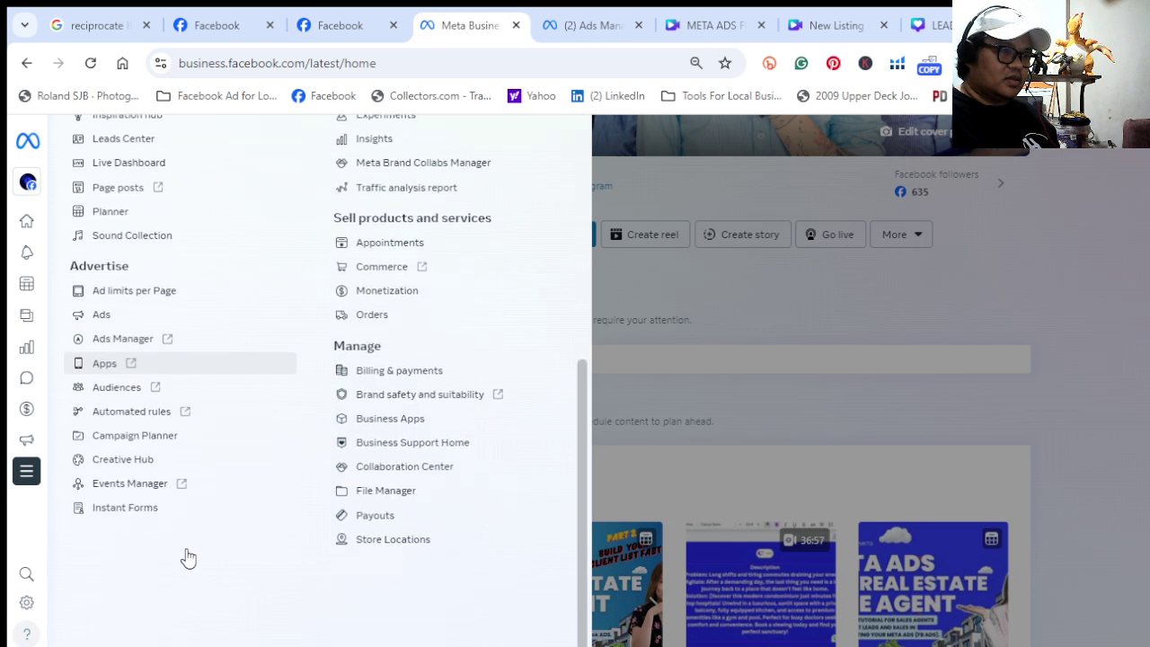
click(123, 512)
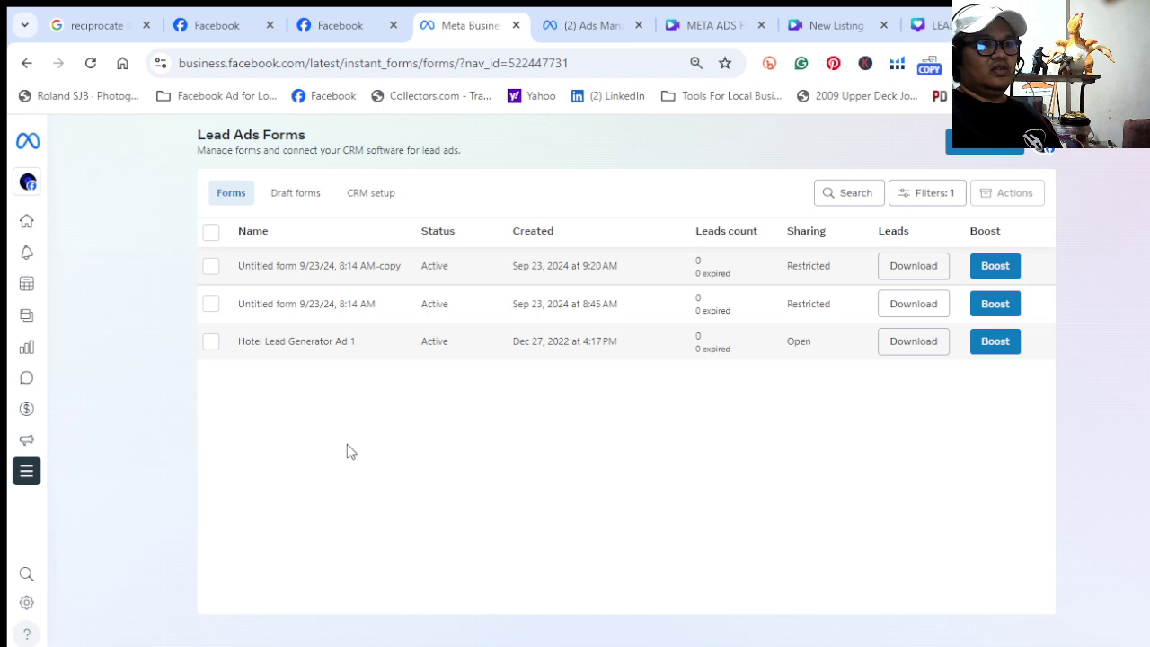
click(966, 157)
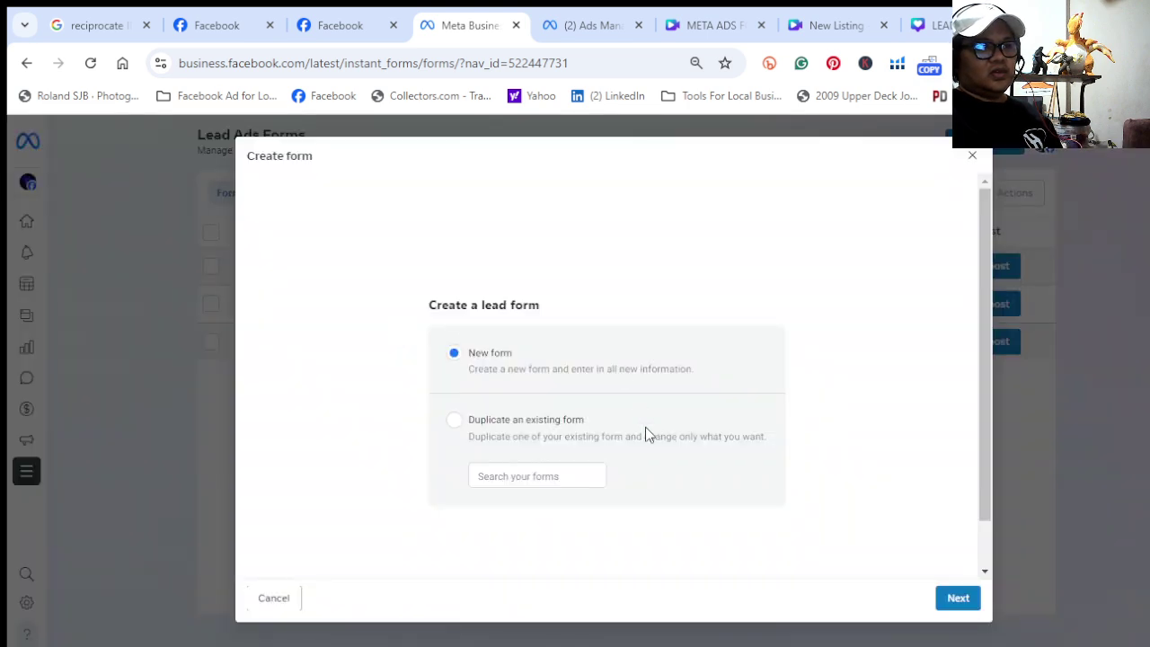
click(957, 598)
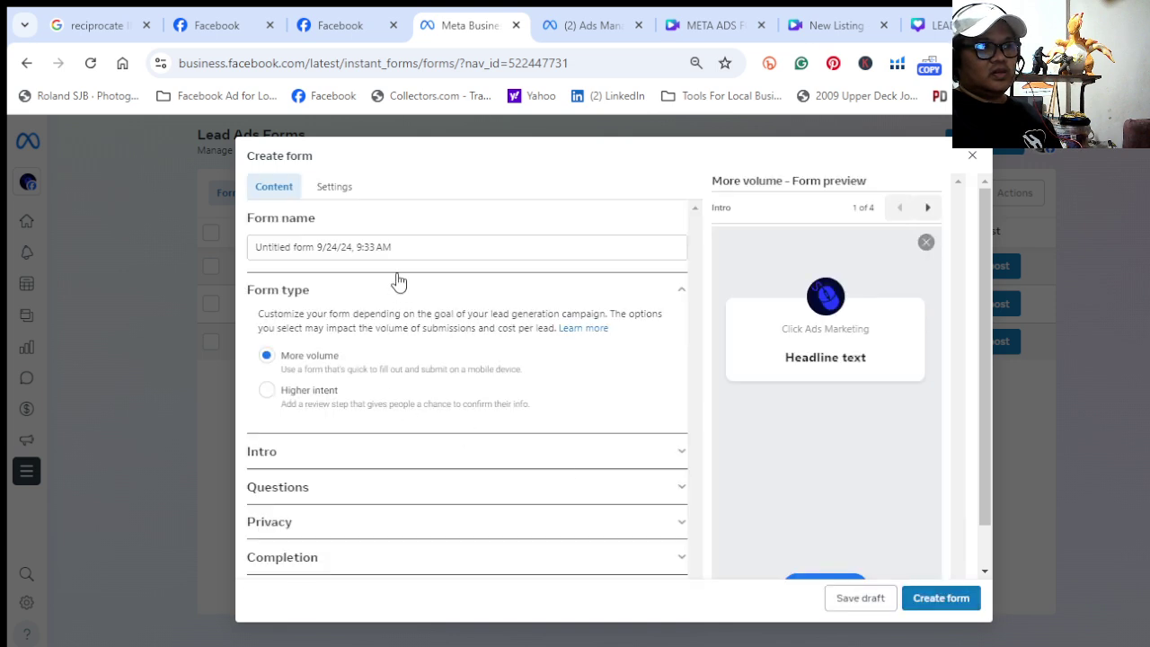
Replace the default name of the new lead form with "MARESA PRACT 2"
click(413, 252)
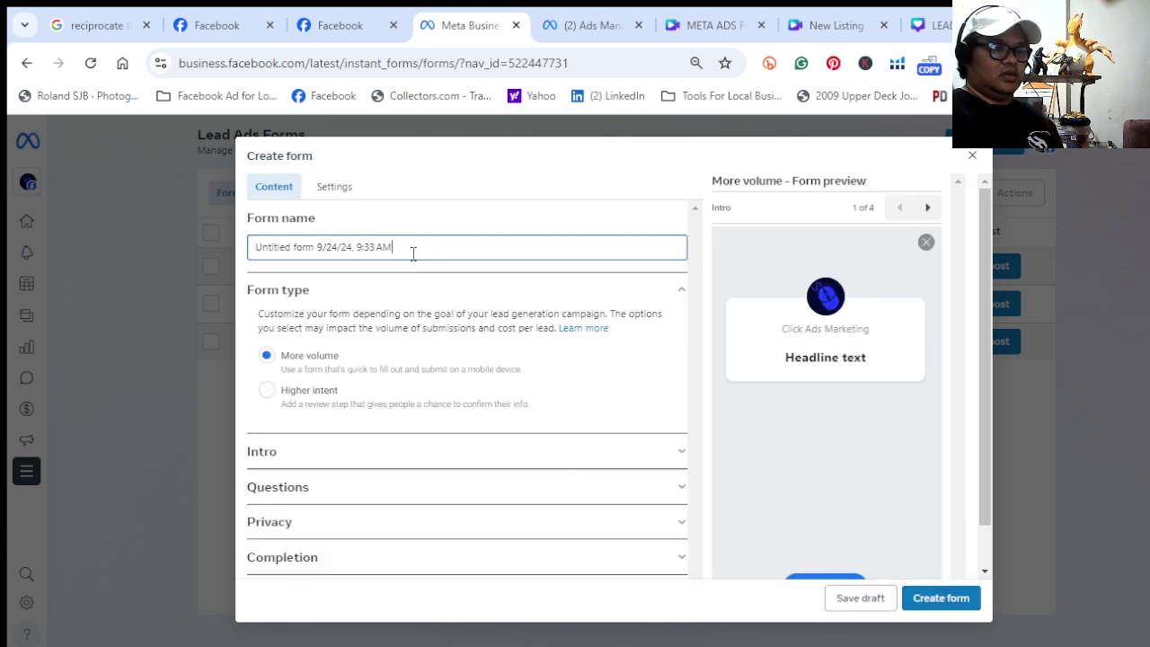
key(BackSpace)
key(BackSpace)
key(BackSpace)
key(BackSpace)
key(BackSpace)
key(BackSpace)
key(BackSpace)
key(BackSpace)
key(BackSpace)
key(BackSpace)
key(BackSpace)
key(BackSpace)
key(BackSpace)
key(BackSpace)
key(BackSpace)
key(BackSpace)
key(BackSpace)
key(BackSpace)
key(BackSpace)
key(BackSpace)
key(BackSpace)
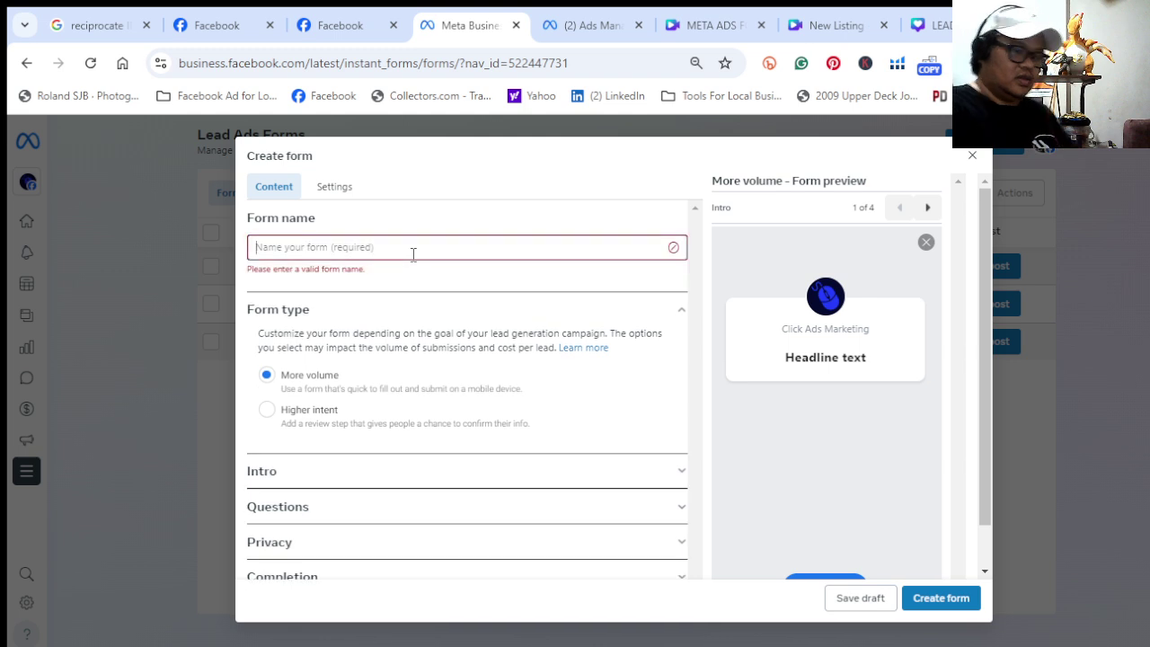
text(ma)
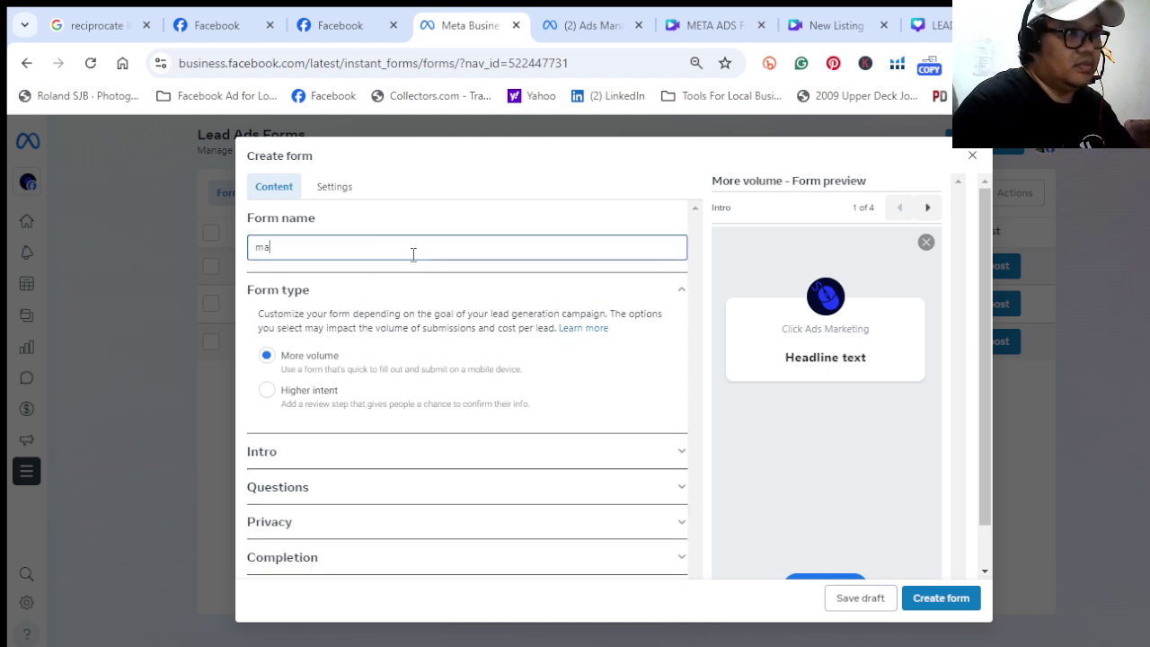
key(BackSpace)
key(BackSpace)
text(MARESA)
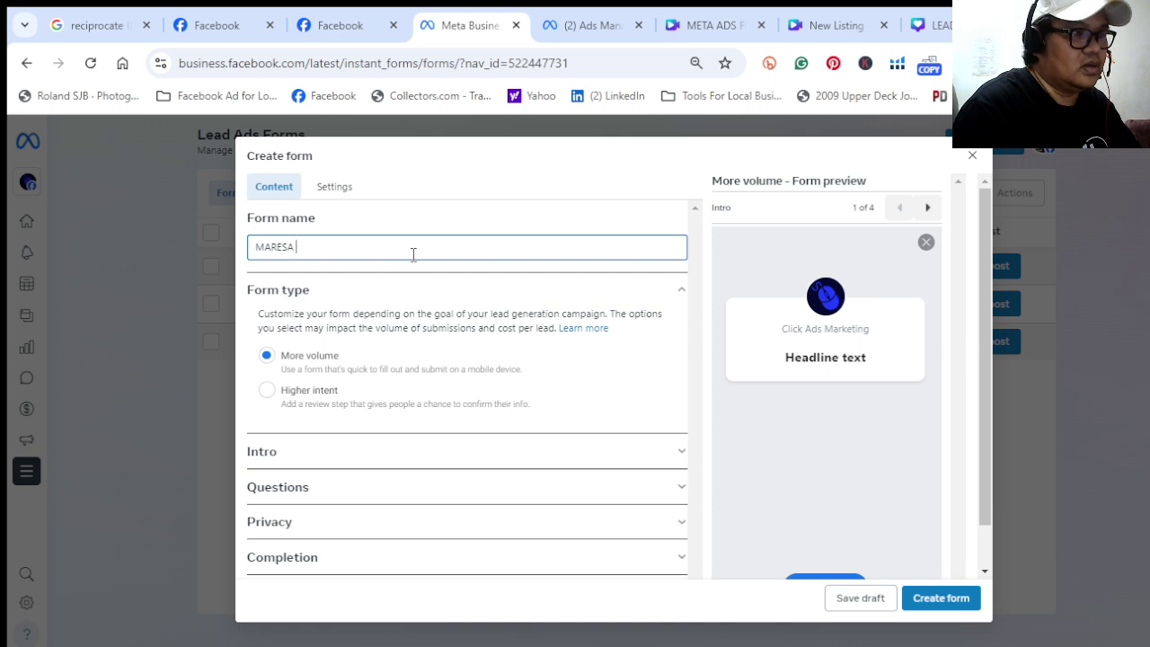
text( PRACT 2)
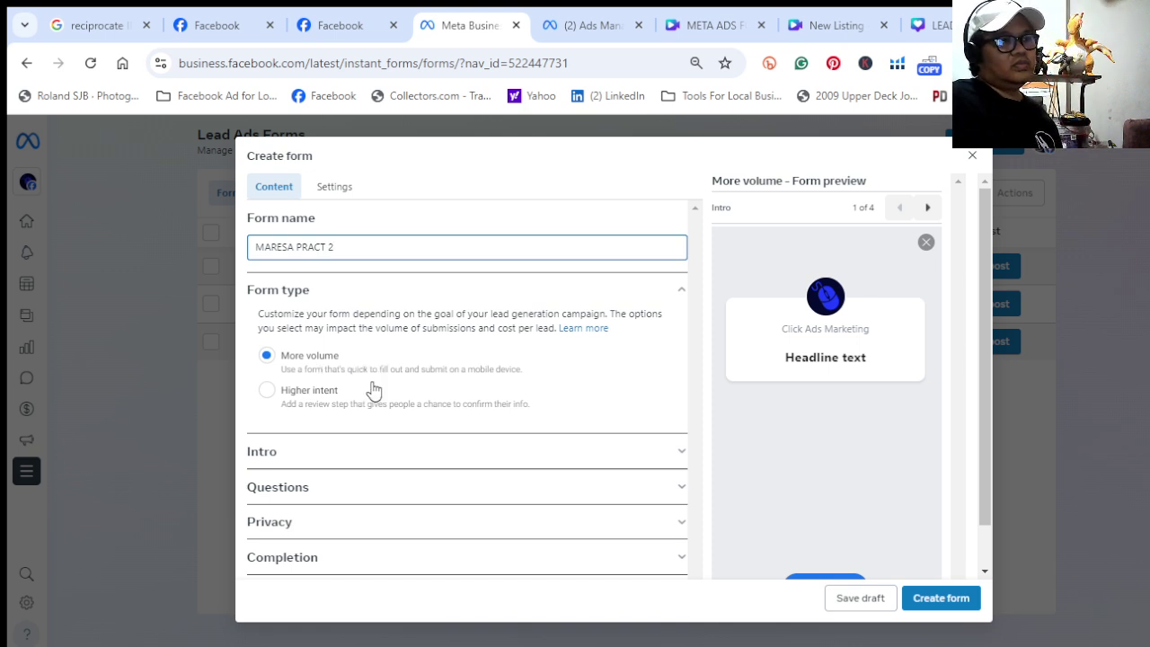
scroll(376, 388, down, 1)
scroll(375, 388, up, 1)
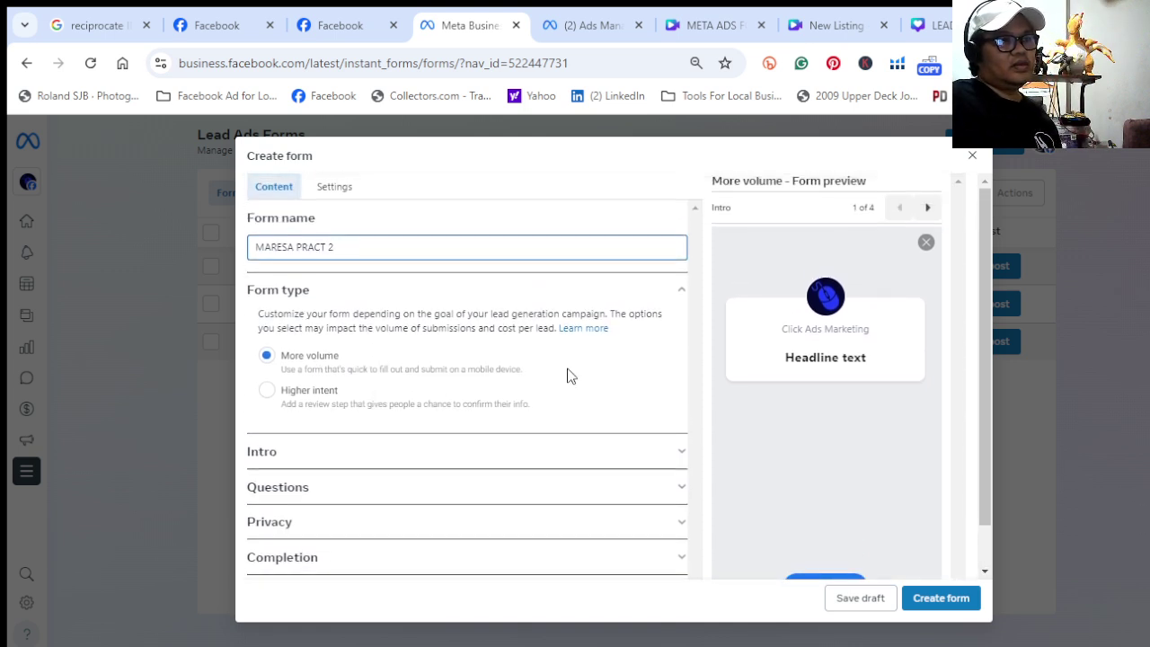
In the form's intro section, use an uploaded 1200x628 image as the background image
click(548, 460)
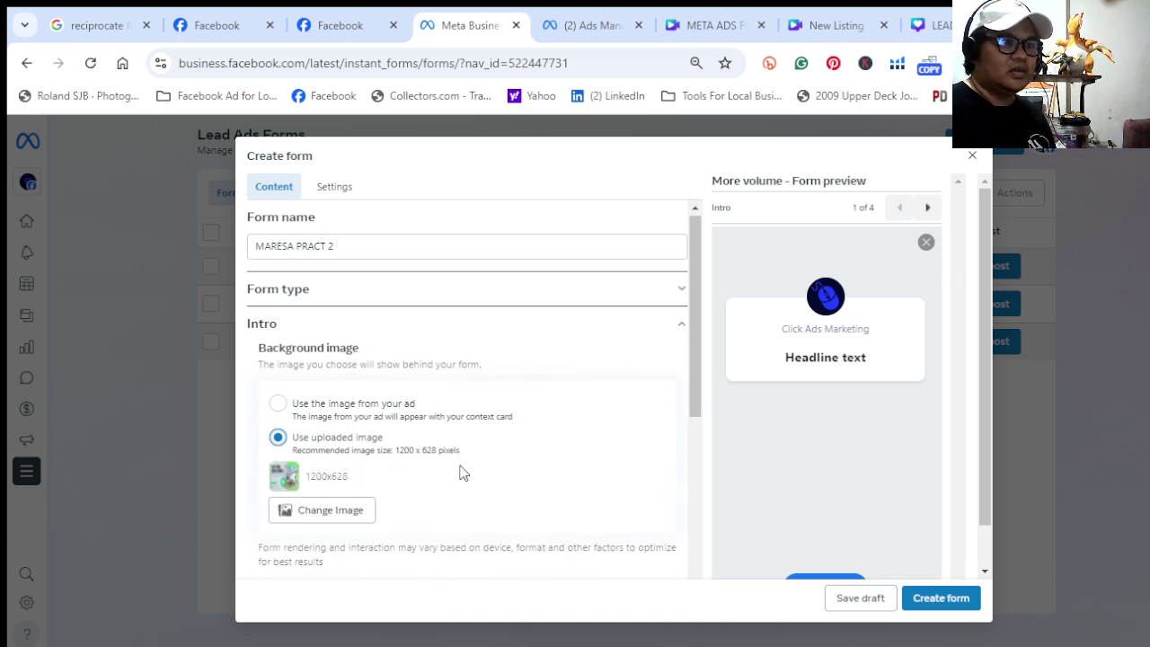
scroll(459, 470, down, 2)
scroll(461, 472, up, 2)
scroll(459, 472, down, 3)
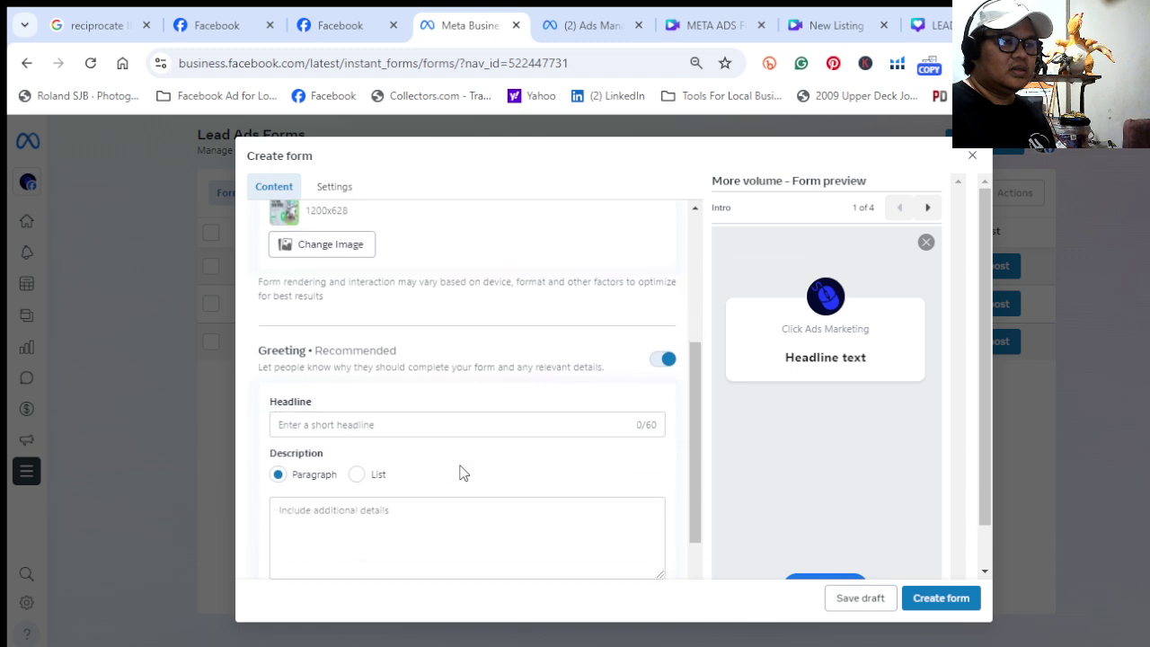
scroll(459, 473, up, 3)
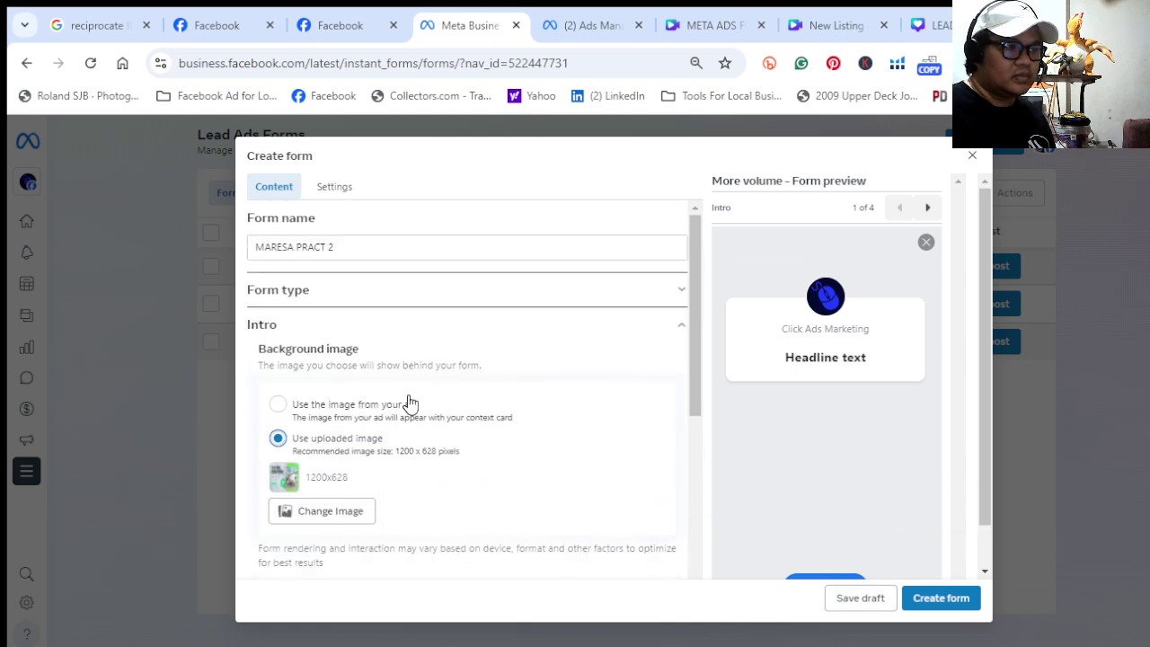
scroll(409, 402, down, 3)
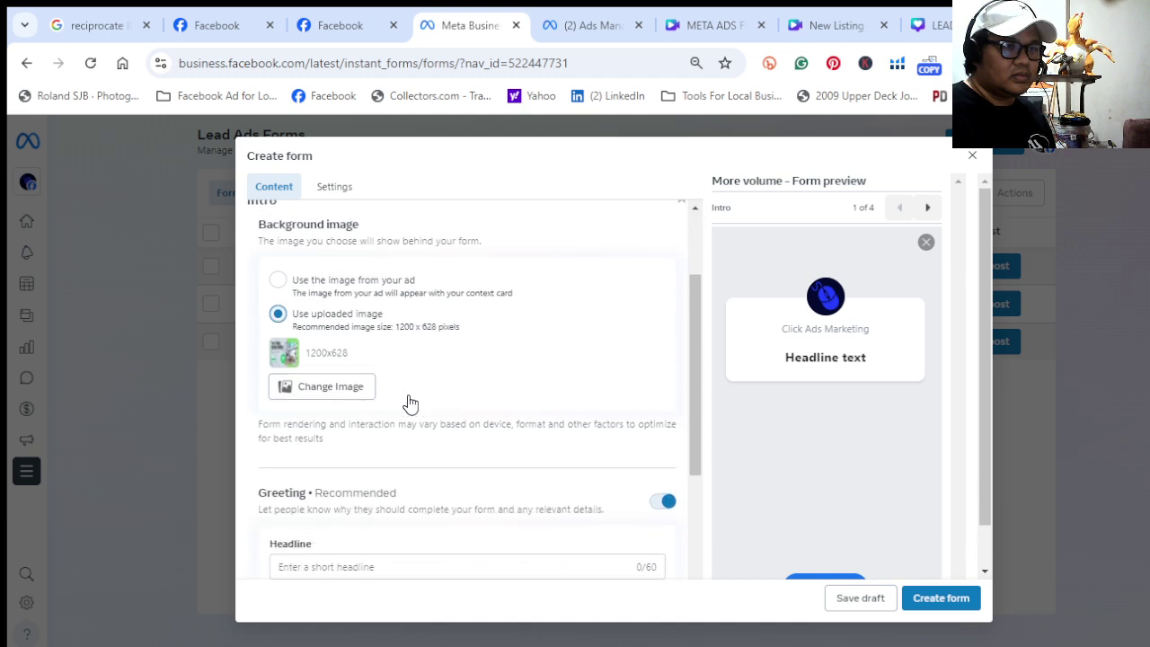
Page through the form preview as far as the privacy review, and return to the intro page
click(925, 210)
click(926, 210)
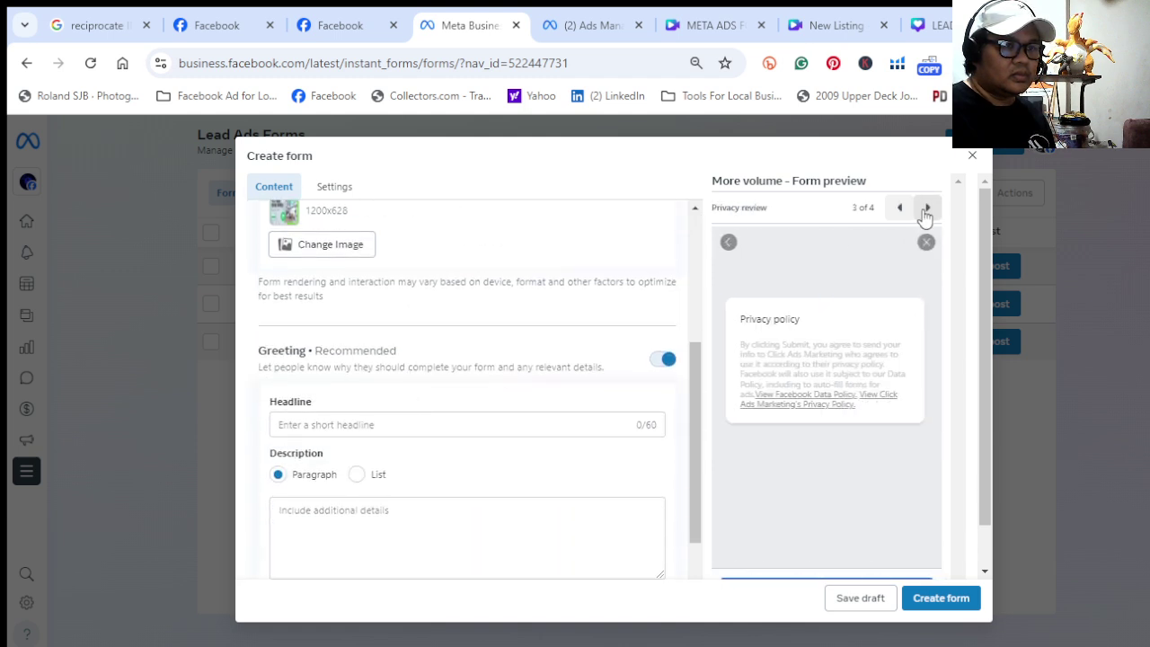
click(897, 208)
click(897, 209)
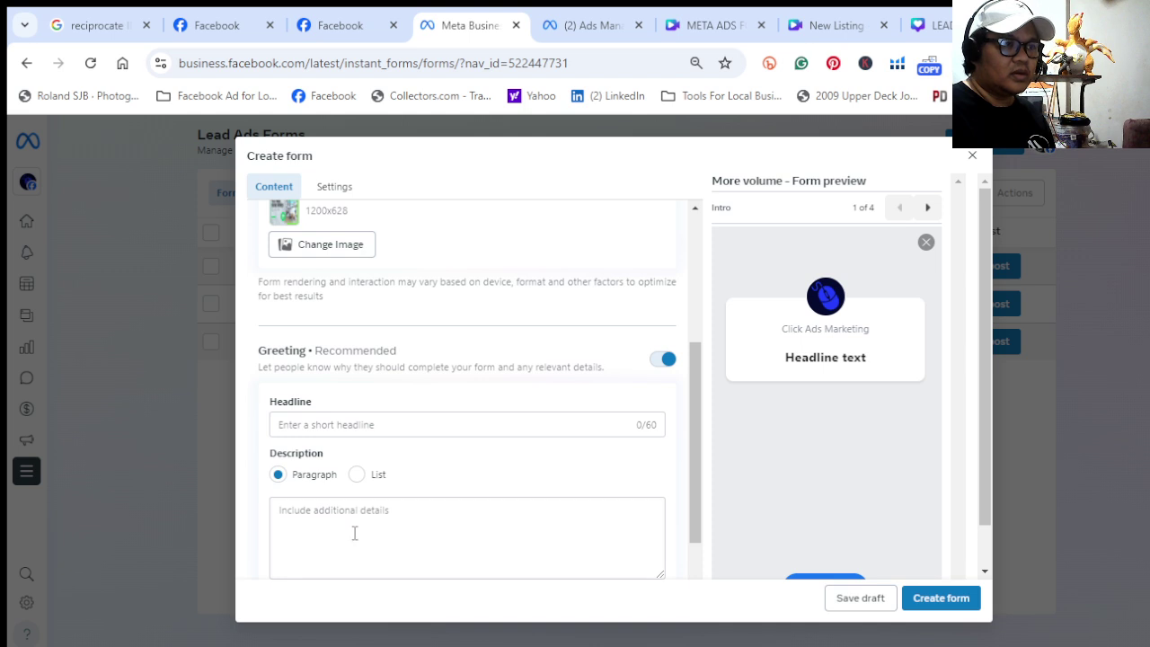
Enter "FREE DOWNLOAD PRICELIST - AVALAHOMES CO" as the greeting headline
scroll(423, 461, down, 1)
click(425, 336)
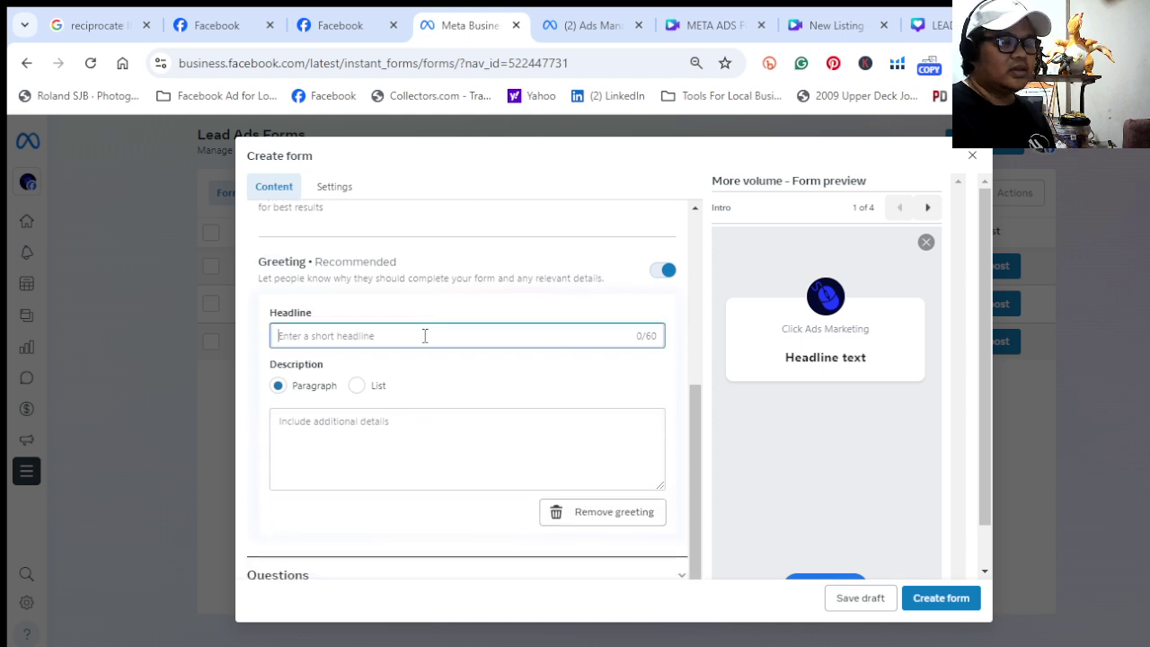
text(fRE)
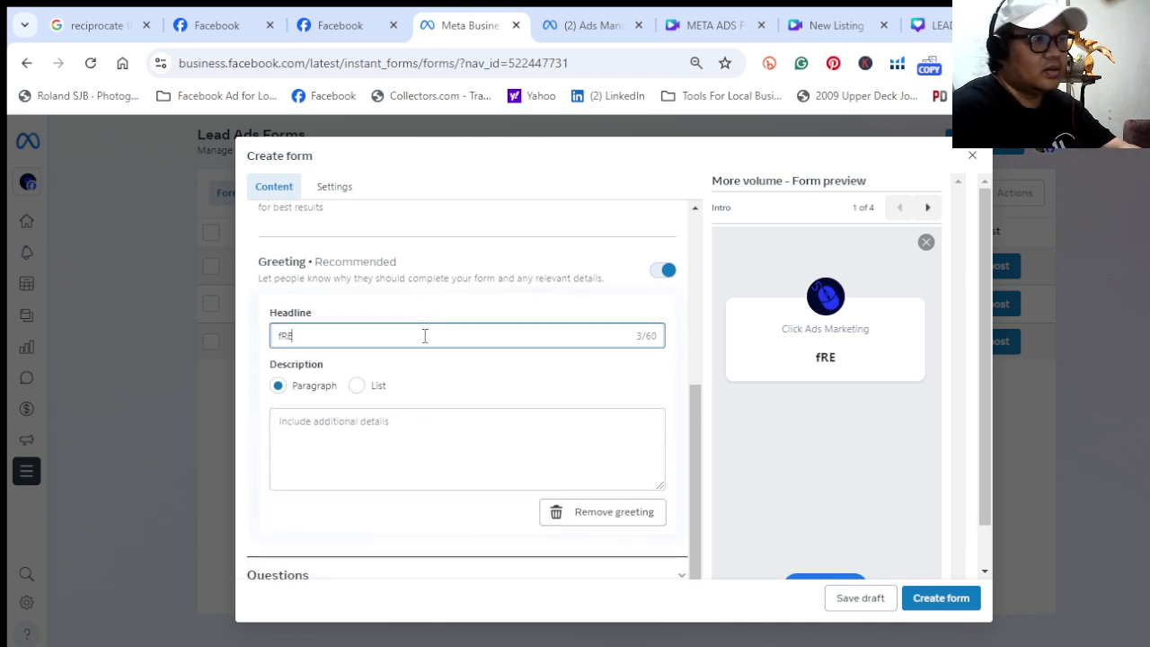
key(BackSpace)
key(BackSpace)
text(fR)
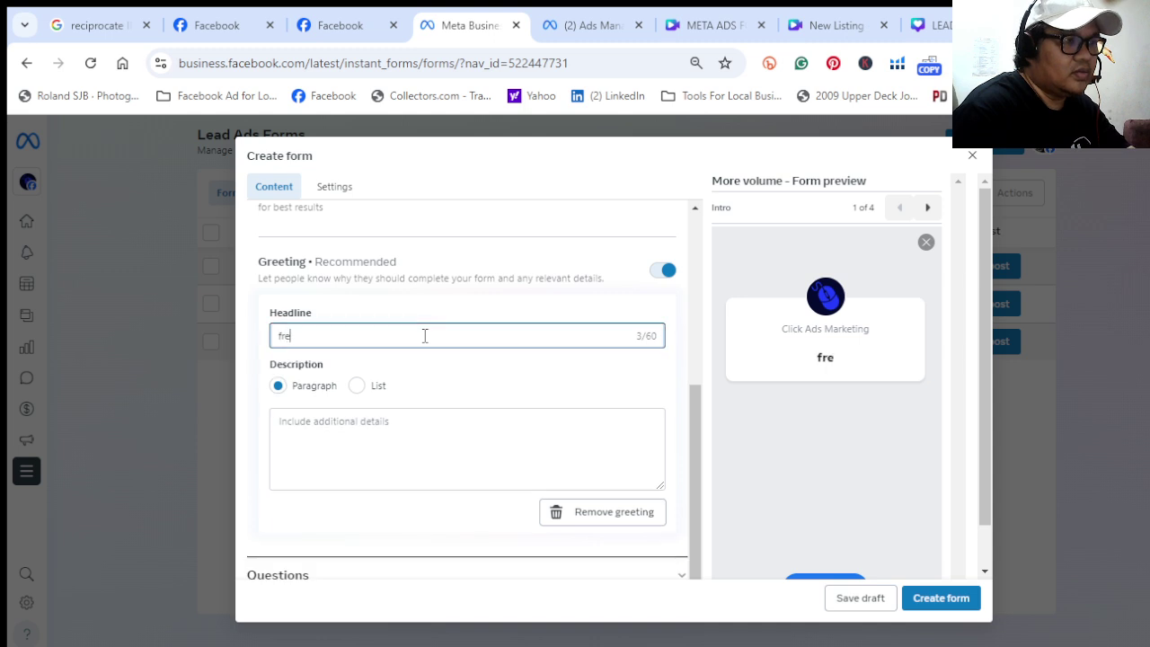
key(BackSpace)
key(BackSpace)
text(FREE)
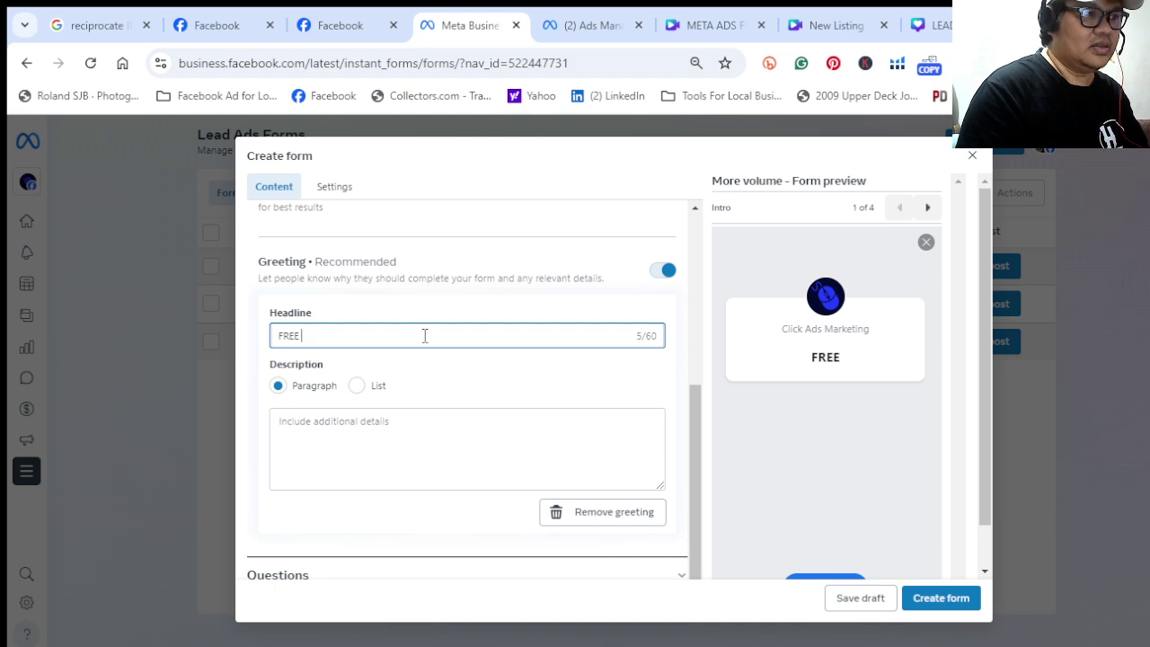
key(BackSpace)
key(BackSpace)
key(BackSpace)
text(R)
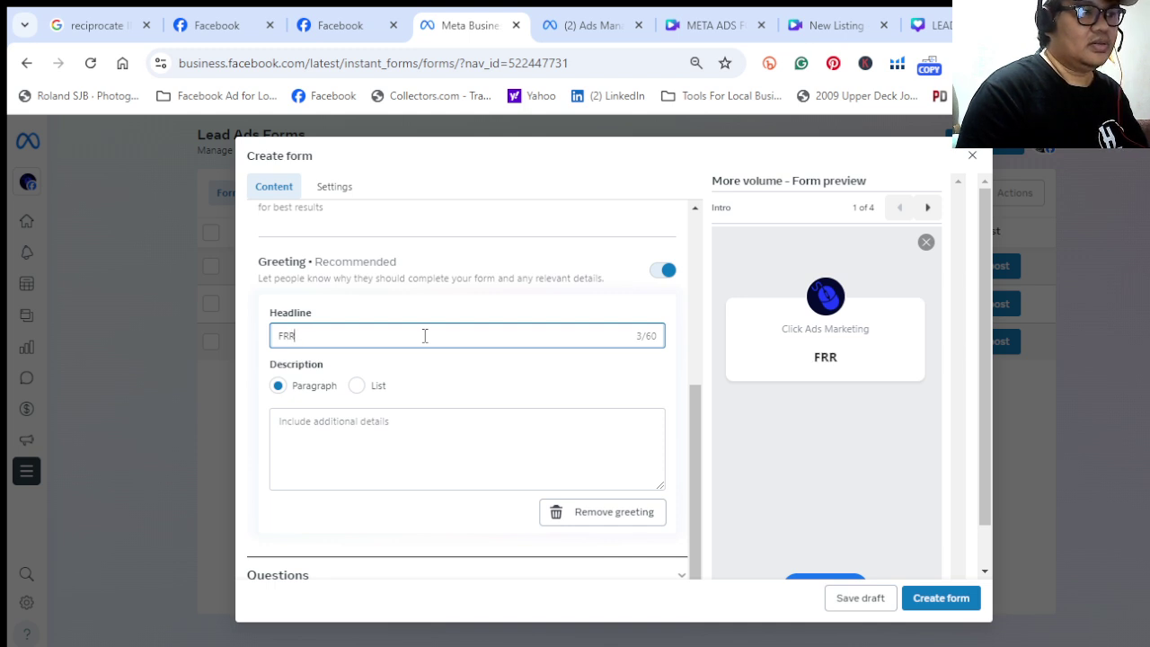
key(BackSpace)
text(EE PRI)
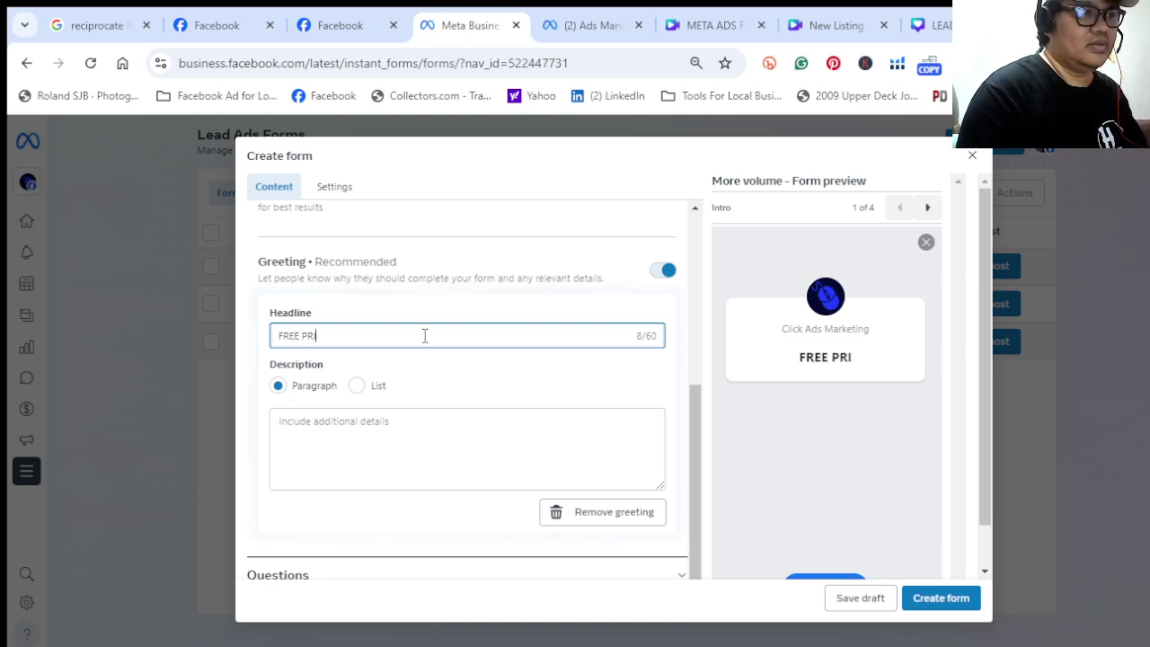
key(BackSpace)
key(BackSpace)
key(BackSpace)
text(DOW)
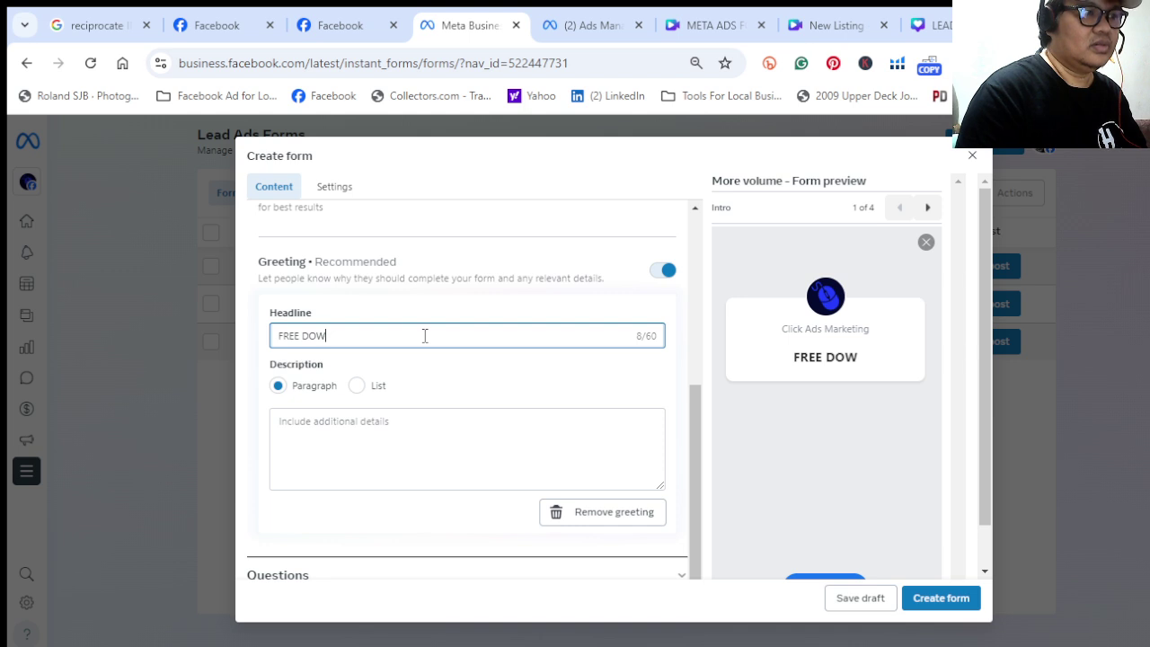
text(NLAD)
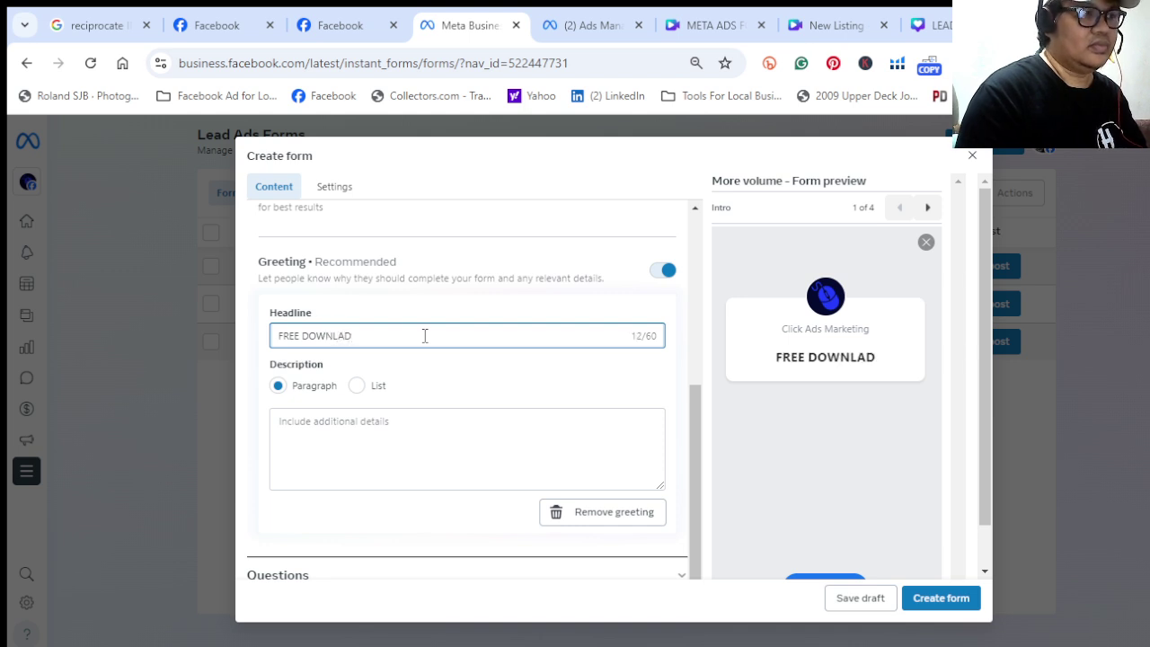
key(BackSpace)
key(BackSpace)
text(OAD PR)
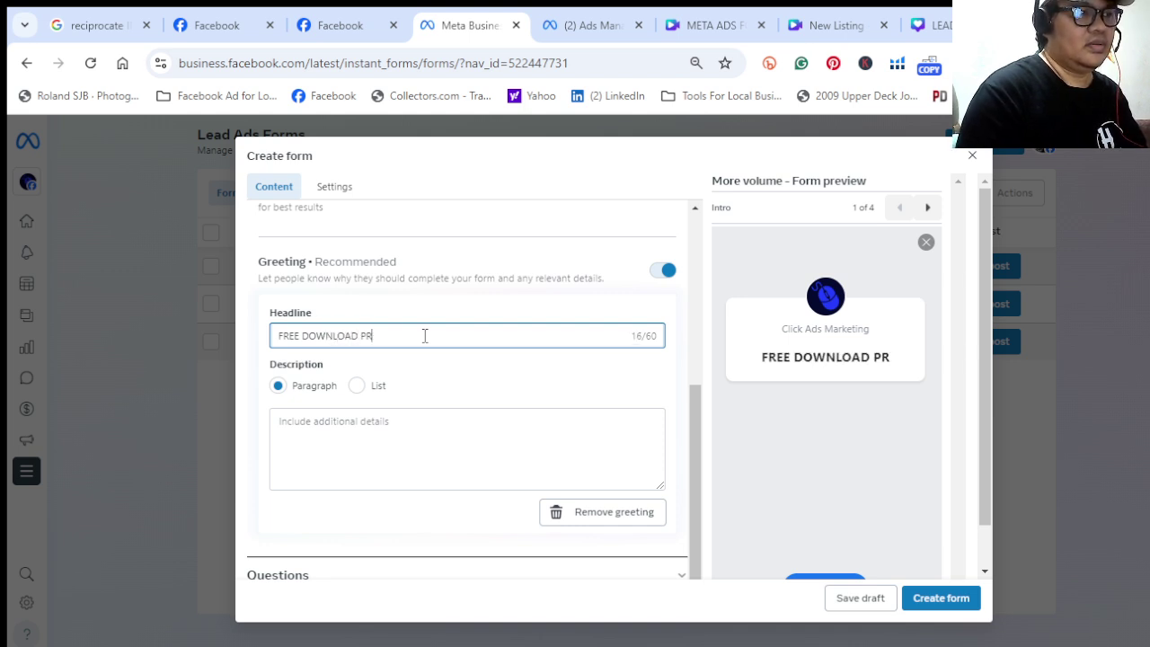
text(ICE )
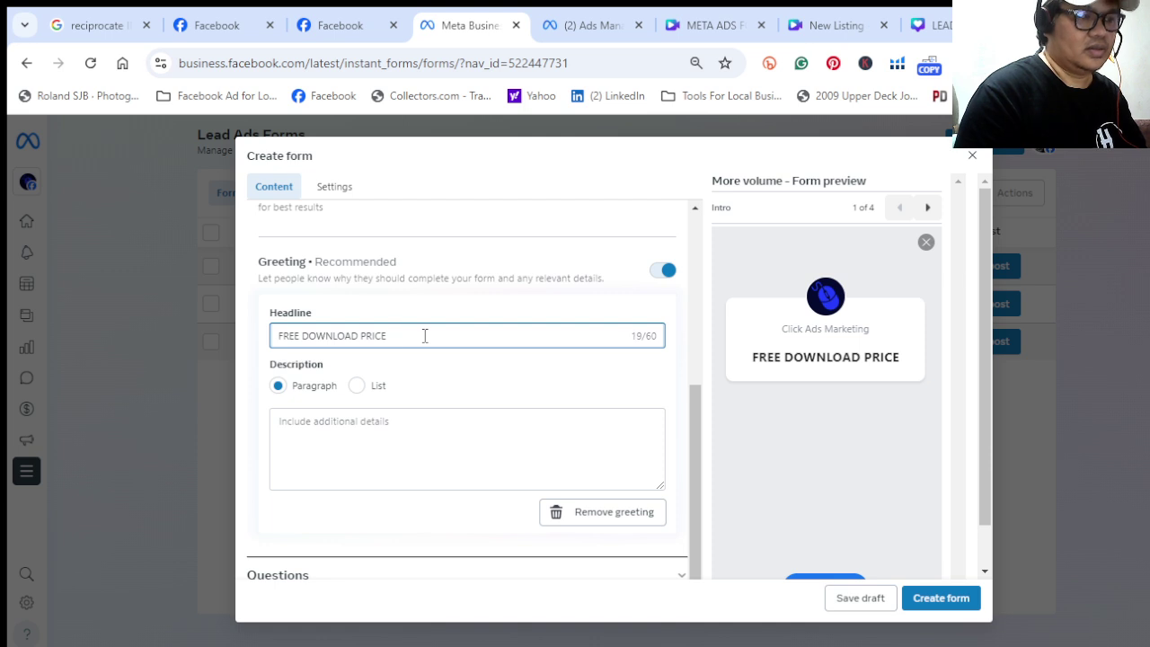
text(LIS)
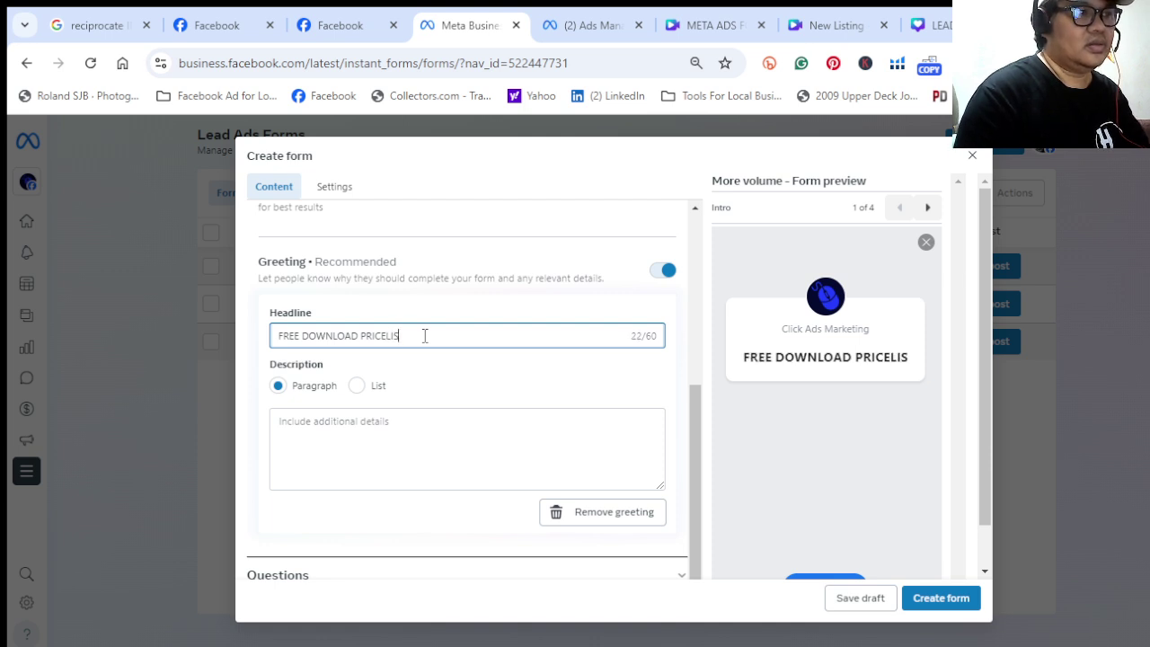
text(T - AVALA)
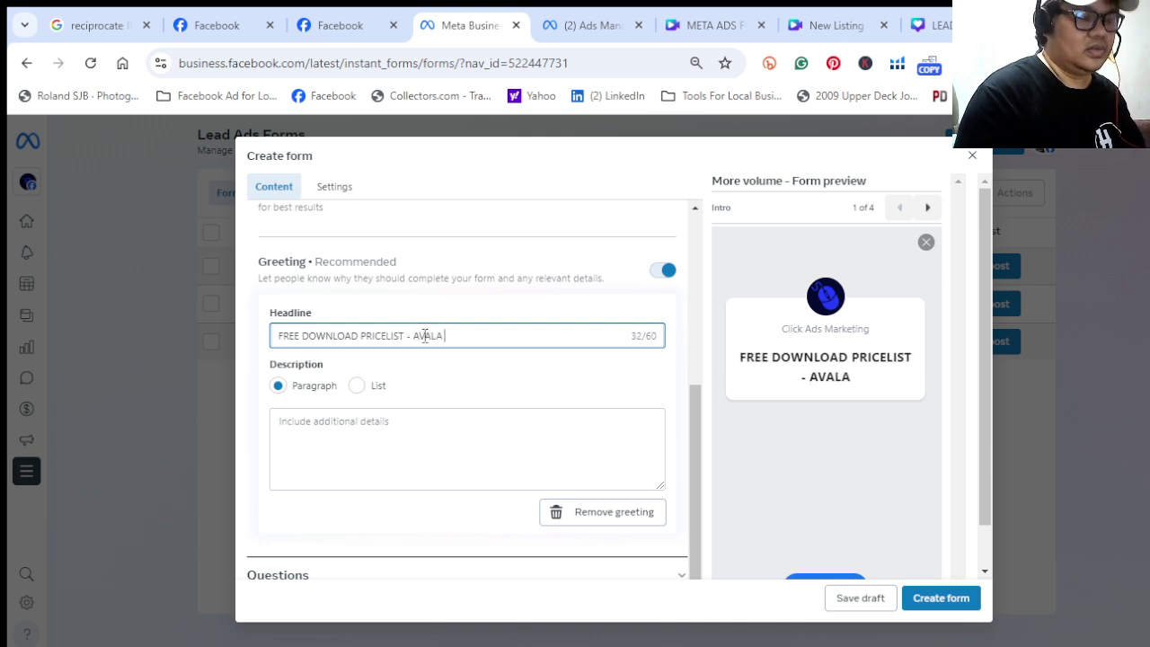
key(BackSpace)
text(HOMES CO)
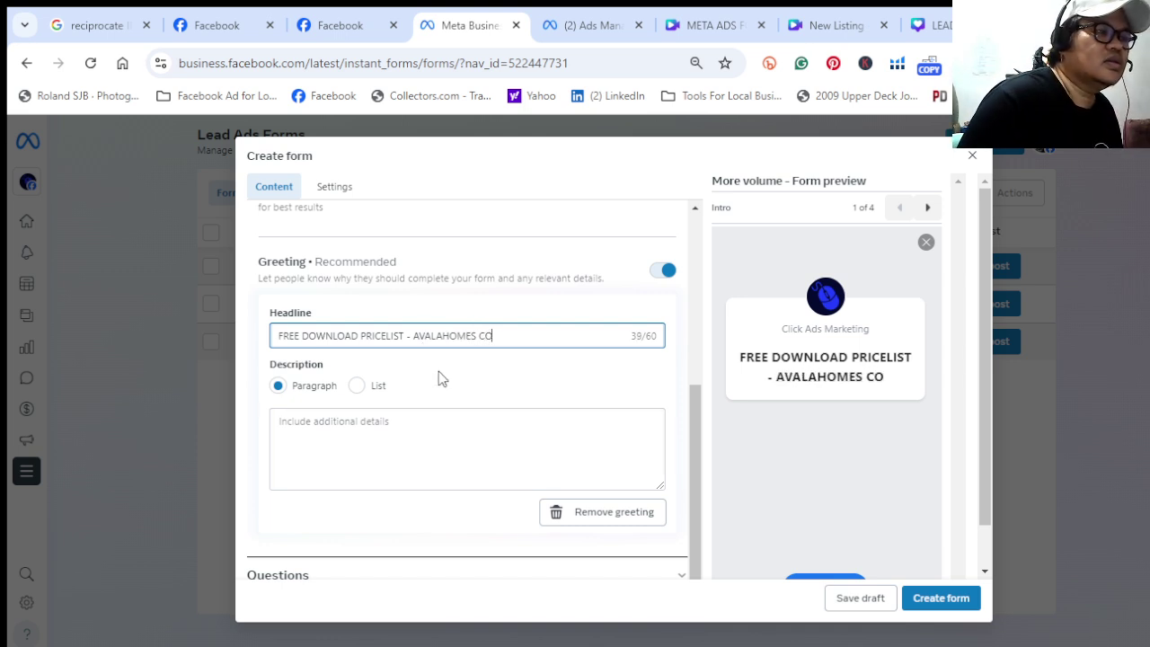
Fill the greeting's paragraph description with "🏡 **Looking for Your Dream Home?** 🌟"
click(432, 429)
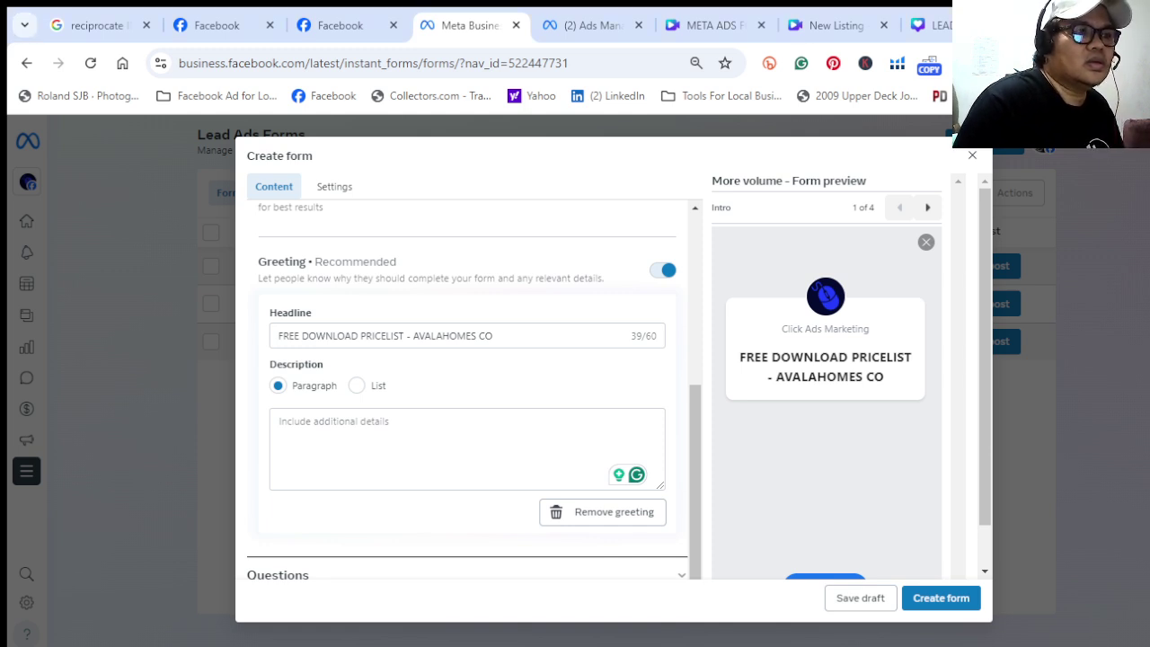
click(441, 437)
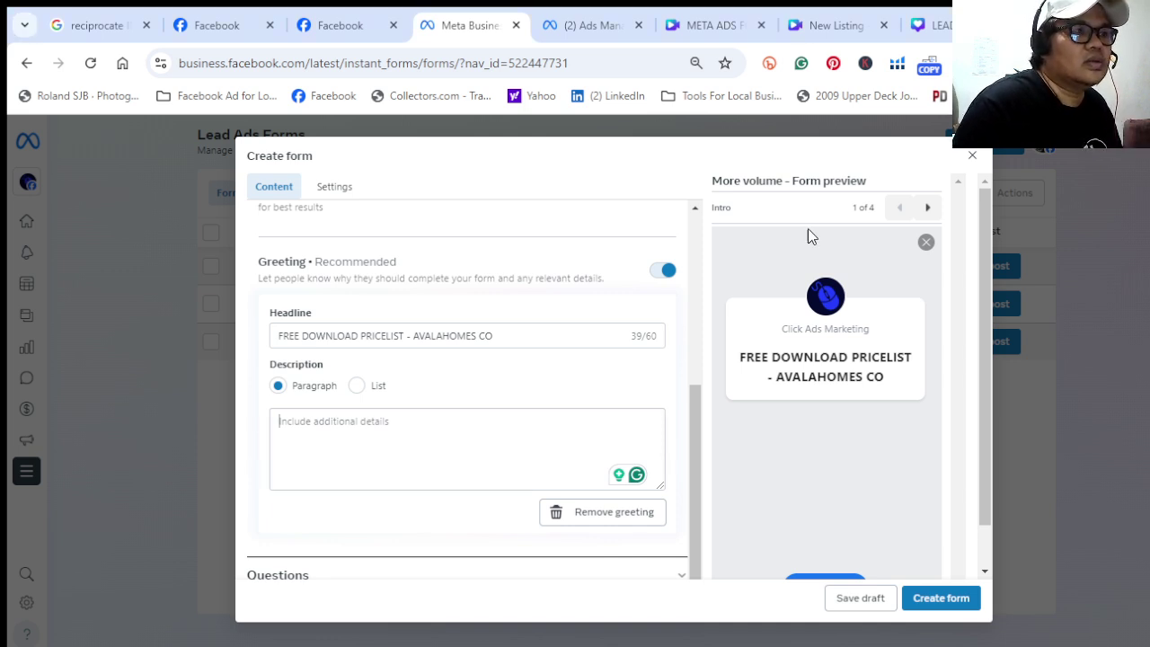
click(378, 417)
text(🏡 **Looking for Your Dream Home?** 🌟)
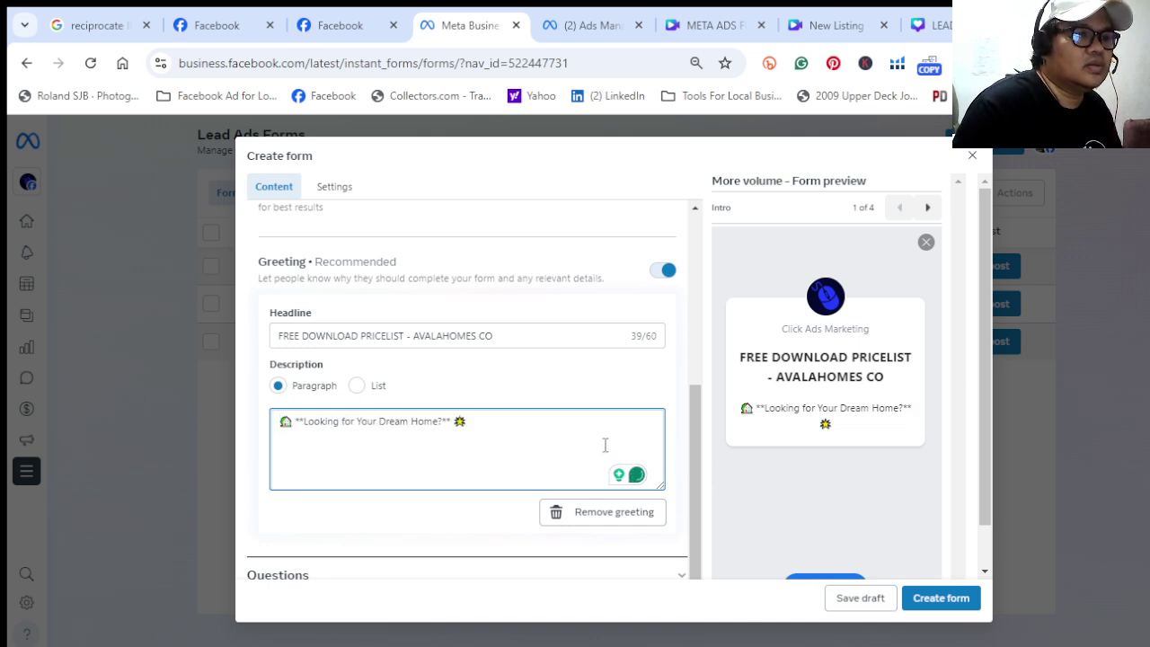
Replace the dash in the greeting headline with "BY" so it reads "FREE DOWNLOAD PRICELIST BY AVALAHOMES CO"
click(419, 332)
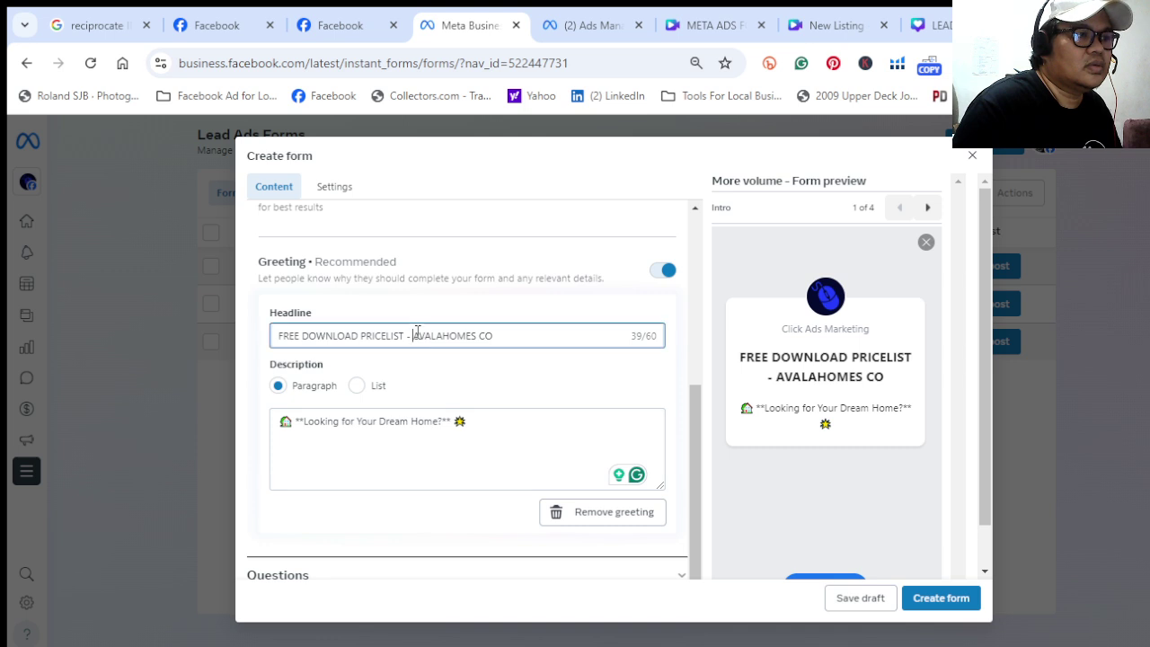
key(BackSpace)
key(BackSpace)
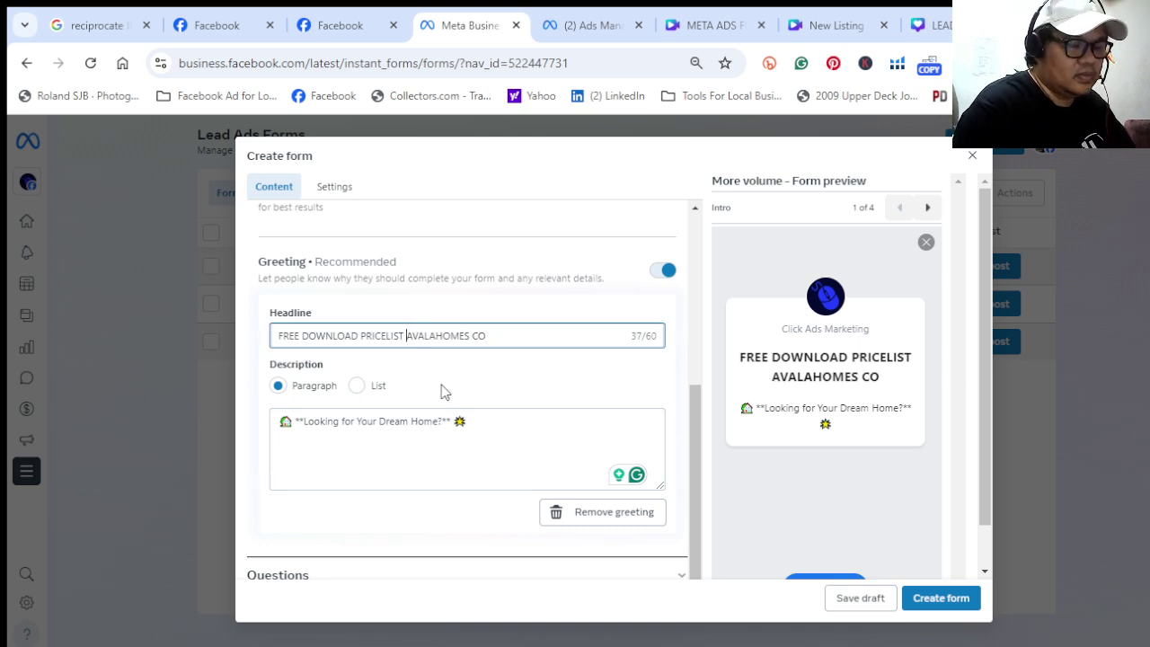
text(BY)
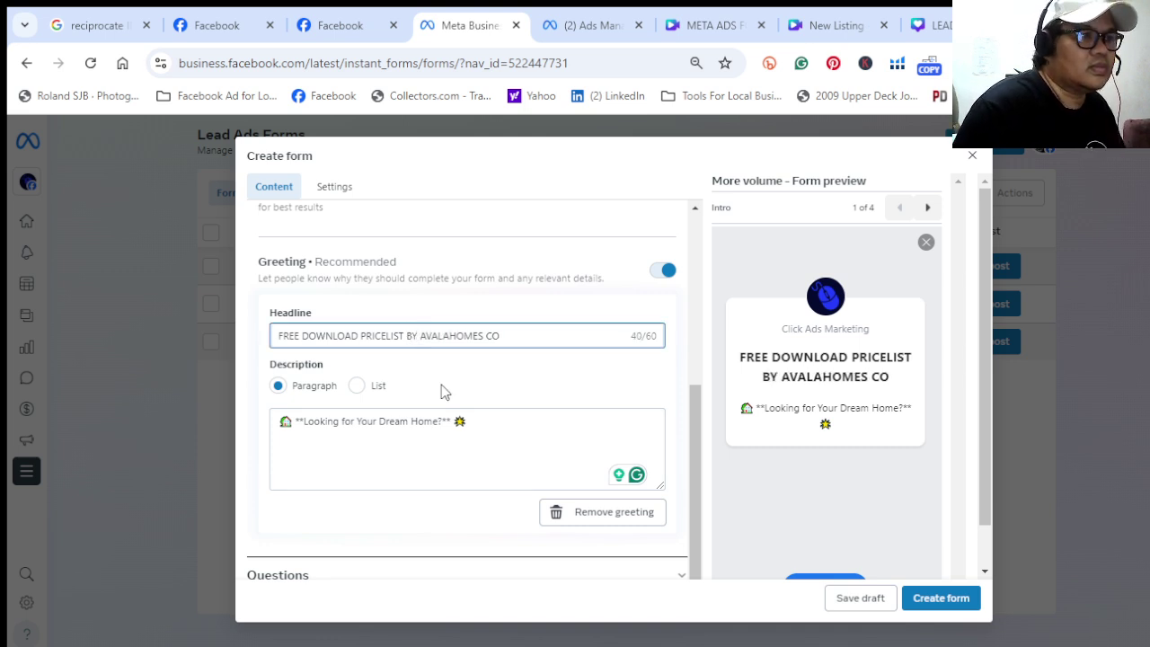
click(537, 384)
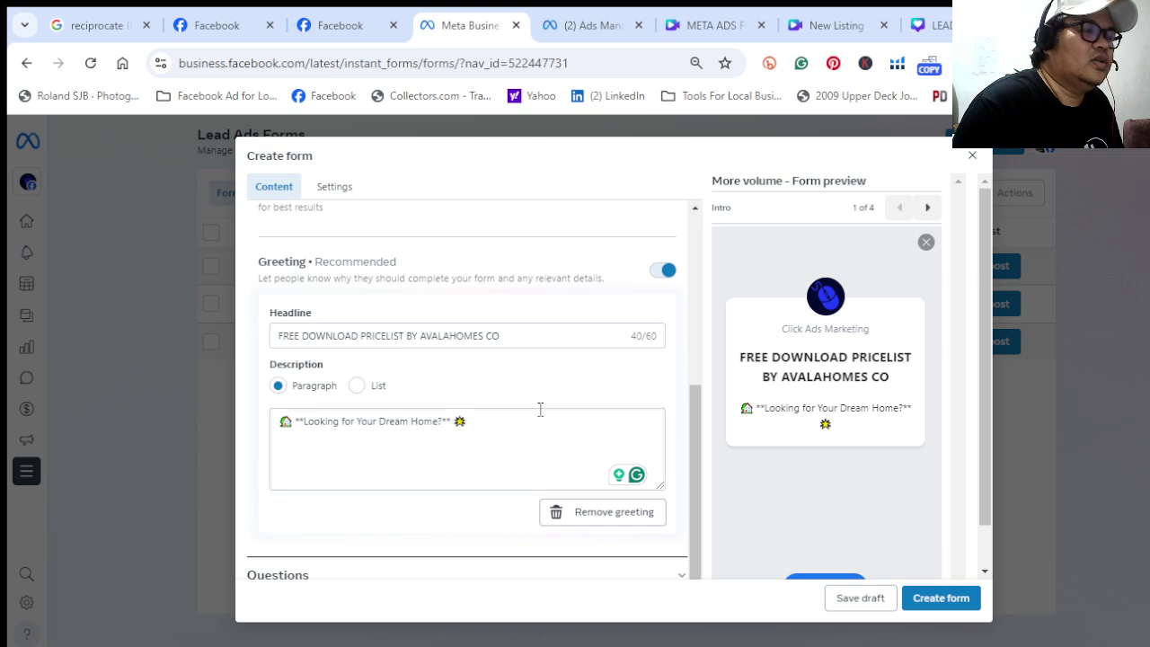
Review the finished greeting, open the Questions section and look over its custom and prefill question settings
scroll(541, 399, down, 1)
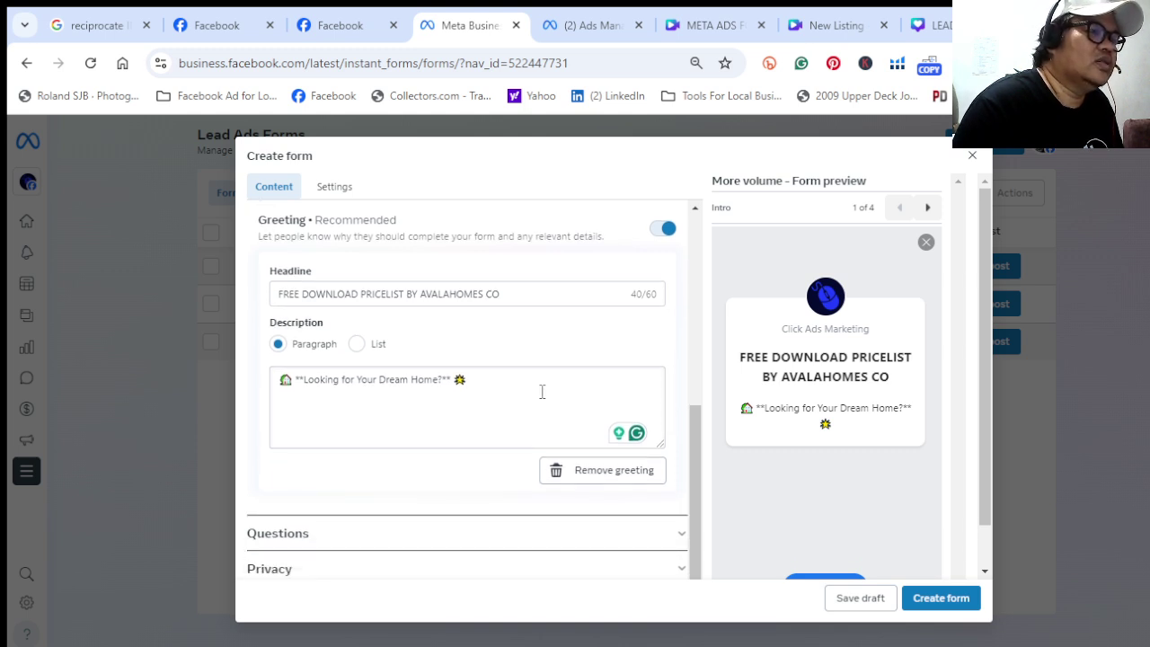
scroll(542, 390, up, 2)
scroll(542, 388, down, 2)
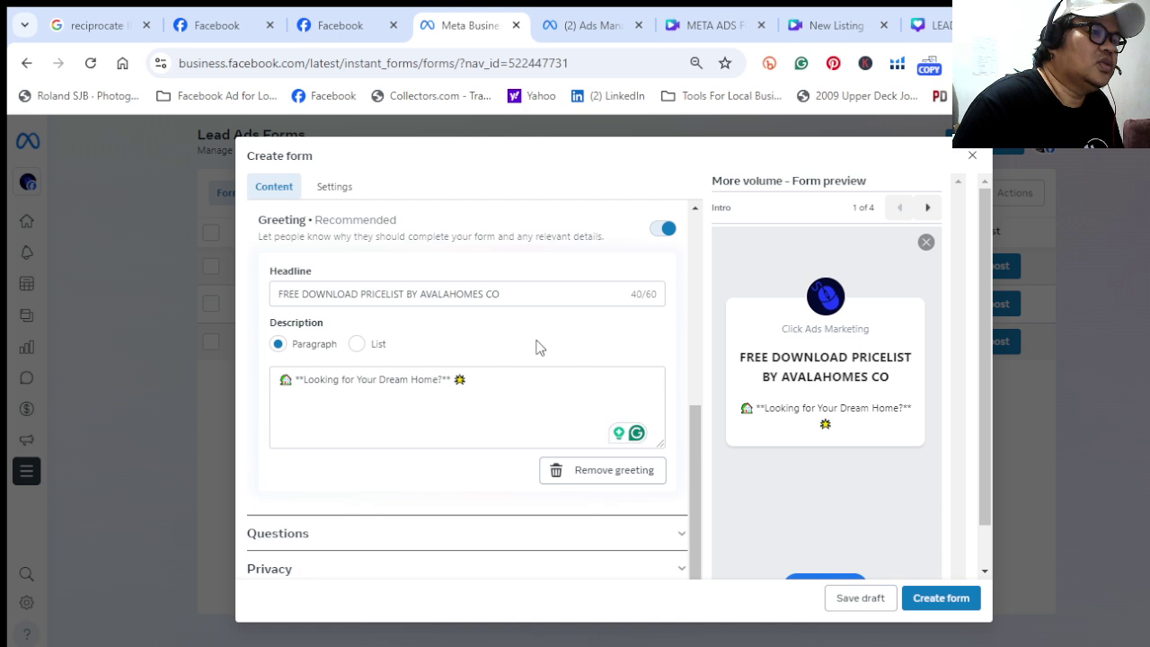
scroll(539, 346, down, 1)
scroll(536, 347, up, 1)
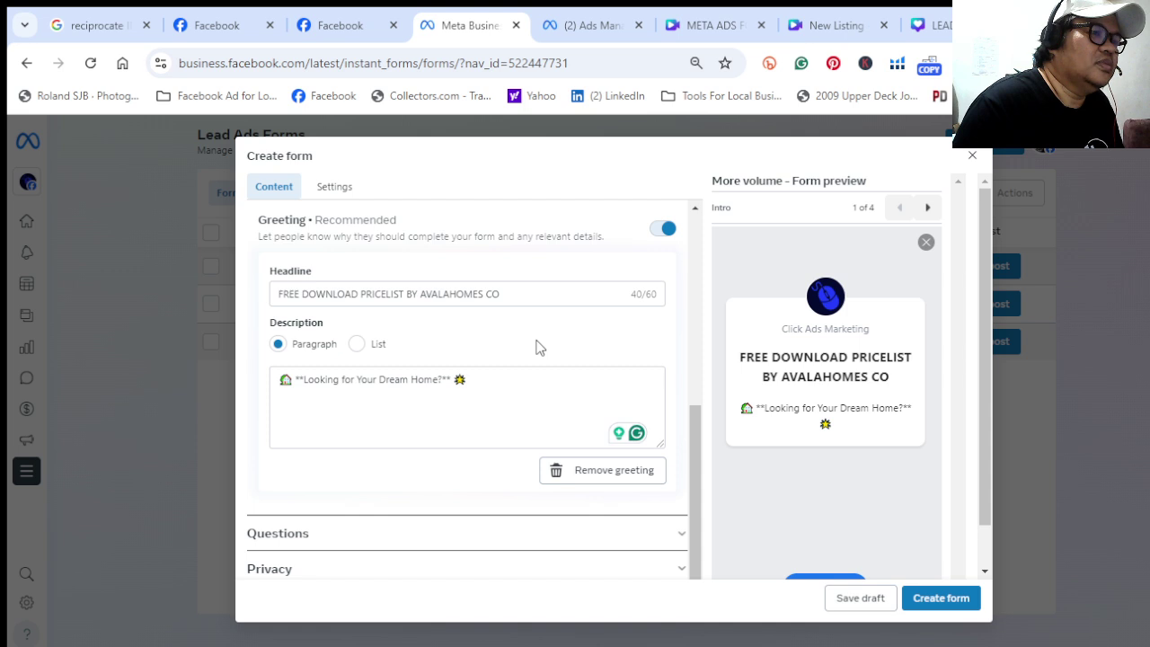
scroll(537, 345, down, 1)
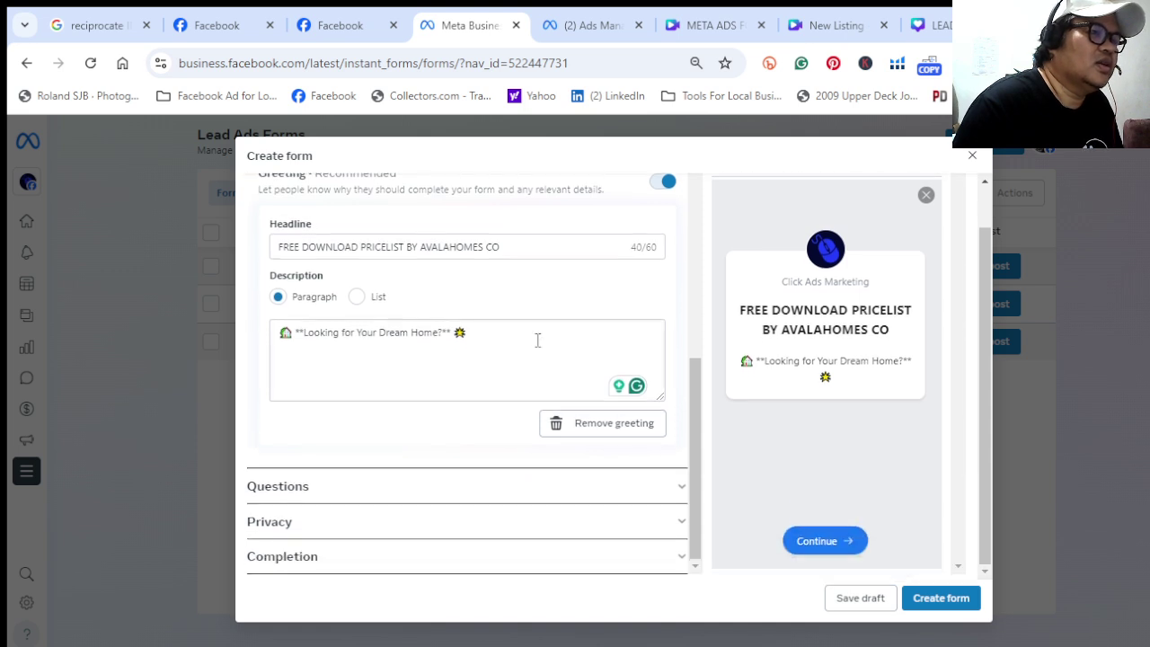
click(459, 504)
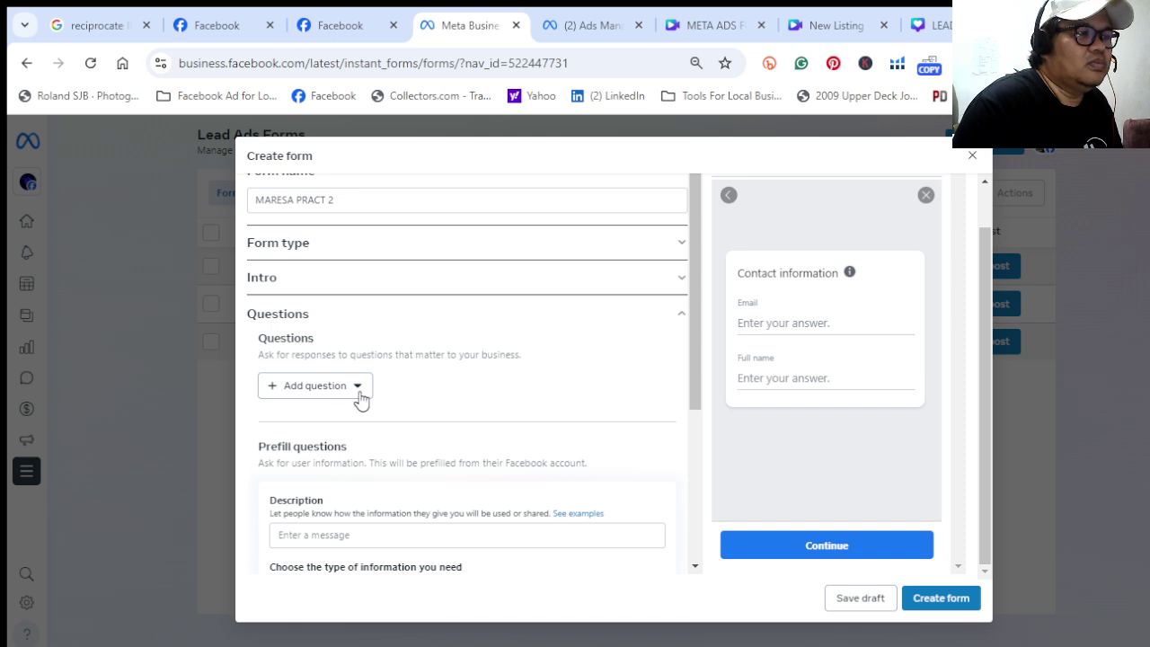
scroll(441, 411, down, 2)
scroll(442, 411, up, 2)
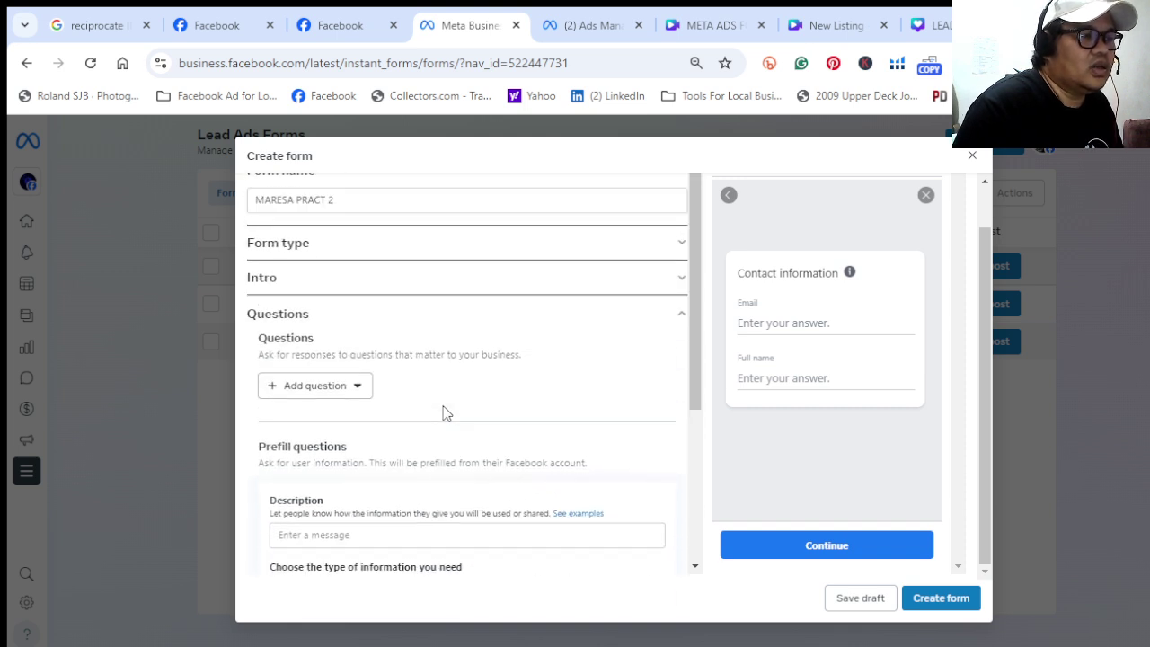
scroll(442, 411, down, 2)
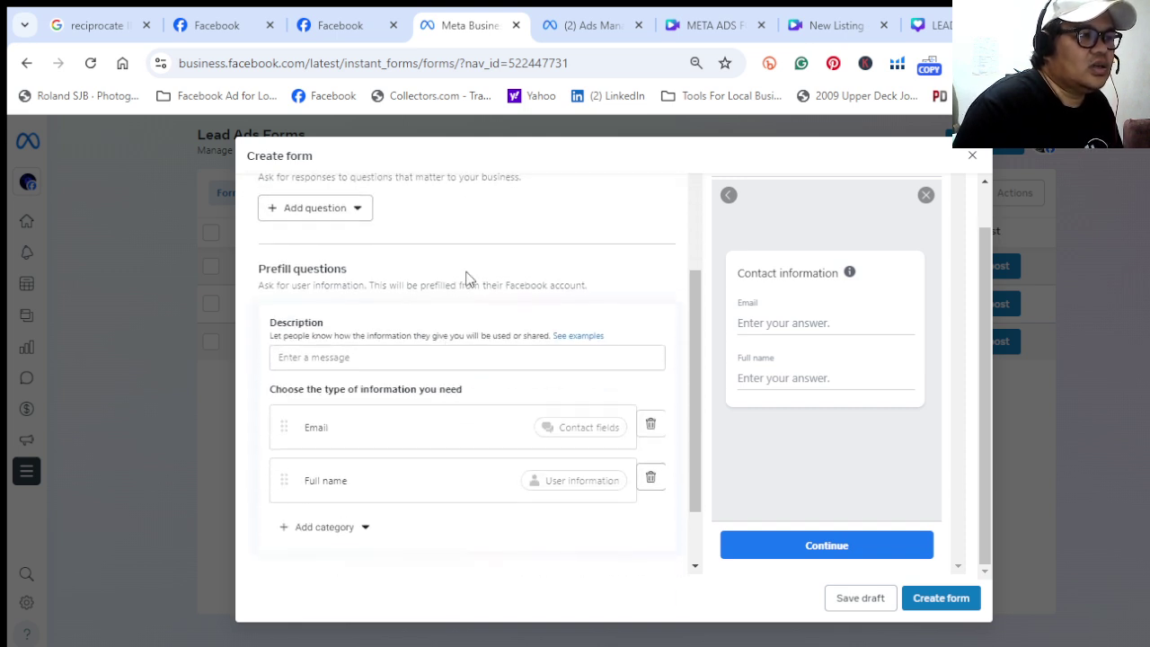
click(494, 359)
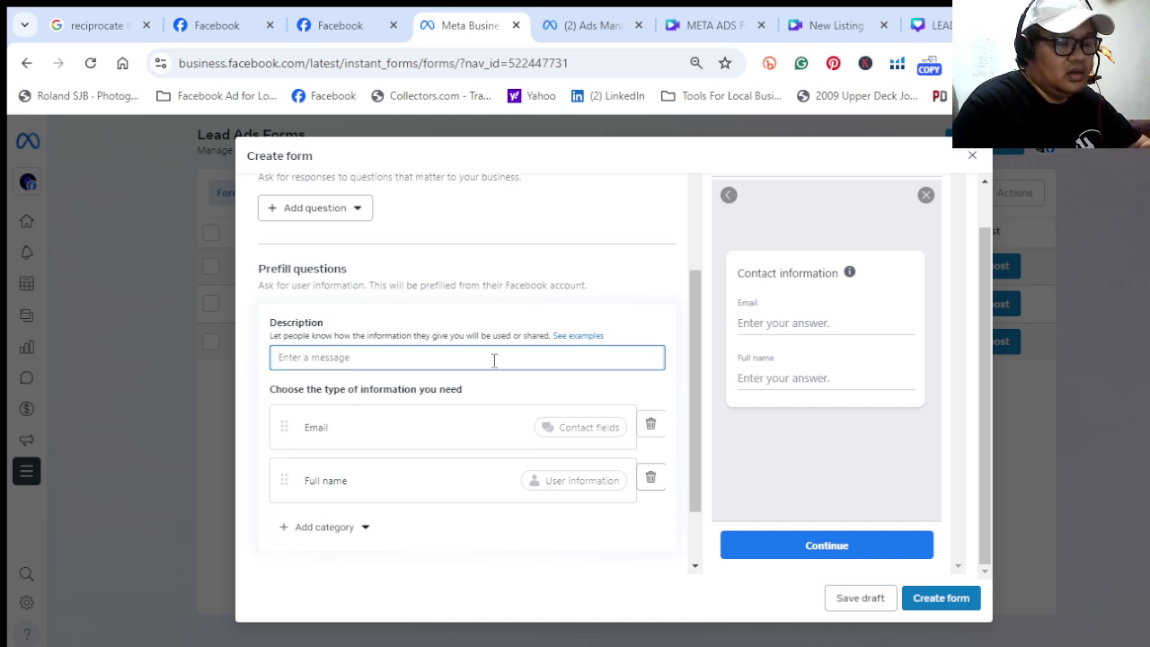
text(yout)
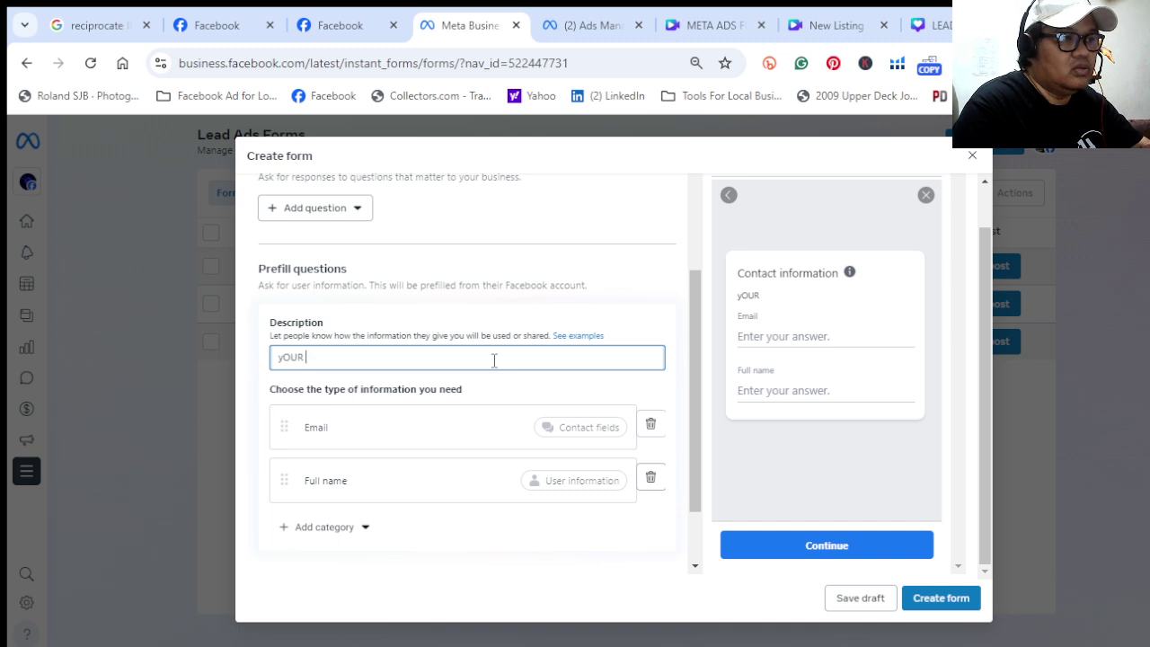
key(ctrl+a)
key(BackSpace)
text(you)
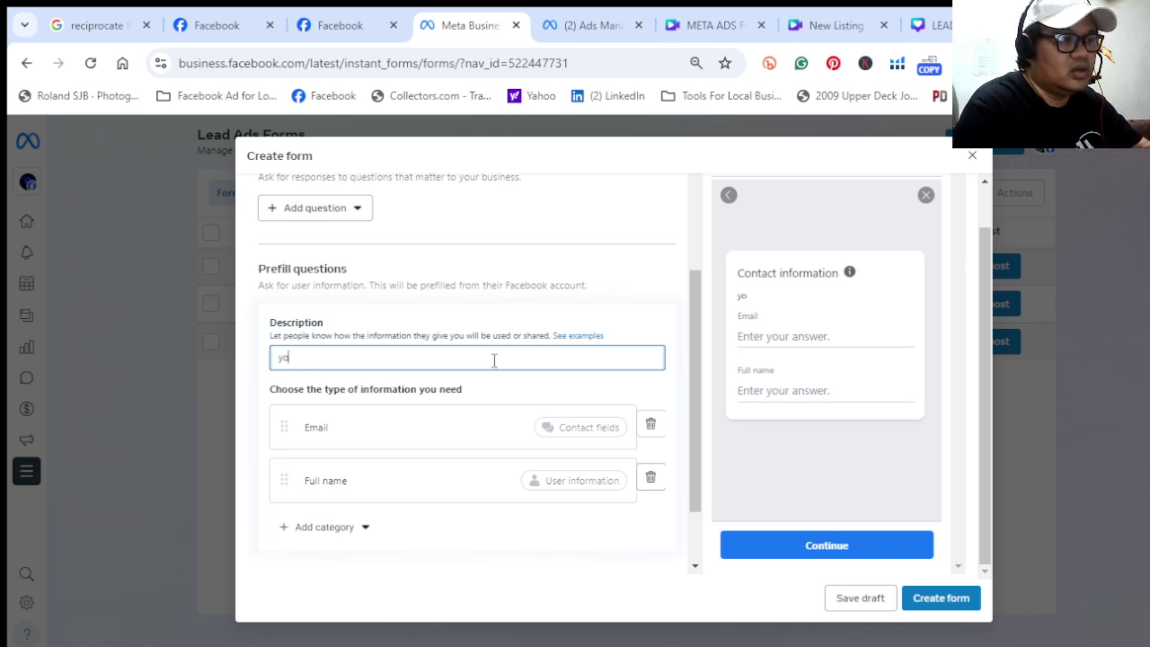
key(BackSpace)
key(BackSpace)
key(BackSpace)
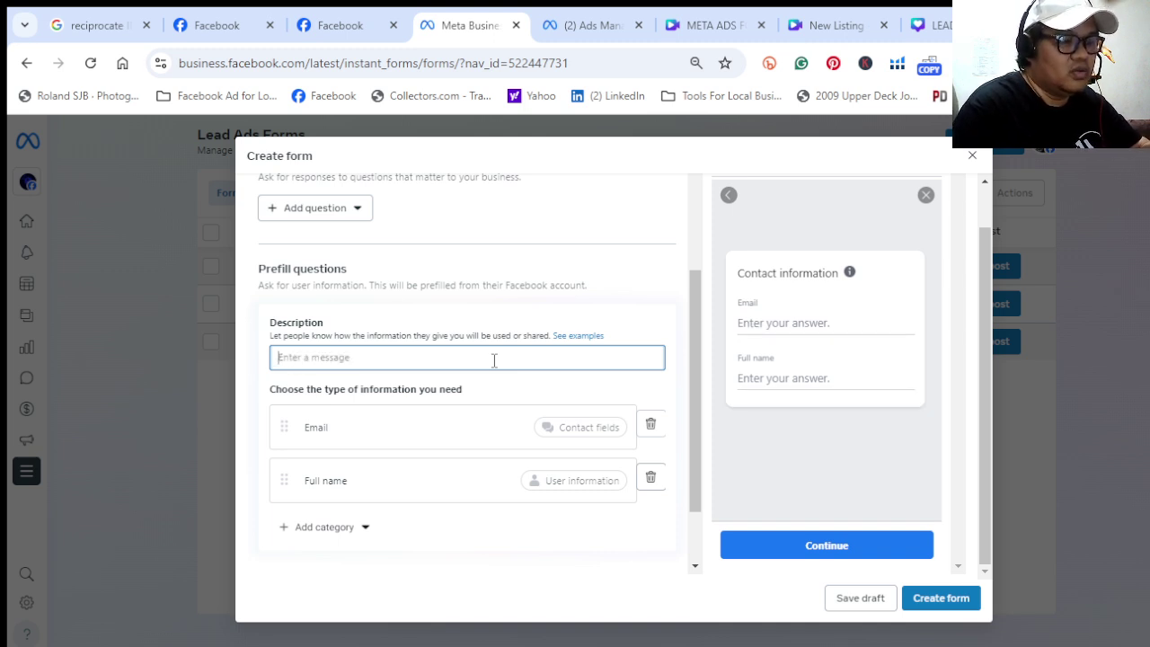
text(you)
key(BackSpace)
key(BackSpace)
key(BackSpace)
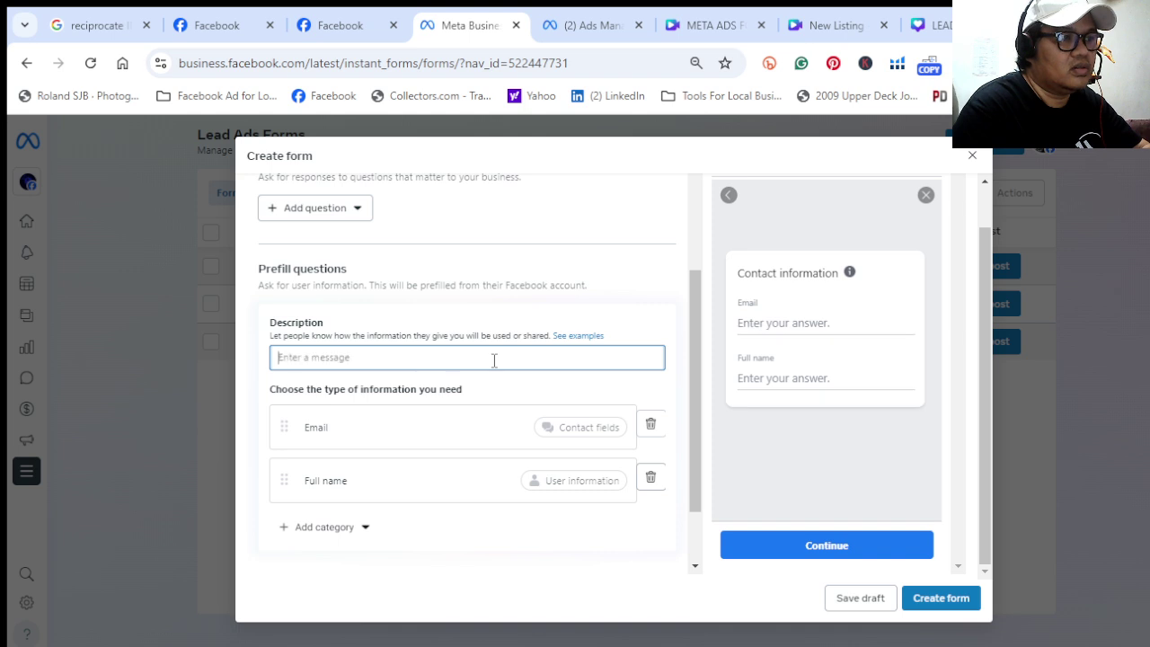
text(You)
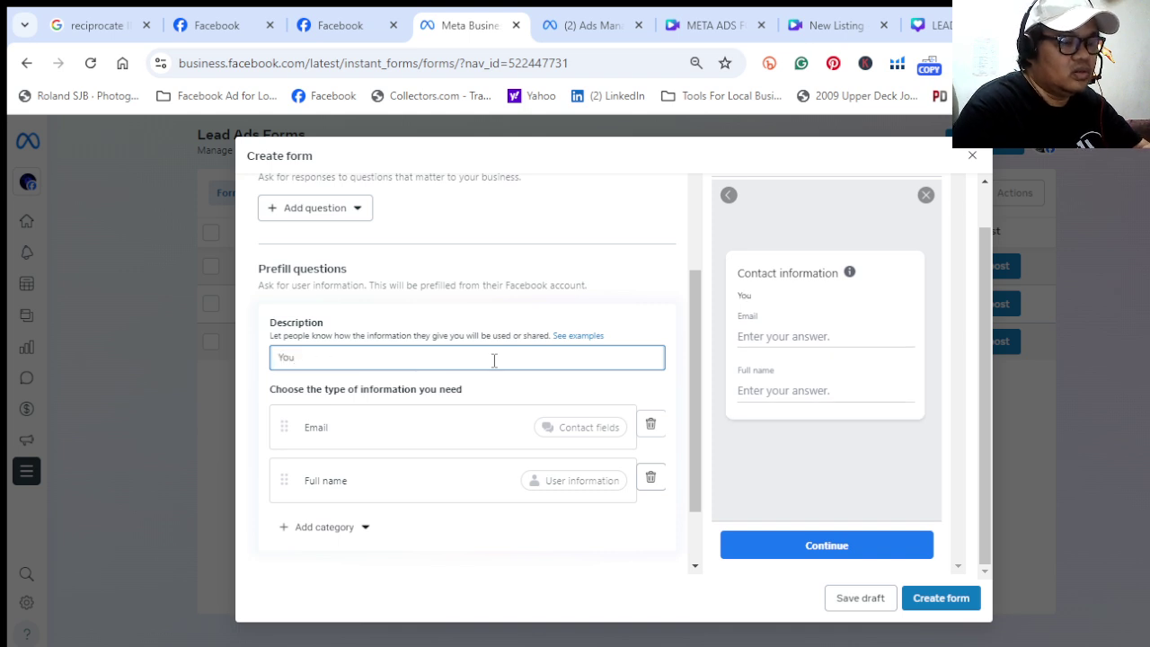
text(r)
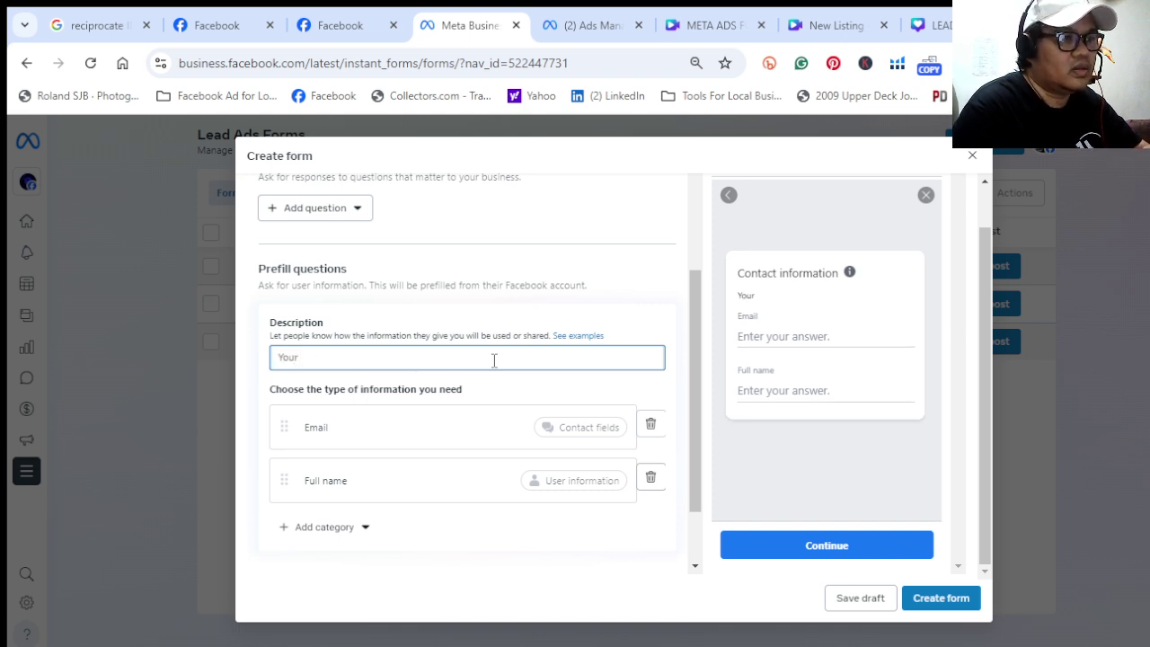
key(BackSpace)
key(BackSpace)
key(BackSpace)
key(BackSpace)
key(BackSpace)
Enter "Get Your Free Pricelist by Simply Fill" as the description of the prefill questions
text(Get )
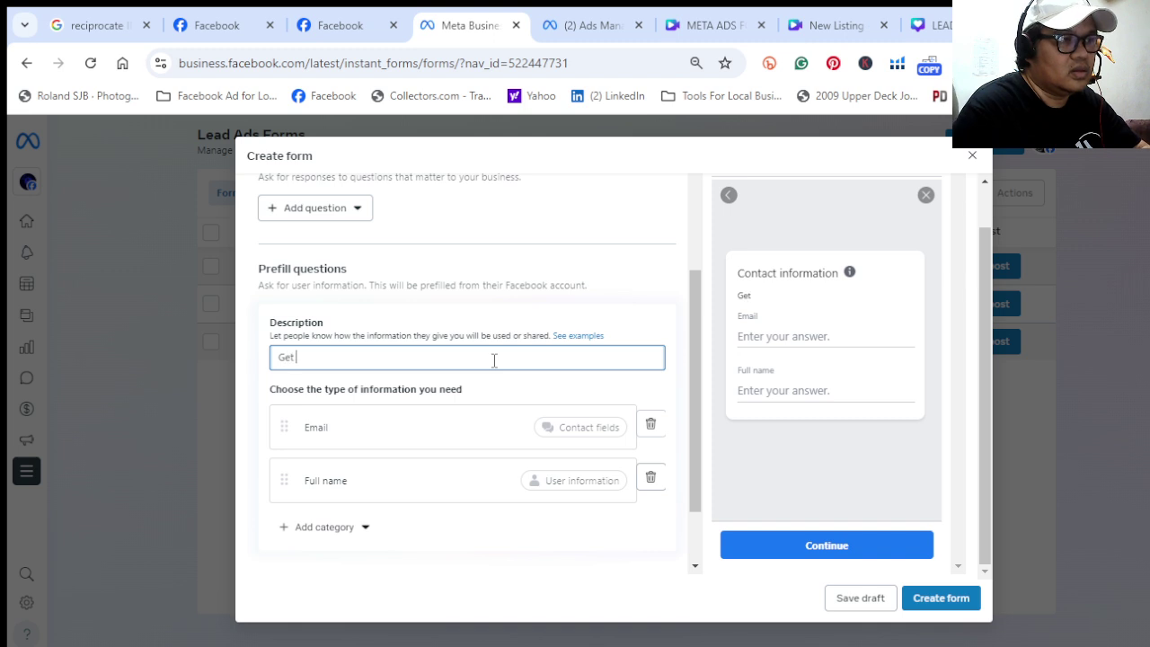
text(Your Fr)
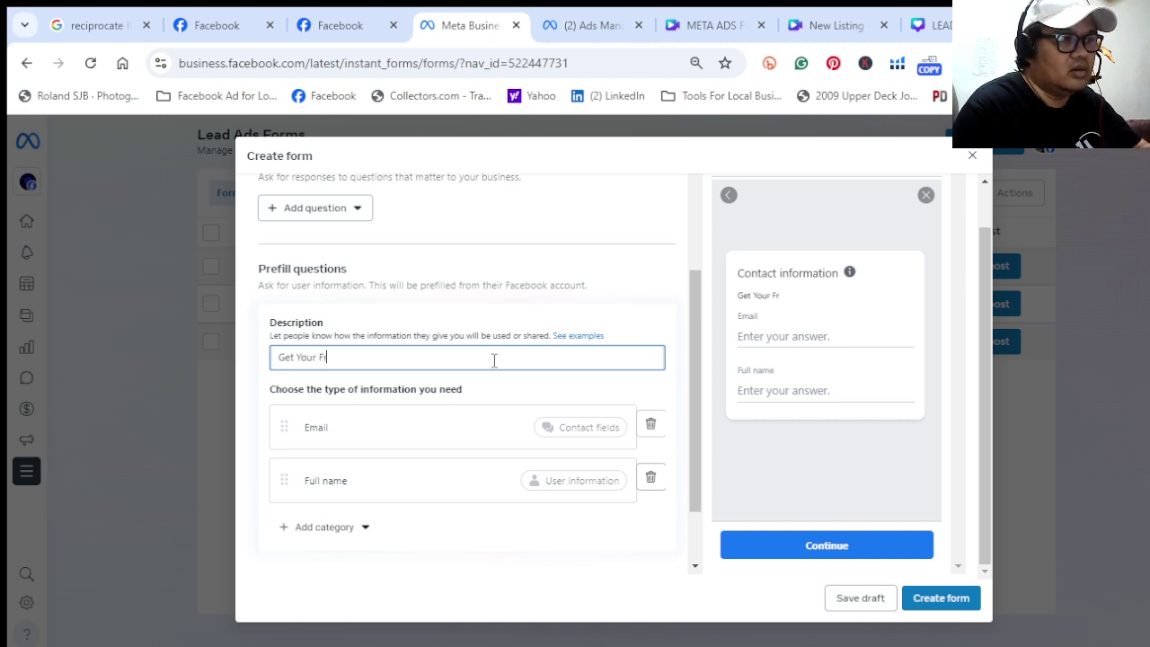
text(ee D)
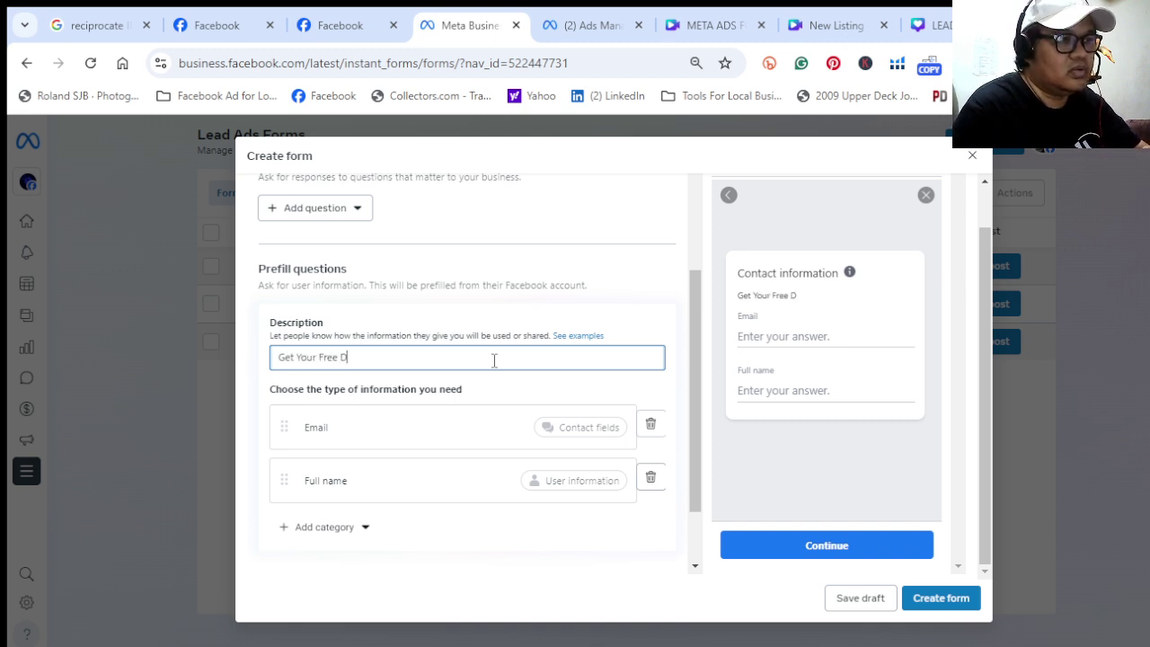
text(ow)
key(BackSpace)
key(BackSpace)
key(BackSpace)
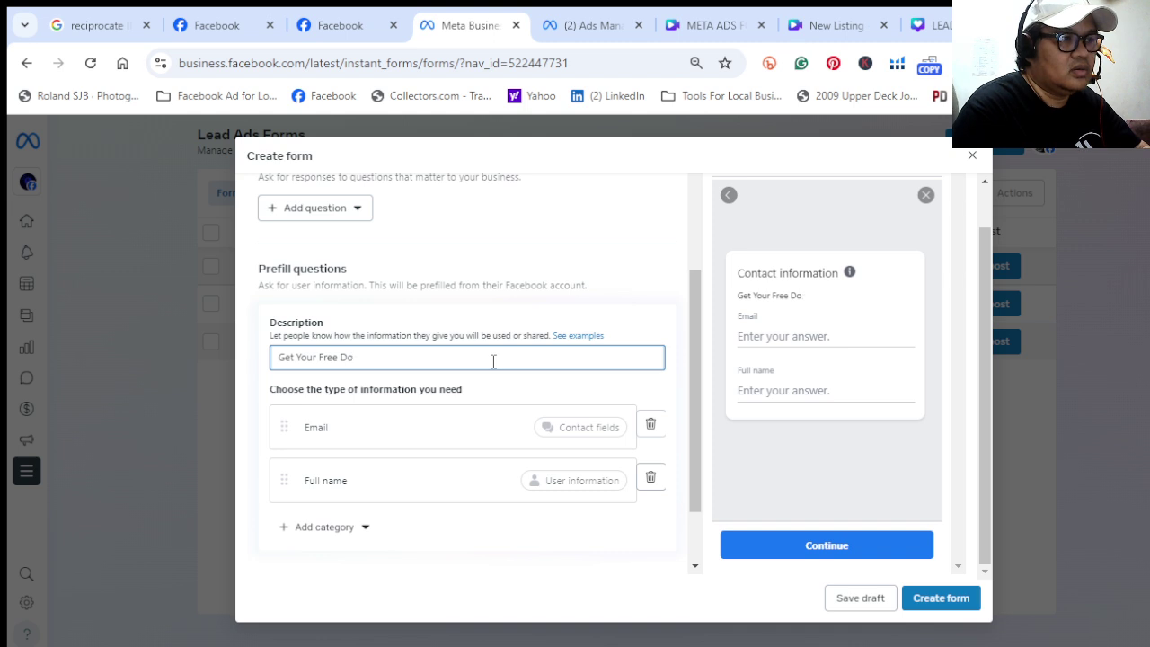
text(Price!)
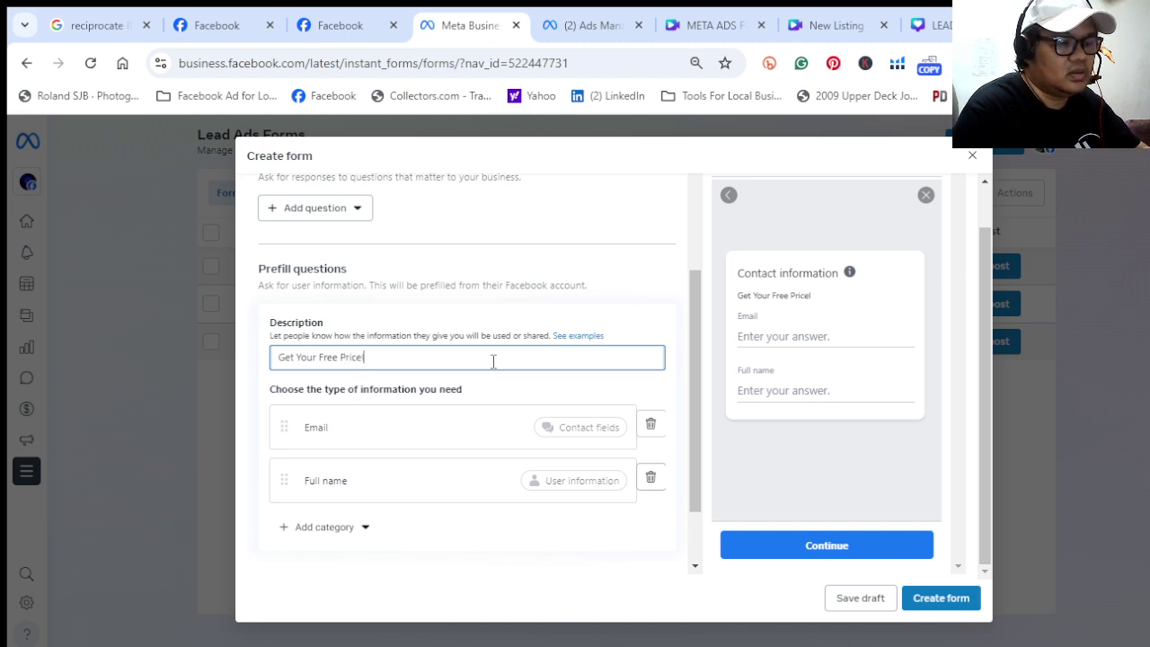
text(ist by S)
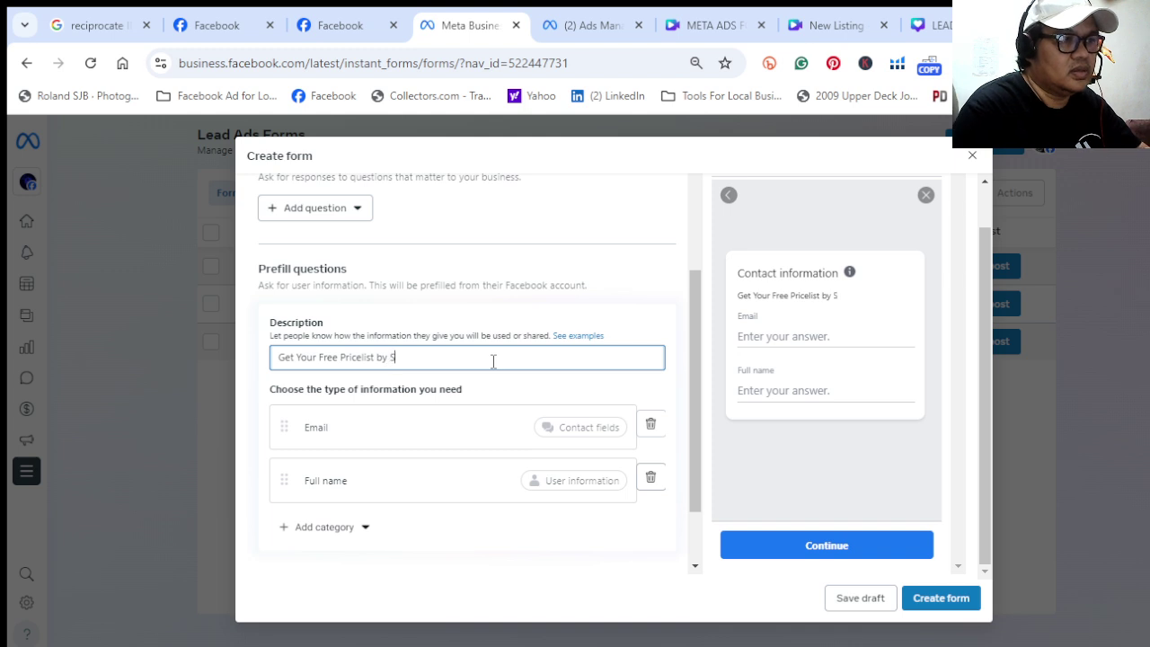
text(imp)
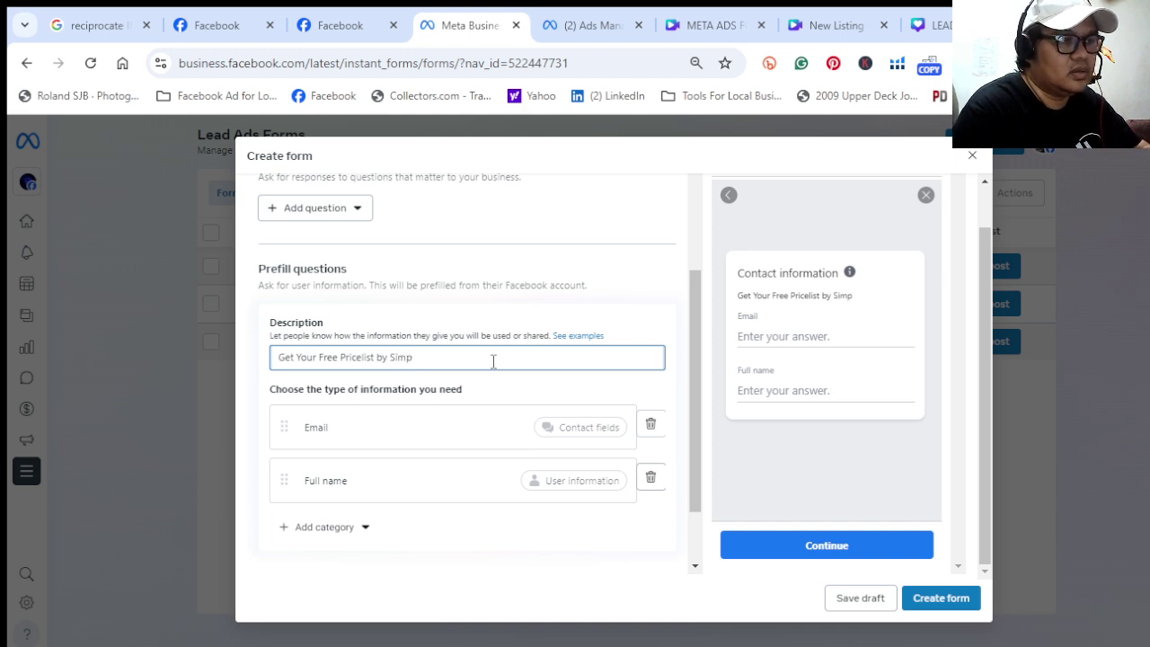
text(ly F)
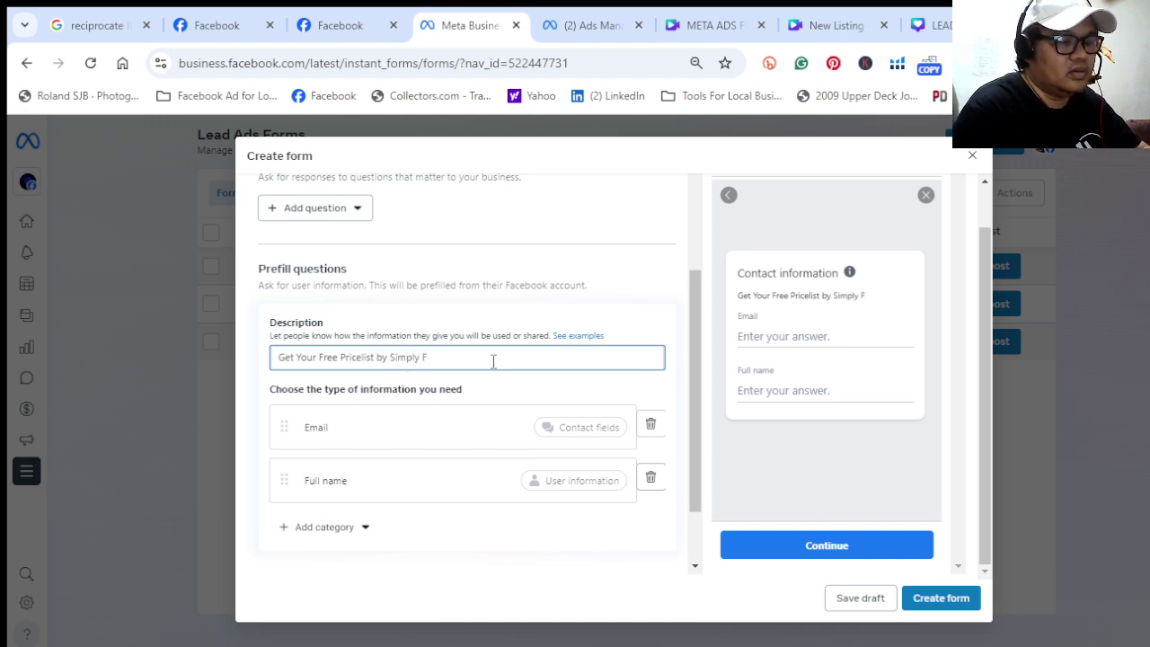
text(ill)
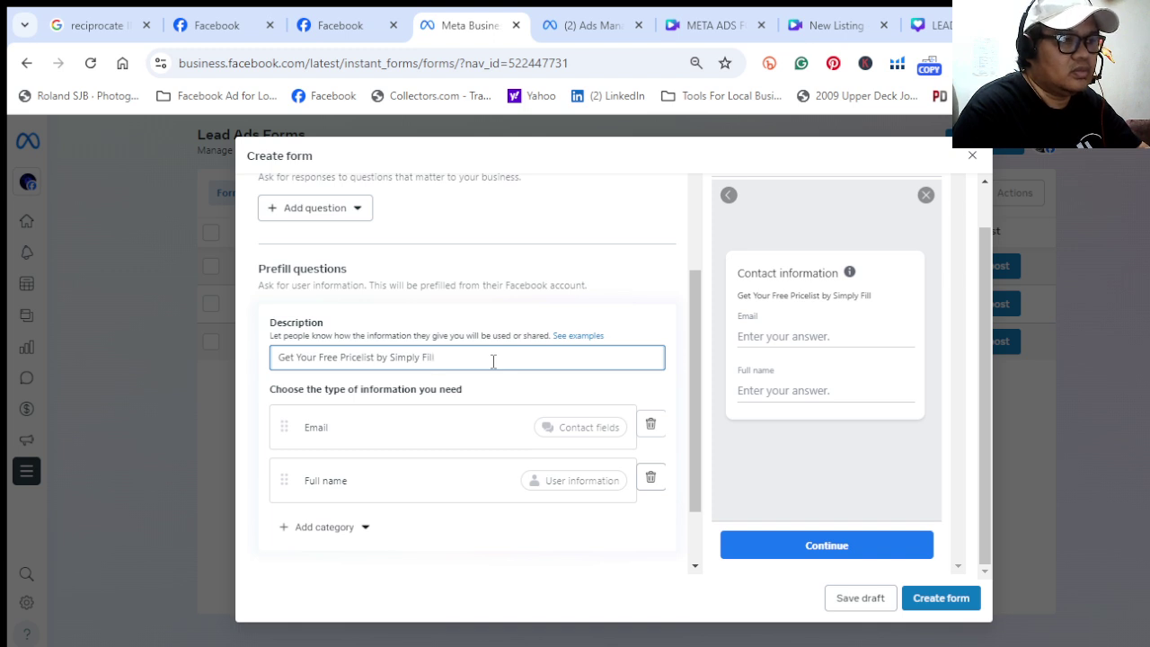
Continue the prefill description so it reads "Get Your Free Pricelist by Simply Fill-out The"
text( Out the)
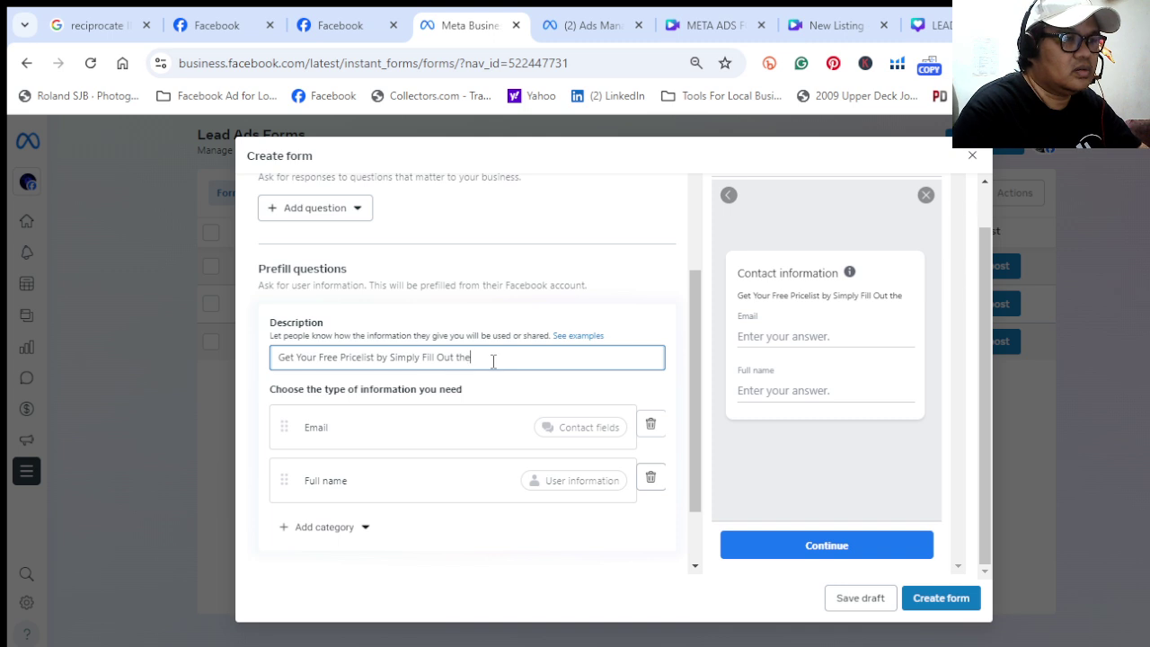
key(BackSpace)
key(BackSpace)
key(BackSpace)
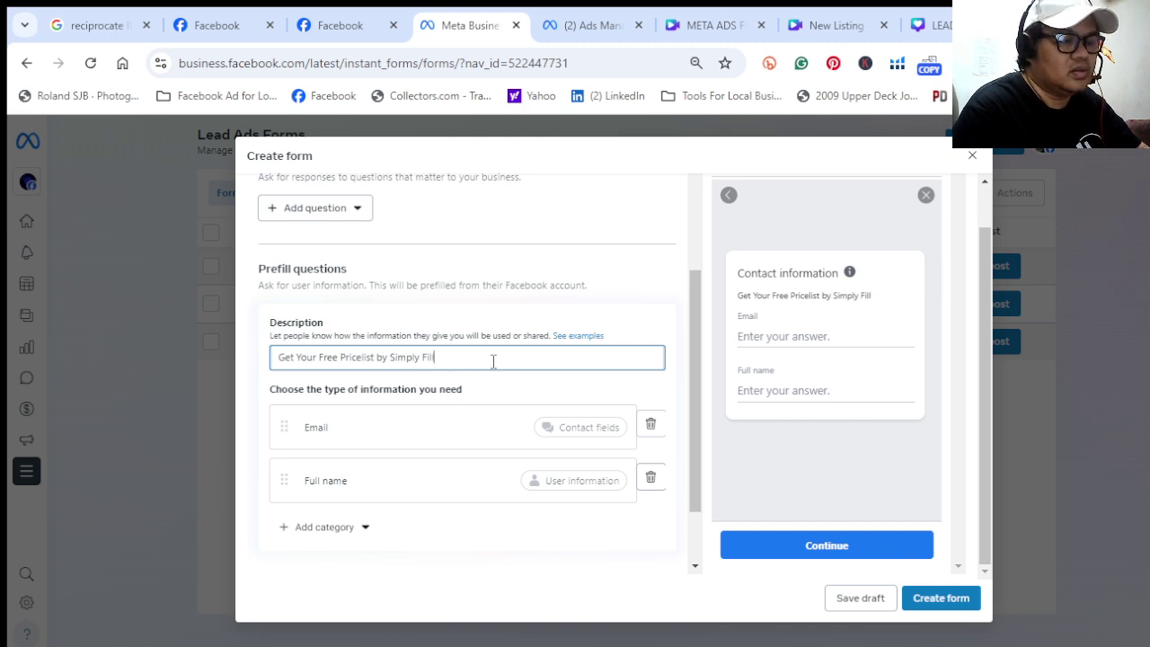
text(-out for)
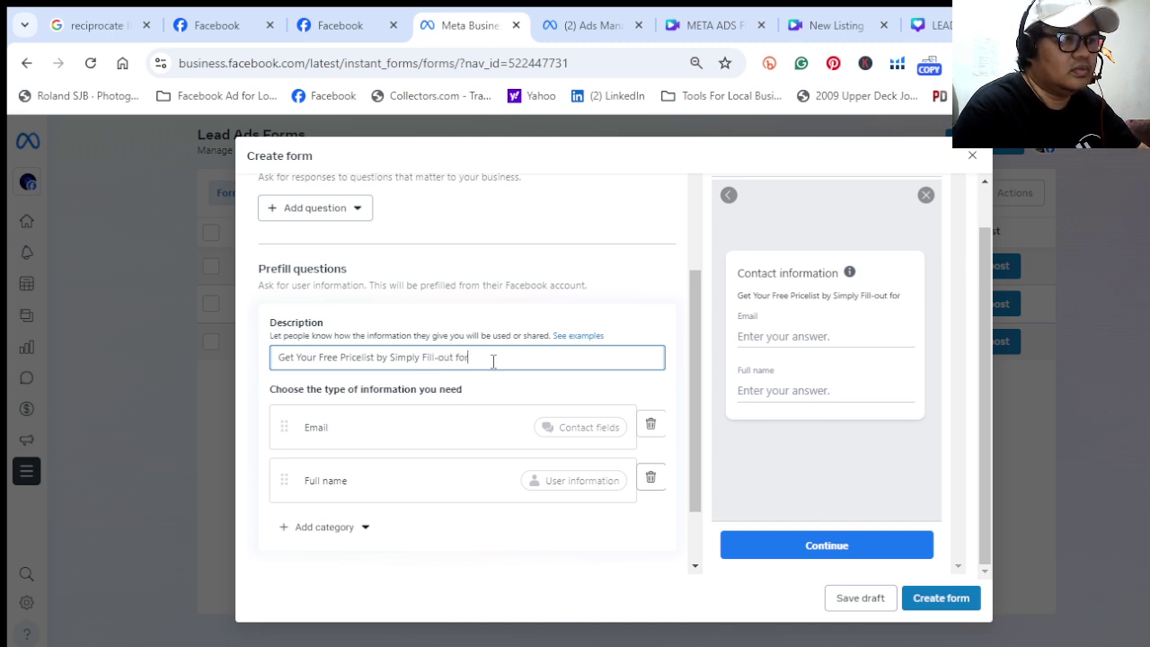
key(BackSpace)
key(BackSpace)
key(BackSpace)
text(The )
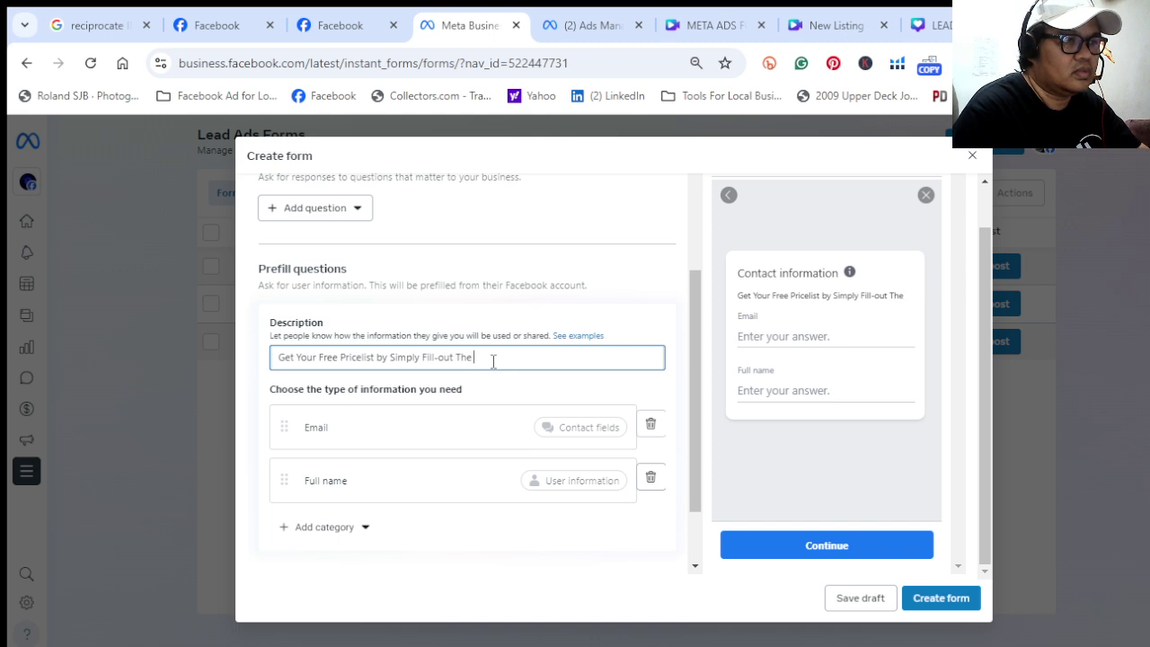
Complete the prefill questions description so it reads "Get Your Free Pricelist by Simply Fill-Out The Form."
text(Form)
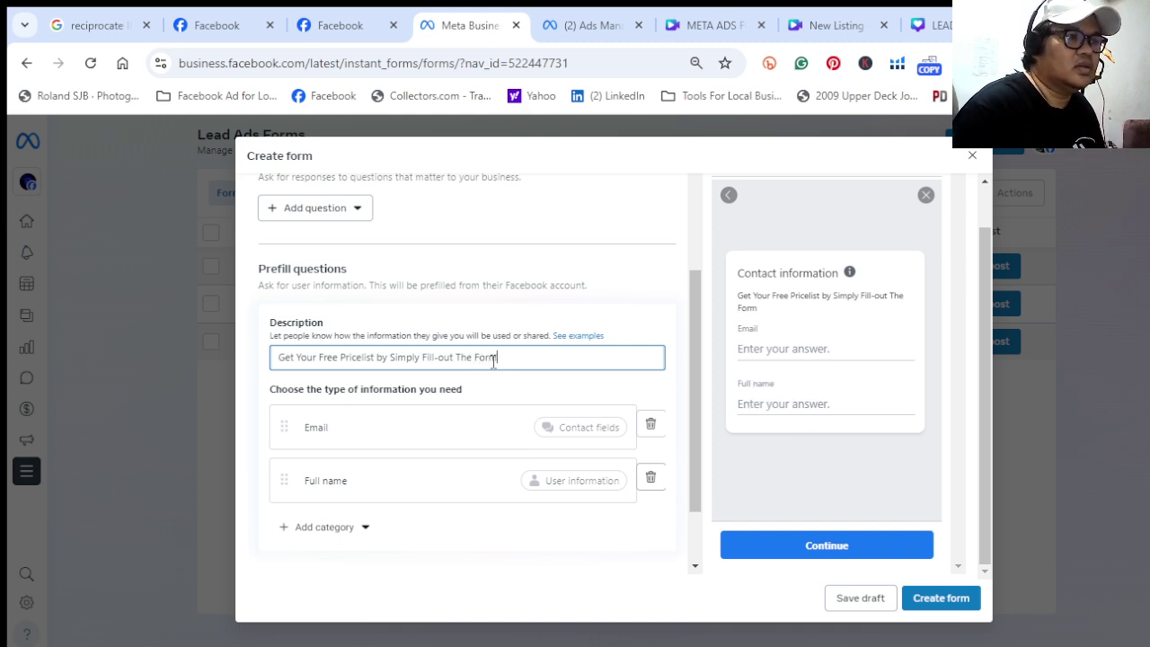
key(Left)
key(Left)
key(Left)
key(BackSpace)
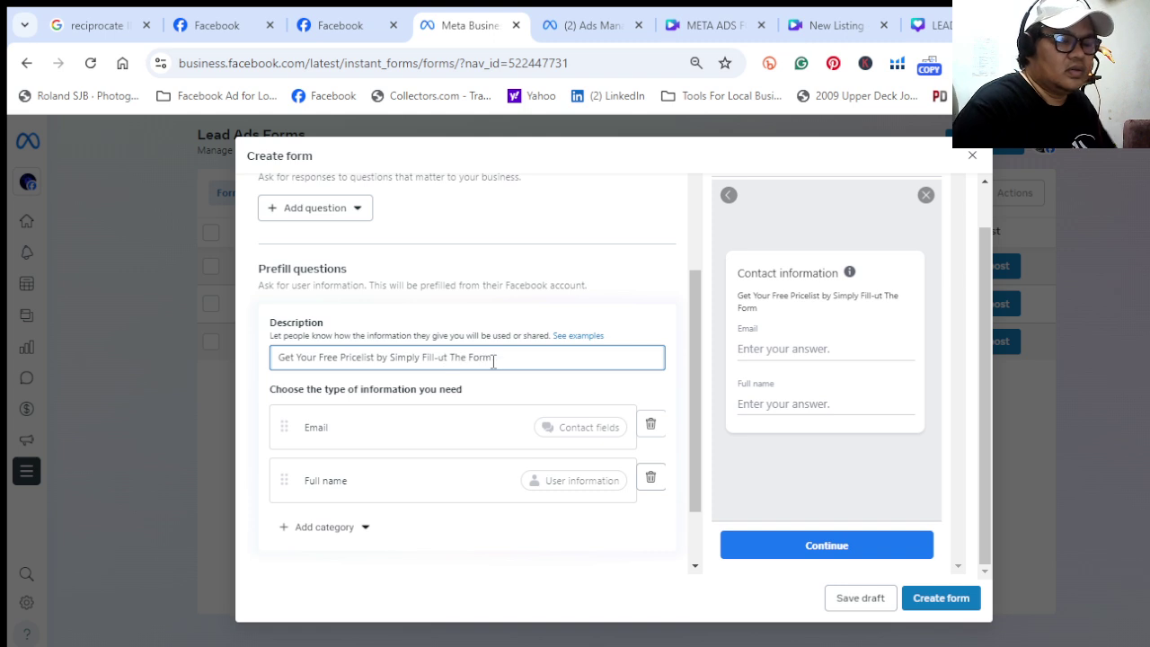
text(O)
key(Right)
key(Right)
key(Right)
key(Right)
key(Right)
key(Right)
key(Right)
key(Right)
key(Right)
key(Right)
key(Right)
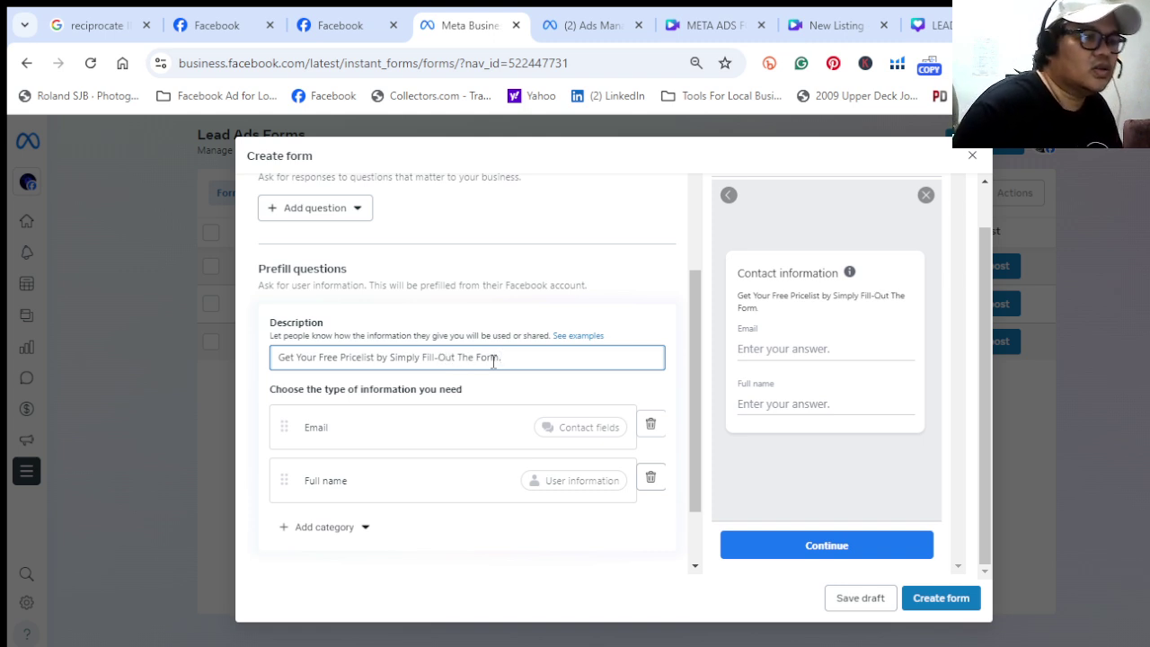
Add the Phone number contact field to the information requested in the prefill questions
scroll(354, 477, down, 1)
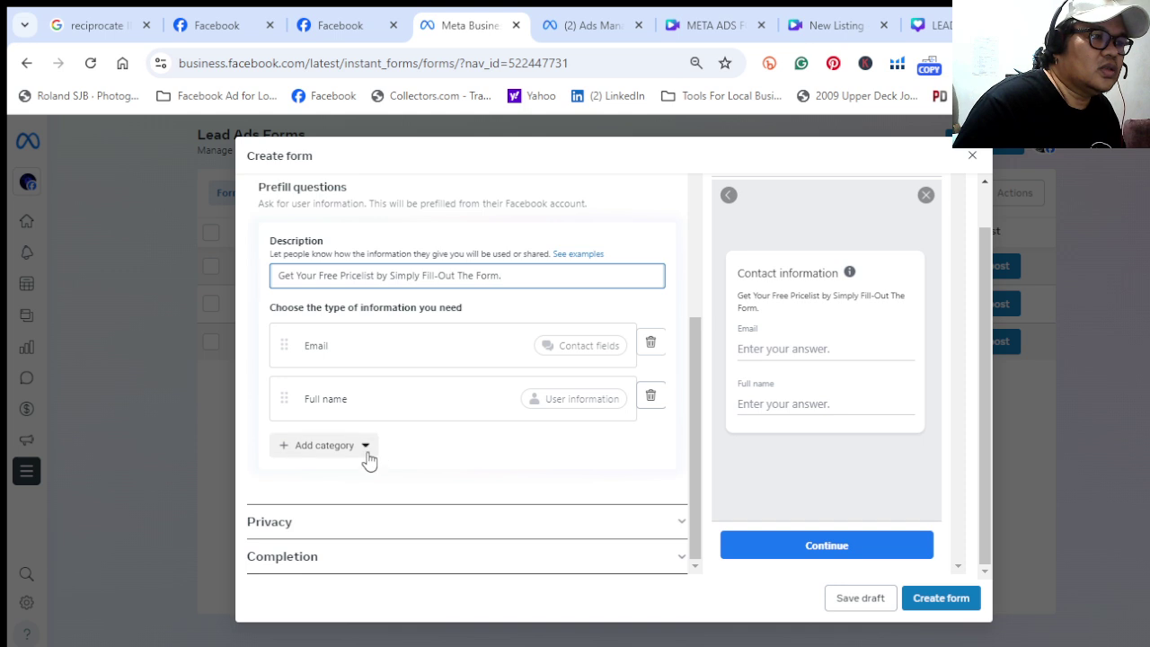
click(368, 445)
mouse_move(365, 475)
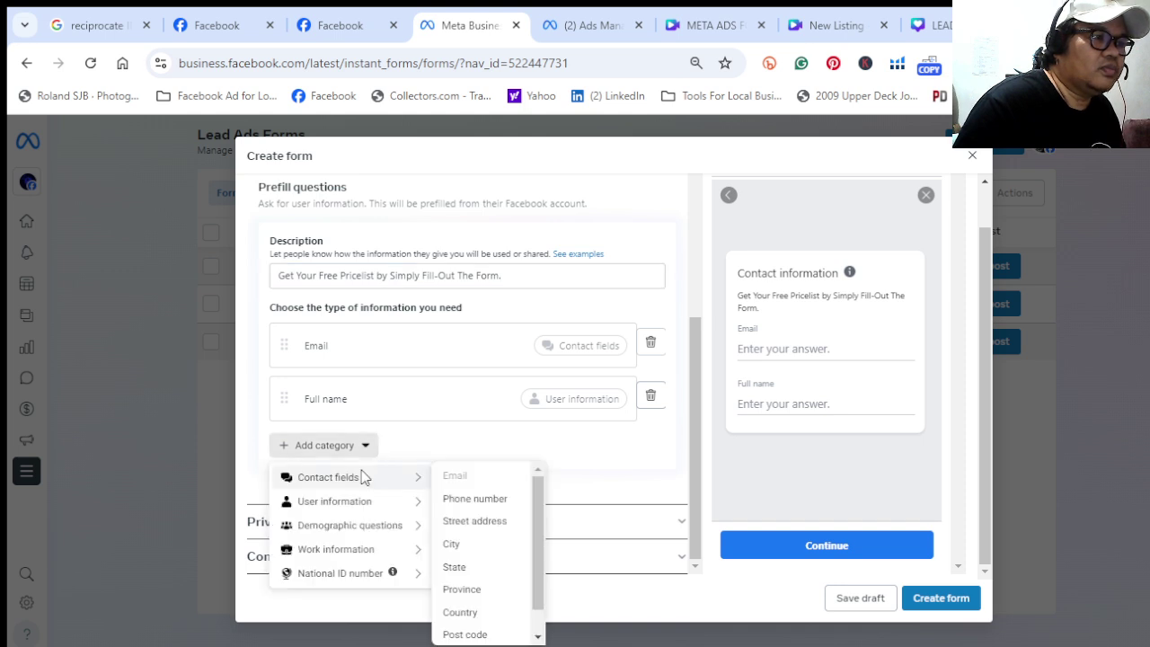
click(480, 501)
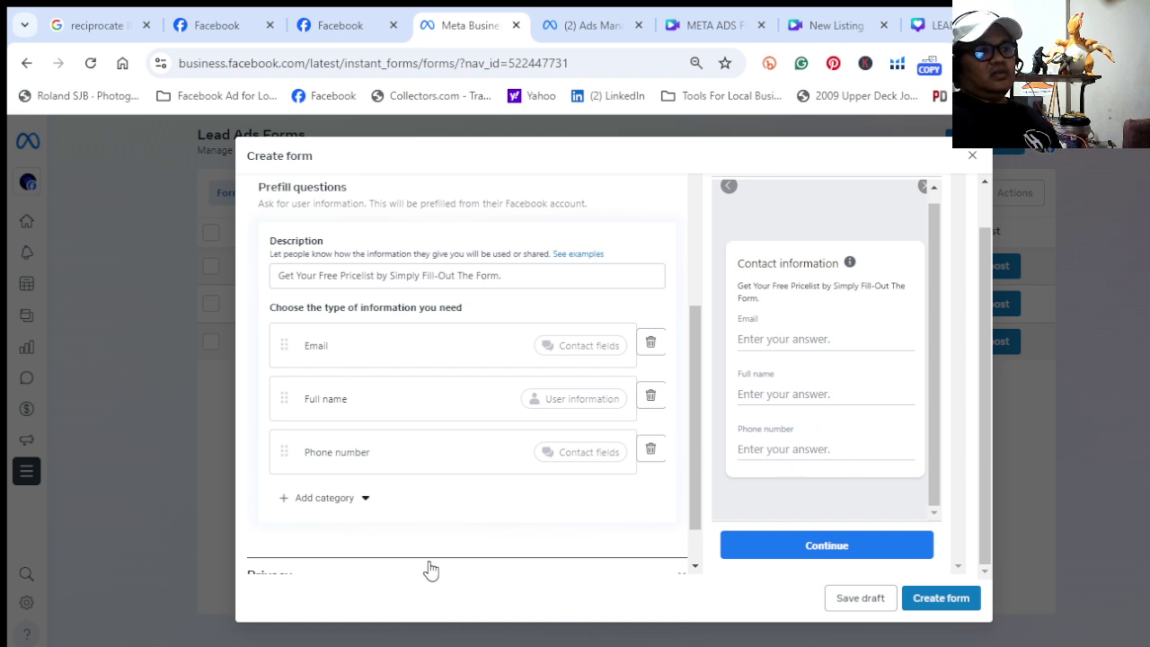
Append "Your Info's are confidential. We Hate Spam too." to the end of the prefill questions description
scroll(452, 410, up, 1)
scroll(452, 411, down, 2)
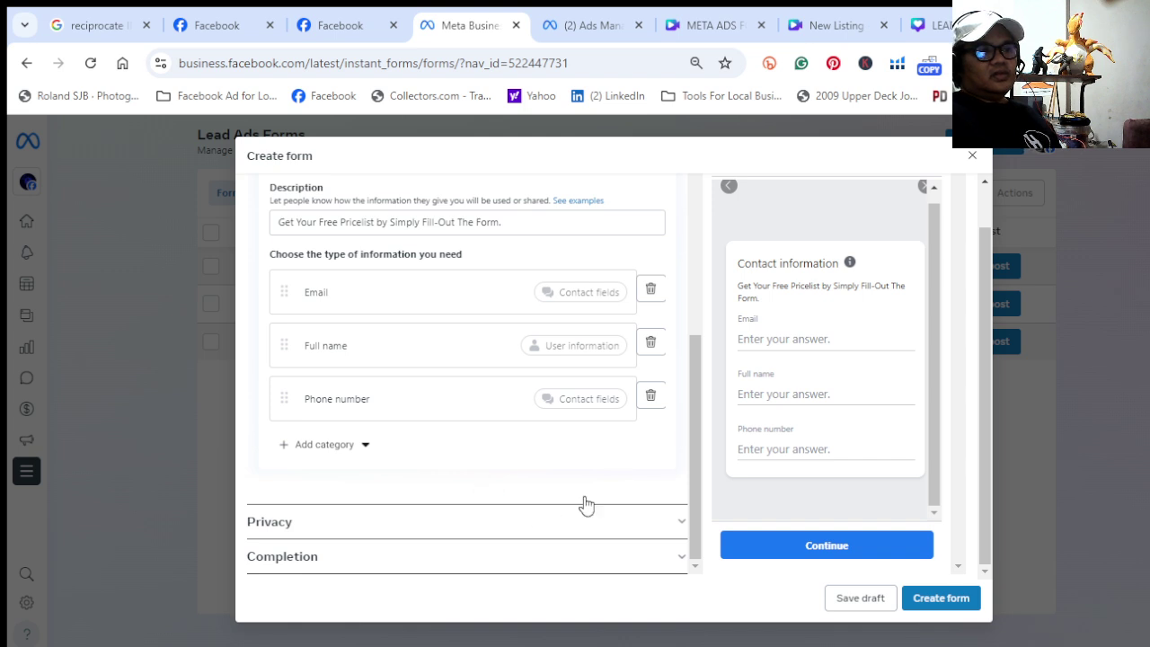
click(537, 229)
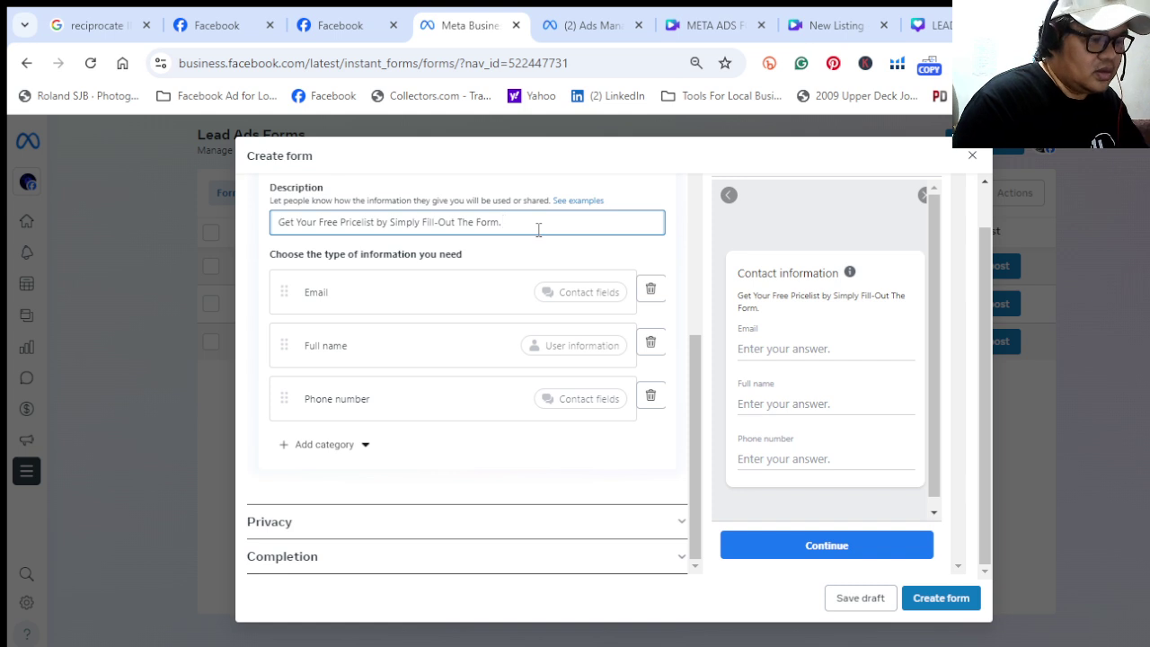
text(yt)
key(BackSpace)
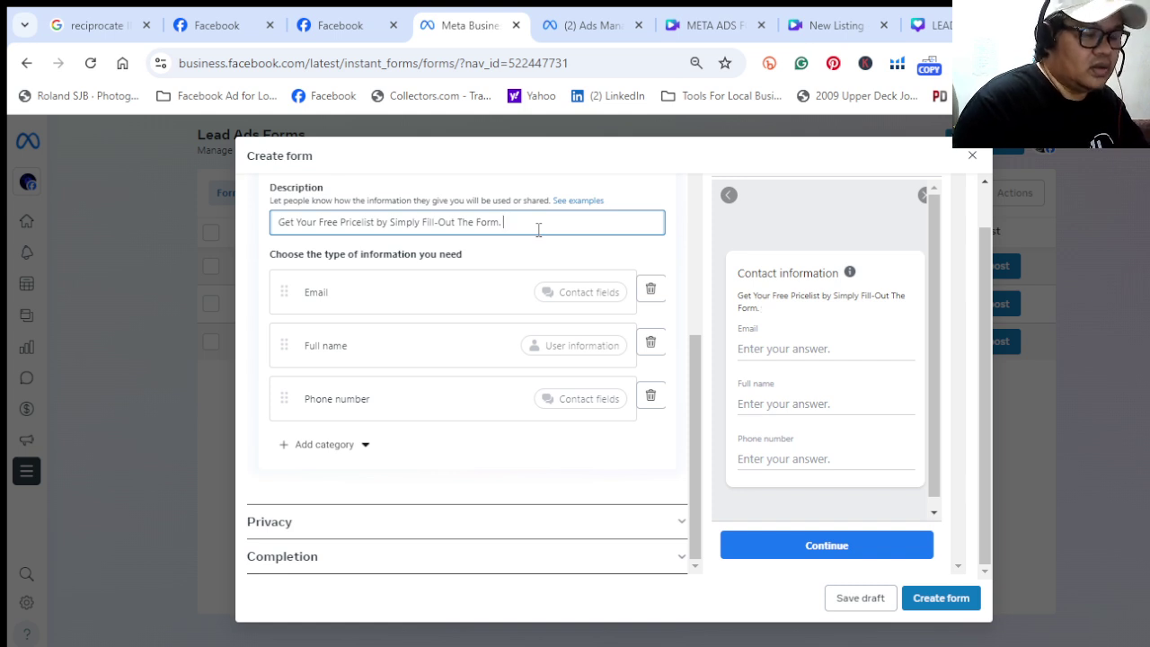
text(Your Info)
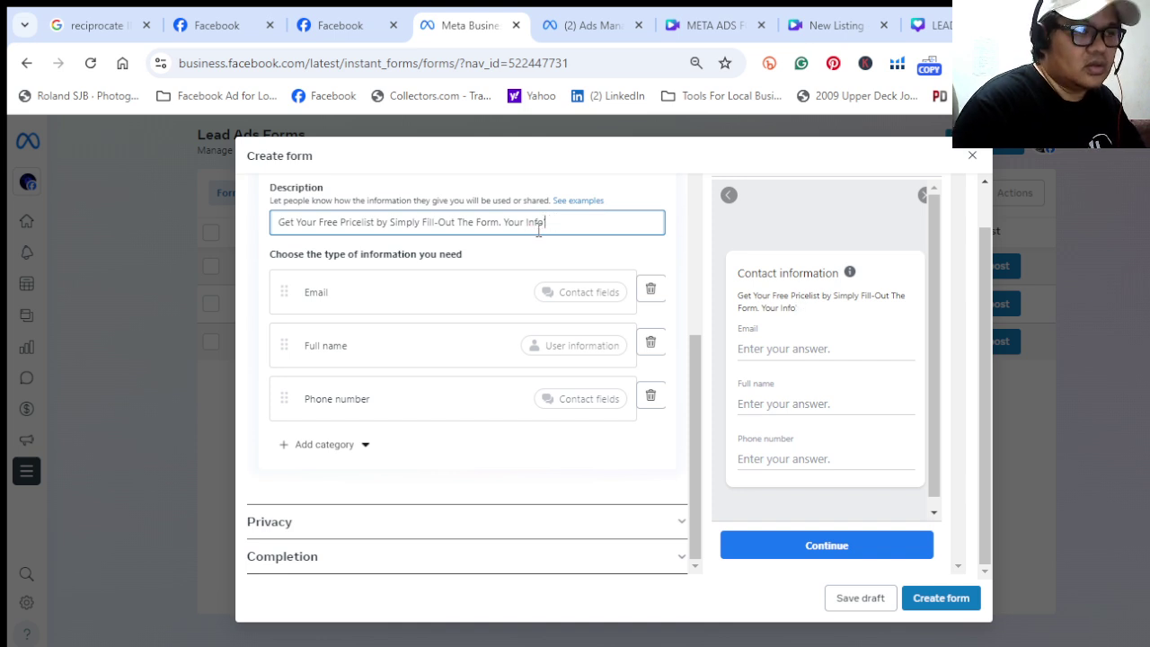
text('s are co)
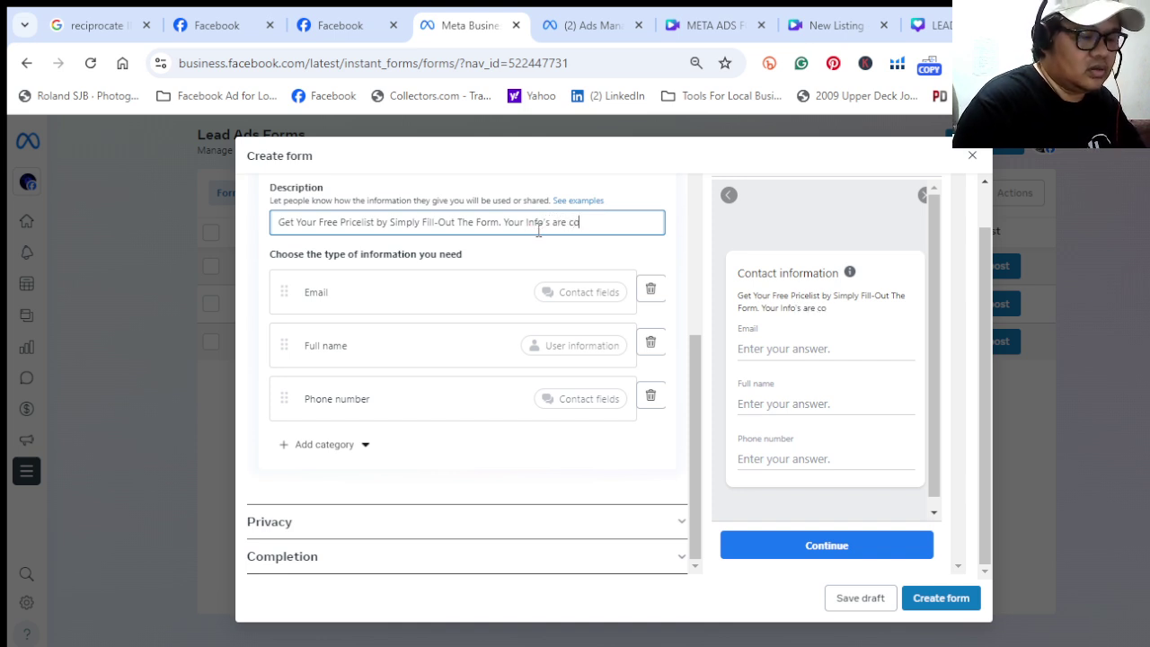
text(nfide)
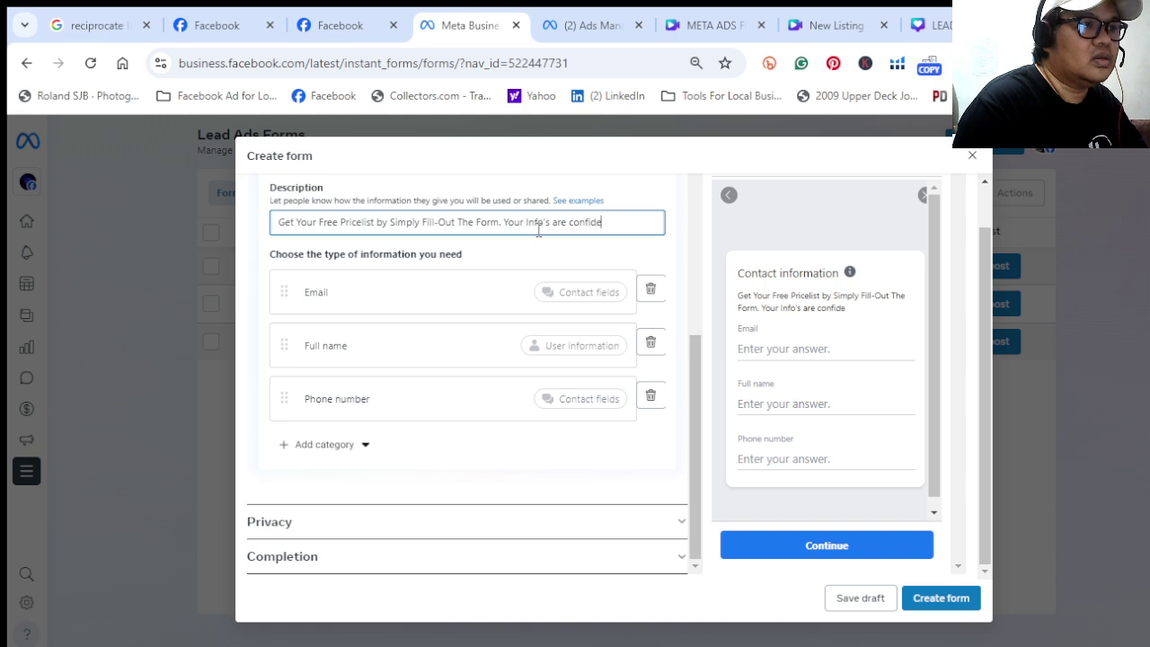
text(ntial)
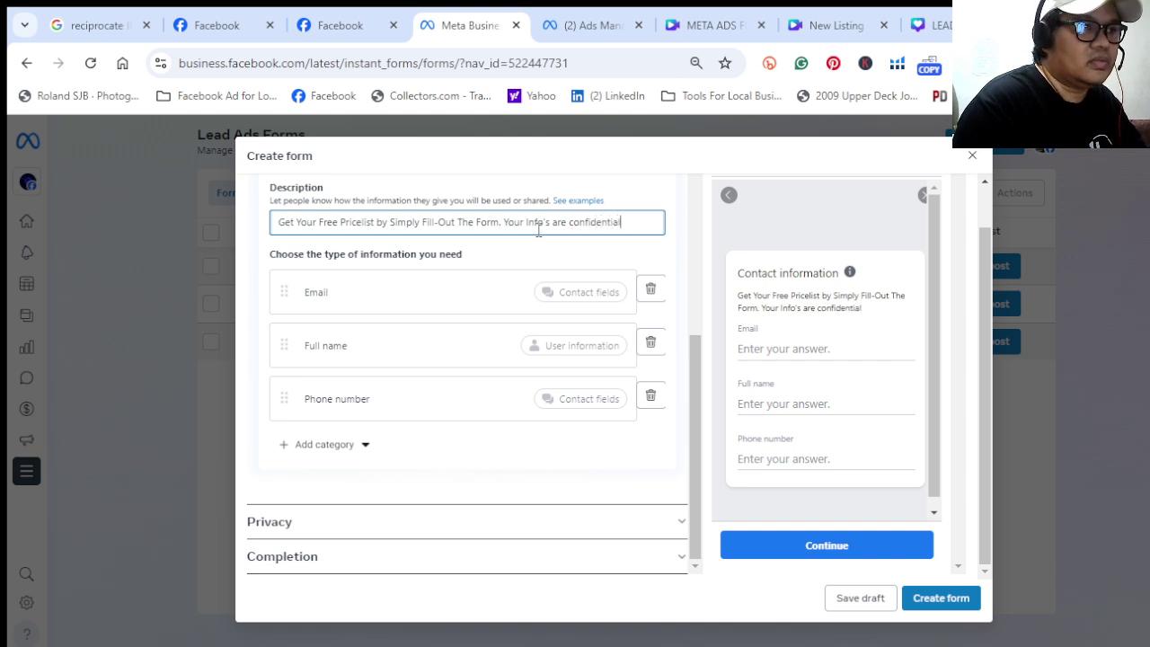
text(. )
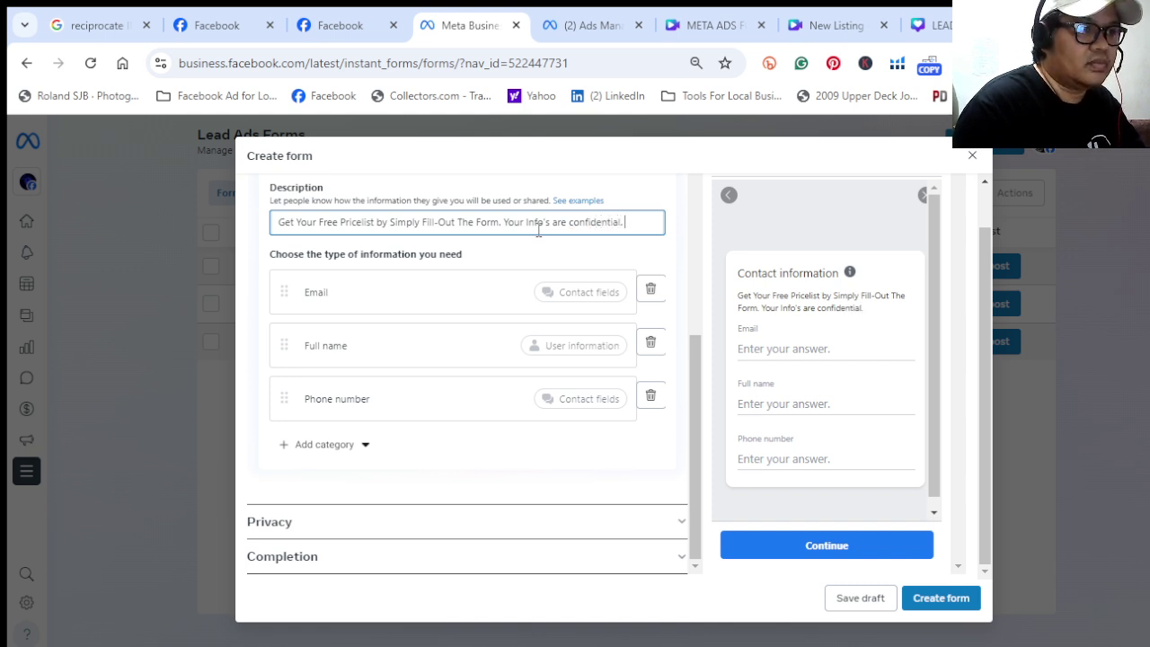
text(We Hate)
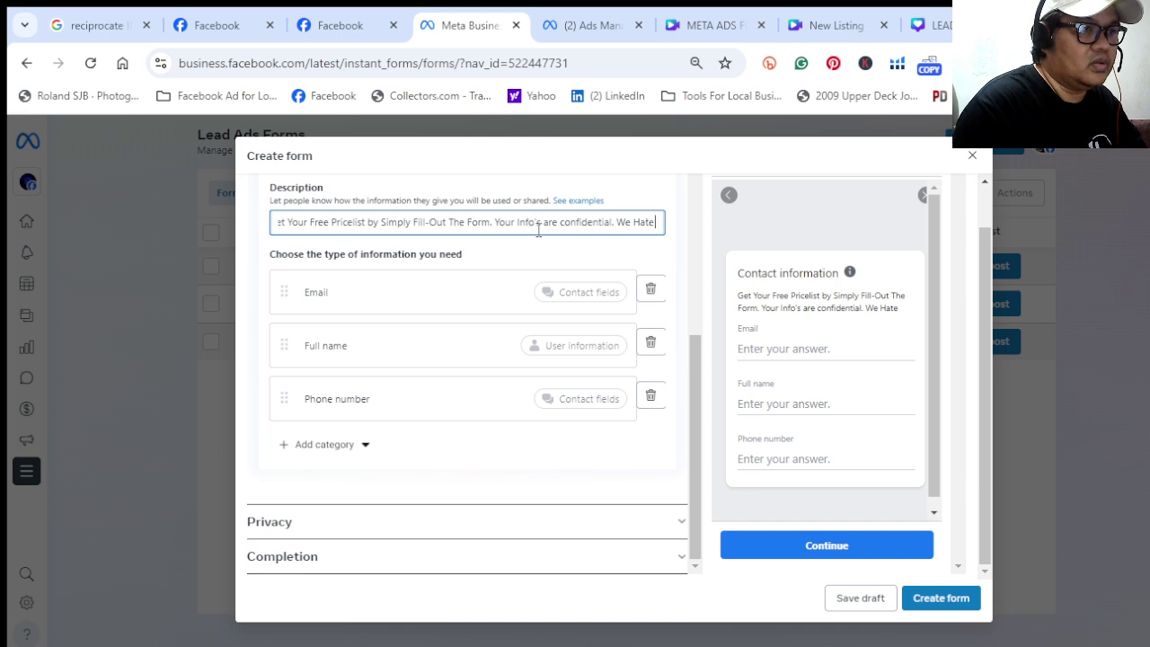
text( Spam too)
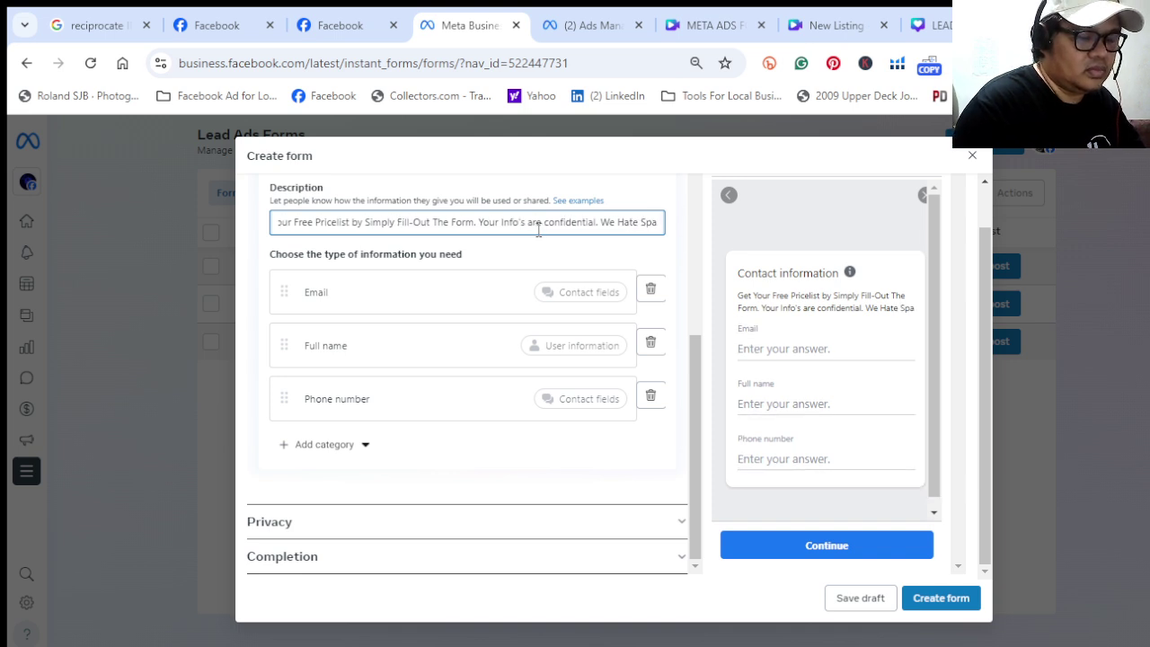
text(.)
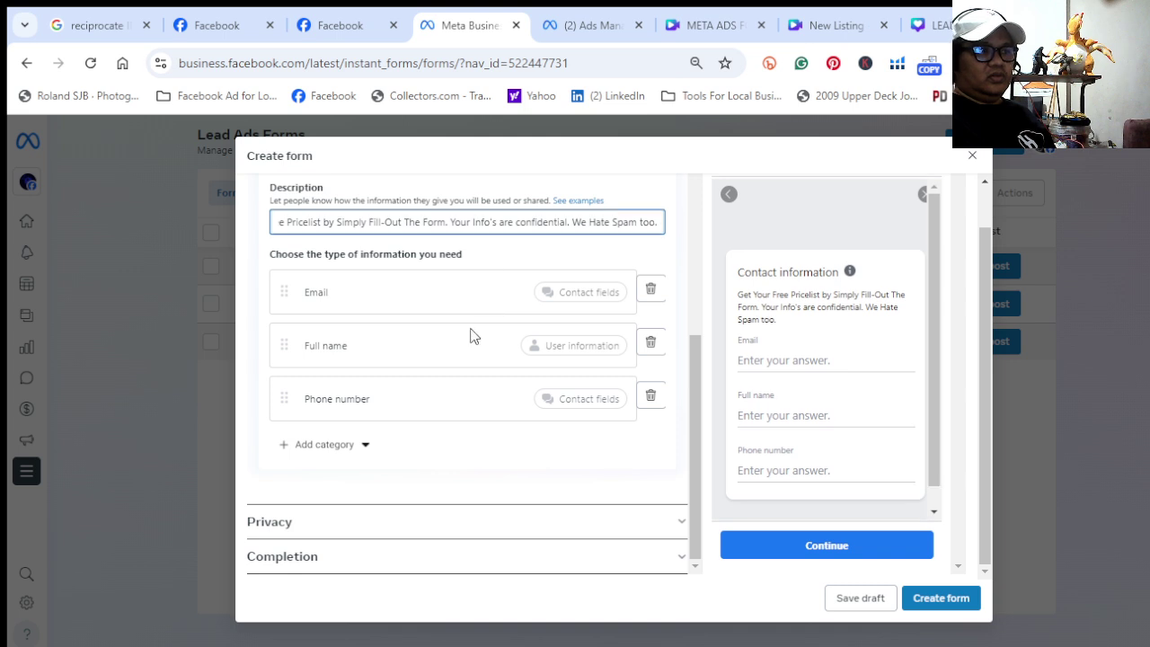
click(485, 526)
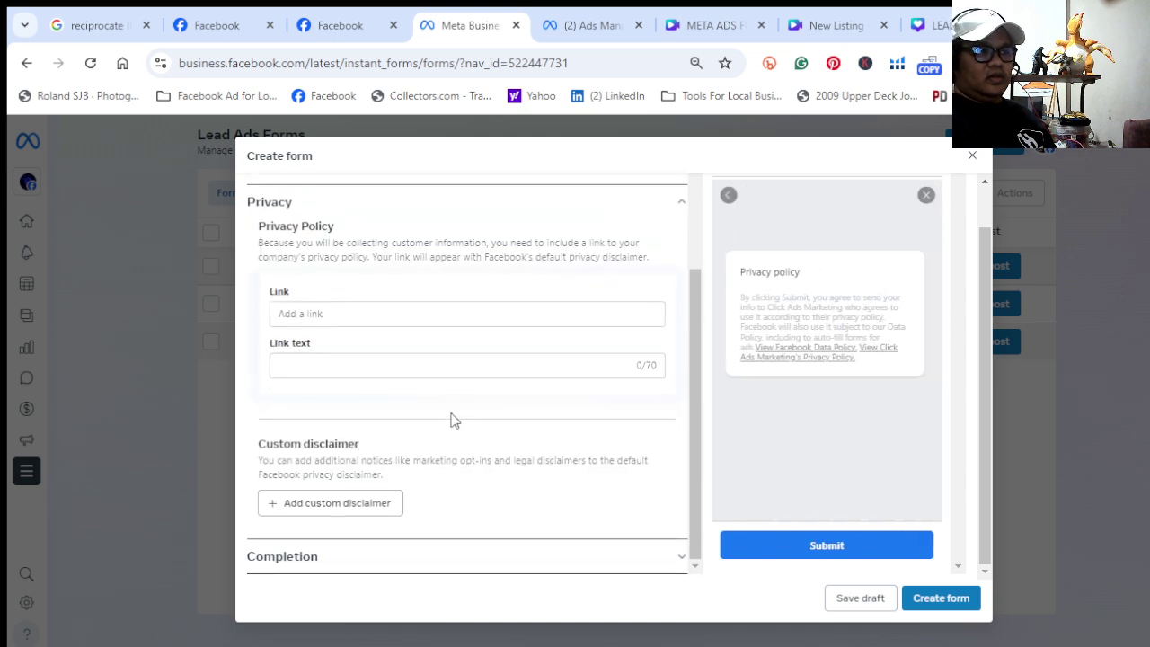
click(460, 314)
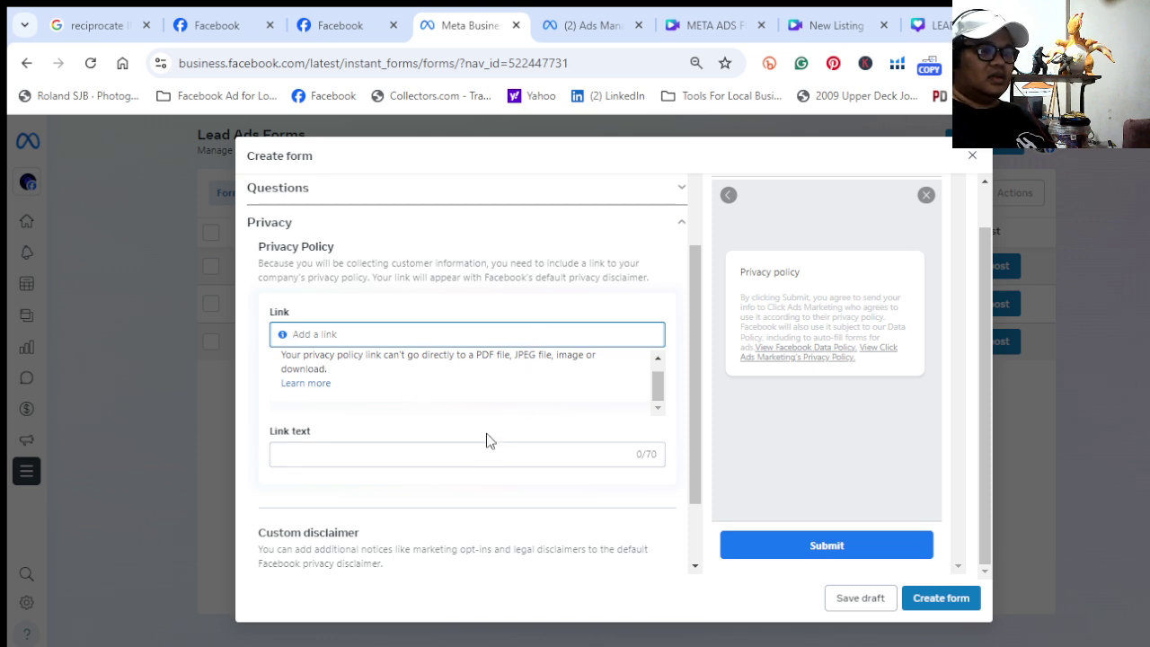
click(474, 456)
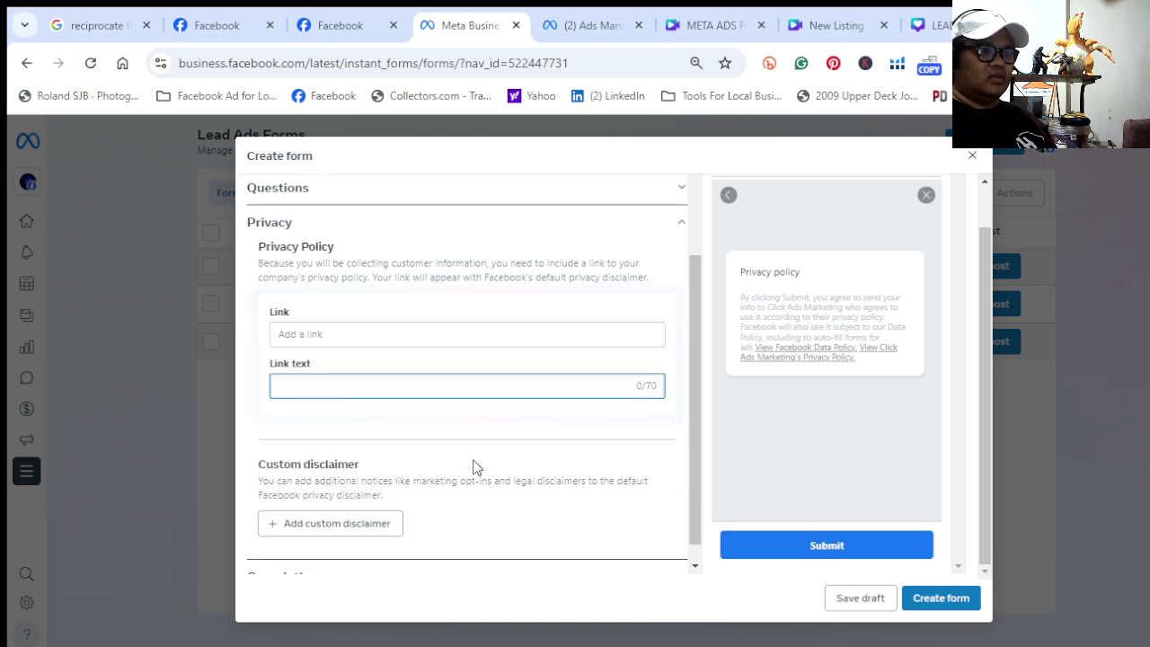
click(478, 334)
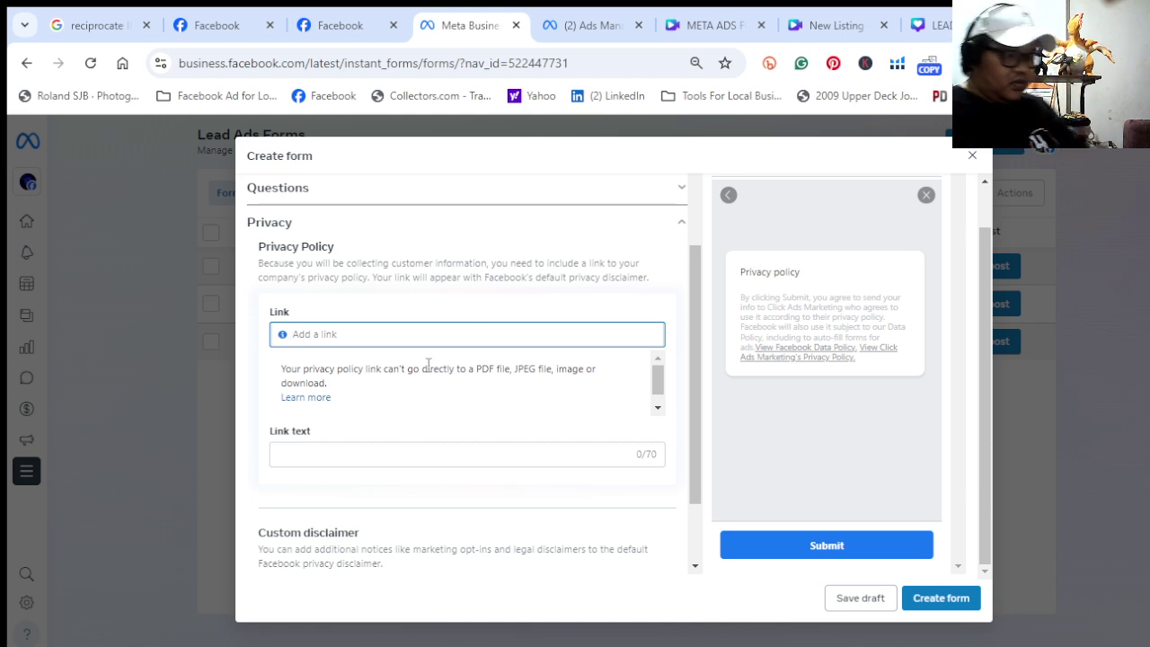
text(www)
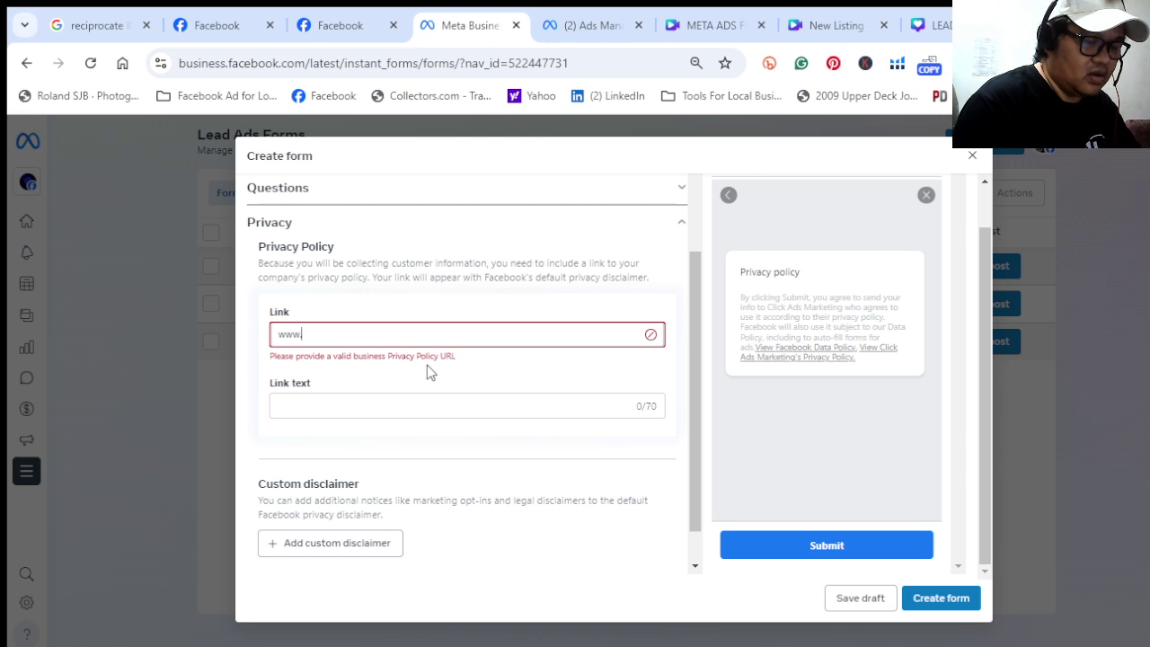
text(.face)
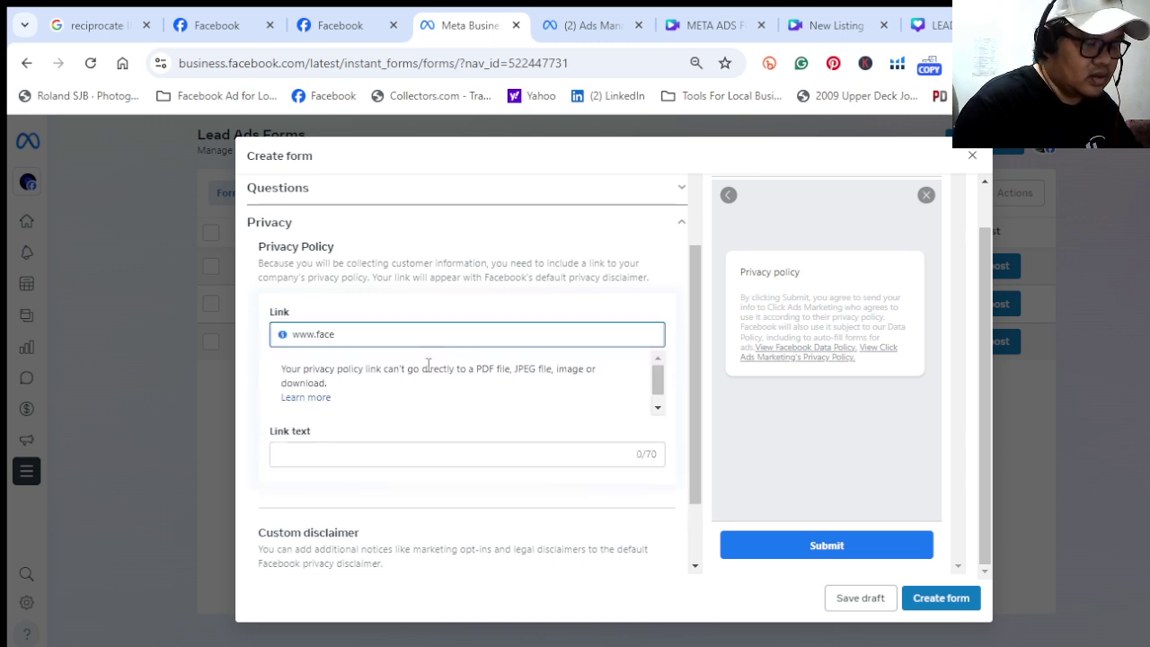
text(book.)
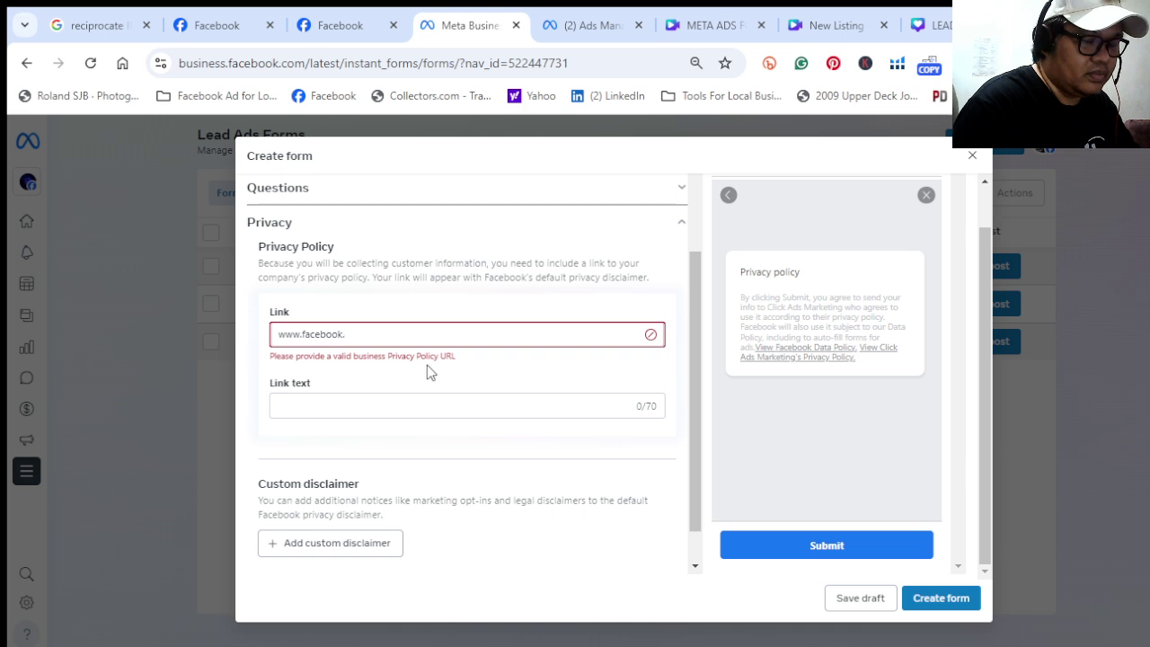
text(com)
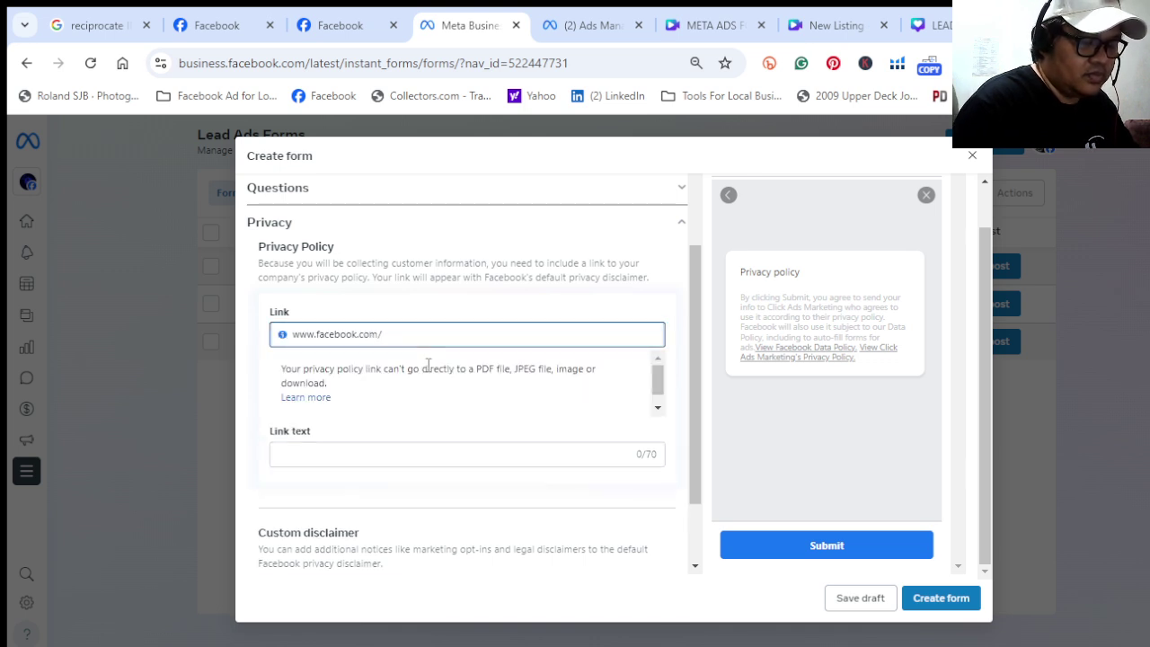
text(/m)
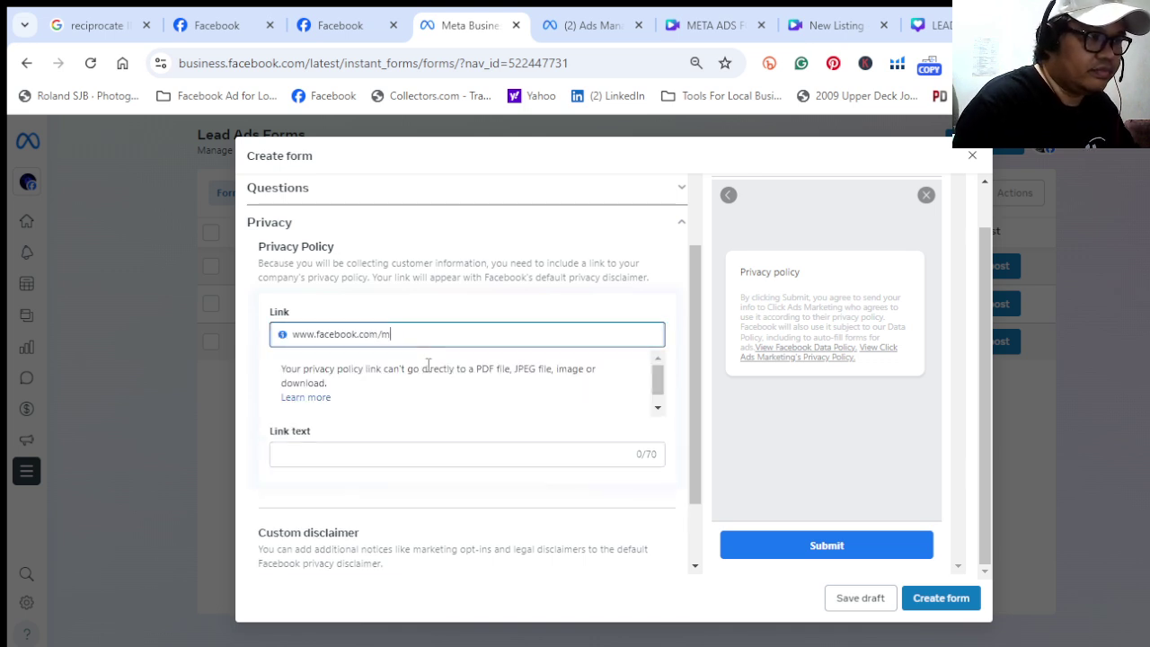
key(BackSpace)
text(clicka)
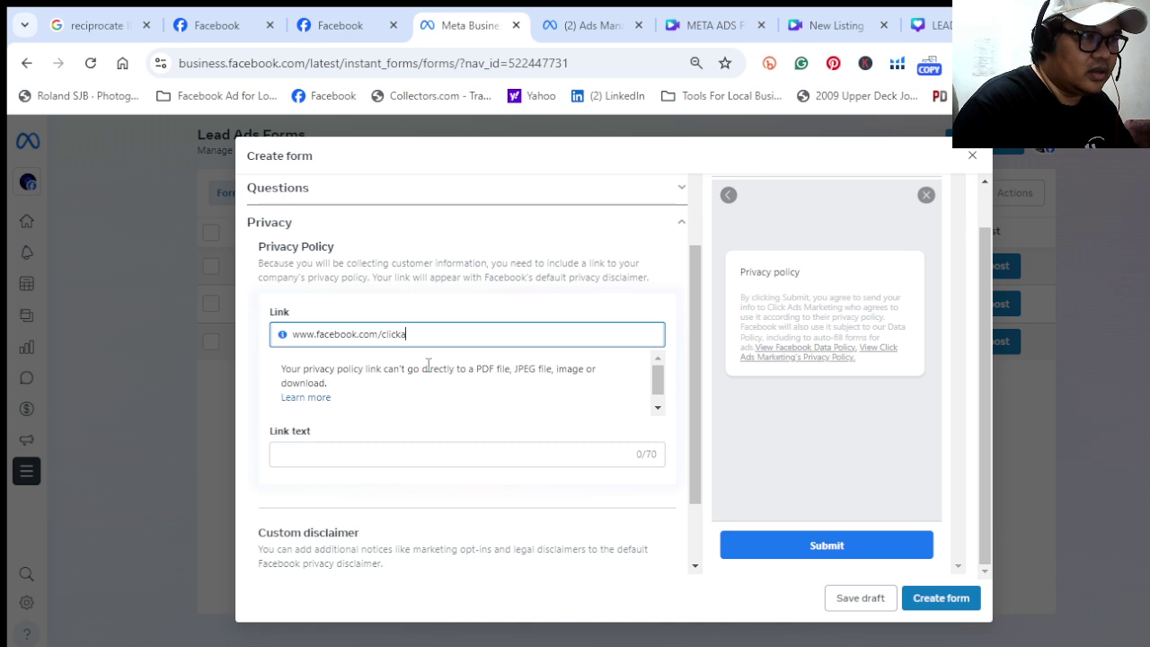
text(dscon)
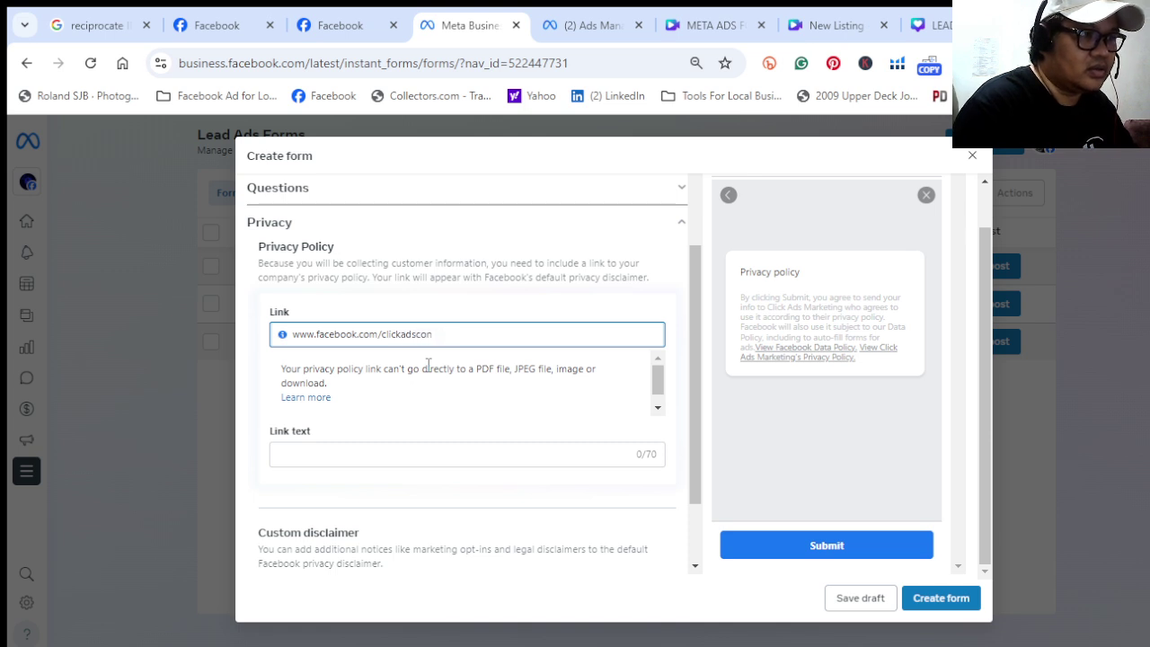
text(nects)
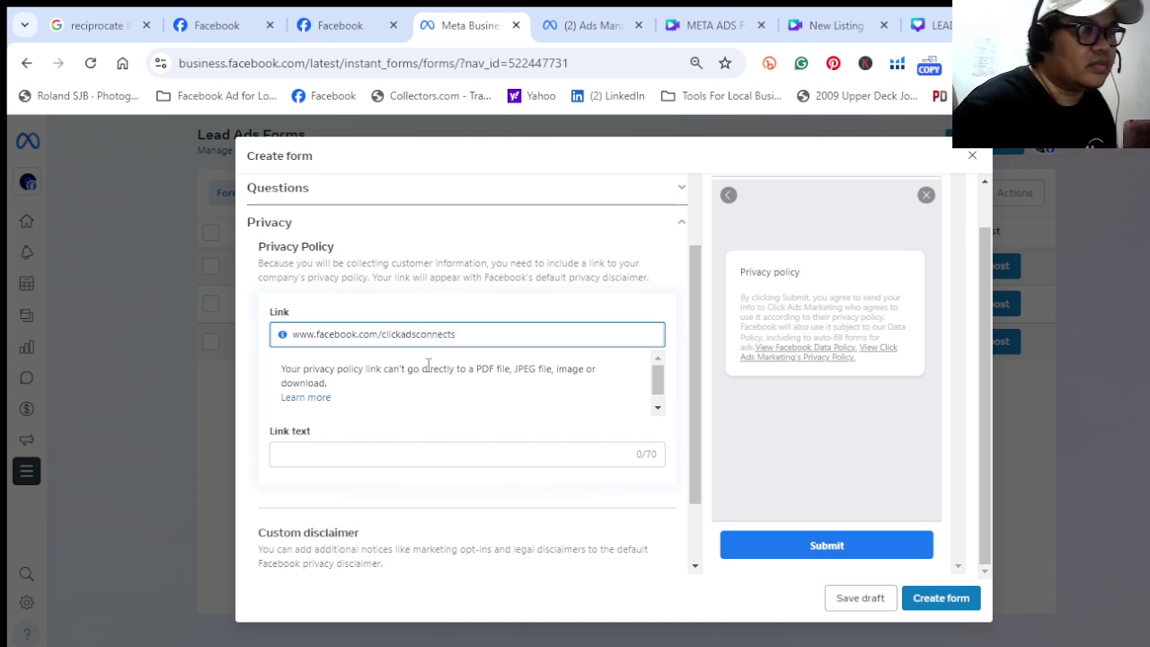
Set the privacy policy's link text to "Privacy Policy"
click(410, 454)
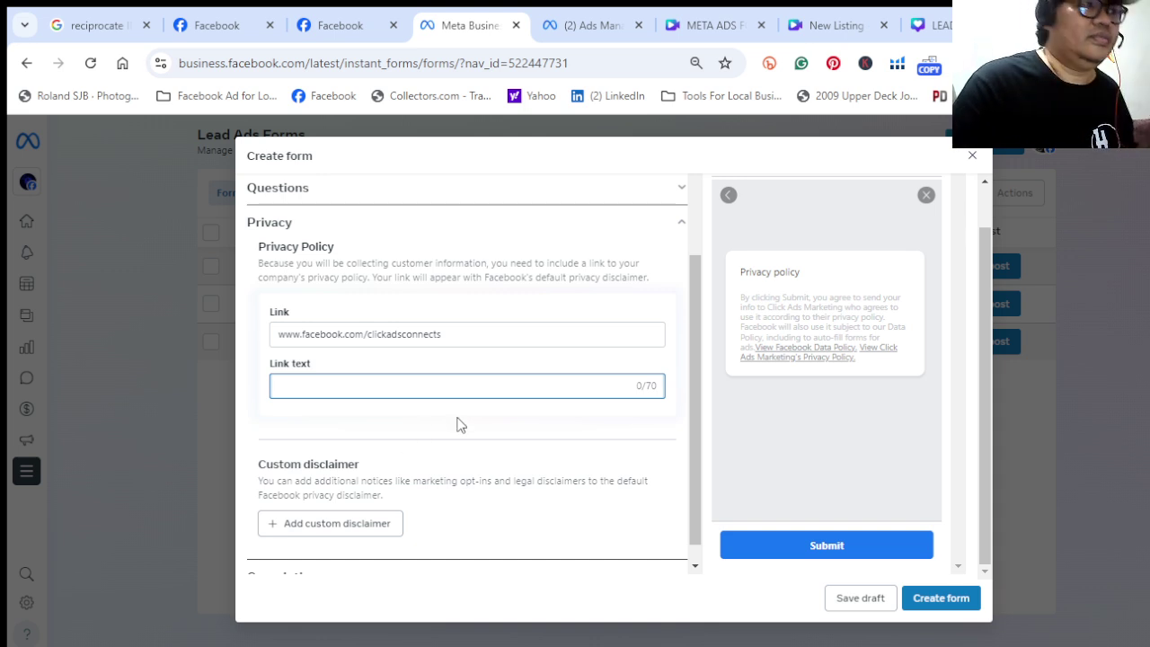
text(Pri)
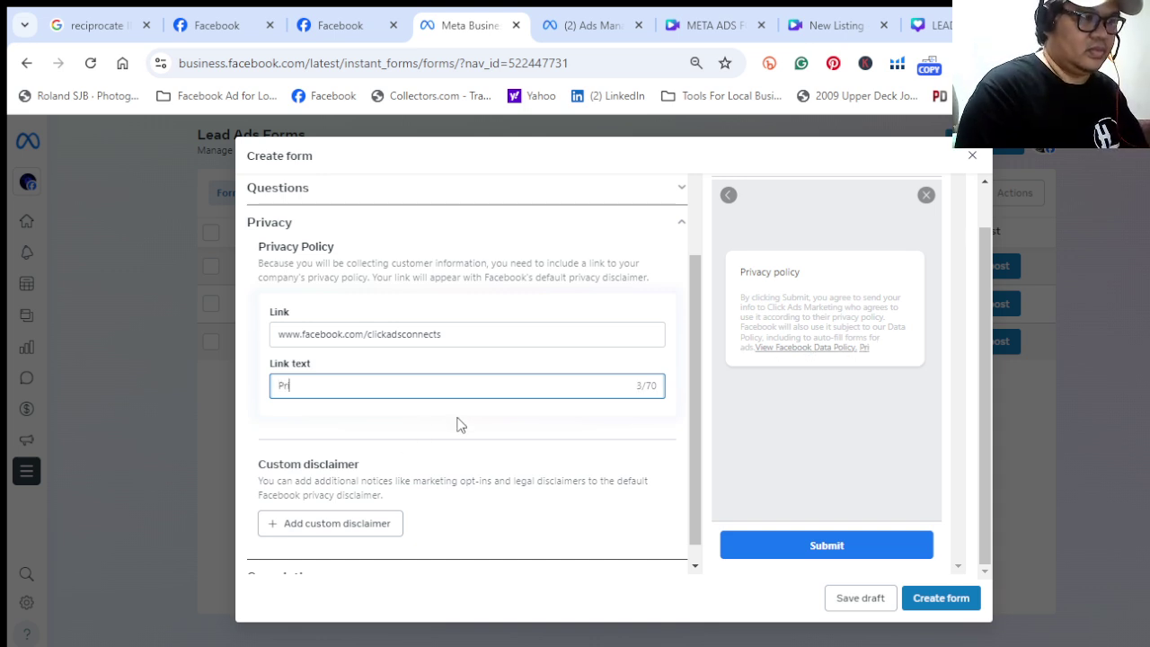
text(vacy )
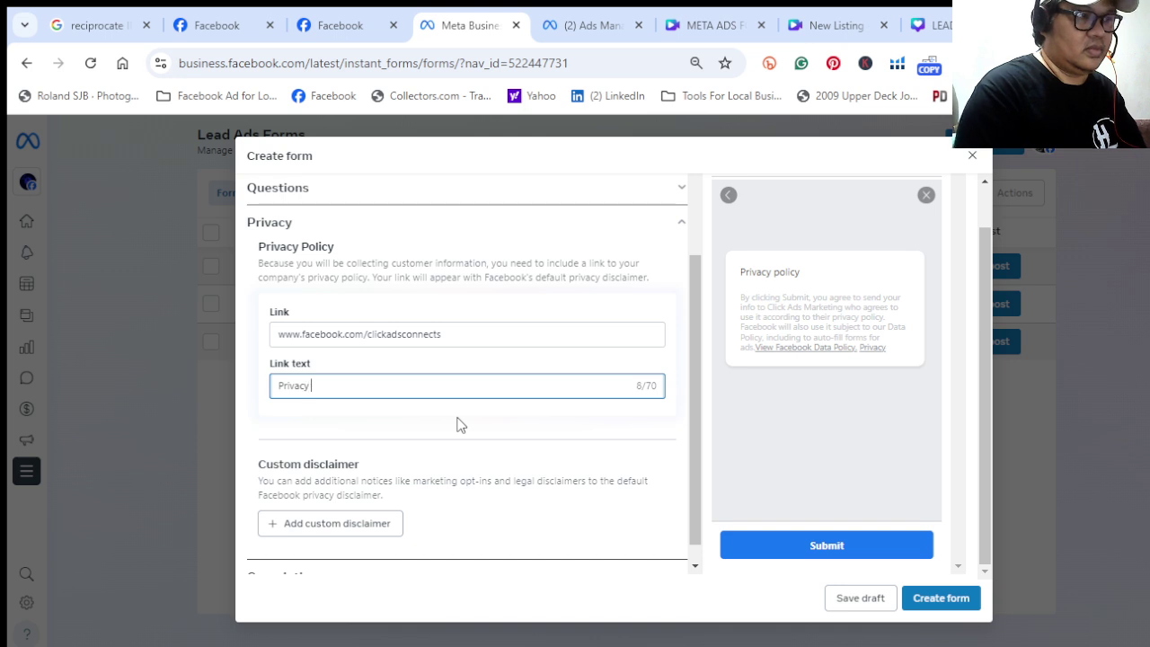
text(Pli)
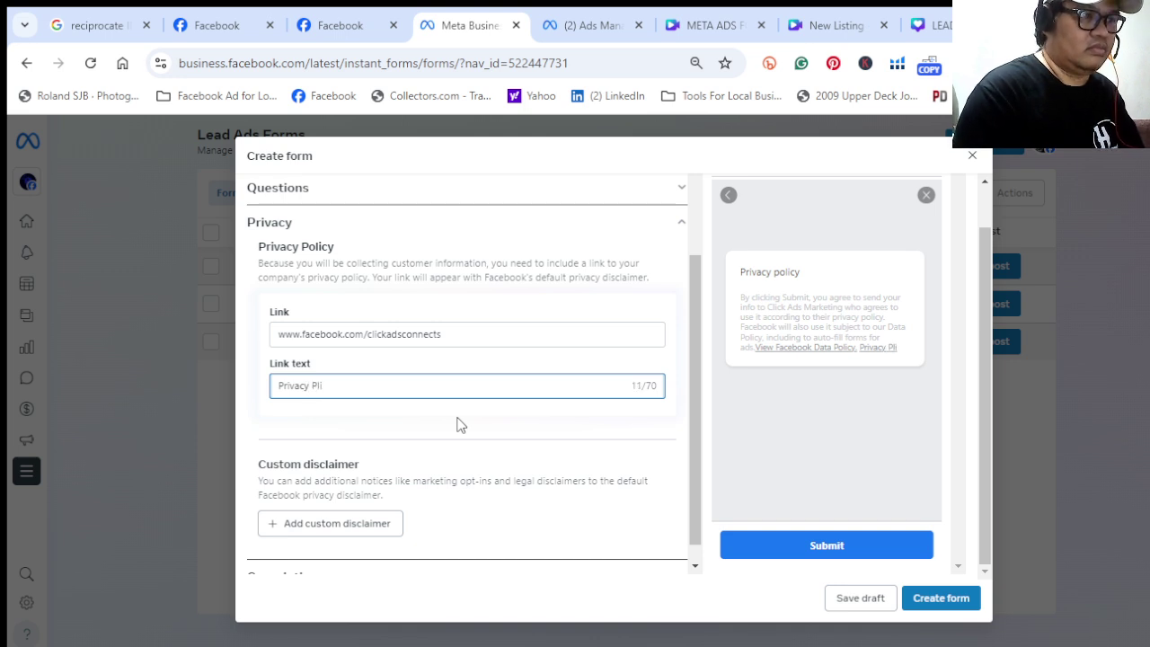
key(BackSpace)
key(BackSpace)
text(olicy)
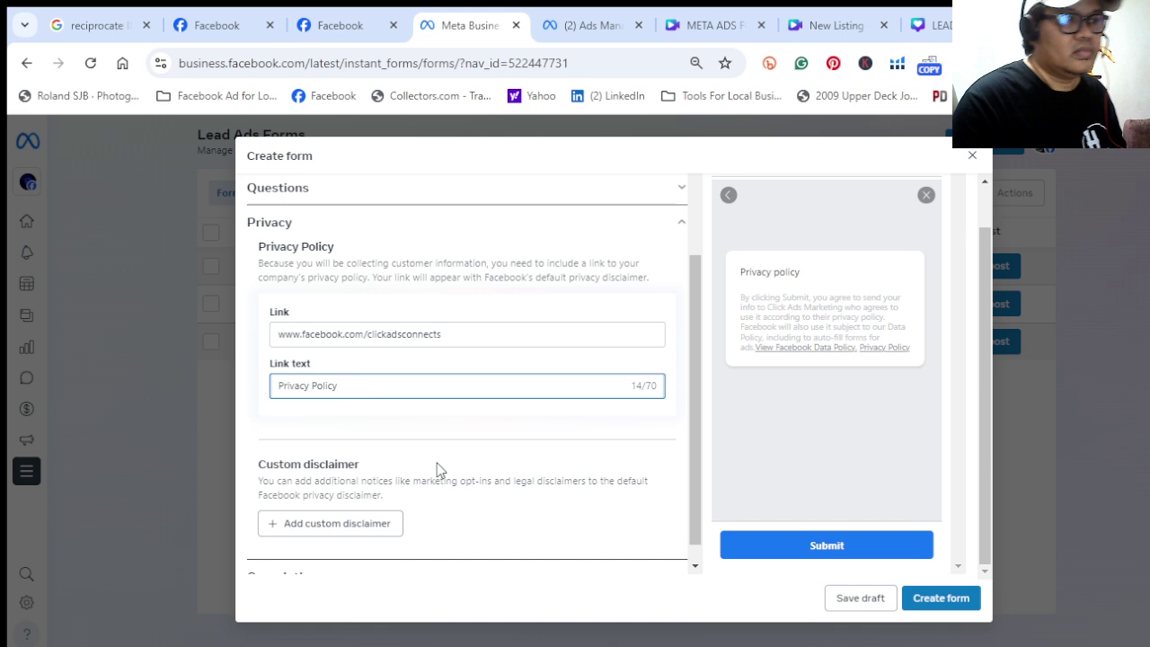
Add a custom disclaimer to the form's privacy section and title it "Terms and Condition"
click(437, 413)
scroll(436, 414, down, 1)
click(363, 508)
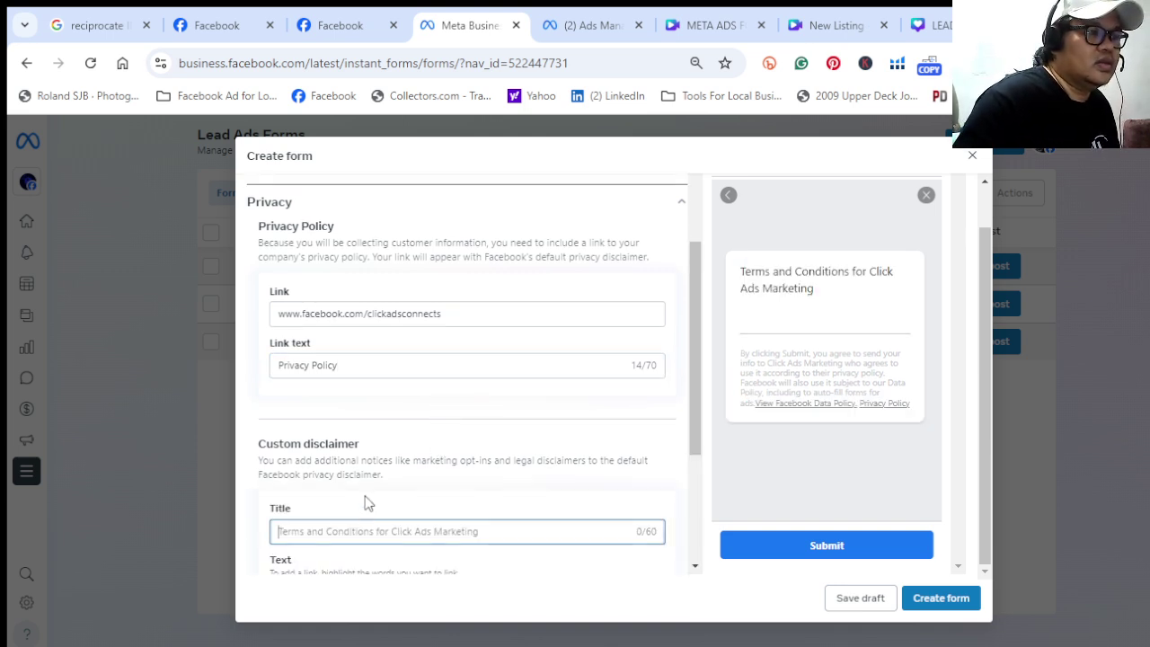
scroll(367, 500, down, 2)
click(396, 355)
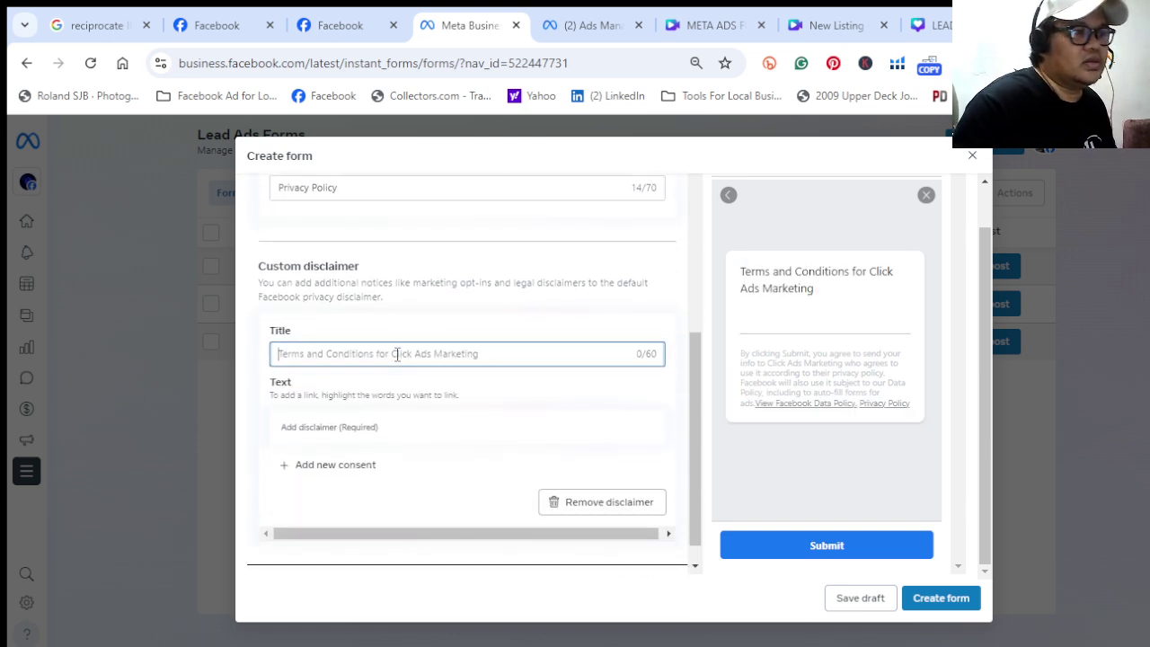
text(Term)
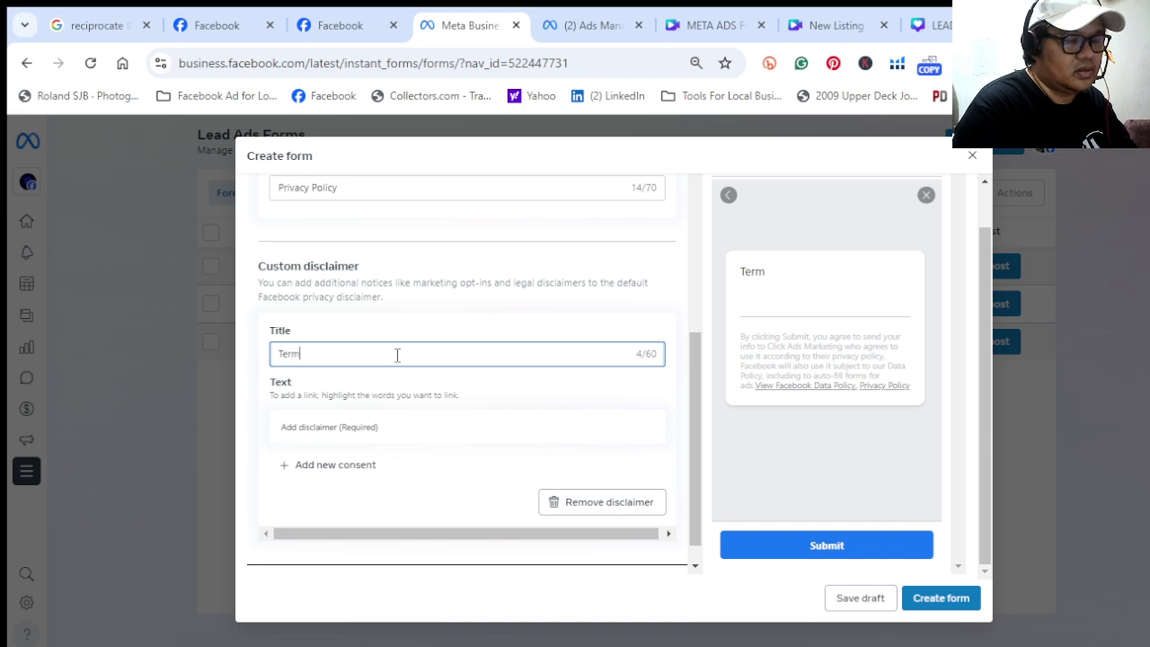
text(s an)
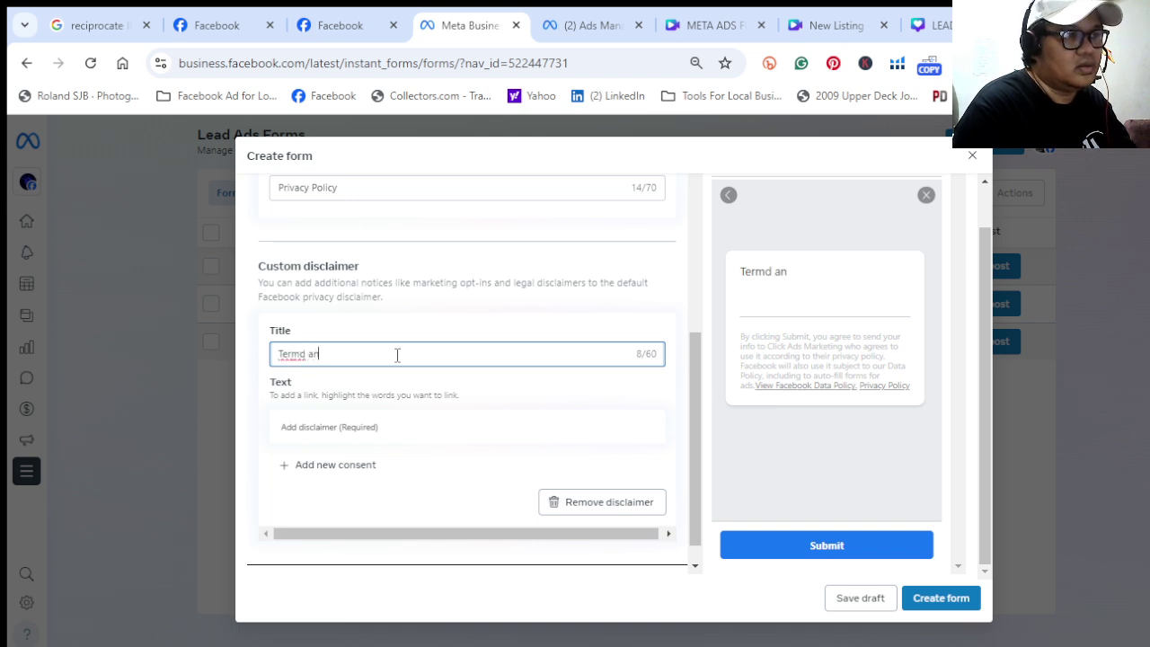
key(BackSpace)
key(BackSpace)
key(BackSpace)
key(BackSpace)
text(s a)
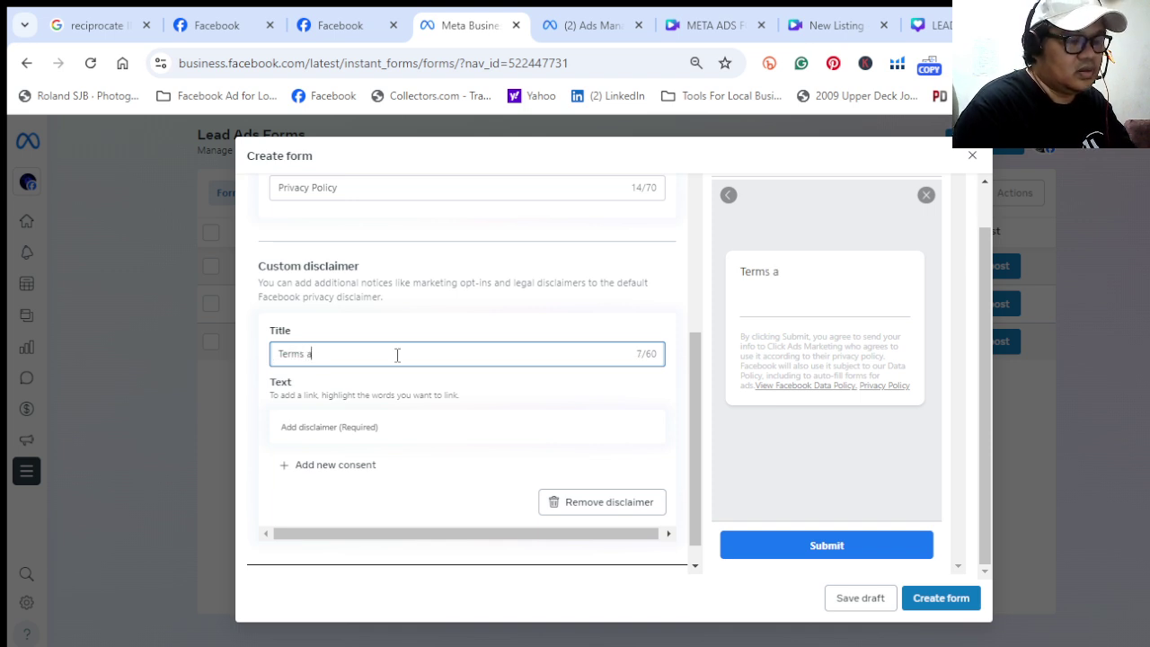
text(nd c)
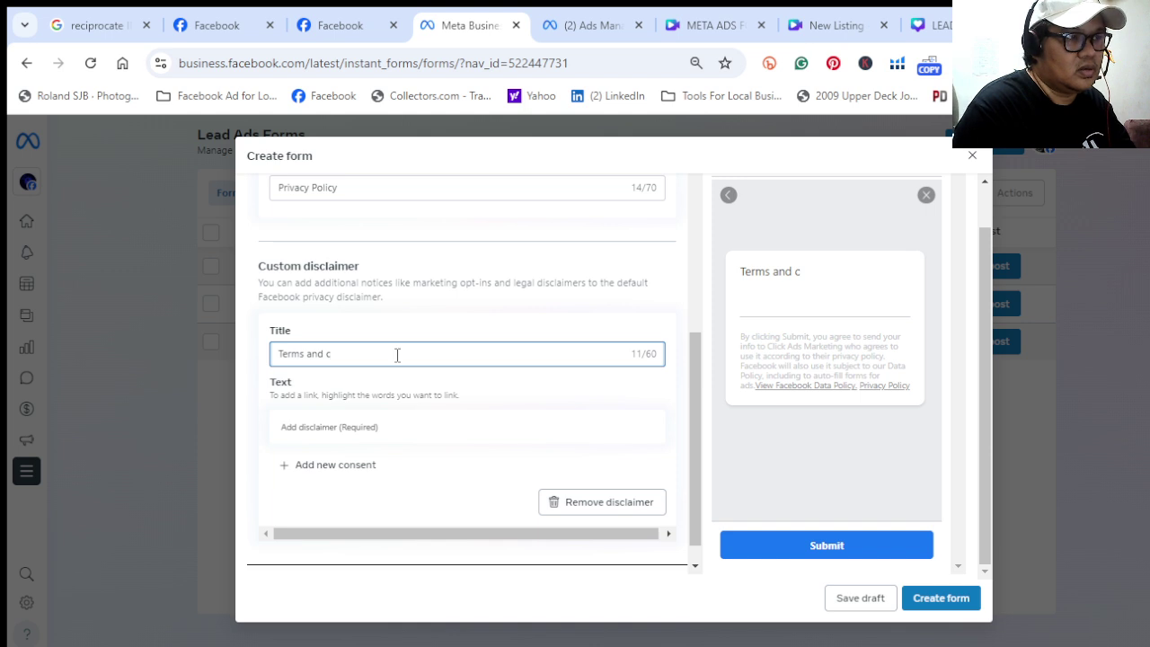
key(BackSpace)
text(Cond)
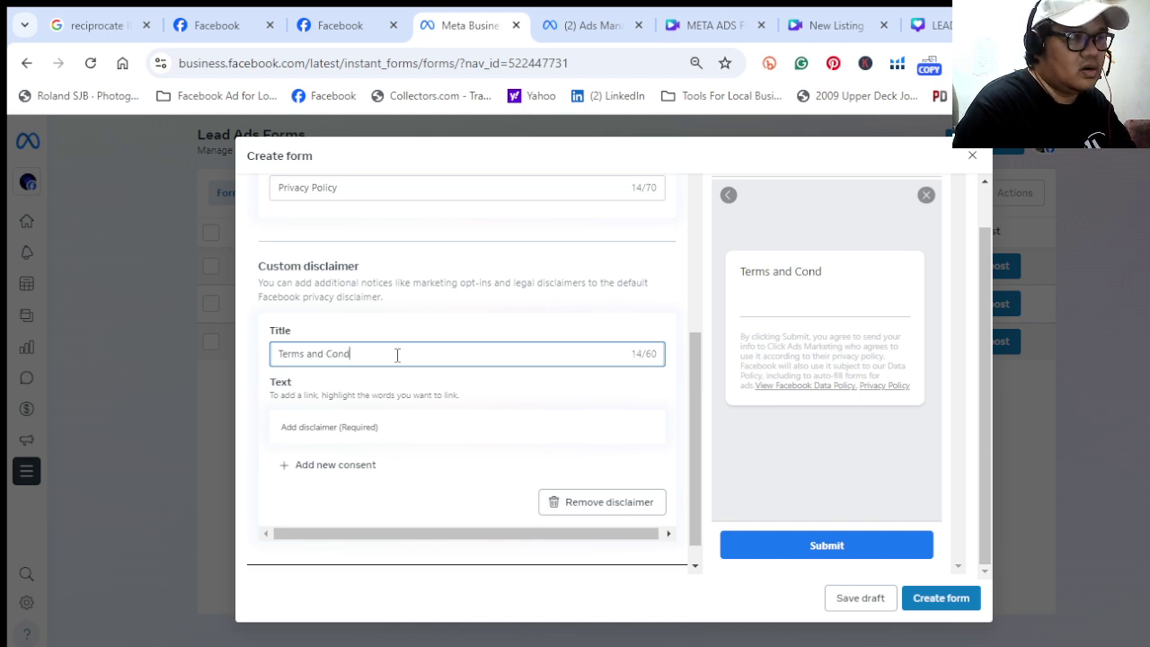
text(iiont)
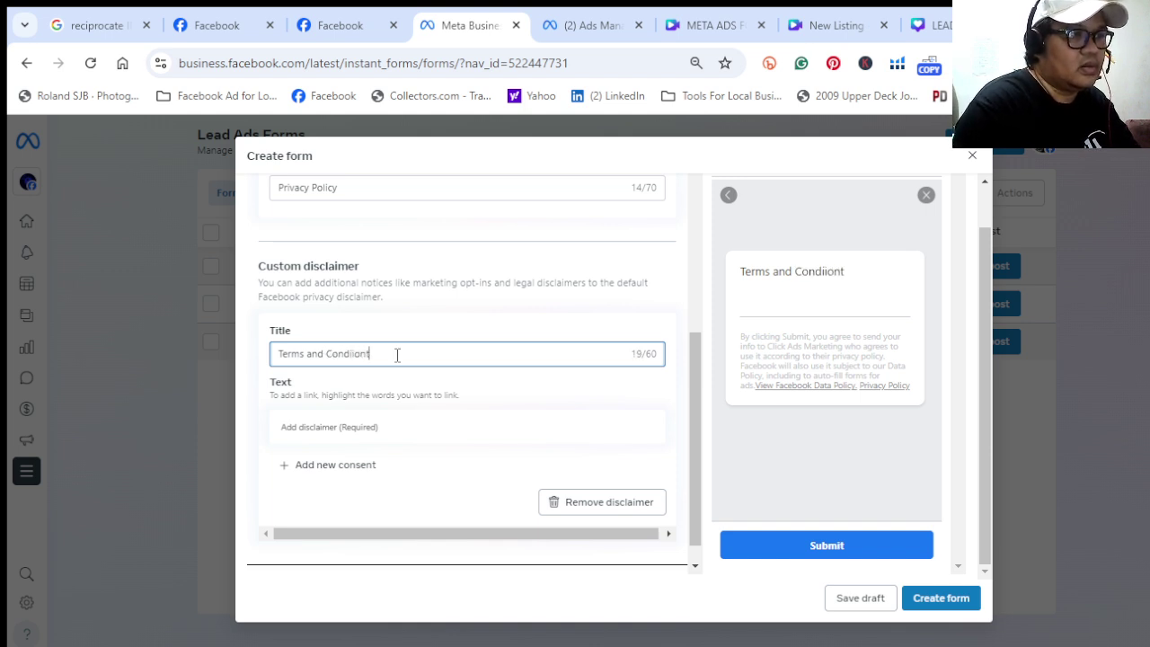
key(BackSpace)
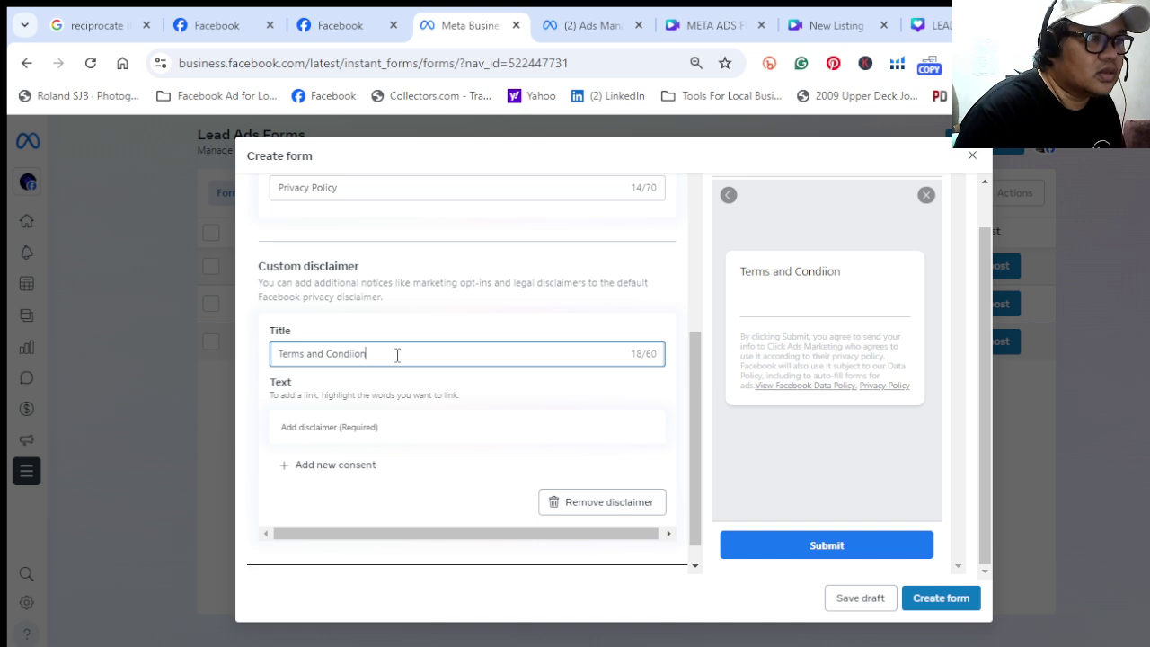
key(BackSpace)
key(BackSpace)
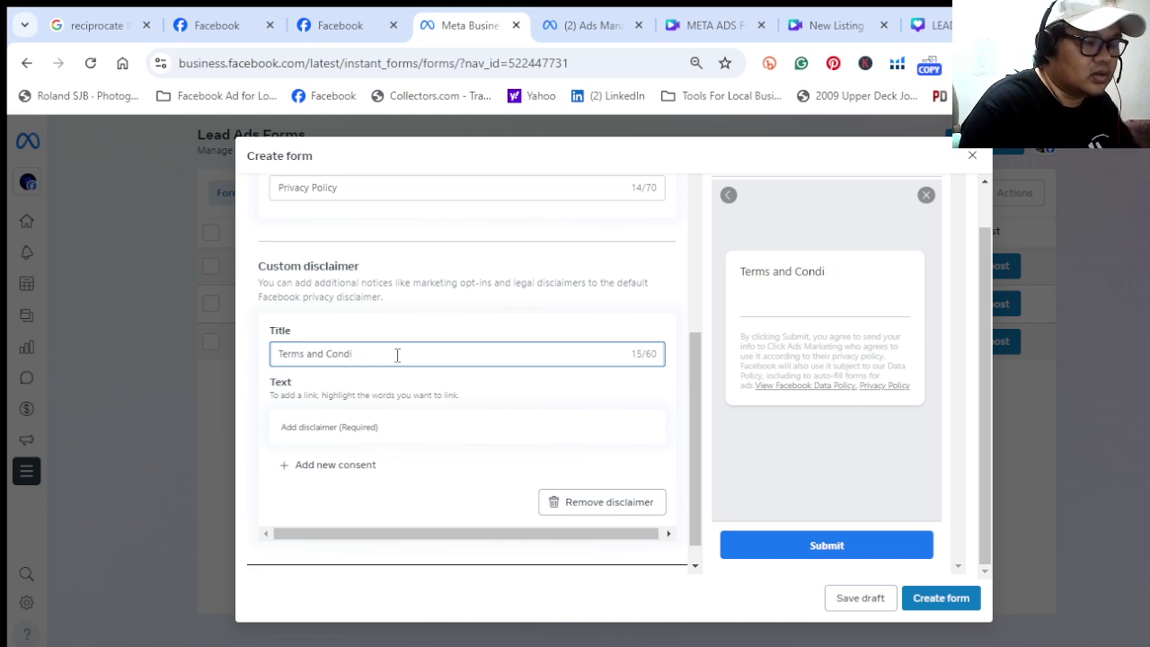
text(tion)
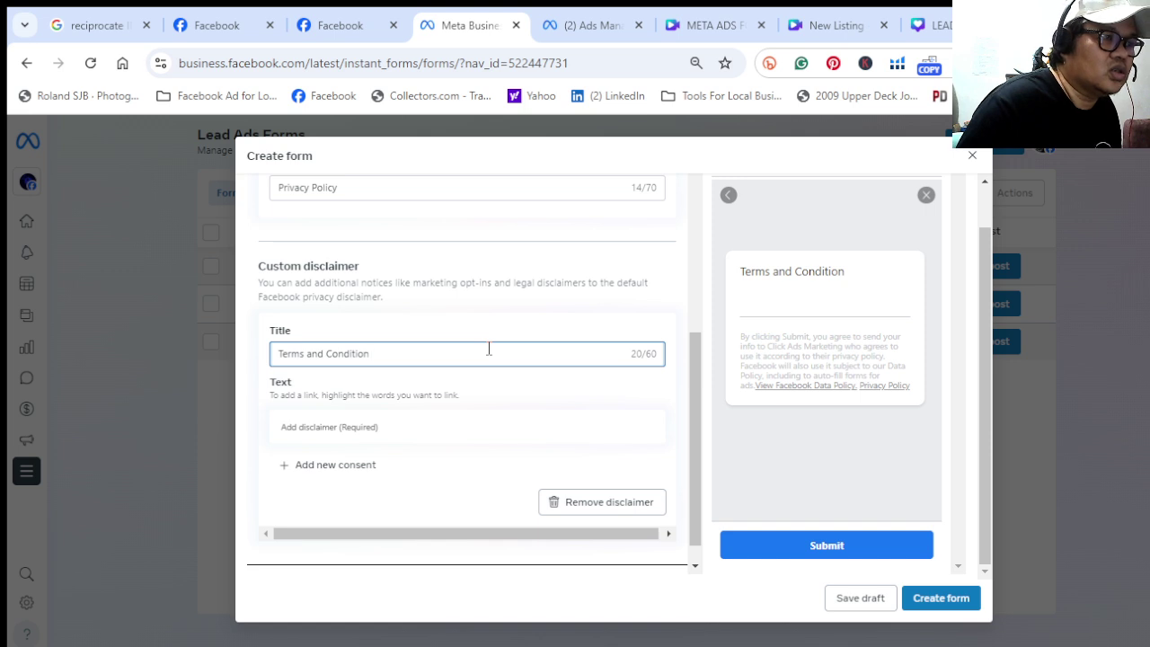
click(519, 403)
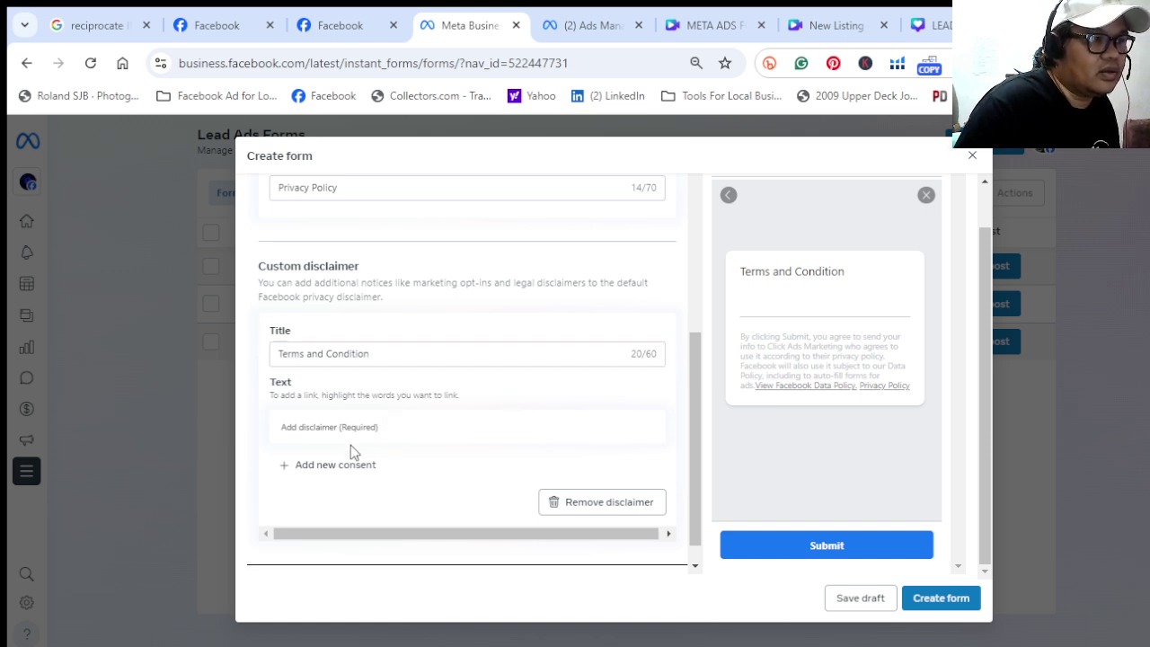
Paste the copied privacy policy text, with its effective date of 9/23/24, as the custom disclaimer's body
click(386, 428)
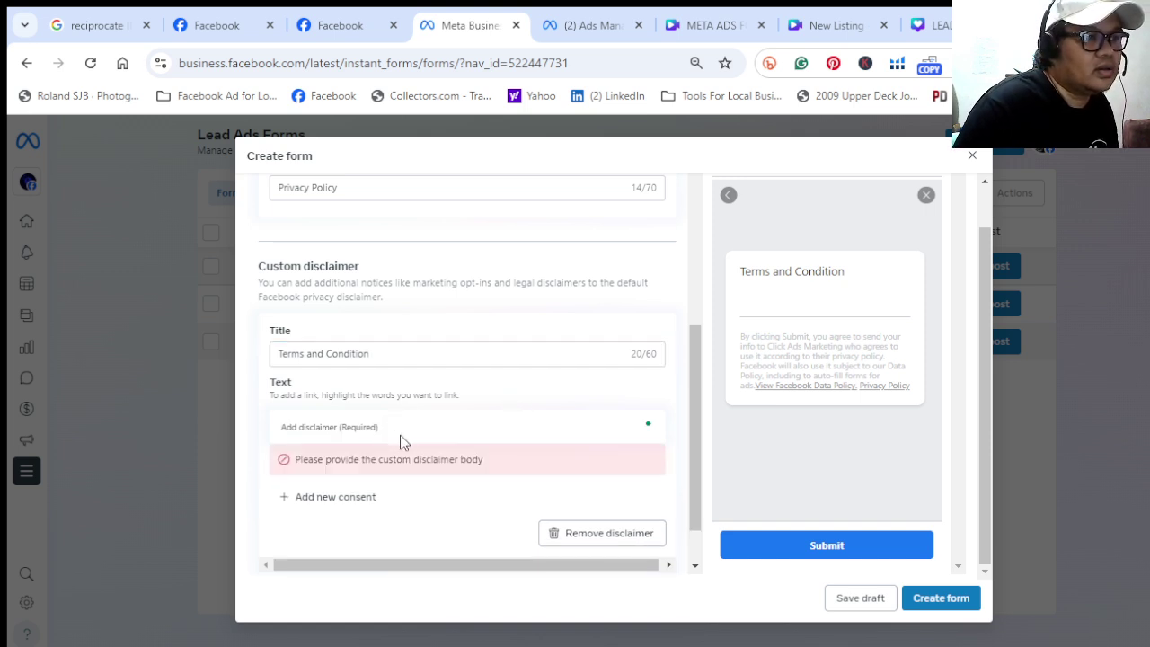
scroll(513, 419, down, 1)
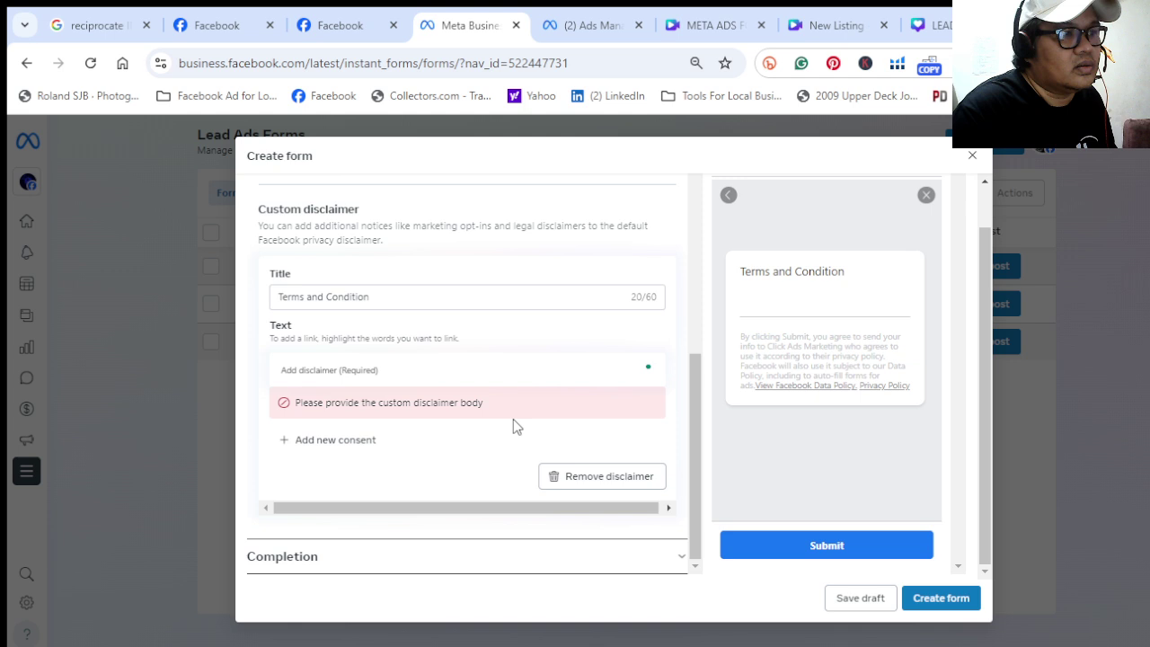
click(477, 300)
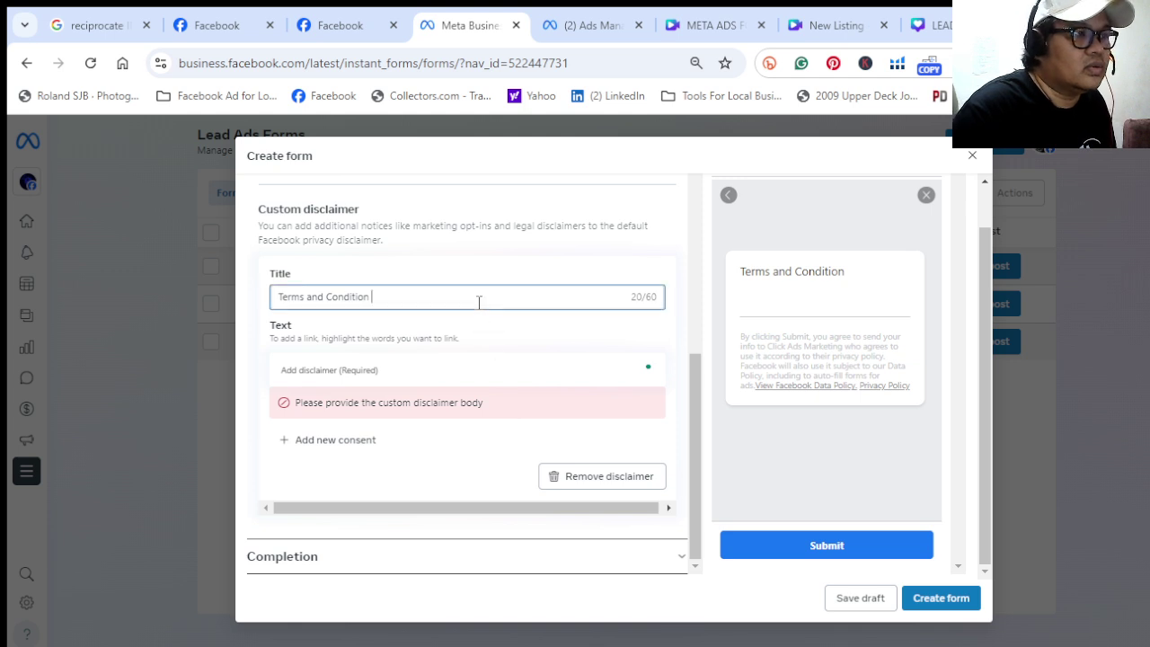
click(444, 341)
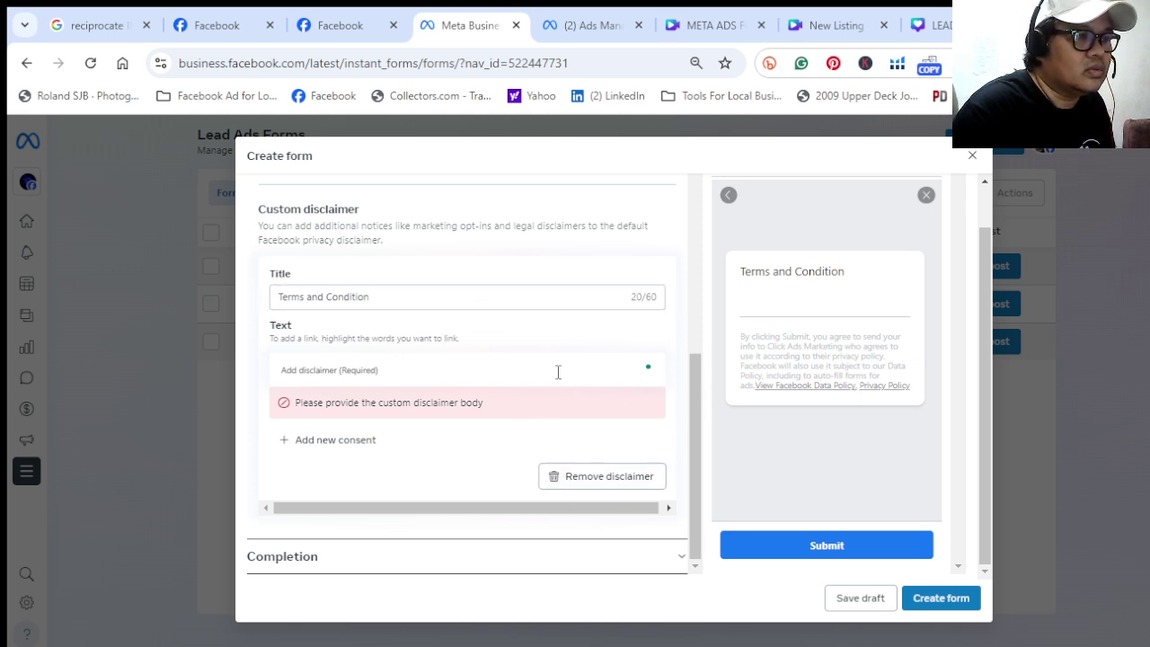
click(519, 368)
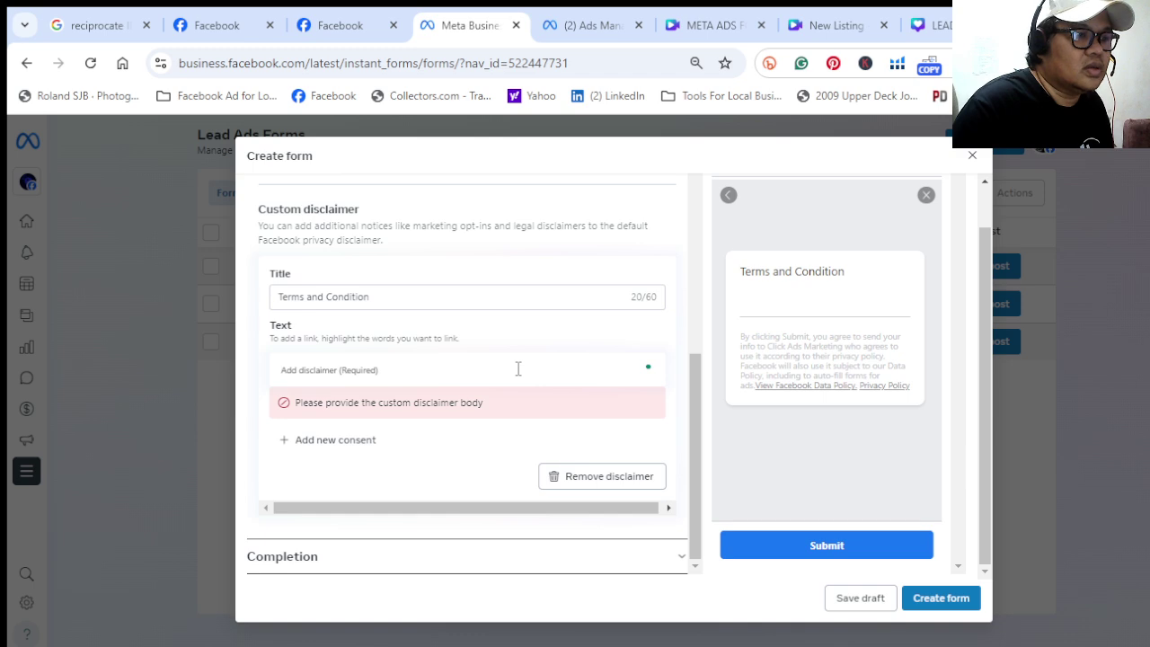
key(ctrl+v)
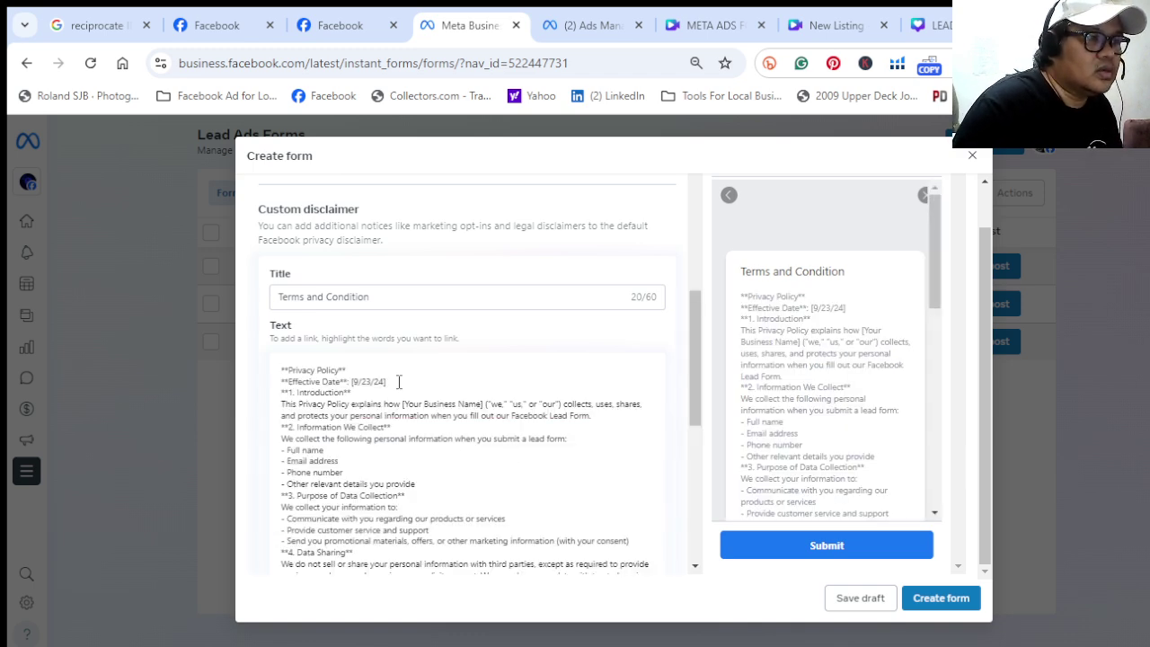
scroll(422, 423, down, 6)
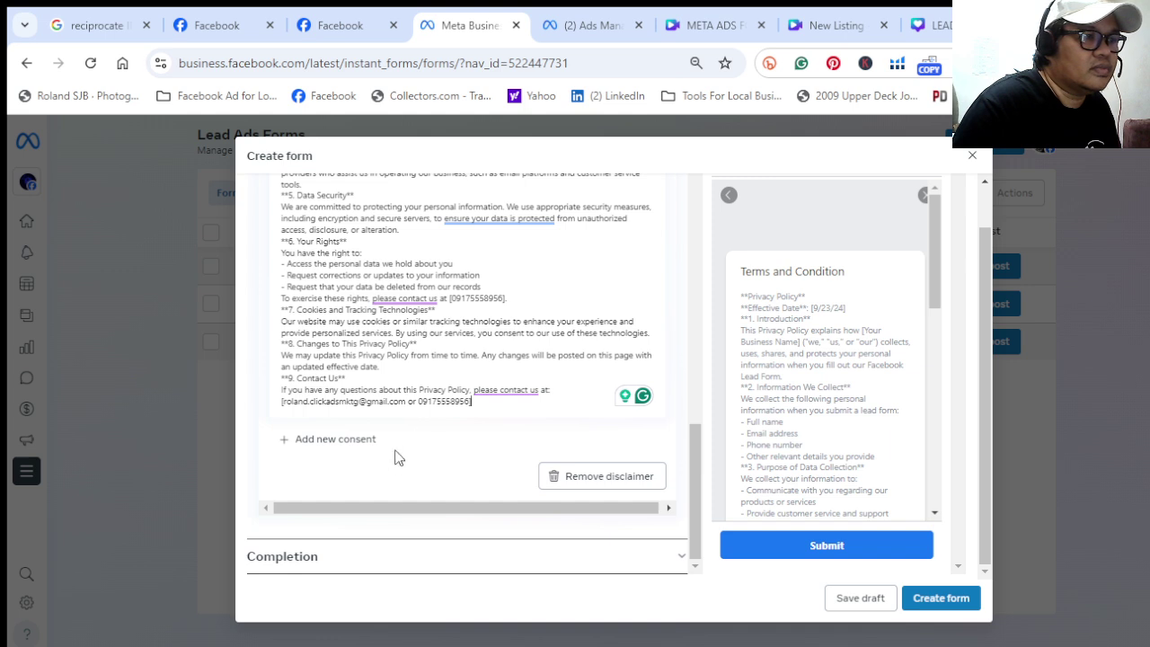
Open the form's completion settings and change the description to "You can download our pricelist for free or exit the form now."
click(551, 566)
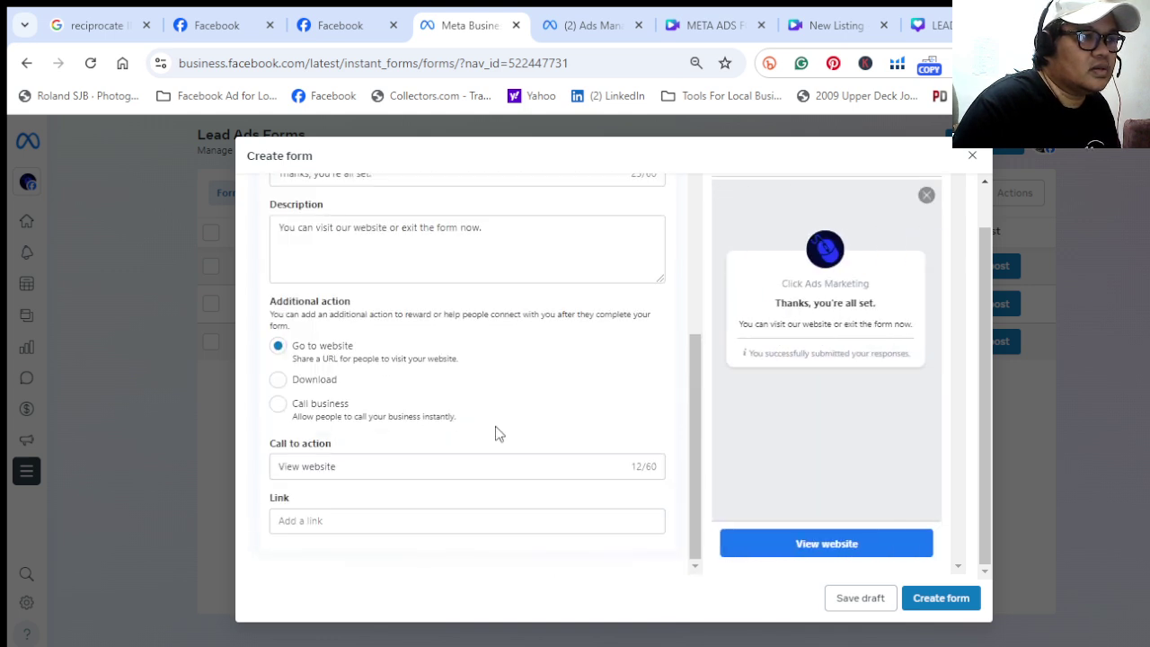
scroll(485, 404, up, 2)
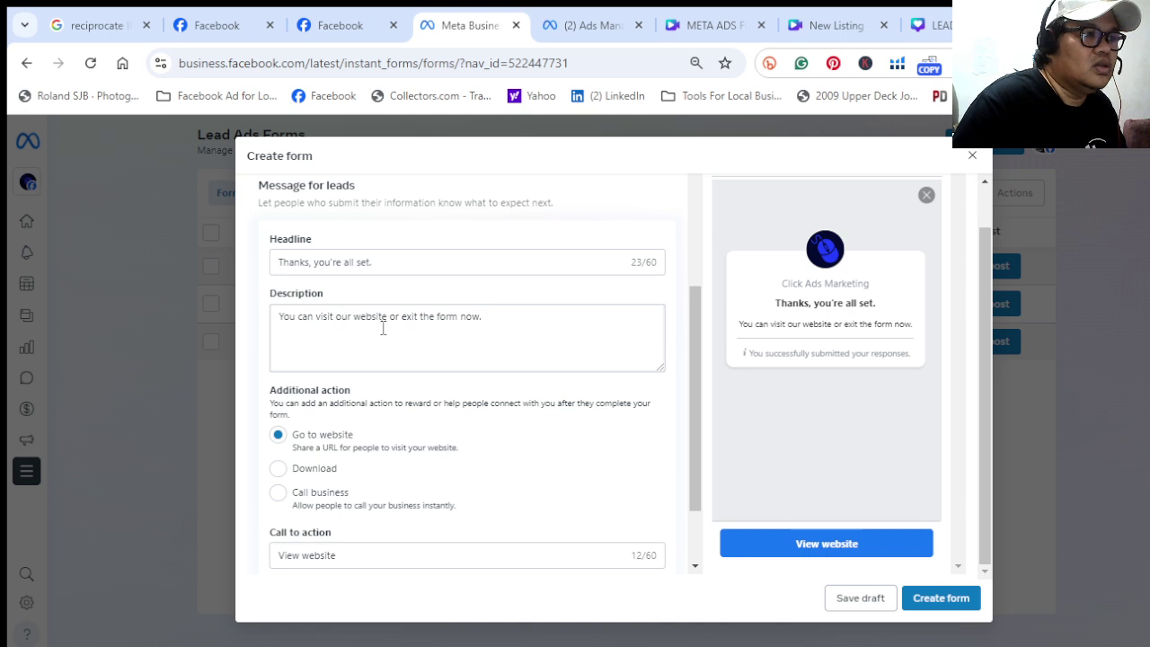
click(407, 356)
key(BackSpace)
key(BackSpace)
key(BackSpace)
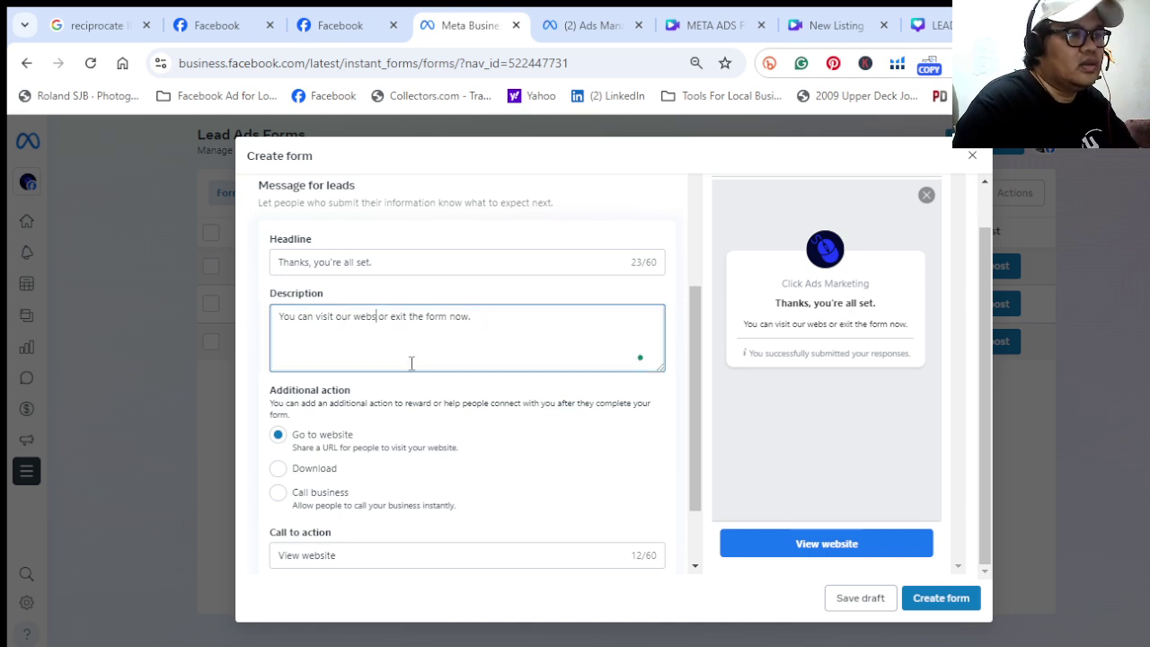
key(BackSpace)
key(BackSpace)
key(BackSpace)
key(BackSpace)
key(BackSpace)
key(BackSpace)
key(BackSpace)
key(BackSpace)
key(BackSpace)
key(BackSpace)
key(BackSpace)
key(BackSpace)
key(BackSpace)
key(BackSpace)
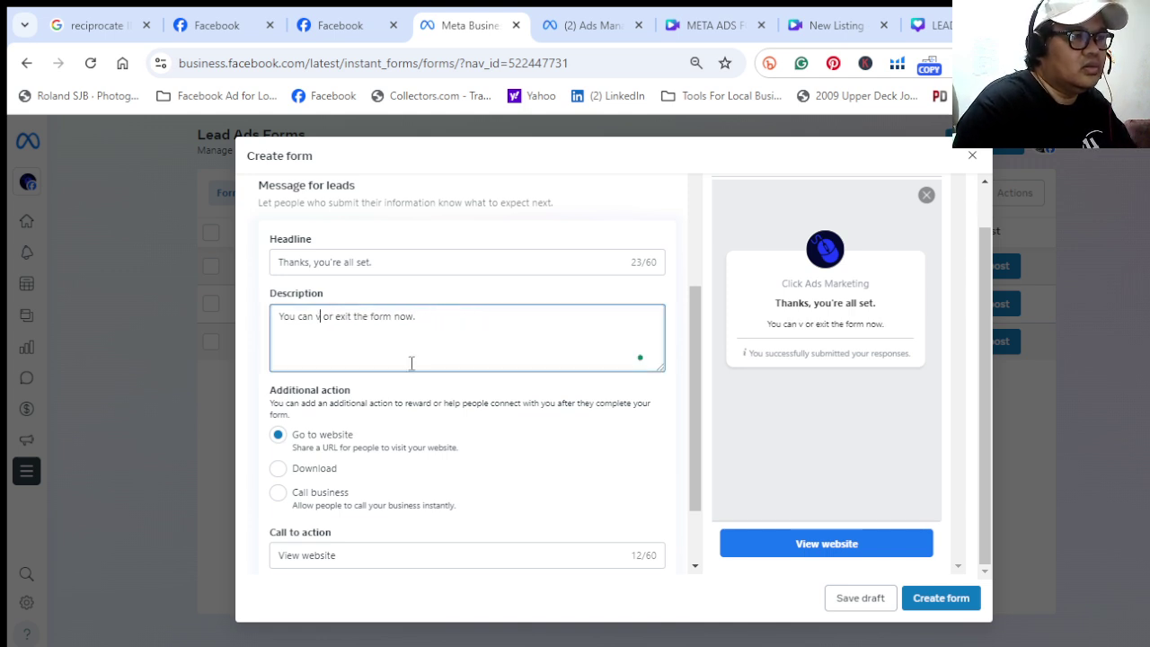
text(dow)
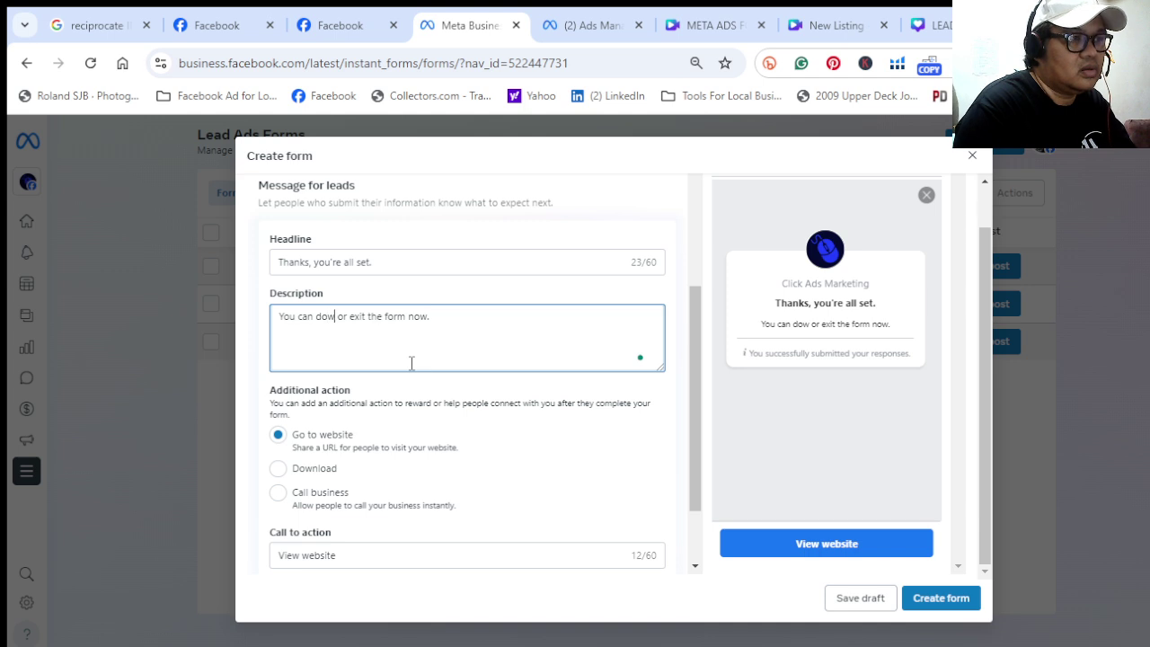
text(nload for)
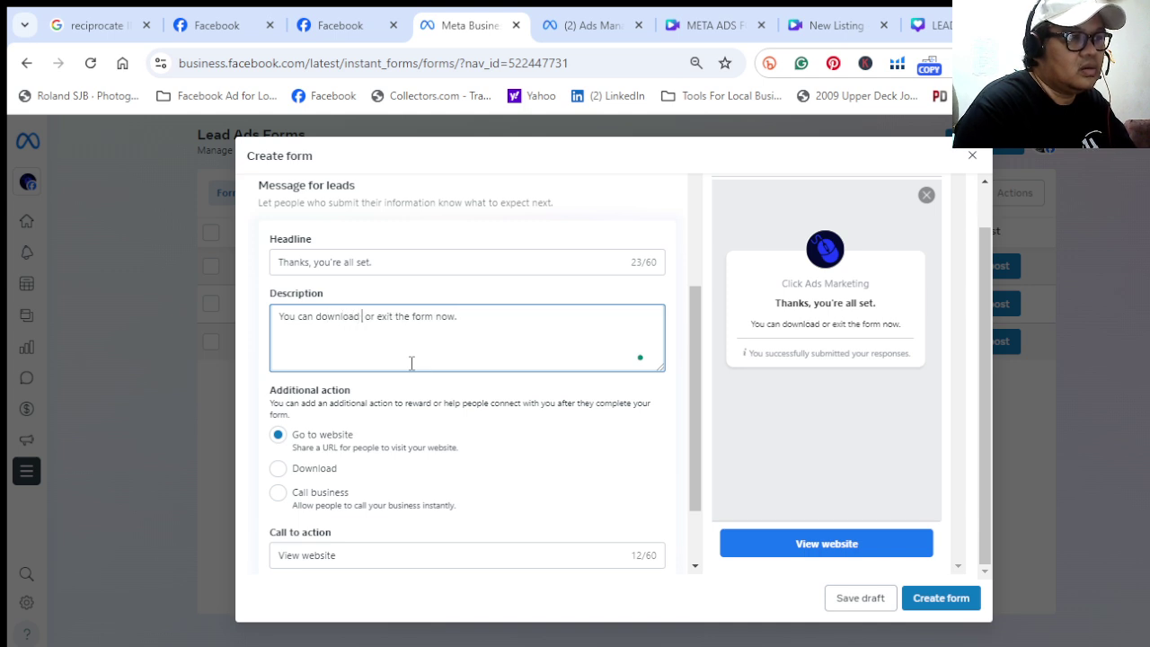
text( free o)
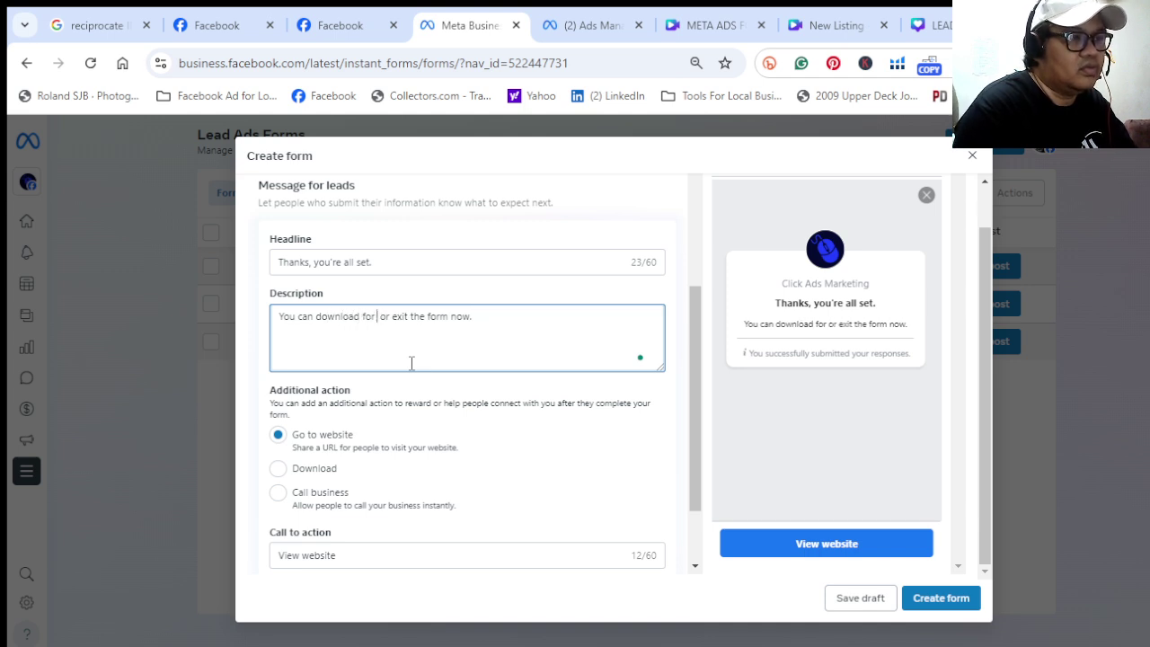
text(ur pr)
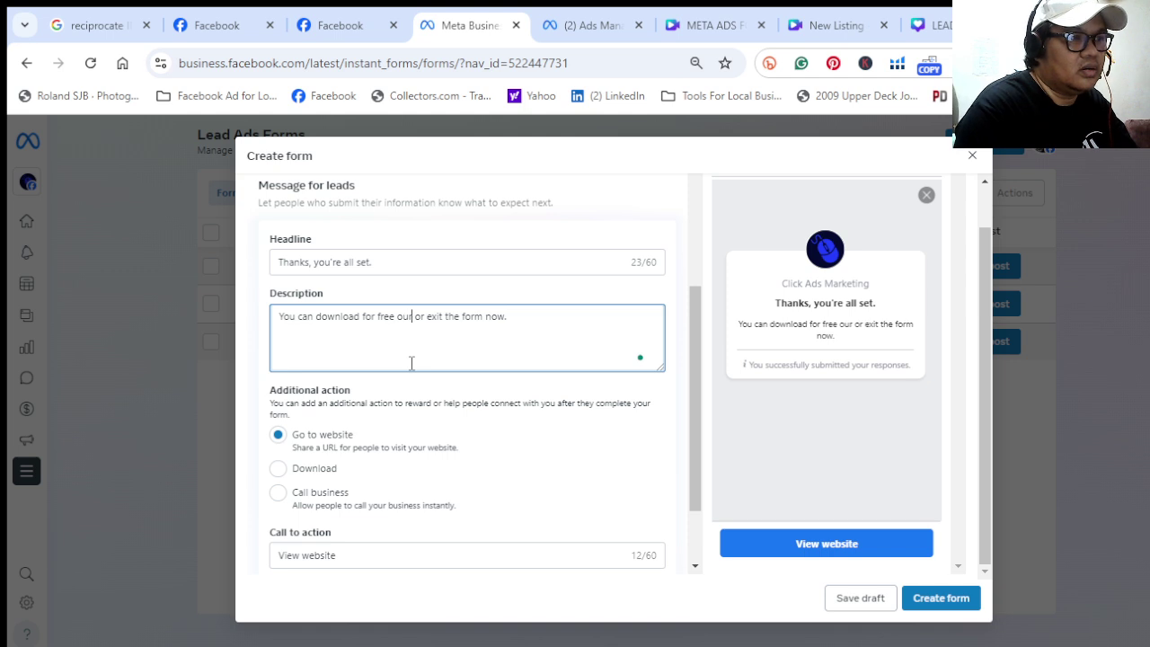
text(icelist)
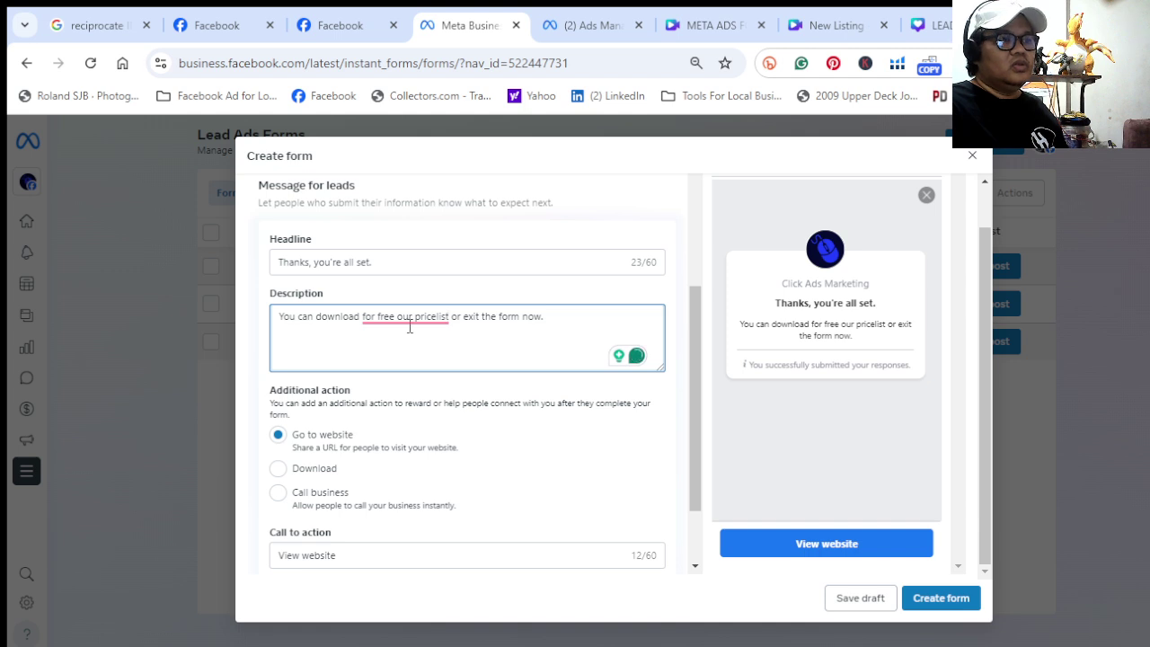
mouse_move(402, 320)
click(411, 382)
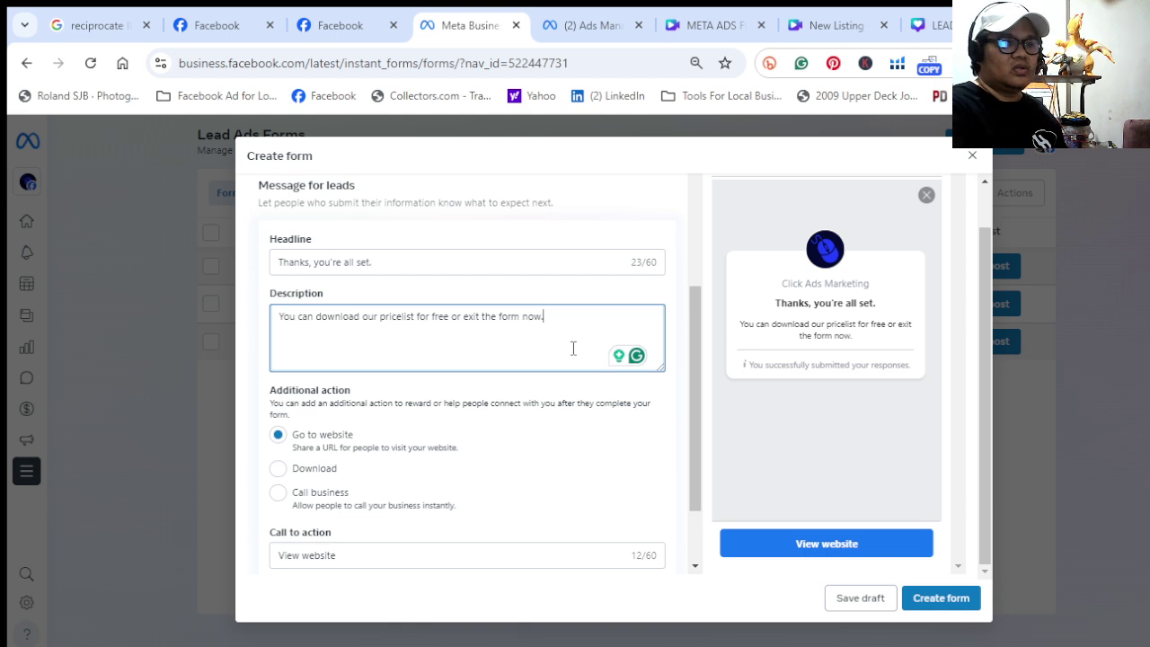
Replace the ending of the completion description after "for free" with "and exit the form"
key(BackSpace)
key(BackSpace)
key(BackSpace)
key(BackSpace)
key(BackSpace)
key(BackSpace)
key(BackSpace)
key(BackSpace)
key(BackSpace)
key(BackSpace)
key(BackSpace)
key(BackSpace)
key(BackSpace)
key(BackSpace)
key(BackSpace)
key(BackSpace)
key(BackSpace)
key(BackSpace)
key(BackSpace)
key(BackSpace)
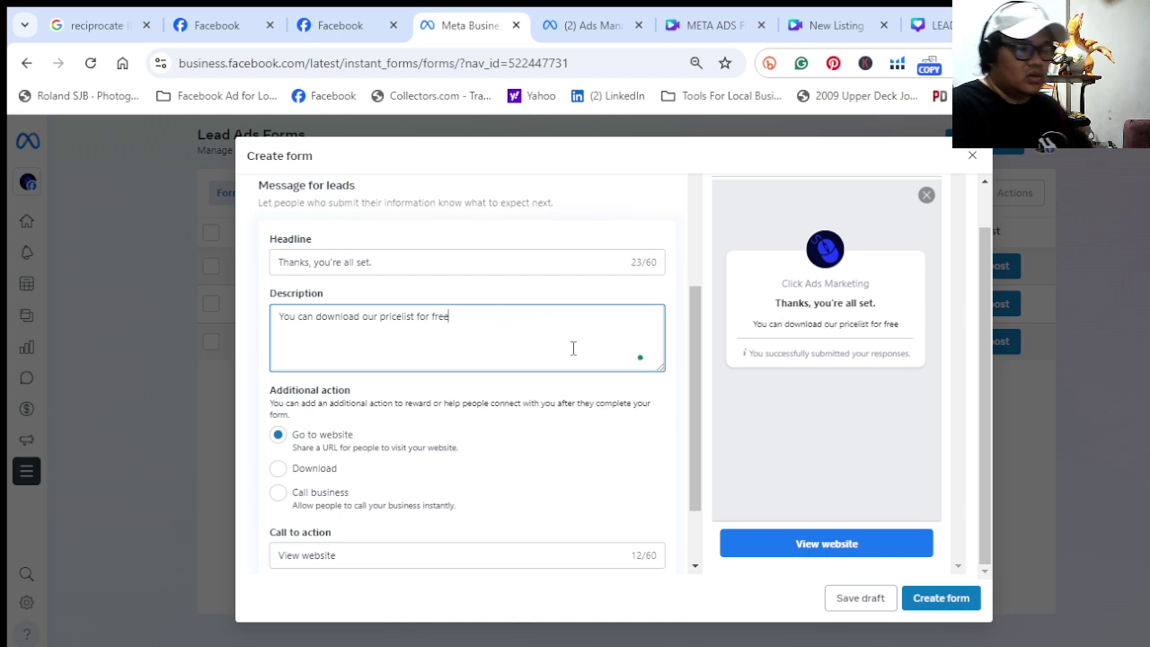
text(and ex)
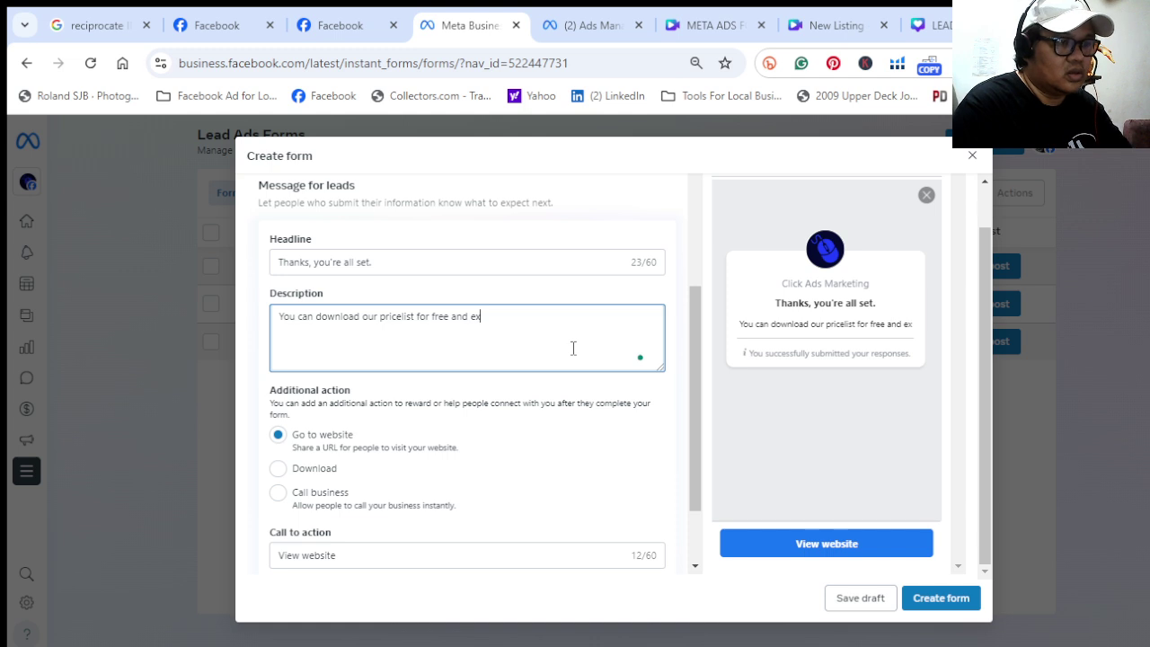
text(it the form)
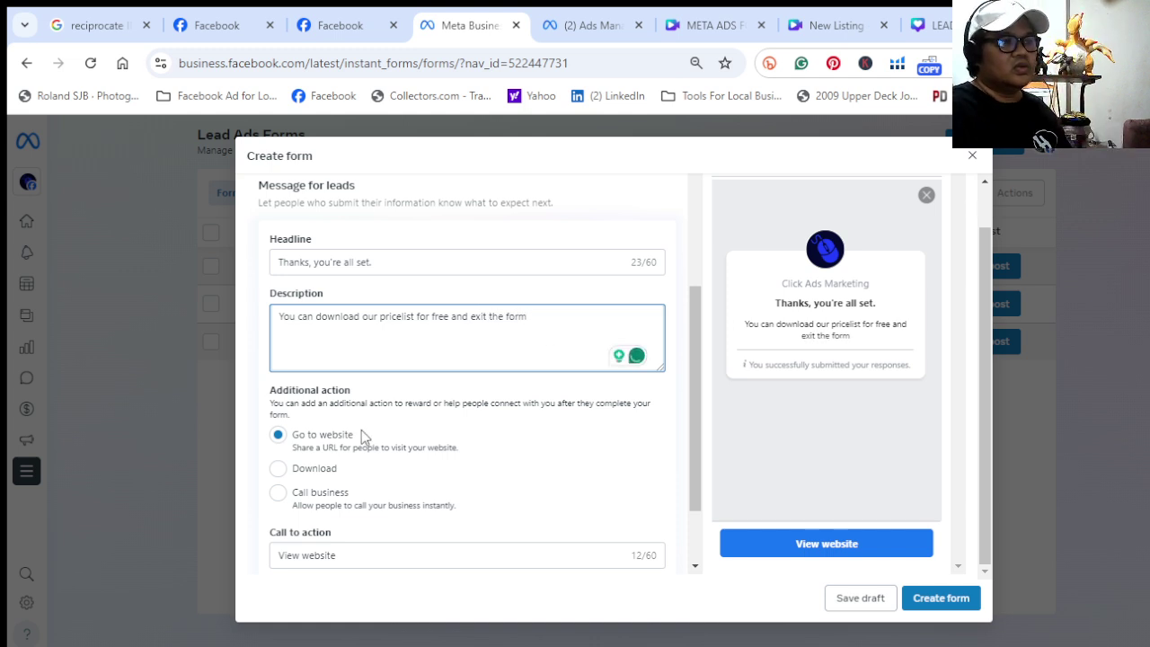
Choose Download as the completion message's additional action and set its call to action to "DOWNLOAD NOW"
click(282, 475)
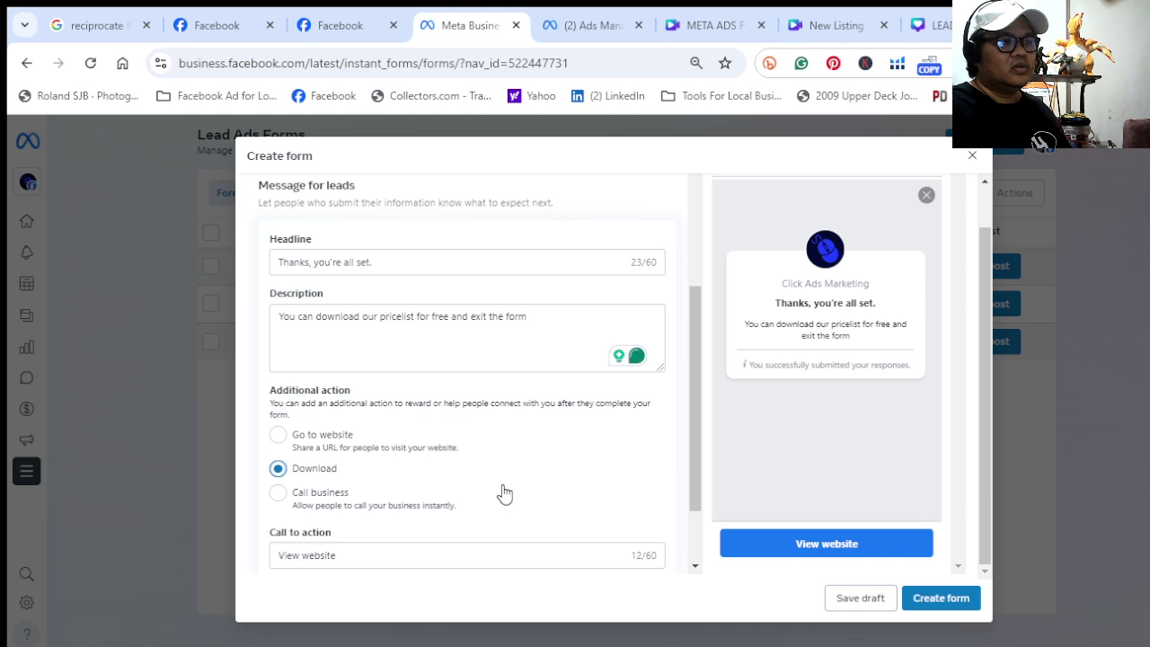
scroll(503, 493, down, 1)
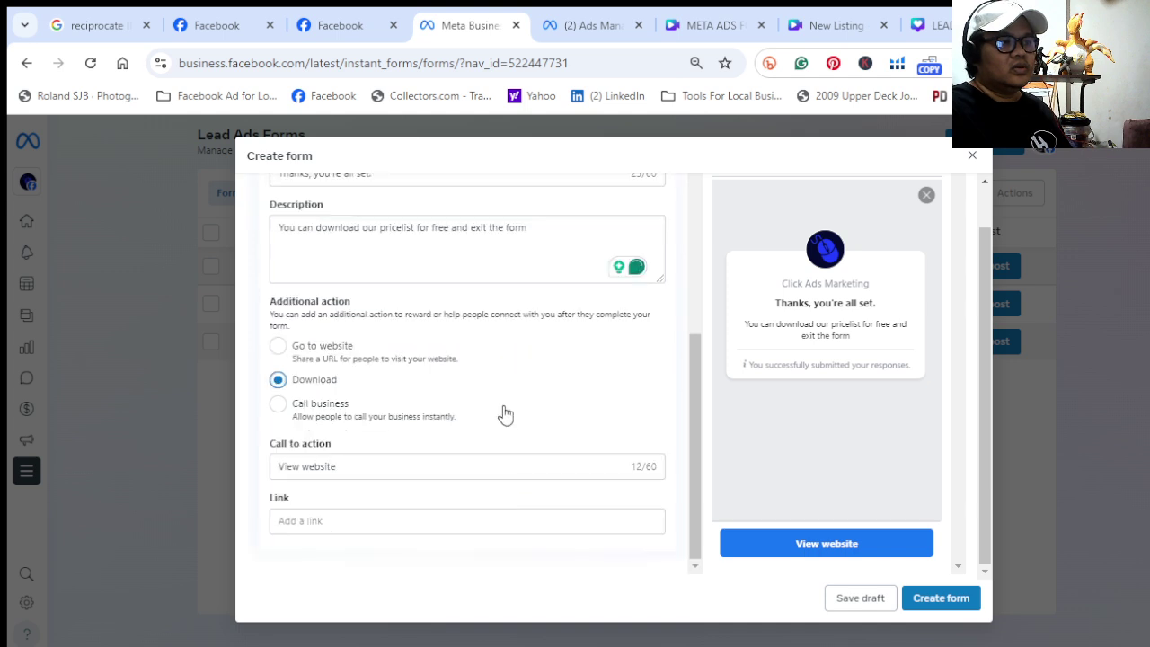
click(475, 472)
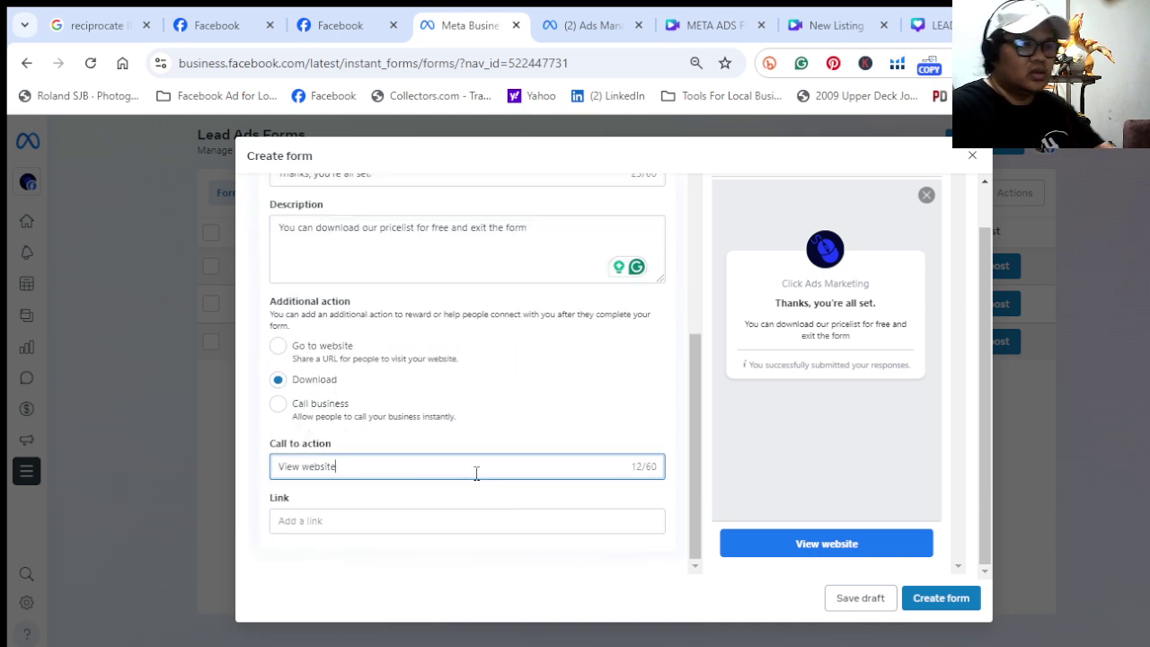
key(BackSpace)
key(BackSpace)
key(BackSpace)
key(BackSpace)
key(BackSpace)
key(BackSpace)
key(BackSpace)
key(BackSpace)
key(BackSpace)
key(BackSpace)
key(BackSpace)
key(BackSpace)
text(DO)
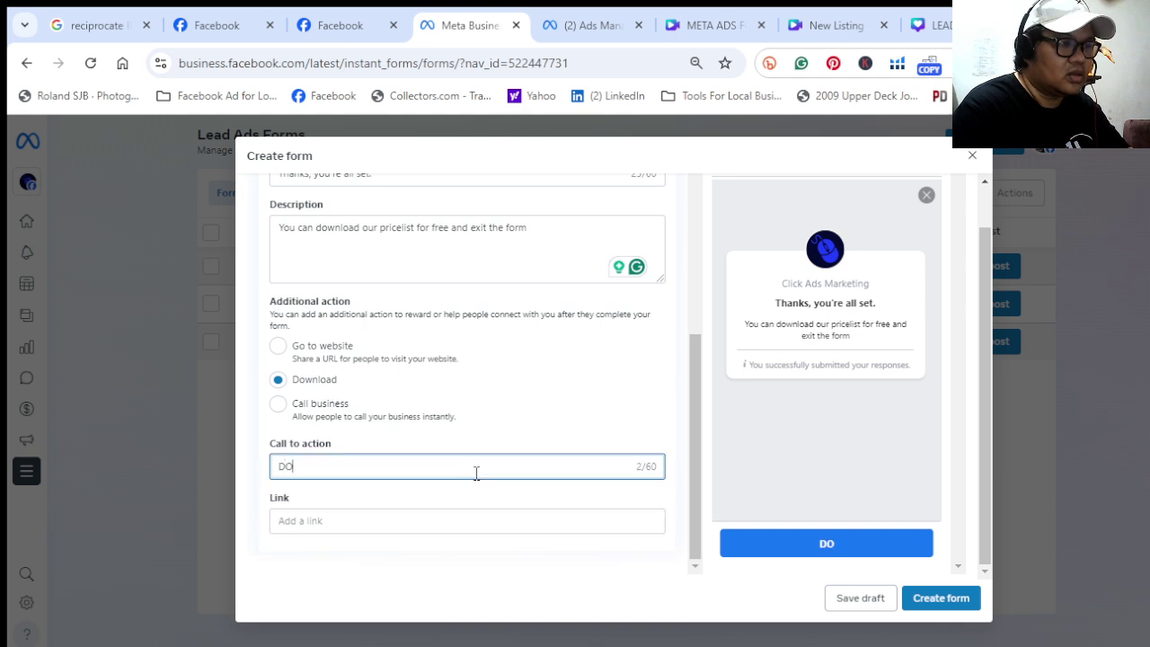
text(WNLOAD)
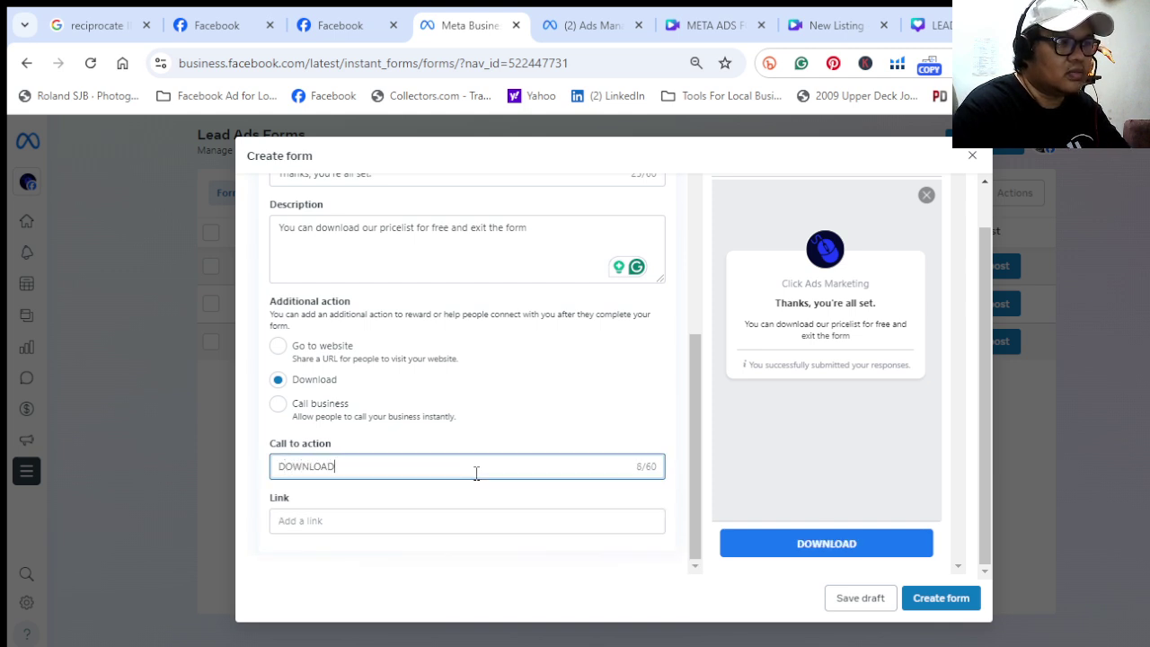
text( NOW)
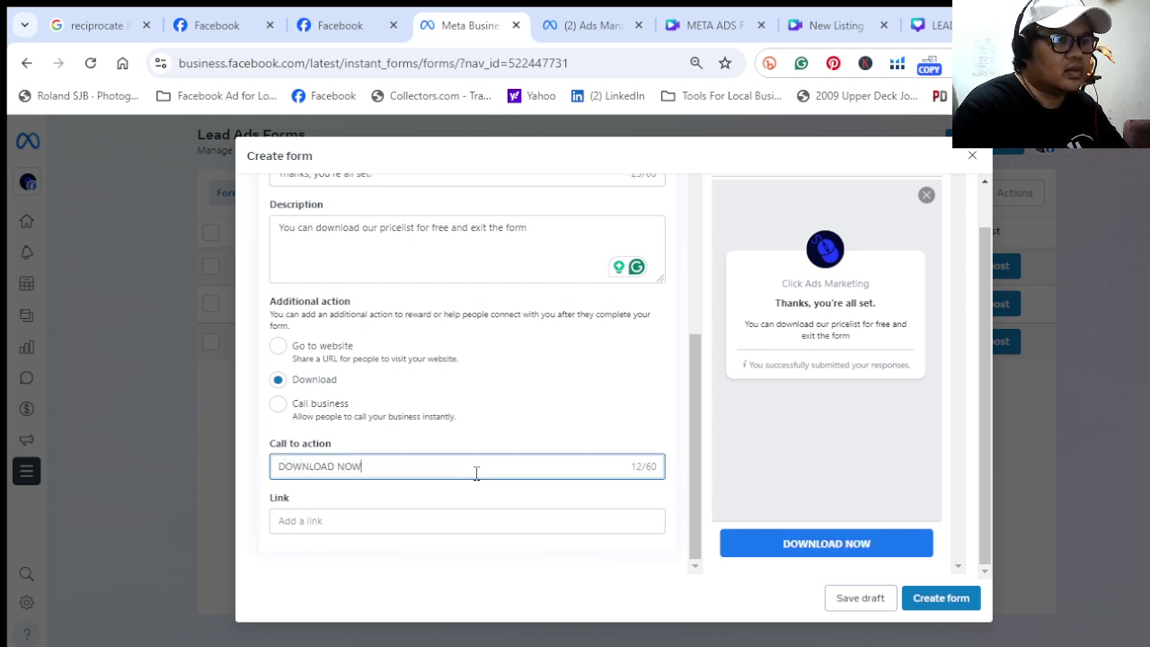
Examine the completion message's link field and its guidance on which link destinations are allowed
click(461, 520)
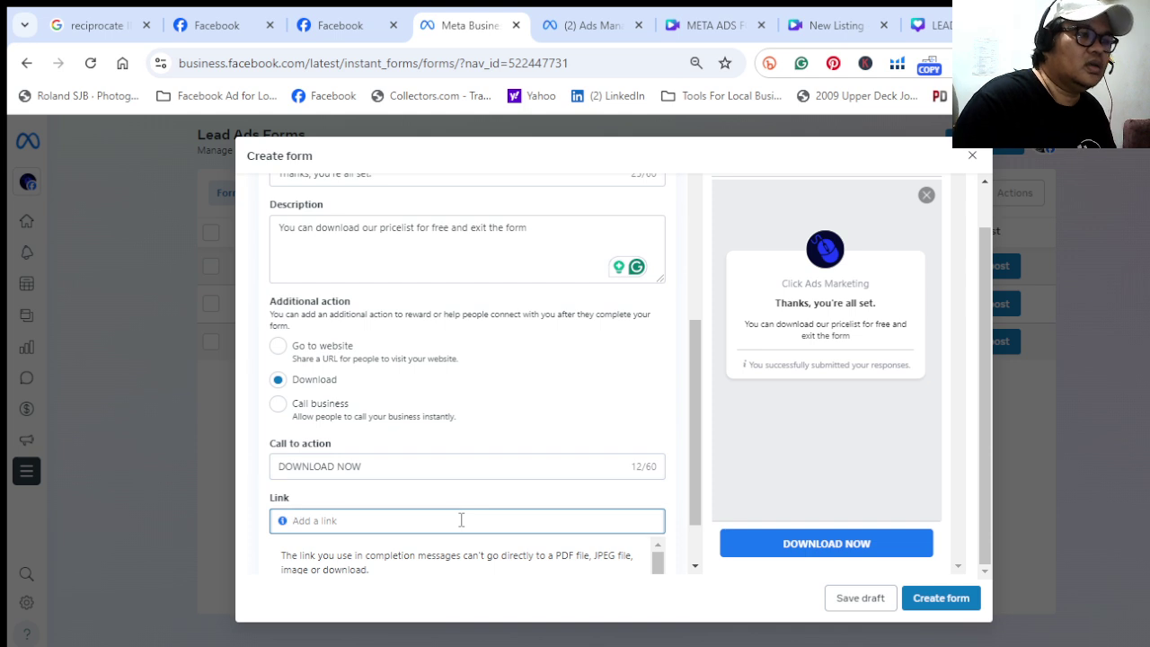
scroll(461, 520, down, 1)
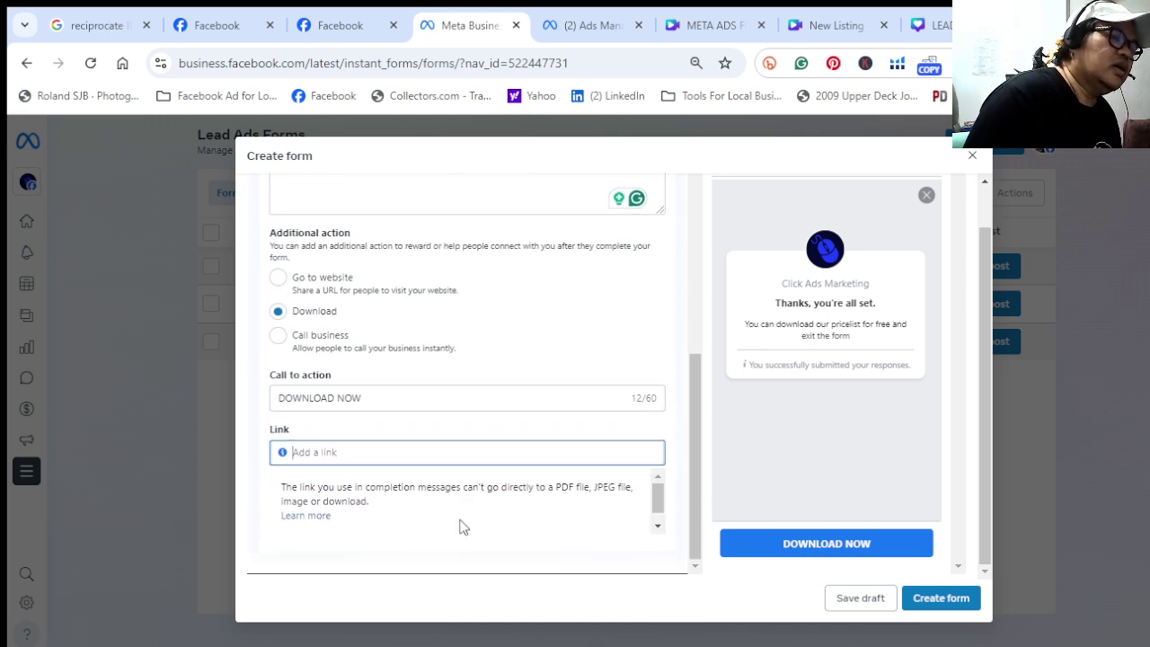
click(490, 527)
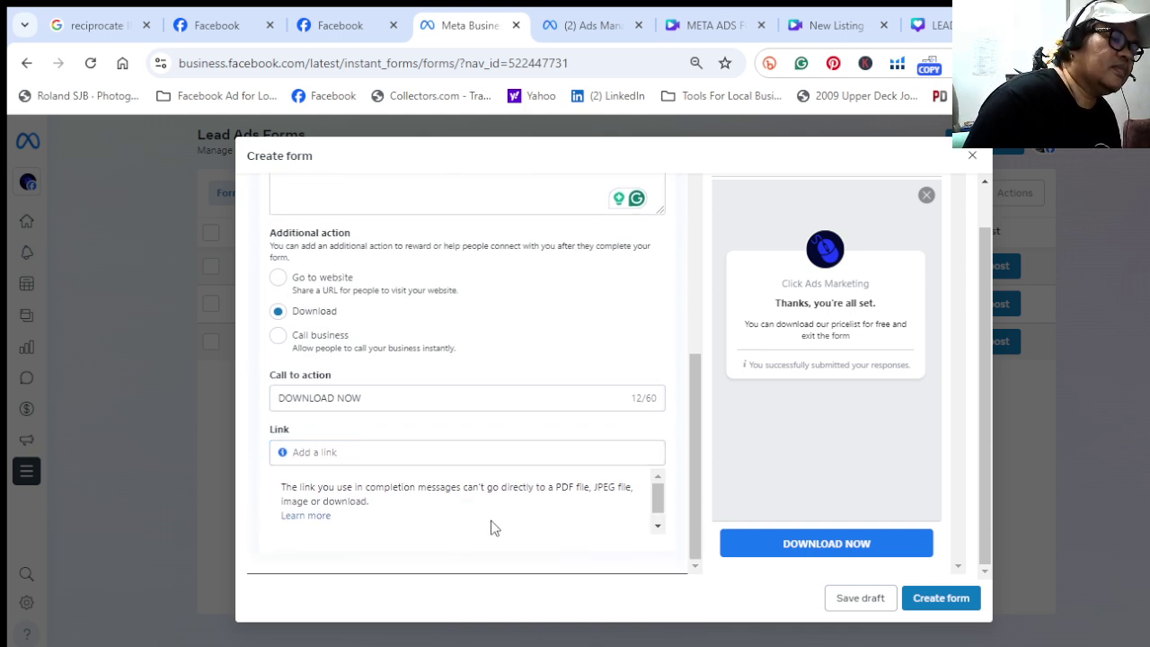
click(460, 455)
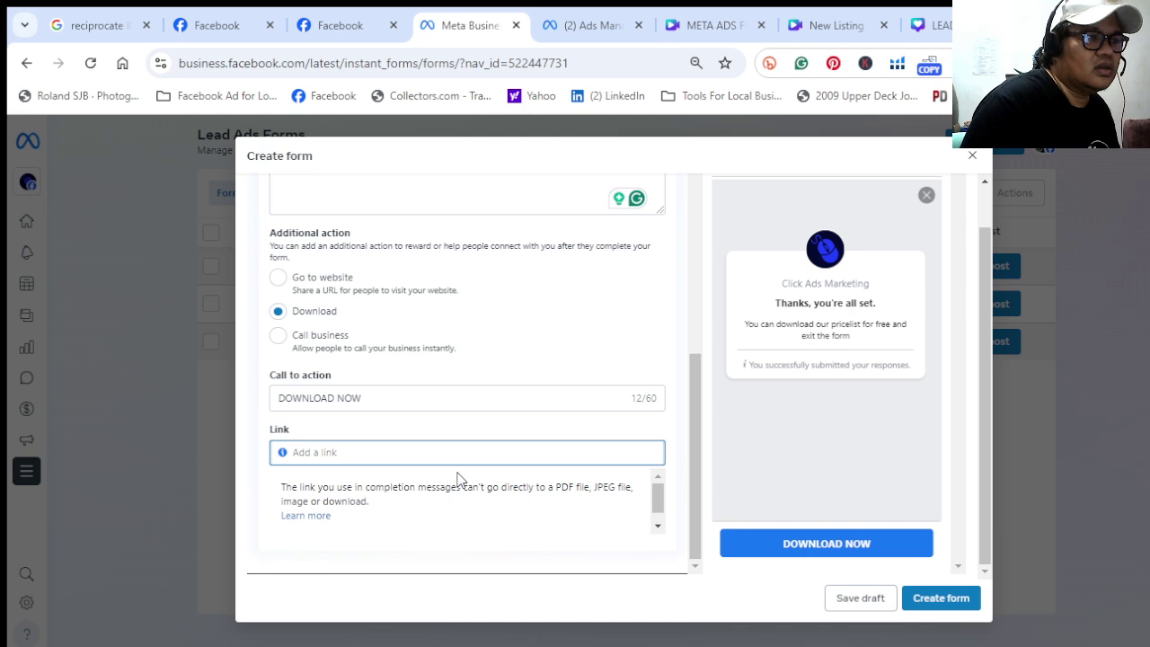
click(459, 334)
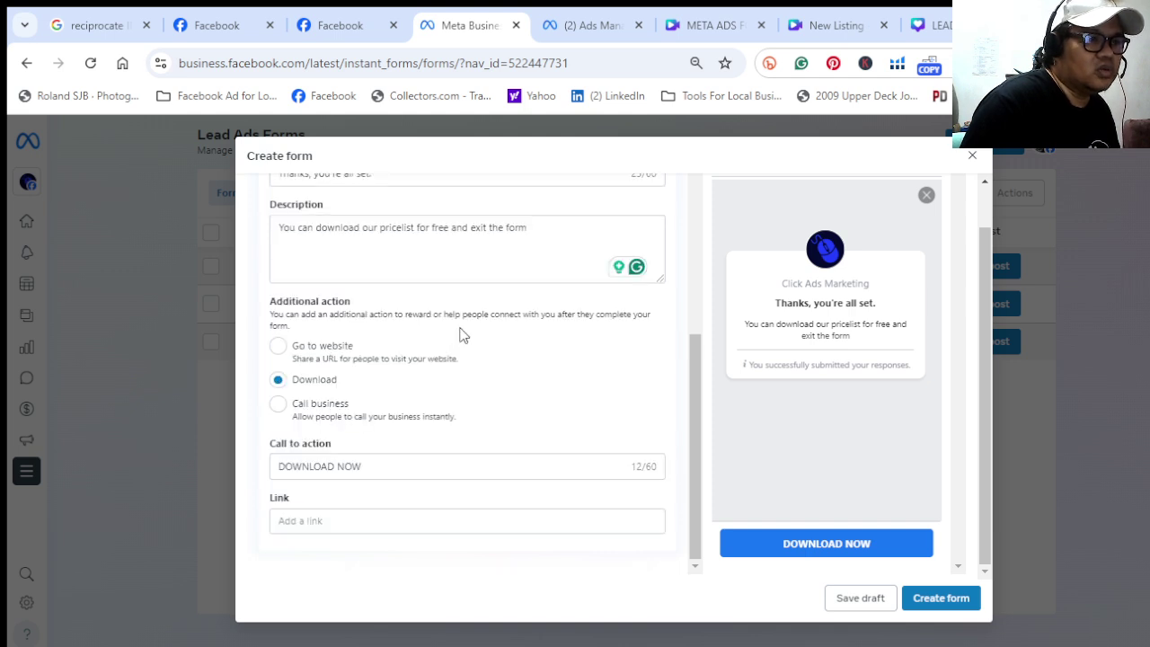
click(431, 463)
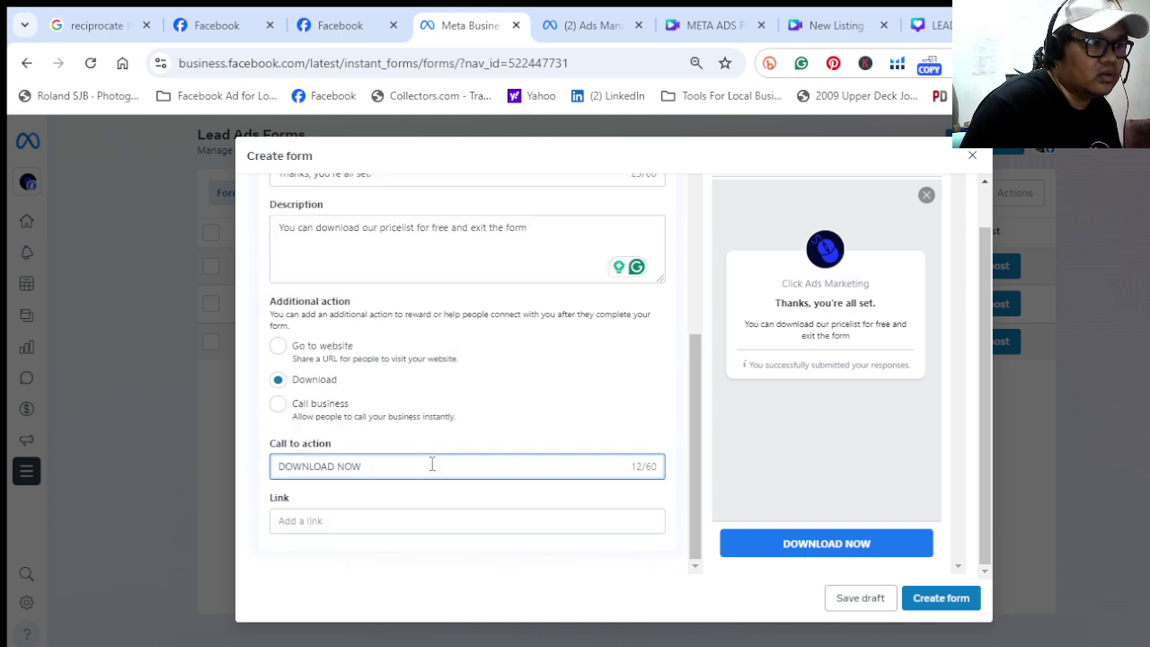
scroll(431, 467, up, 2)
scroll(431, 467, down, 2)
click(393, 520)
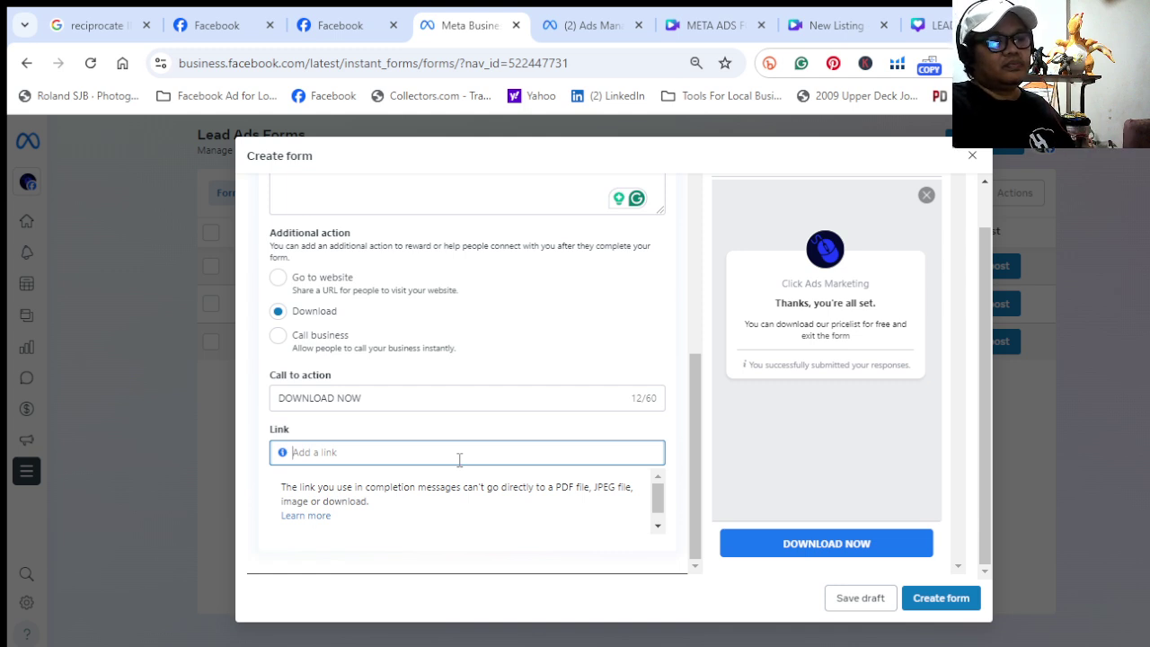
click(453, 532)
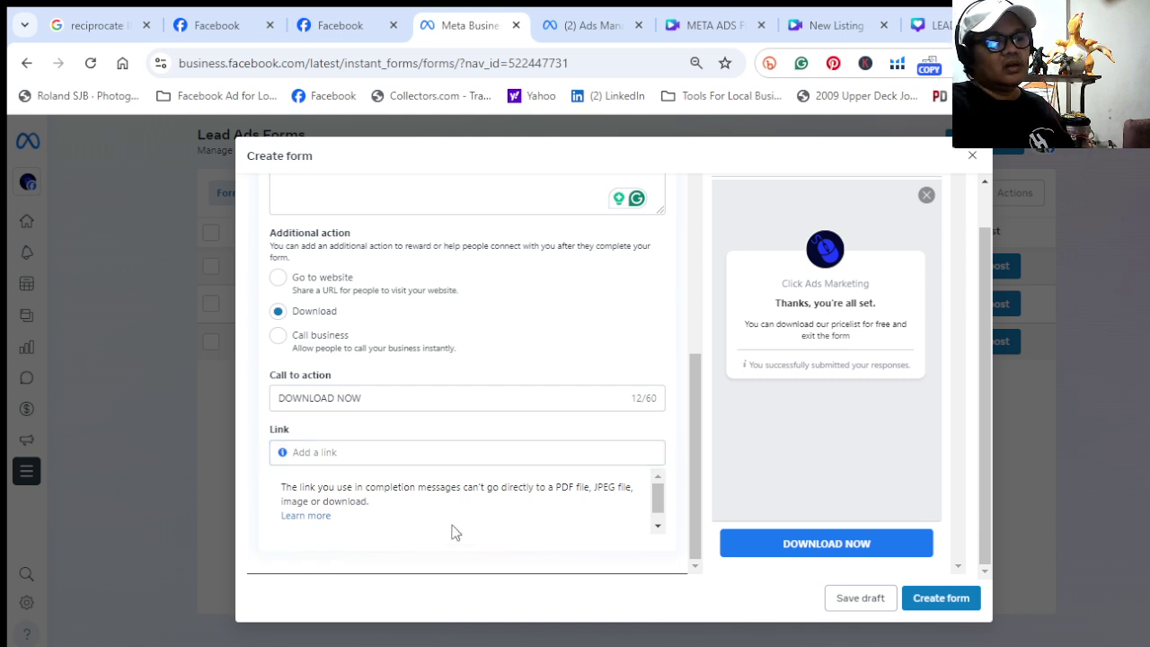
click(418, 449)
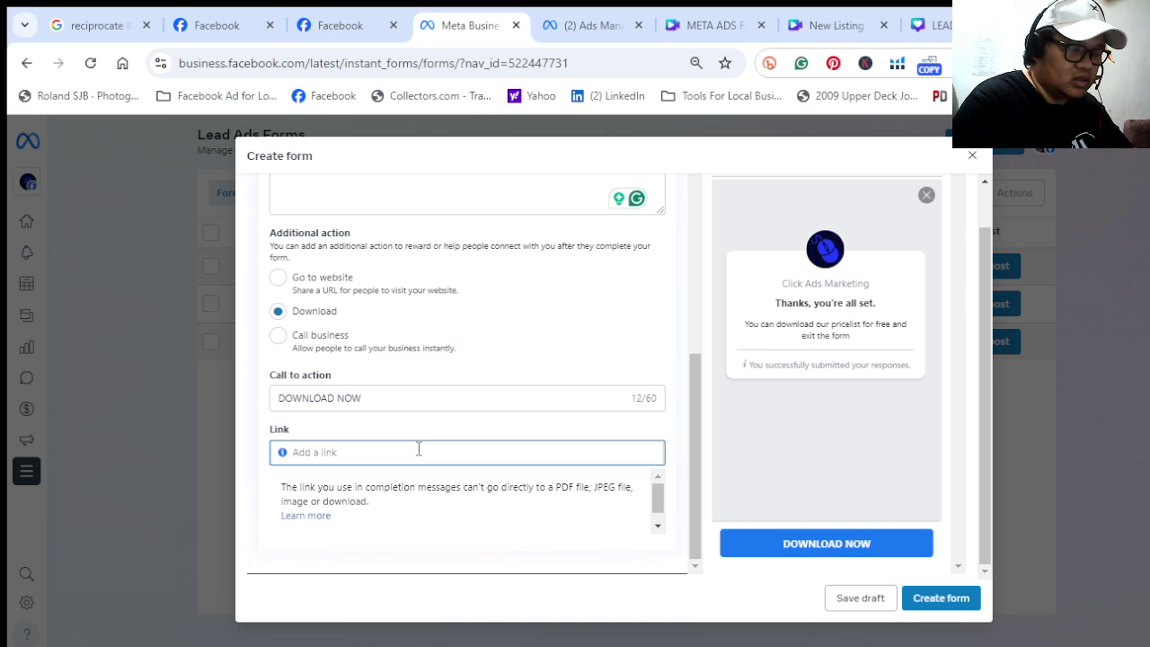
text(www)
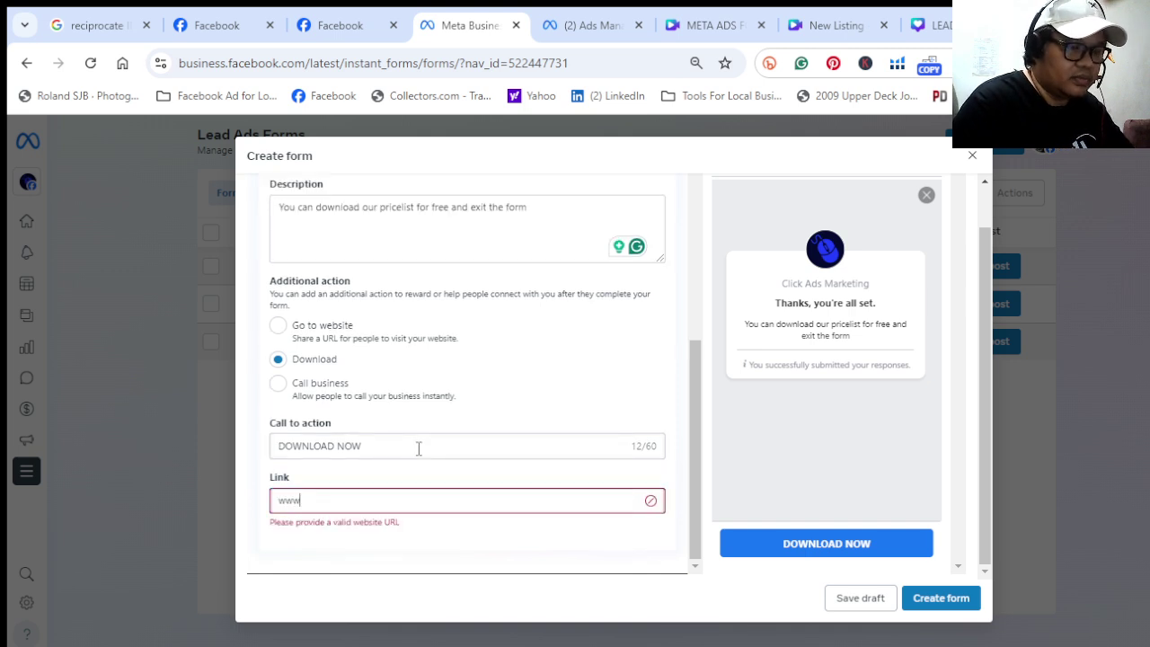
text(.face)
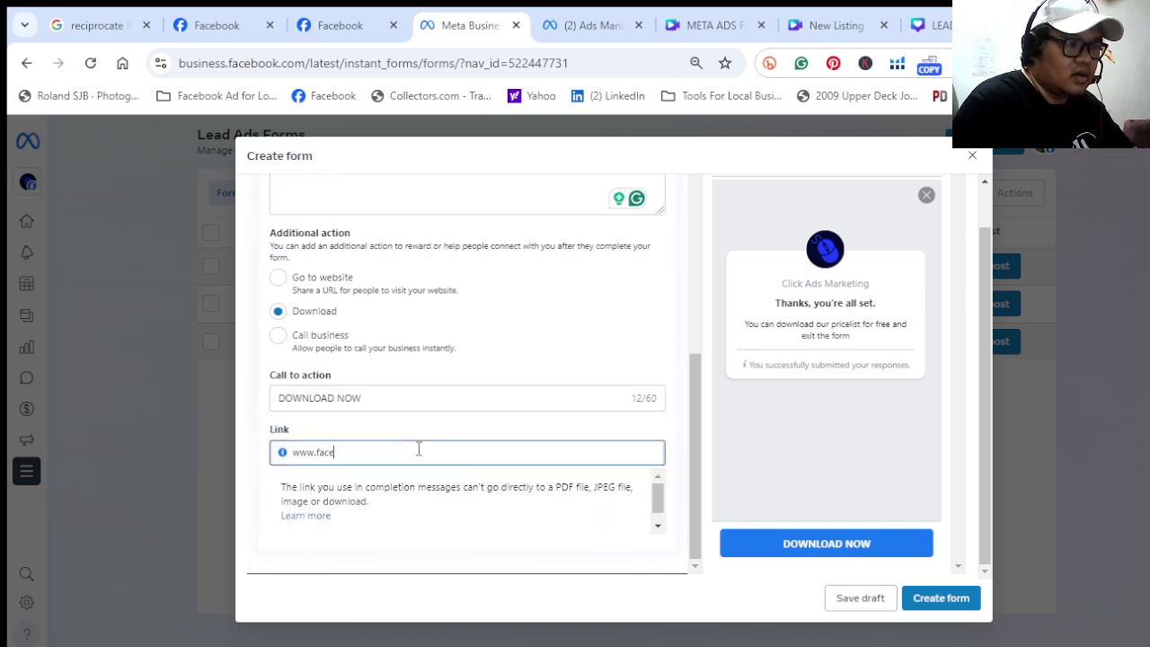
text(book.com)
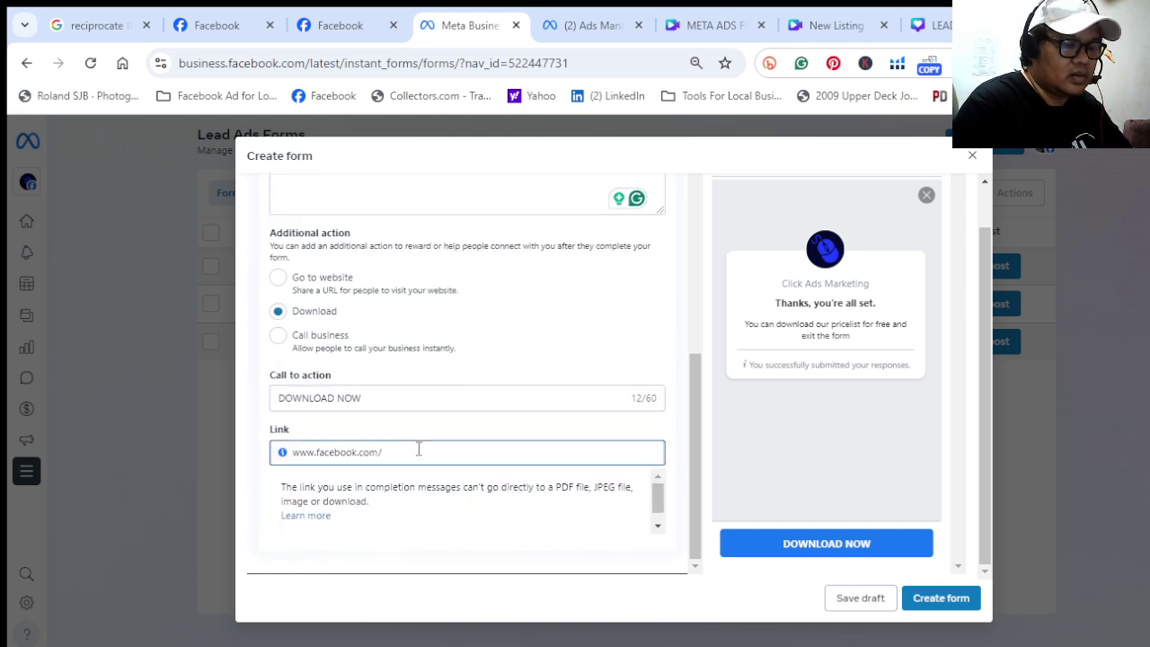
text(/myc)
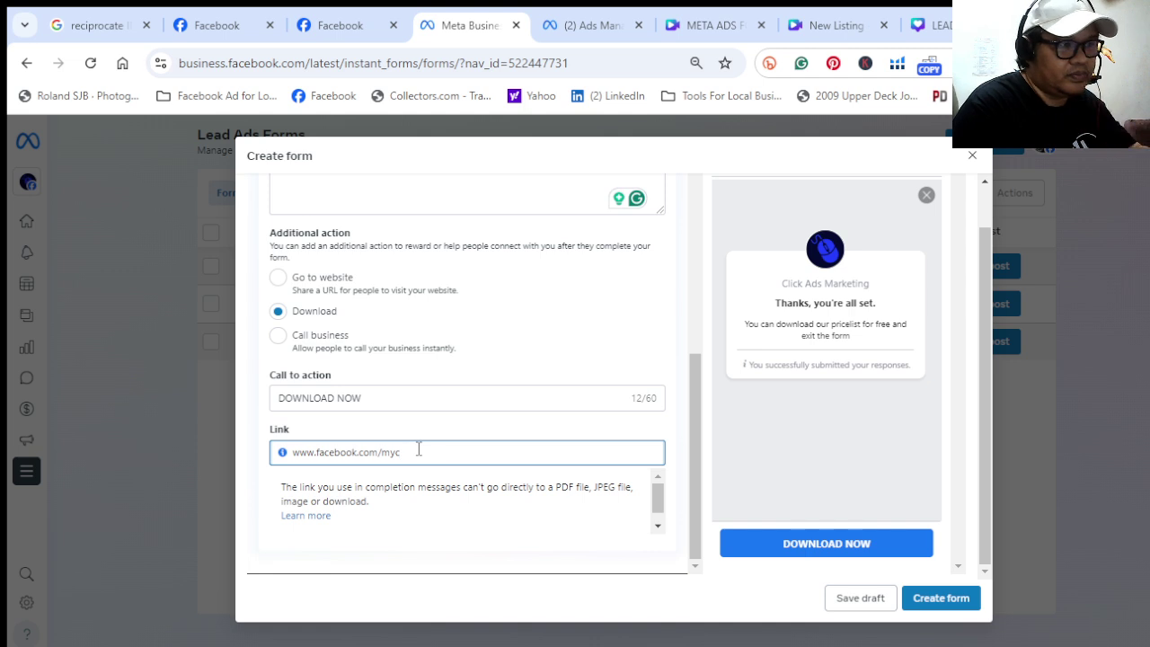
text(lickads)
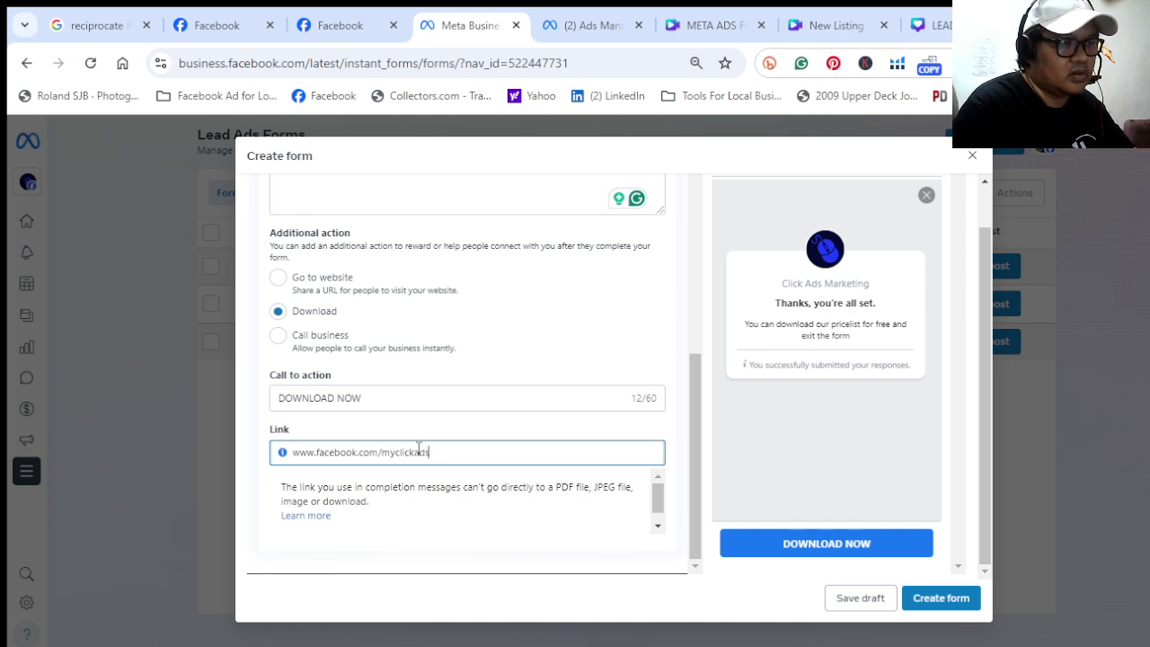
text(connects)
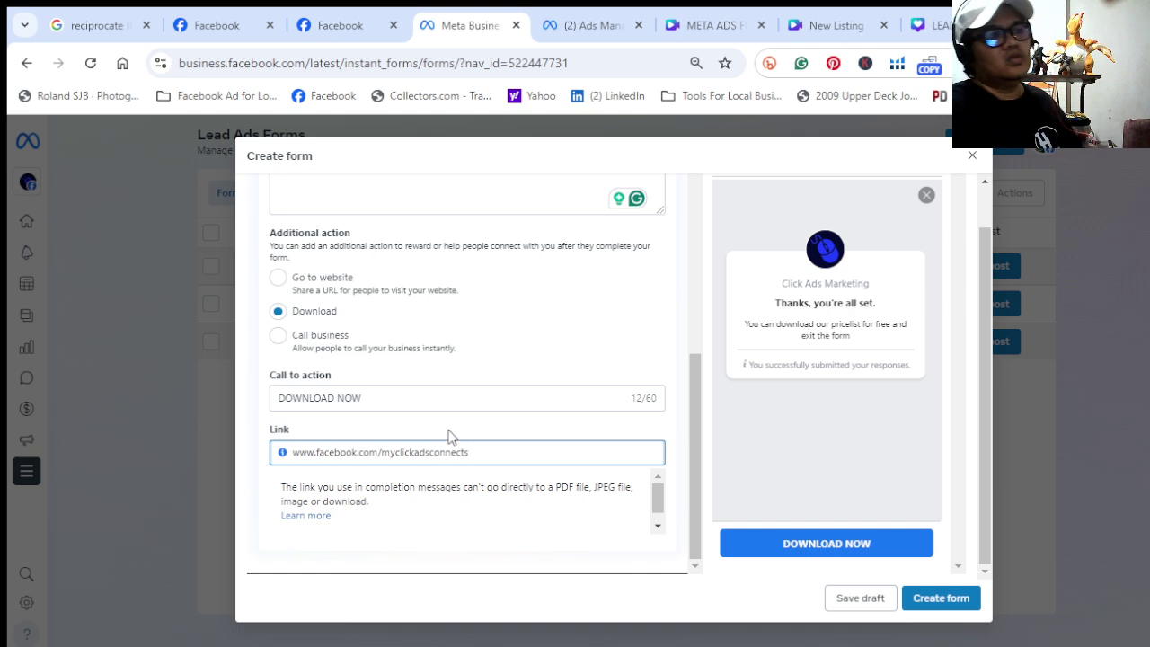
click(491, 432)
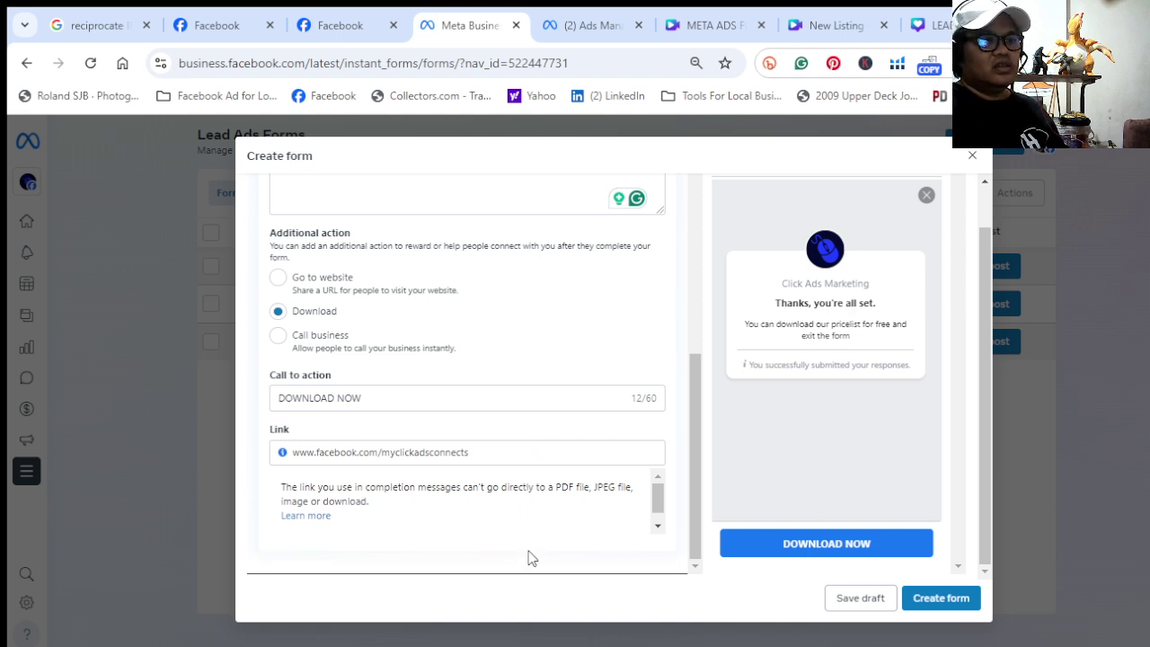
Review the finished form's sections and create the instant form
scroll(530, 557, up, 2)
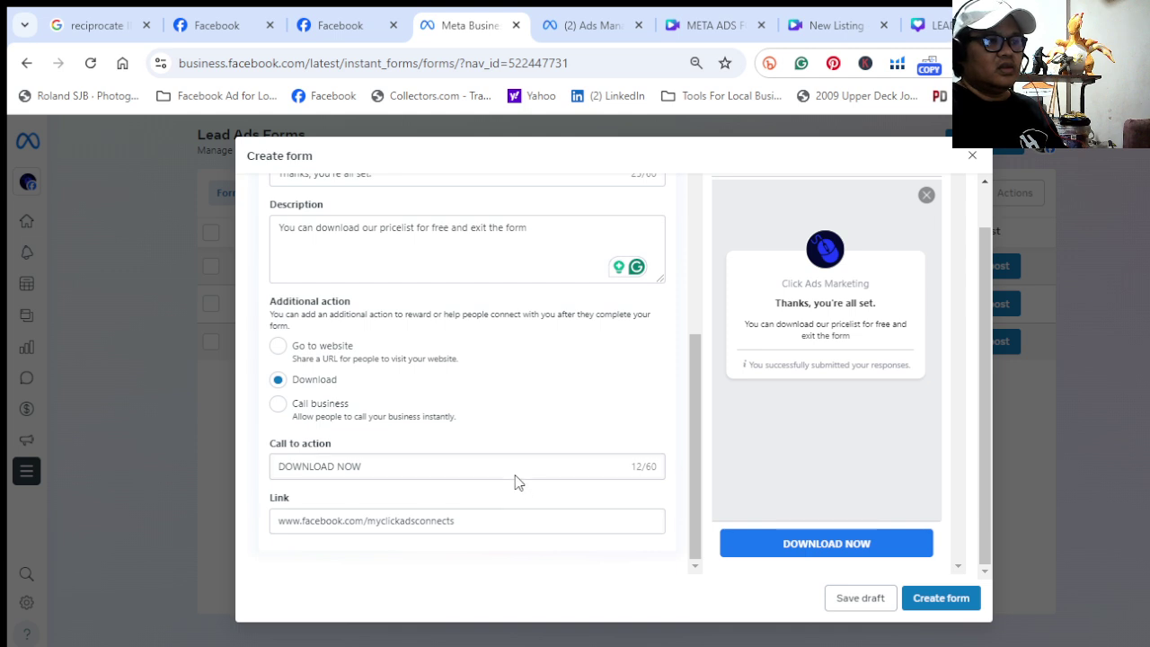
scroll(515, 482, up, 1)
scroll(515, 483, up, 4)
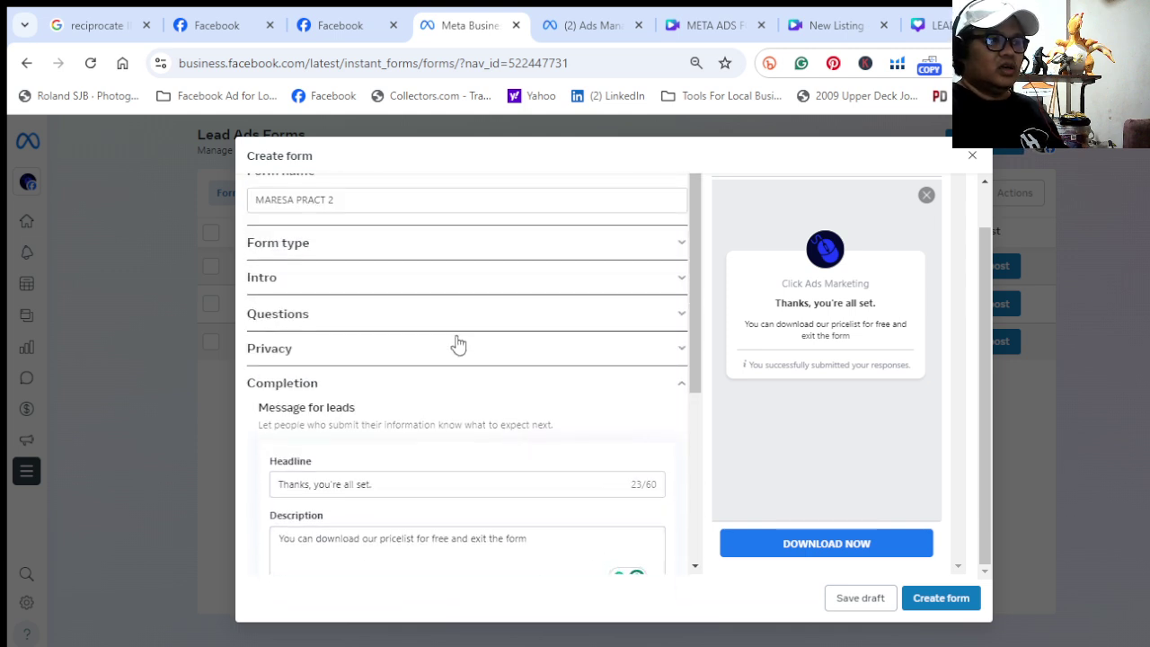
scroll(458, 343, up, 1)
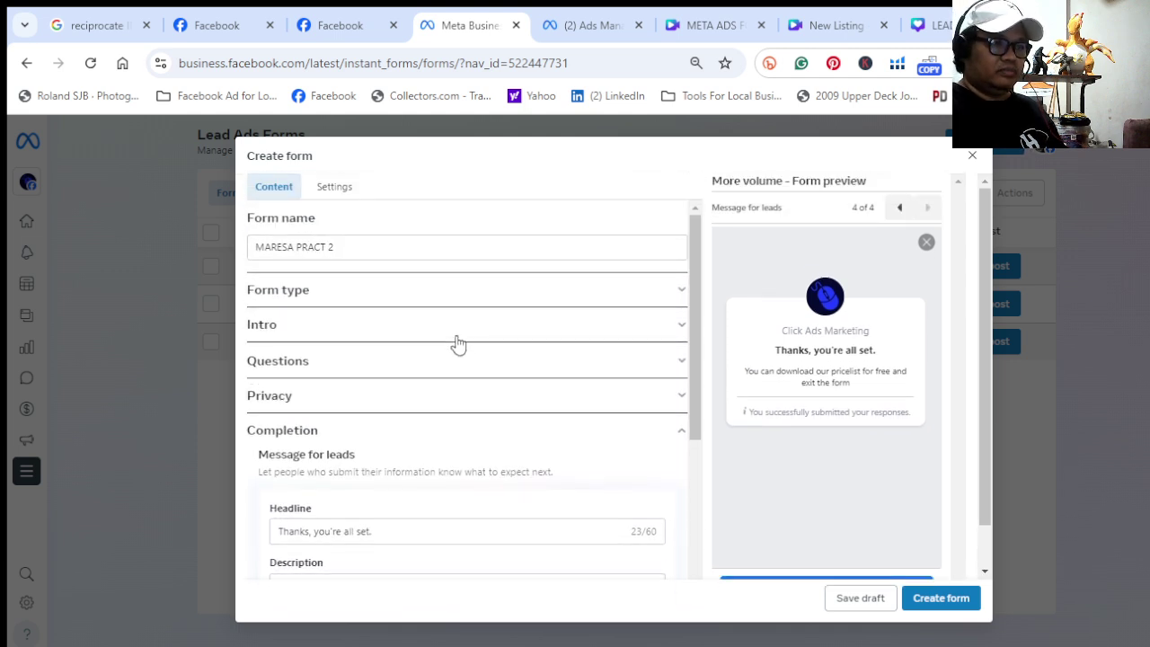
click(937, 599)
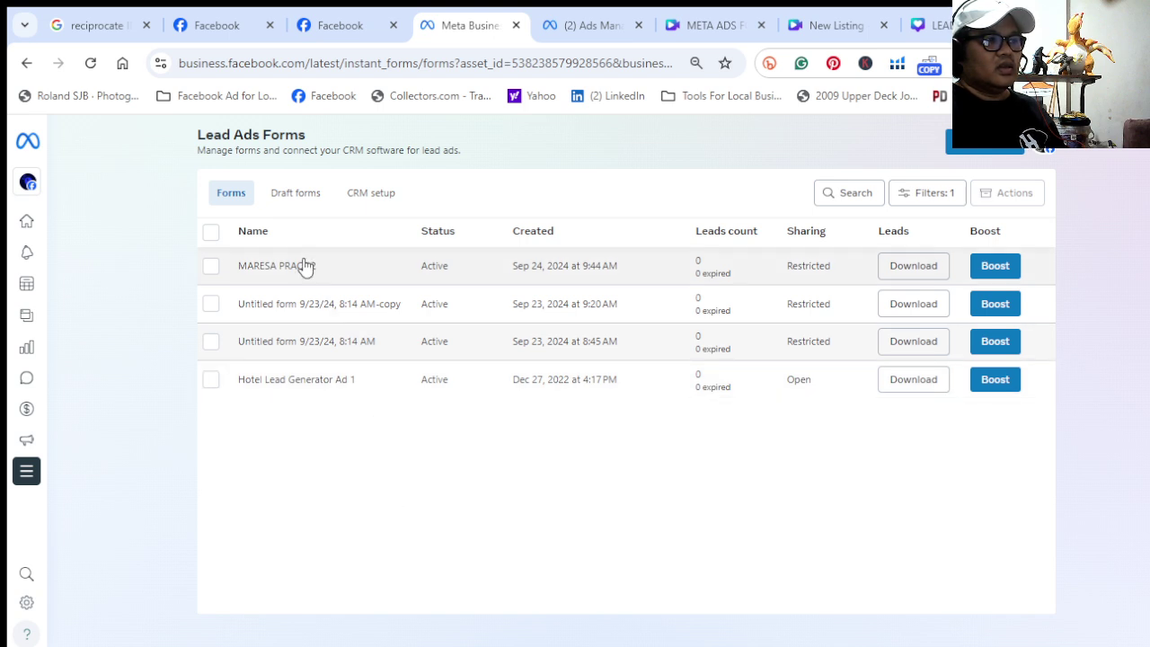
Go to the Click Ads Marketing Facebook Page and locate Ads Manager among its professional tools
click(231, 31)
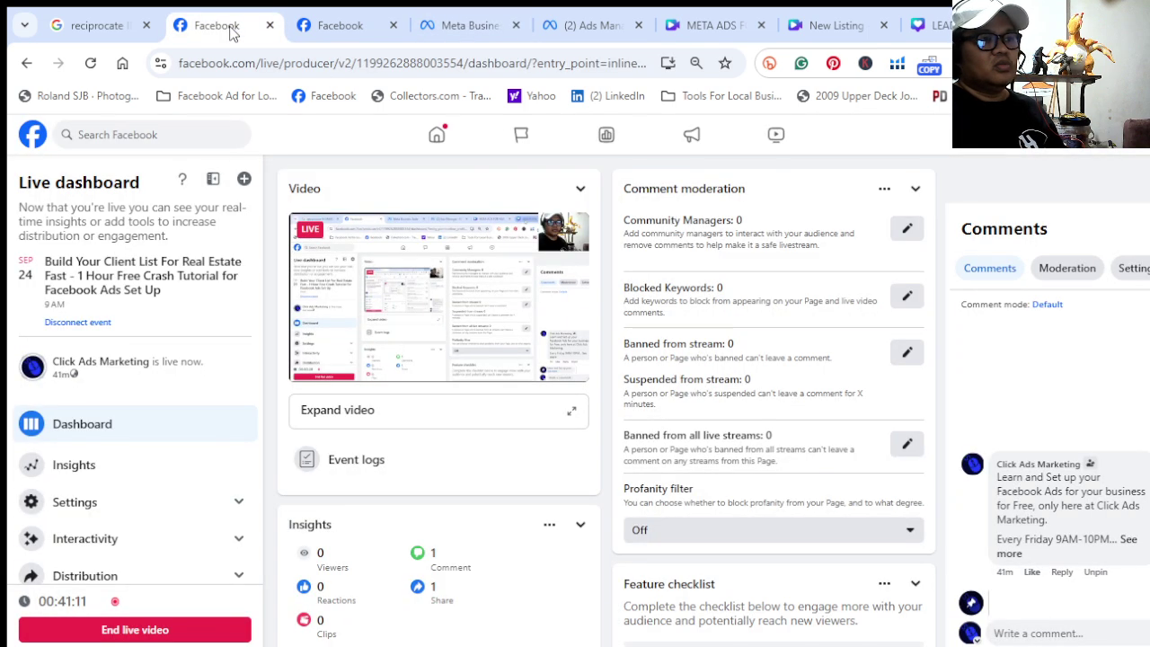
click(297, 29)
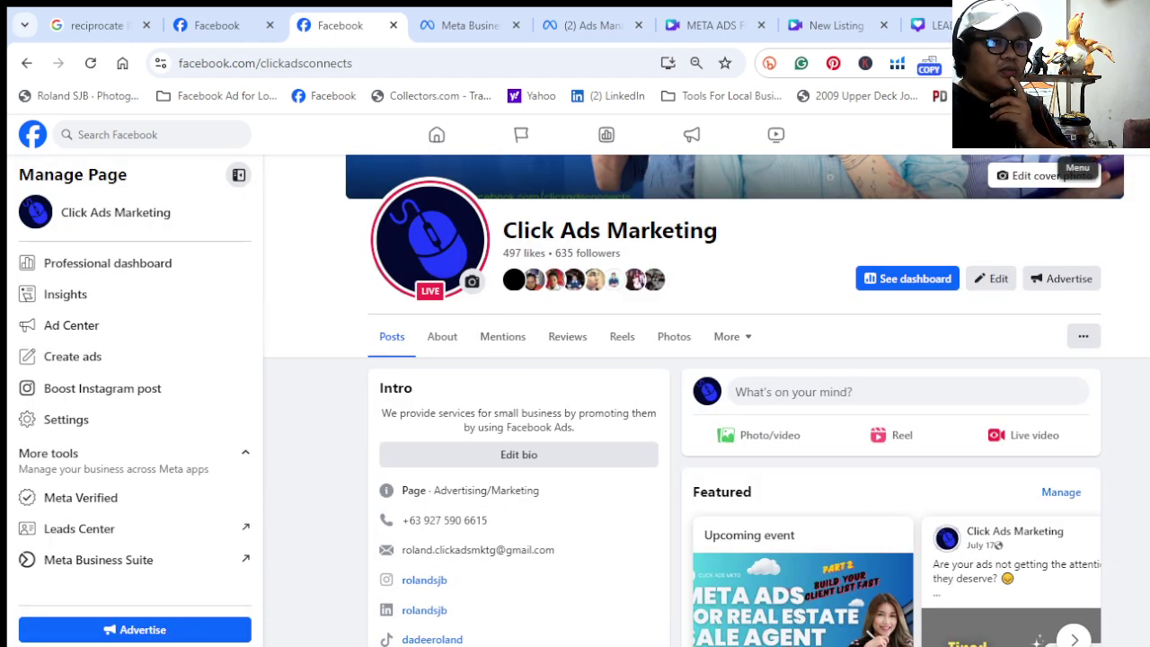
click(1076, 135)
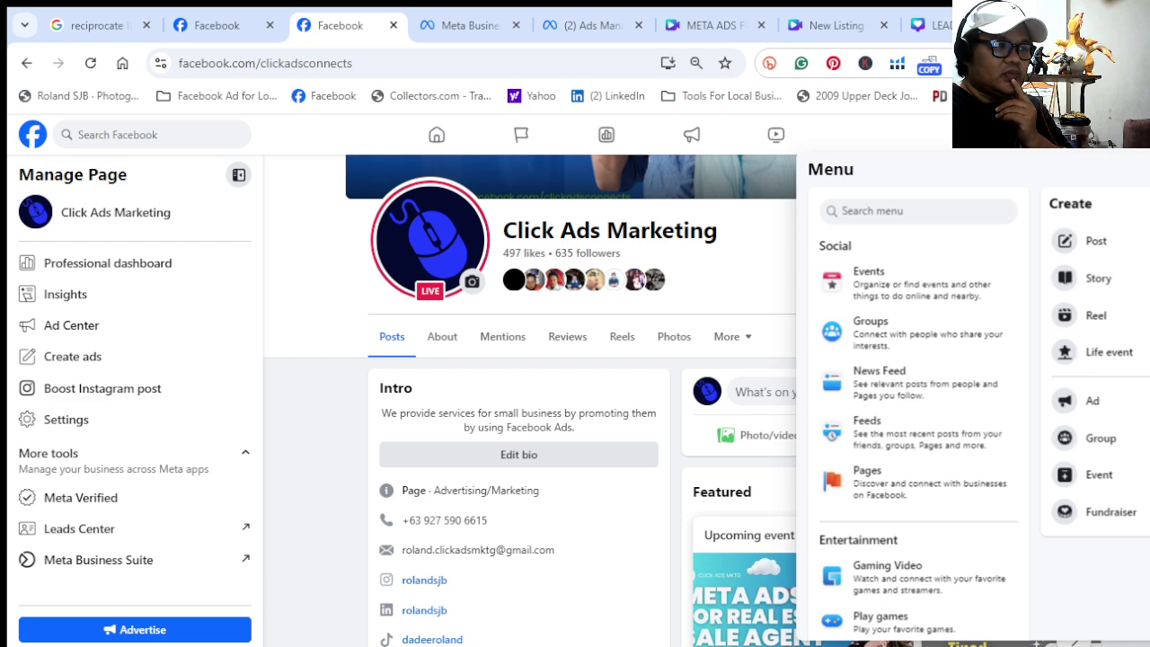
scroll(907, 449, down, 3)
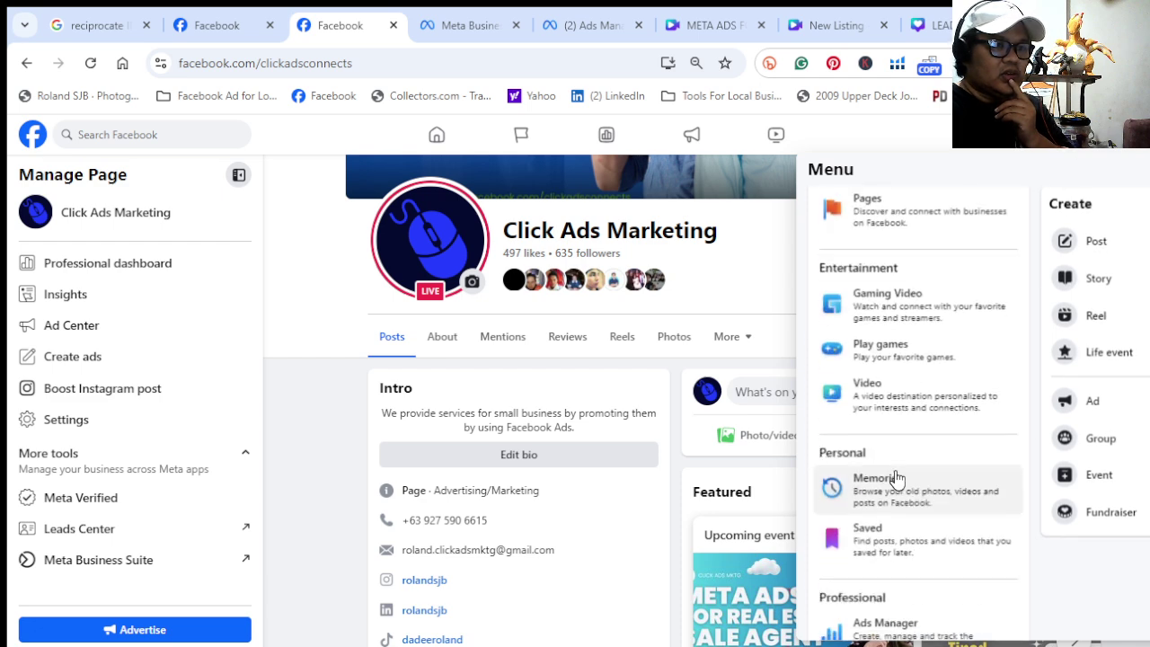
scroll(894, 476, down, 3)
scroll(895, 479, down, 1)
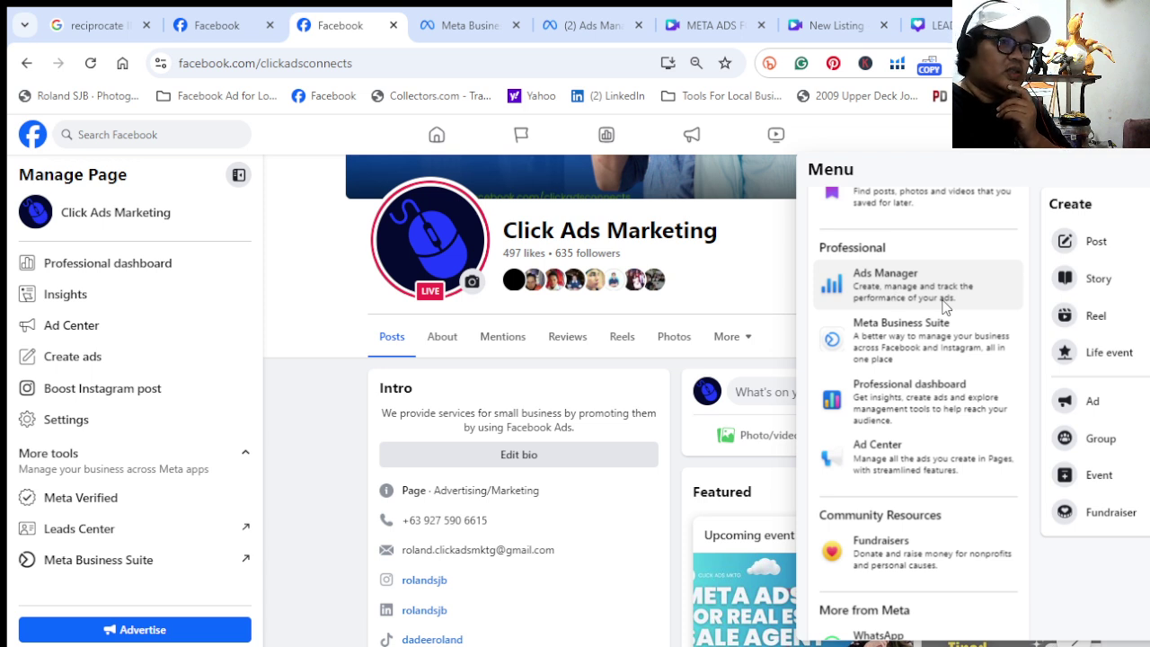
Switch to Ads Manager and create a new auction campaign with the Leads objective, using the Manual leads campaign setup
click(590, 19)
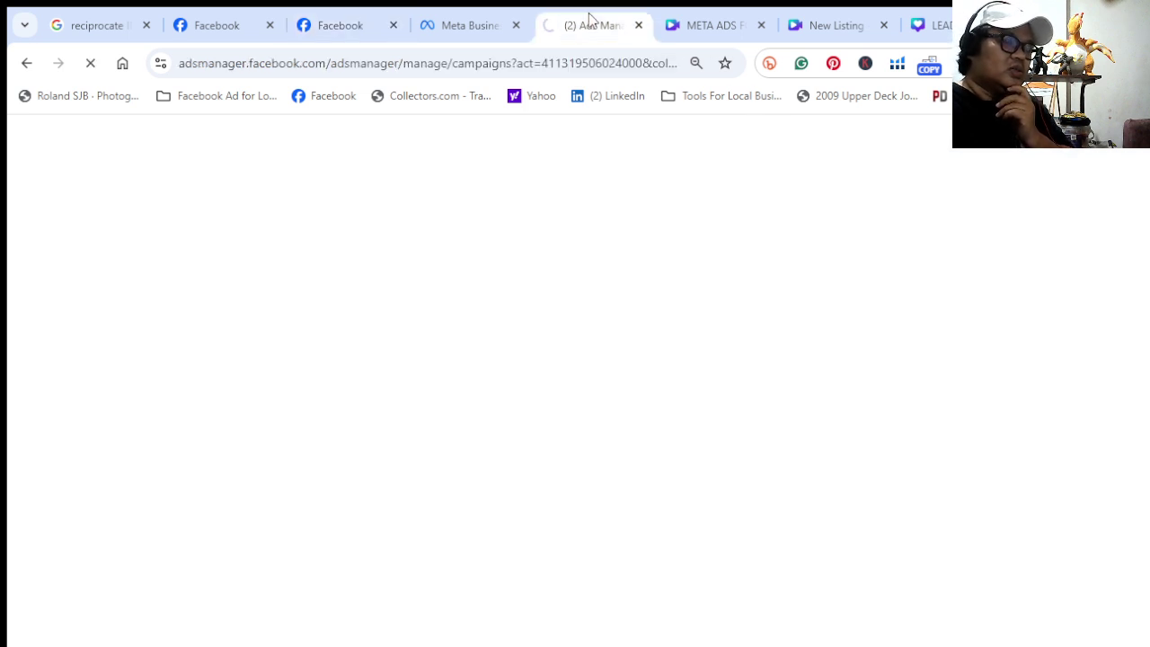
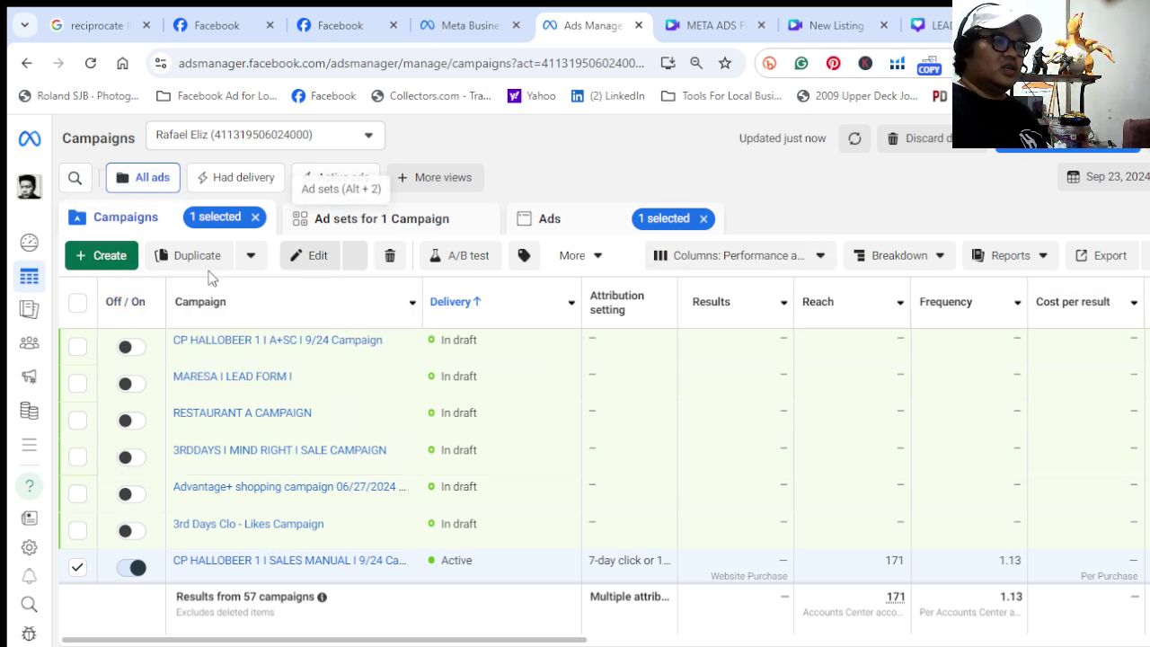
click(109, 261)
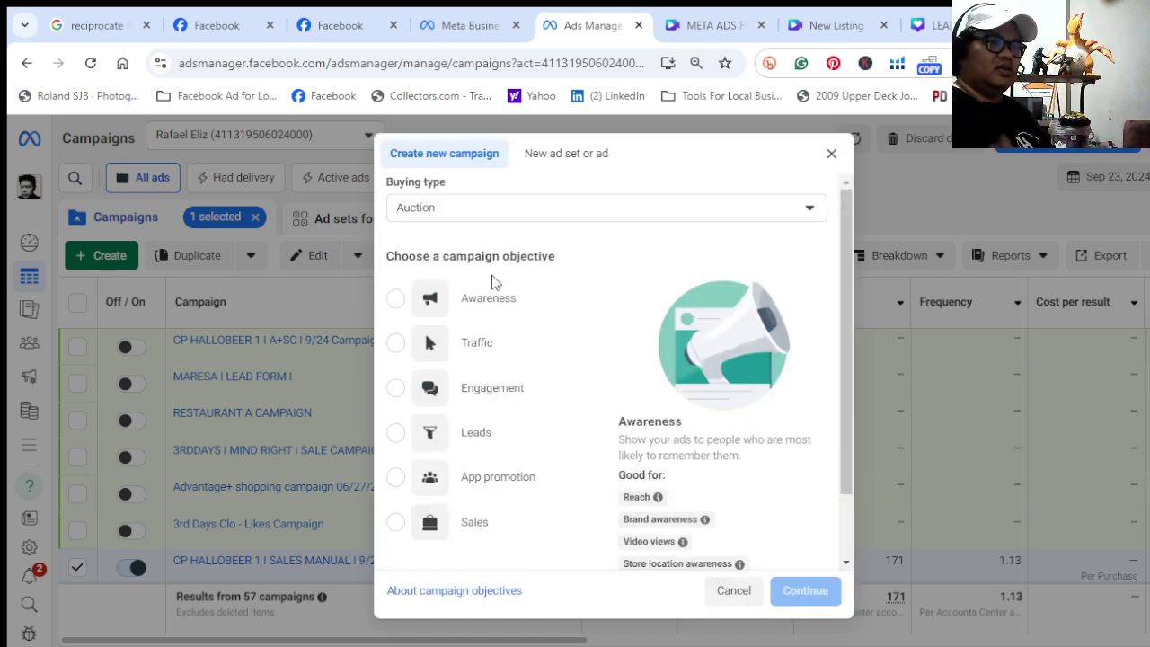
click(397, 436)
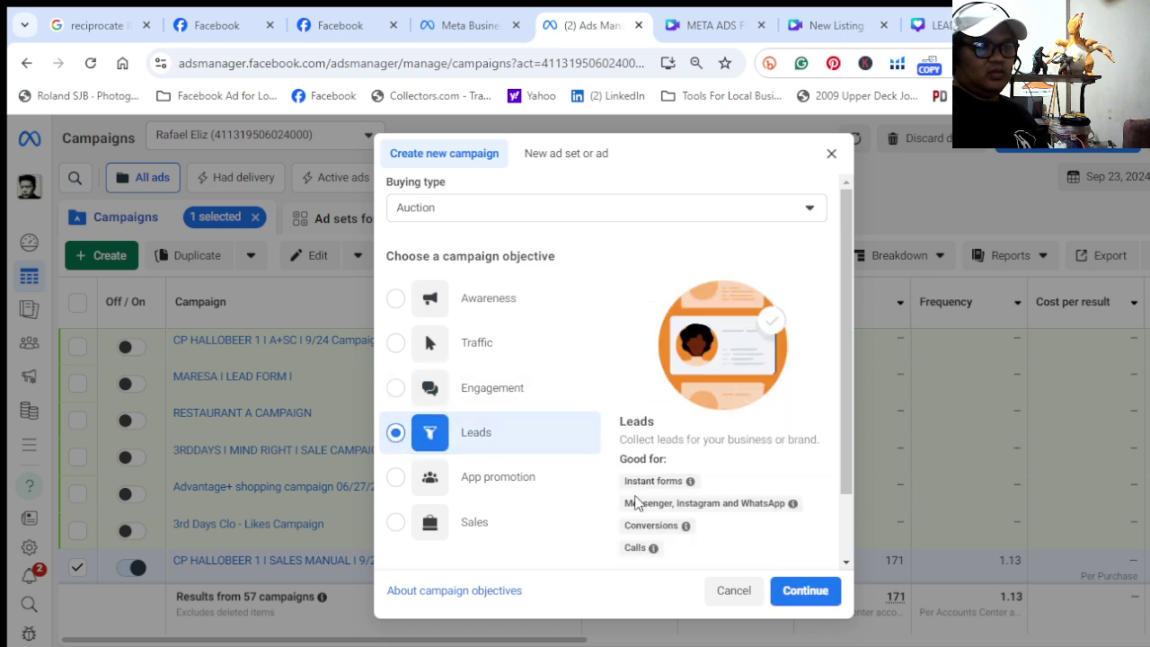
mouse_move(655, 485)
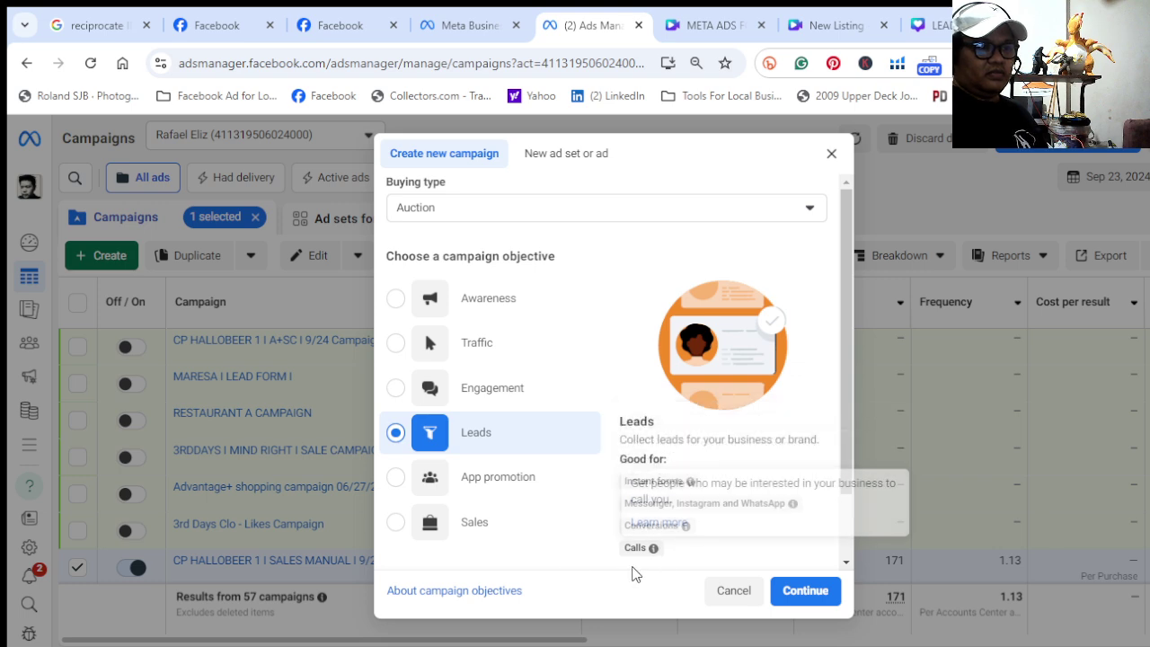
click(804, 591)
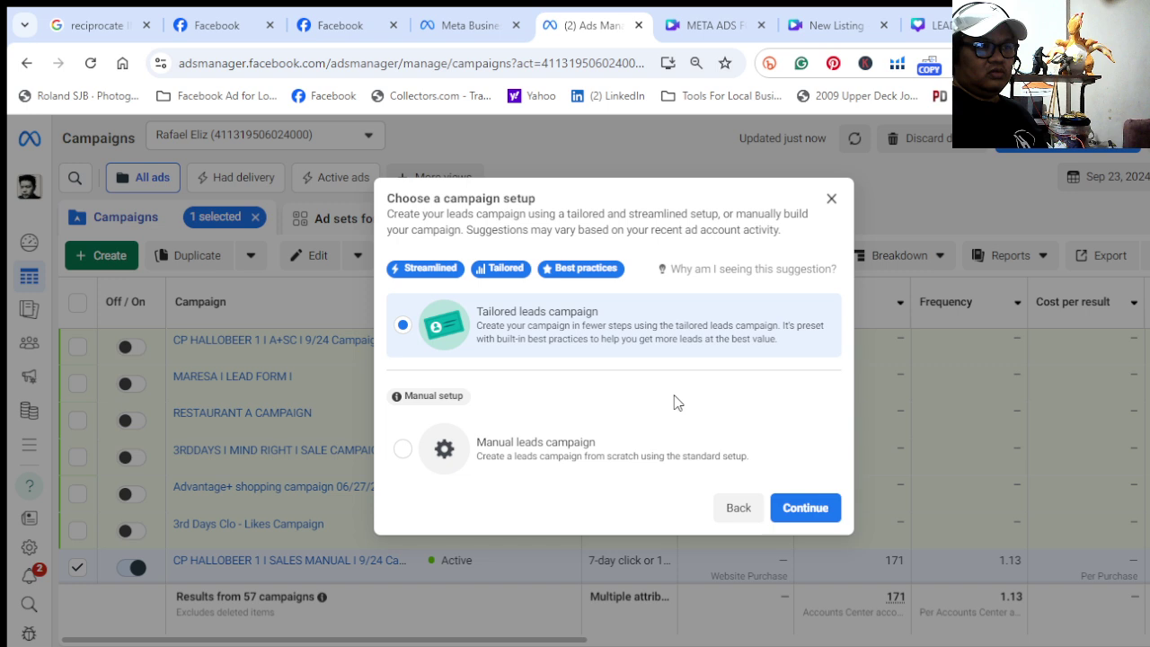
click(589, 462)
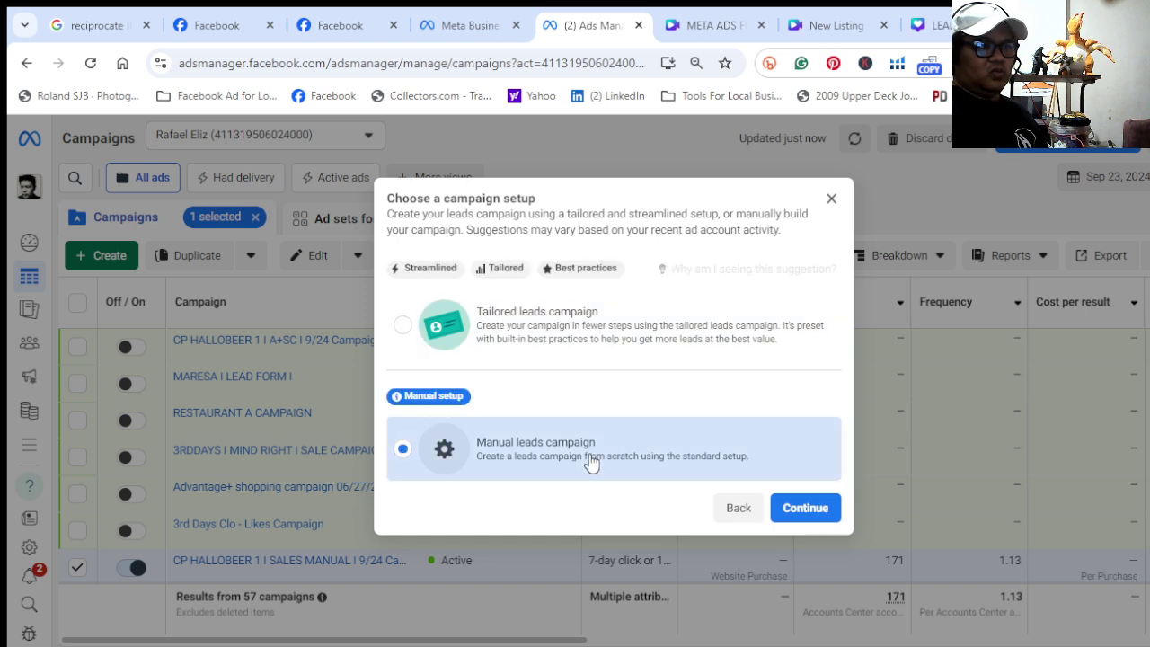
click(802, 507)
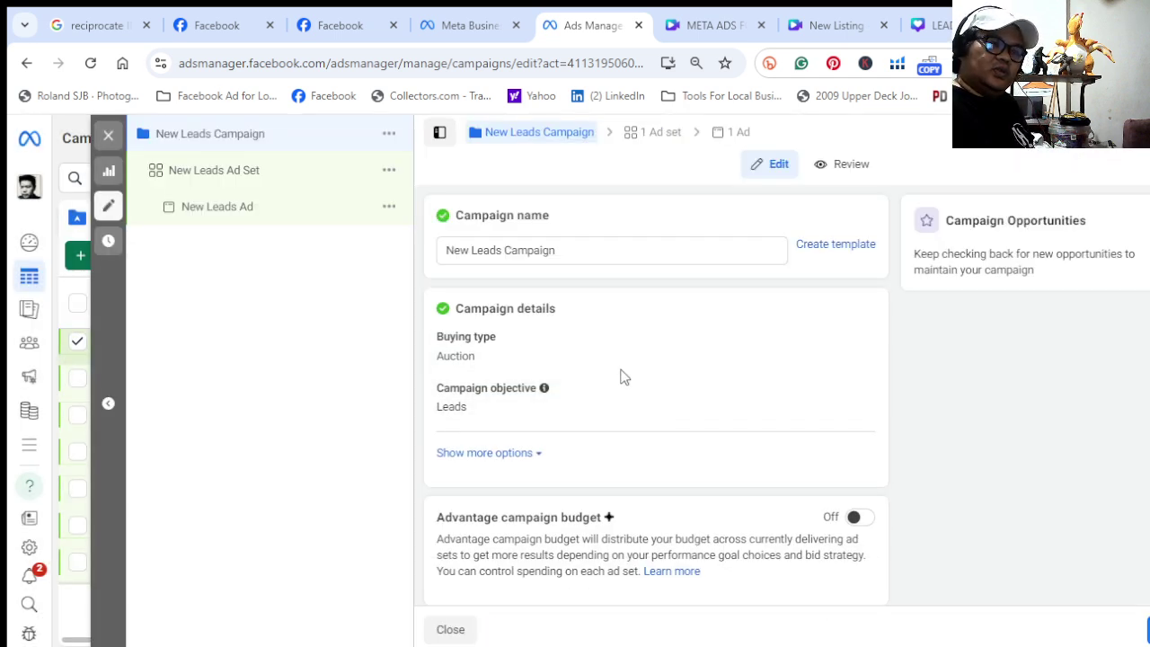
Rename the new leads campaign as MARESA PRACT 2
click(602, 251)
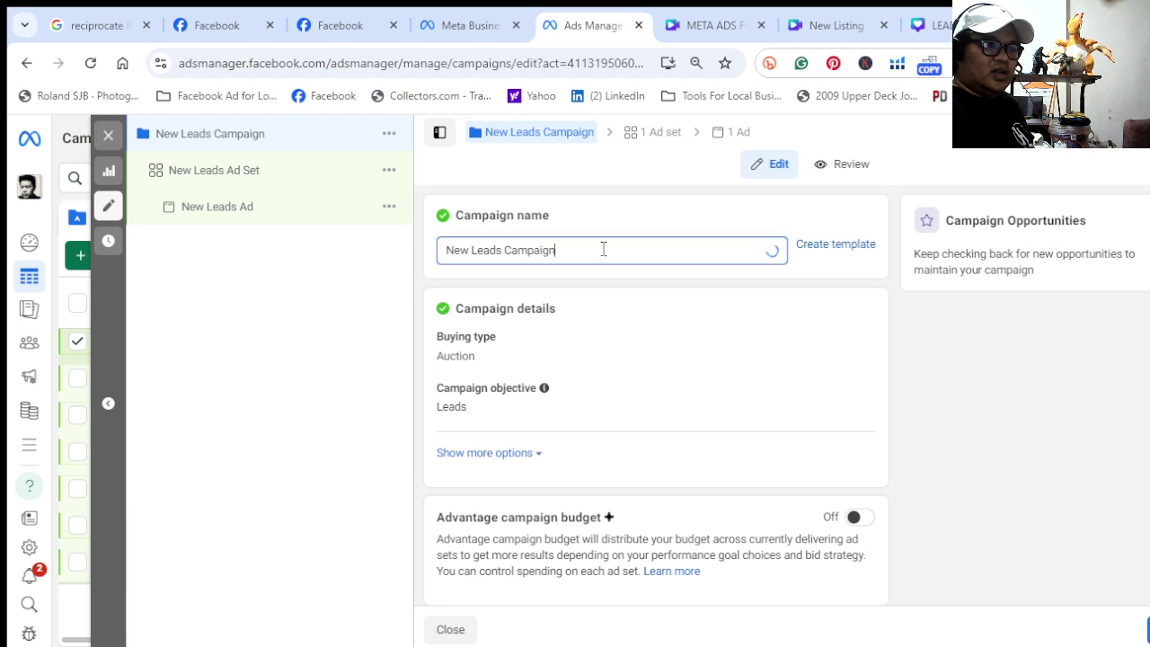
key(BackSpace)
key(BackSpace)
key(BackSpace)
key(BackSpace)
key(BackSpace)
key(BackSpace)
key(BackSpace)
key(BackSpace)
key(BackSpace)
key(BackSpace)
key(BackSpace)
key(BackSpace)
key(BackSpace)
key(BackSpace)
key(BackSpace)
key(BackSpace)
key(BackSpace)
key(BackSpace)
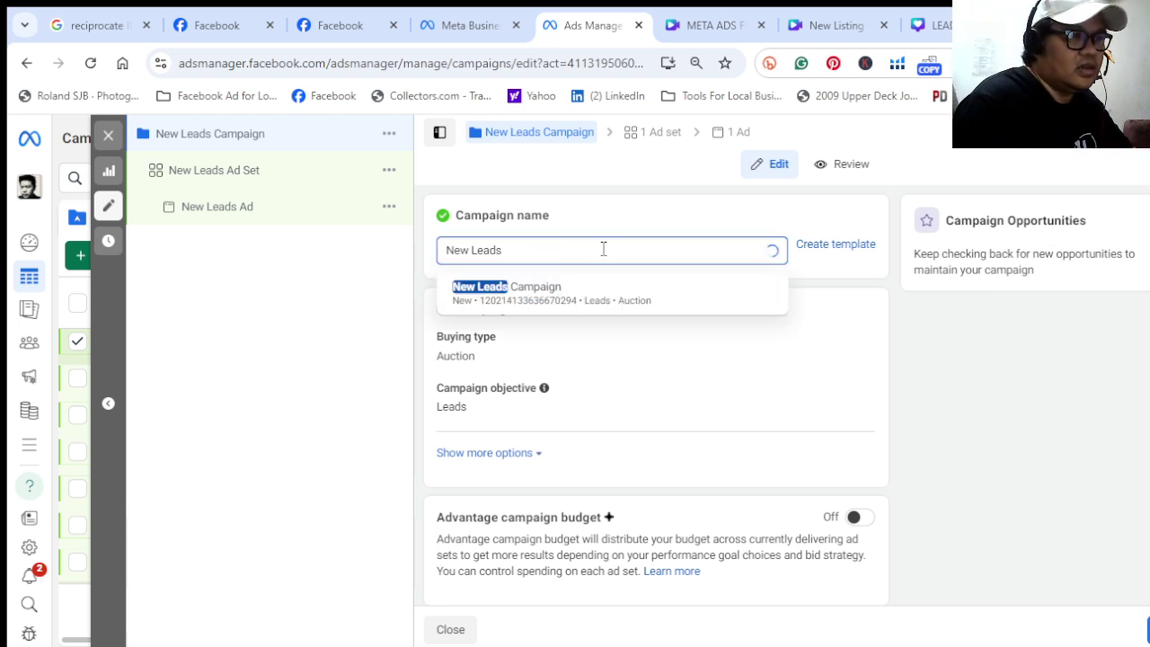
text(MAREA)
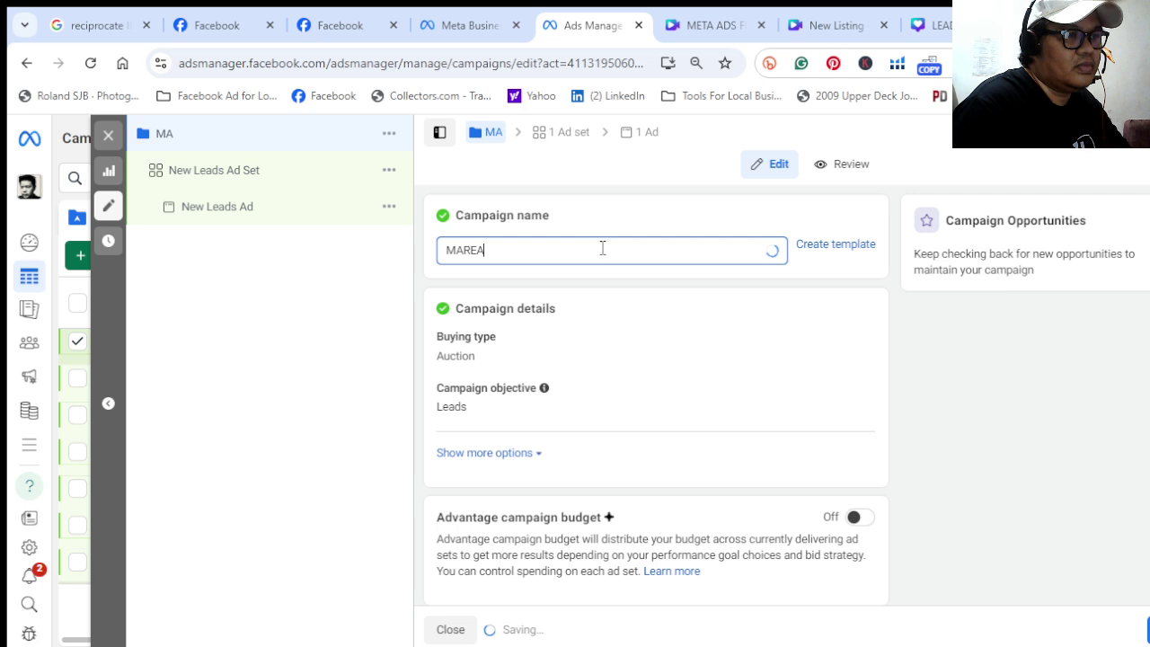
key(BackSpace)
text(SA )
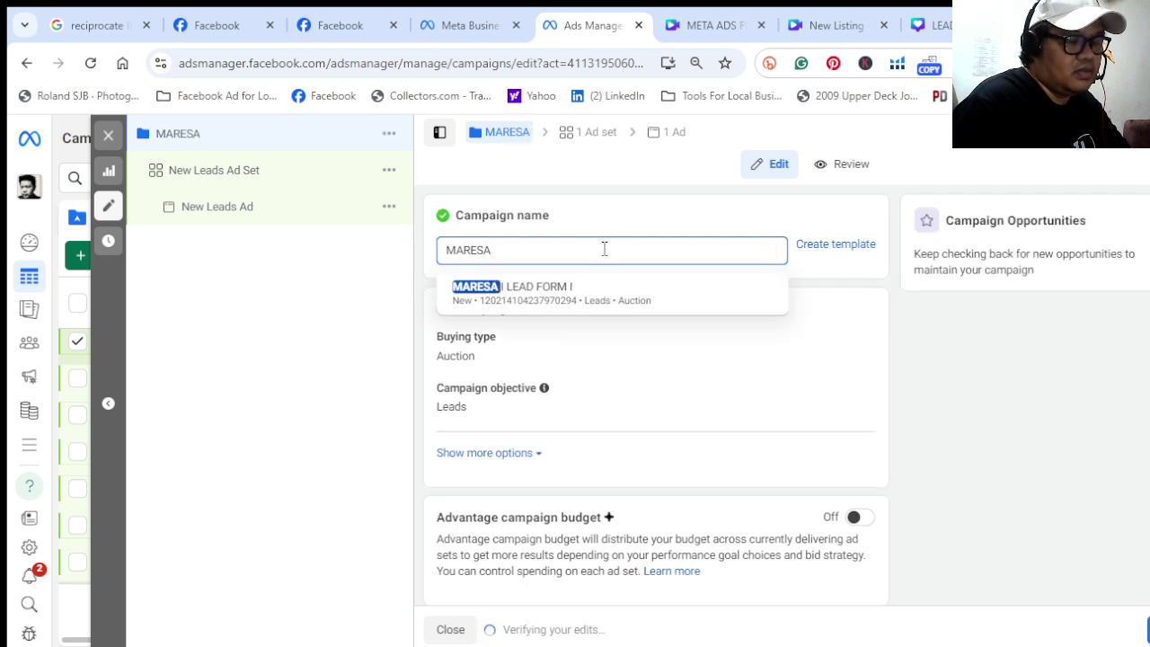
text(PRACT 2)
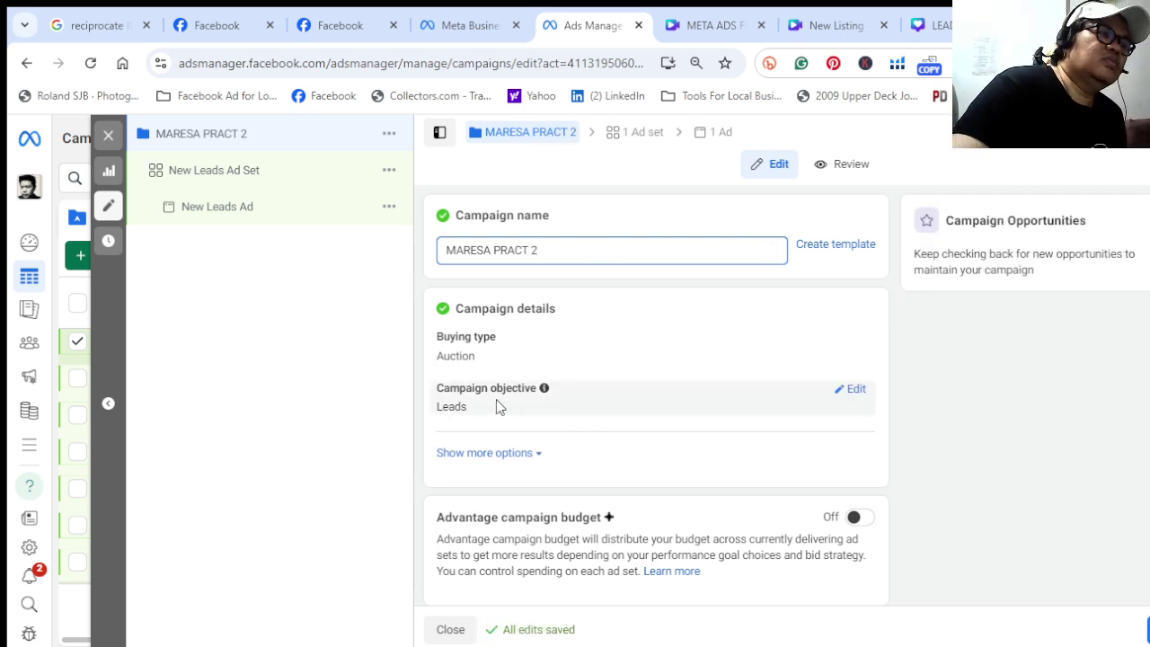
Review the remaining campaign settings, continue to the ad set and name it MARESA I LEAD FORM PRAC 2
scroll(495, 409, down, 3)
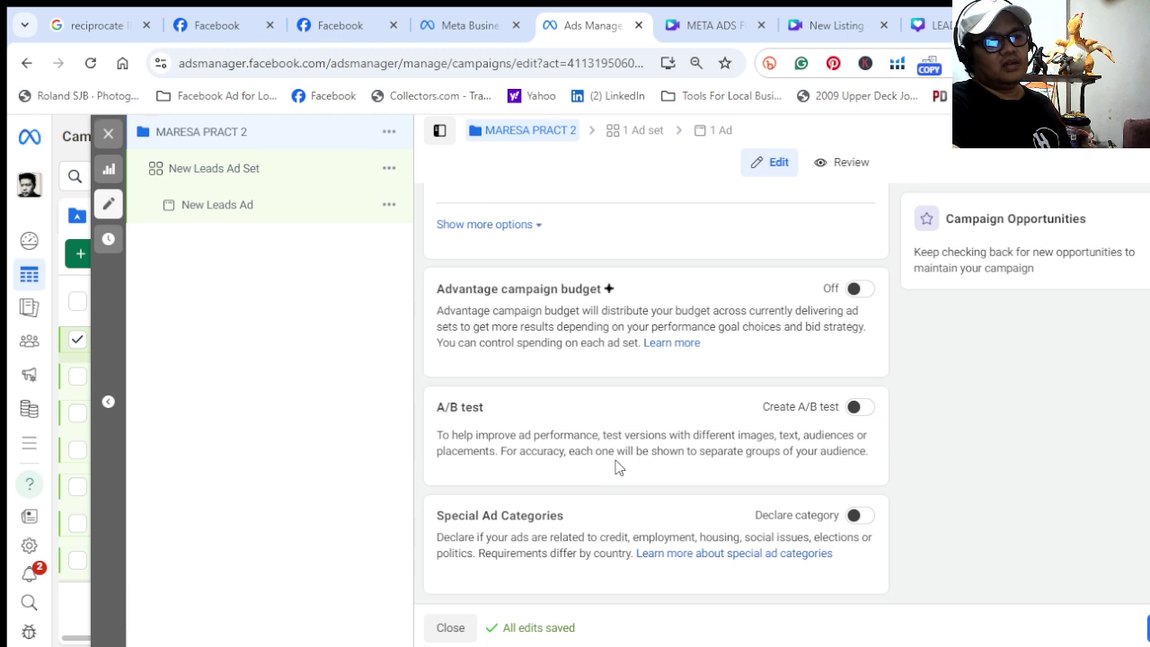
scroll(616, 465, down, 1)
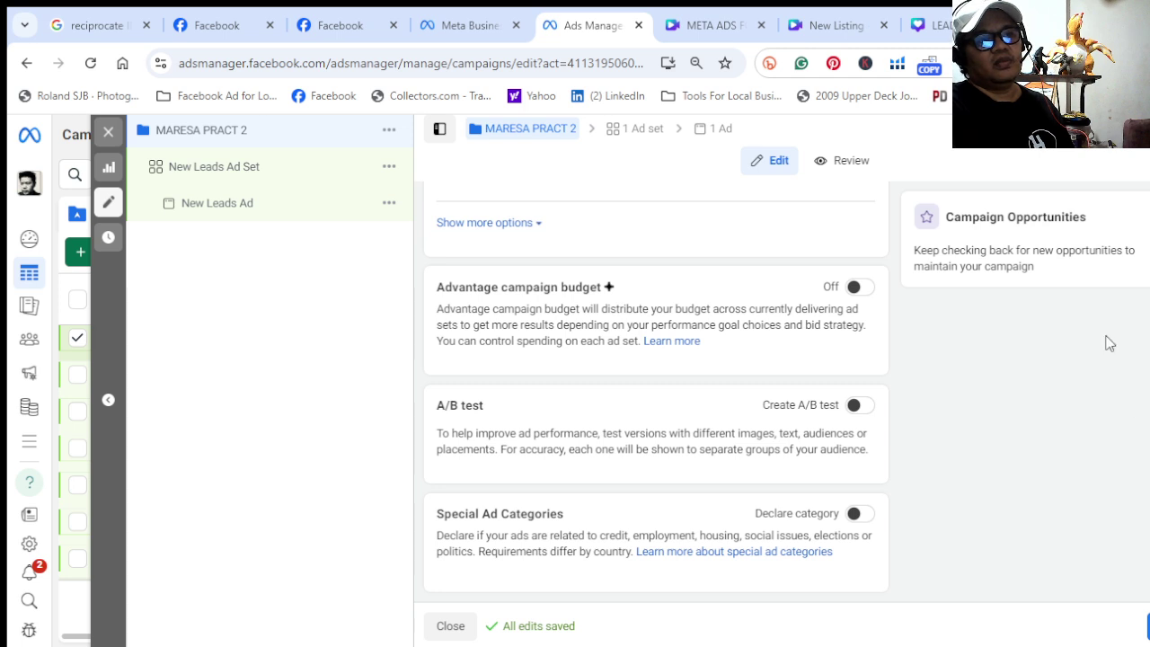
scroll(1024, 480, up, 1)
scroll(1027, 480, down, 1)
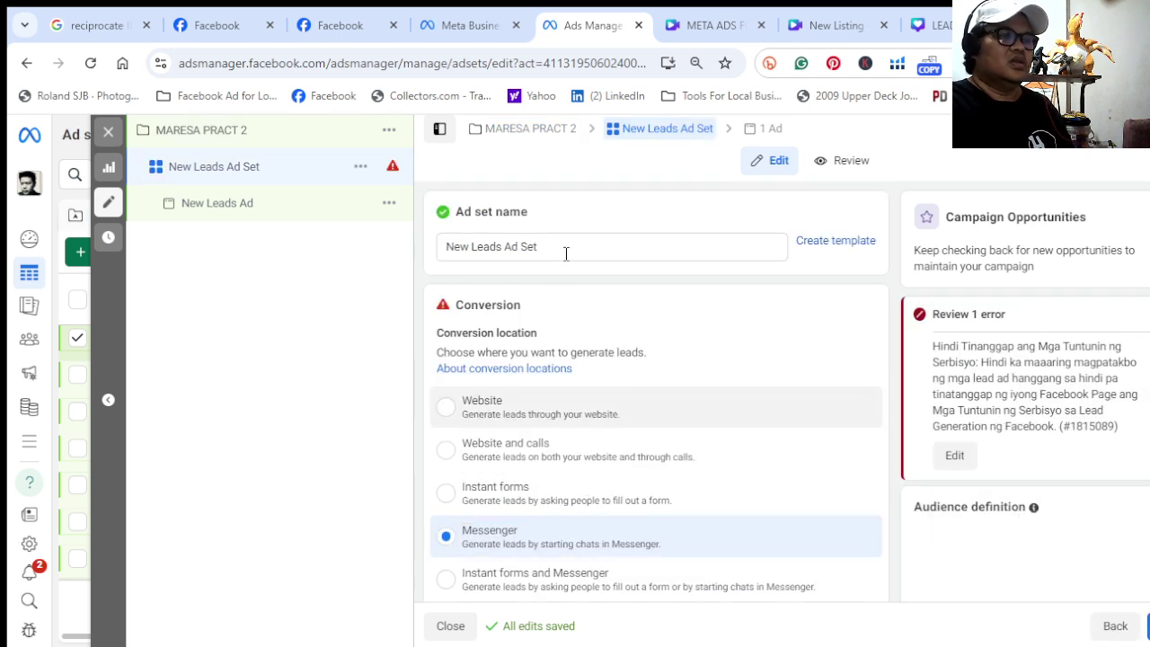
click(566, 253)
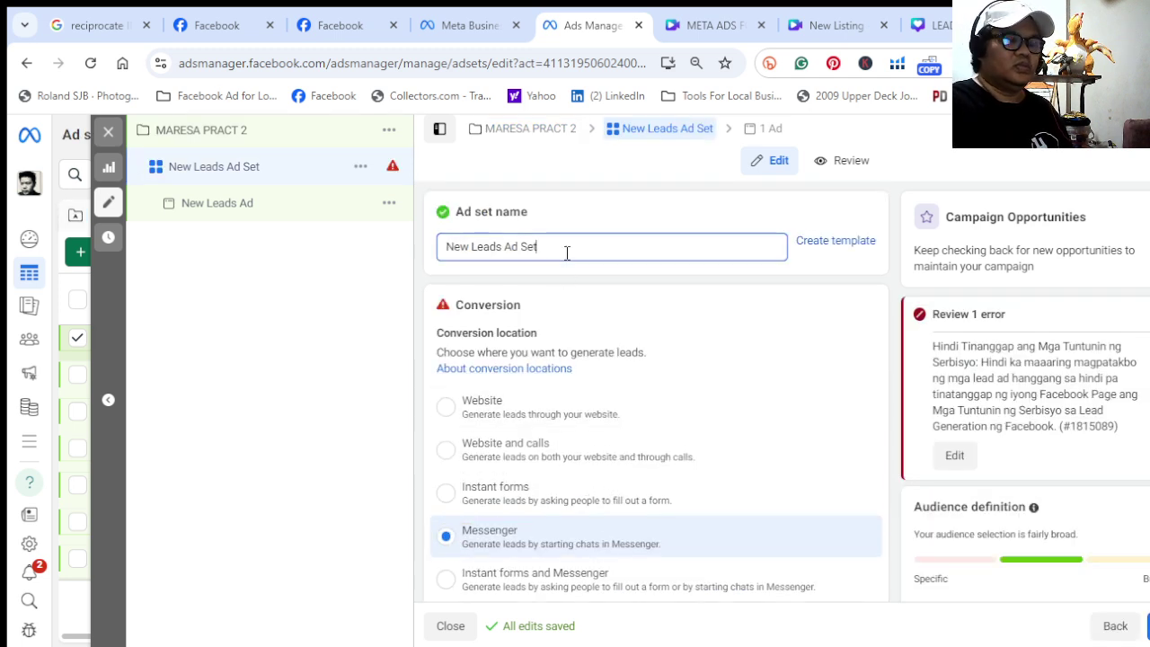
key(ctrl+a)
key(BackSpace)
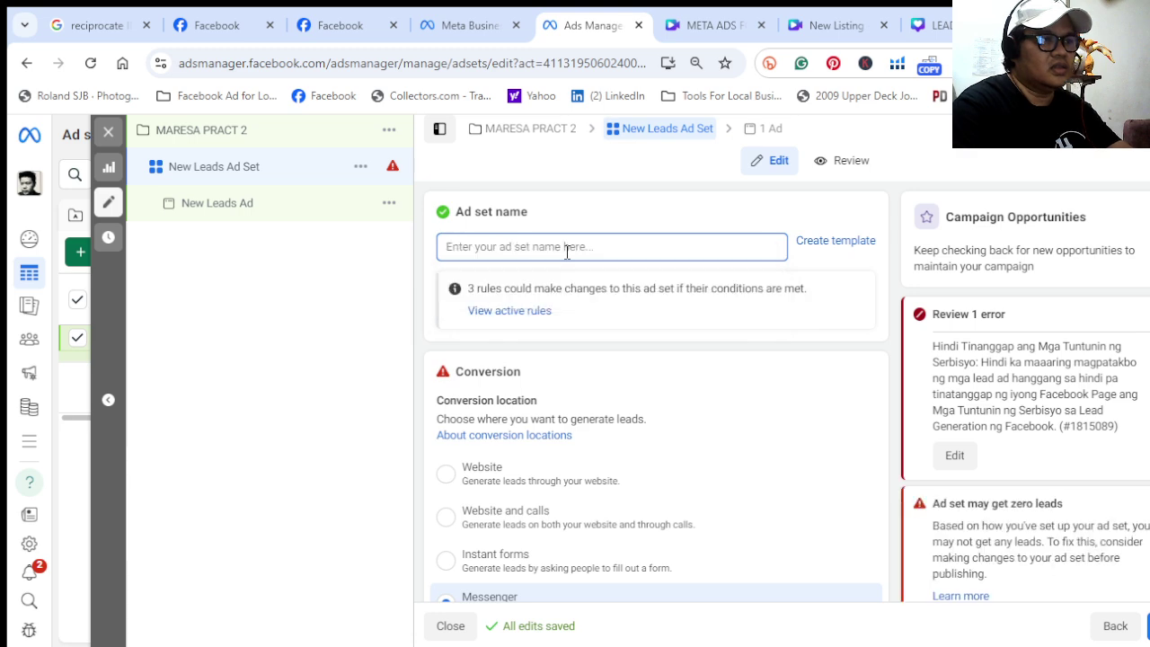
text(mare)
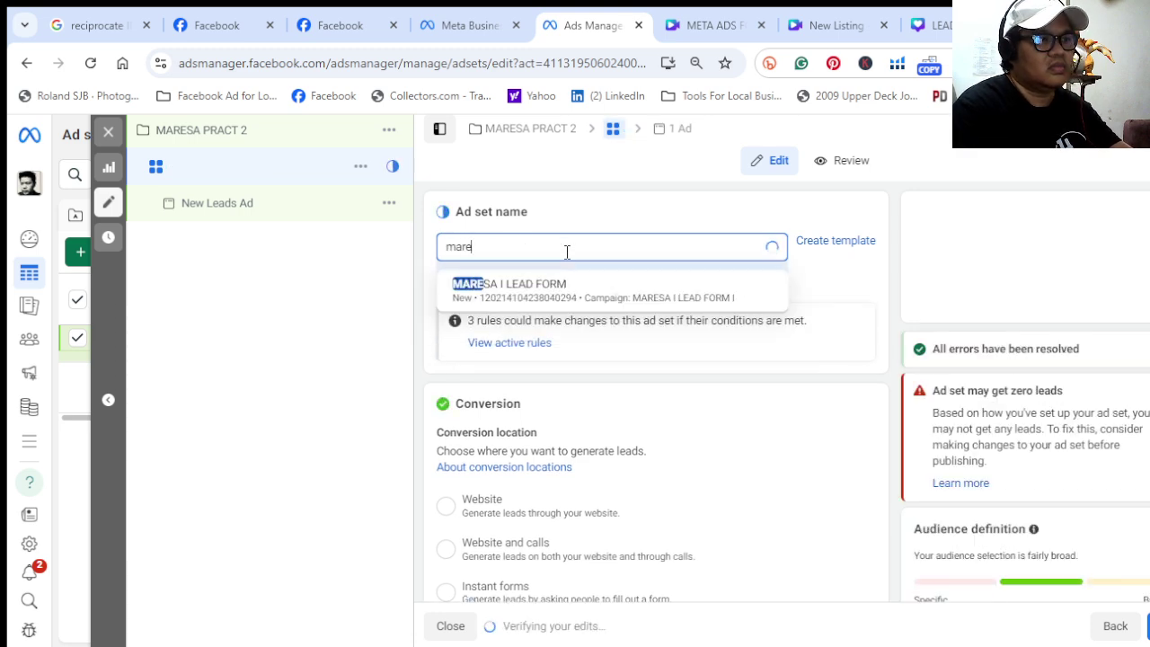
key(BackSpace)
key(BackSpace)
key(BackSpace)
key(BackSpace)
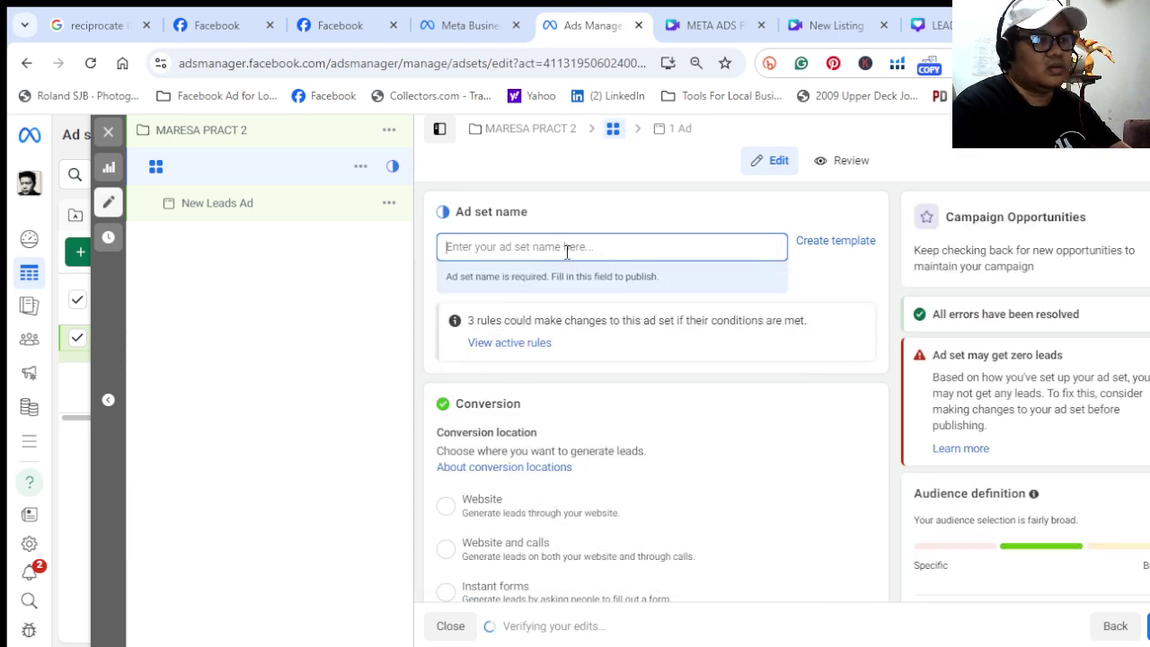
text(MARESA)
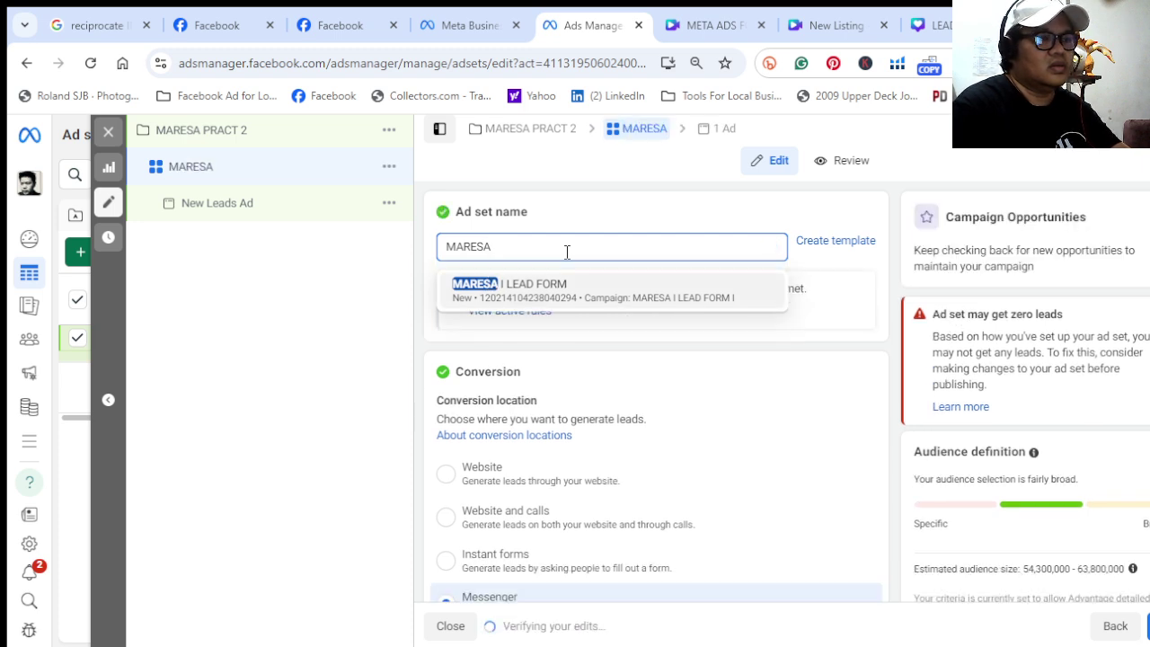
key(Down)
key(Return)
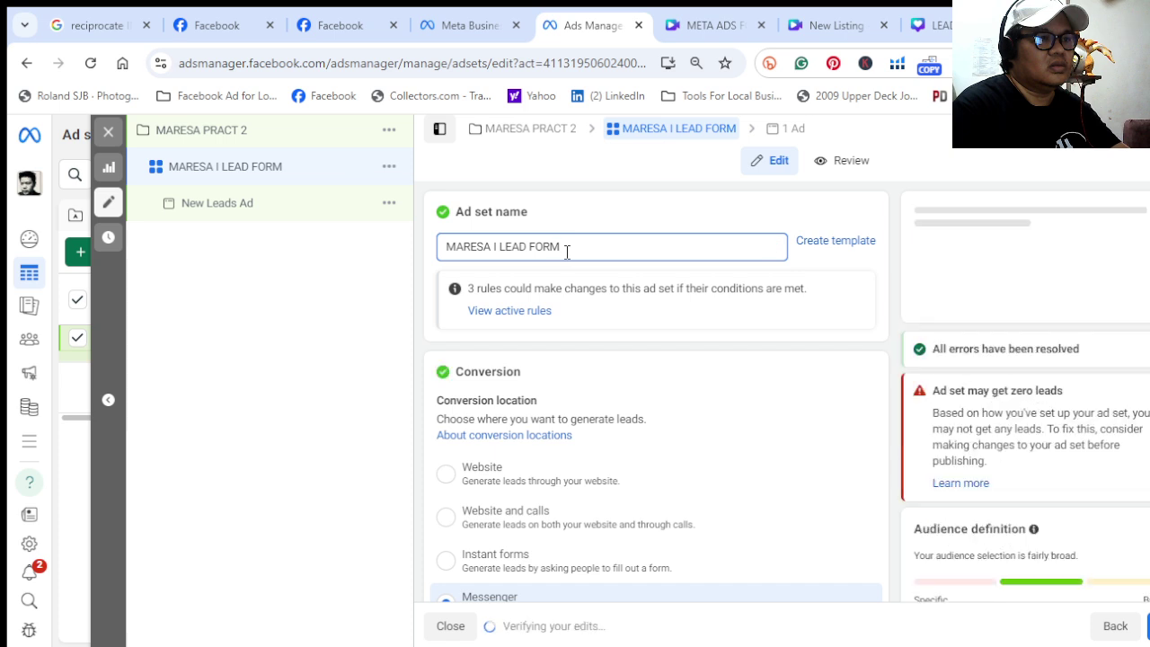
text(2)
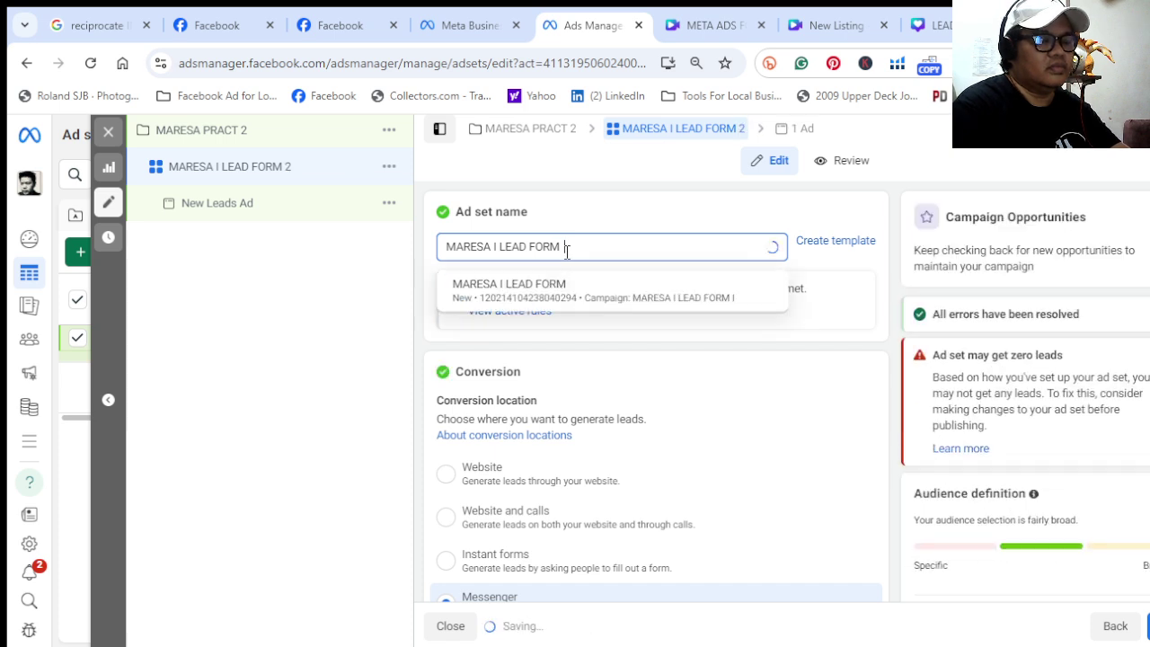
key(BackSpace)
text(PRAC 2)
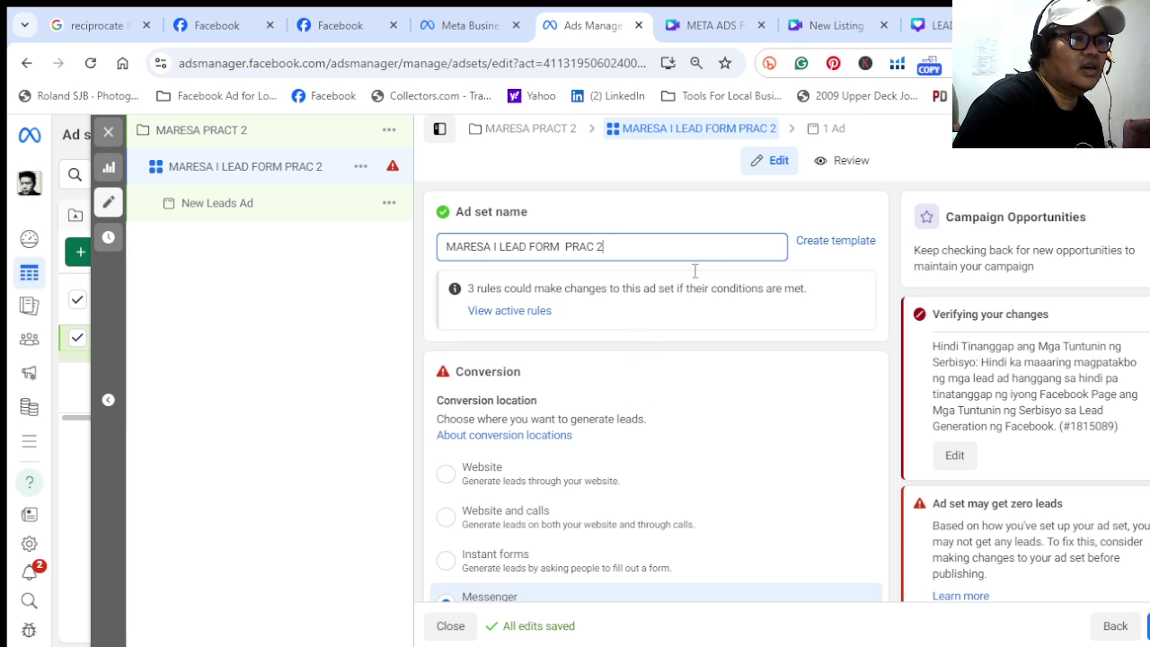
Set the ad set's conversion location to Instant forms and its Facebook Page to Click Ads Marketing from Click Ads Connects
scroll(691, 319, down, 2)
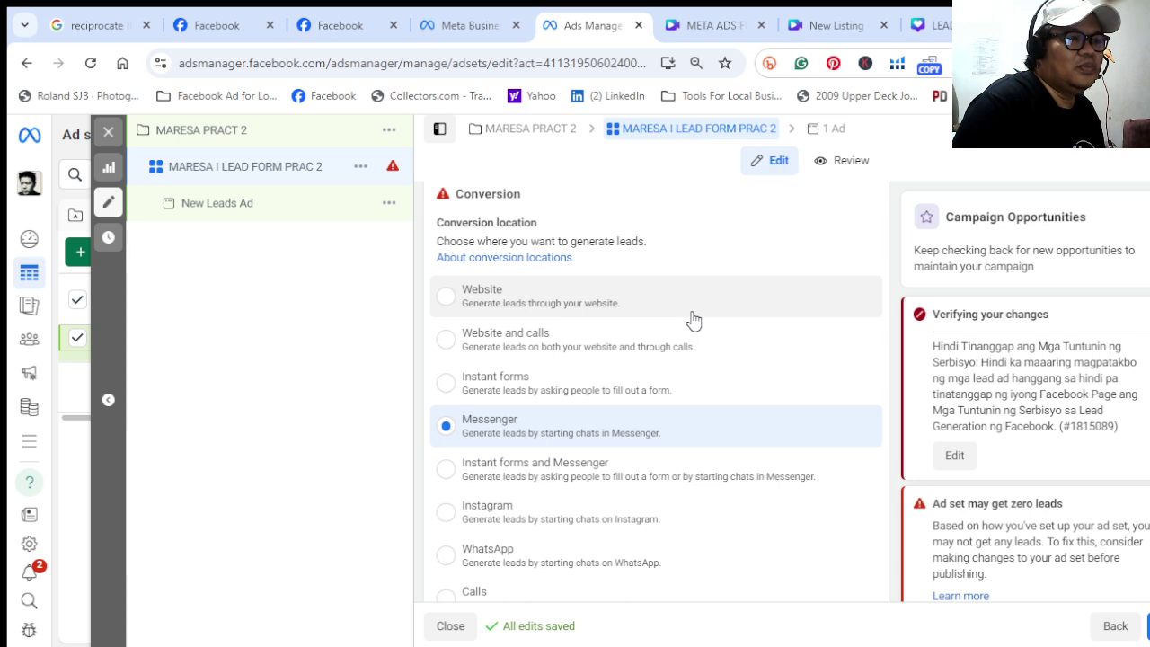
click(651, 398)
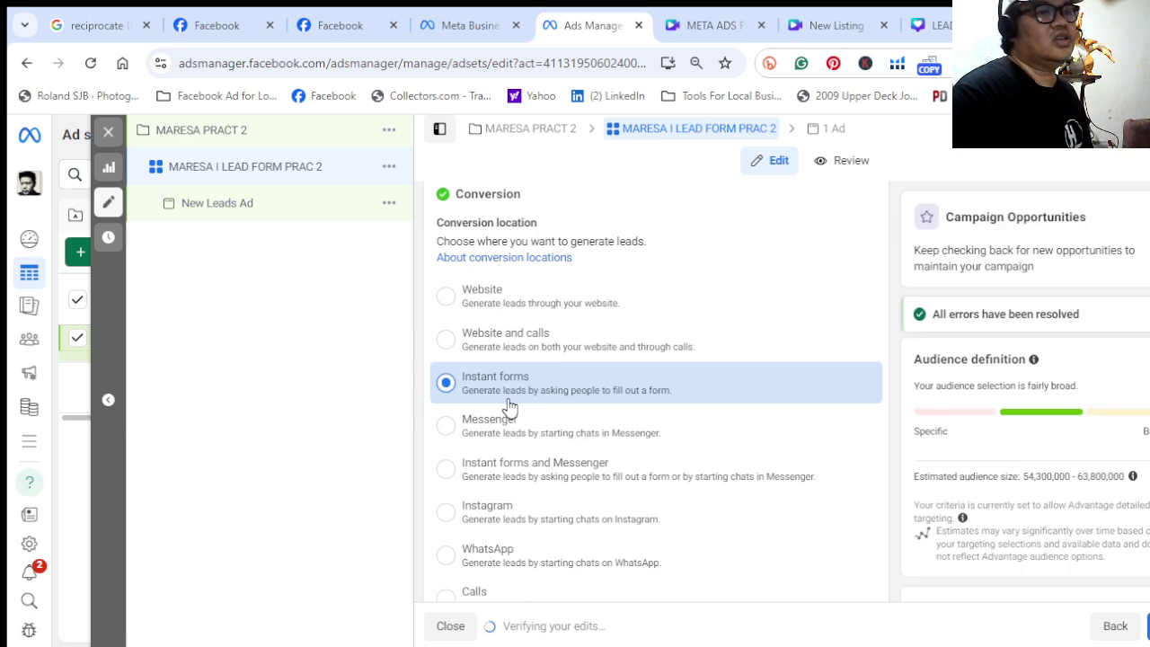
scroll(643, 416, down, 2)
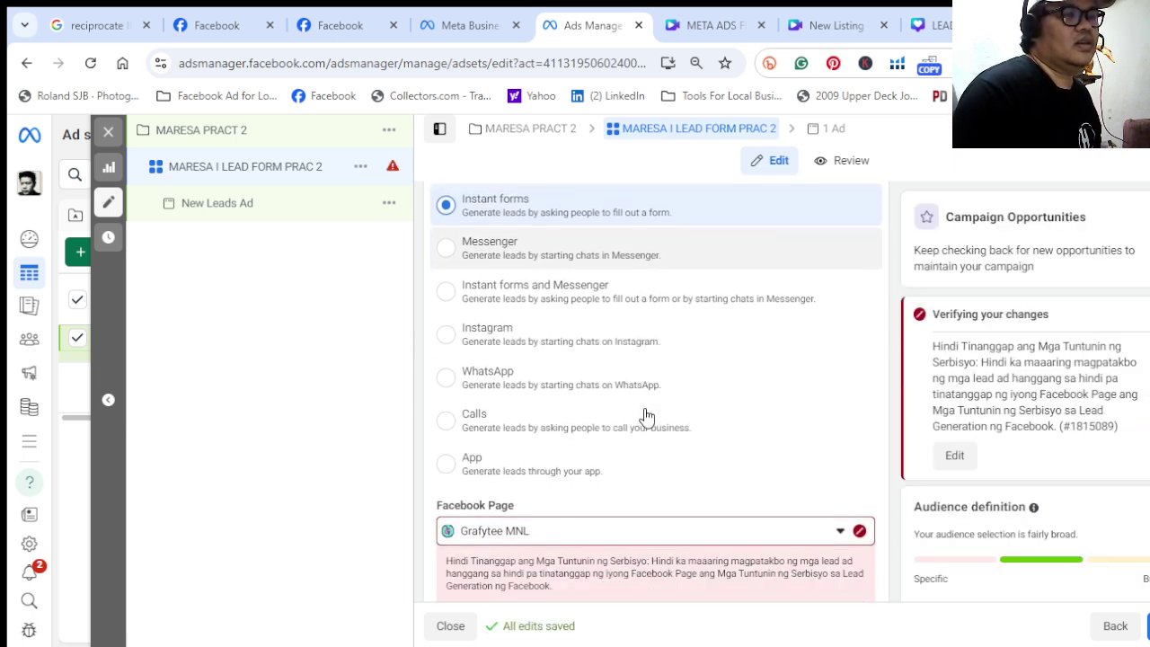
scroll(643, 416, down, 3)
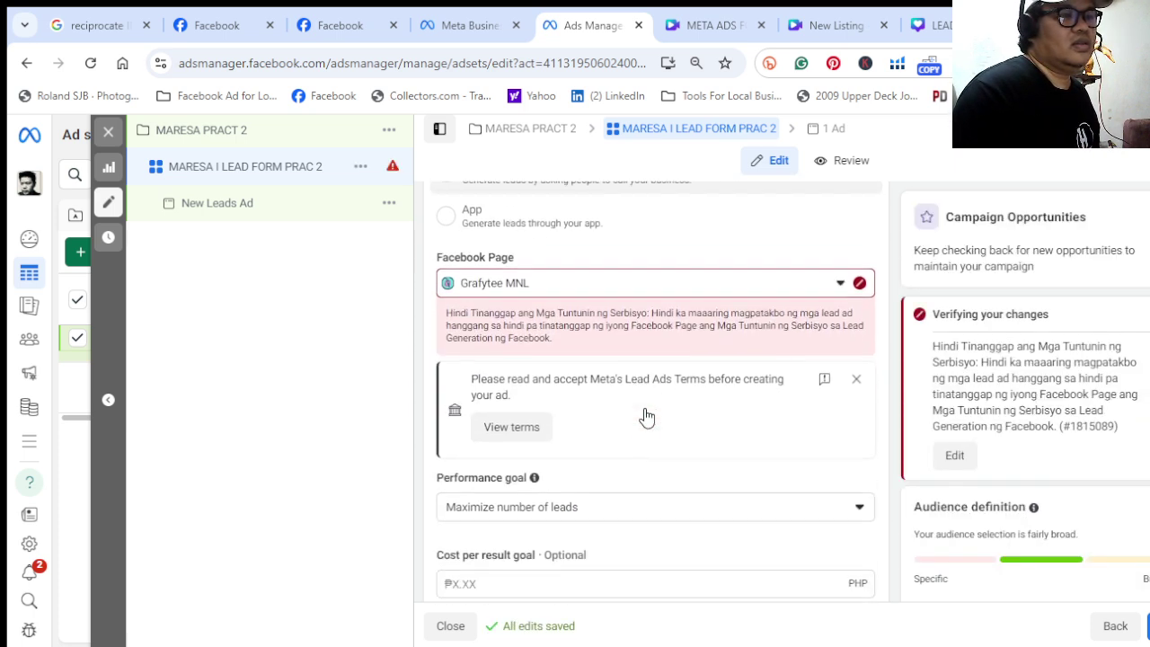
click(819, 269)
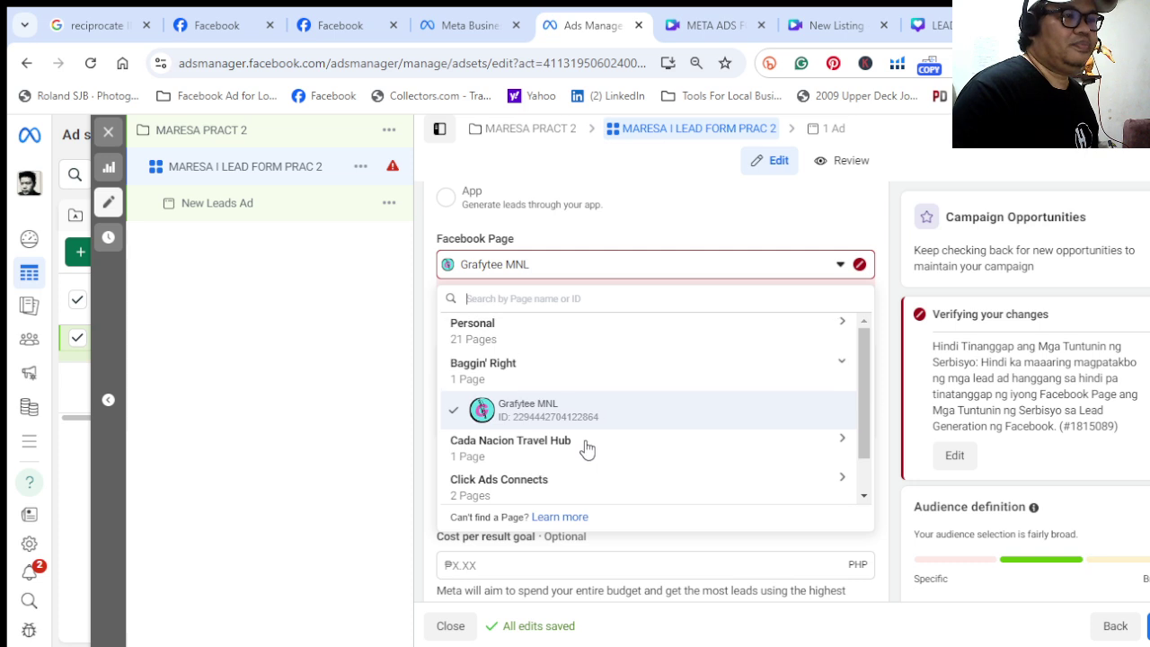
scroll(584, 449, down, 1)
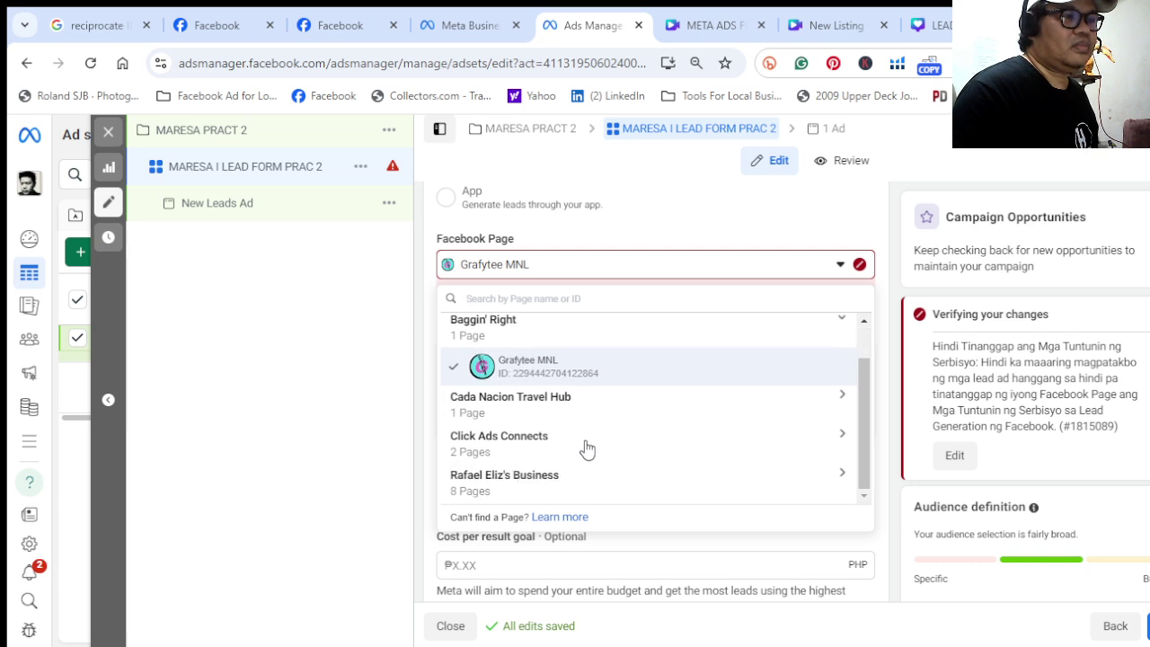
click(838, 438)
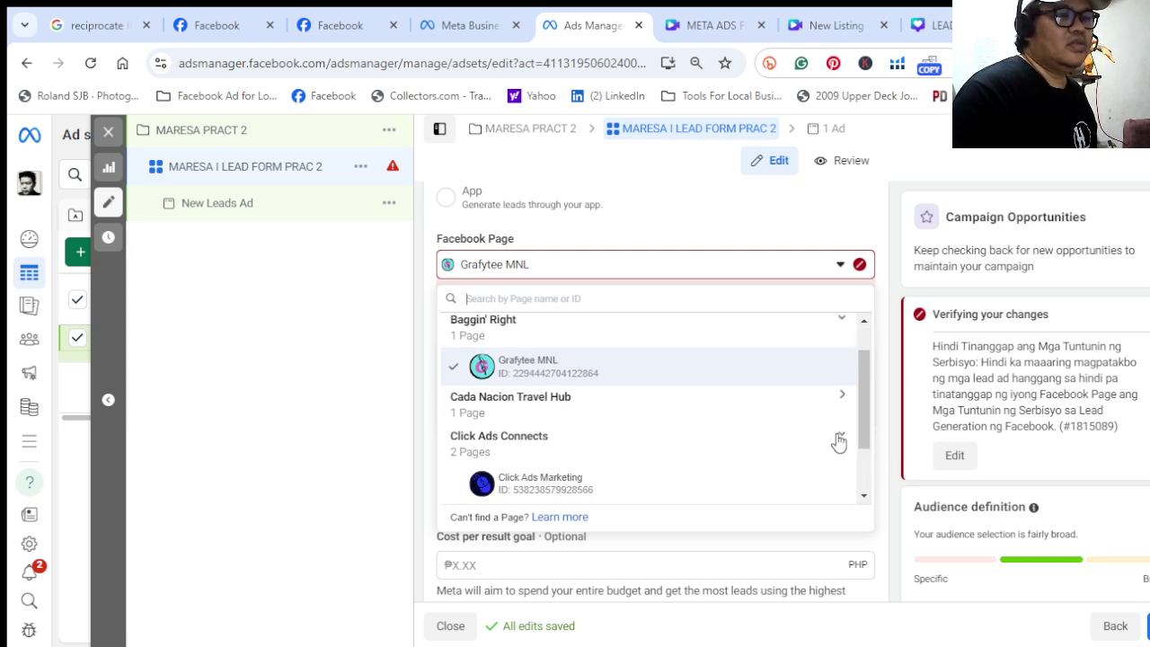
click(624, 486)
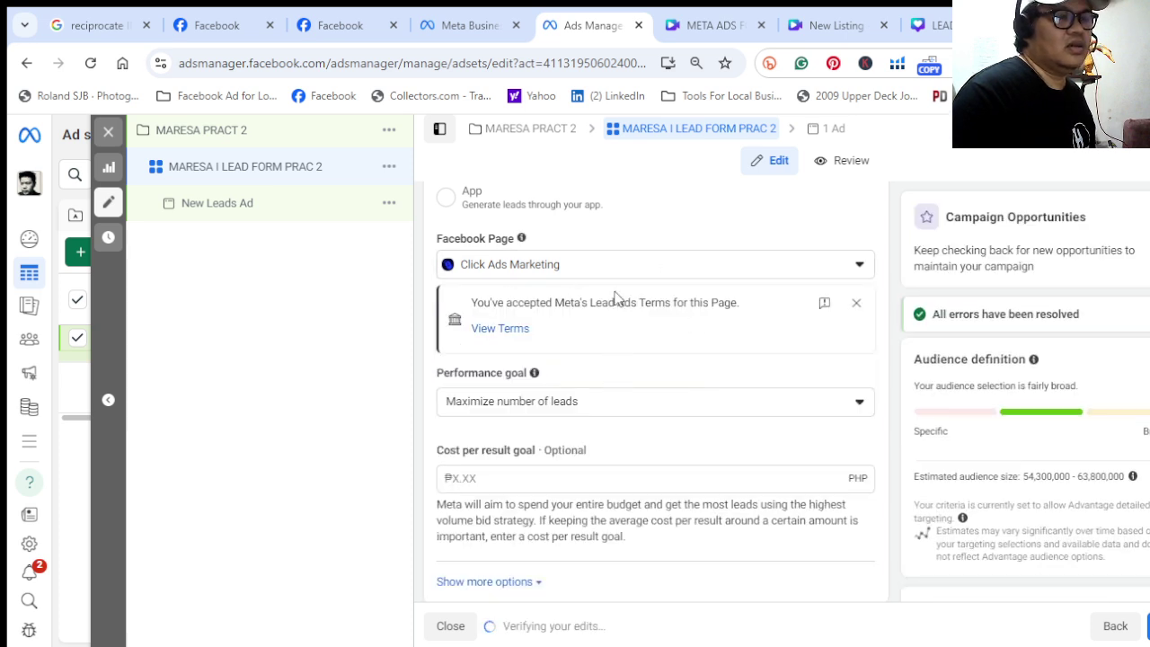
Check the available performance goals for the ad set, keeping Maximize number of leads selected
scroll(624, 368, down, 2)
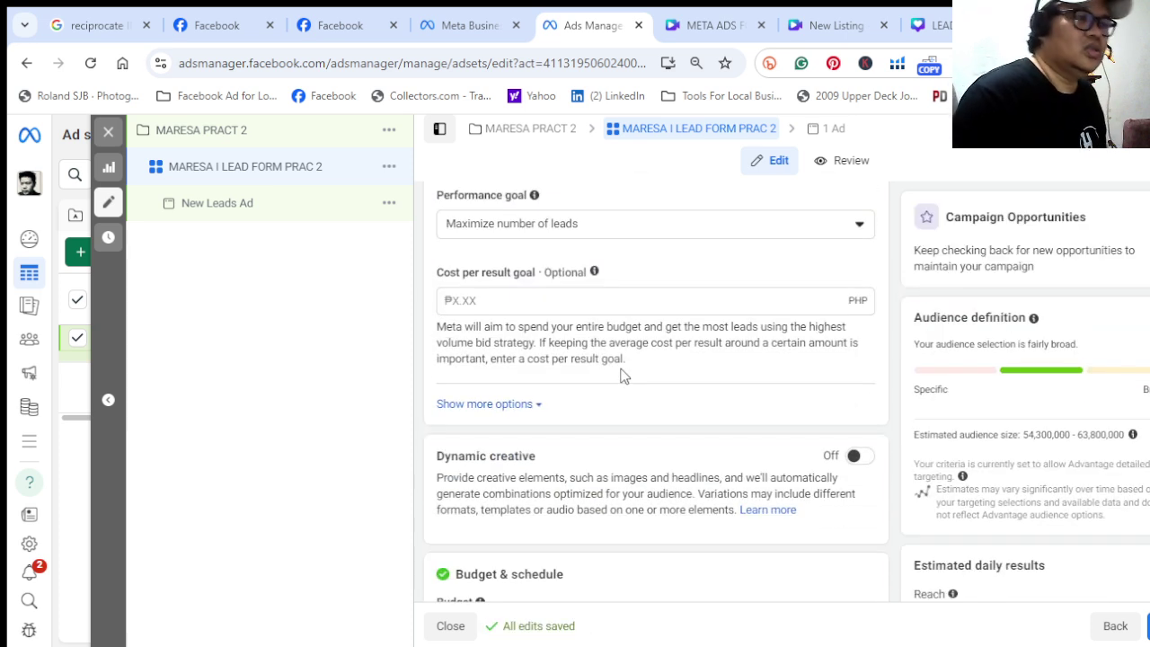
scroll(623, 374, up, 1)
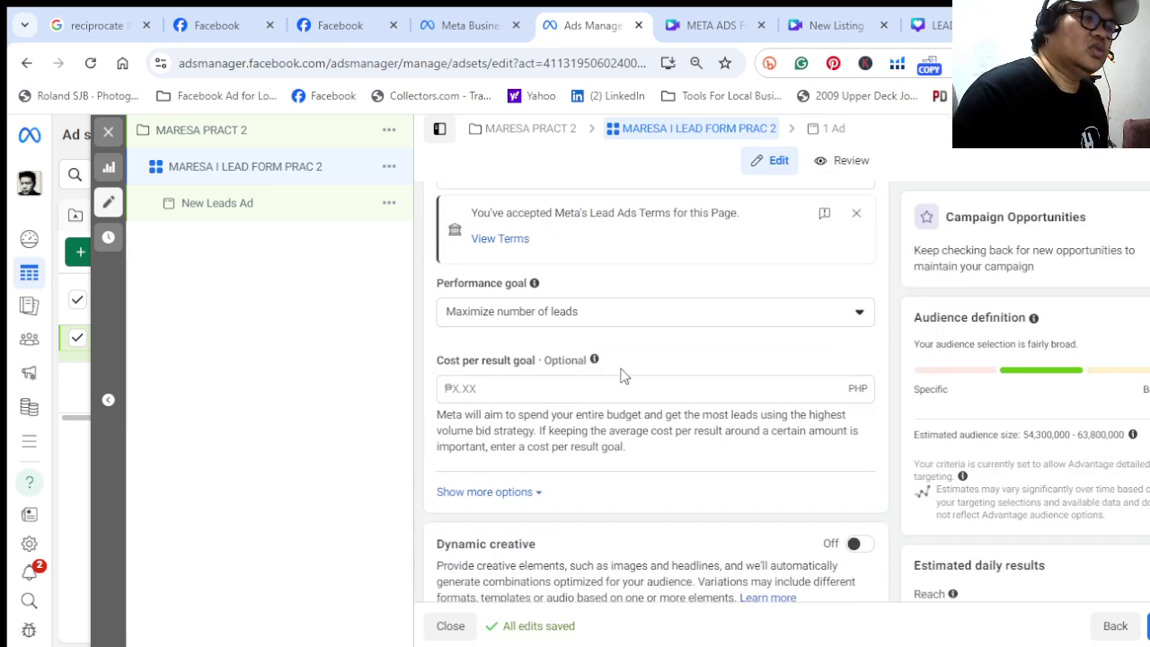
click(682, 321)
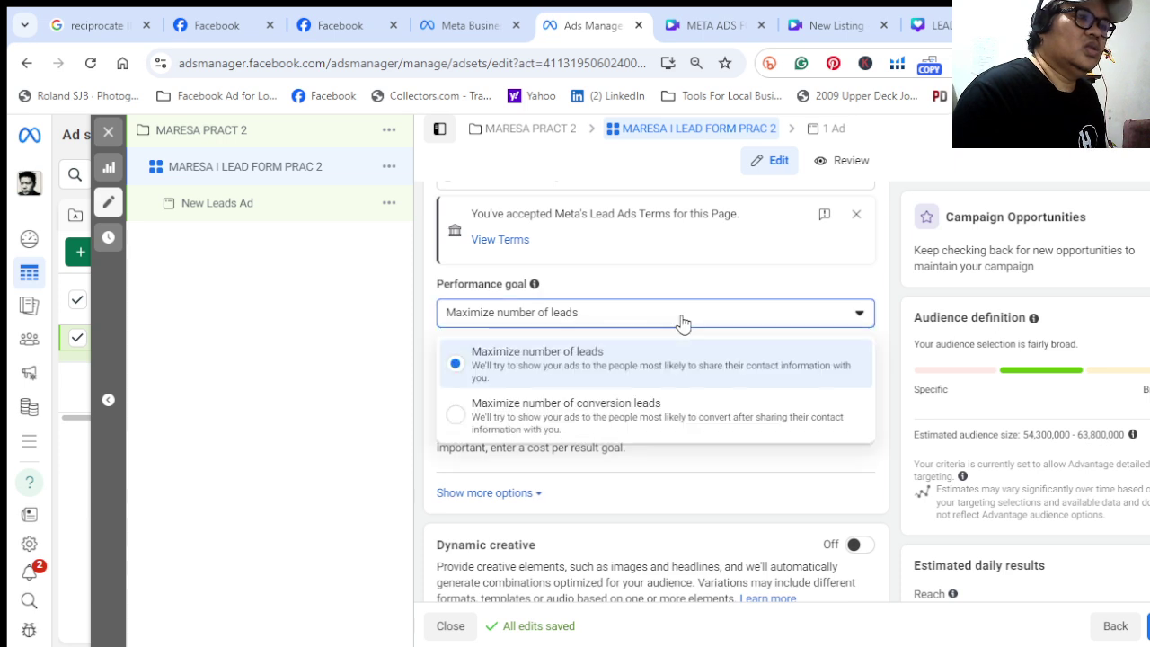
click(663, 275)
Set the ad set's daily budget to ₱250.00
scroll(656, 401, down, 1)
scroll(655, 402, down, 5)
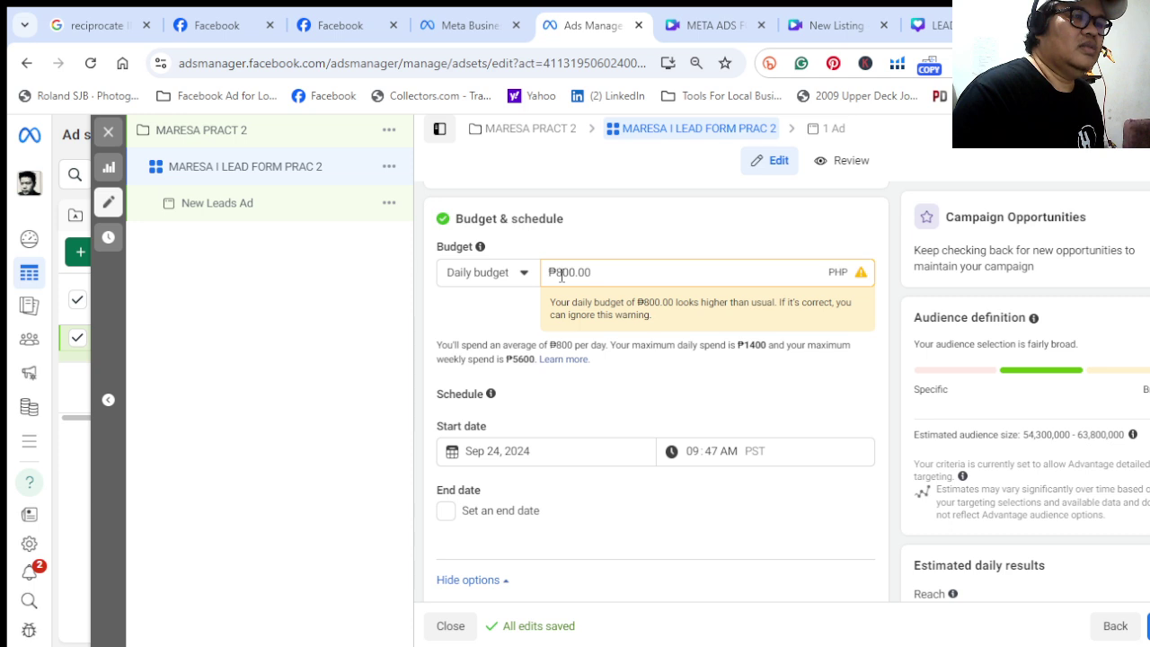
click(561, 273)
key(Delete)
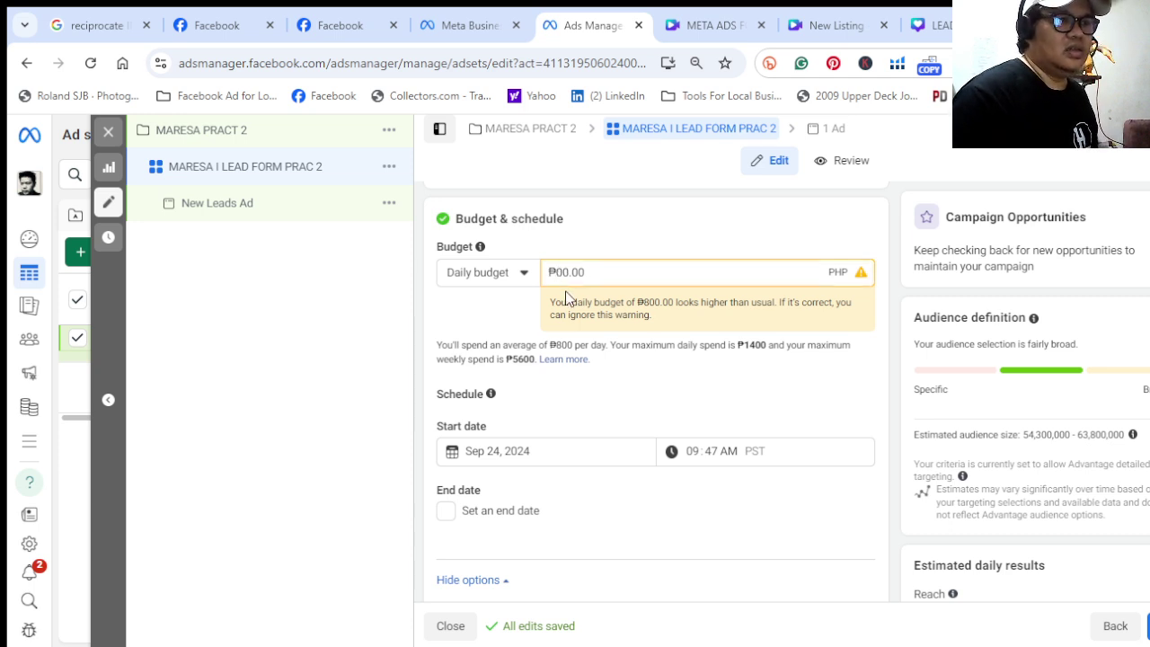
text(25)
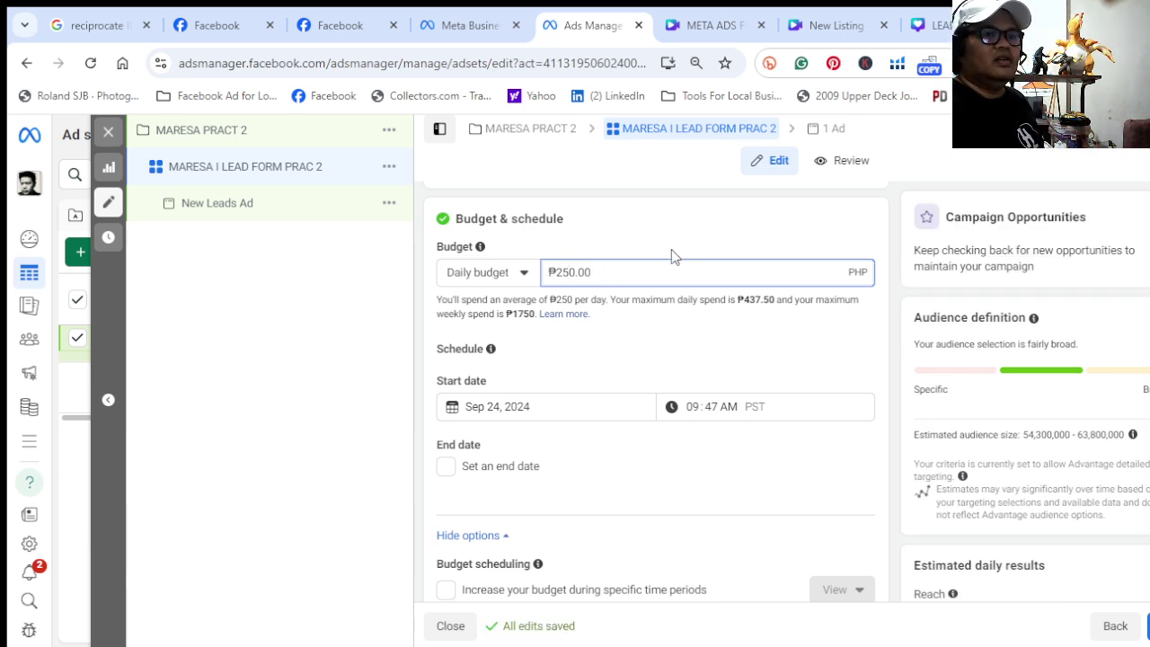
click(628, 363)
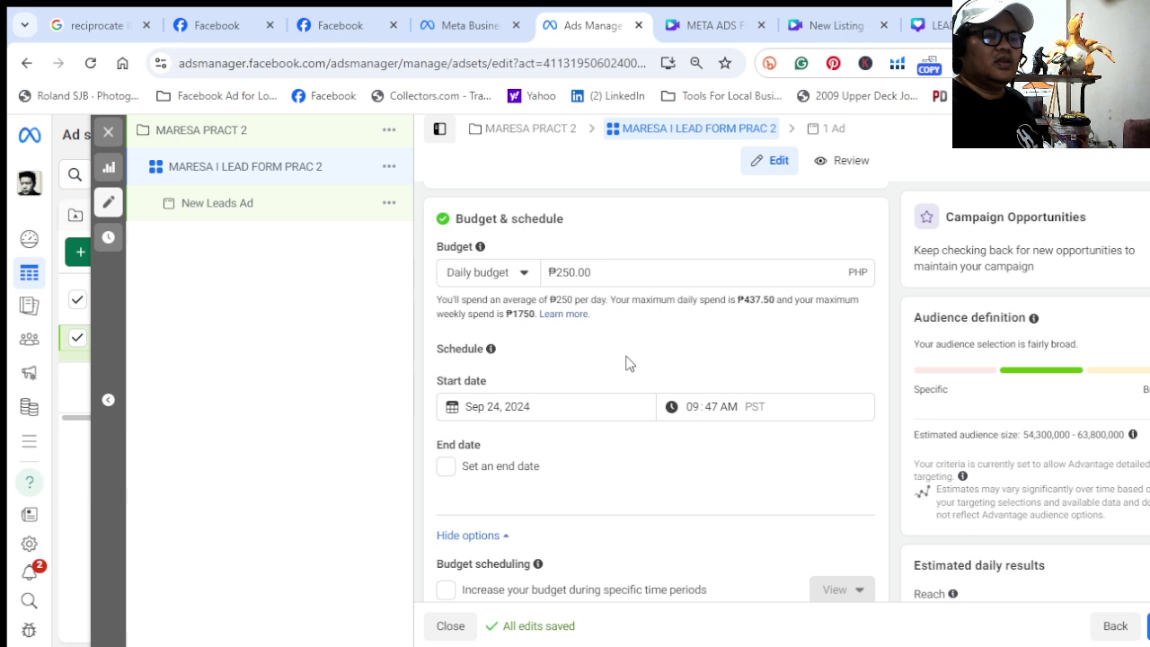
Schedule the ad set to start on Sep 25, 2024 at 12:00 AM
scroll(628, 363, down, 1)
scroll(629, 363, up, 1)
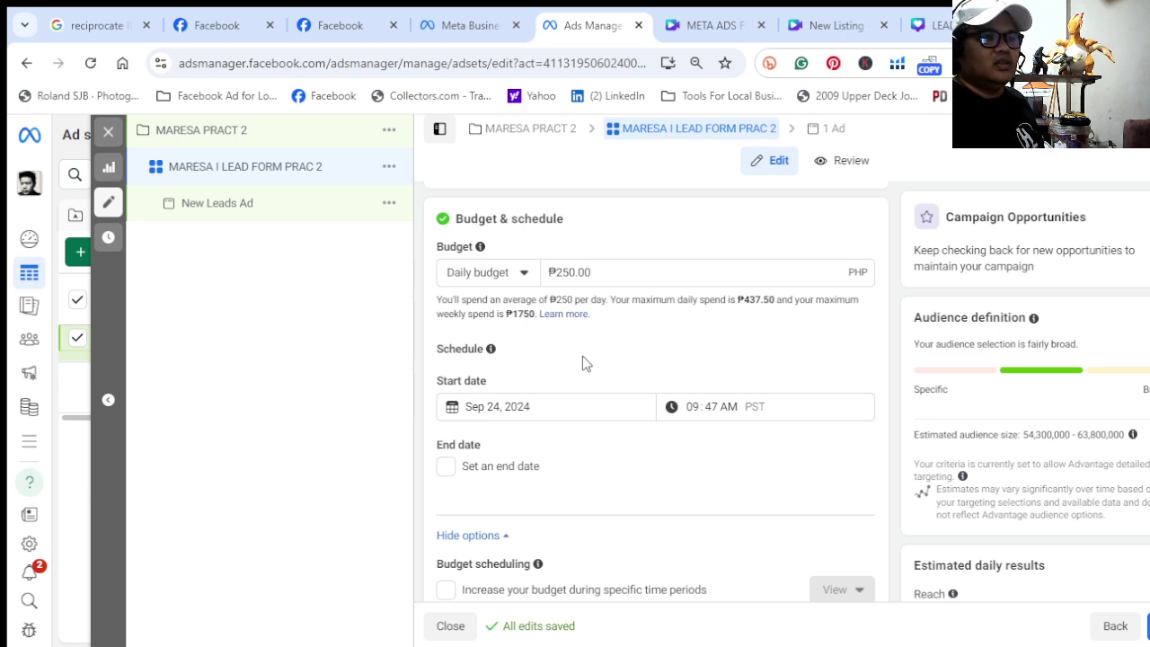
click(542, 407)
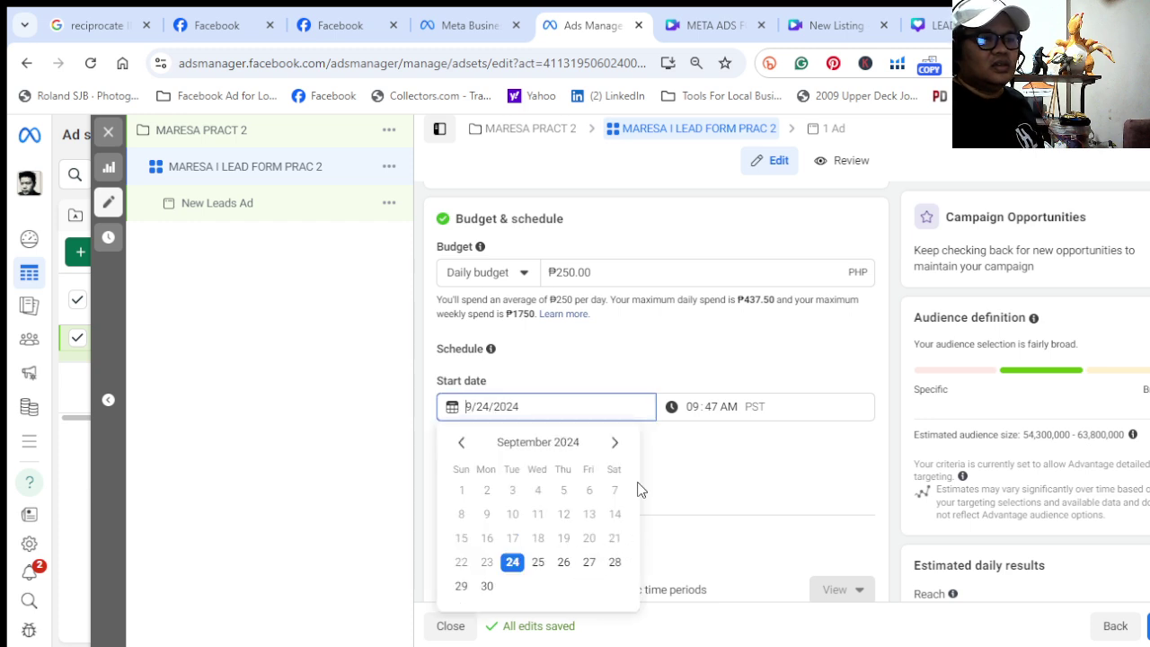
click(538, 562)
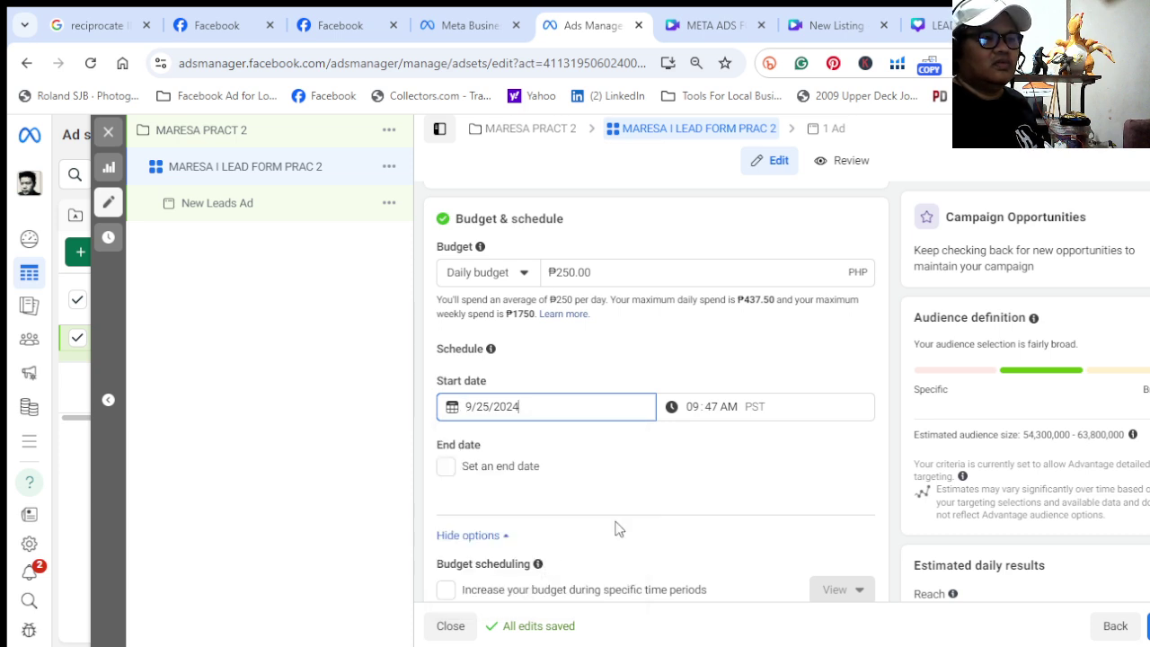
click(698, 407)
text(12)
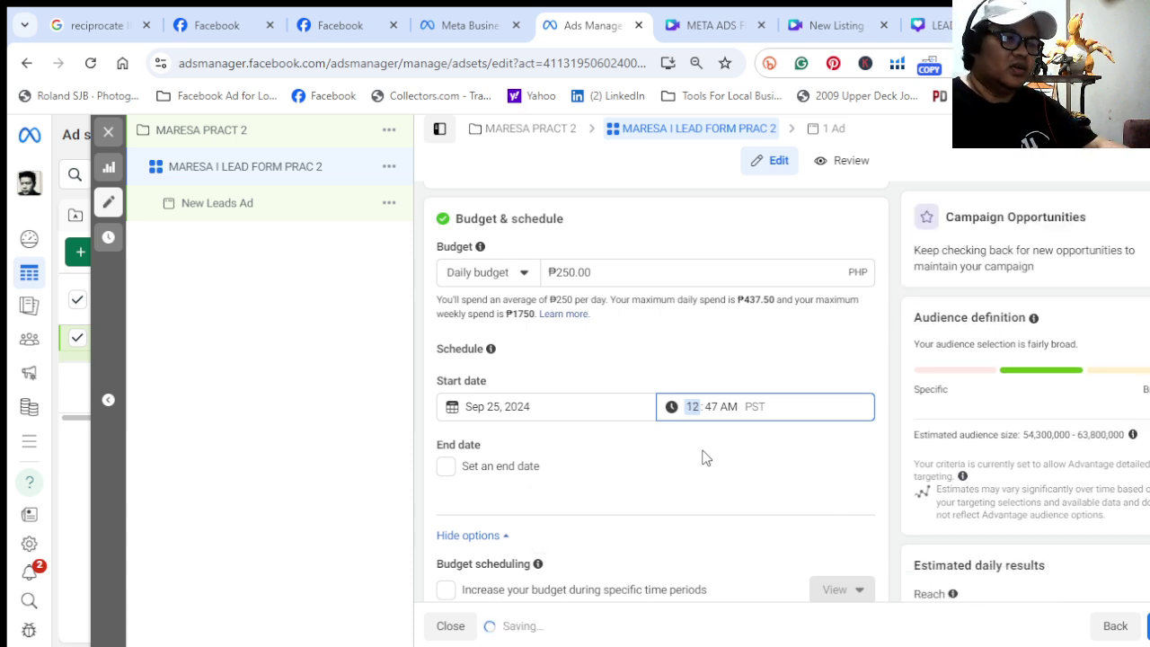
click(710, 406)
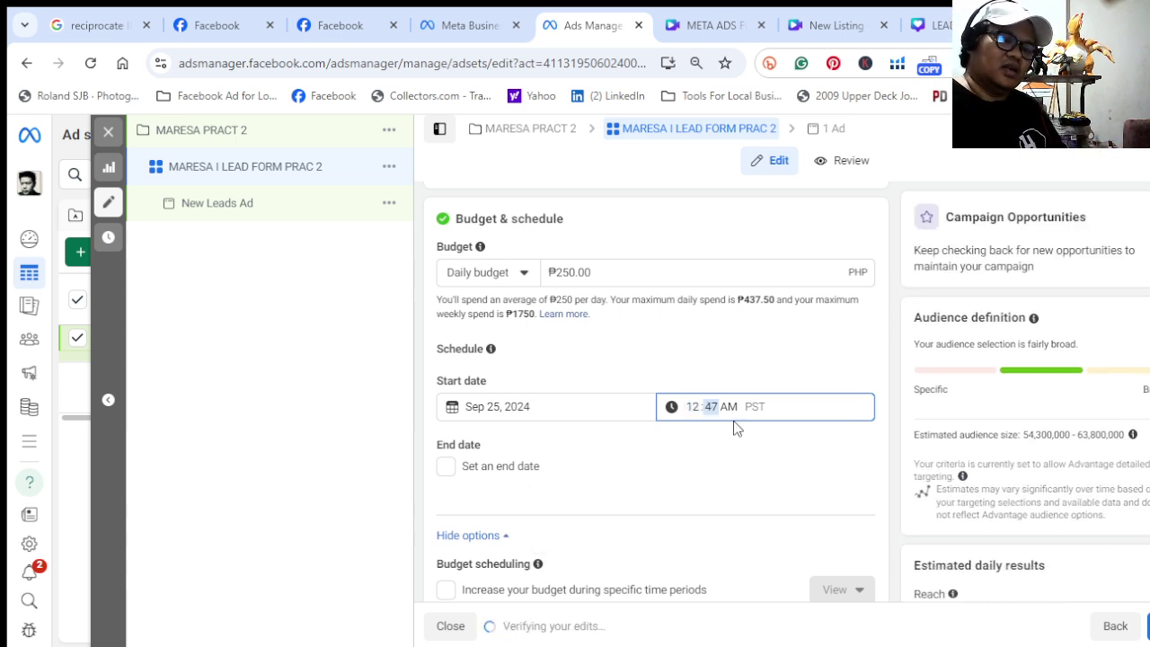
text(00)
click(814, 257)
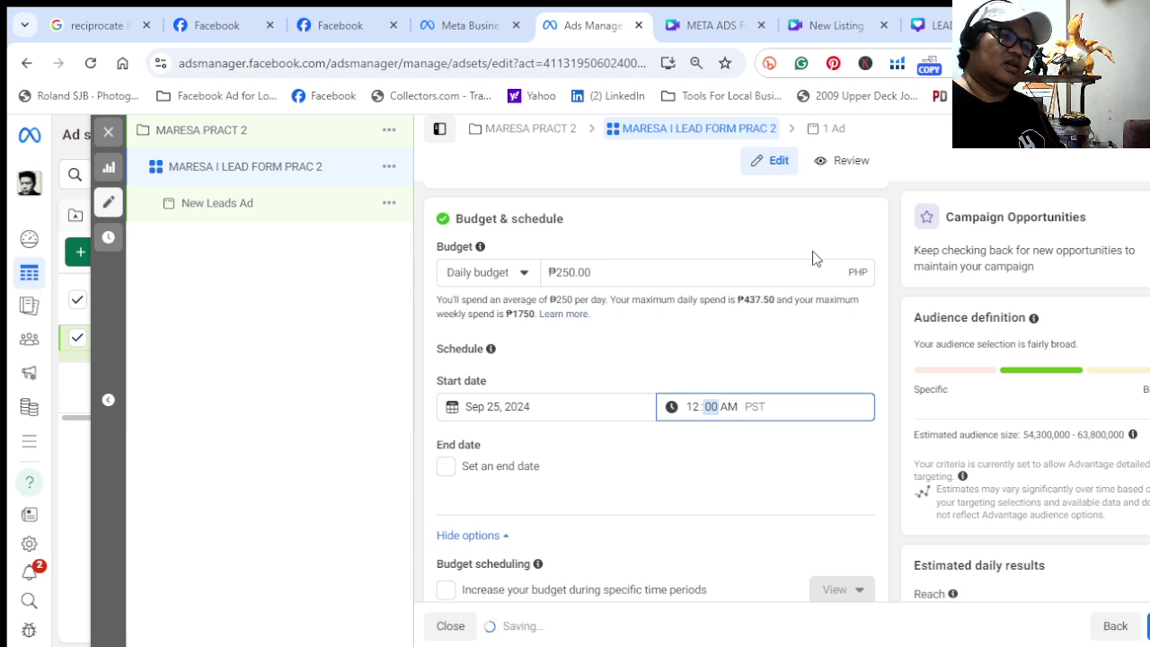
Enable an end date for the ad set and set it to Oct 2, 2024
click(445, 469)
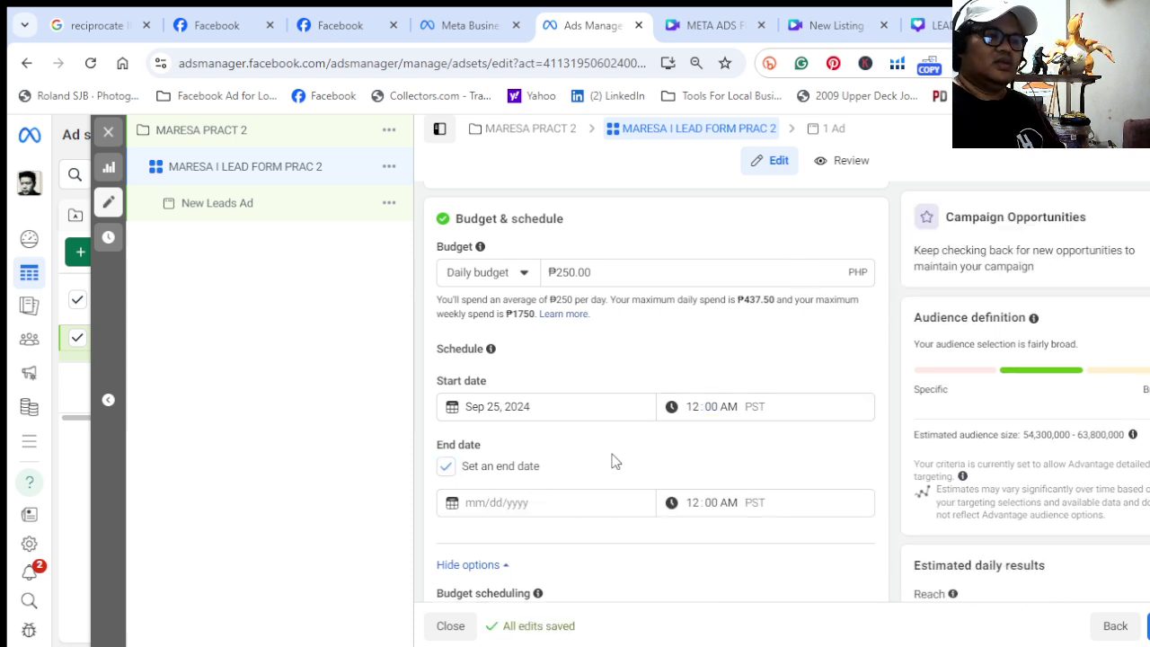
click(516, 502)
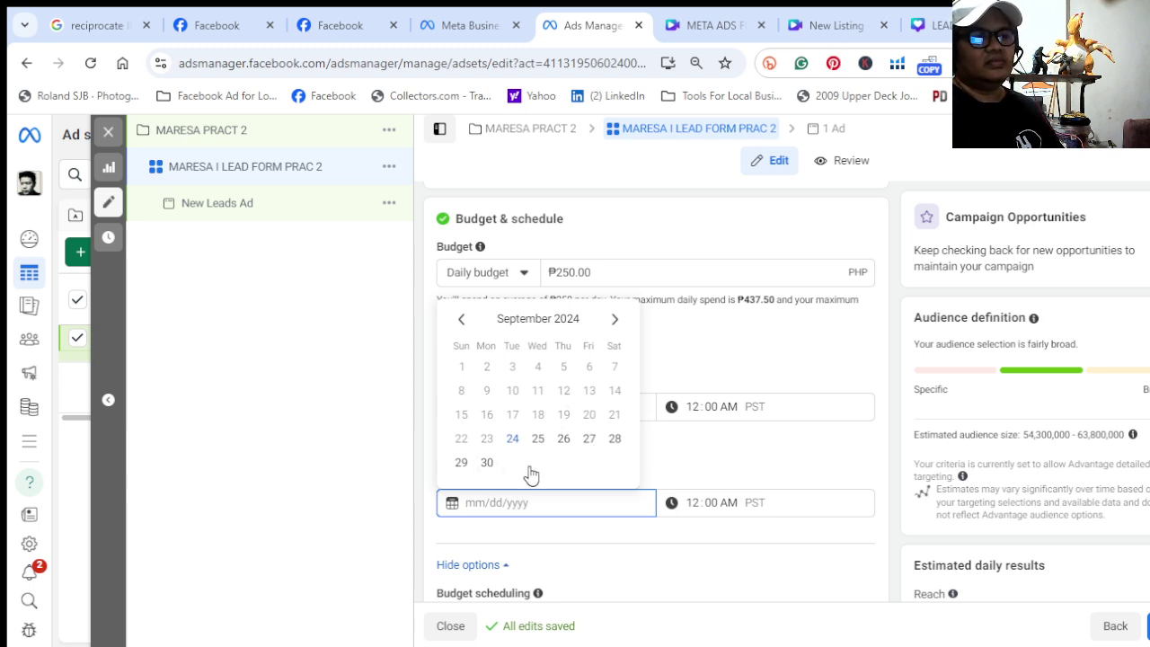
click(614, 319)
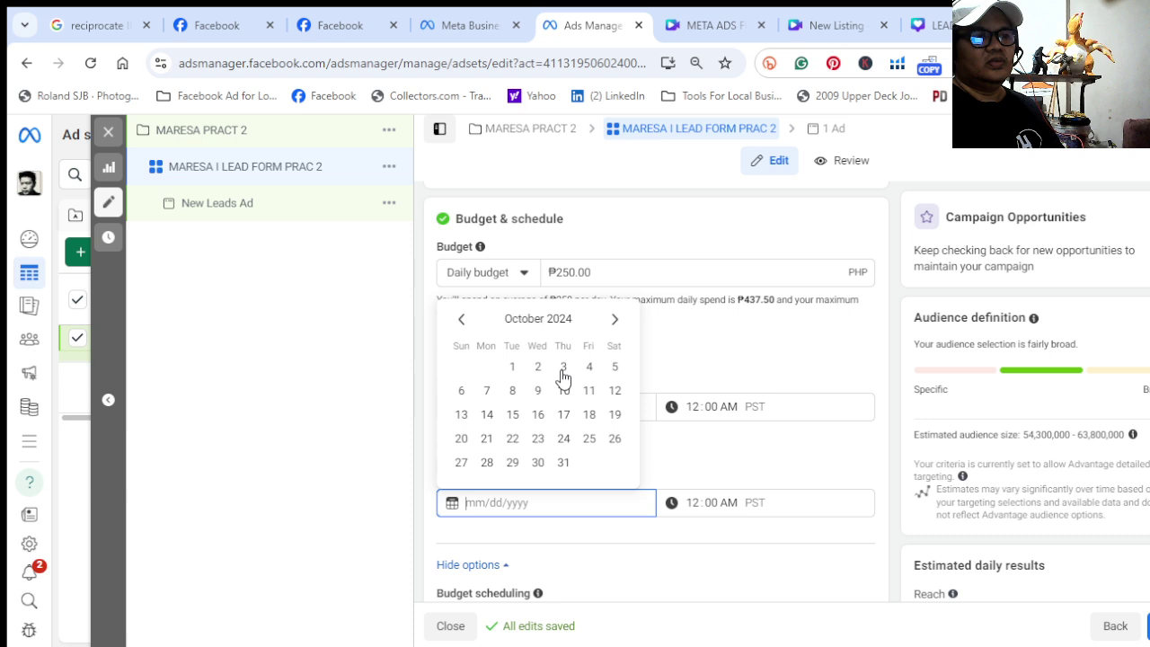
click(563, 464)
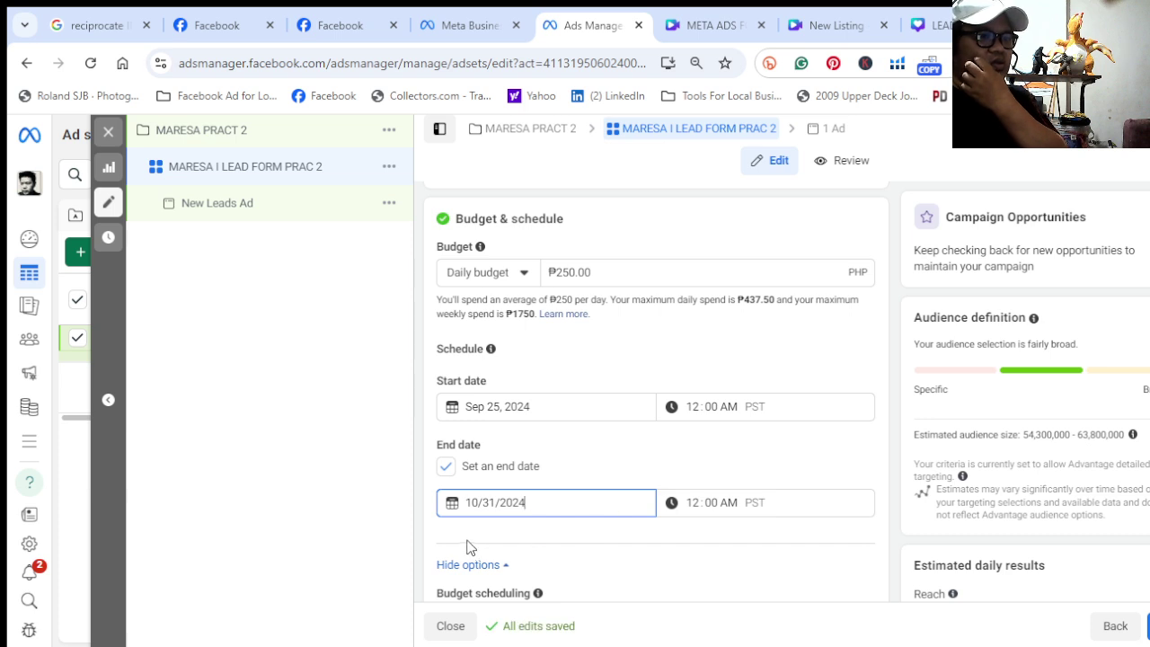
click(479, 504)
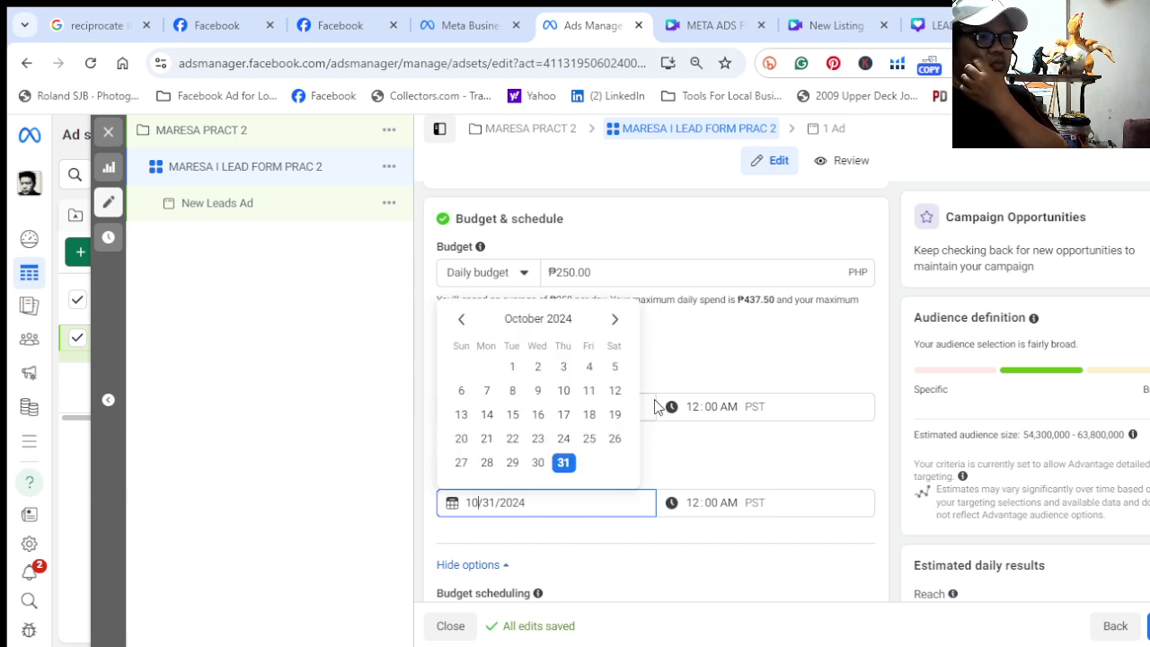
click(618, 331)
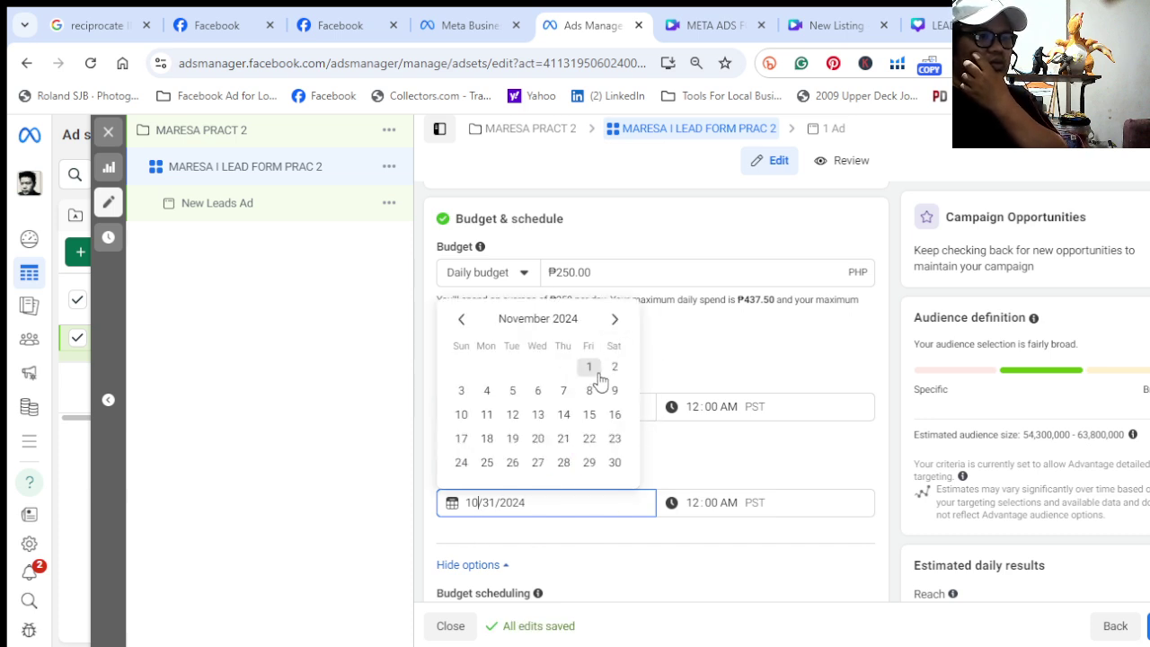
click(461, 334)
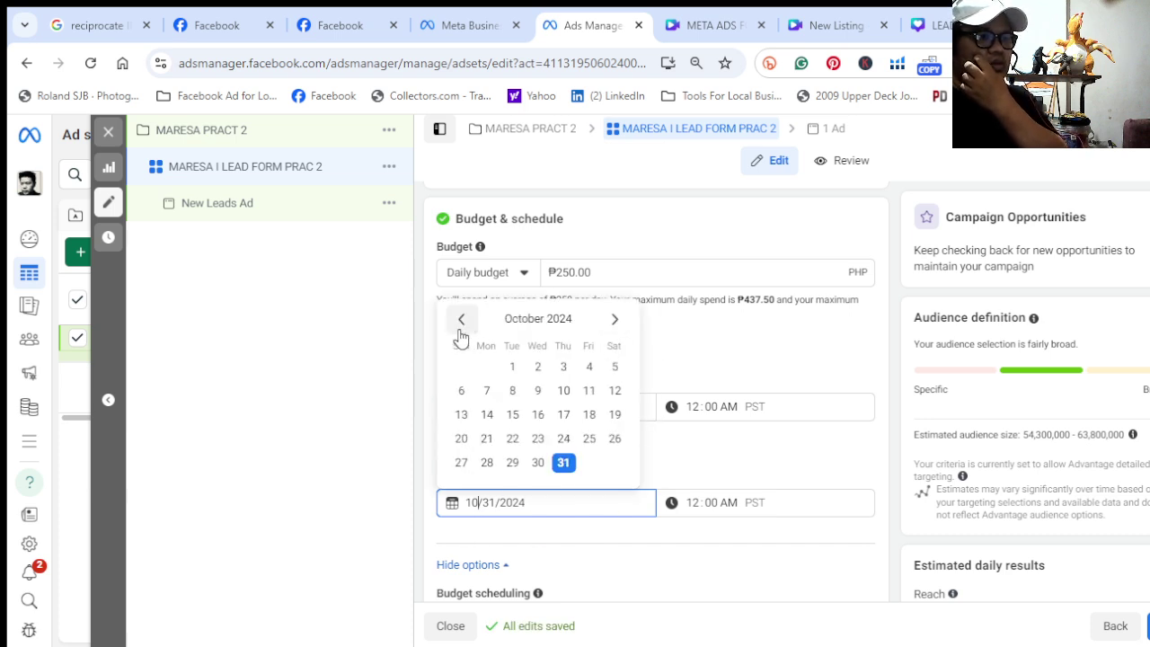
click(536, 367)
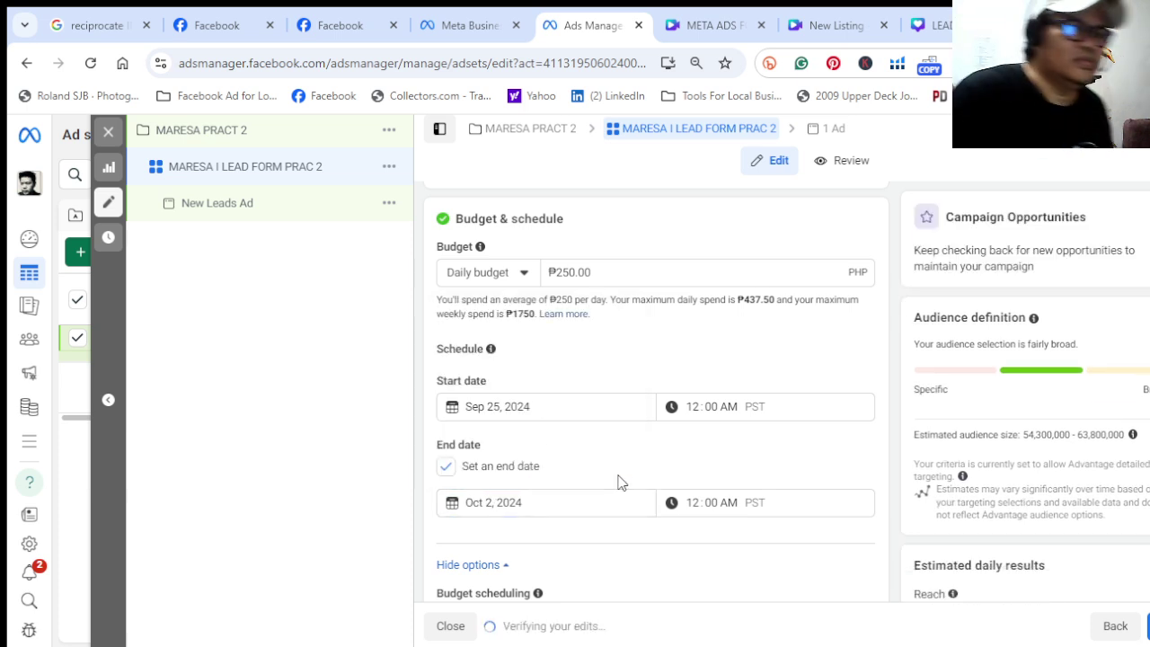
Set the end time on the ad set's end date to 10:00 PM
scroll(620, 479, down, 2)
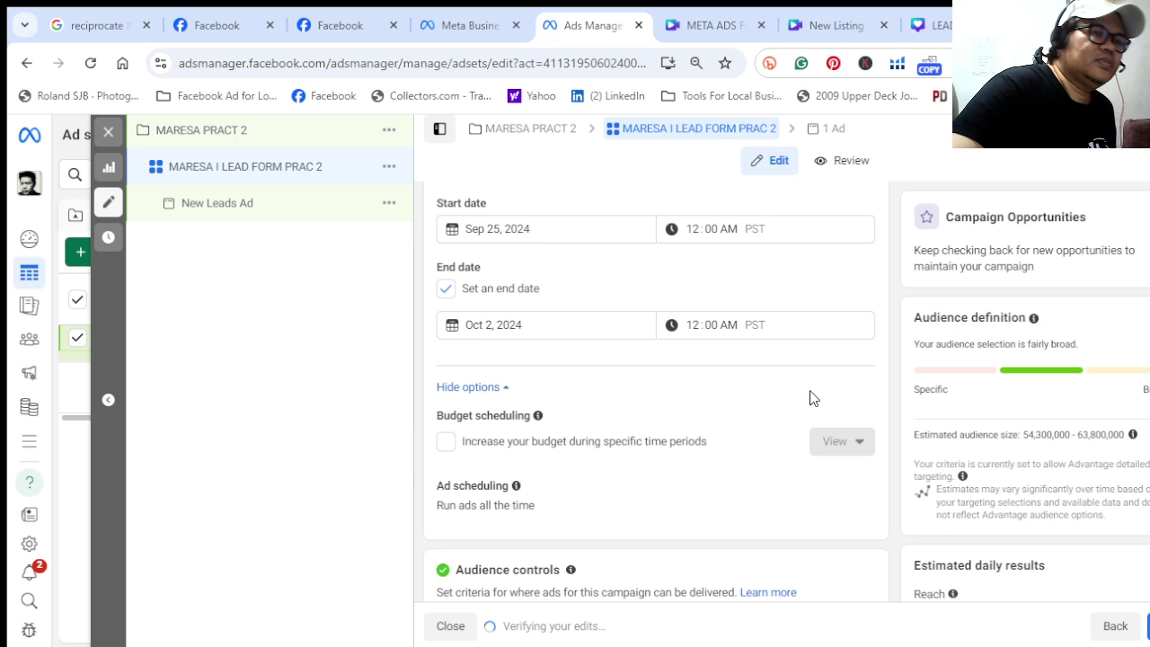
click(728, 327)
key(Left)
key(Left)
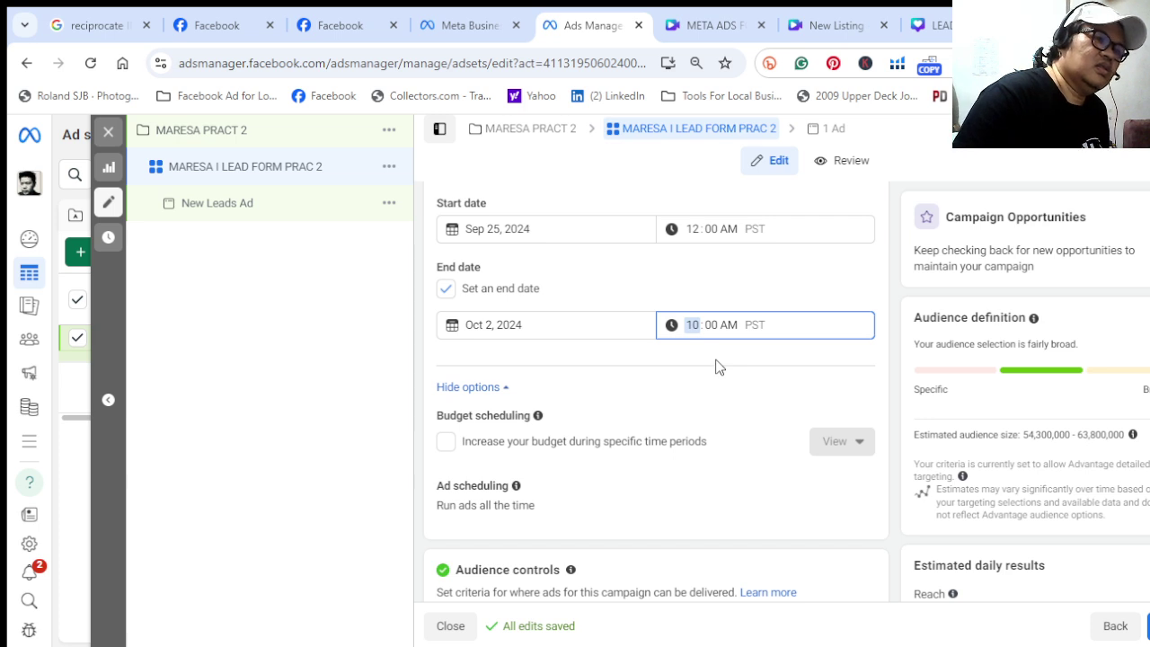
click(735, 327)
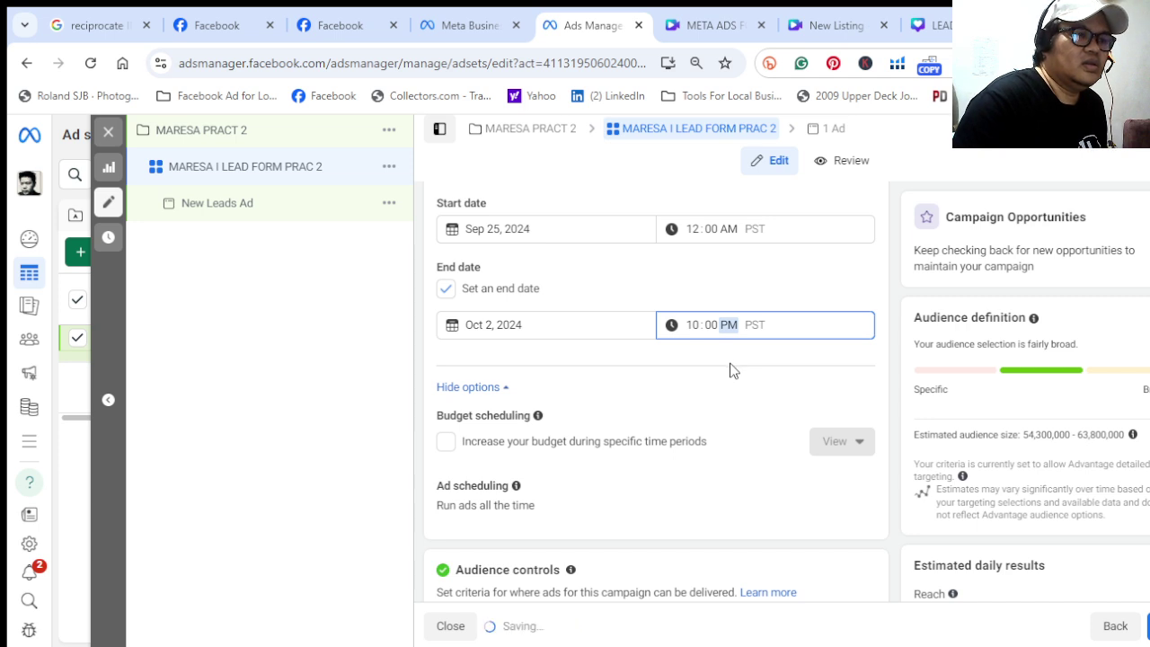
Replace Philippines with the state of Metro Manila, Philippines as the audience's included location
scroll(558, 439, down, 2)
scroll(559, 438, down, 1)
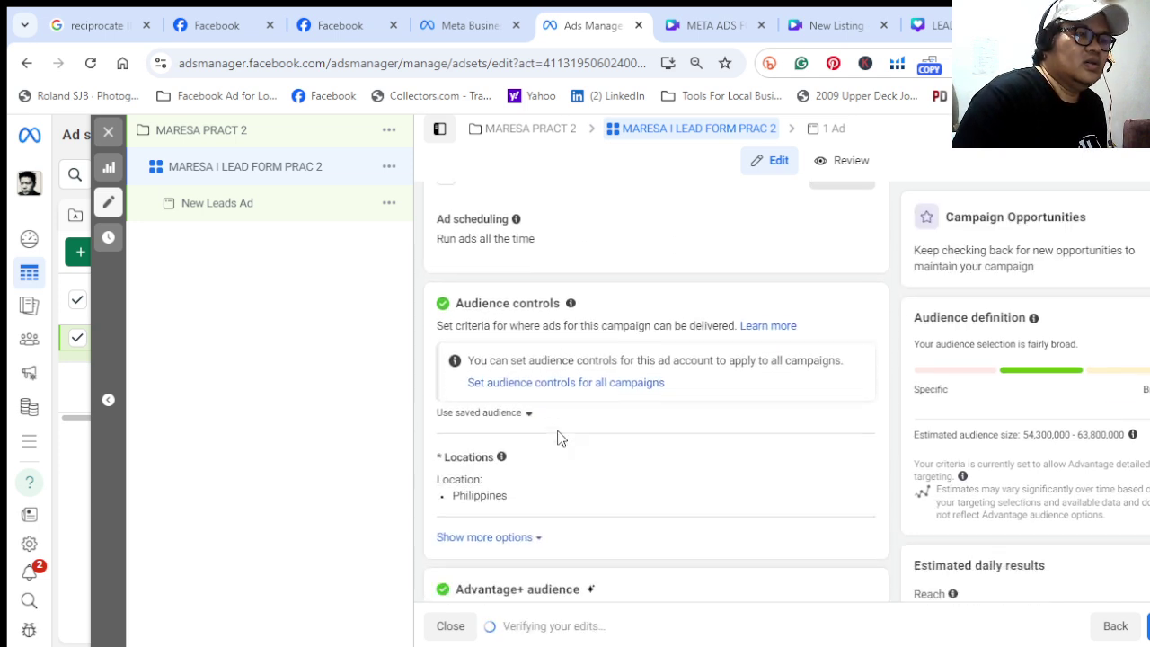
scroll(578, 393, down, 1)
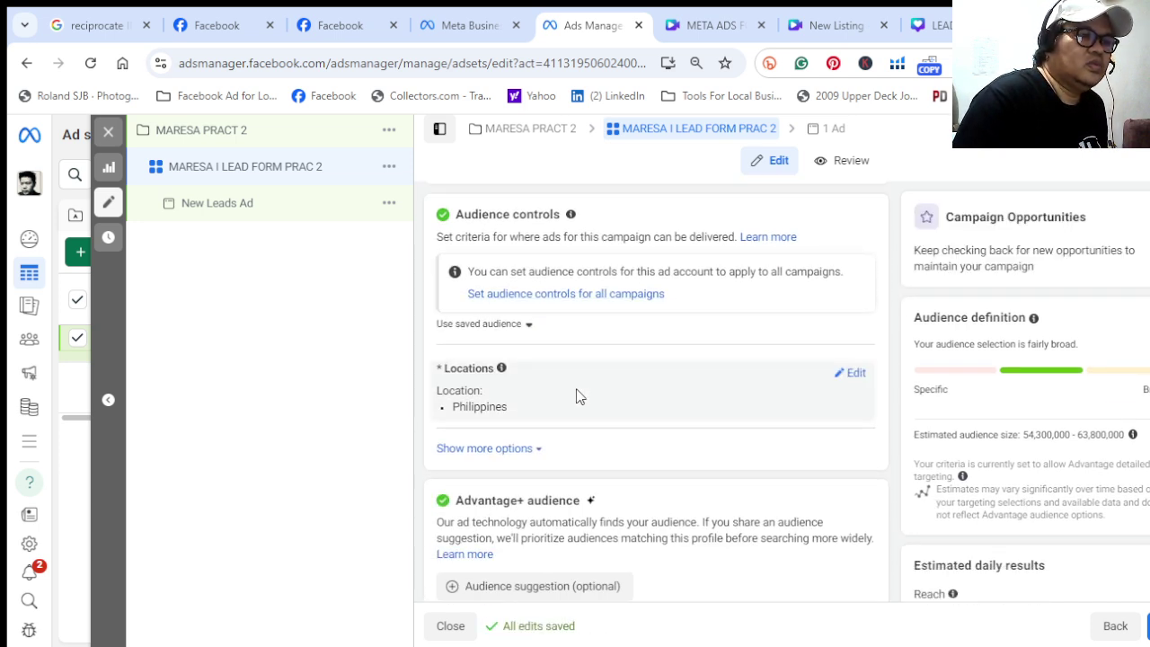
mouse_move(706, 411)
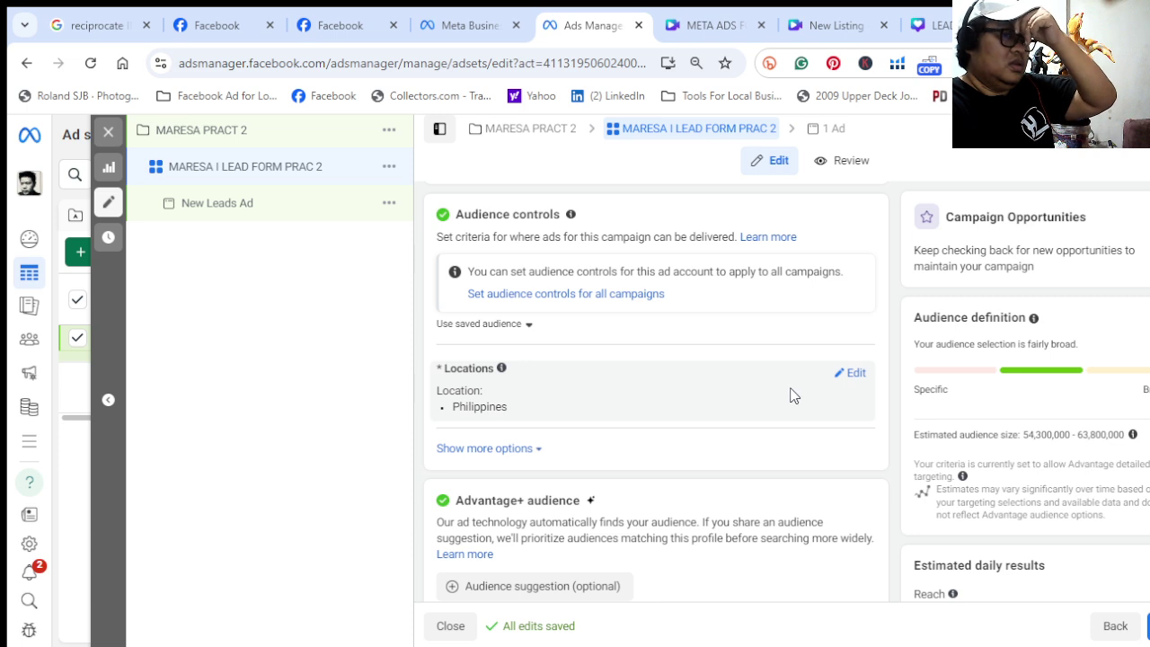
click(853, 374)
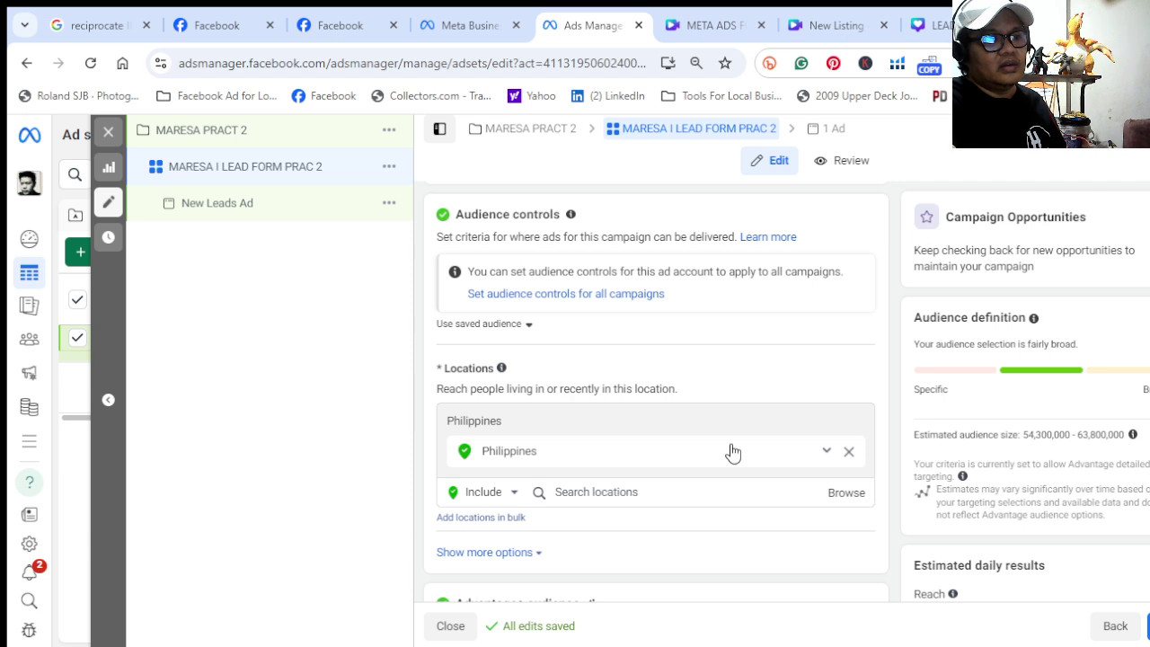
scroll(732, 452, down, 1)
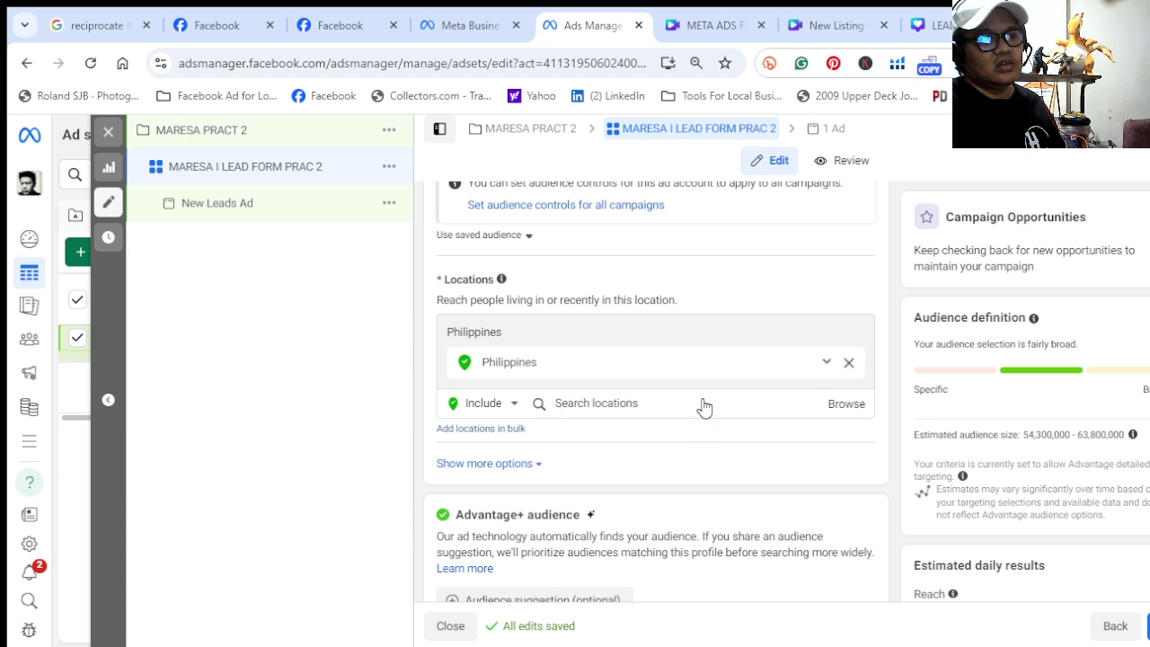
click(639, 372)
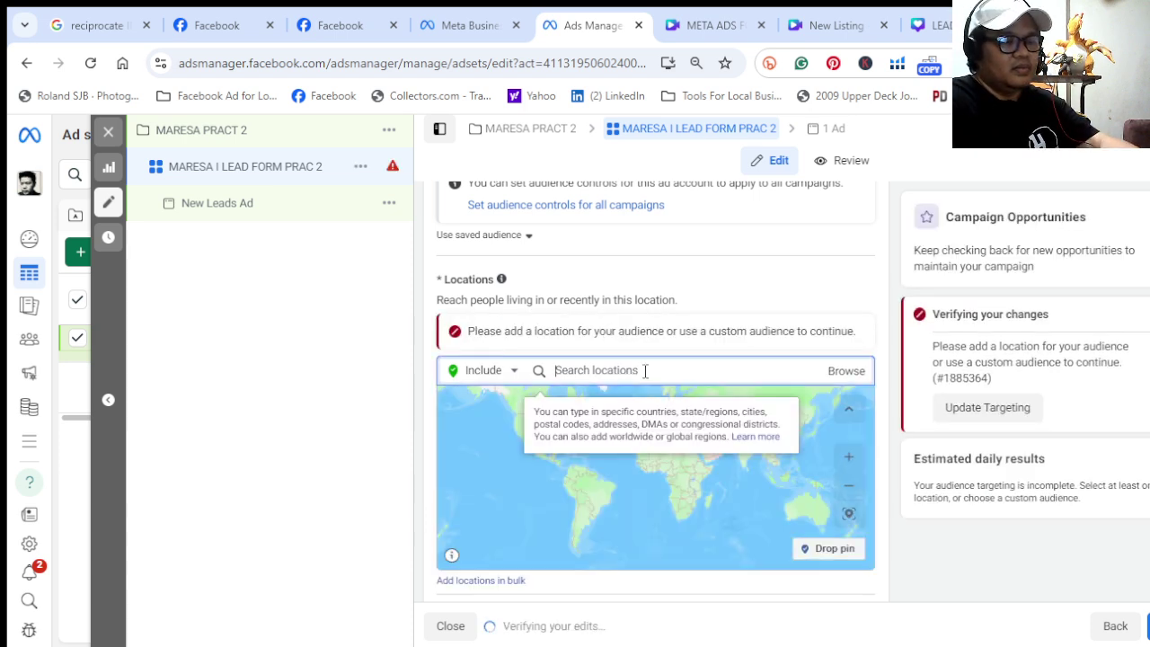
text(METRO MANILA)
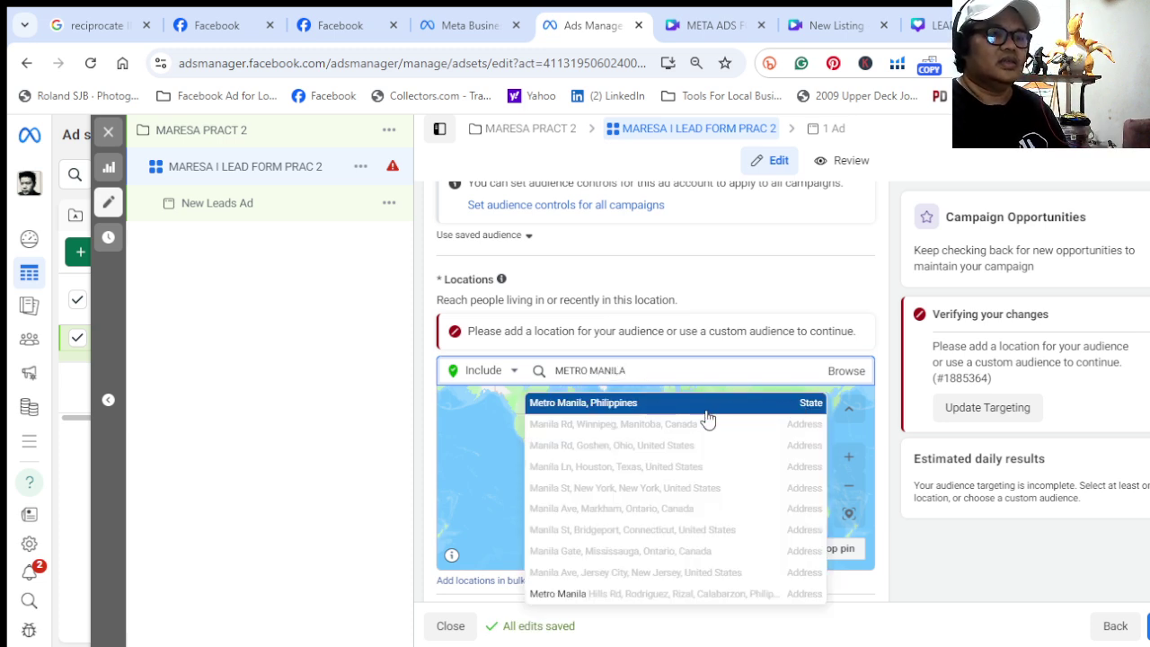
click(706, 413)
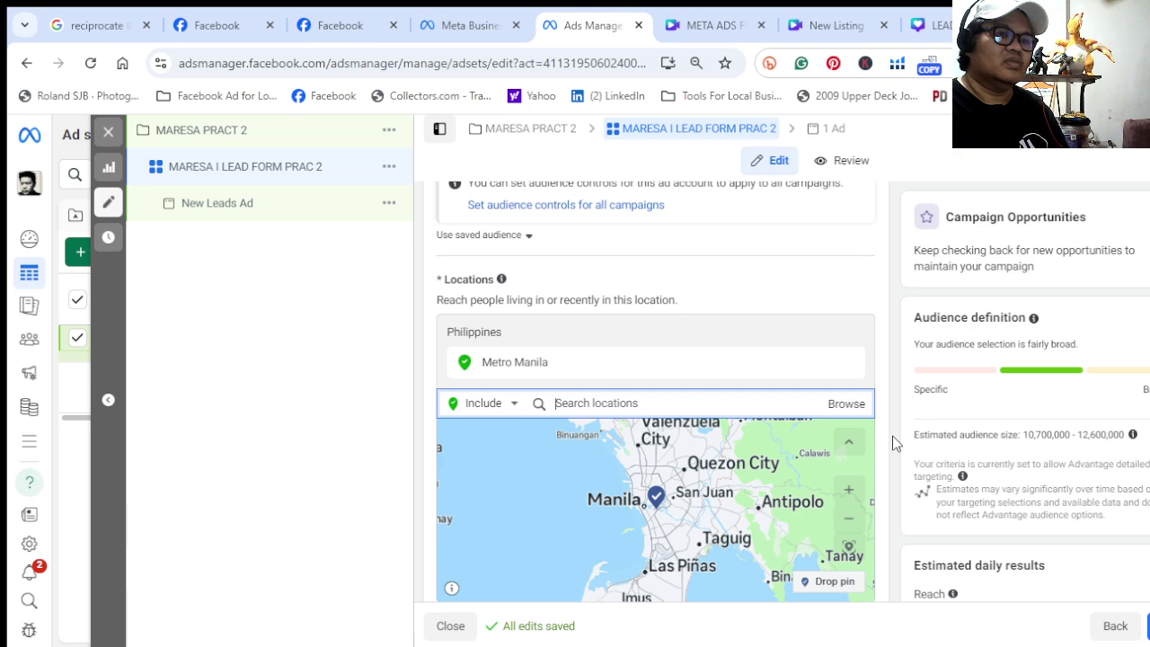
Review the option for reaching people interested in the selected regions and the Advantage+ audience settings
scroll(892, 442, down, 5)
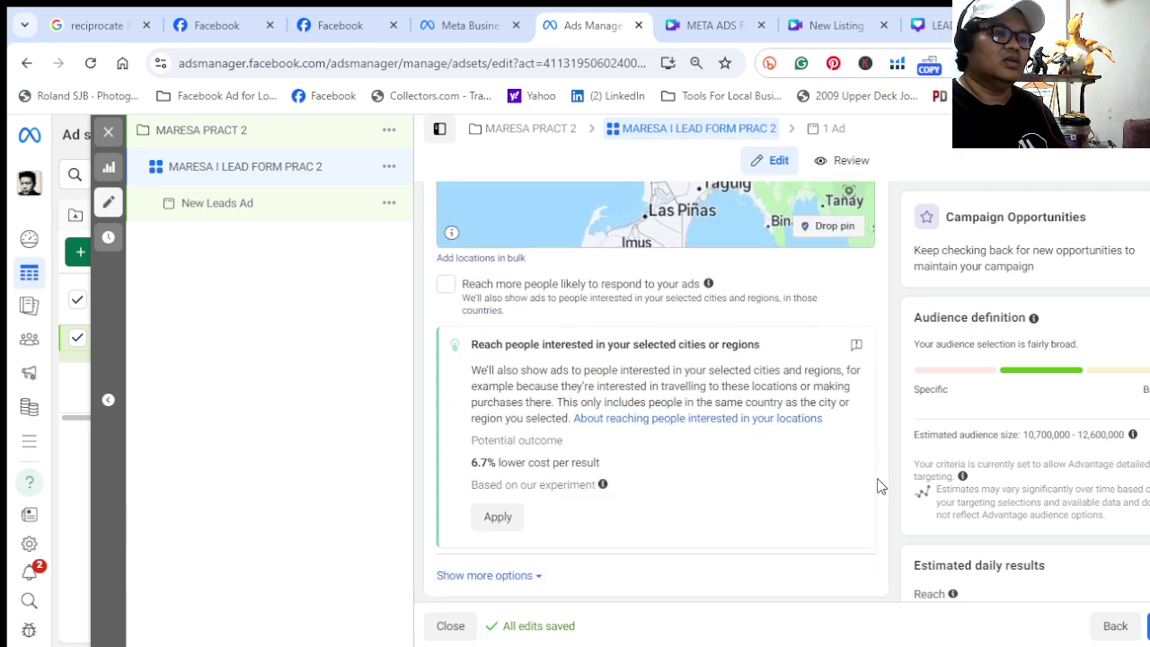
scroll(880, 486, down, 3)
scroll(880, 486, up, 3)
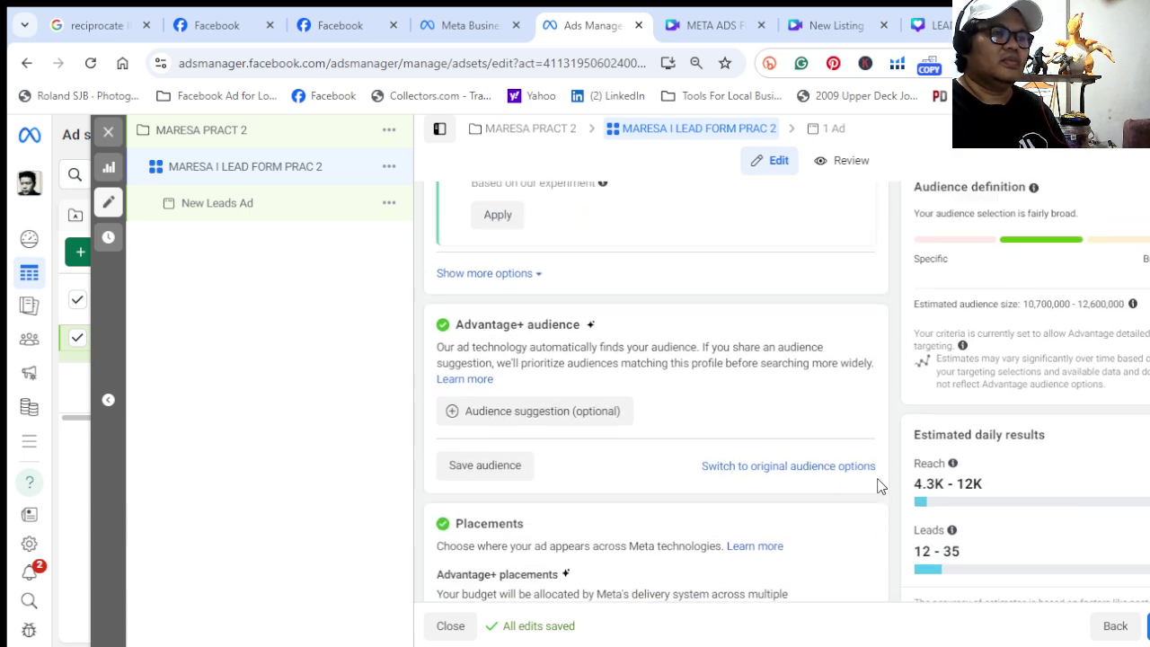
scroll(880, 486, down, 1)
scroll(877, 483, up, 2)
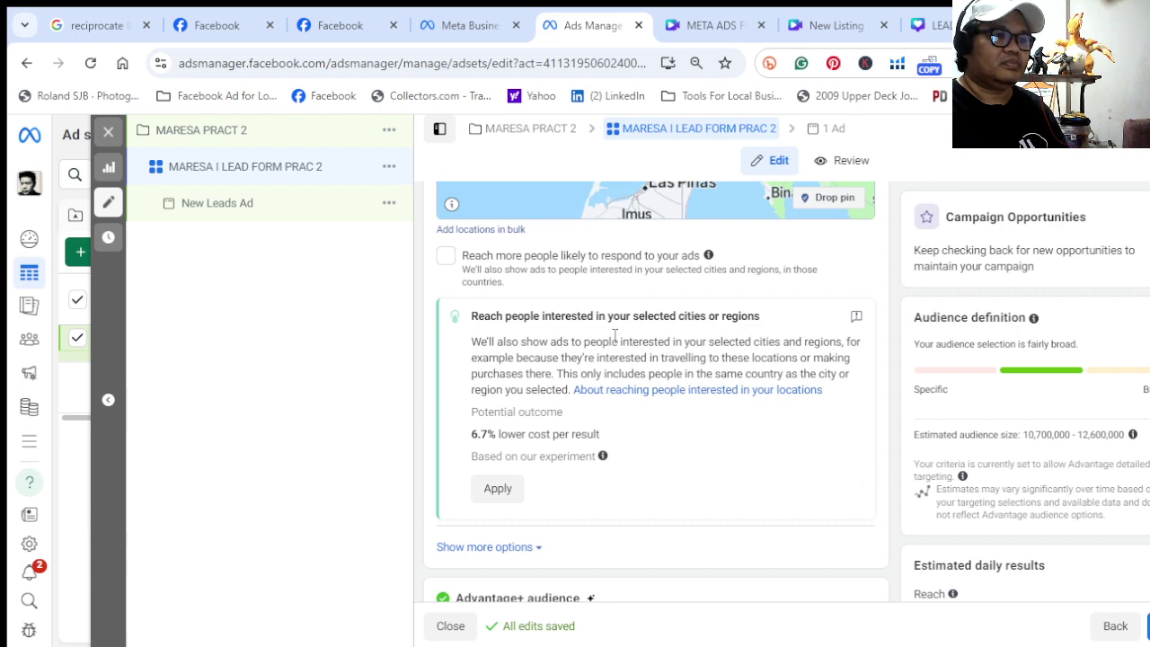
Review the ad set's location targeting, Advantage+ audience and Advantage+ placements settings
scroll(505, 544, down, 2)
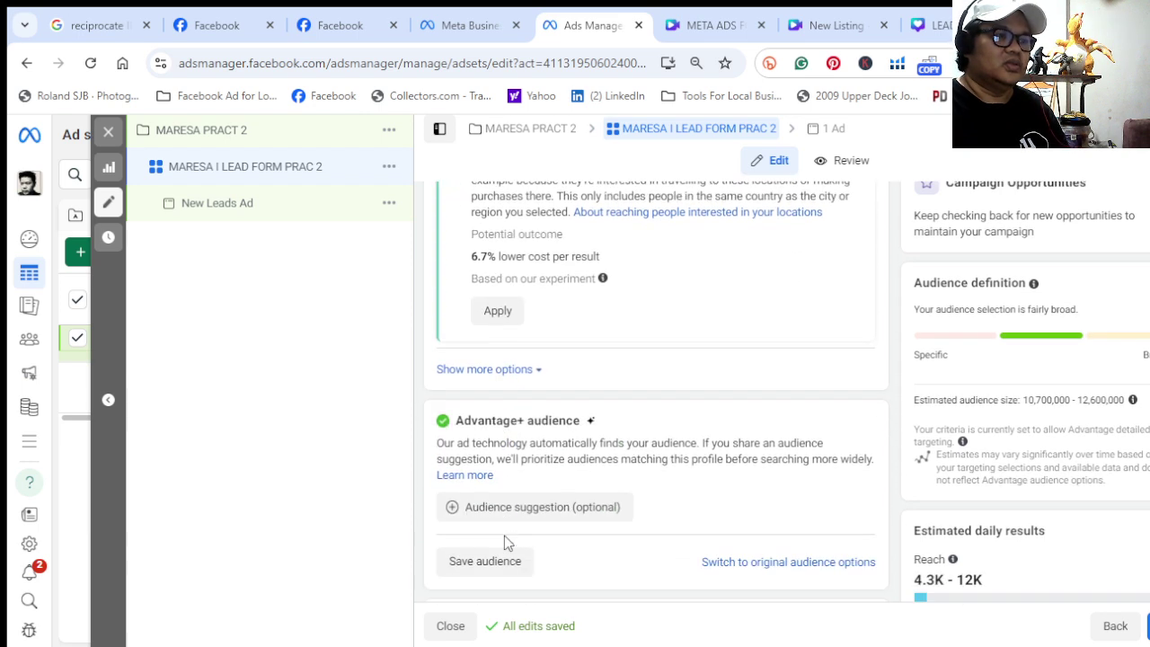
scroll(505, 541, up, 1)
scroll(504, 539, up, 4)
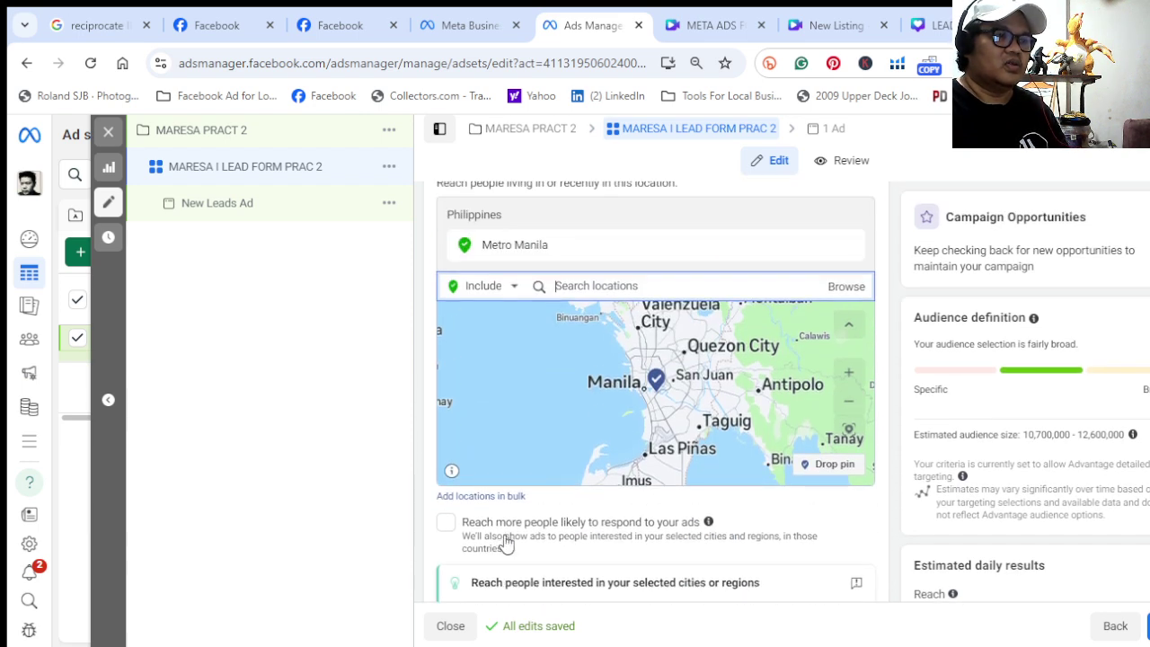
scroll(505, 542, down, 1)
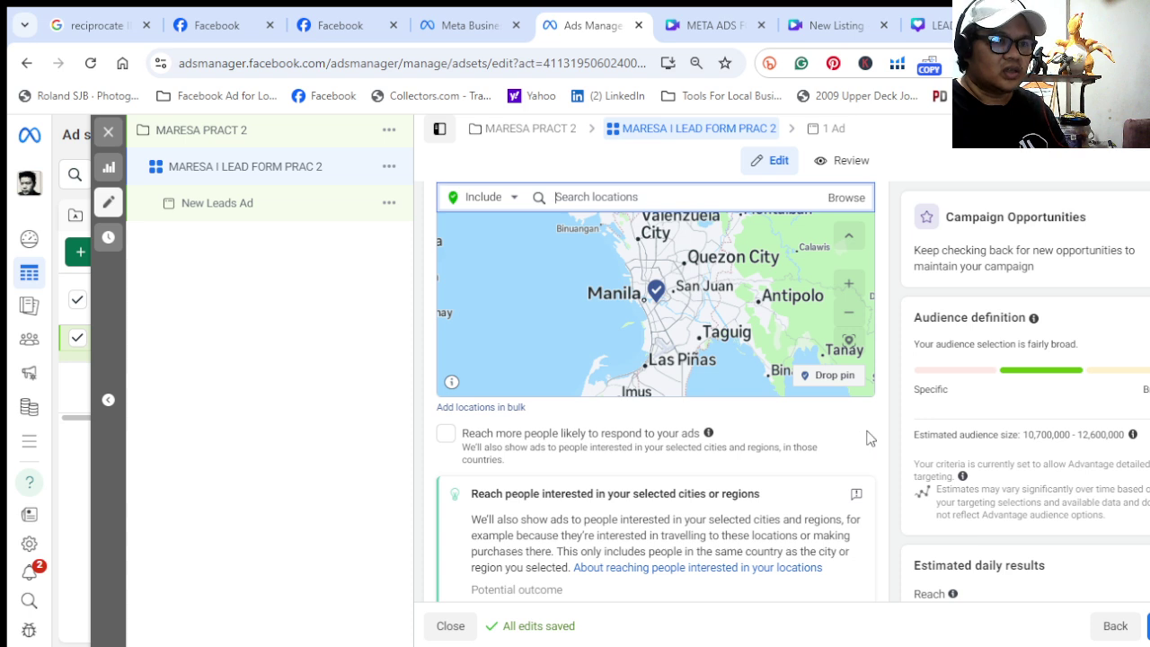
scroll(868, 440, down, 2)
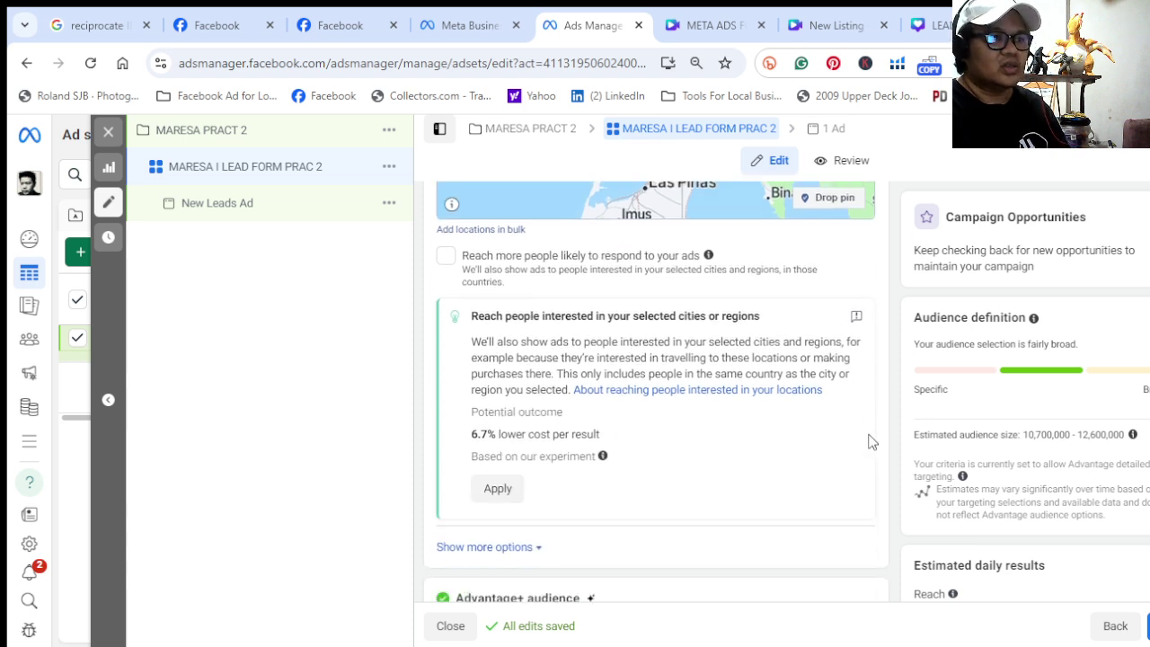
scroll(710, 534, down, 2)
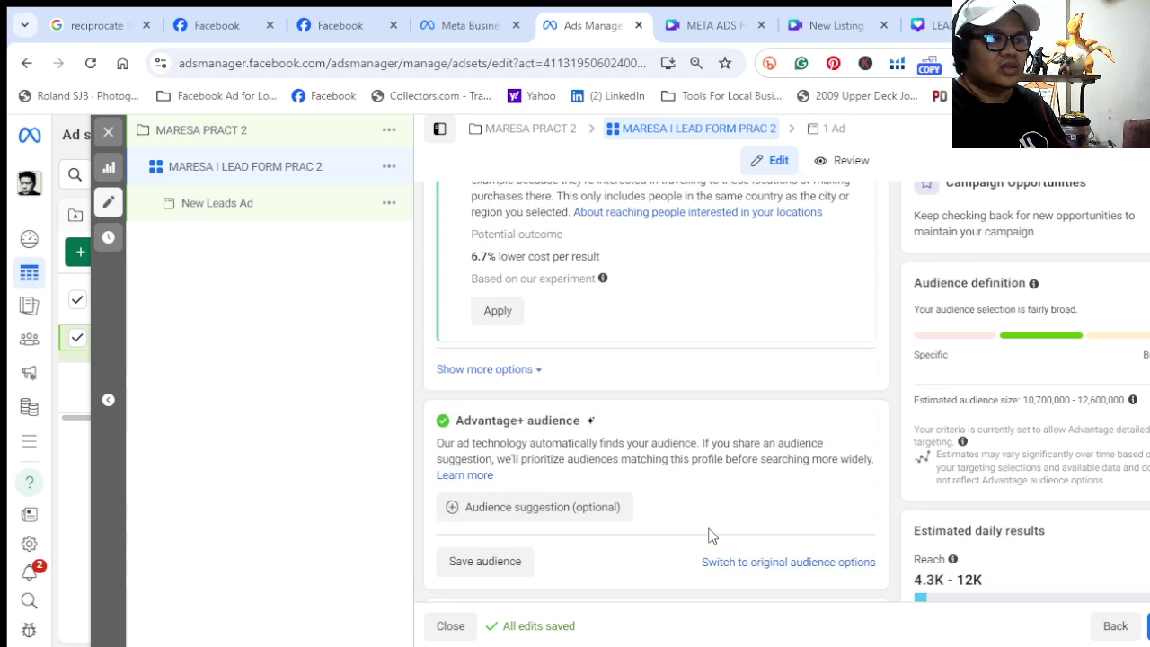
scroll(584, 435, down, 1)
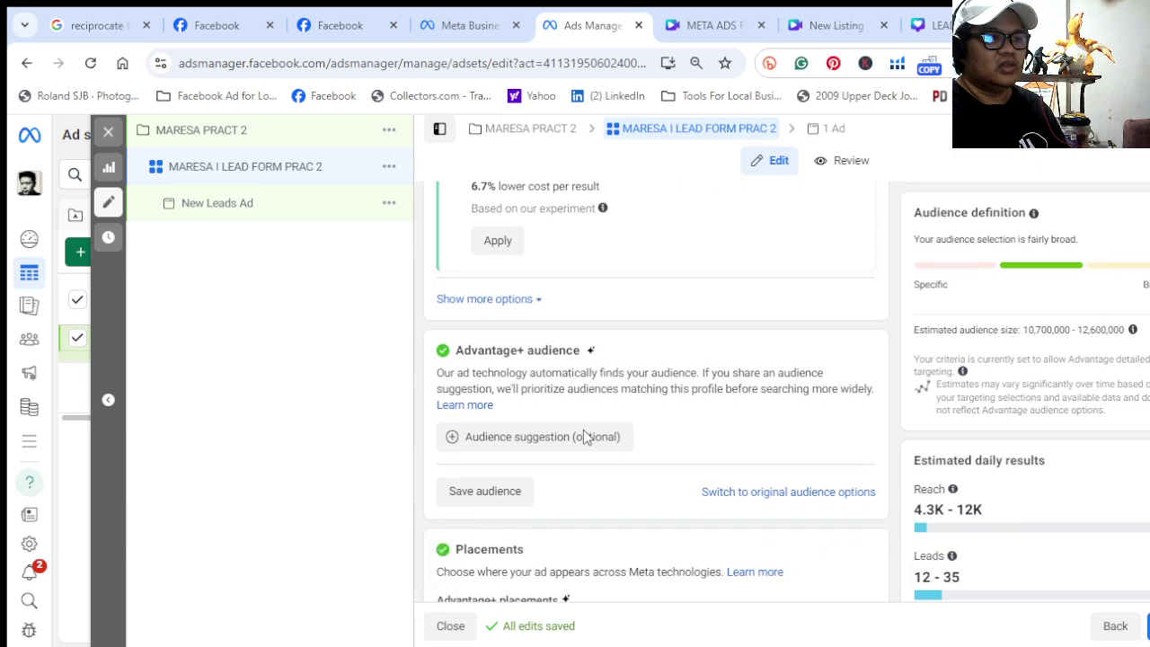
scroll(584, 436, down, 1)
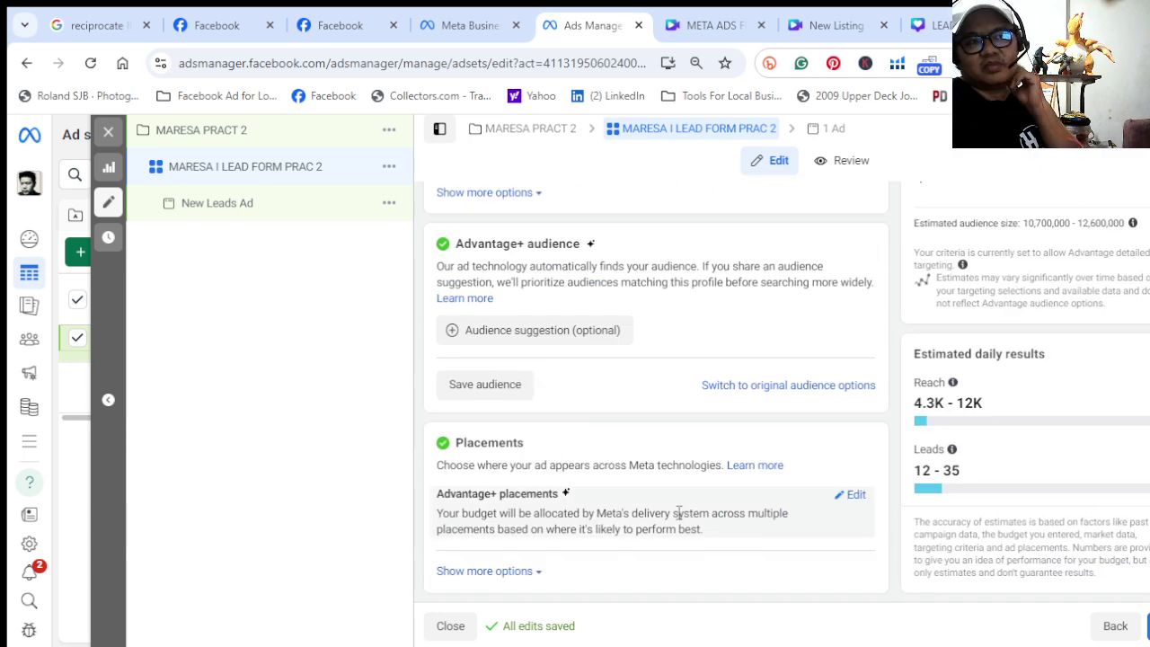
scroll(679, 512, up, 5)
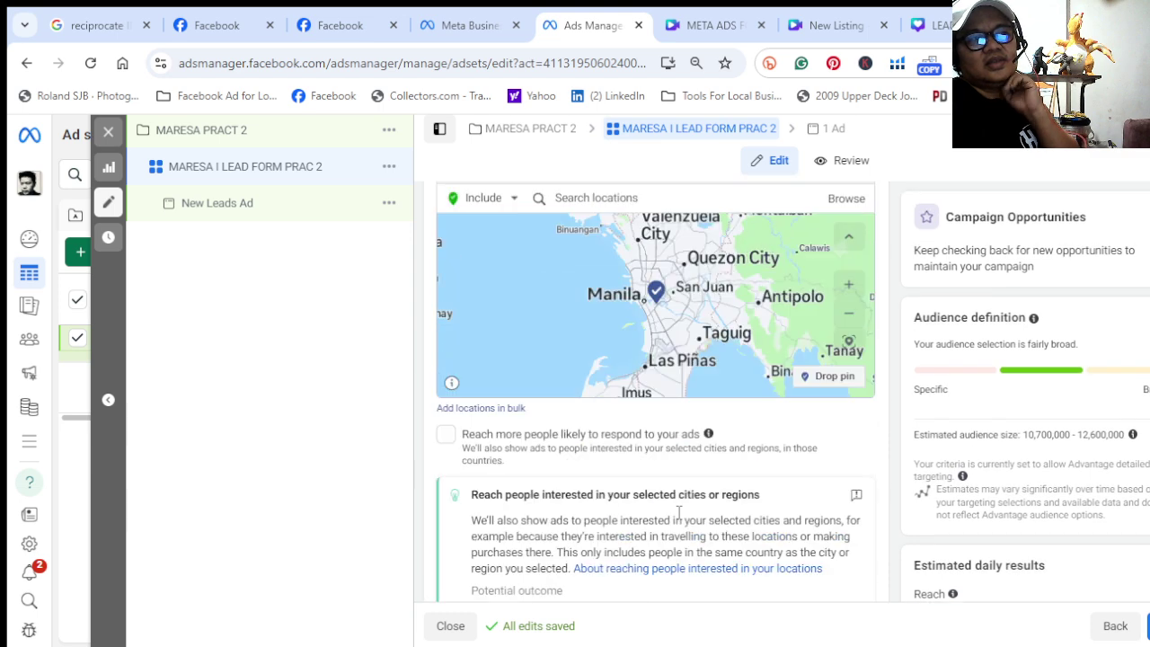
scroll(679, 512, down, 5)
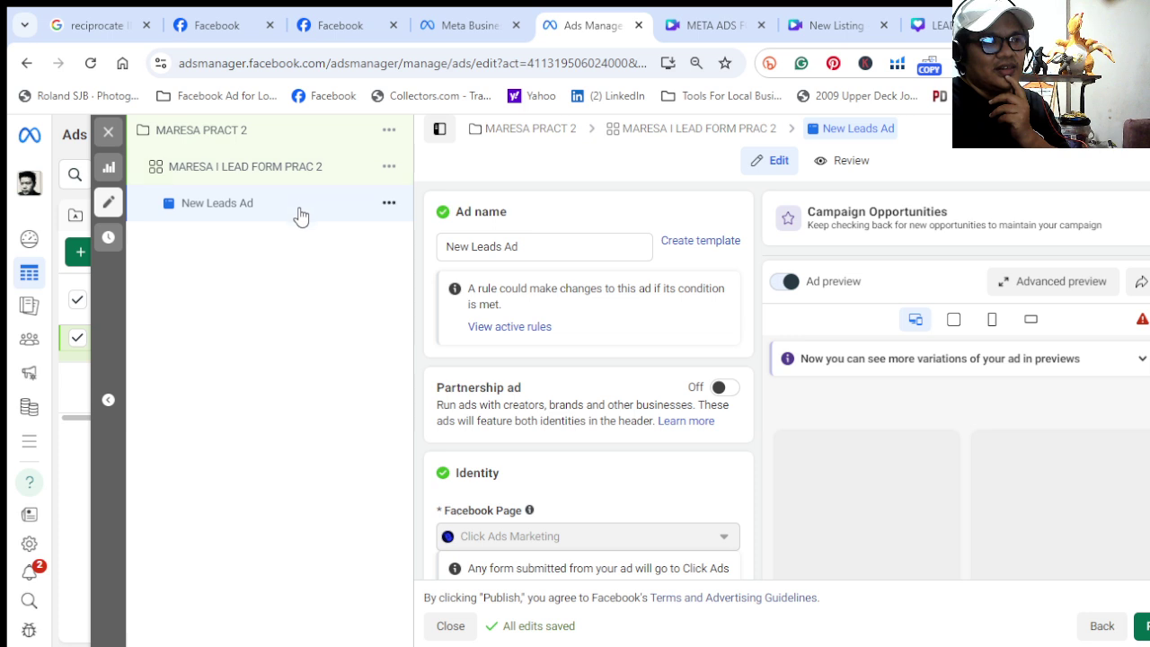
Rename the new leads ad as MARESA LEAD FORM PRAC 2
click(546, 251)
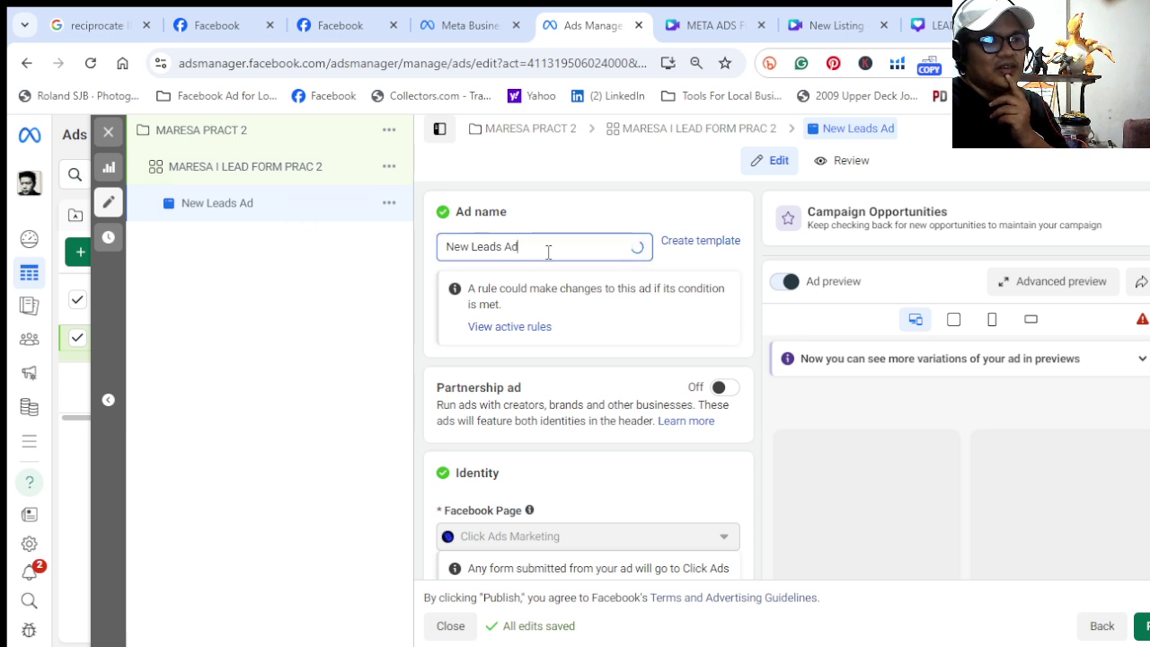
key(BackSpace)
key(BackSpace)
key(BackSpace)
key(BackSpace)
key(BackSpace)
key(BackSpace)
key(BackSpace)
key(BackSpace)
key(BackSpace)
key(BackSpace)
key(BackSpace)
key(BackSpace)
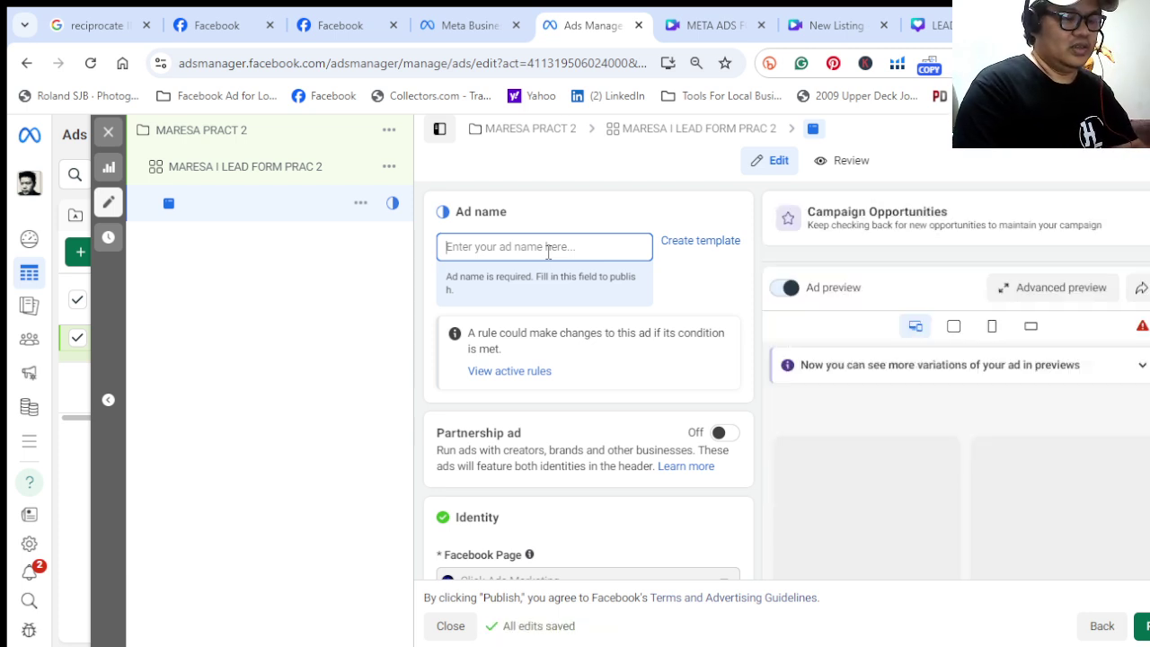
text(mare)
key(BackSpace)
key(BackSpace)
key(BackSpace)
key(BackSpace)
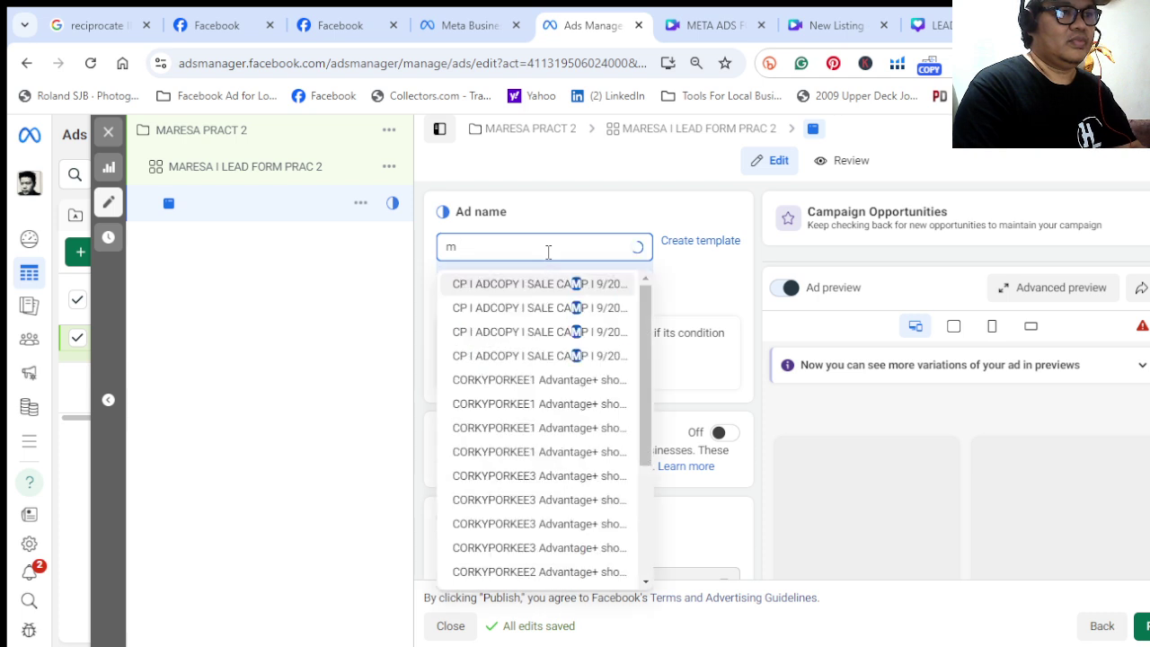
text(MARESA)
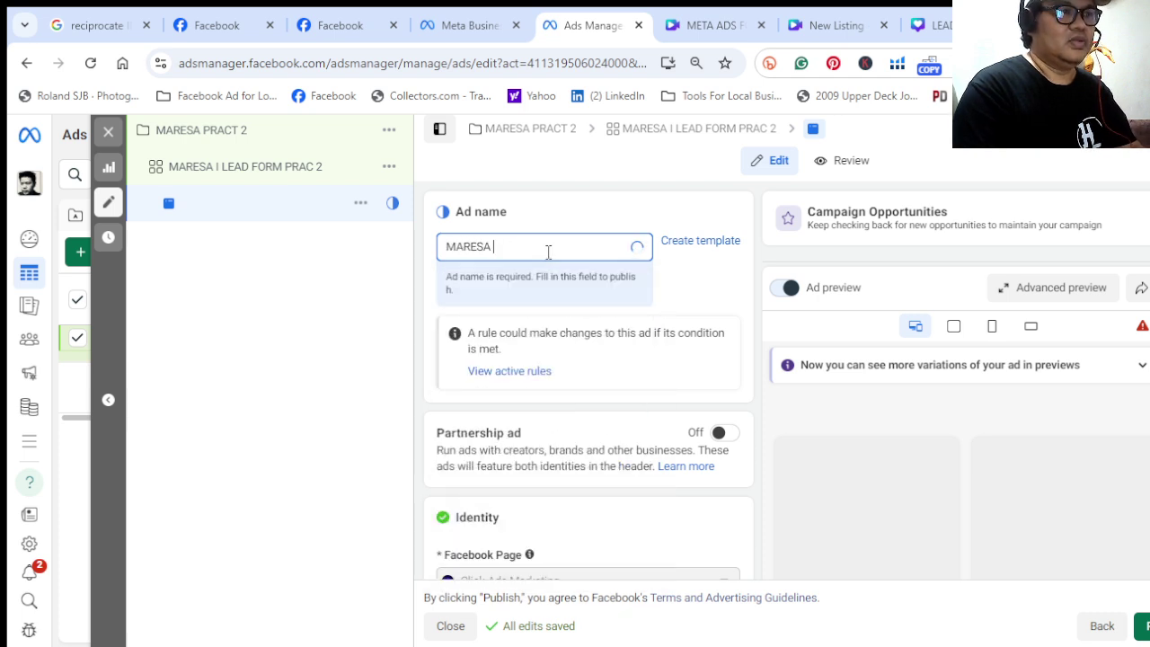
text( AD)
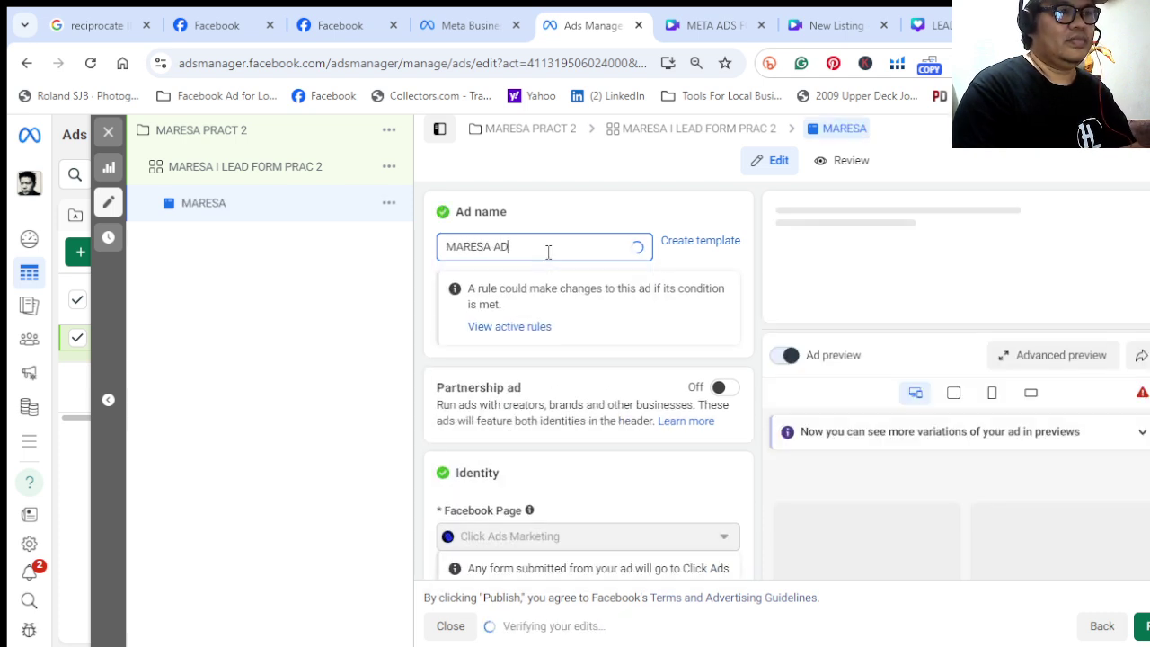
key(BackSpace)
key(BackSpace)
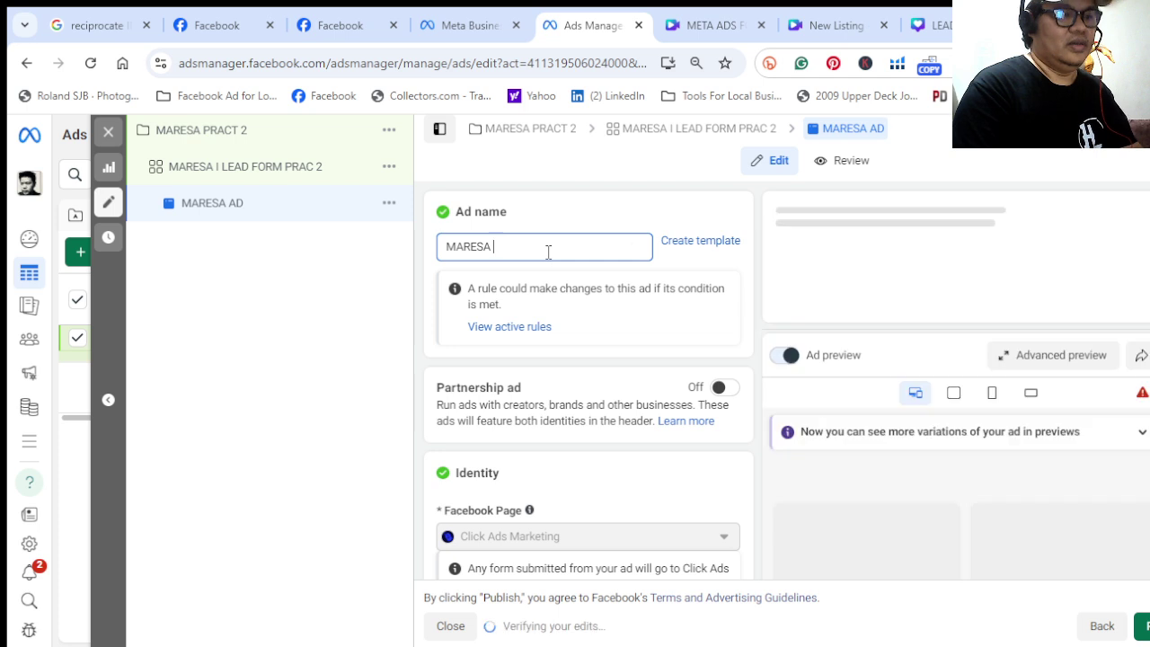
text(LEAD FORM )
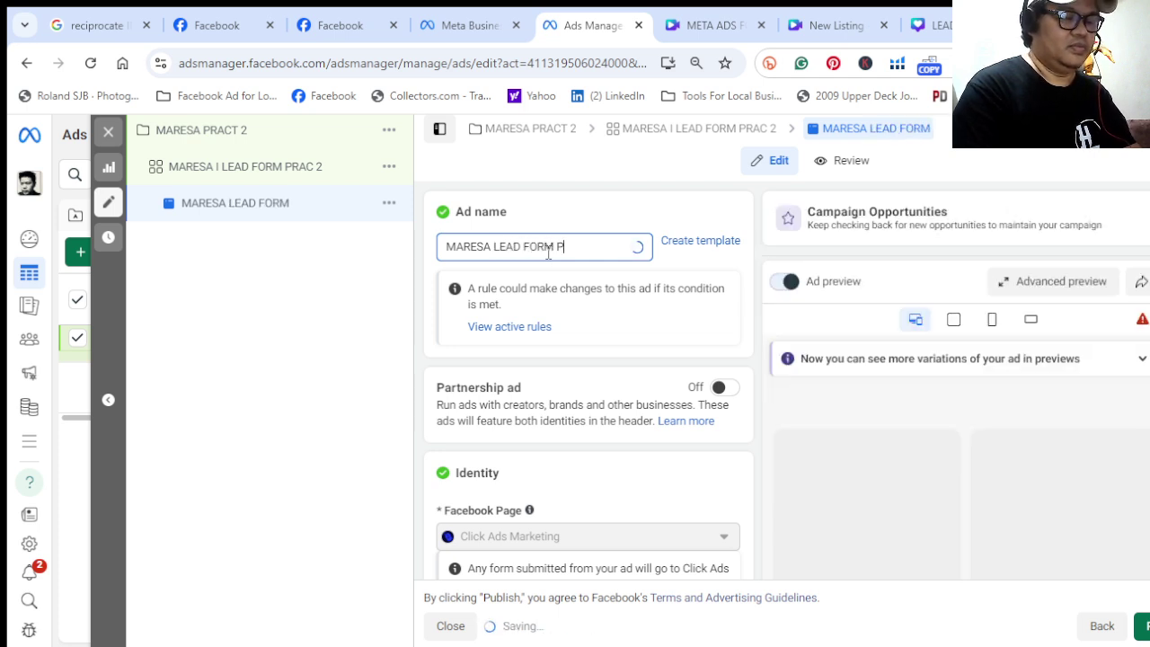
text(PRAC 2)
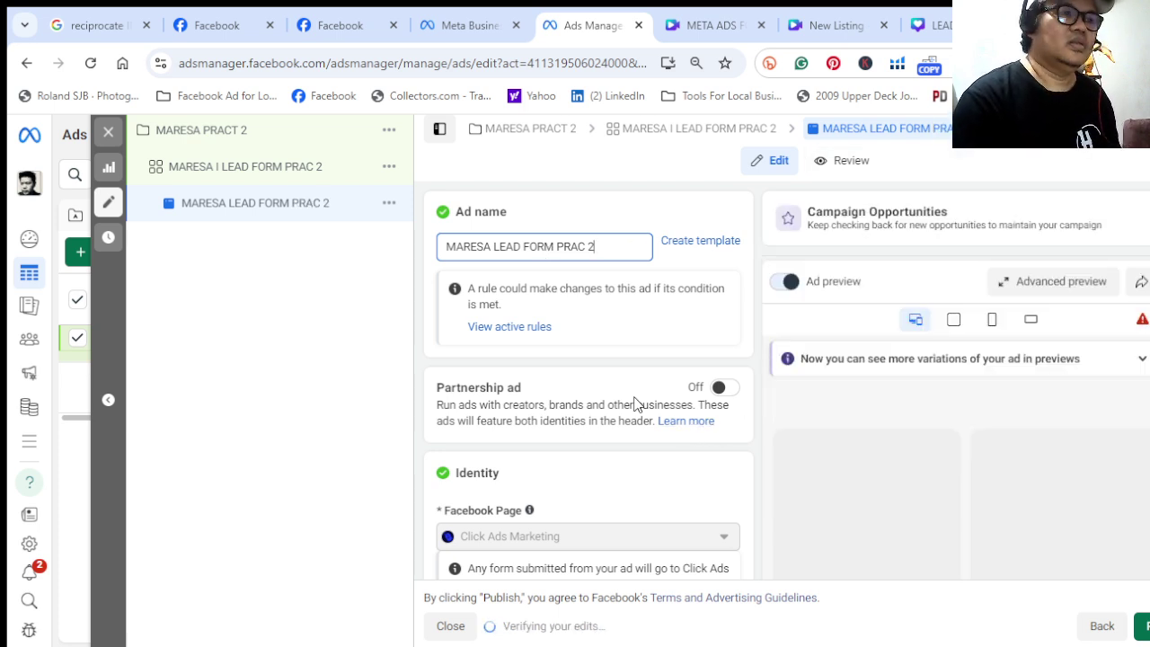
Review the ad's partnership, Facebook Page and Instagram identity settings and its ad setup format options
scroll(633, 404, down, 1)
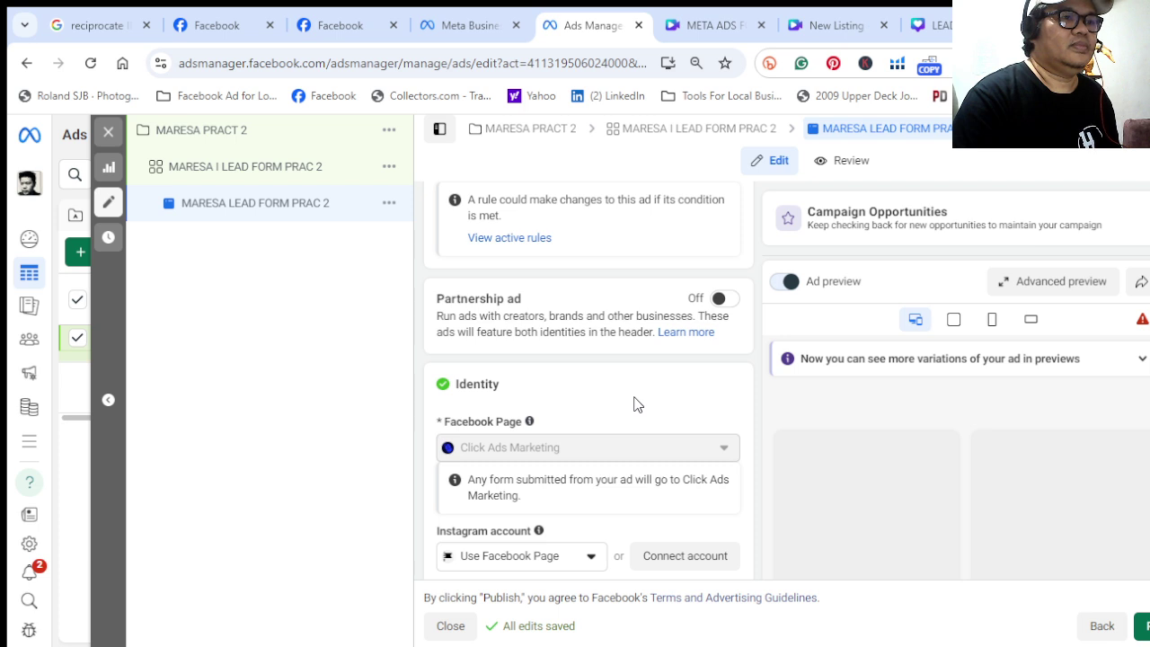
scroll(633, 404, down, 1)
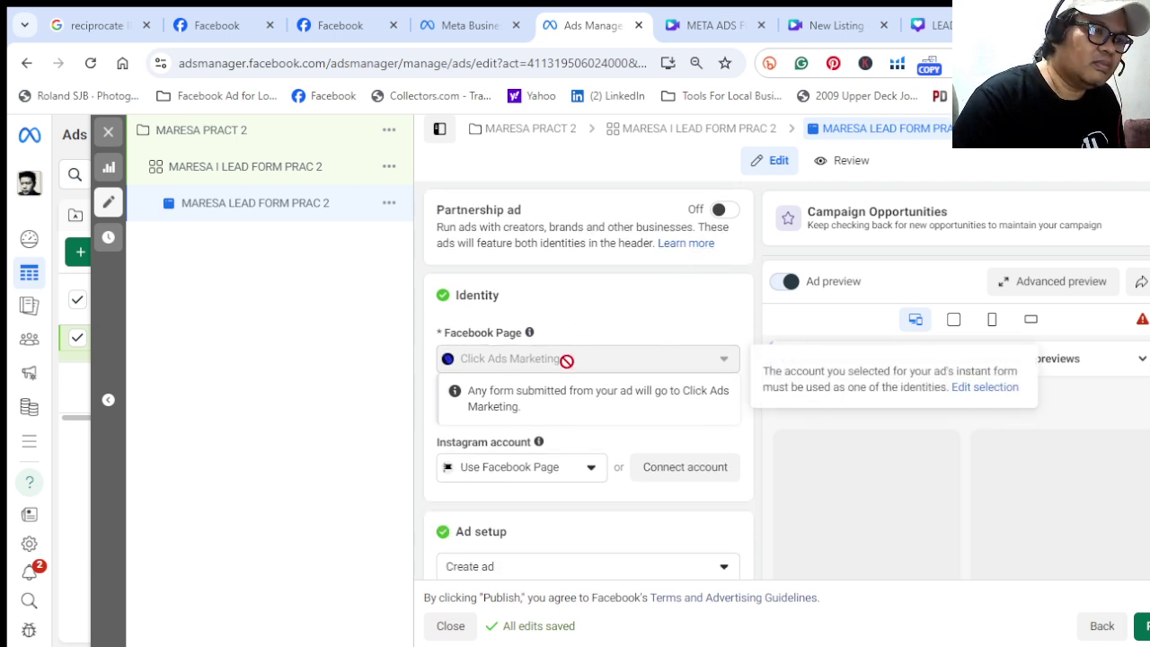
scroll(567, 368, down, 1)
mouse_move(477, 275)
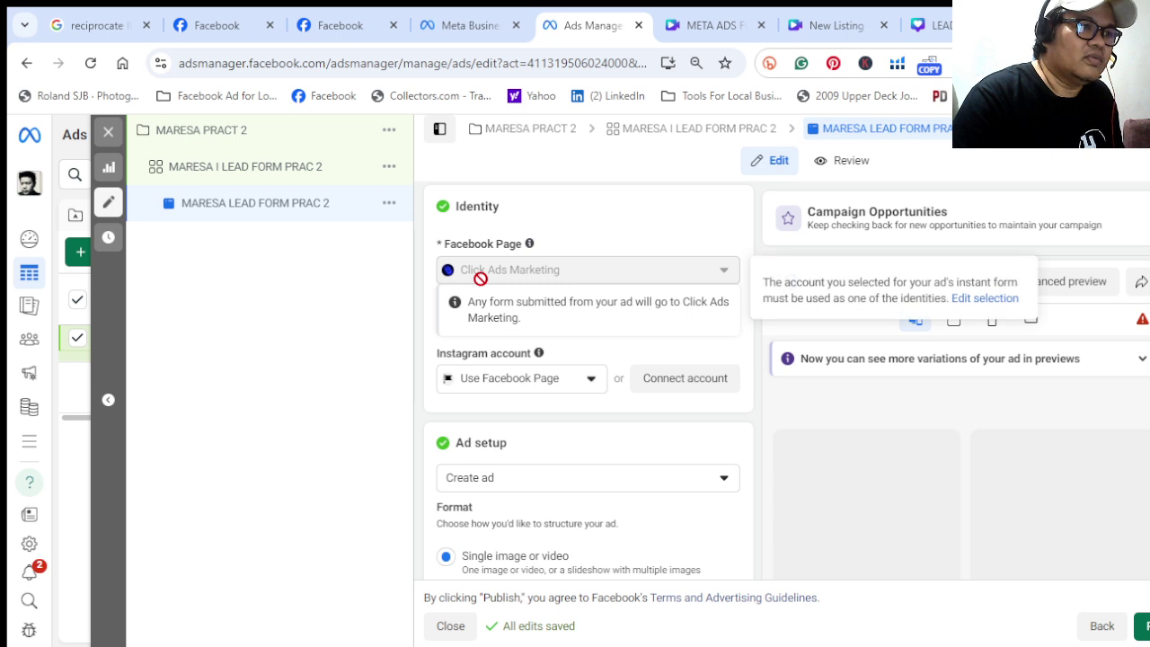
scroll(508, 412, down, 1)
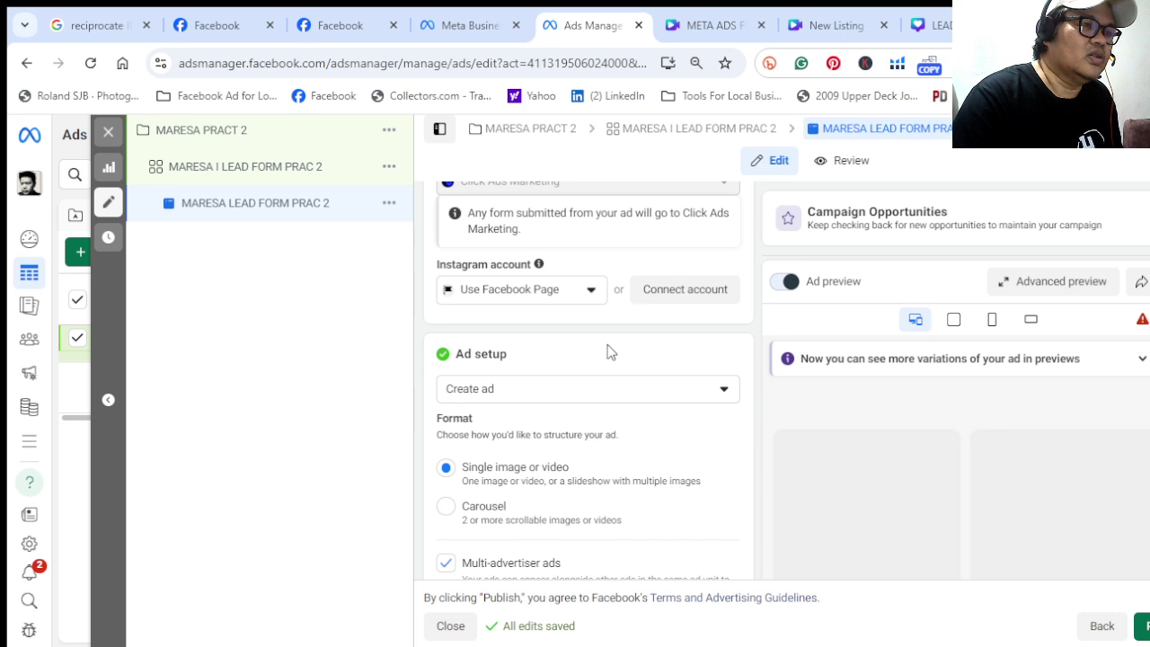
scroll(608, 359, up, 1)
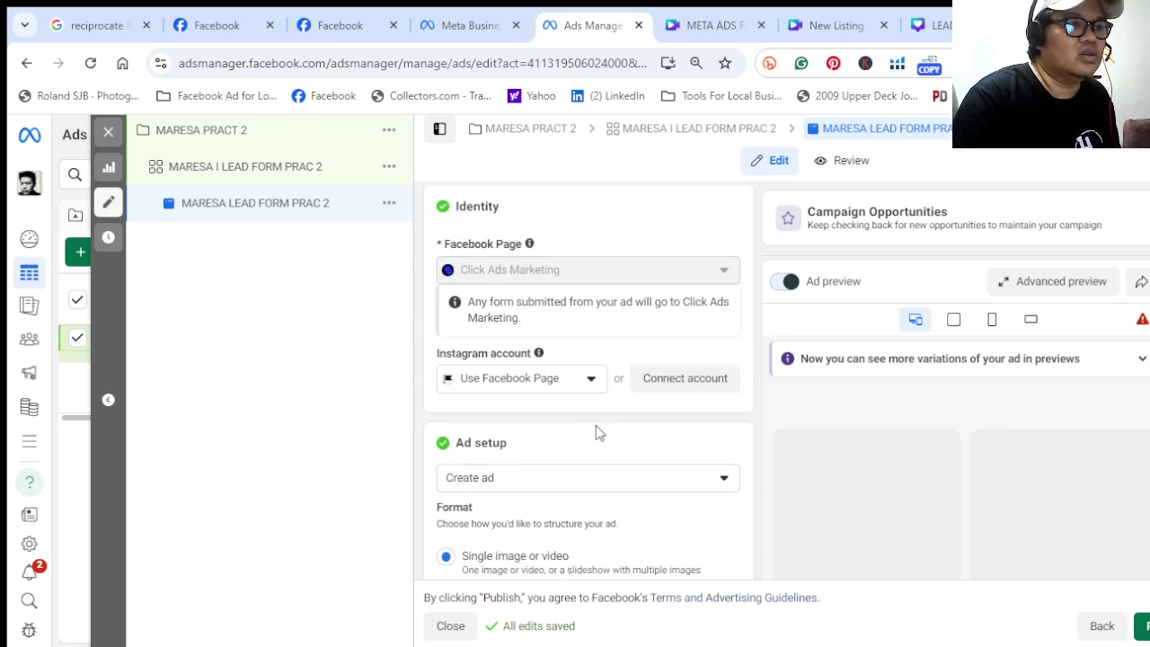
scroll(598, 426, down, 1)
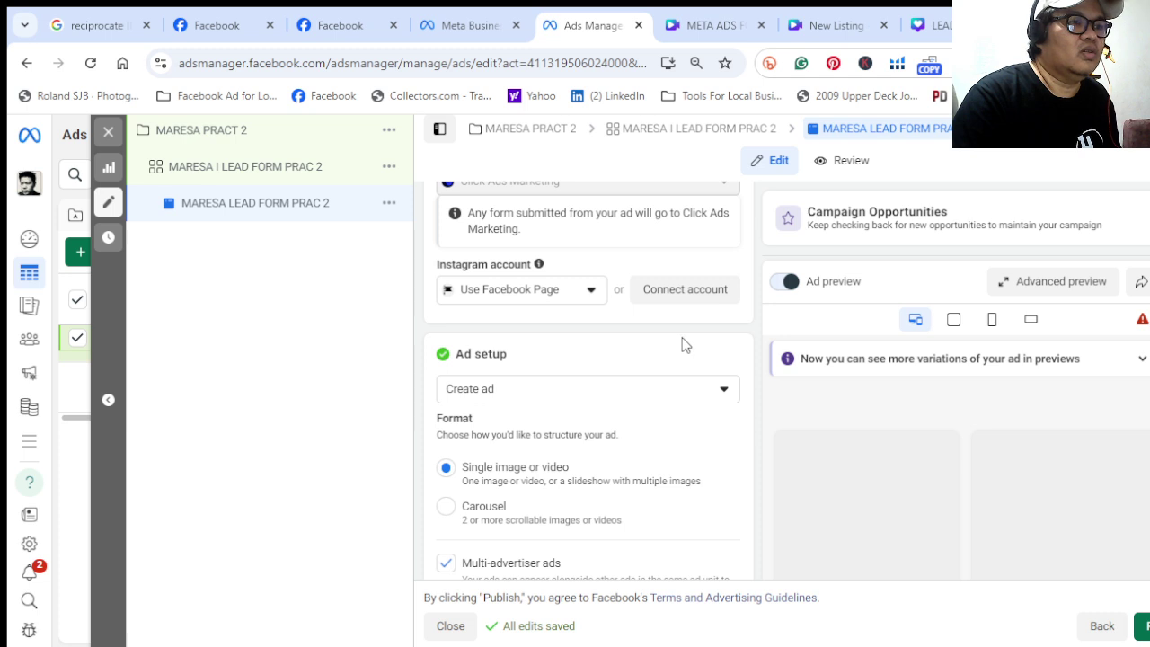
scroll(682, 345, down, 1)
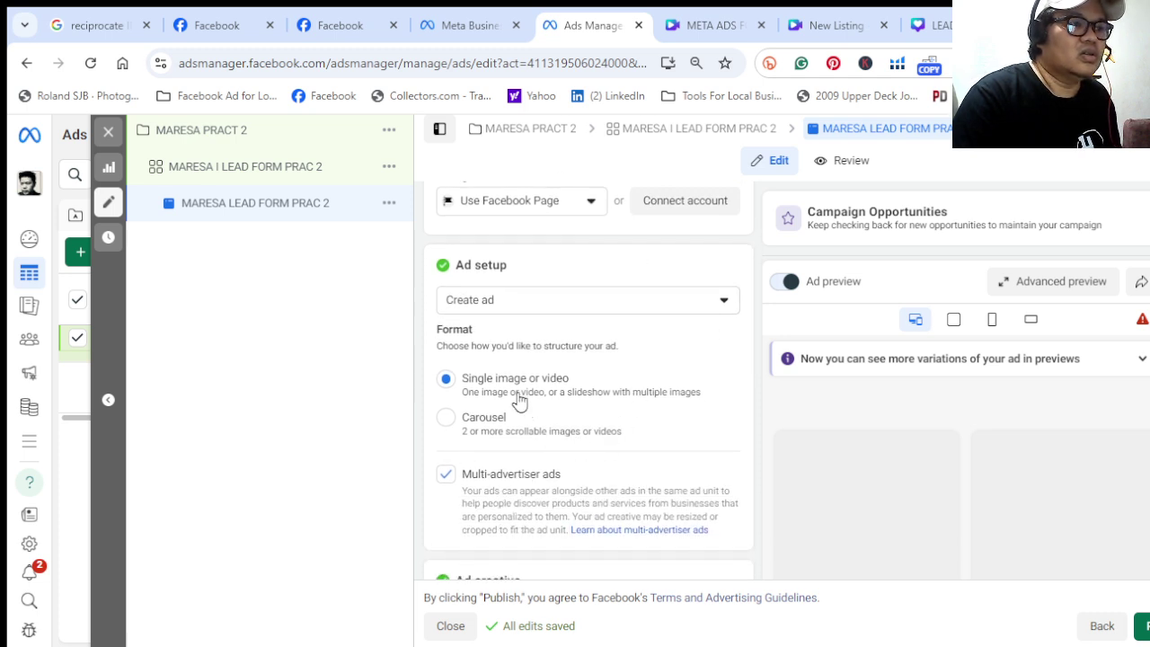
Add the 1080 × 1080 New Listing account image as the ad's media, keeping the original crops and default Advantage+ creative enhancements
scroll(519, 400, down, 4)
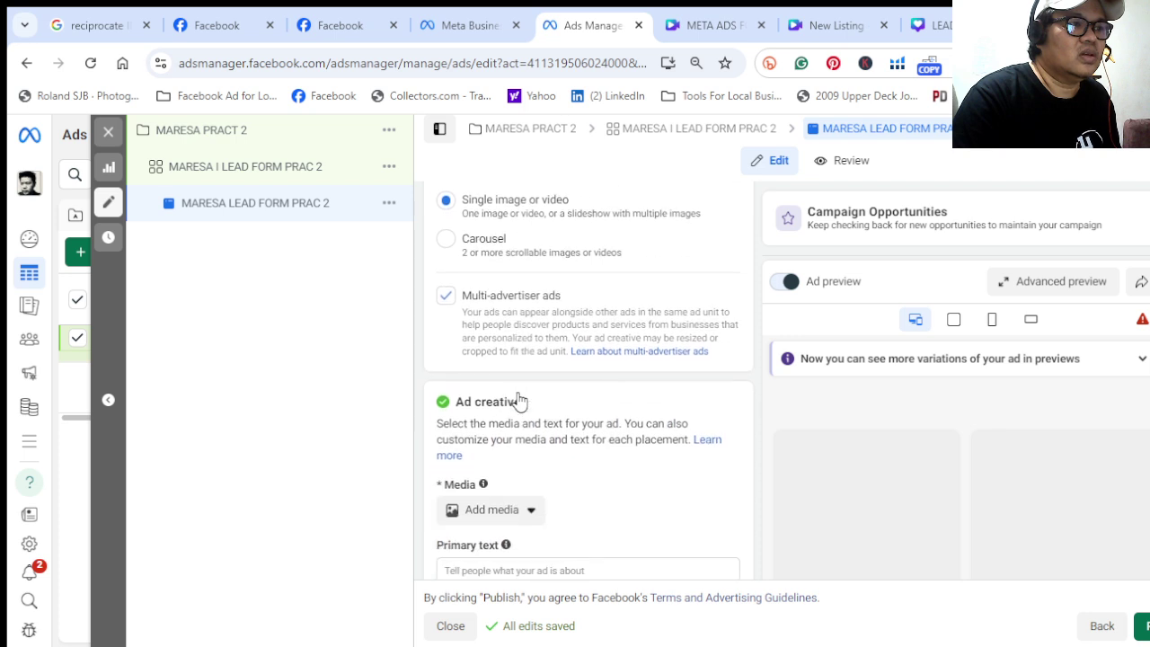
click(530, 335)
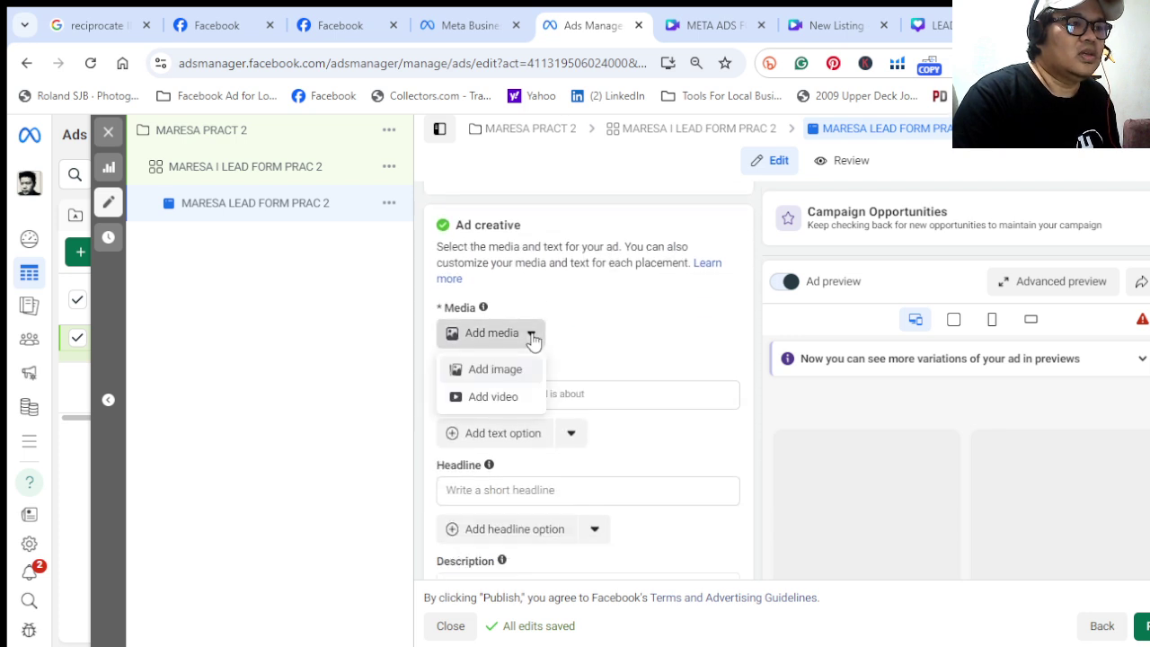
click(497, 370)
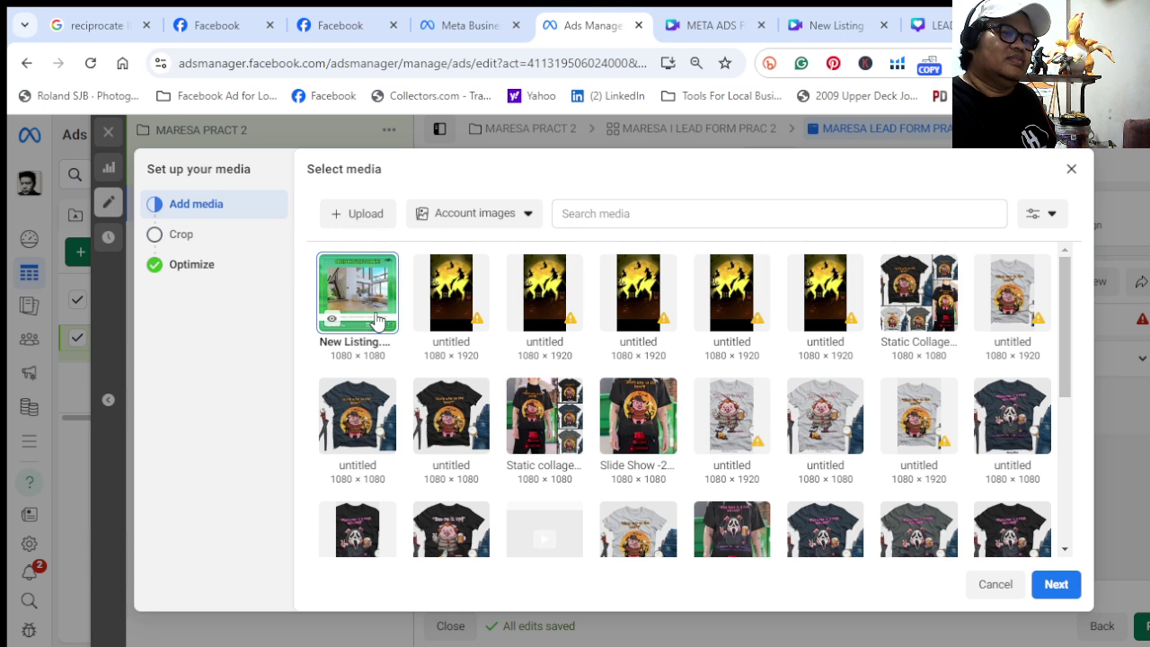
click(1056, 585)
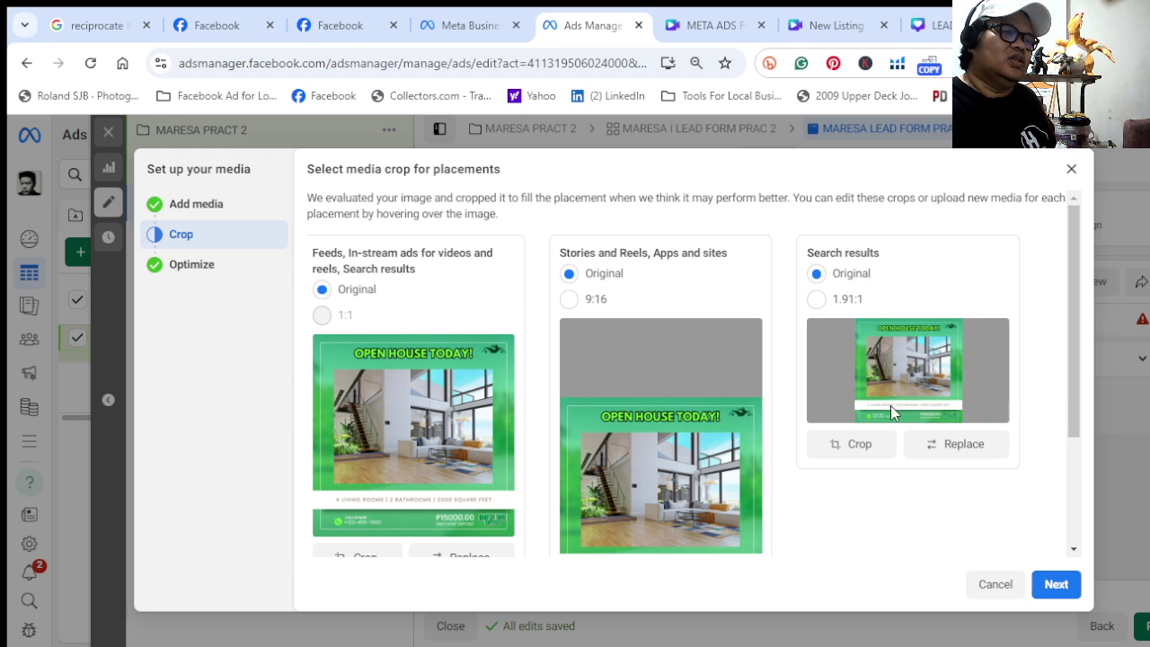
scroll(627, 417, down, 3)
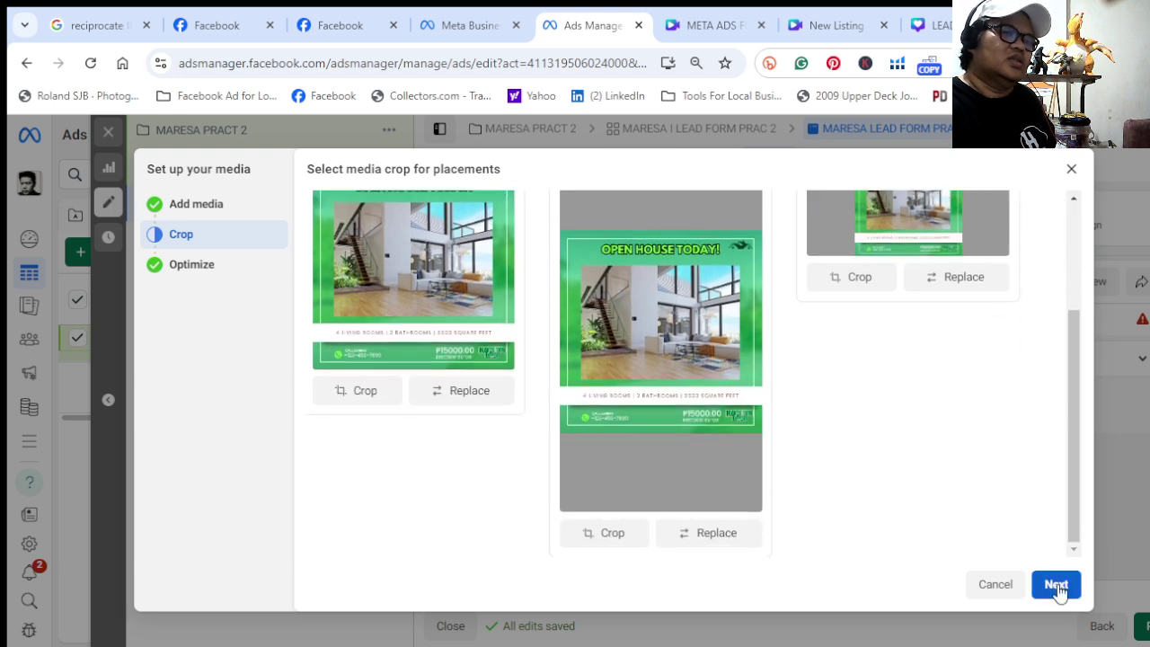
click(1056, 586)
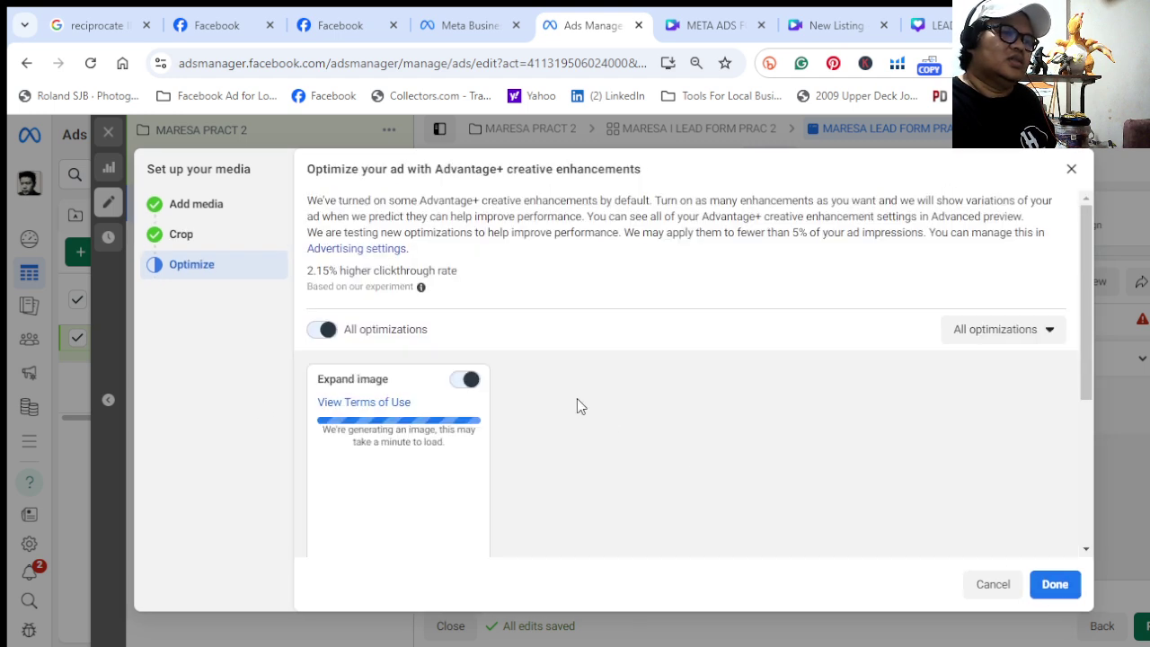
scroll(478, 458, down, 2)
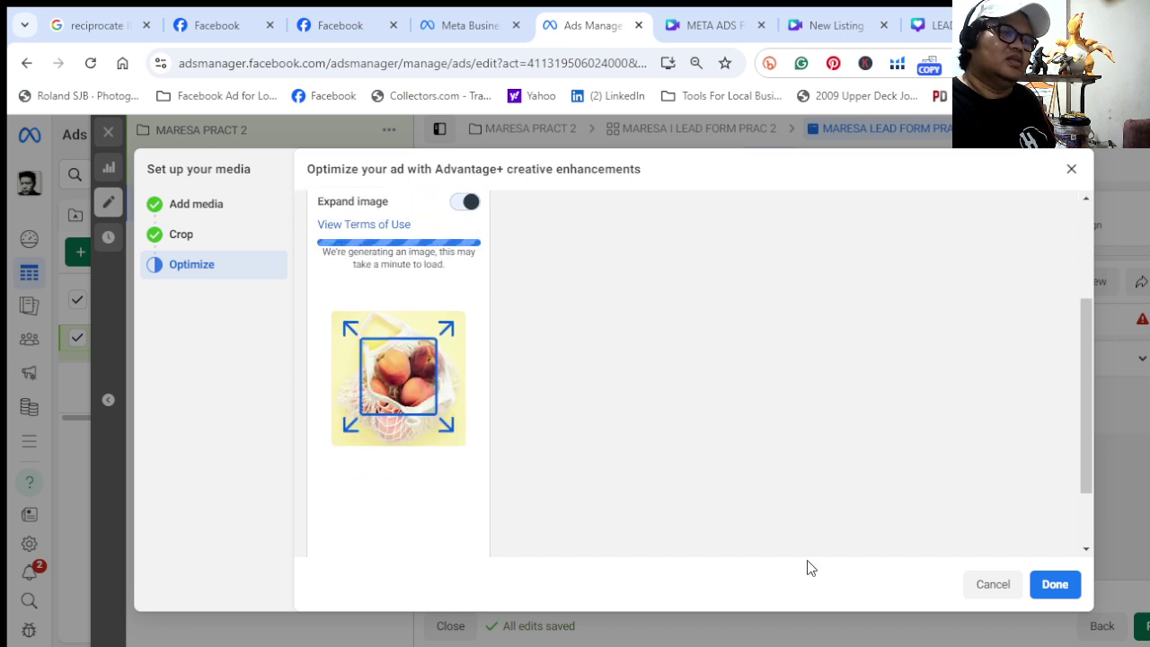
click(1033, 588)
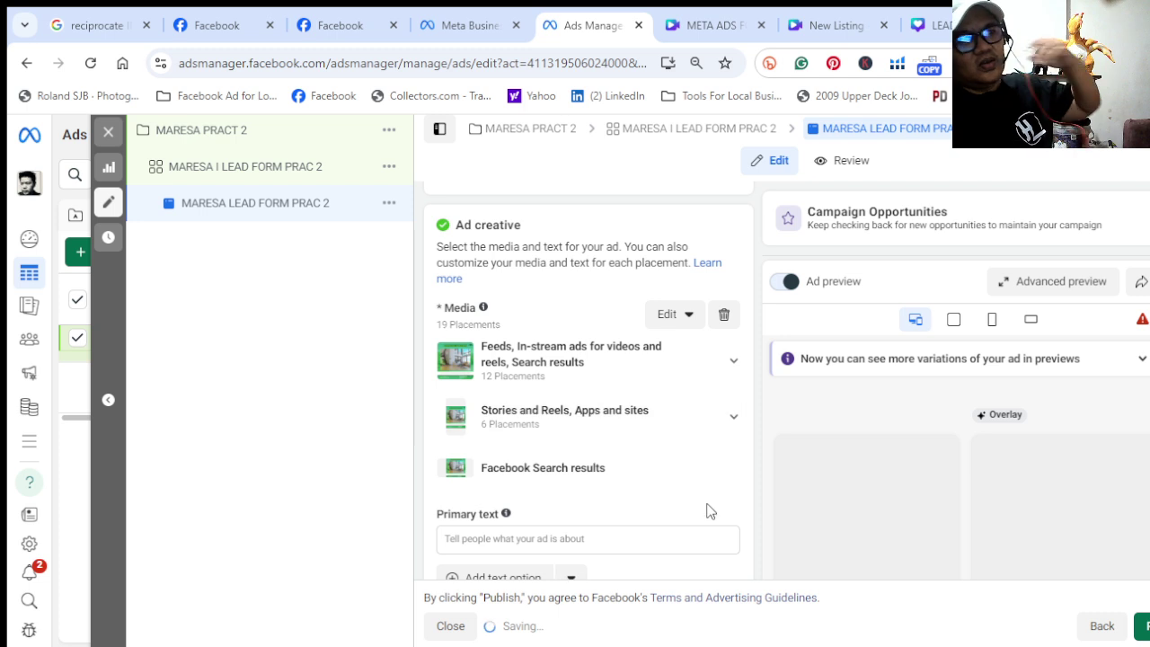
Paste the copied property ad copy beginning "Your Dream Home Awaits!" as the ad's primary text
scroll(682, 448, down, 1)
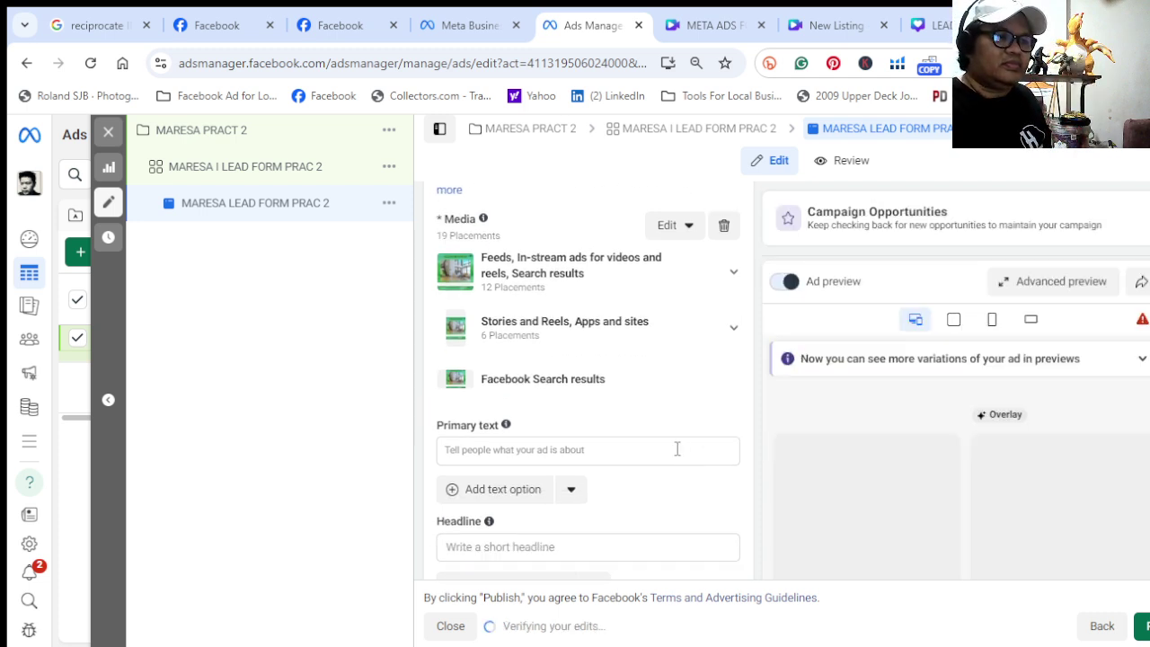
click(677, 450)
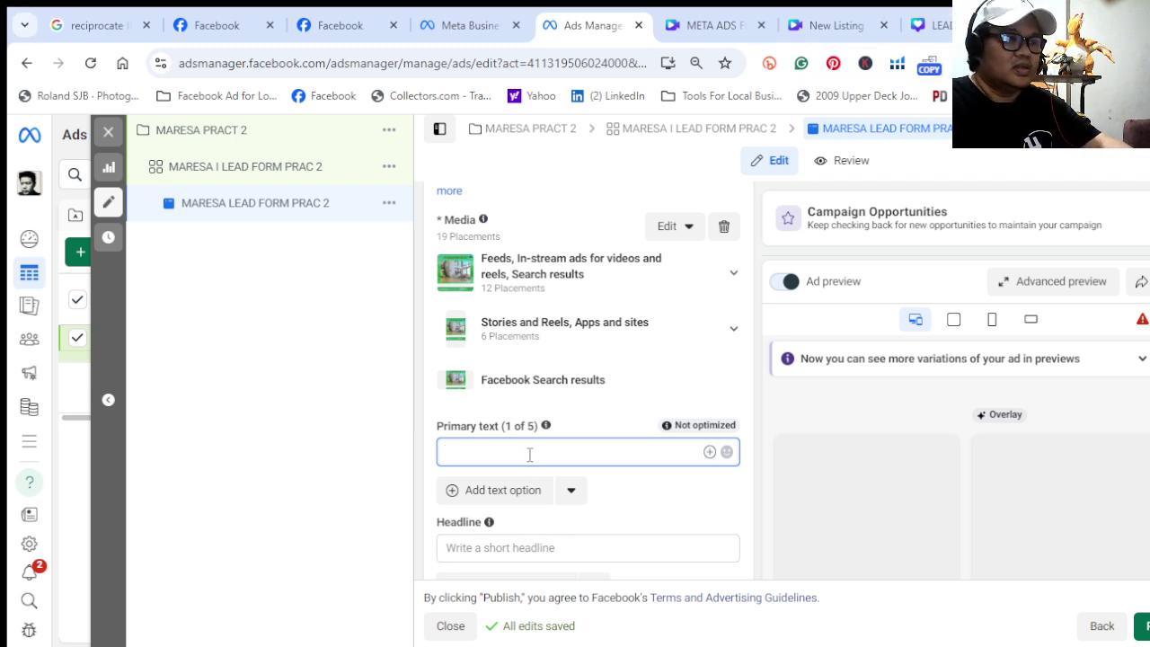
key(ctrl+v)
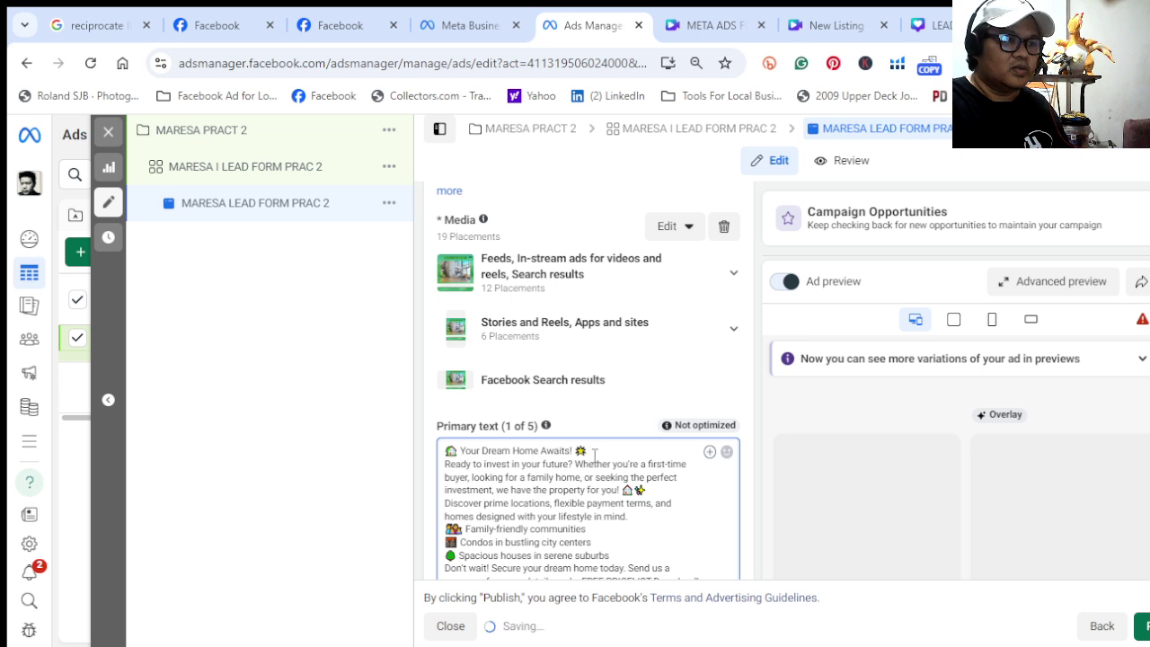
Review the pasted primary text and its AI-generated text variations, and open the ad's headline for editing
scroll(517, 497, down, 1)
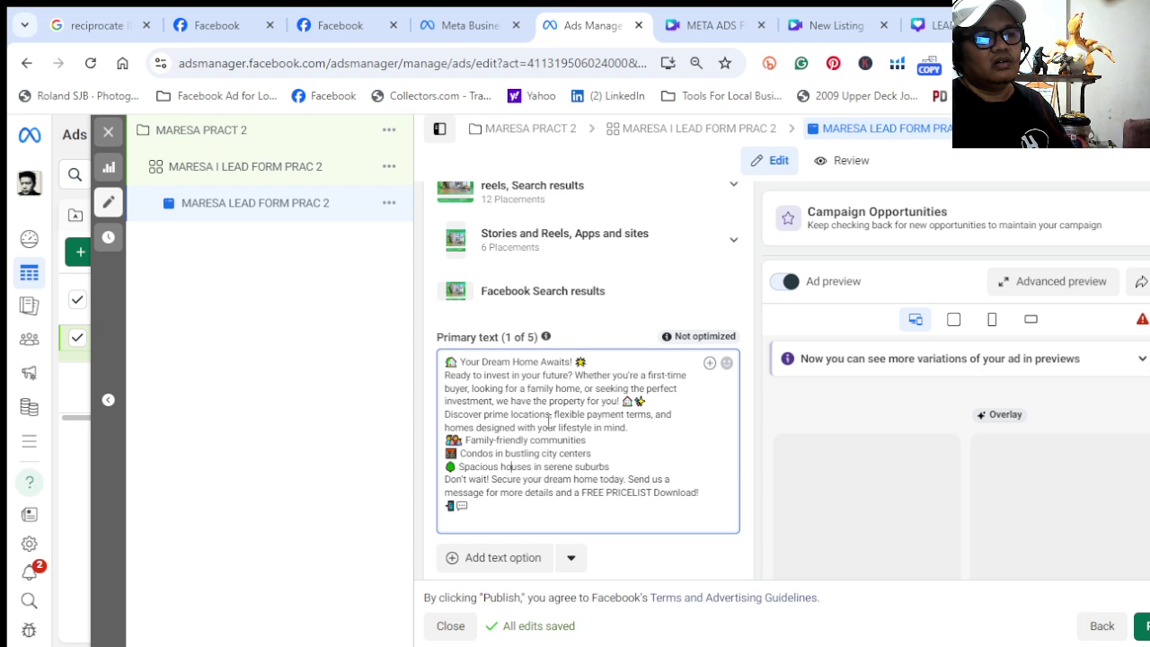
scroll(550, 413, down, 2)
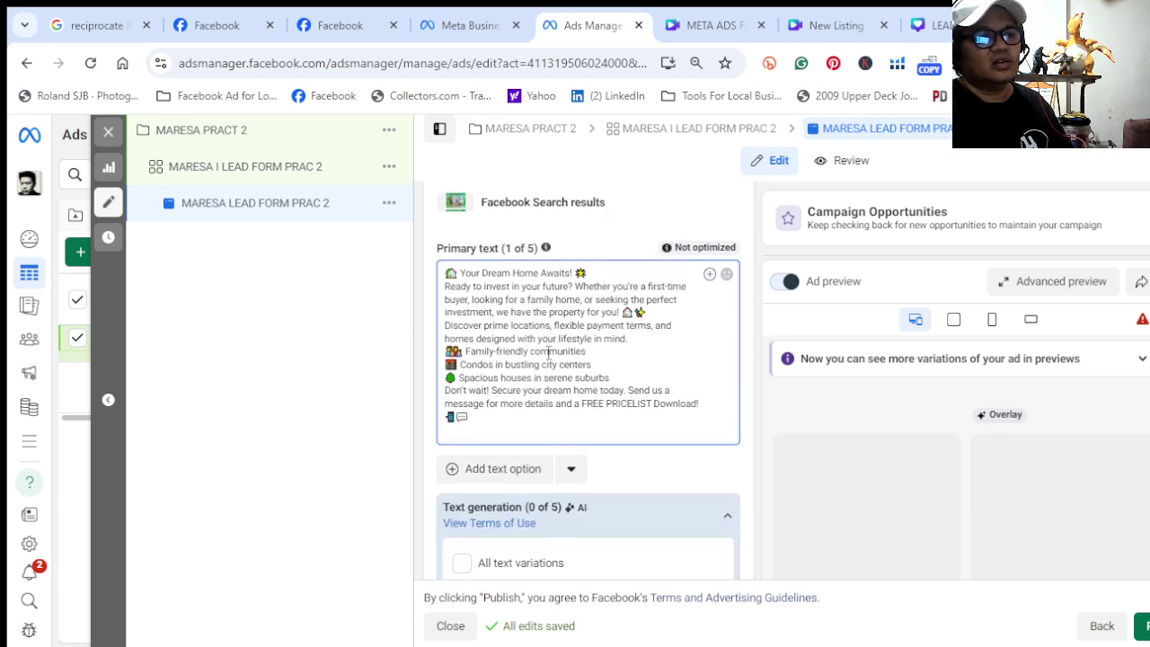
scroll(548, 352, down, 3)
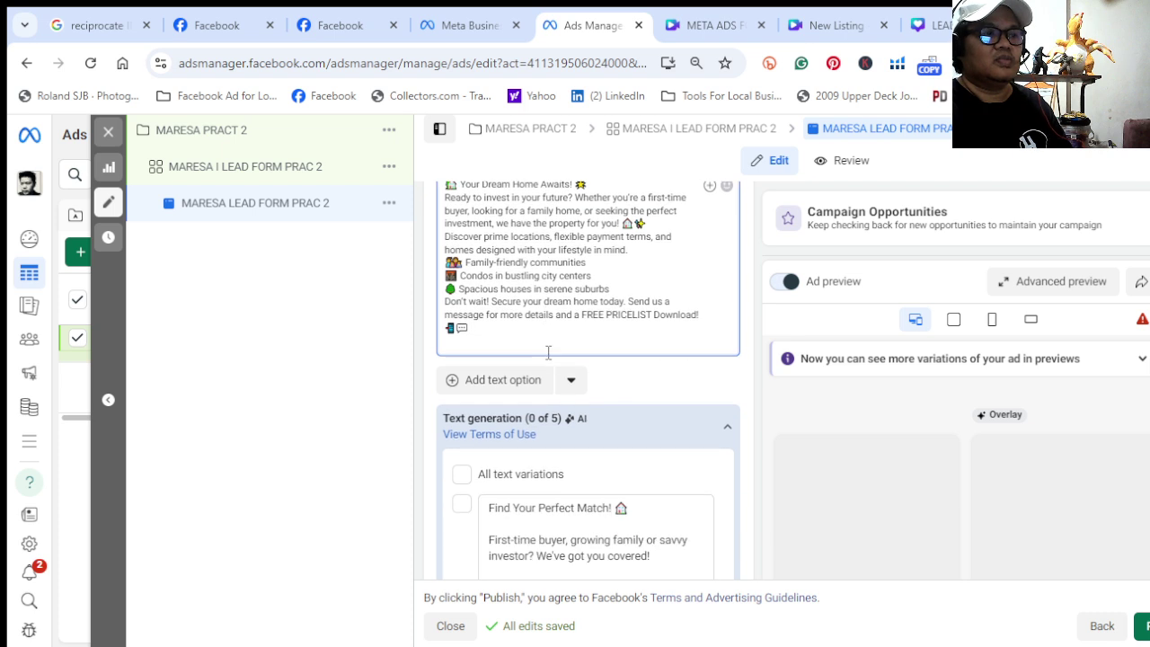
scroll(547, 352, down, 2)
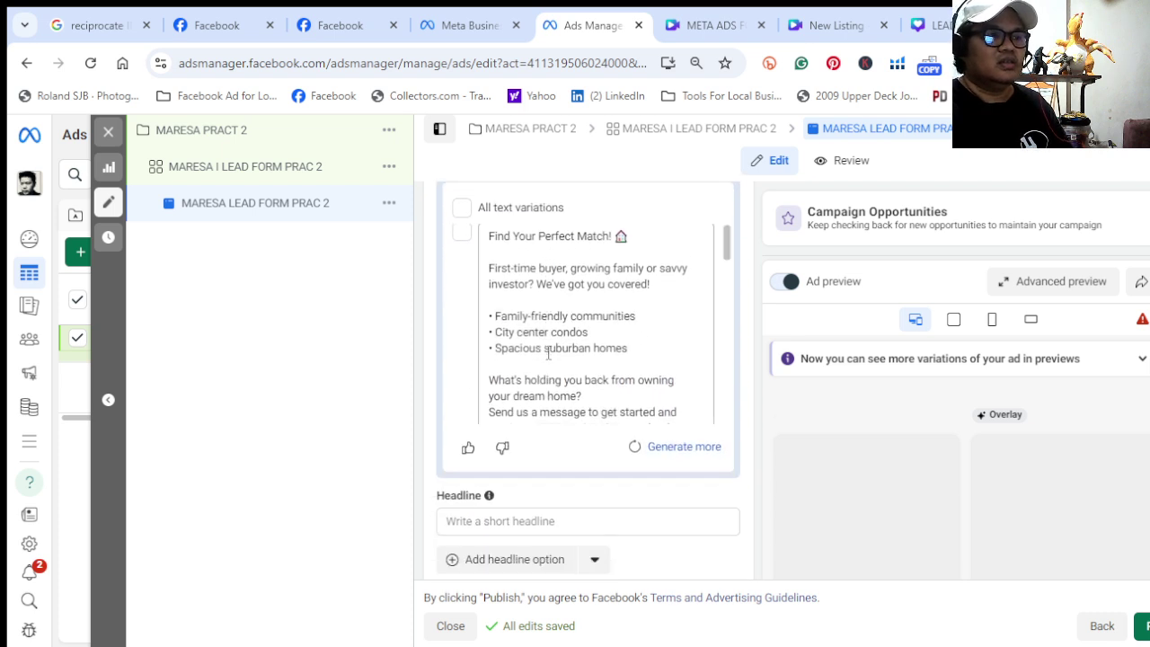
scroll(548, 353, down, 3)
scroll(585, 377, down, 3)
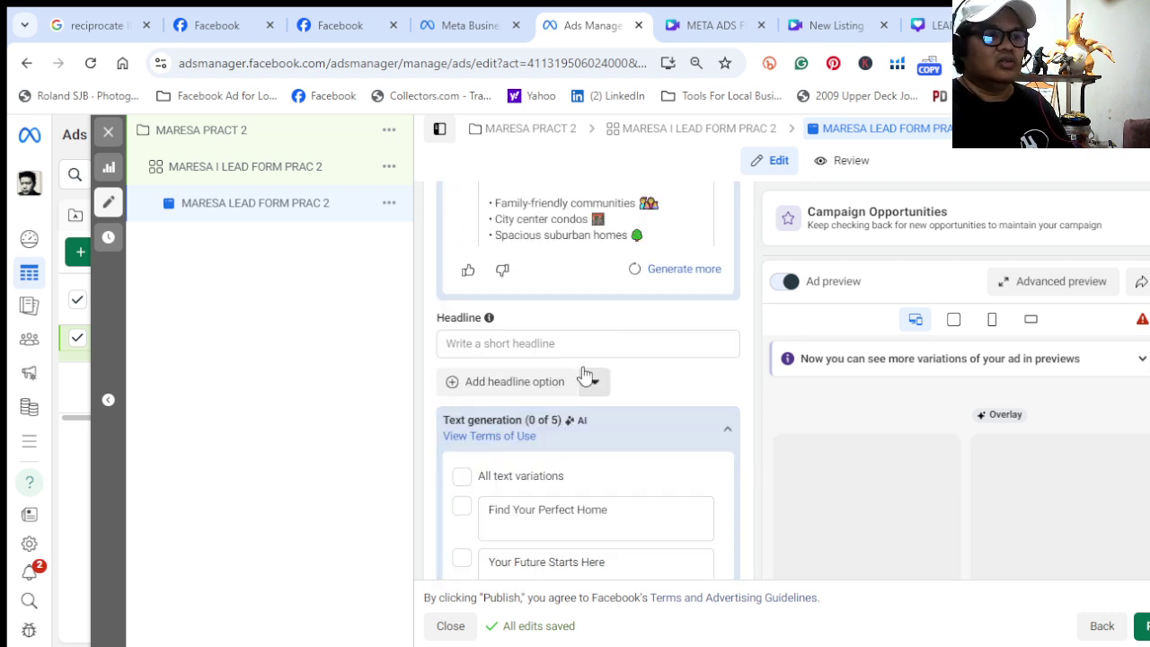
click(580, 342)
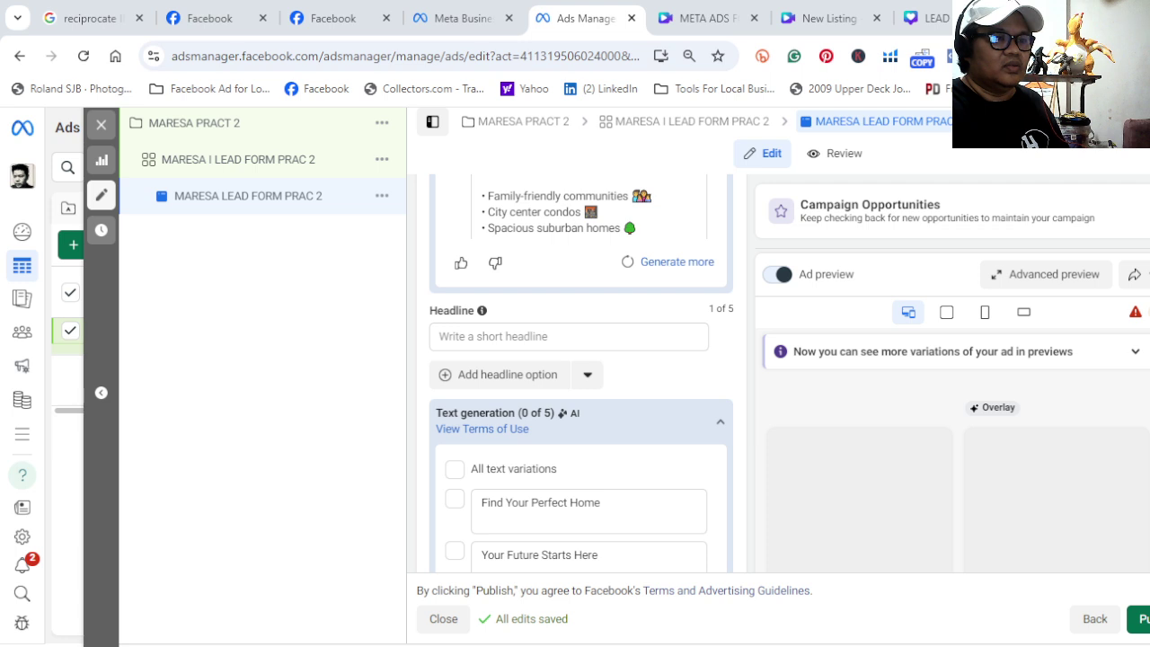
click(532, 337)
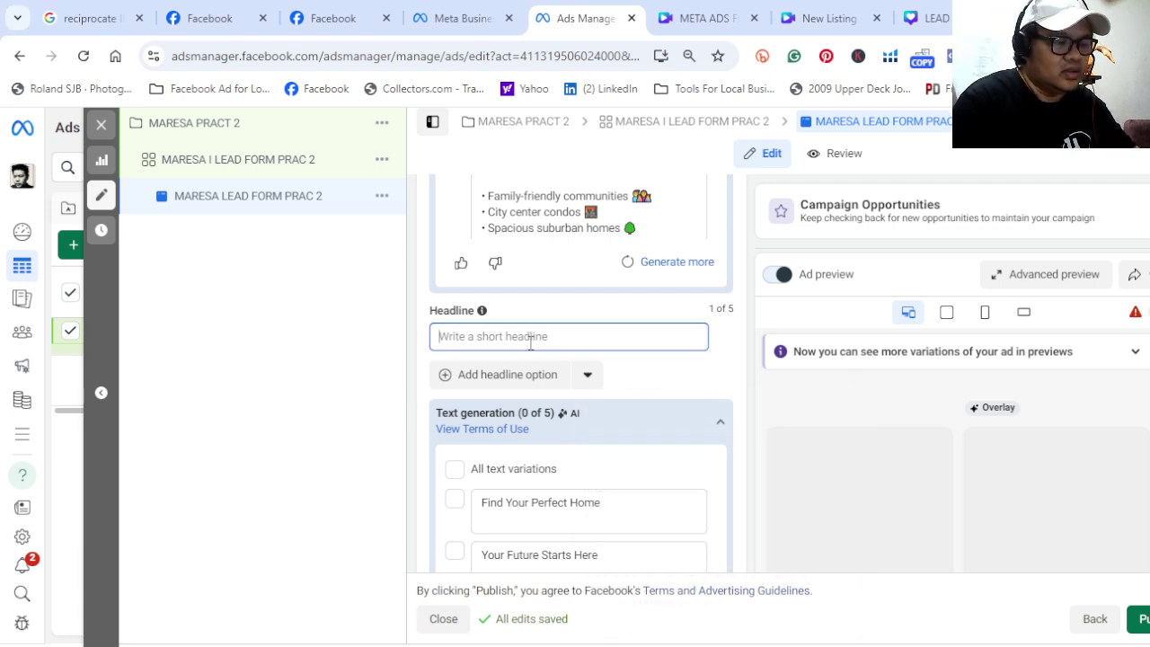
text($100)
key(BackSpace)
key(BackSpace)
key(BackSpace)
key(BackSpace)
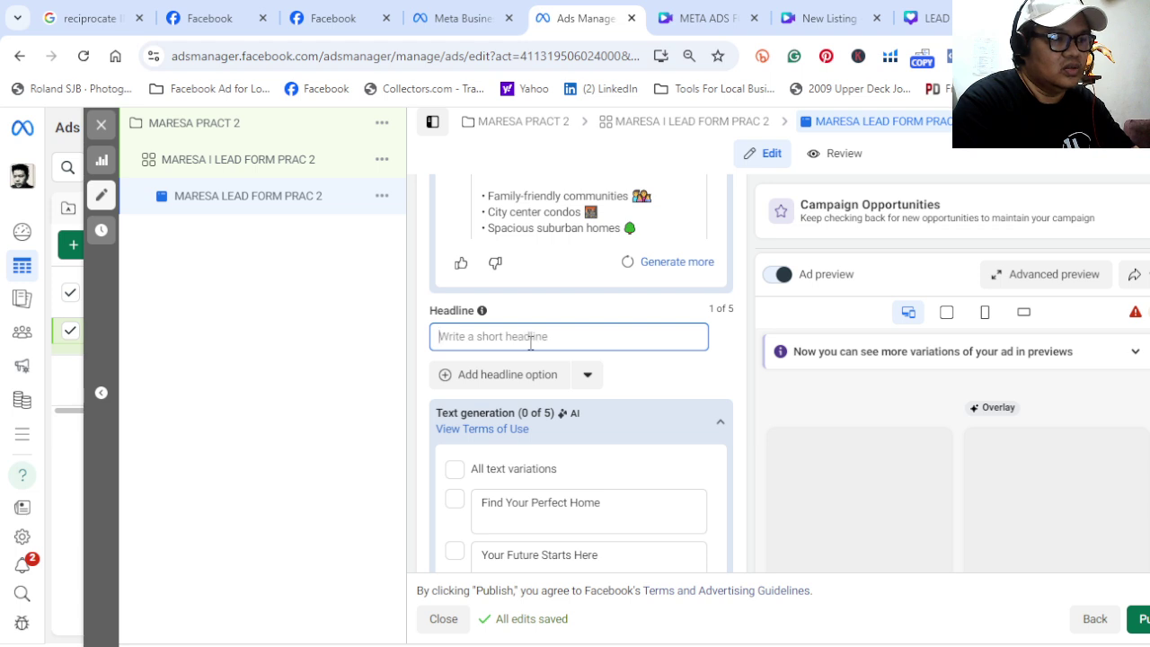
Enter "Free Download Pricelist or Get 15k Off!" as the ad's headline and check it in the ad preview
text(Free D)
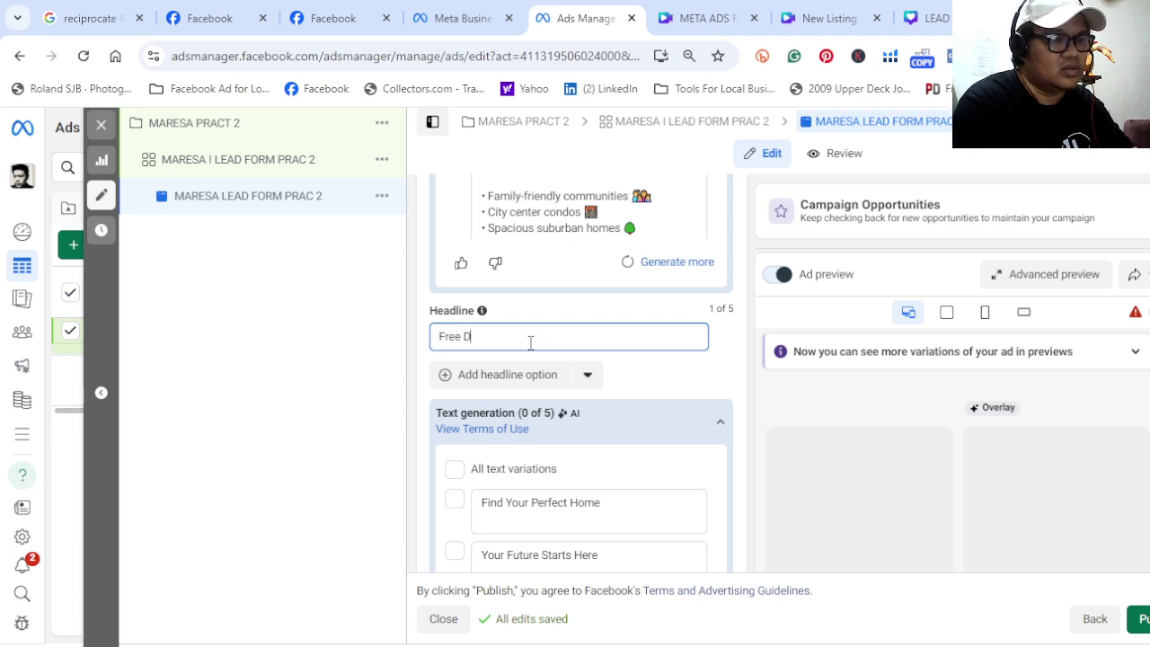
text(ownload)
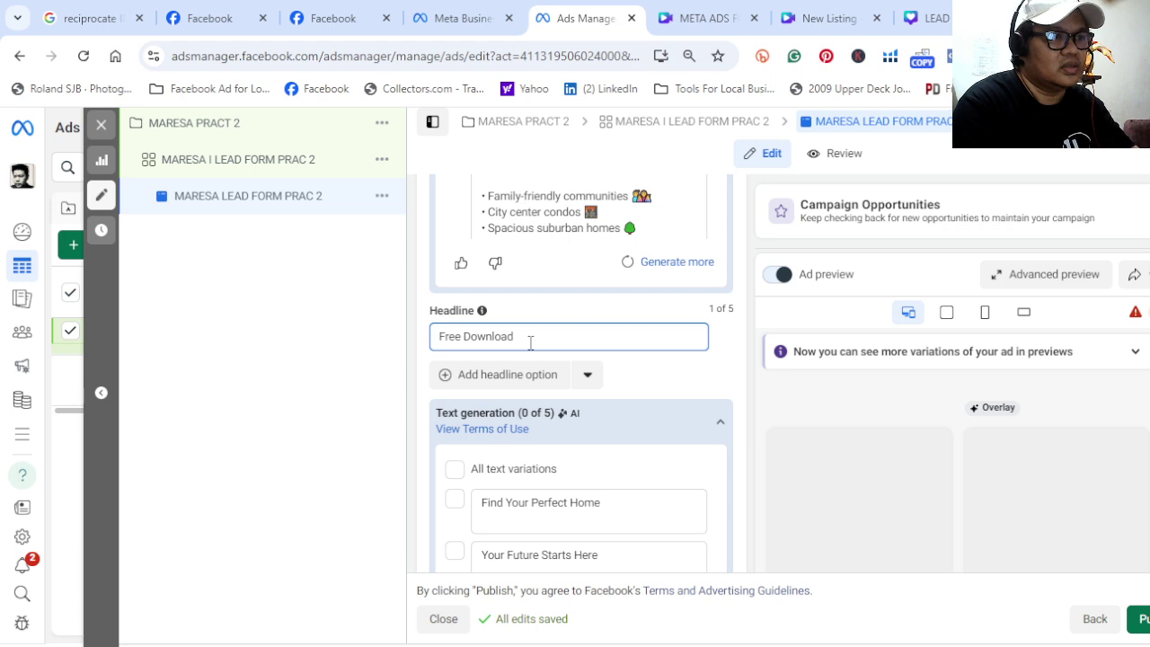
text( Price)
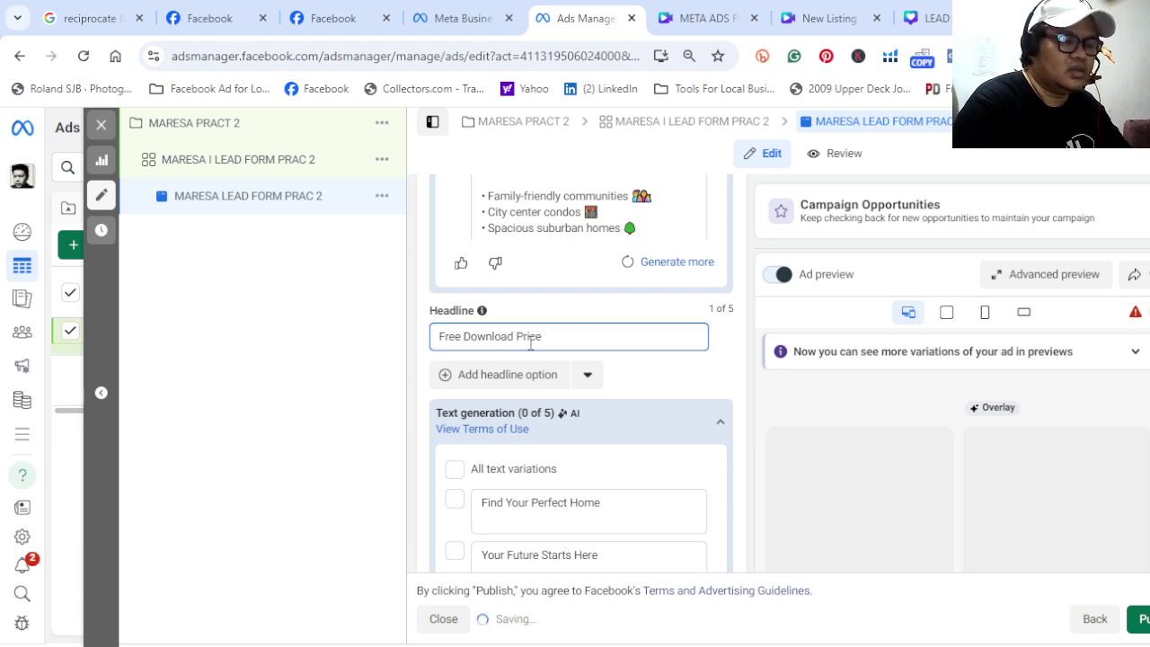
text(list)
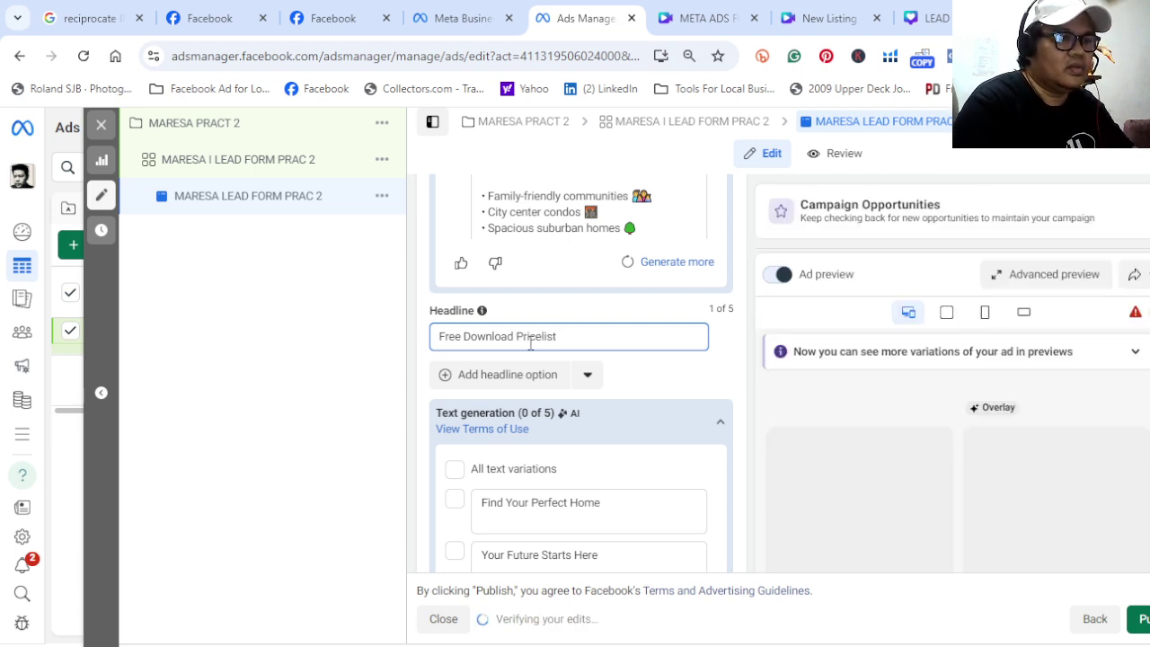
text( or Get )
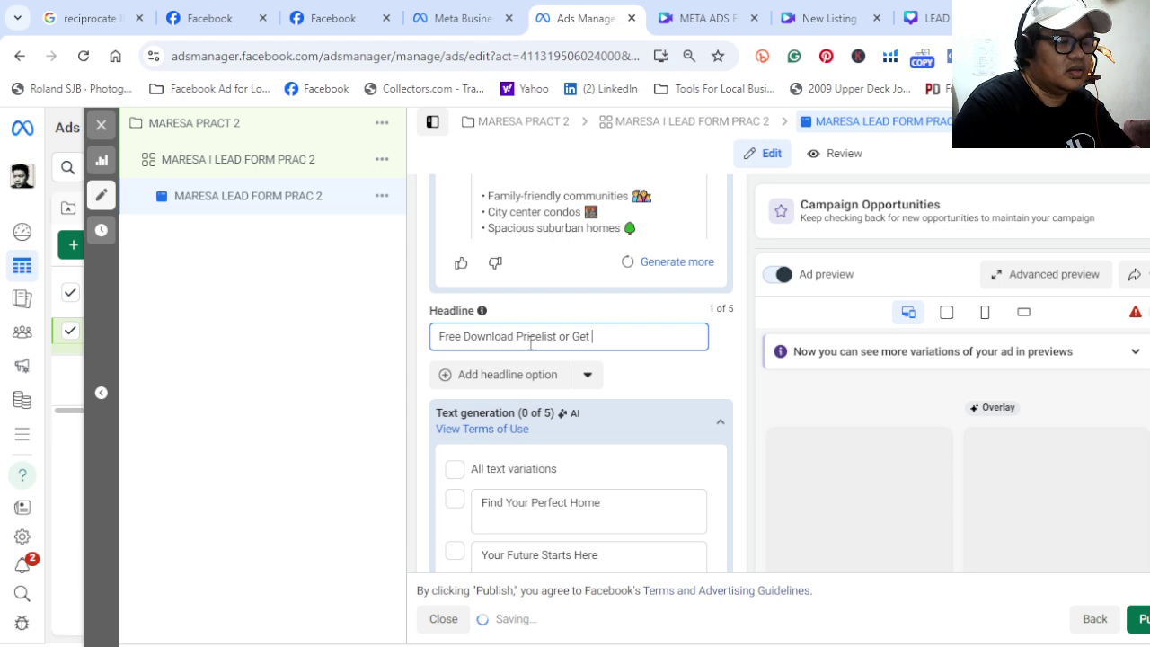
text(15)
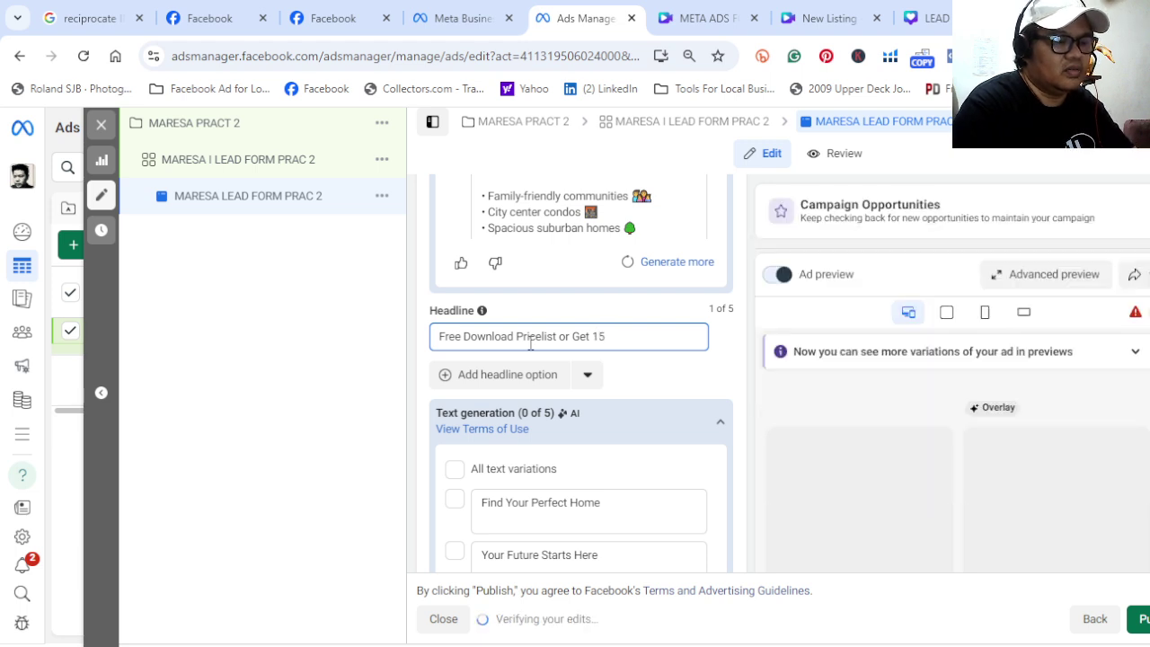
text(k Off)
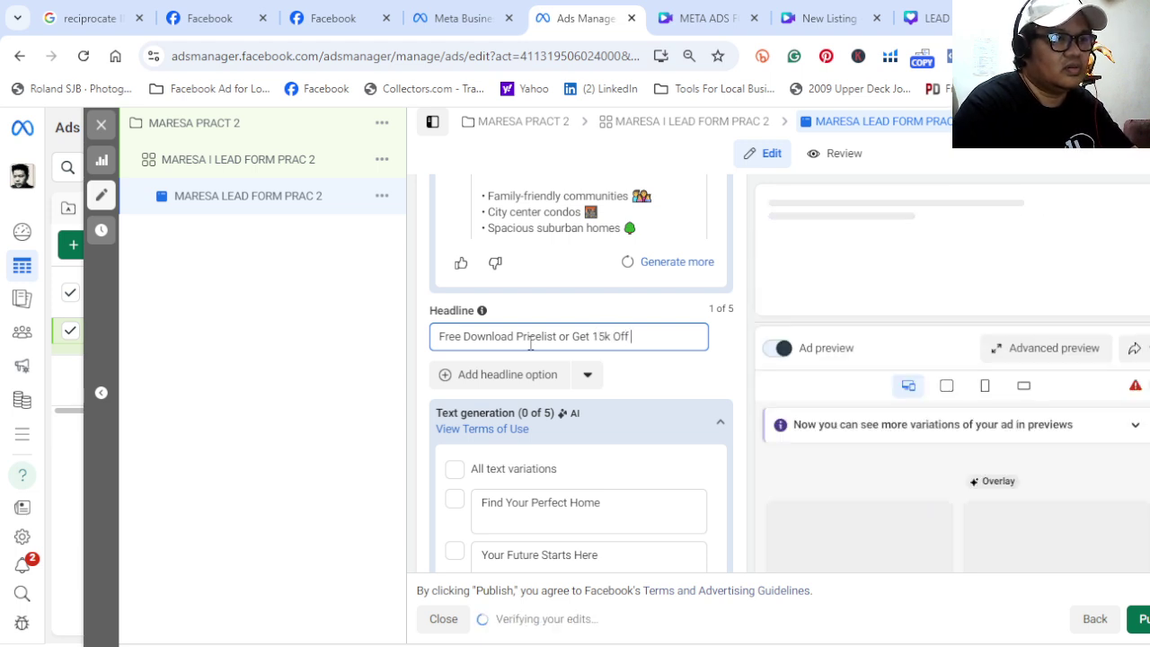
text(!)
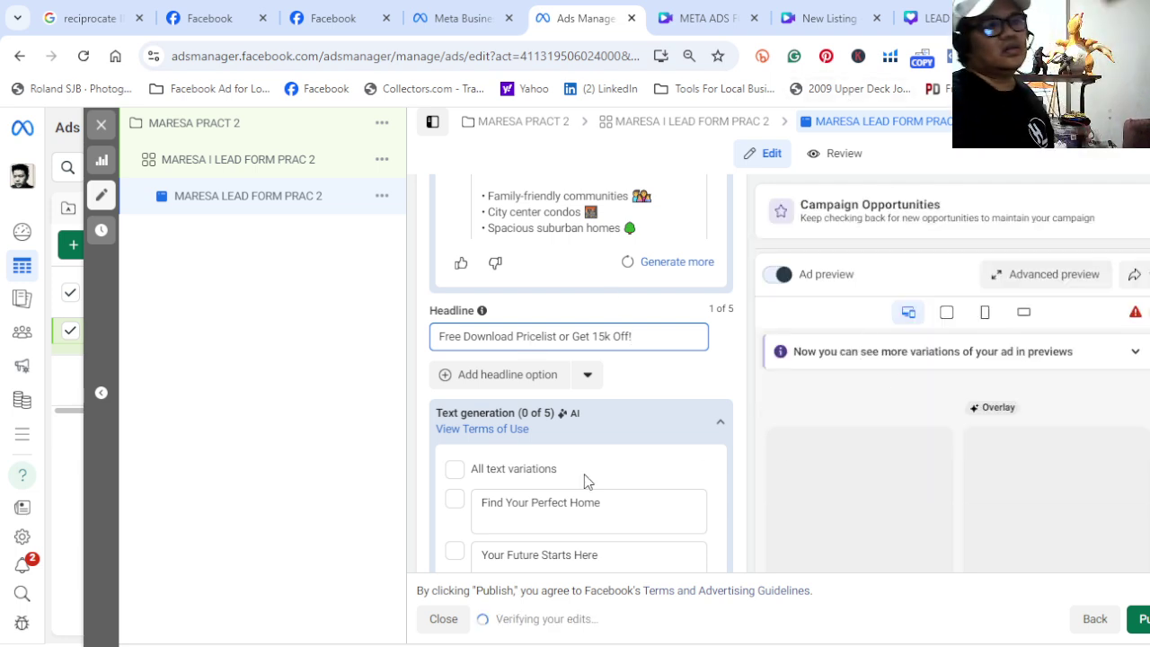
scroll(675, 446, down, 2)
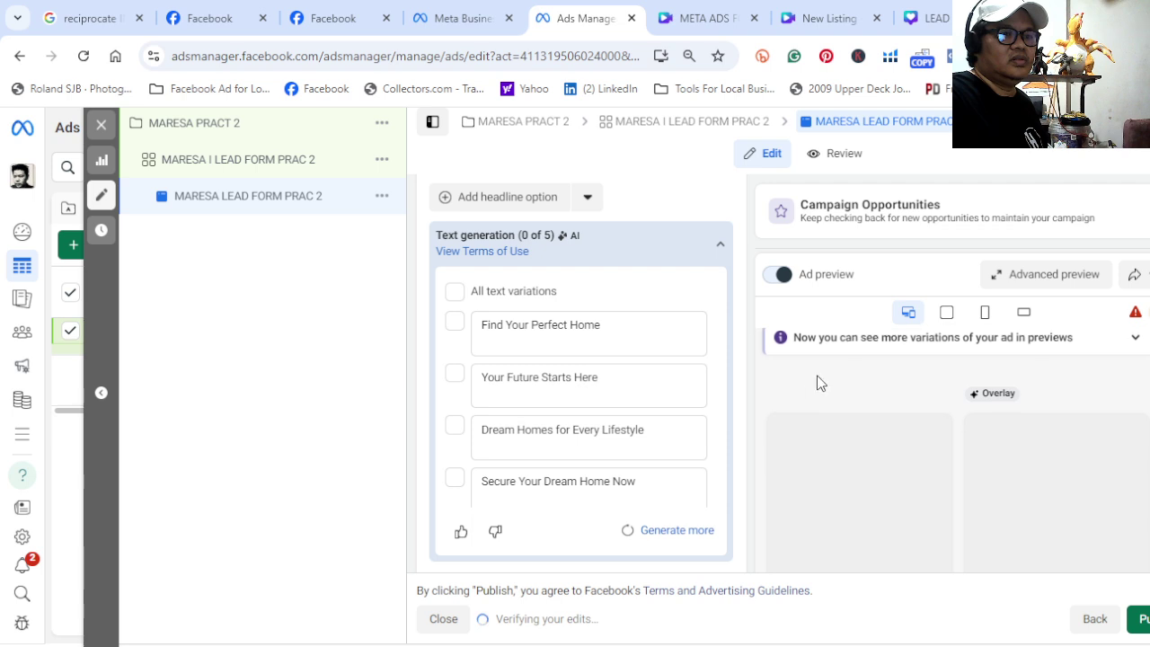
scroll(835, 367, down, 3)
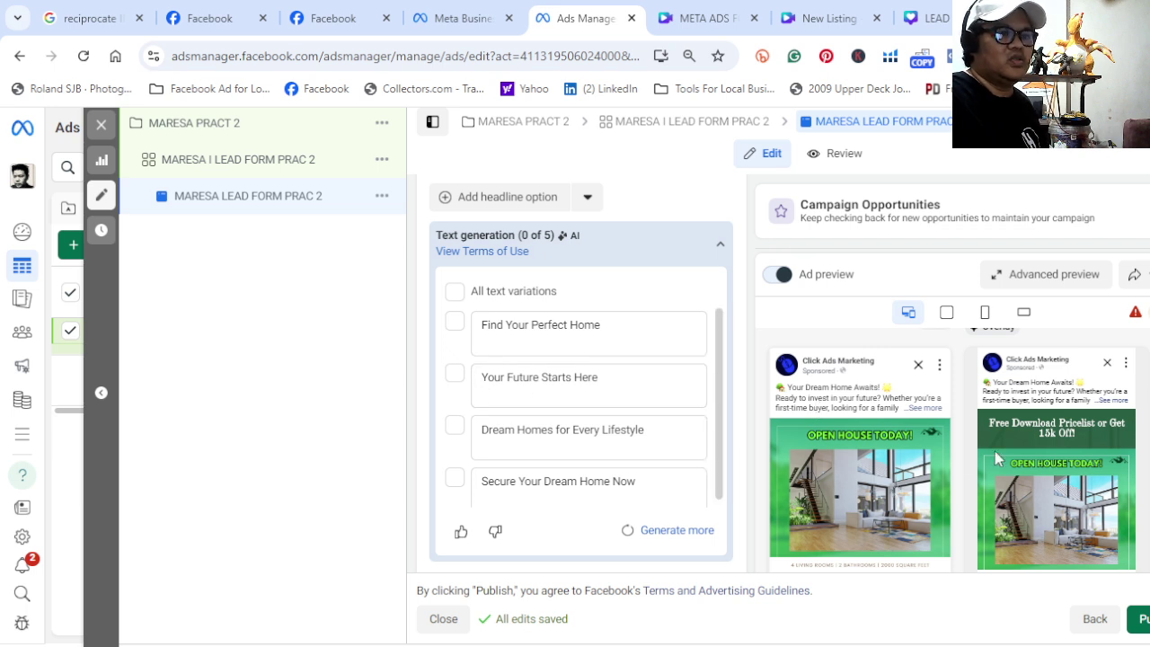
scroll(1024, 454, down, 2)
scroll(575, 485, down, 1)
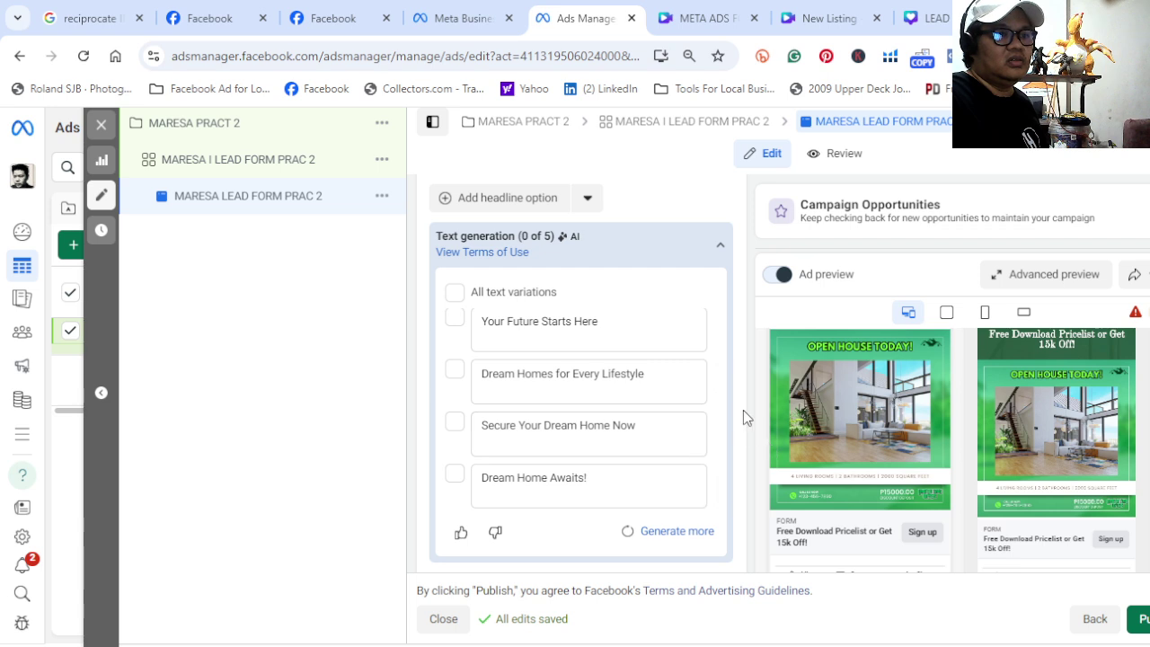
Paste the copied property copy beginning "Looking for Your Dream Home?" as the ad's description and remove its trailing empty line
scroll(743, 410, down, 3)
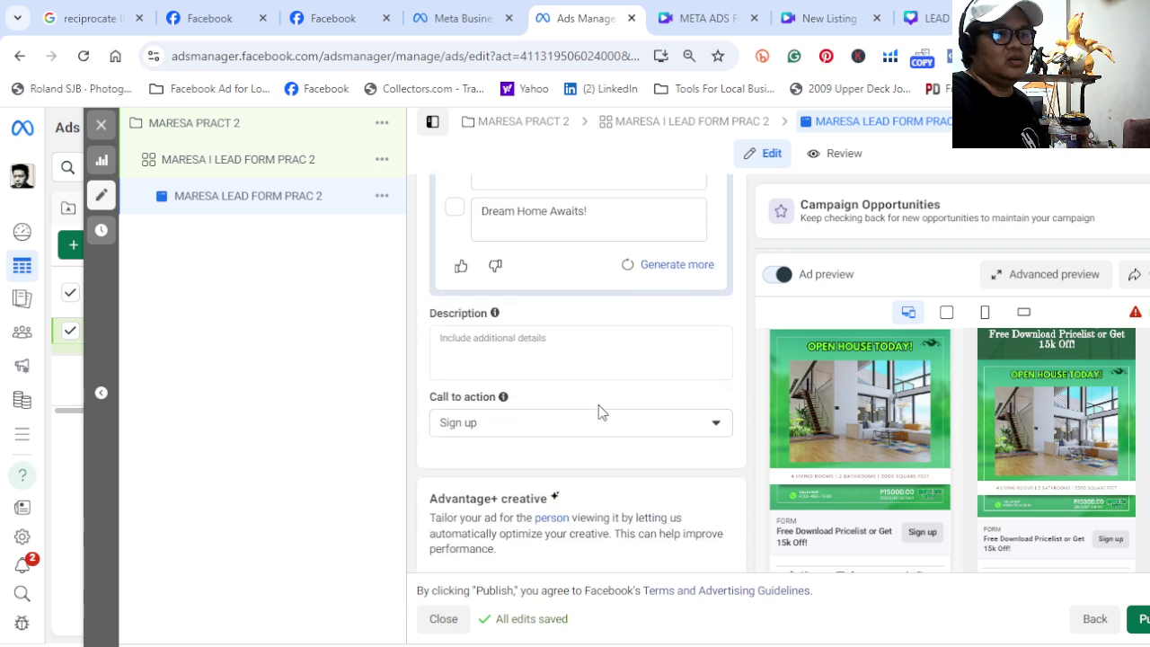
click(529, 344)
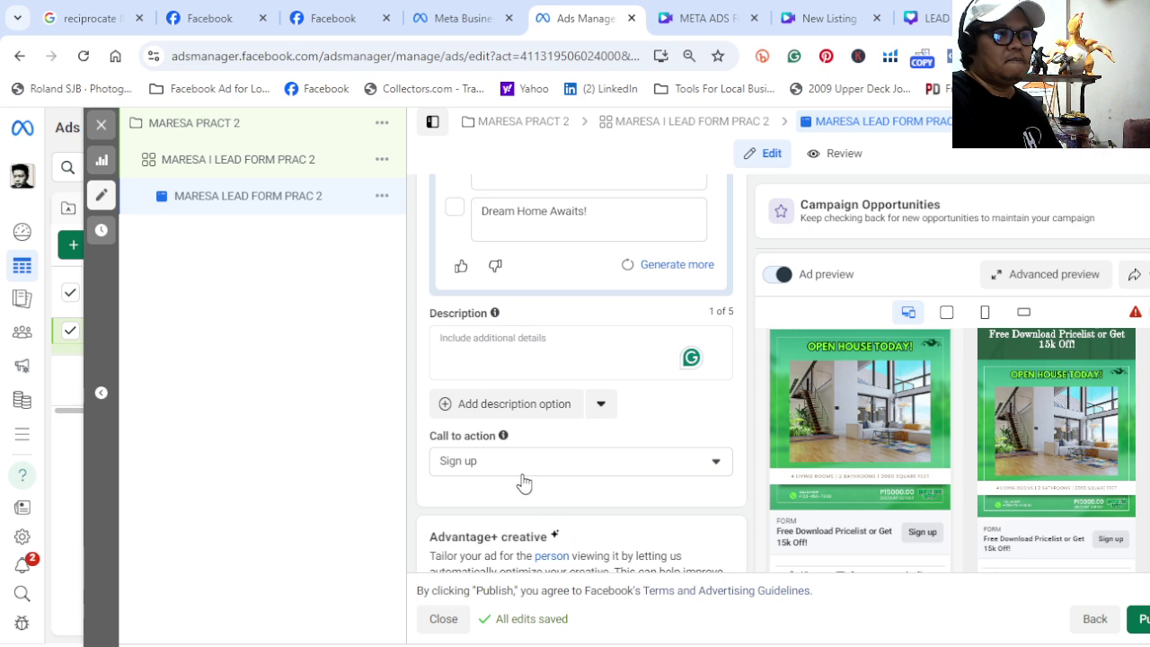
click(493, 348)
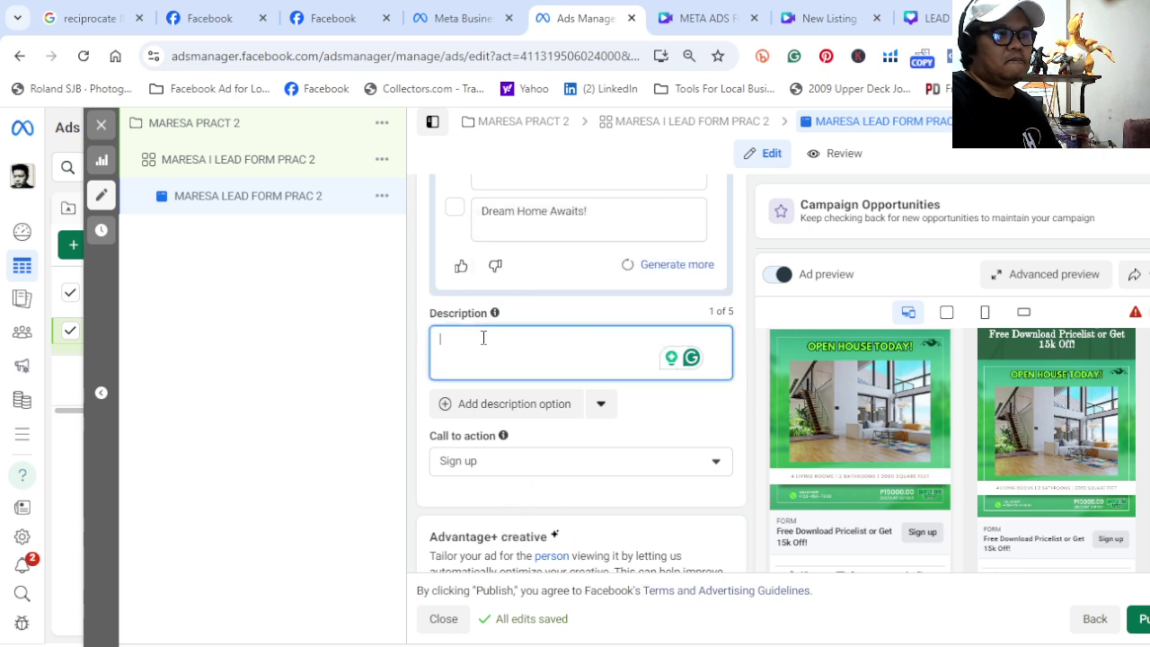
key(ctrl+v)
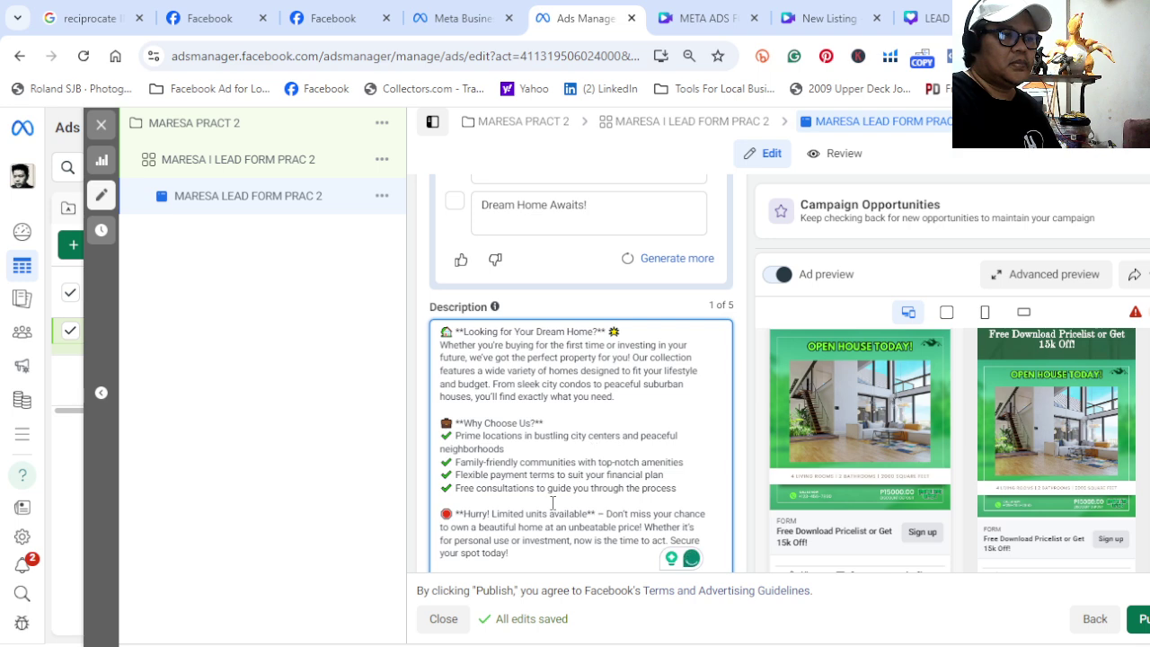
scroll(544, 562, down, 3)
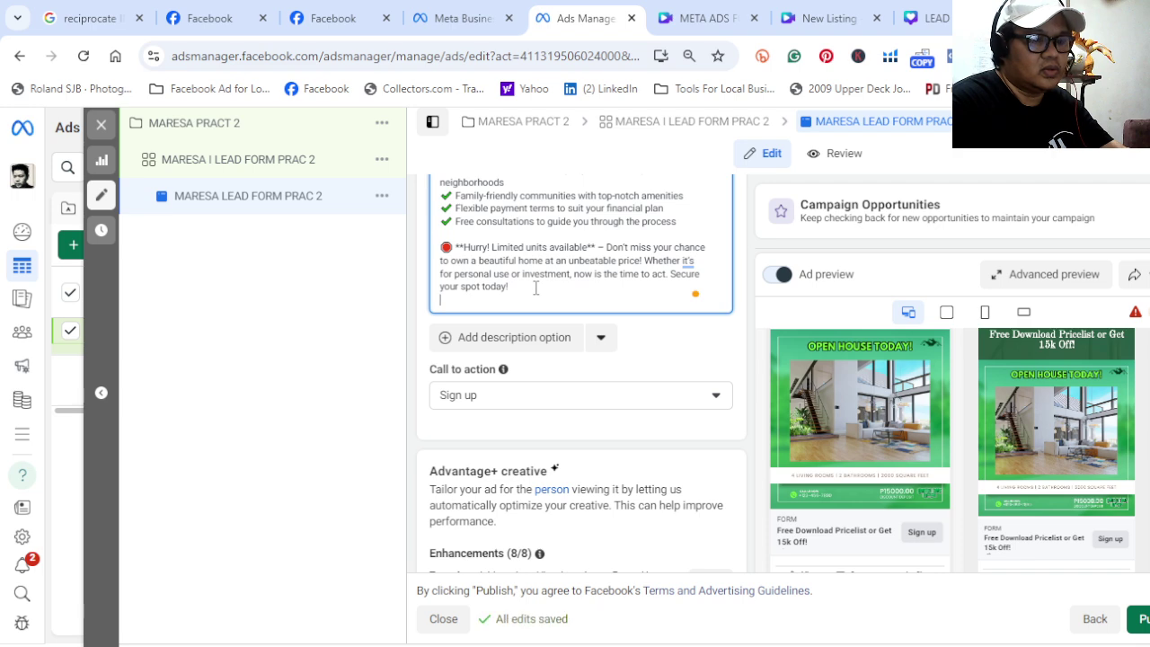
text(D)
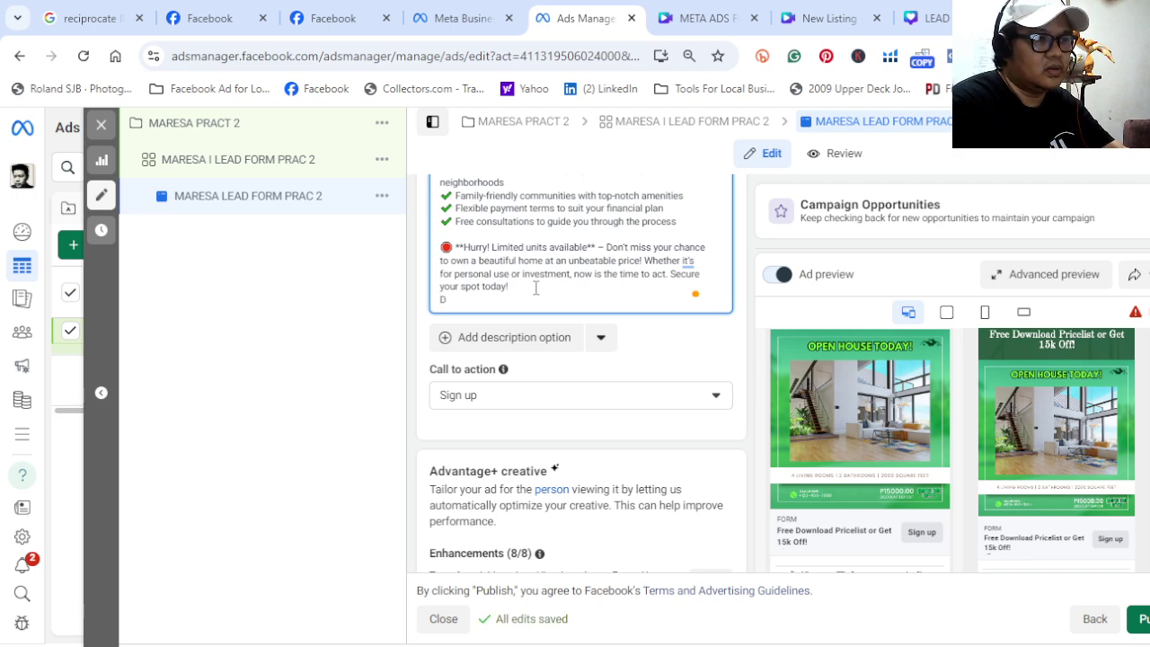
key(BackSpace)
key(BackSpace)
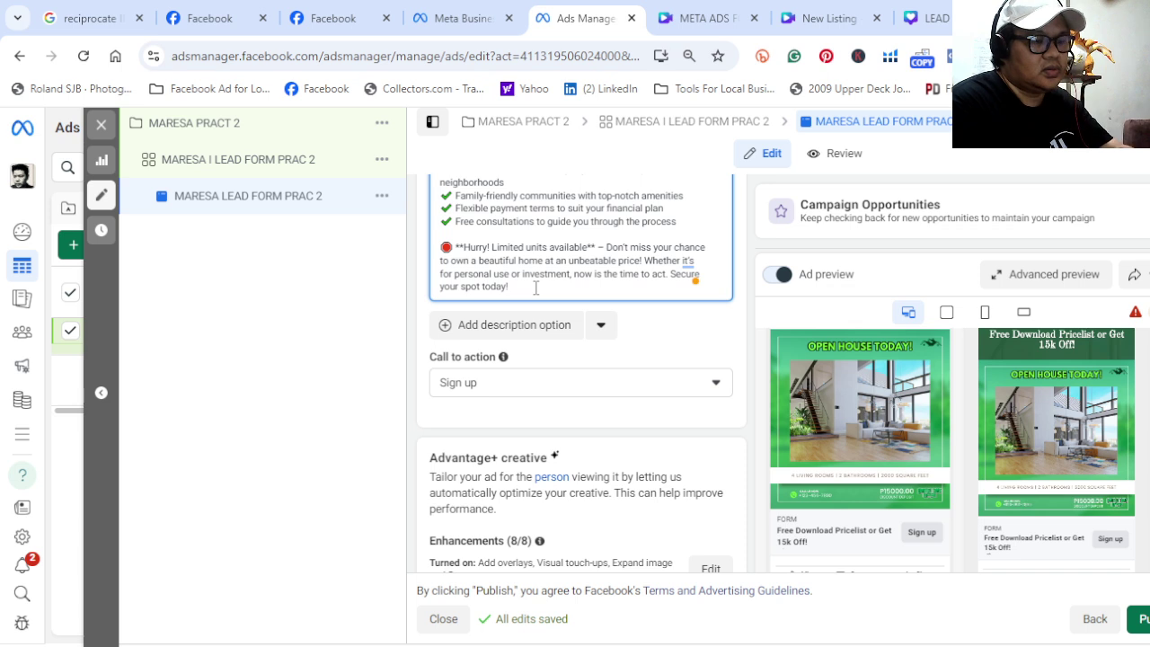
text(pr)
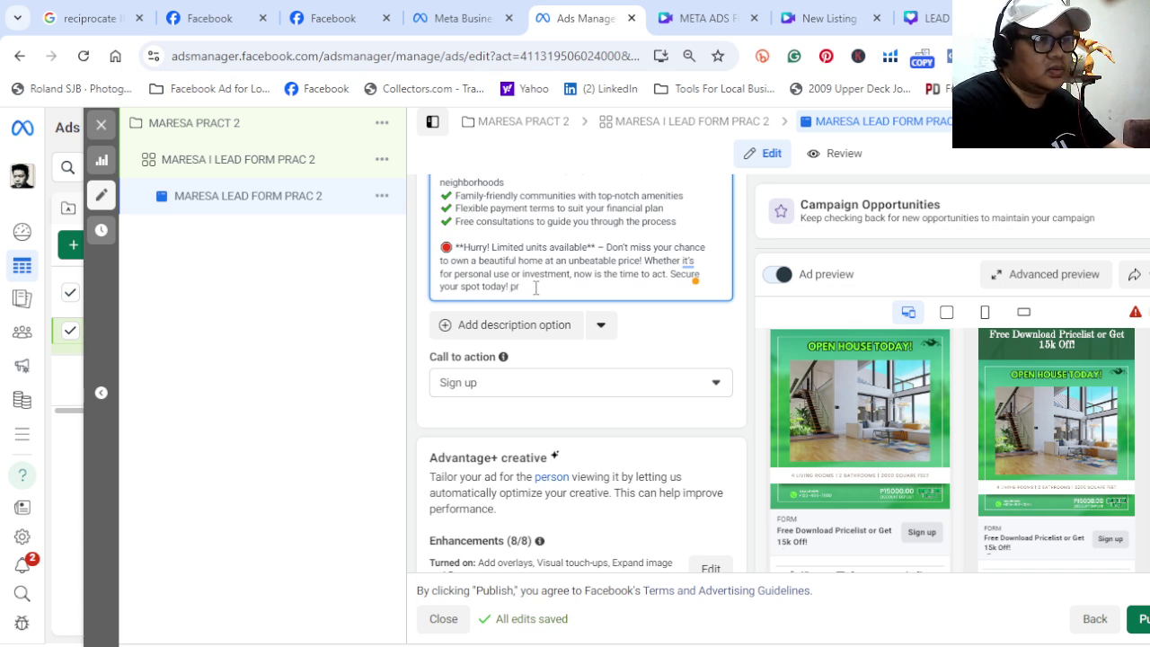
key(BackSpace)
key(BackSpace)
key(BackSpace)
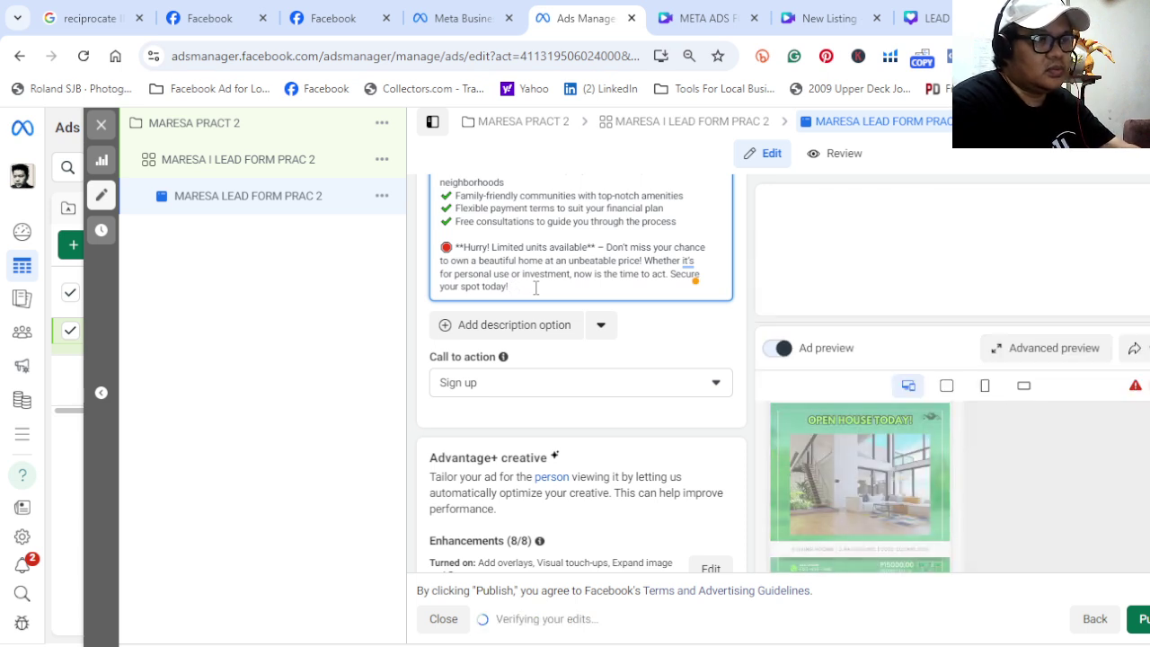
text(RICE)
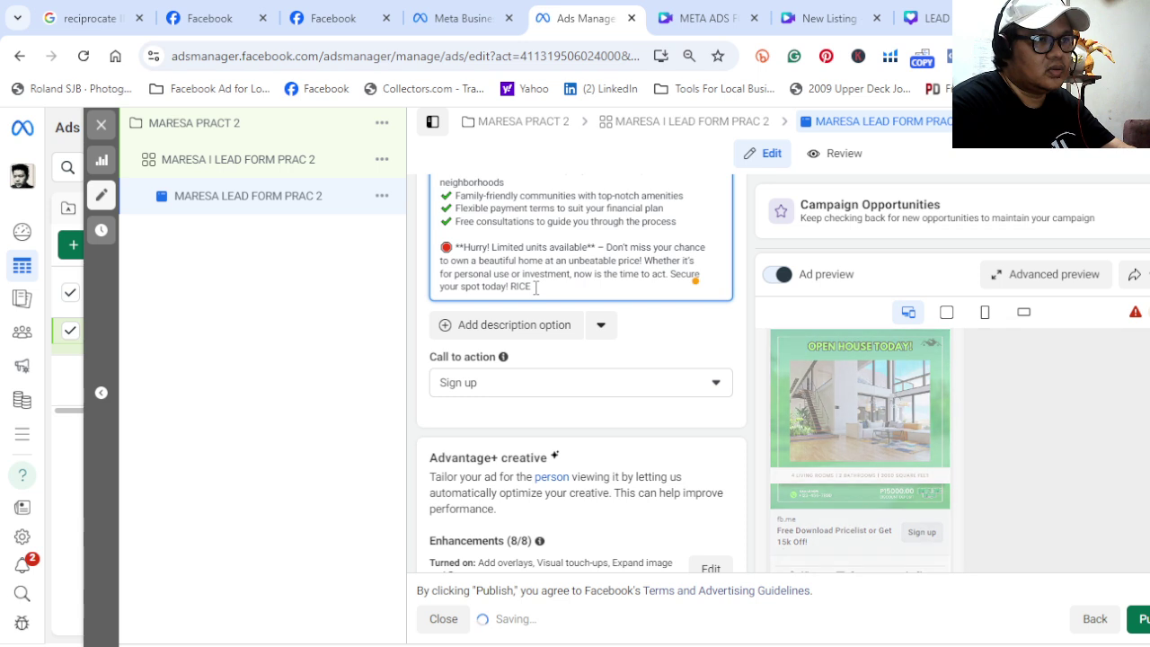
key(BackSpace)
key(BackSpace)
key(BackSpace)
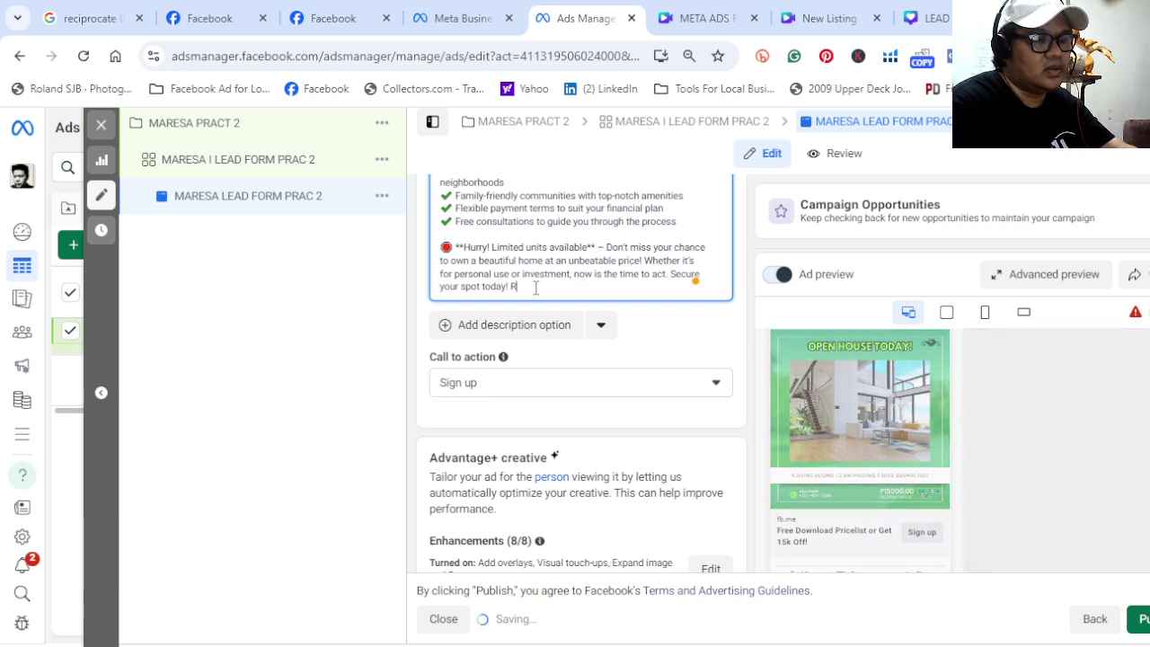
key(Left)
text(P)
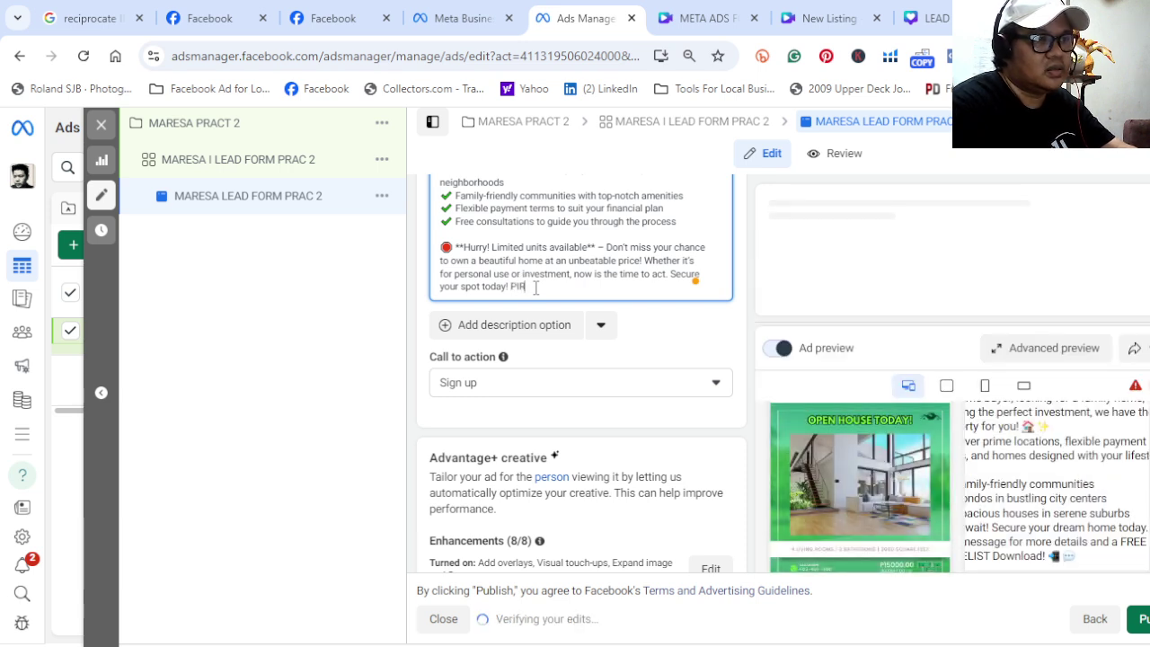
key(Delete)
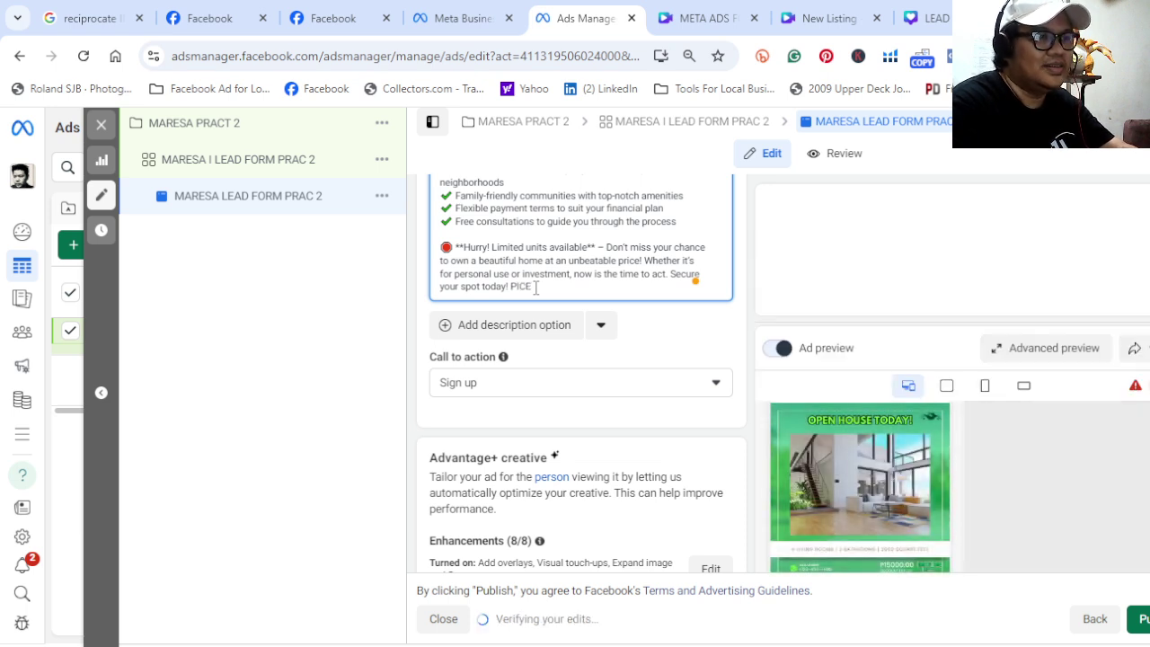
key(BackSpace)
key(BackSpace)
key(BackSpace)
key(BackSpace)
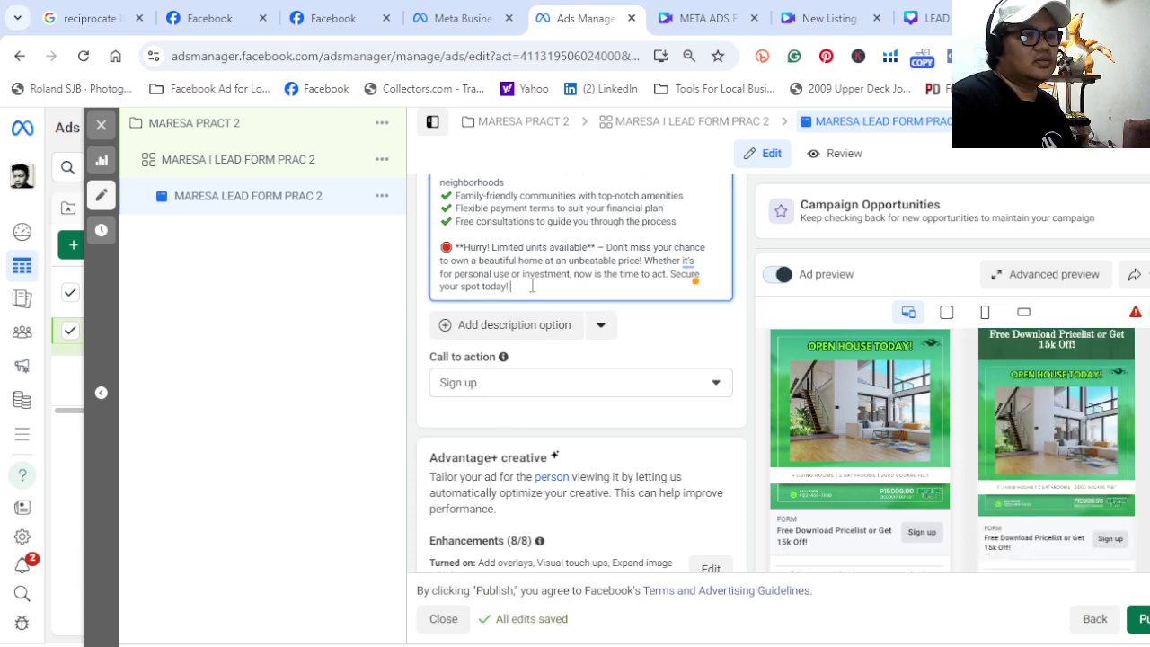
Append "FREE DOWNLOAD - PRICELIST HERE!" to the end of the ad's description
text(FREE DOWNLOAD - PRICELIST HERE!)
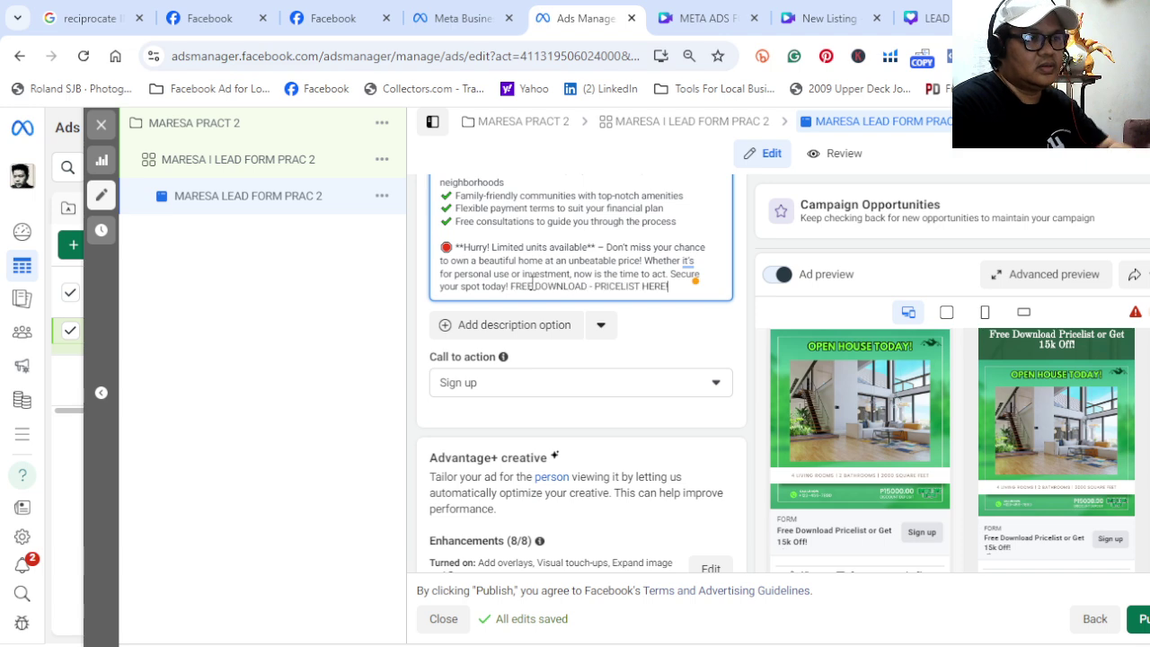
Set the ad's call to action to Download
click(531, 387)
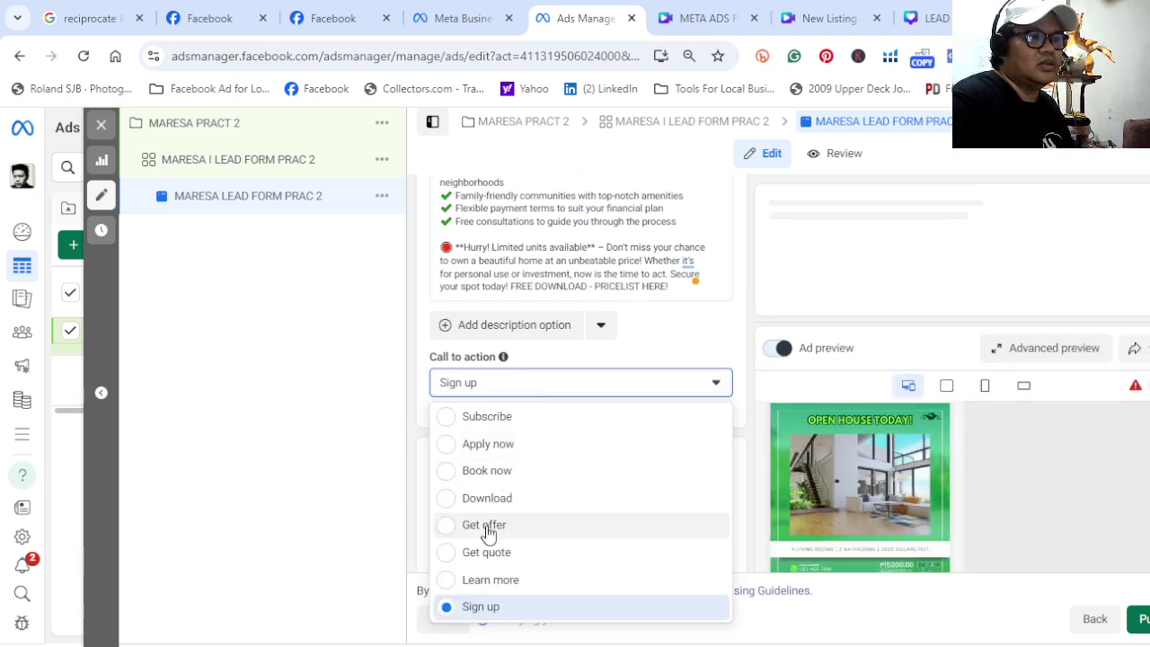
click(456, 499)
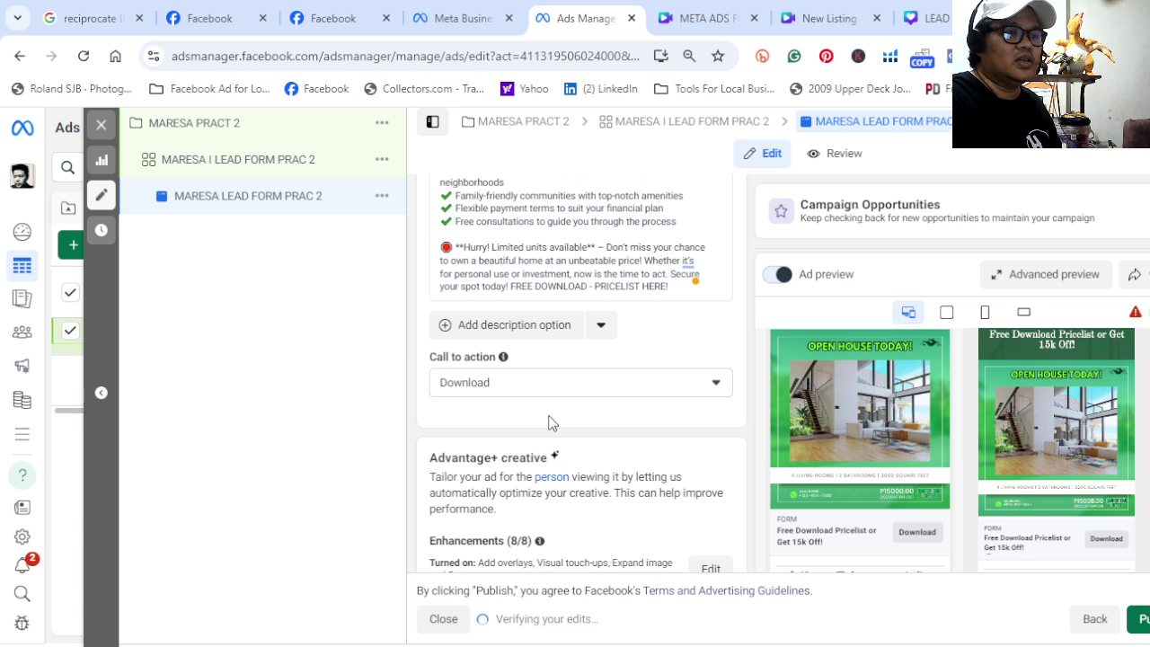
scroll(549, 420, down, 1)
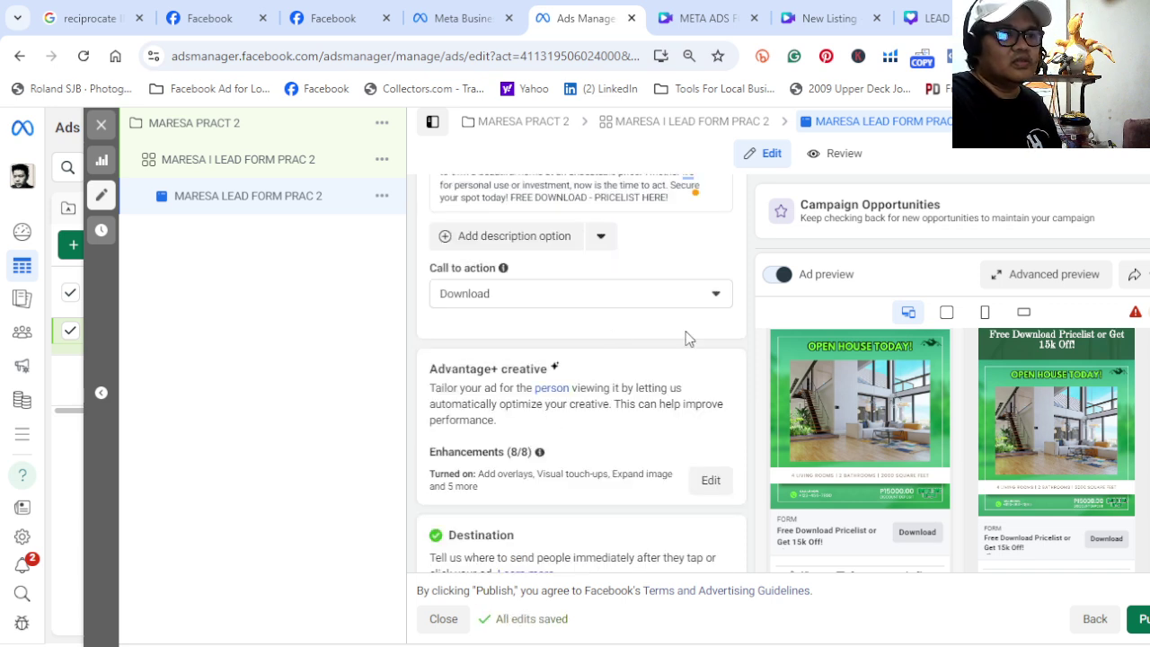
scroll(669, 347, down, 2)
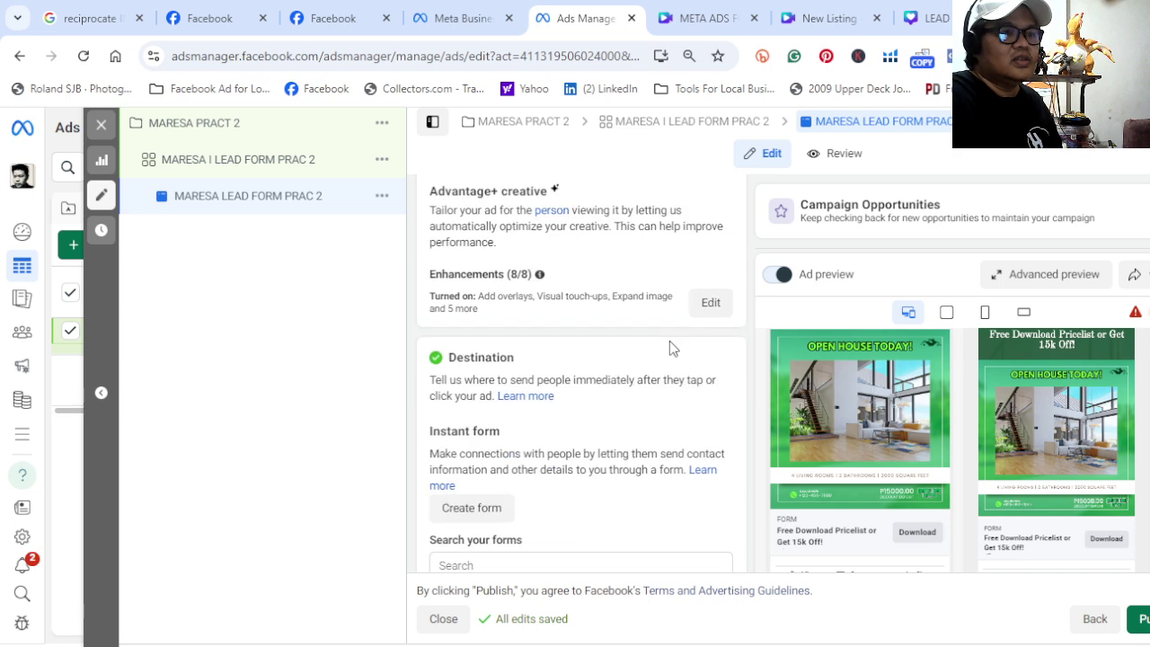
scroll(589, 415, down, 2)
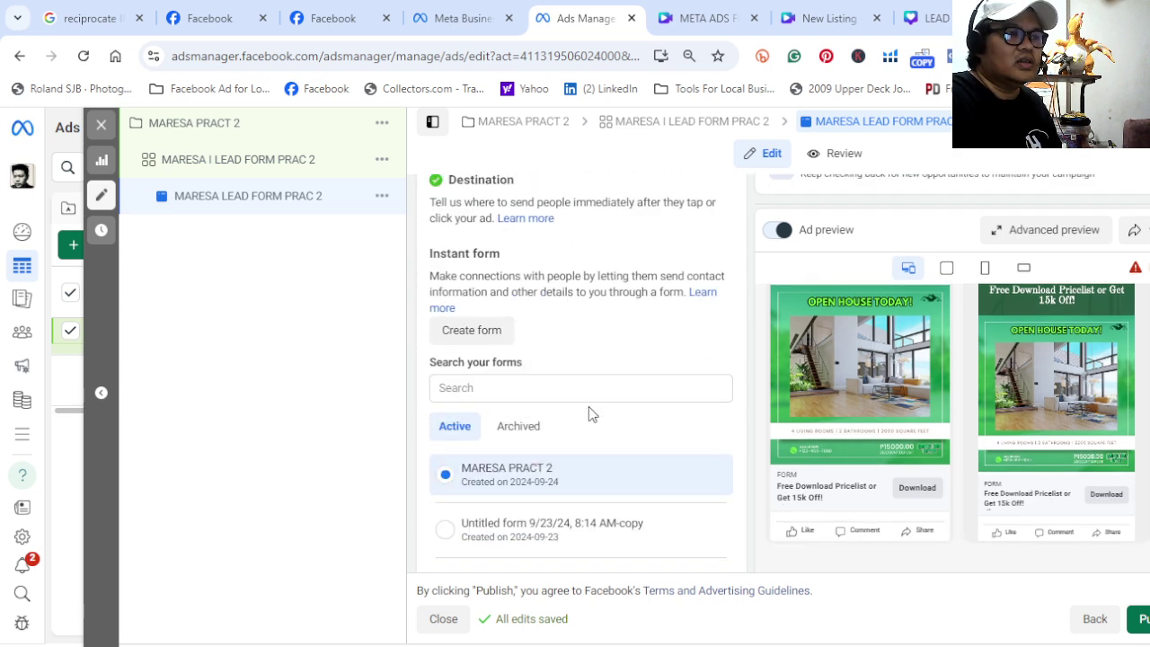
scroll(588, 415, up, 5)
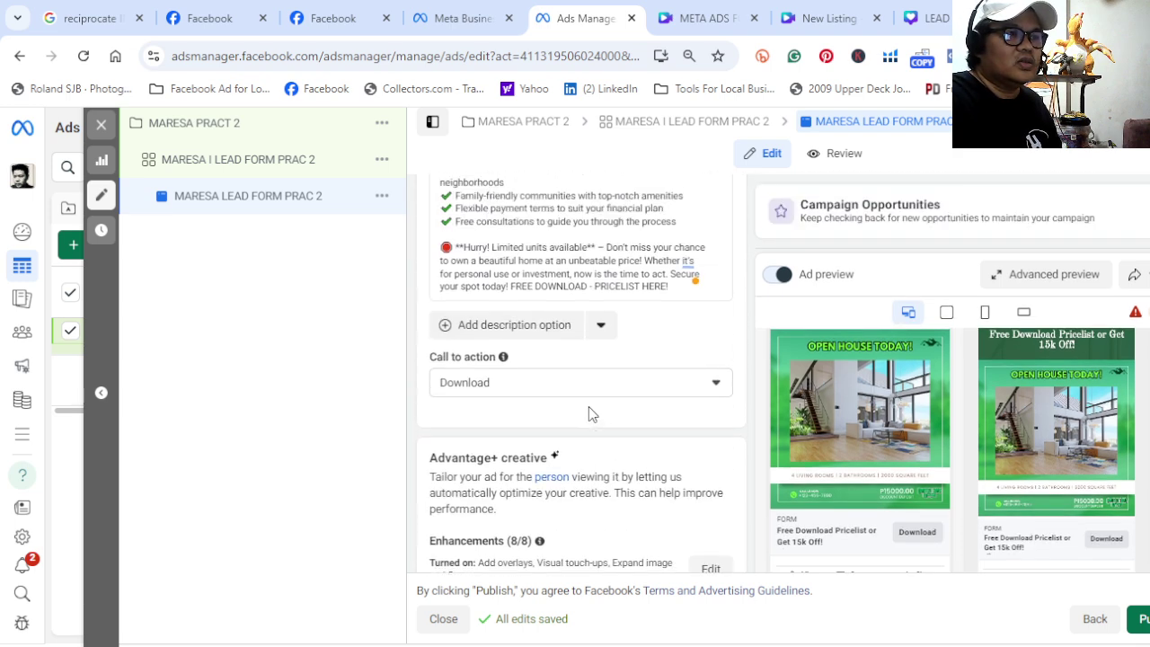
Review the ad's Advantage+ creative enhancements, the Destination section with its existing instant forms, and the ad preview
scroll(485, 485, down, 1)
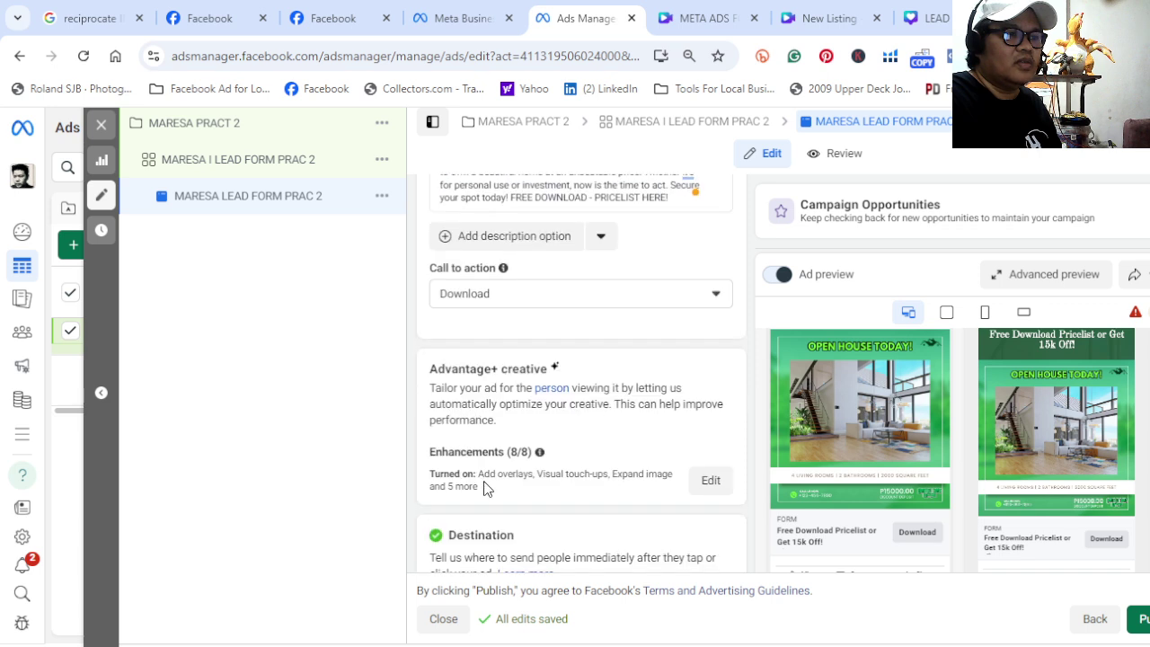
scroll(490, 494, down, 1)
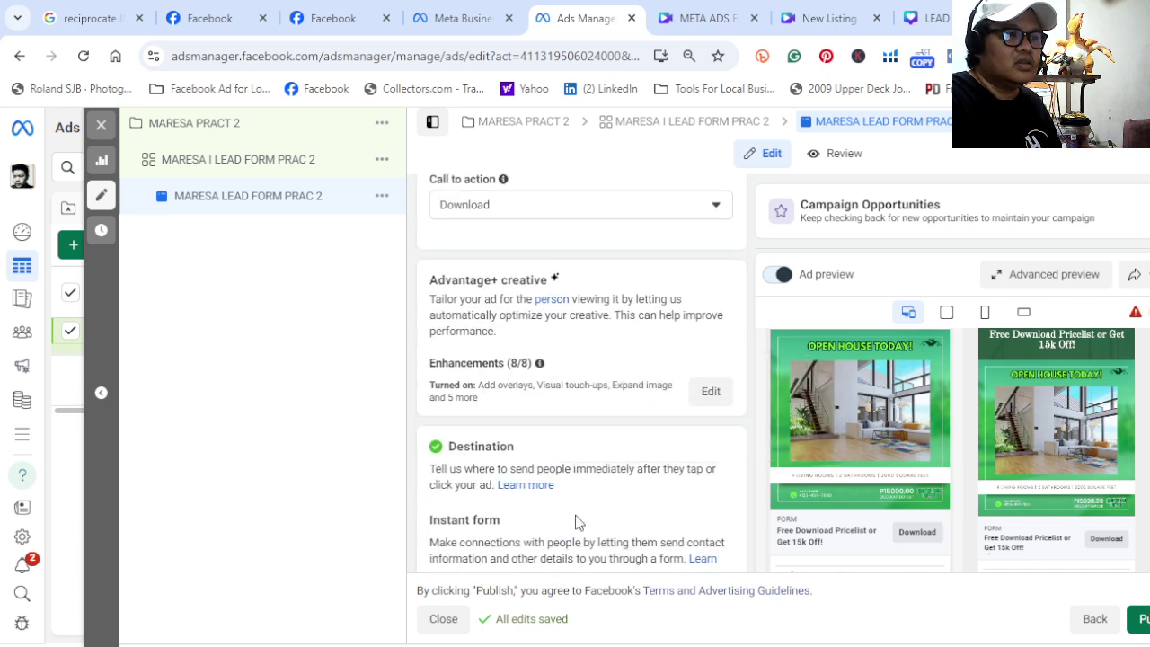
scroll(575, 522, down, 1)
scroll(575, 522, down, 1)
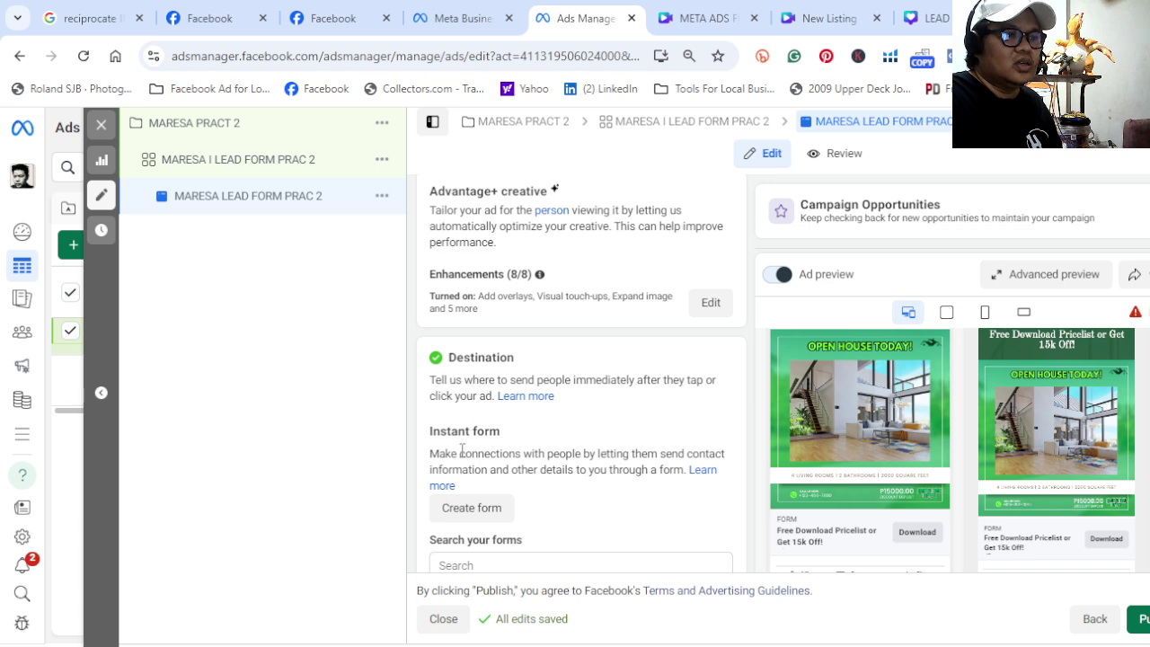
scroll(461, 452, down, 1)
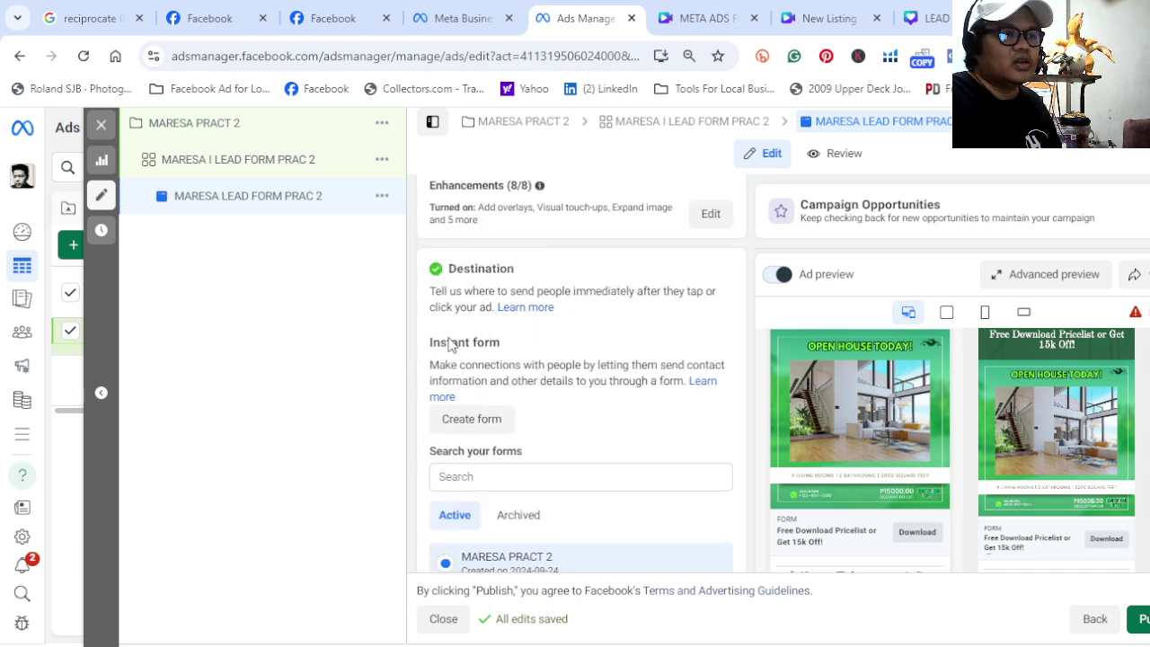
scroll(605, 416, down, 1)
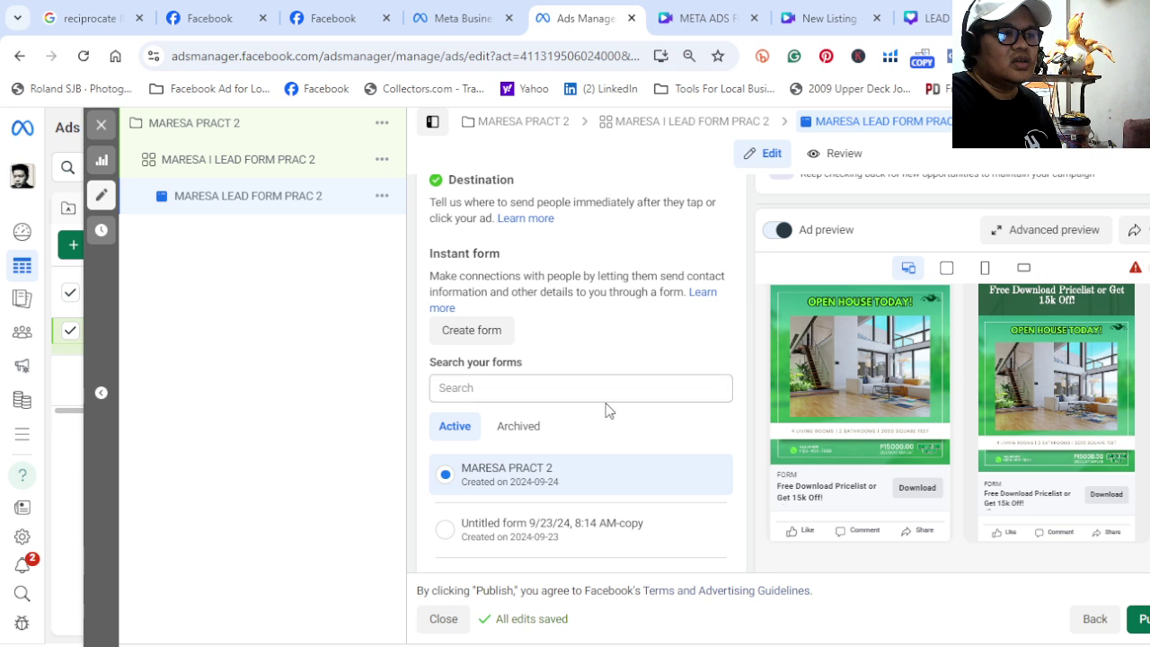
scroll(584, 395, down, 1)
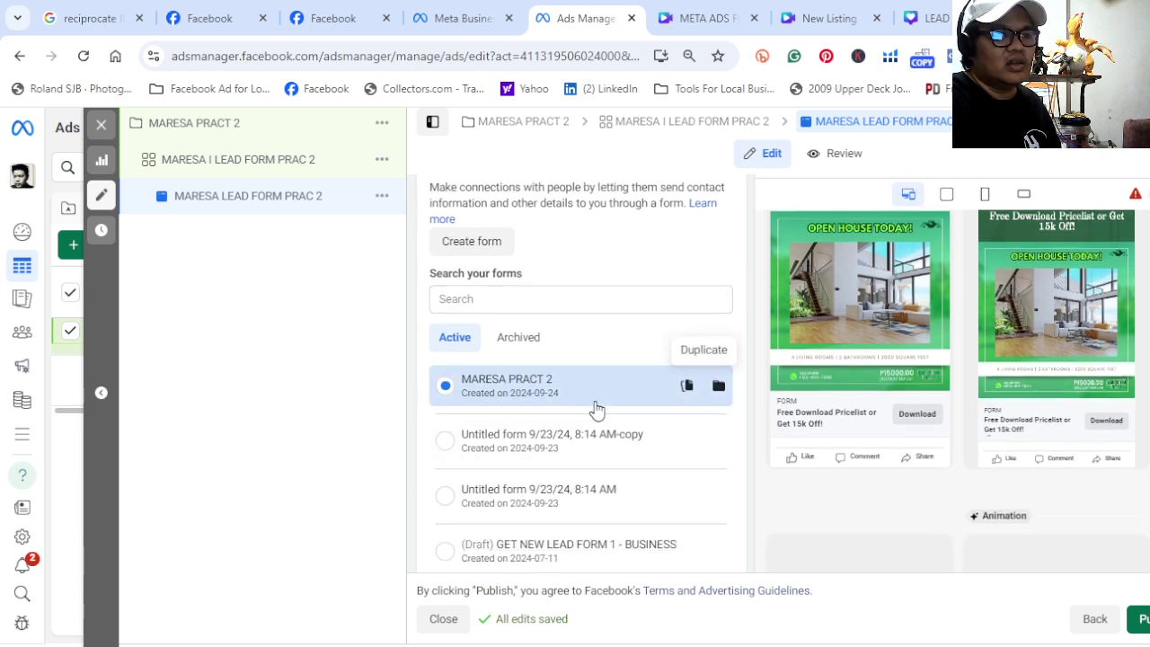
scroll(794, 449, down, 1)
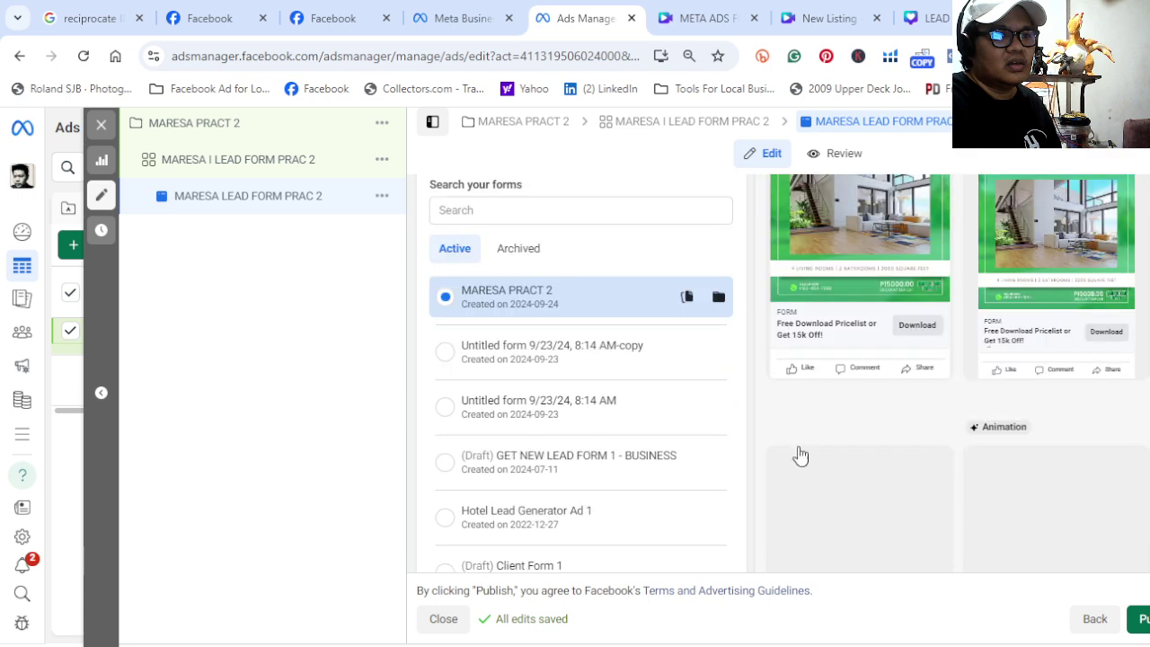
scroll(726, 368, up, 2)
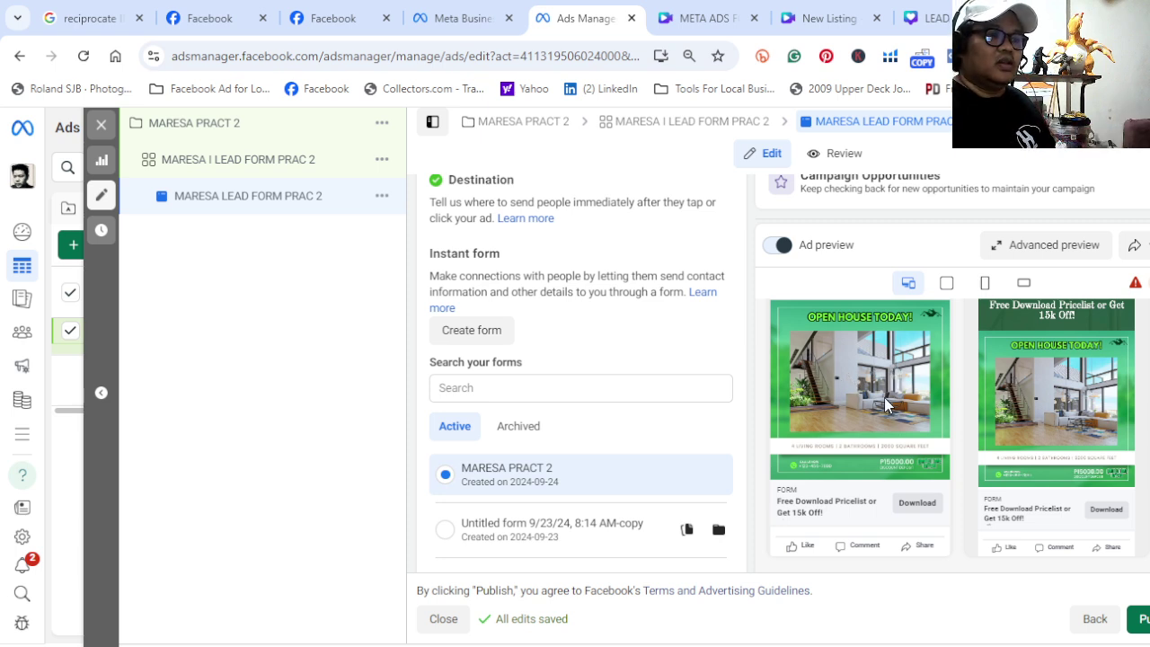
scroll(888, 404, down, 1)
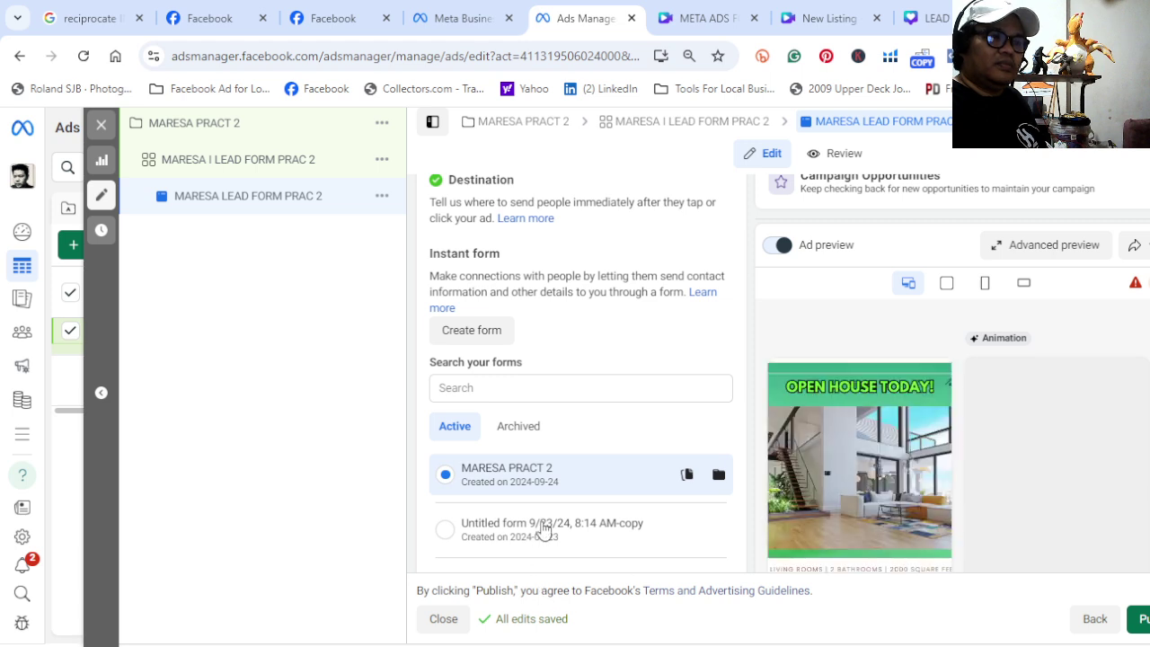
scroll(588, 478, down, 2)
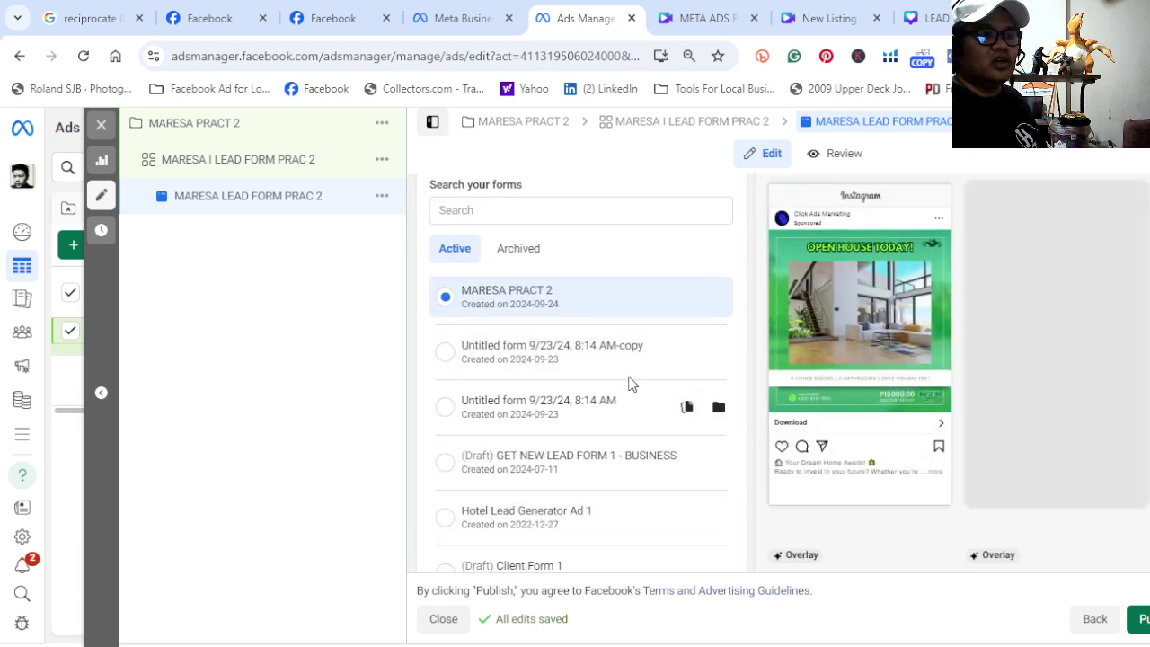
scroll(538, 390, up, 1)
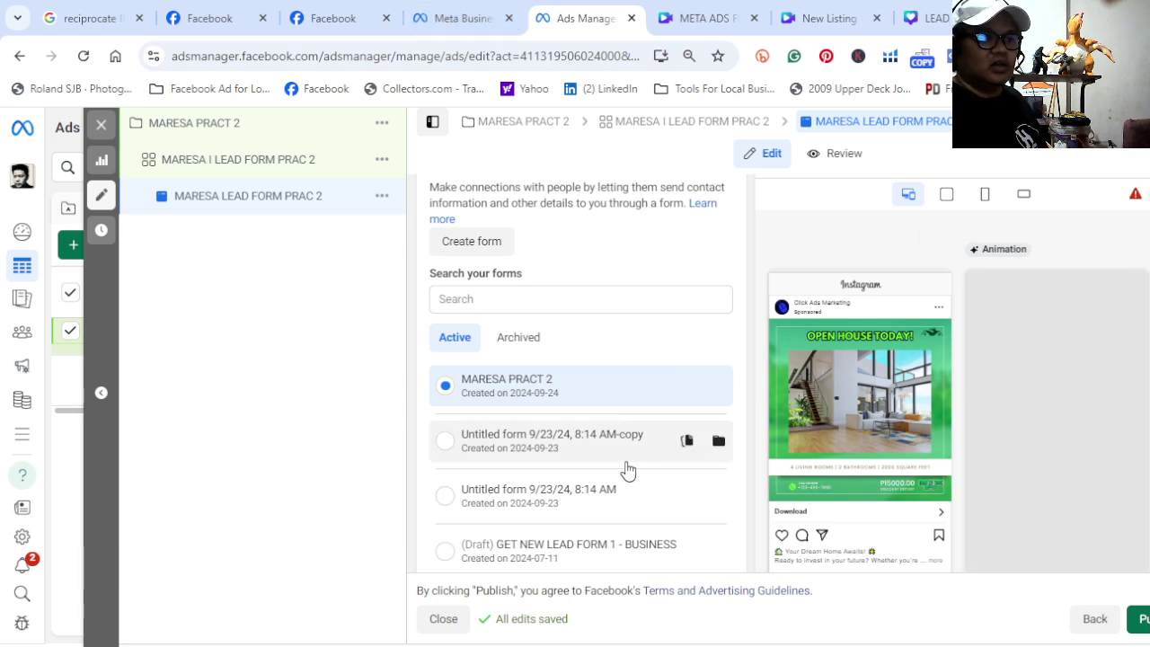
scroll(625, 469, up, 2)
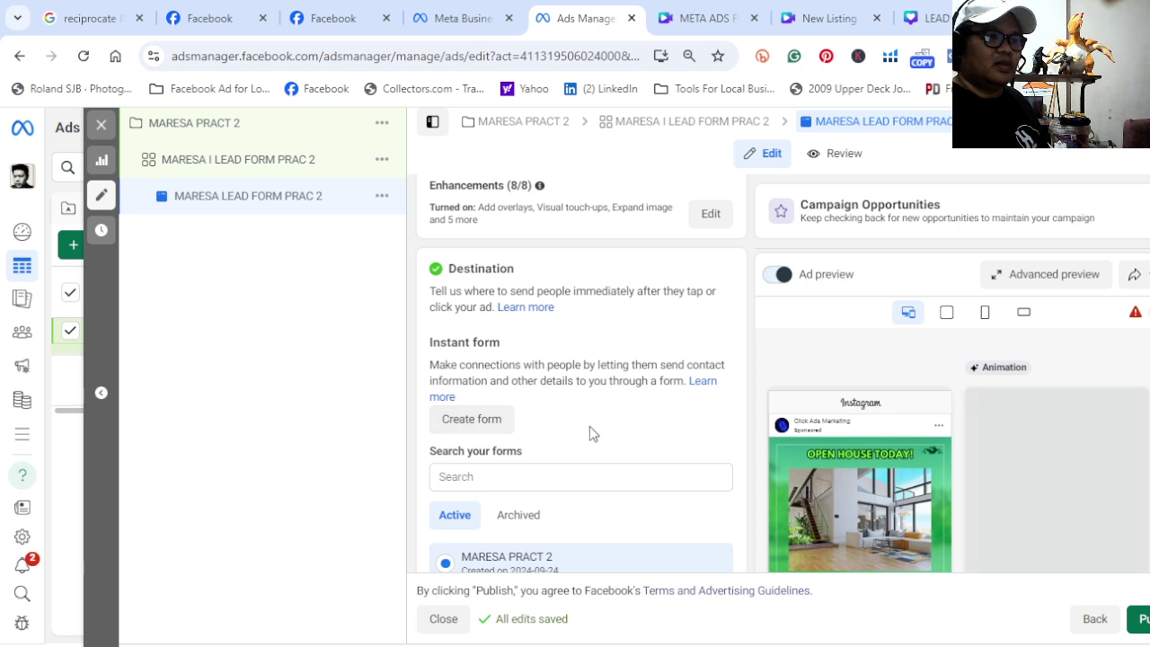
Create a new instant form, replace its generated name with "MARESA", and continue to the form's intro
click(473, 422)
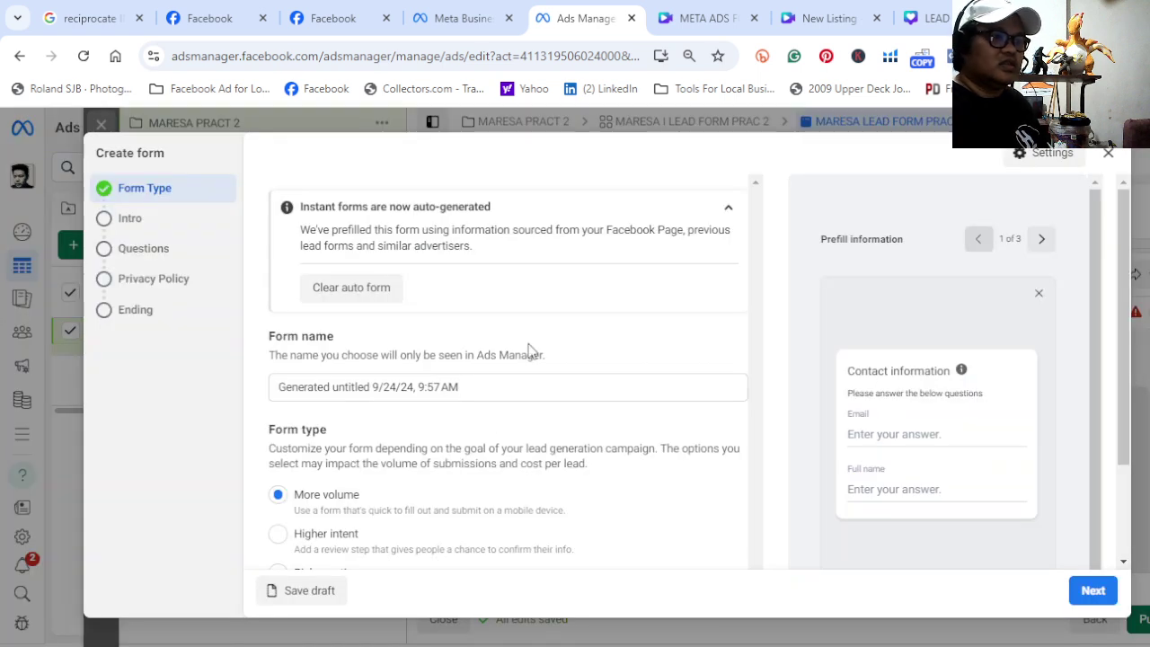
scroll(509, 398, down, 3)
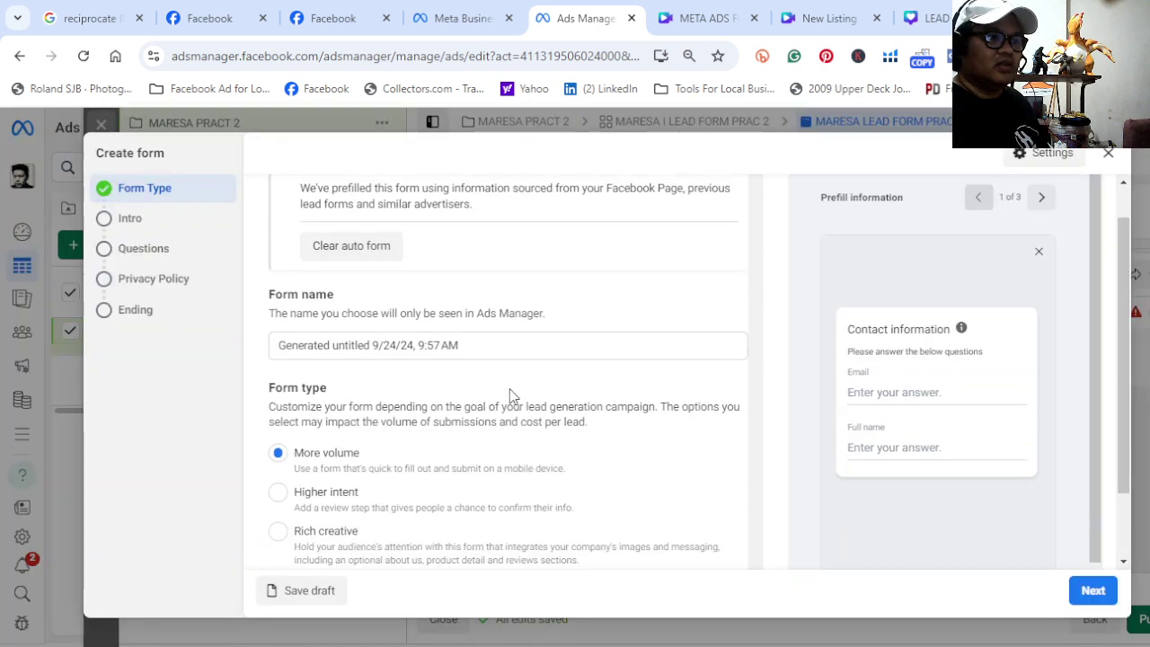
click(507, 256)
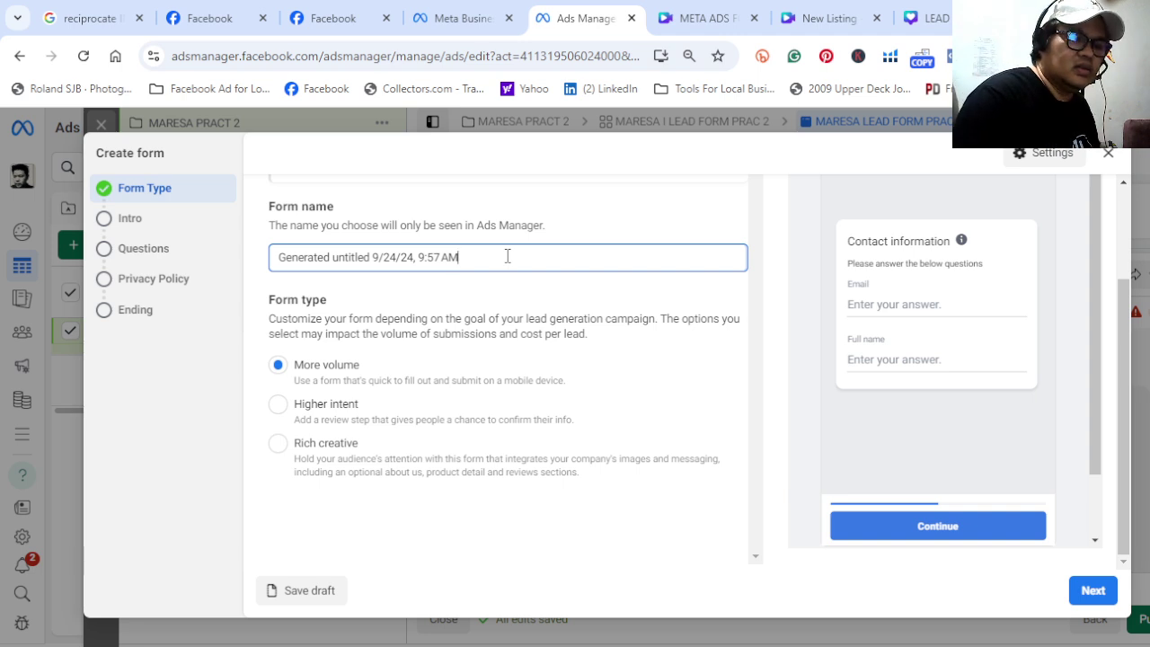
key(BackSpace)
key(BackSpace)
key(BackSpace)
key(BackSpace)
key(BackSpace)
key(BackSpace)
key(BackSpace)
key(BackSpace)
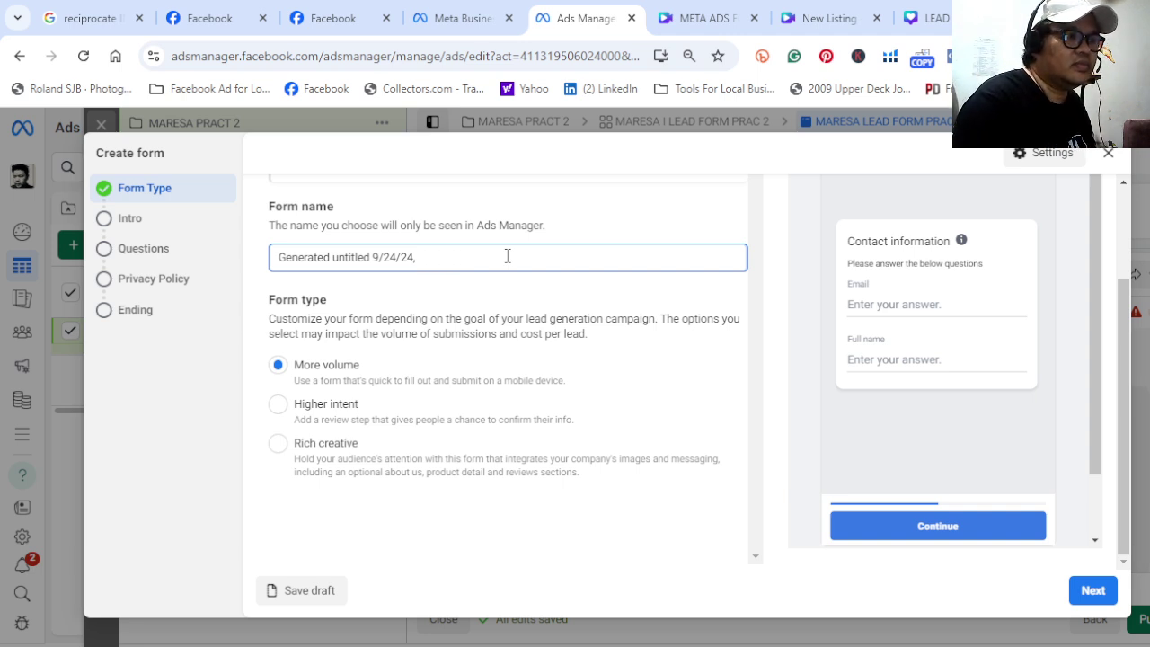
key(BackSpace)
key(BackSpace)
key(BackSpace)
key(BackSpace)
key(BackSpace)
key(BackSpace)
key(BackSpace)
key(BackSpace)
key(BackSpace)
key(BackSpace)
key(BackSpace)
key(BackSpace)
key(BackSpace)
key(BackSpace)
key(BackSpace)
key(BackSpace)
key(BackSpace)
key(BackSpace)
key(BackSpace)
key(BackSpace)
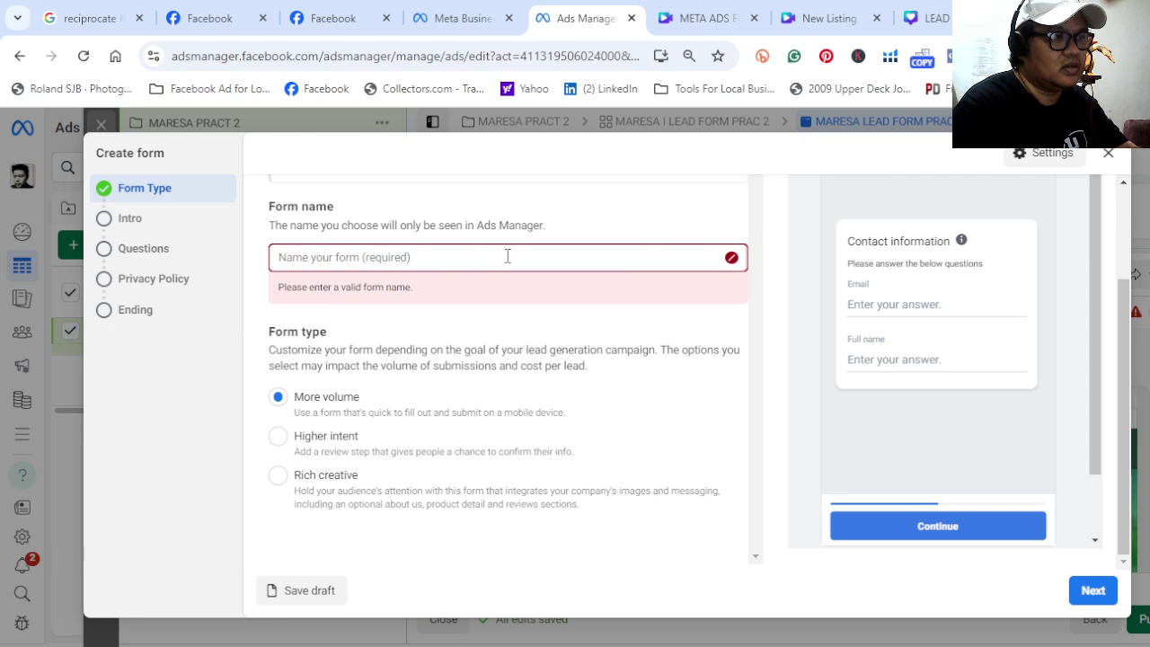
text(maresa)
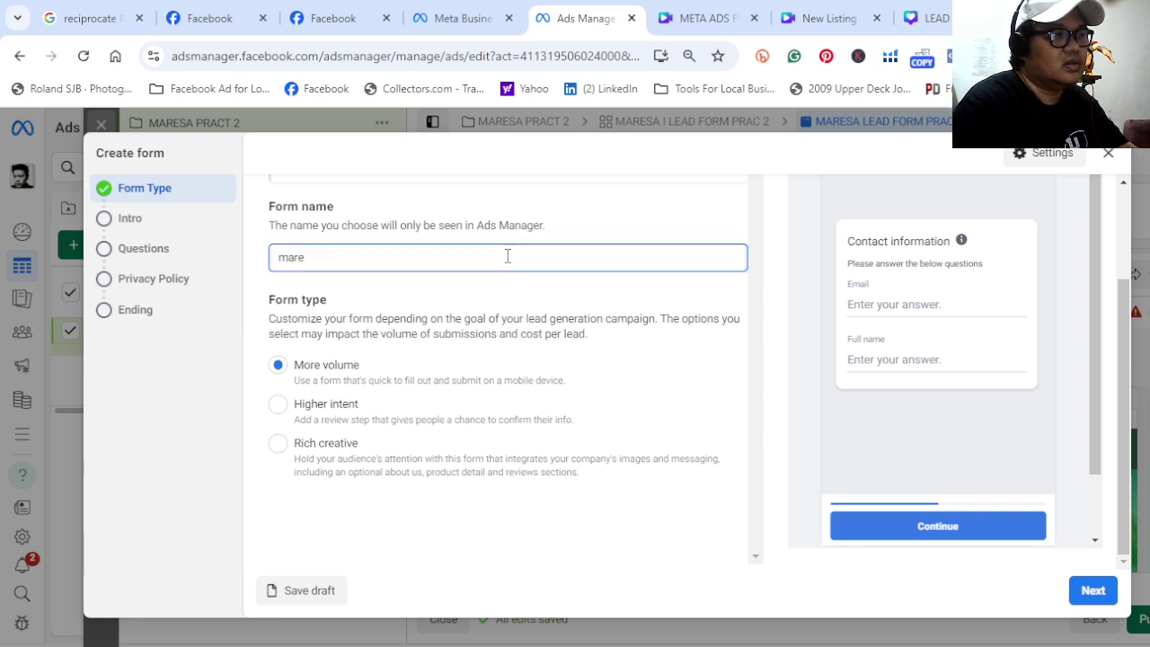
key(BackSpace)
key(BackSpace)
key(BackSpace)
key(BackSpace)
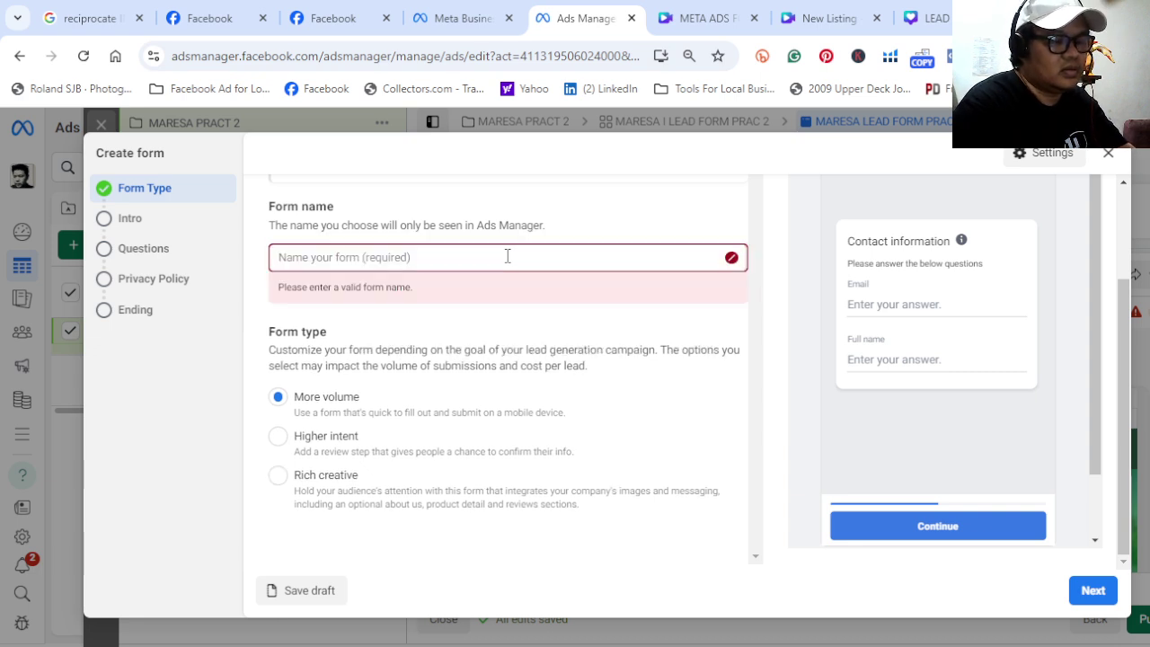
text(MARESA)
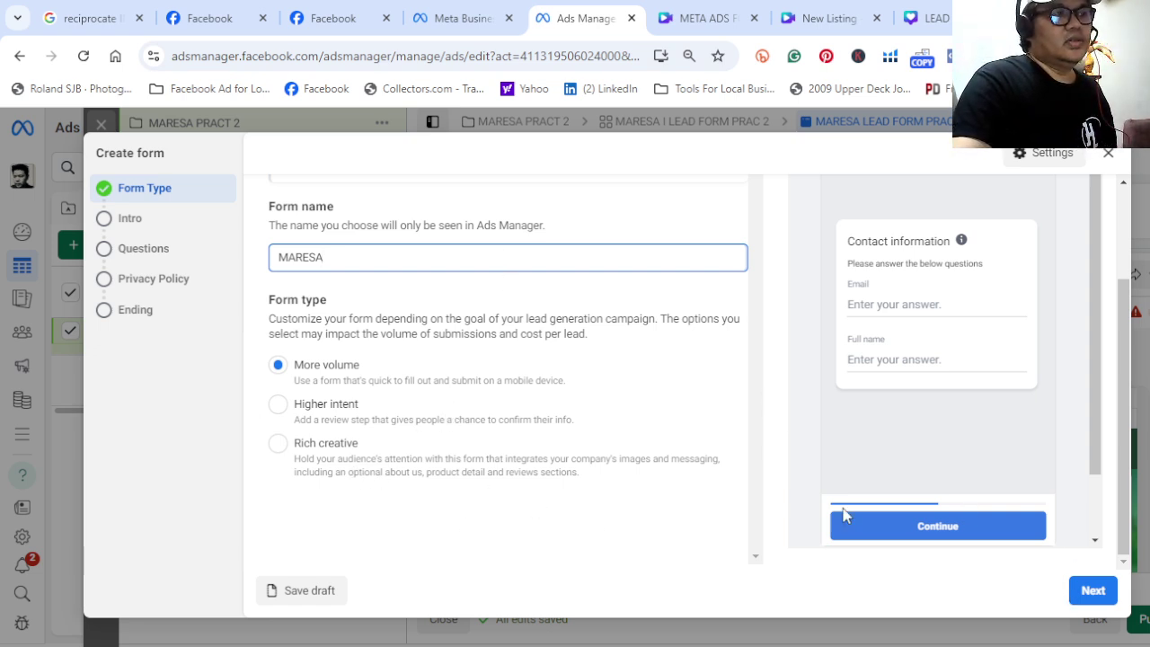
click(1085, 591)
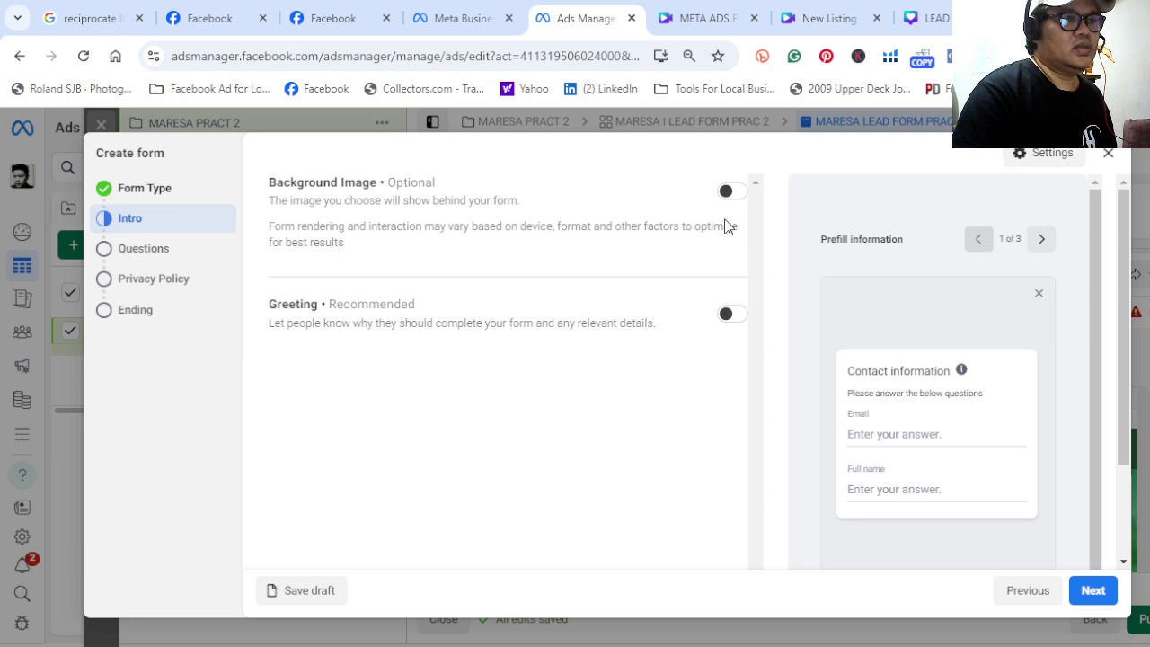
Enable the form's background image using the image from the ad, and turn on the greeting
click(732, 190)
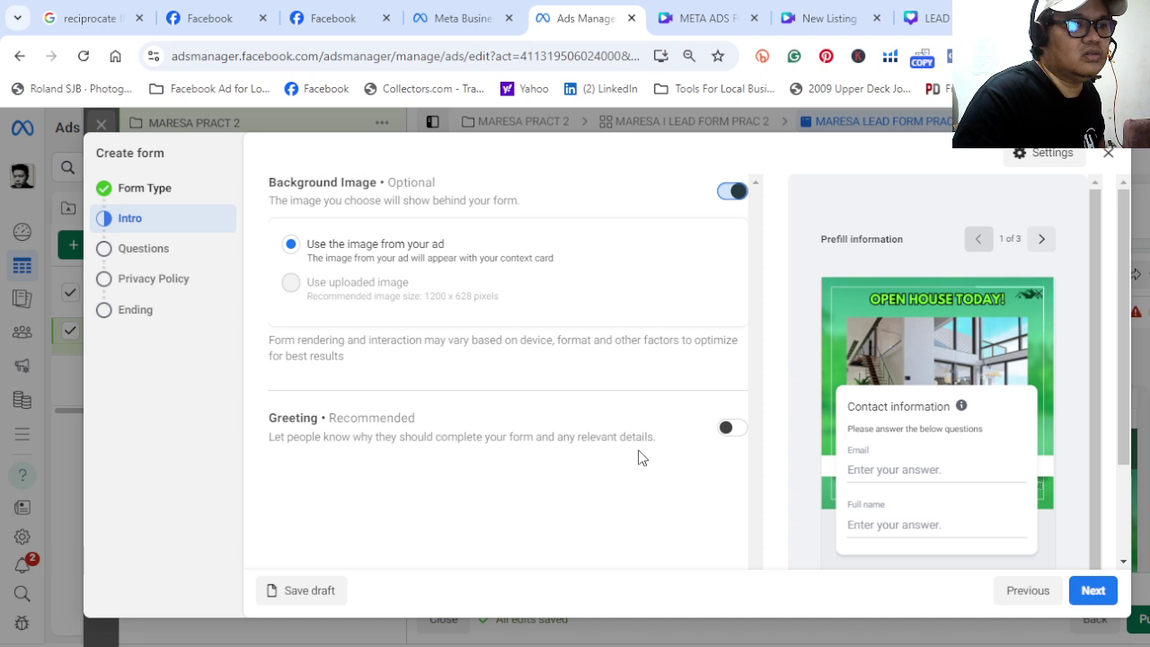
click(737, 432)
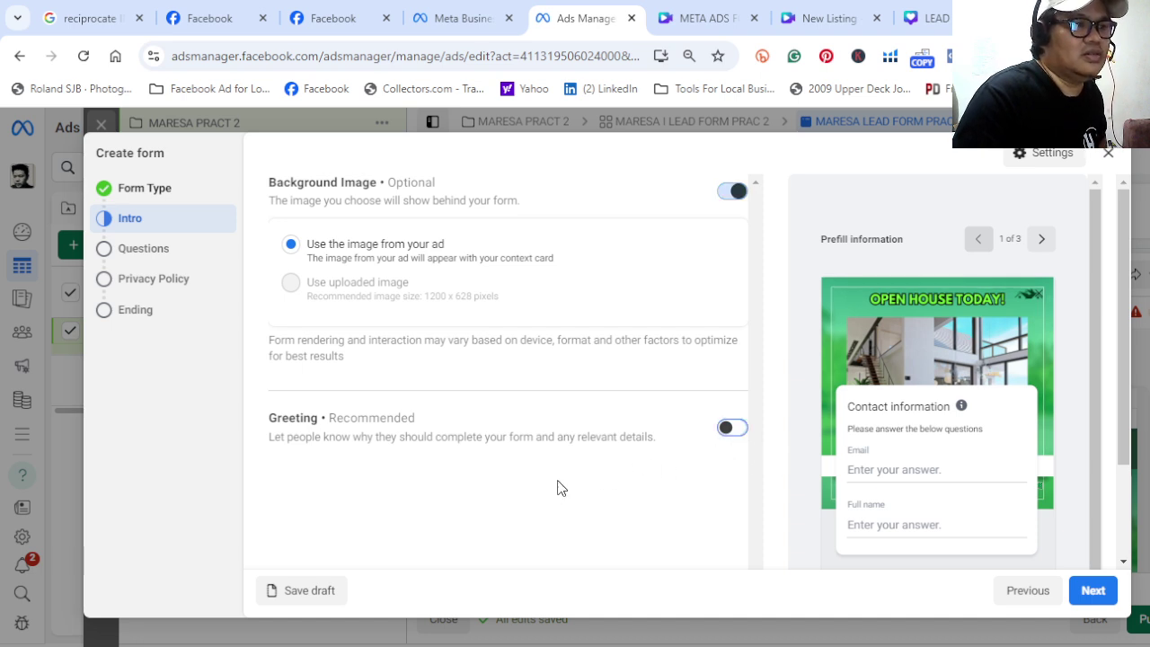
scroll(512, 474, down, 1)
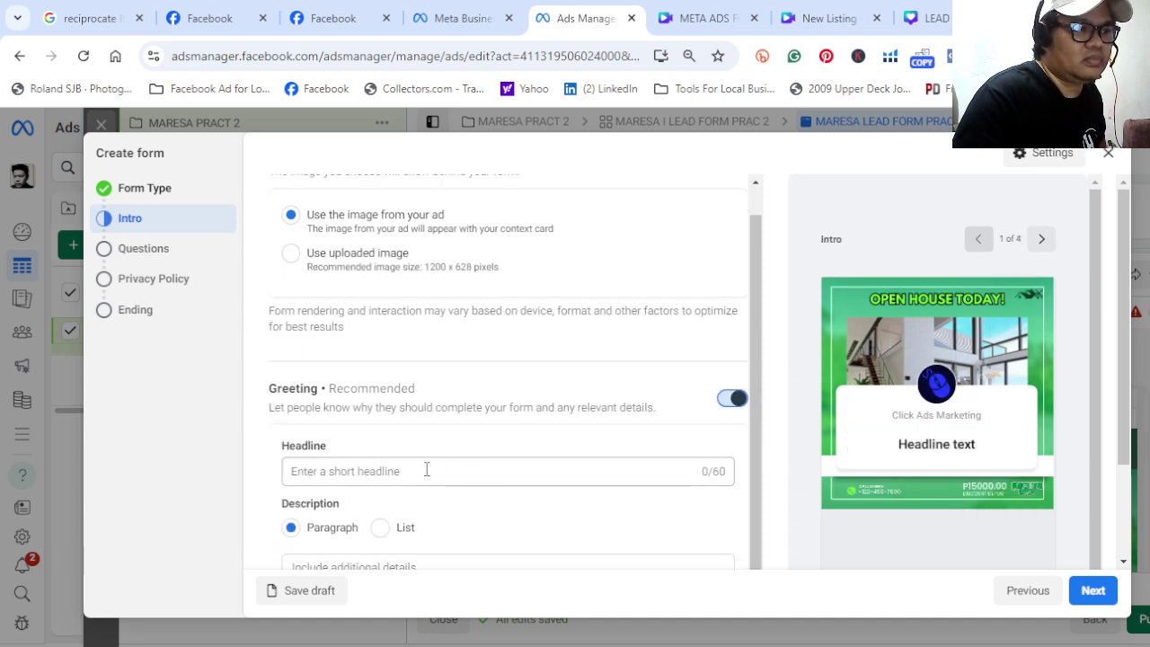
Set the greeting headline to "FREE DOWNLOAD - PRICELIST HERE!" and begin its paragraph description with "🏡 **Looking for Your Dream Home?** 🌟"
click(426, 469)
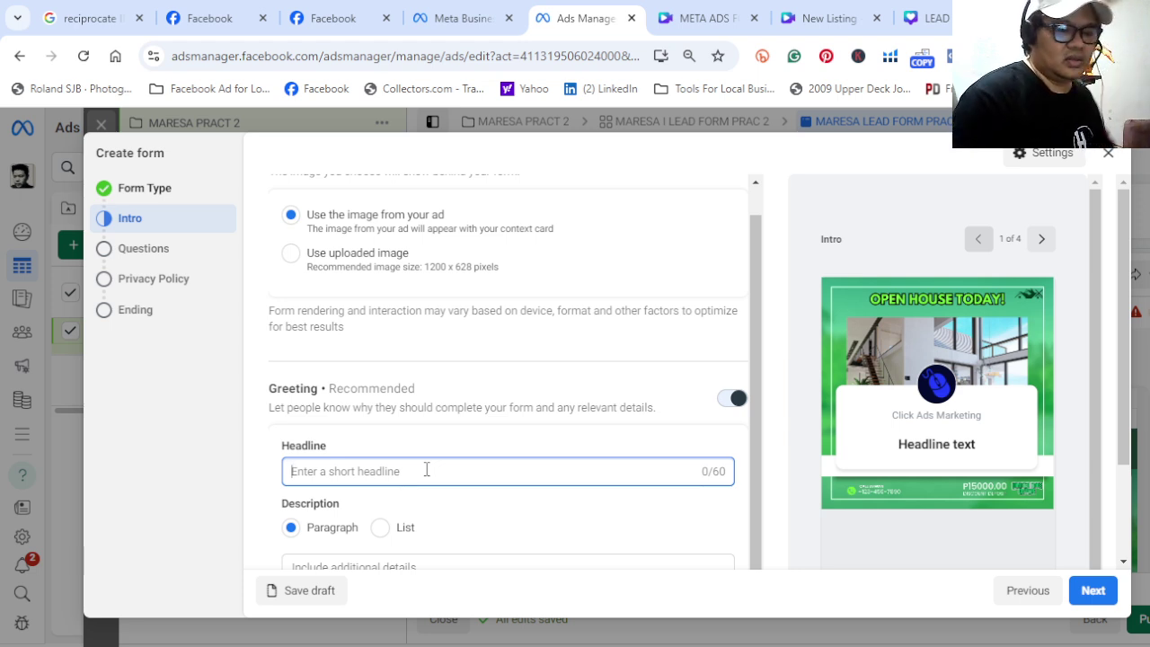
text(FREE DOWNLOAD - PRICELIST HERE!)
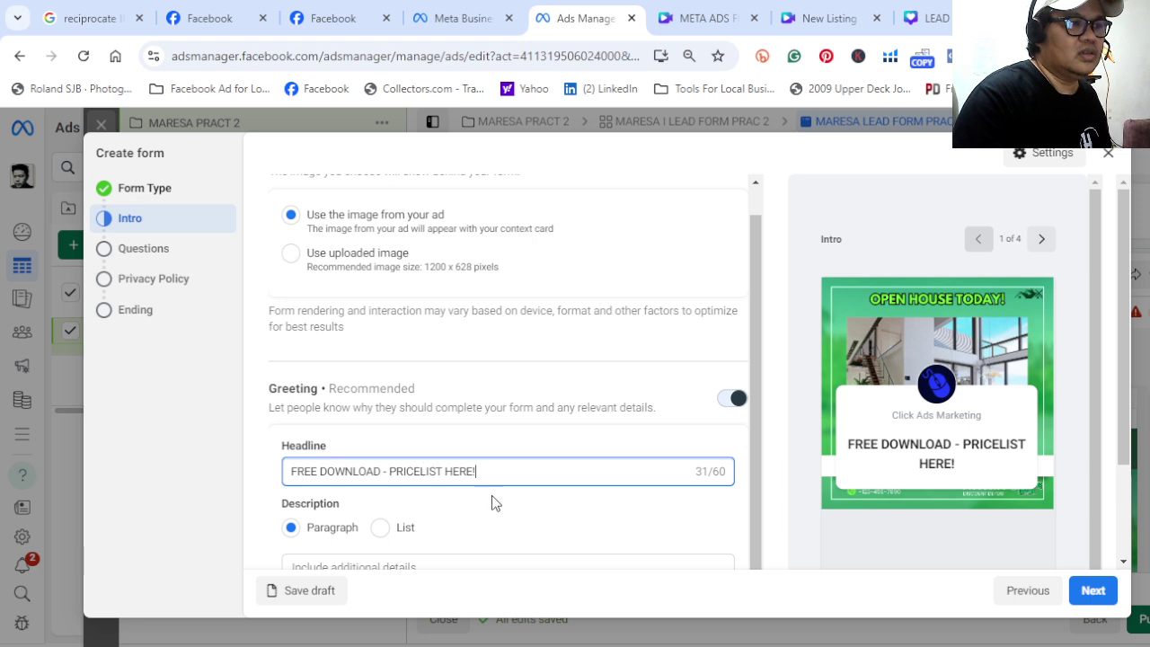
scroll(491, 502, down, 3)
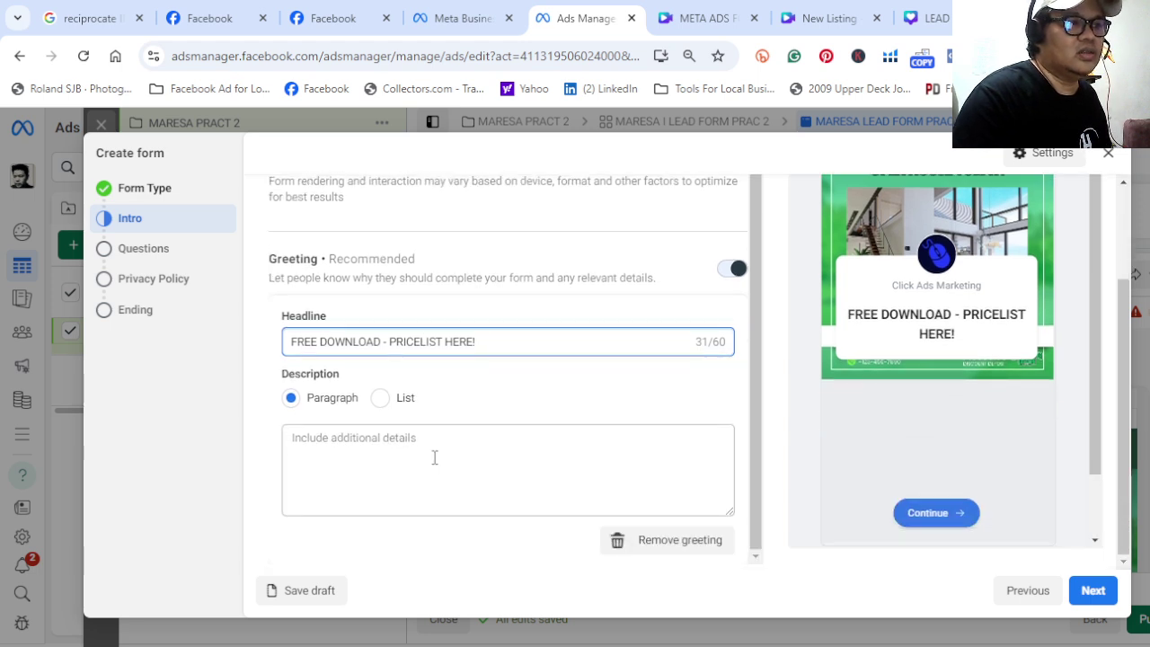
click(420, 442)
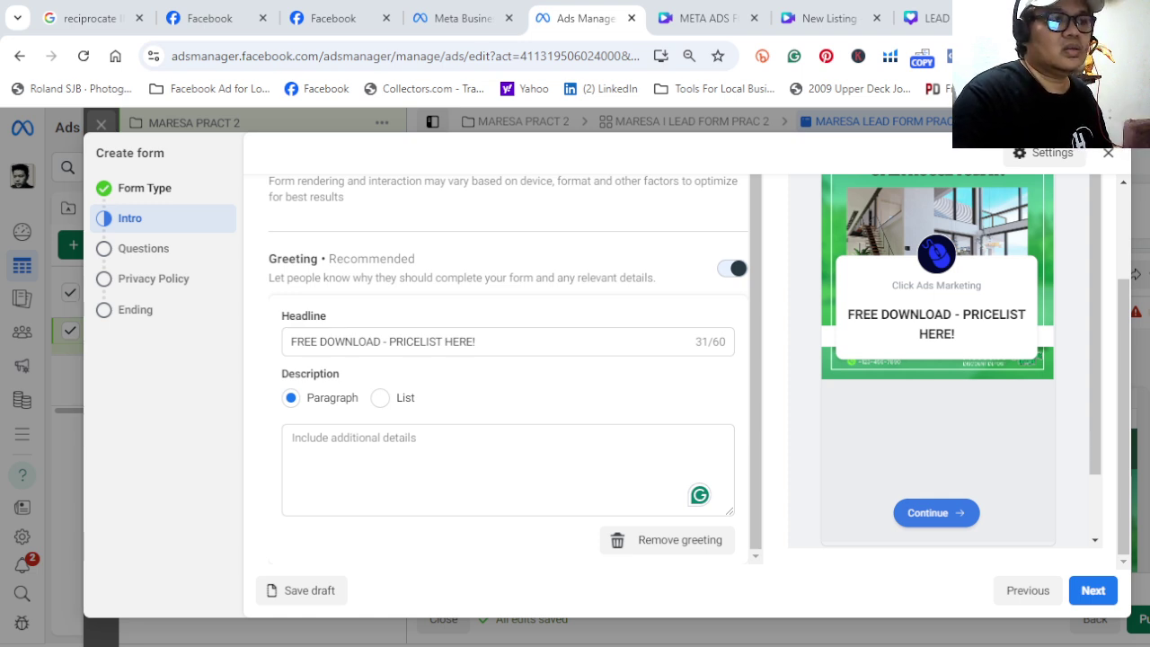
click(343, 450)
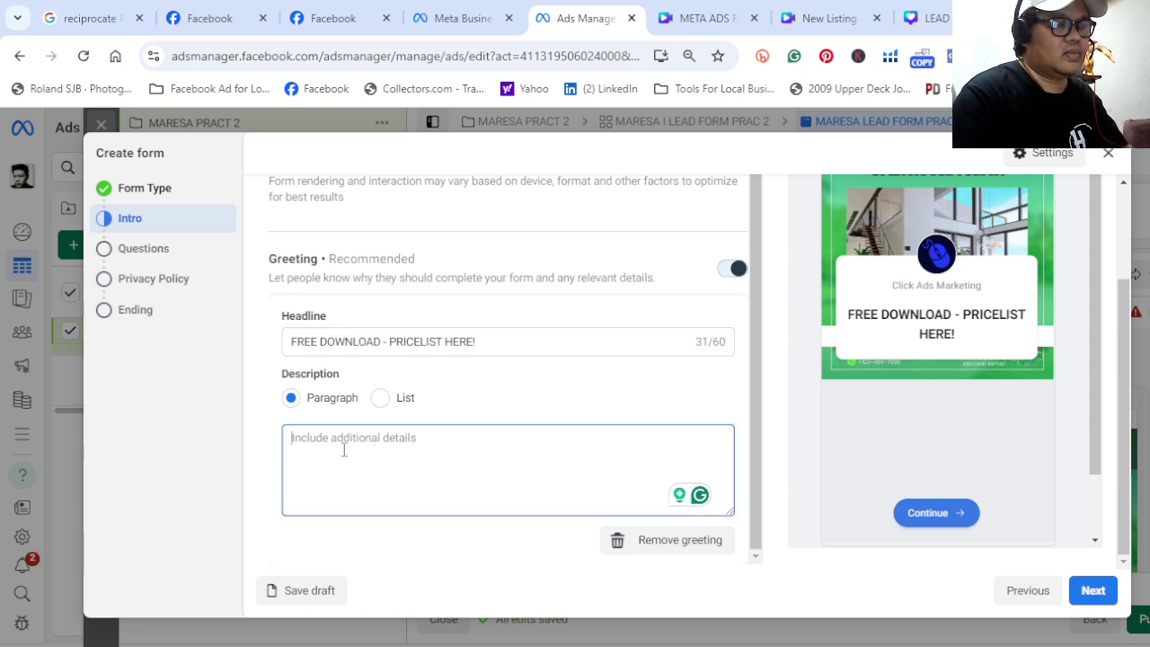
text(🏡 **Looking for Your Dream Home?** 🌟)
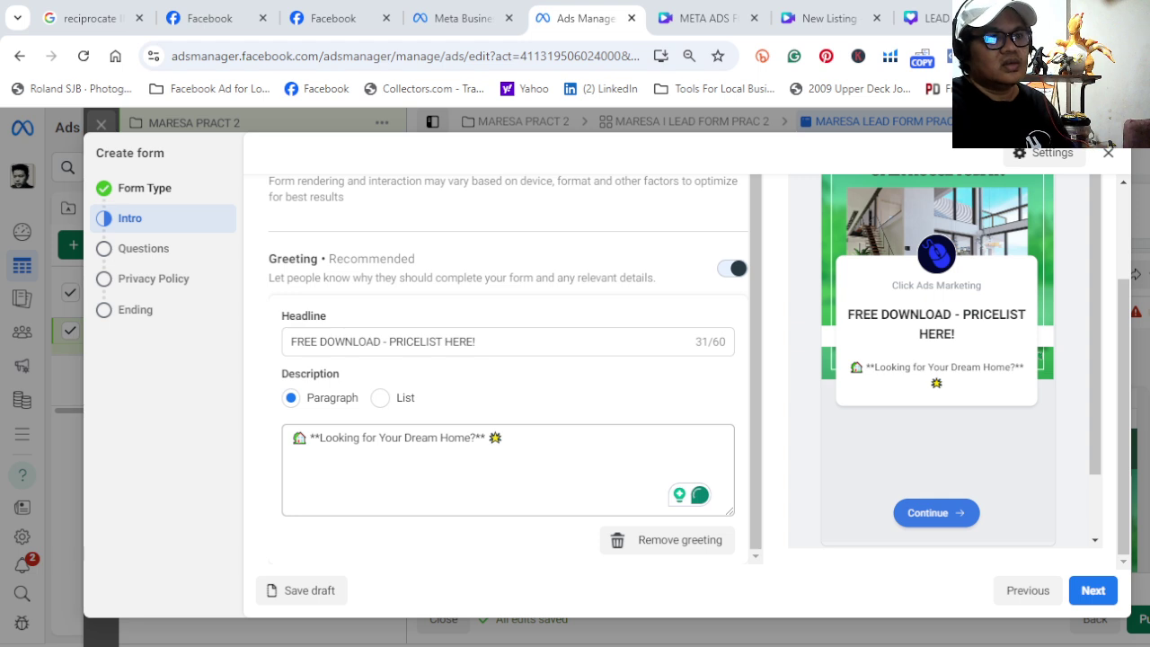
Add the "💼 **Why Choose Us?**" section below the description's first line, with check-marked points on locations, communities, payment terms and consultations, and continue to the form's questions
click(350, 473)
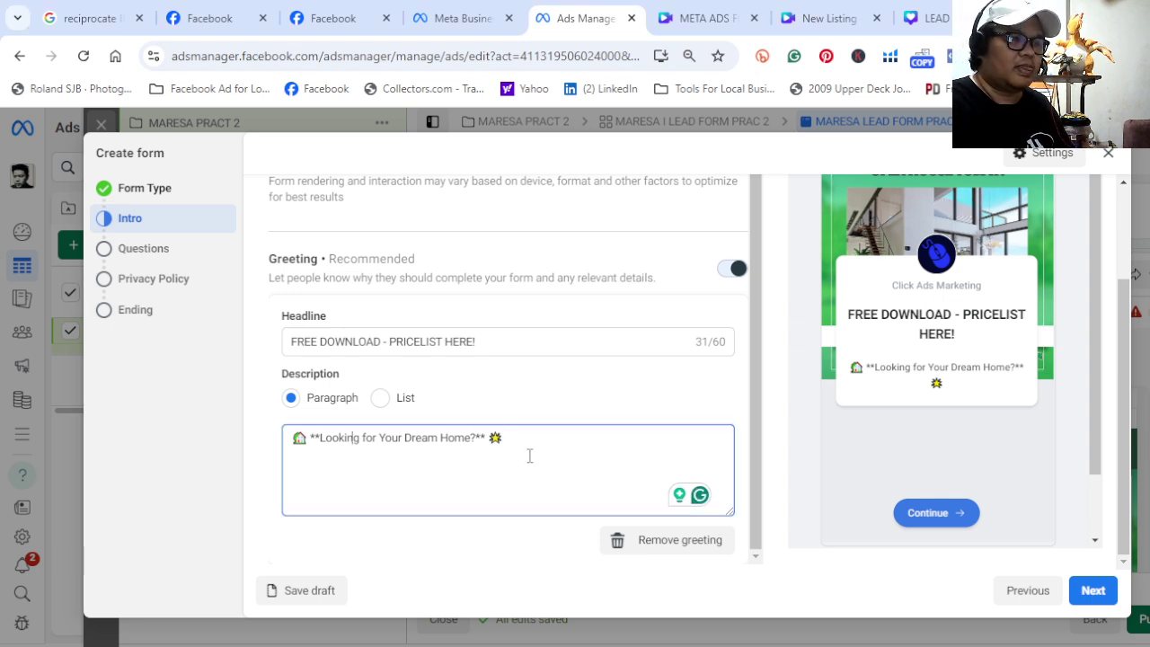
key(Return)
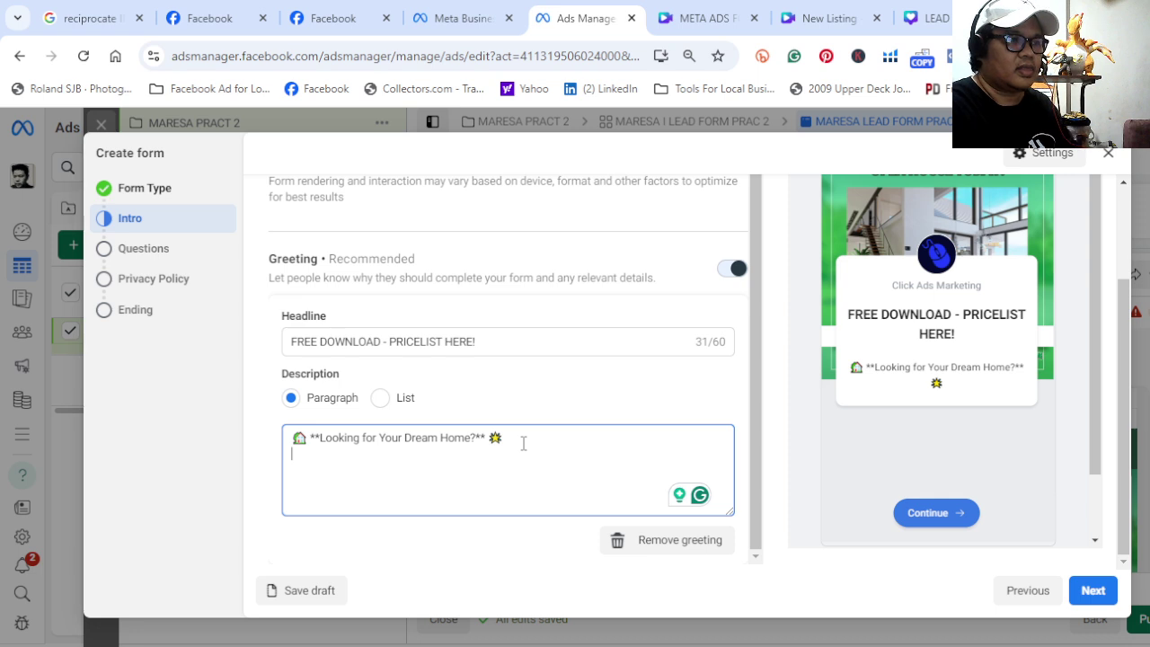
text(💼 **Why Choose Us?** ✅ Prime locations in bustling city centers and peaceful neighborhoods ✅ Family-friendly communities with top-notch amenities ✅ Flexible payment terms to suit your financial plan ✅ Free consultations to guide you through the process)
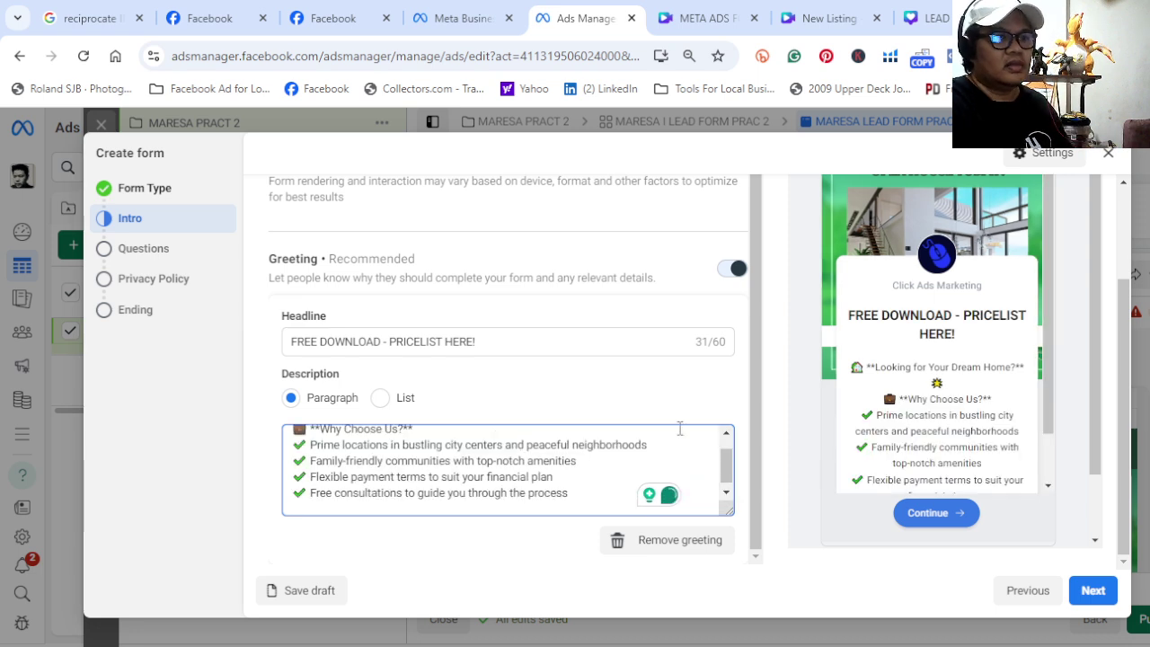
scroll(907, 474, down, 2)
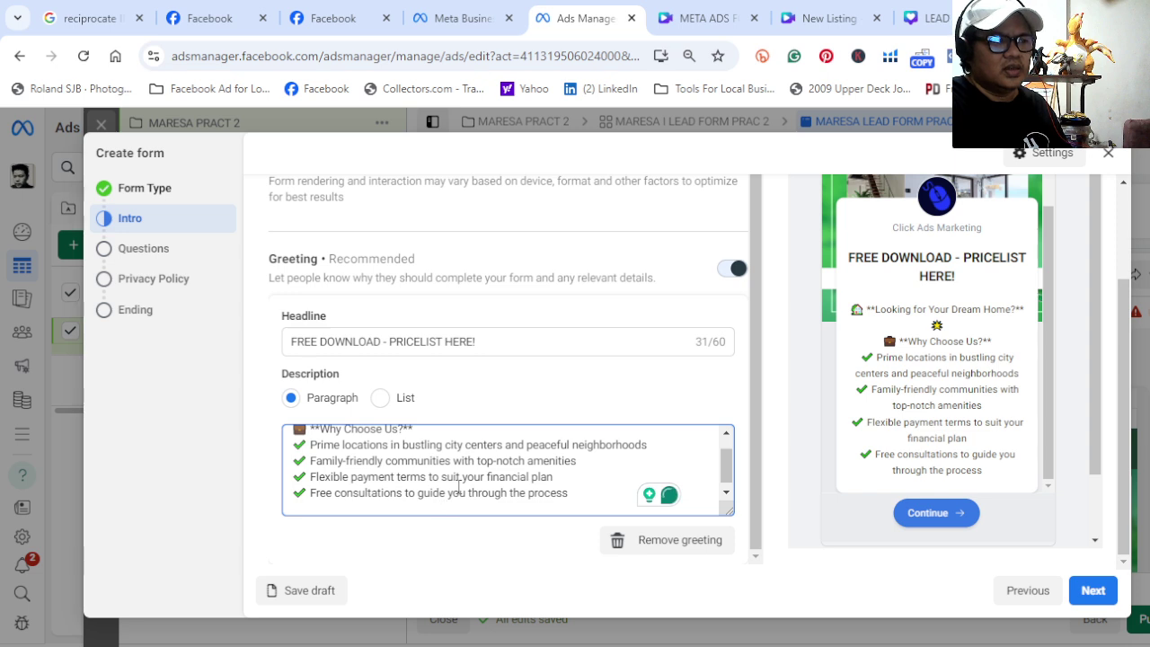
scroll(458, 486, up, 1)
scroll(458, 486, down, 1)
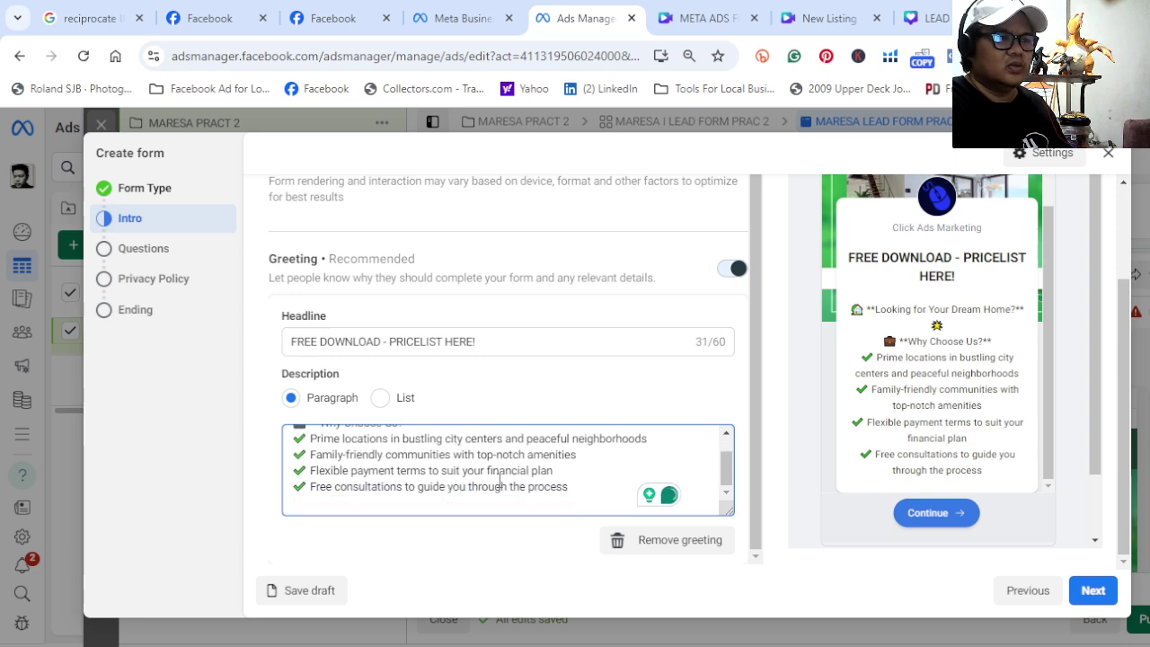
scroll(500, 485, up, 2)
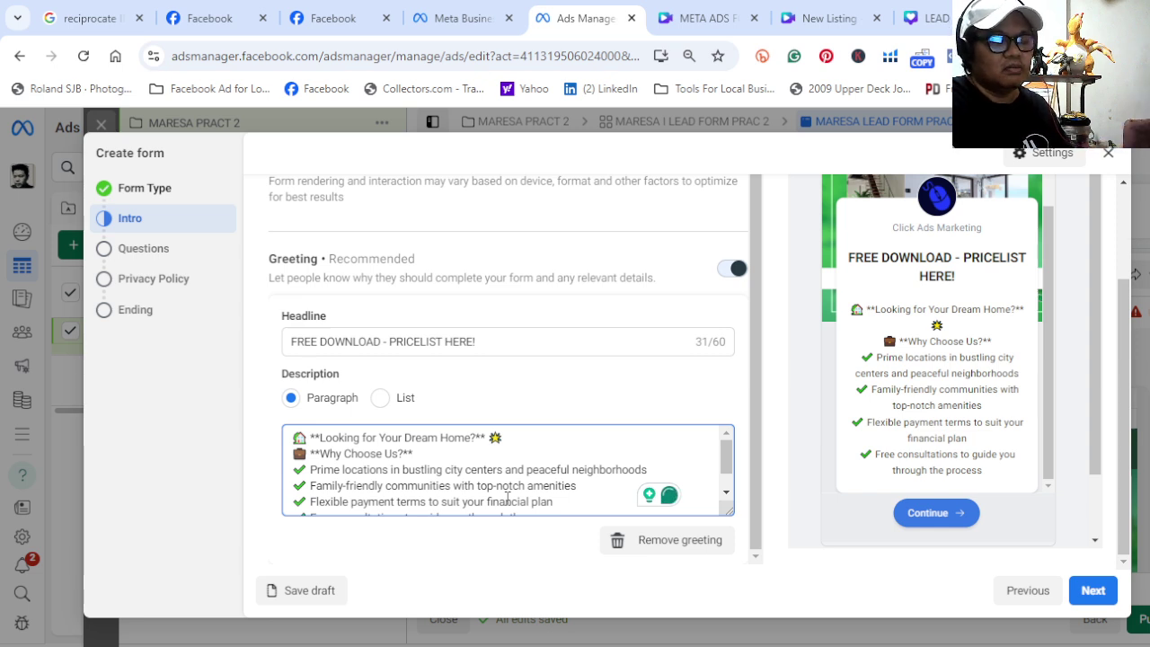
click(1093, 590)
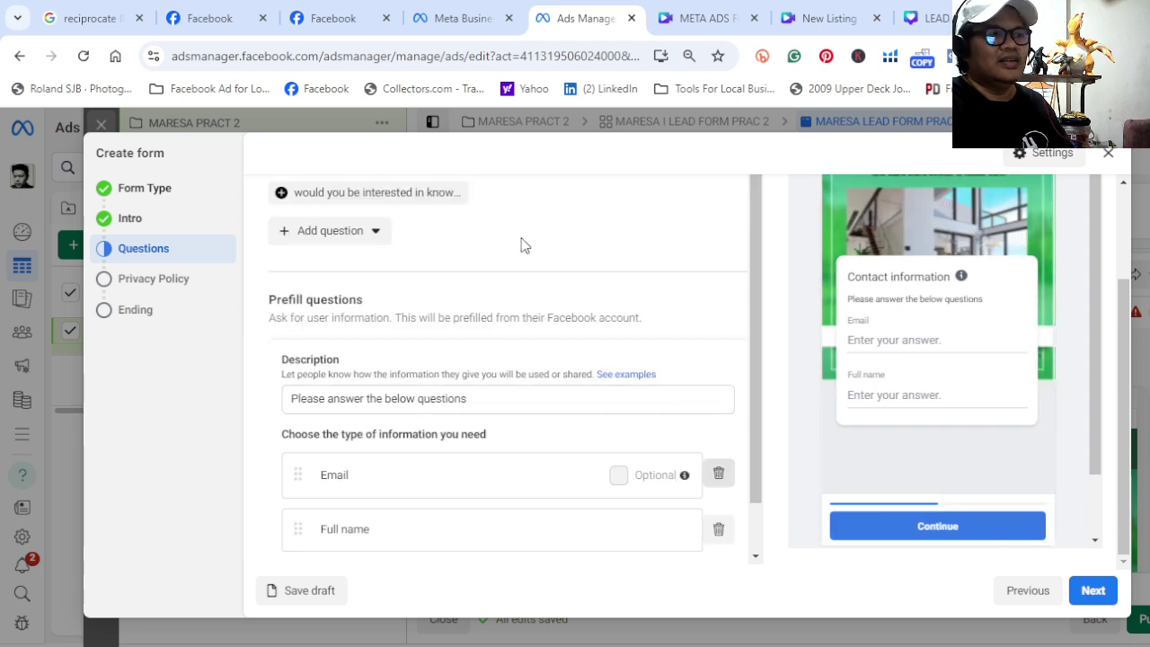
Clear the default description text of the prefill questions
scroll(644, 180, up, 2)
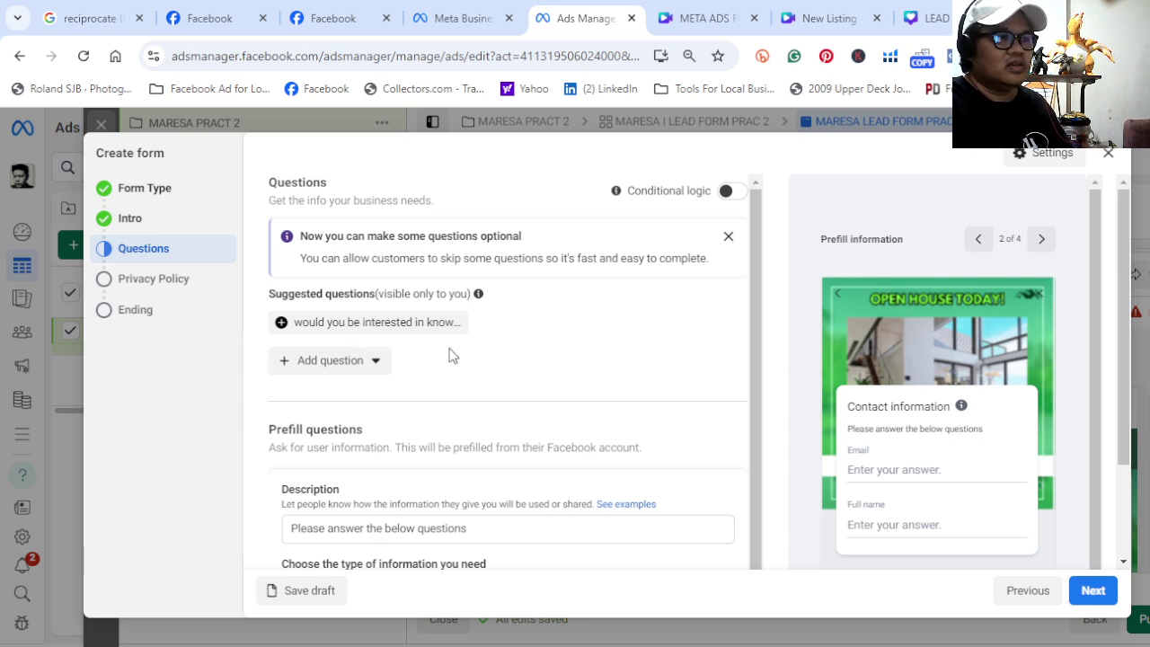
scroll(453, 357, down, 1)
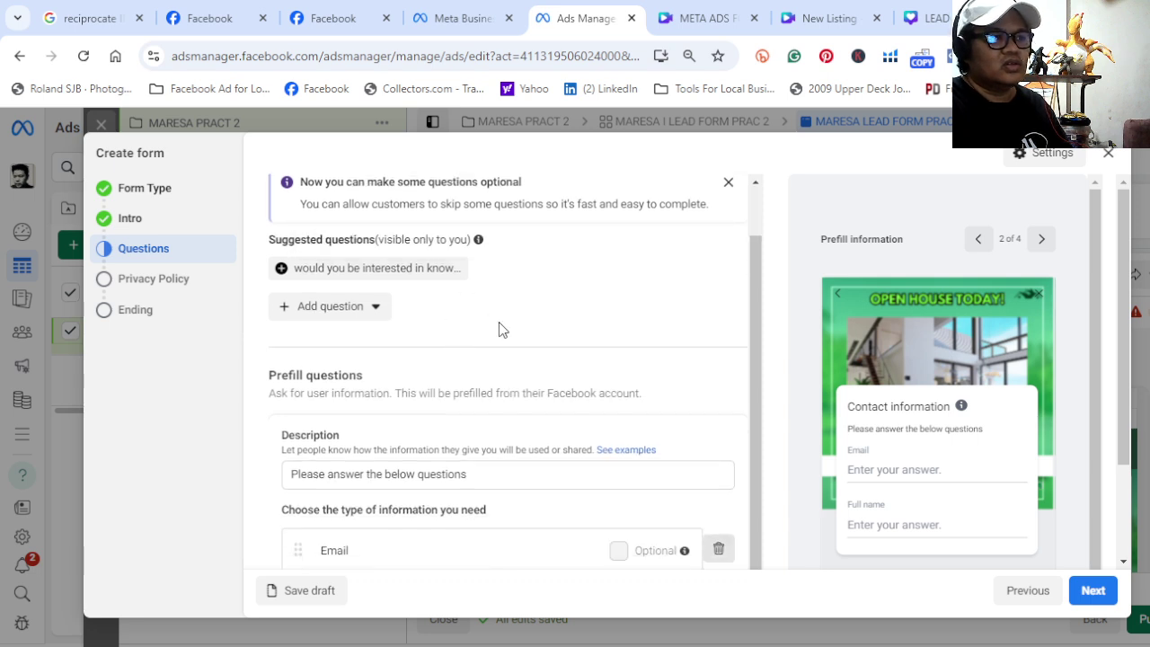
scroll(501, 330, down, 2)
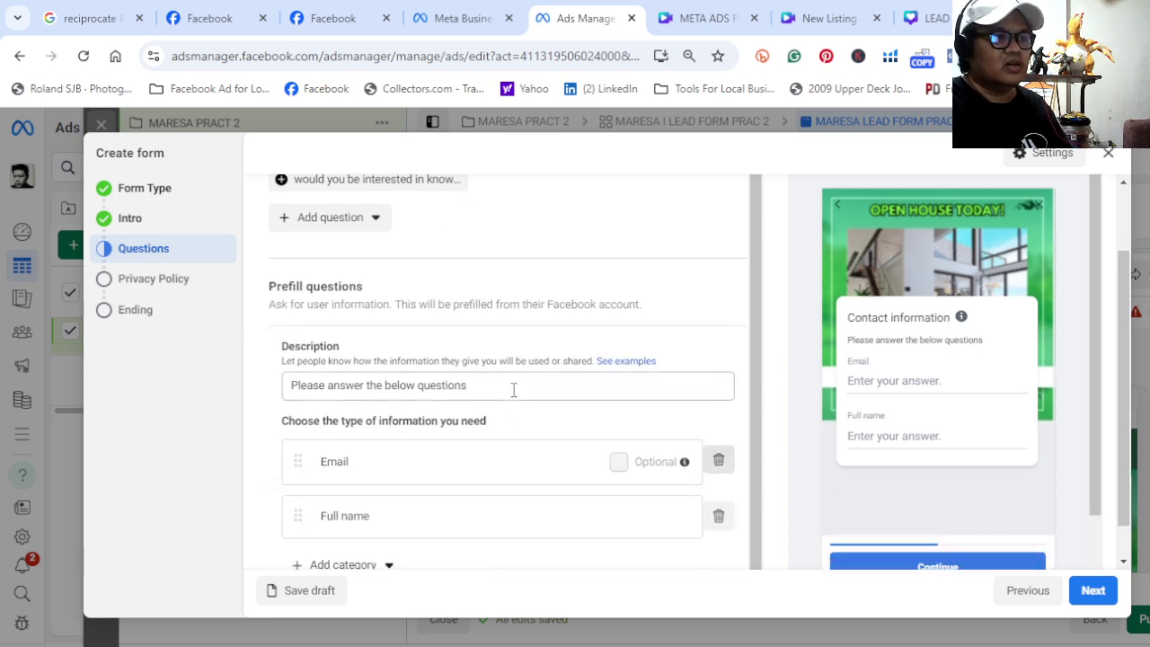
click(513, 387)
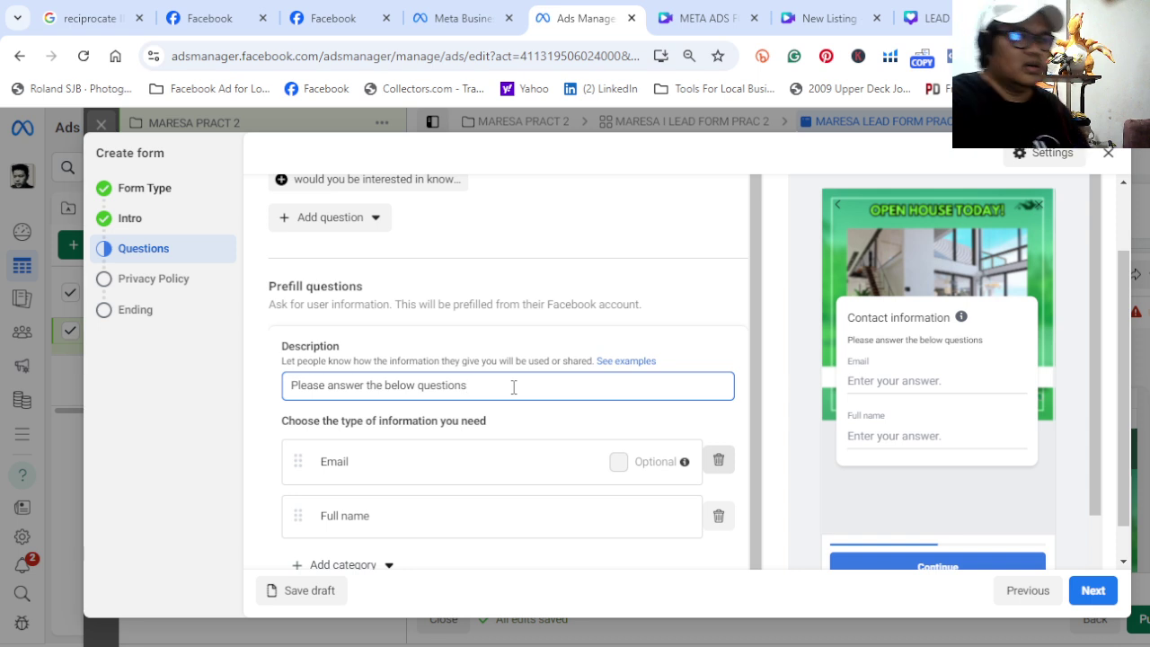
key(BackSpace)
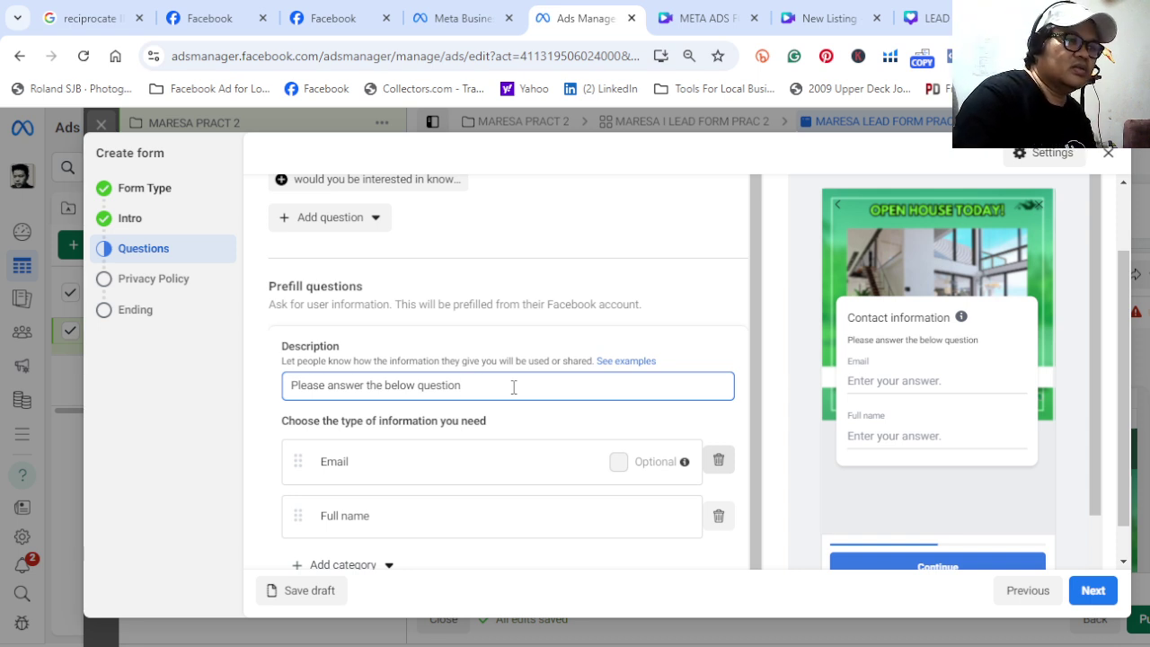
key(BackSpace)
key(BackSpace)
key(BackSpace)
key(BackSpace)
key(BackSpace)
key(BackSpace)
key(BackSpace)
key(BackSpace)
key(BackSpace)
key(BackSpace)
key(BackSpace)
key(BackSpace)
key(BackSpace)
key(BackSpace)
key(BackSpace)
key(BackSpace)
key(BackSpace)
key(BackSpace)
key(BackSpace)
key(BackSpace)
key(BackSpace)
key(BackSpace)
key(BackSpace)
key(BackSpace)
key(BackSpace)
key(BackSpace)
key(BackSpace)
key(BackSpace)
key(BackSpace)
key(BackSpace)
key(BackSpace)
key(BackSpace)
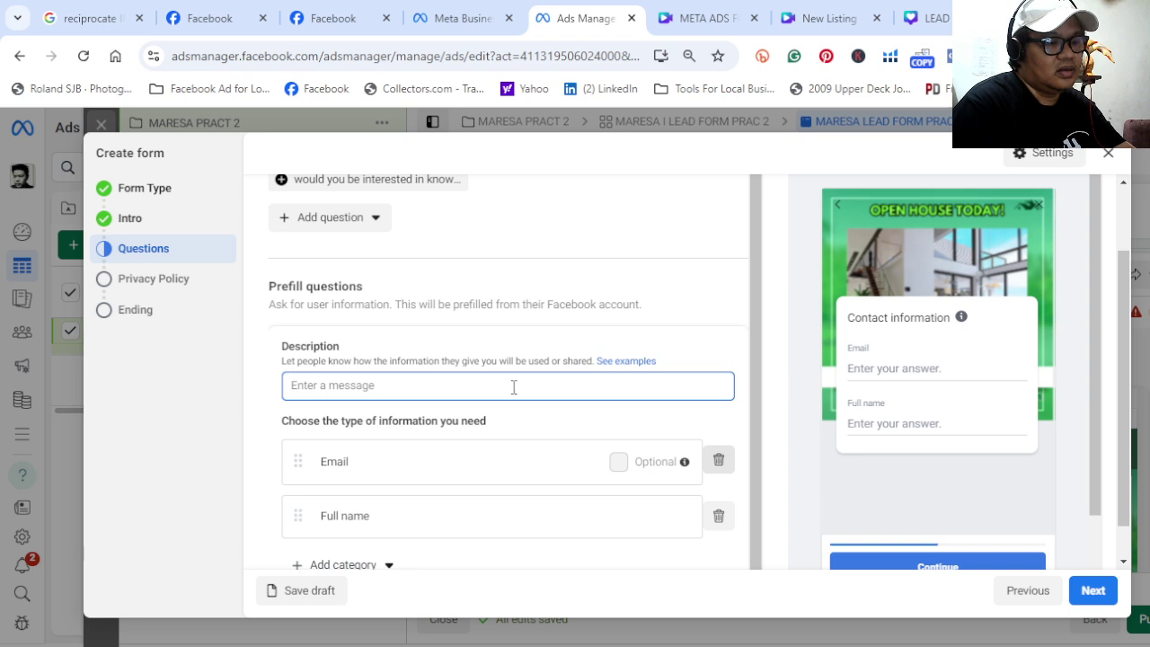
Enter "Get Our Free Pricelist by simply fill-out the form" as the description of the prefill questions
text(NL)
key(BackSpace)
key(BackSpace)
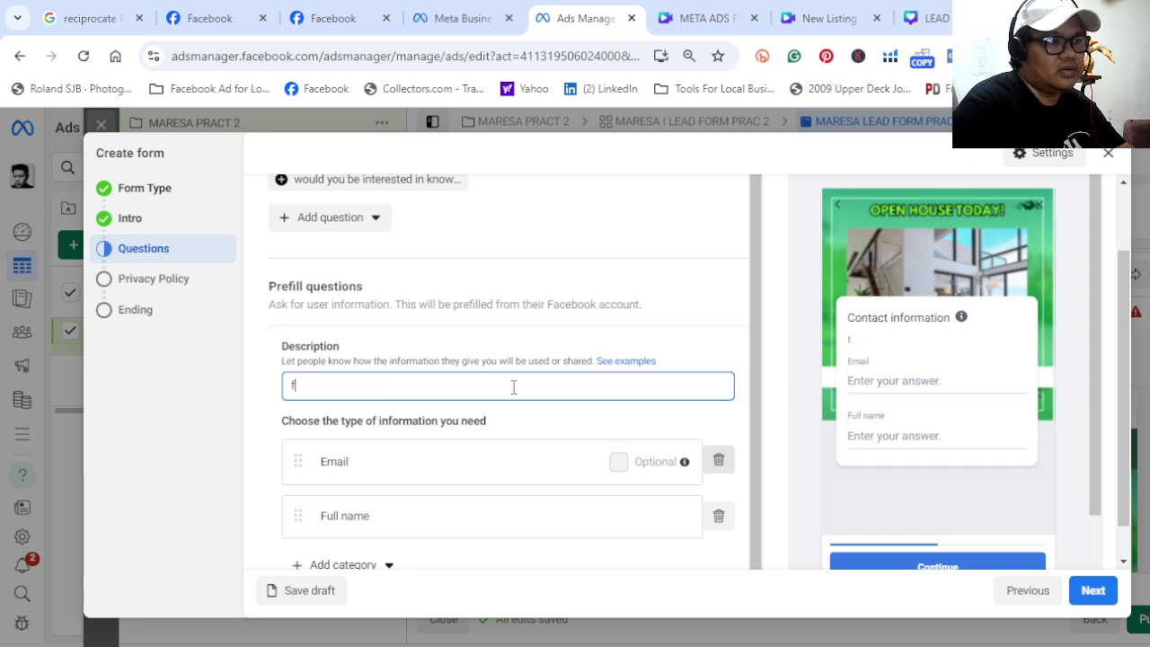
text(Get )
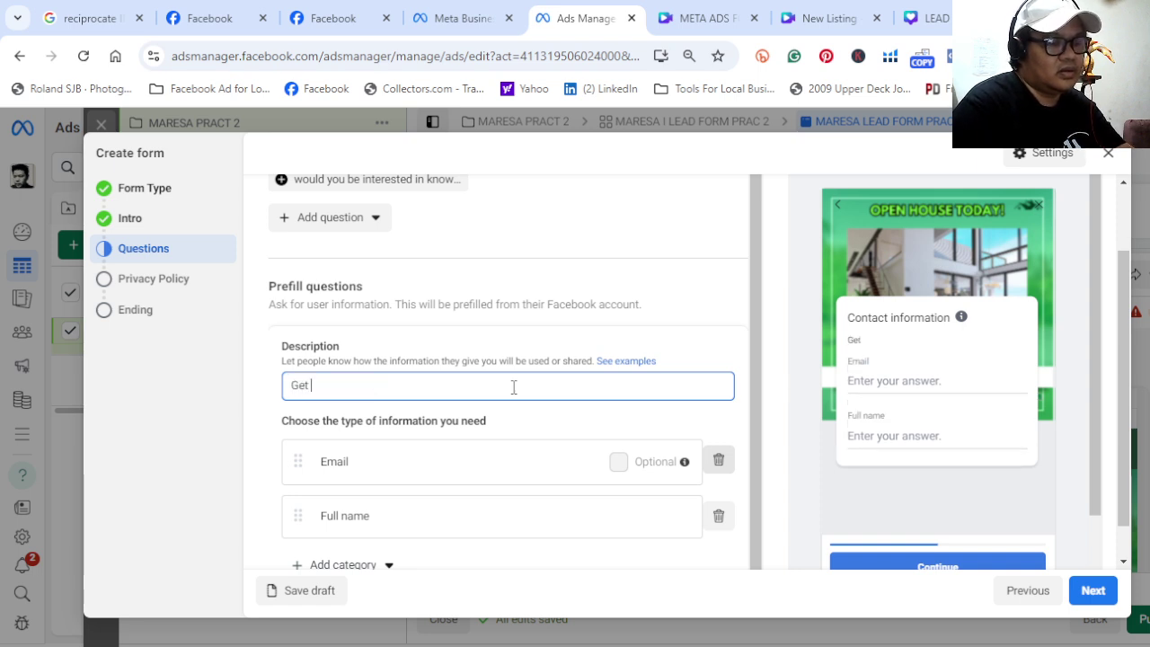
text(Our Fre)
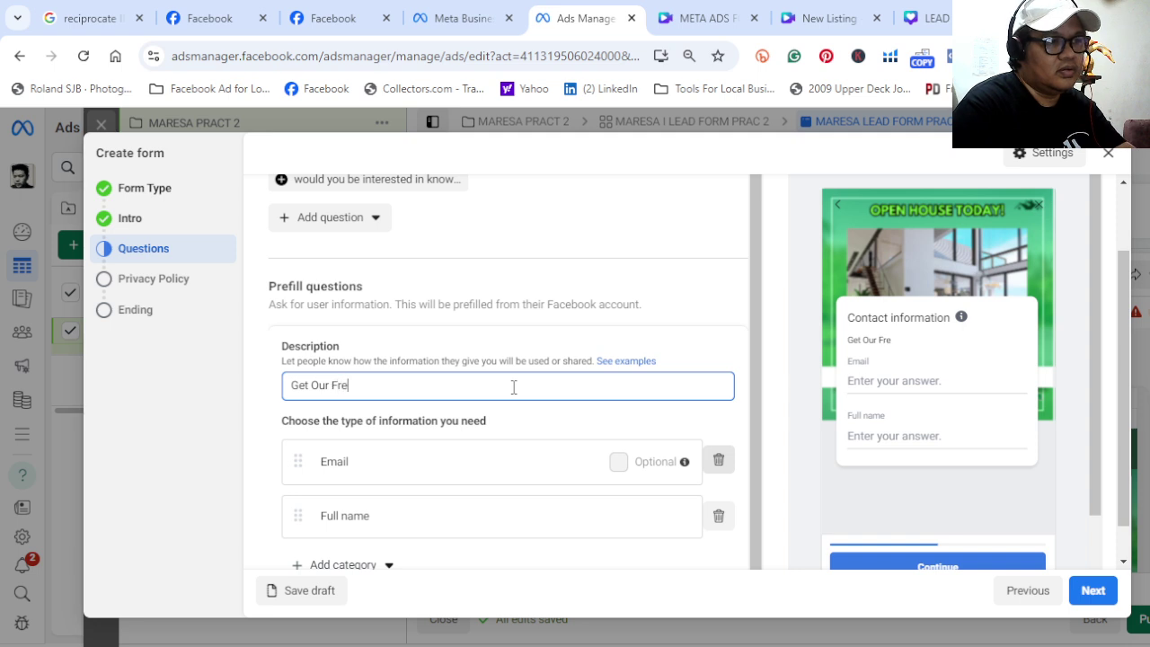
text(e Price)
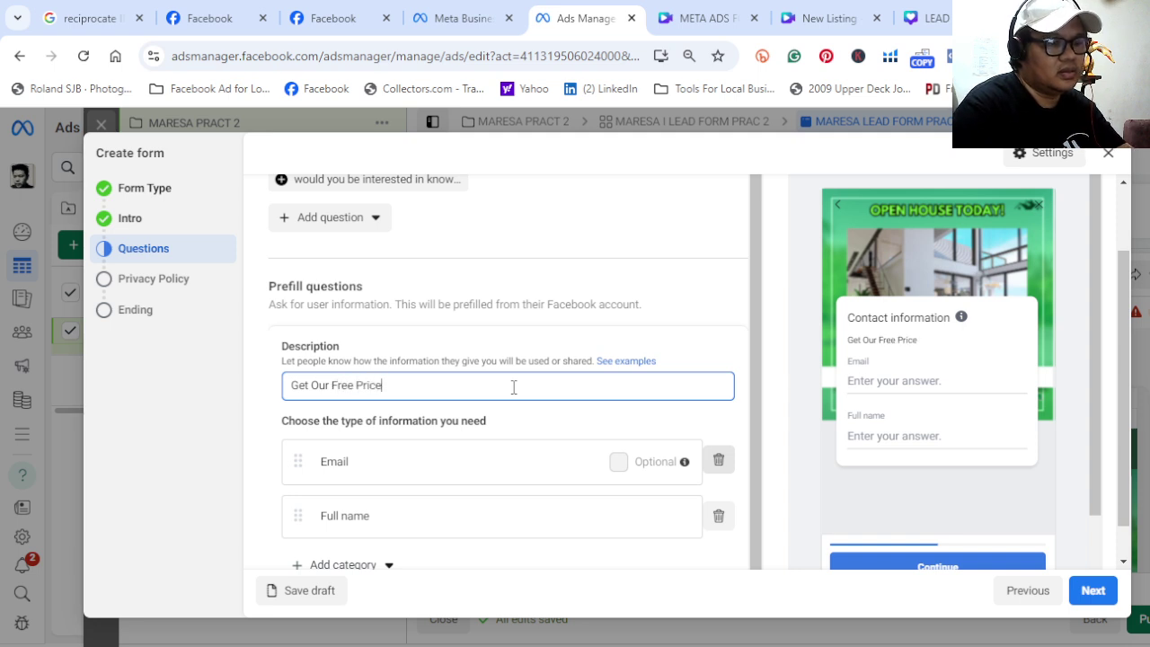
text(list by )
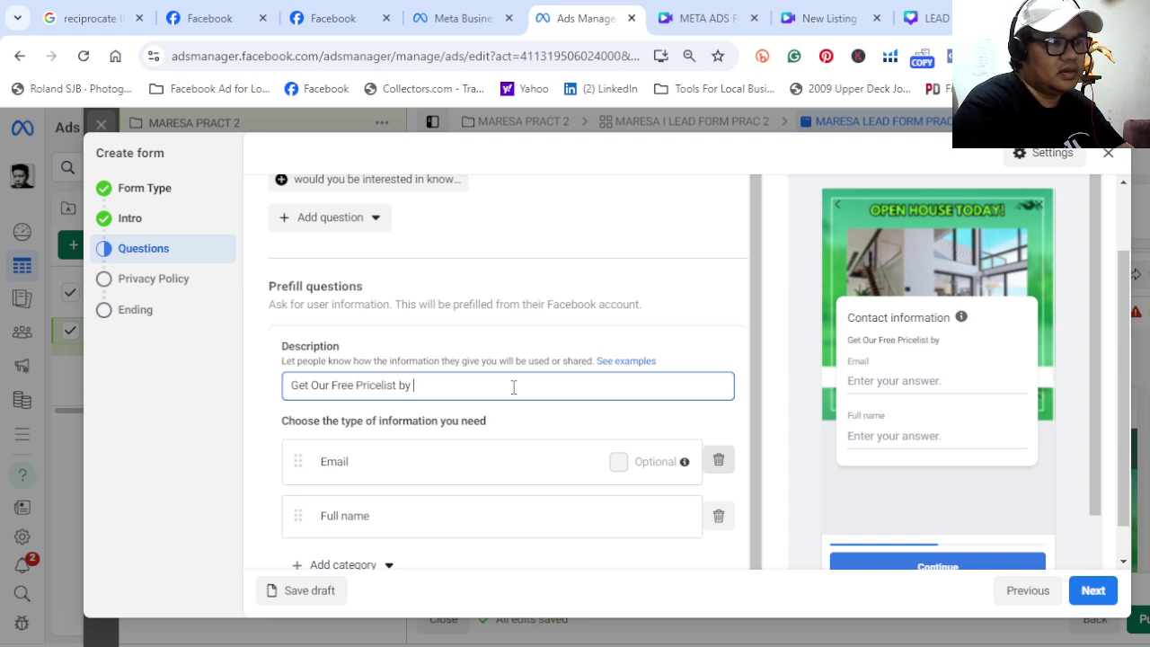
text(simply )
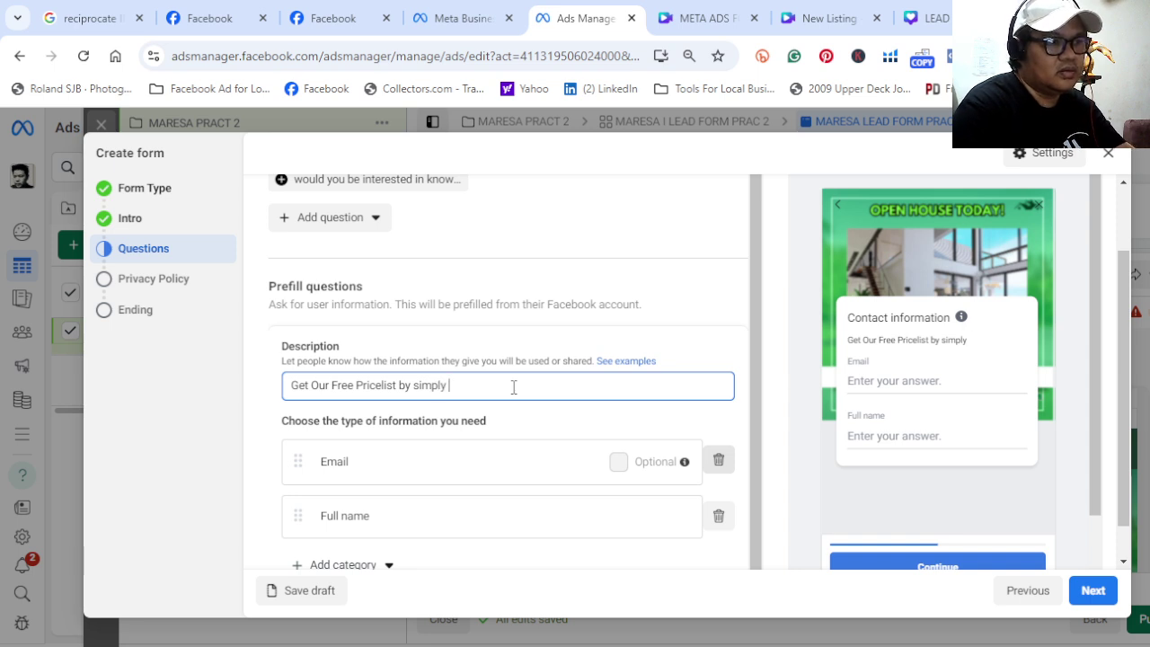
text(fill-)
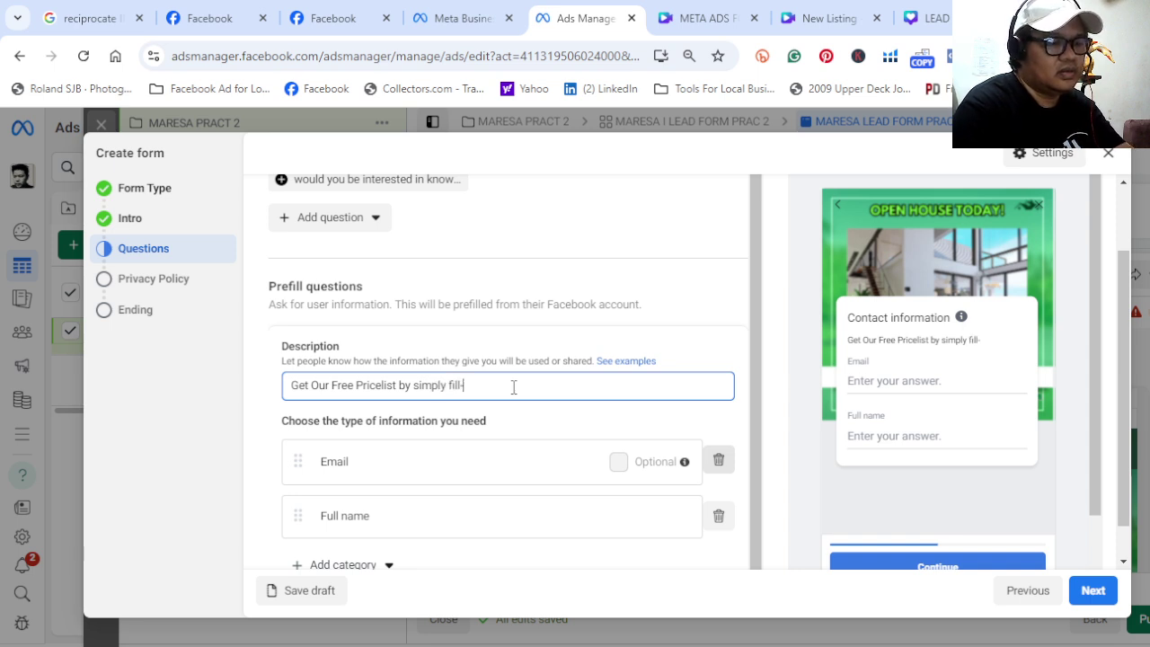
text(out the form)
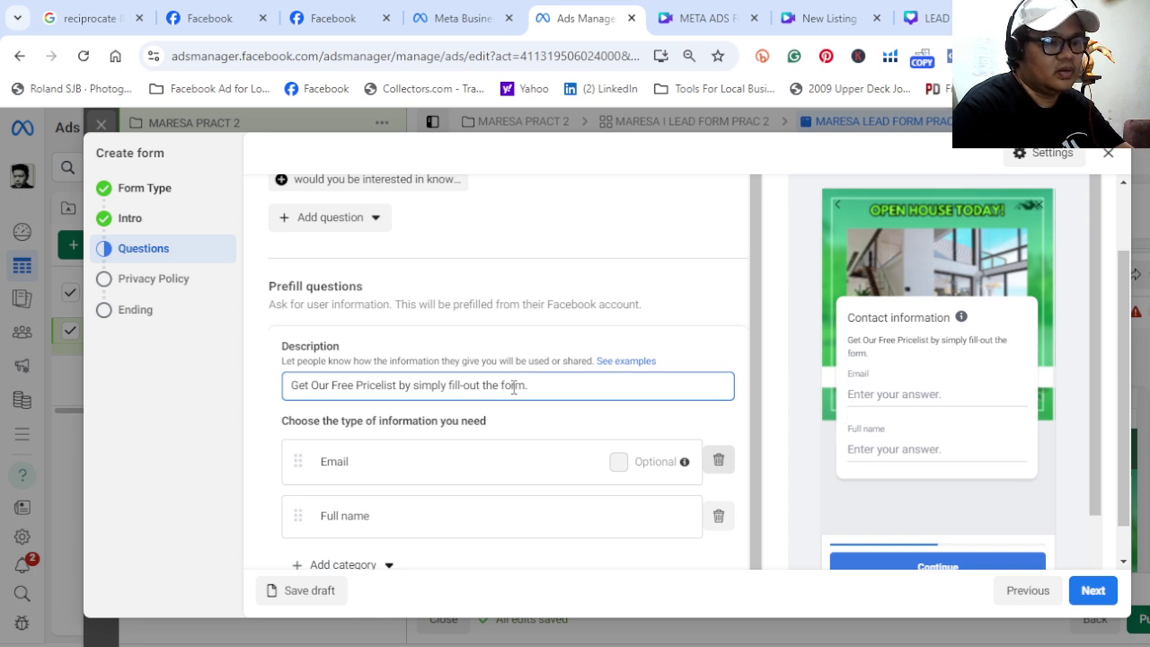
Complete the prefill description with a second sentence reading "All info's are confidential."
text(. All ini)
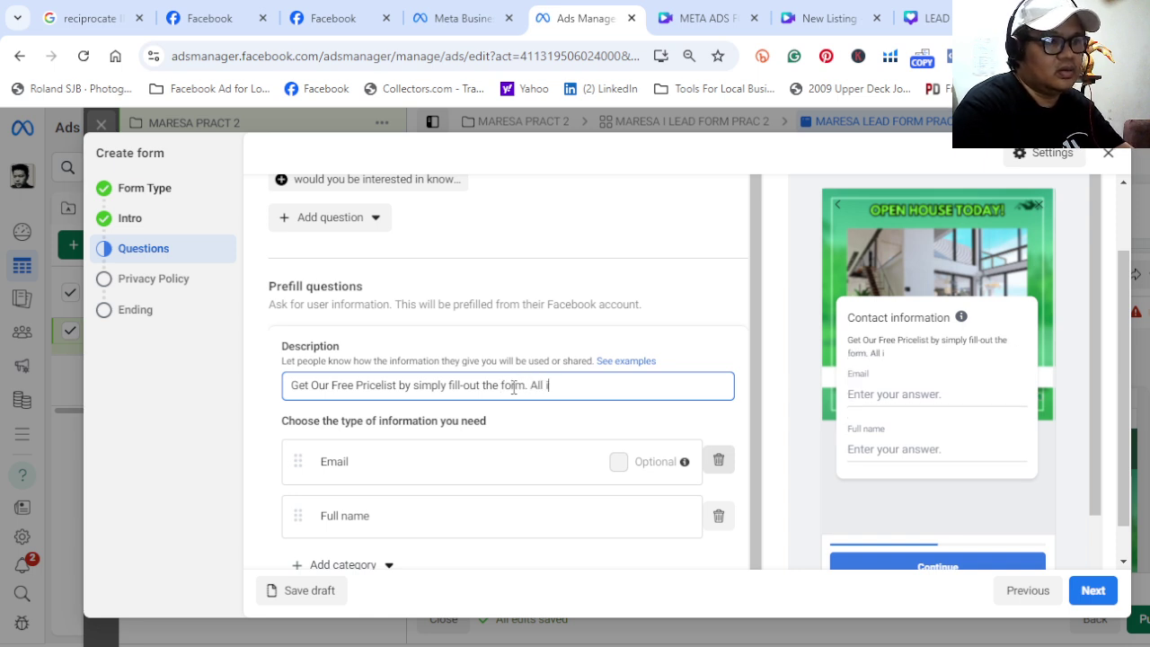
key(BackSpace)
text(fos a)
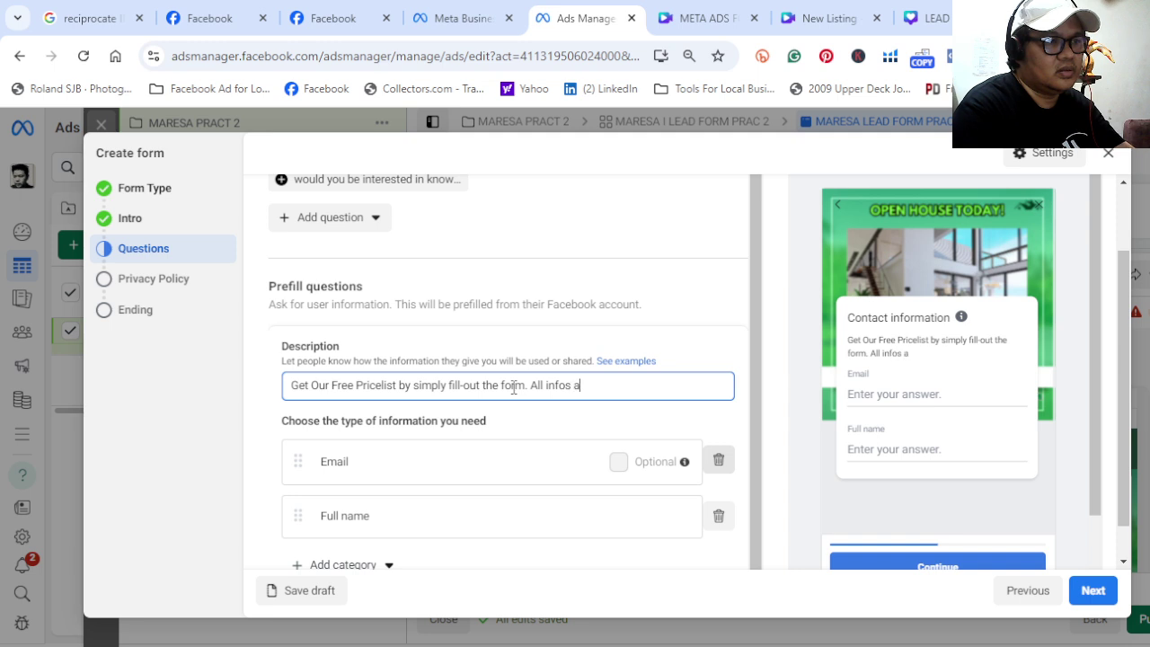
text(re confid)
key(BackSpace)
key(BackSpace)
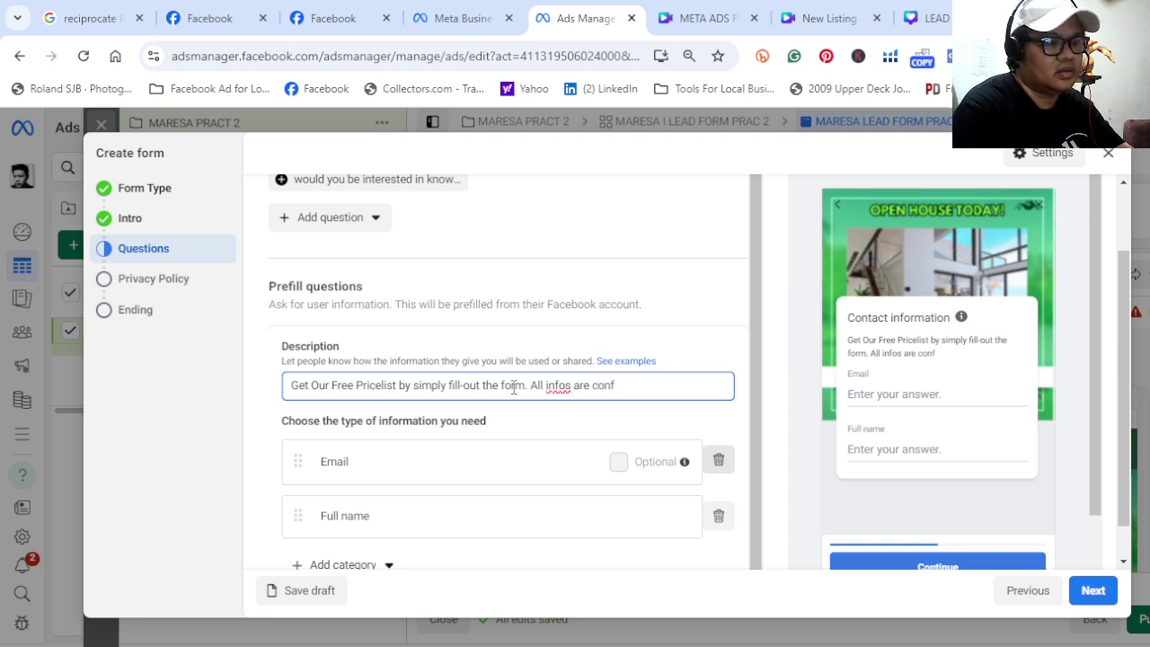
text(identails)
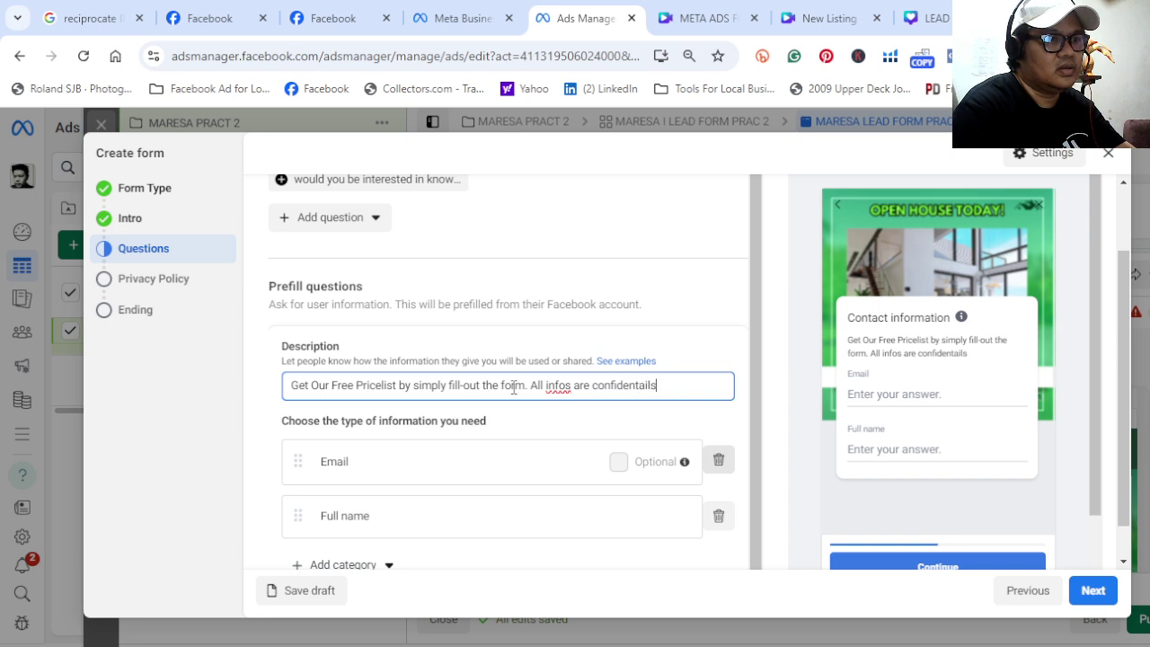
key(BackSpace)
key(BackSpace)
key(BackSpace)
key(BackSpace)
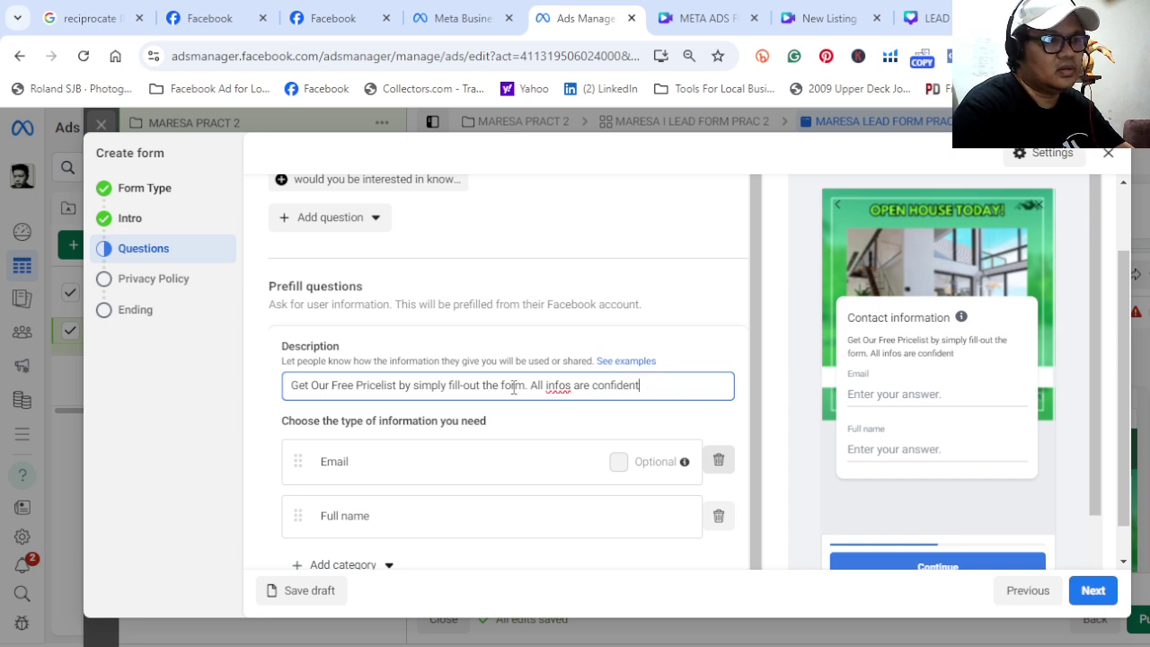
text(ials)
key(BackSpace)
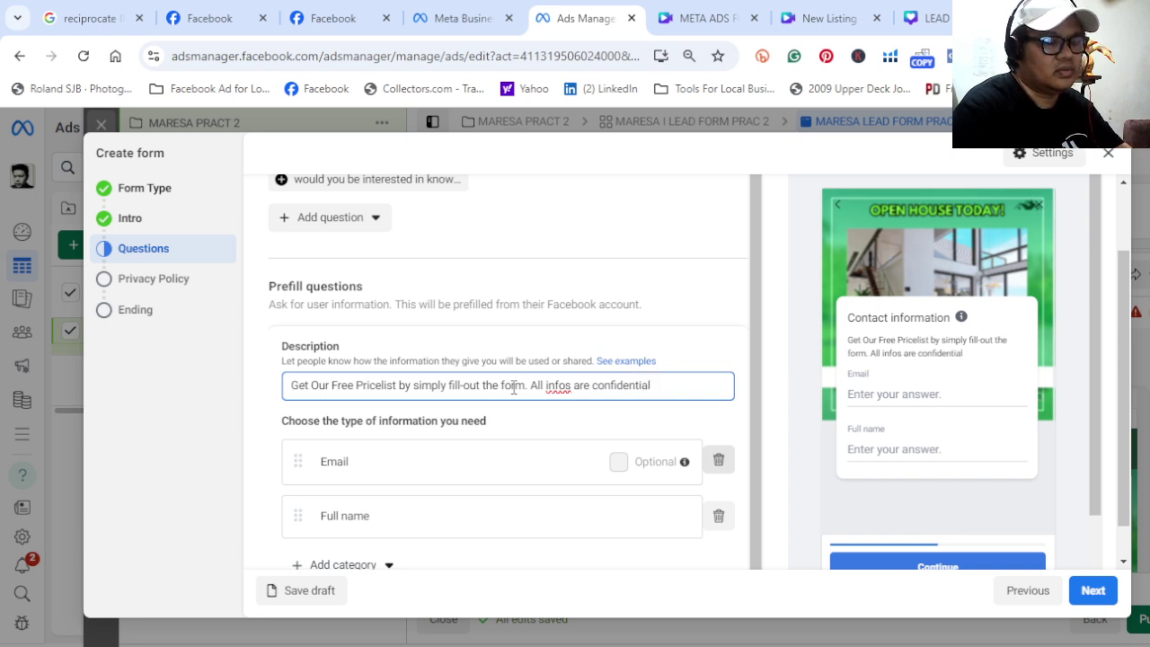
text(.)
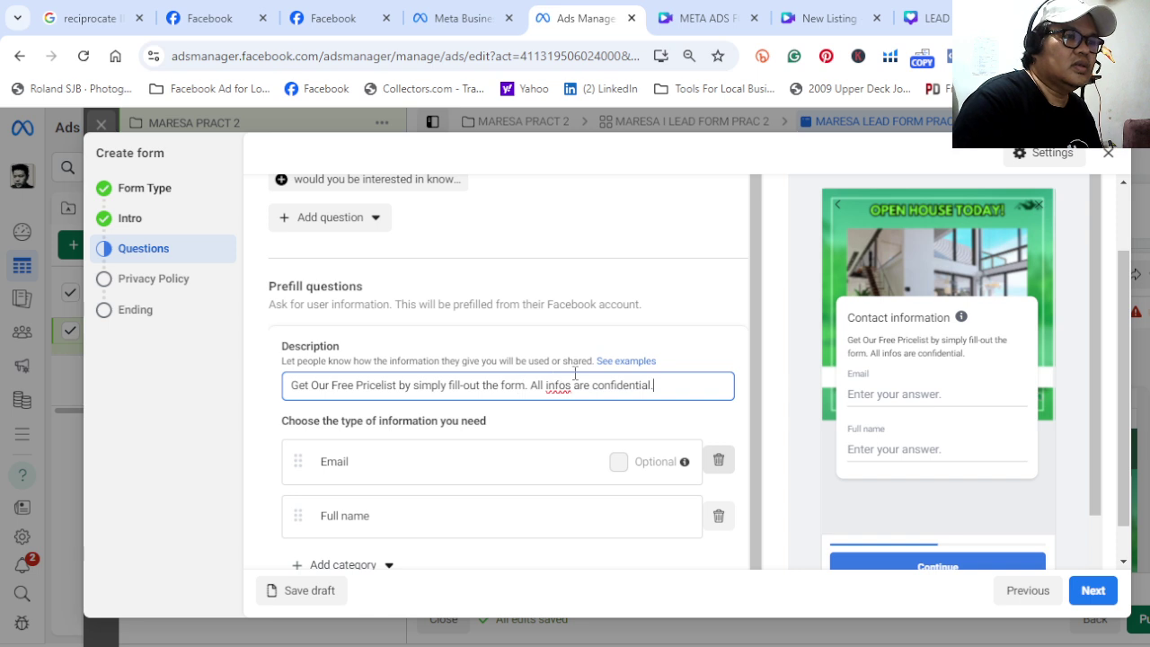
text(')
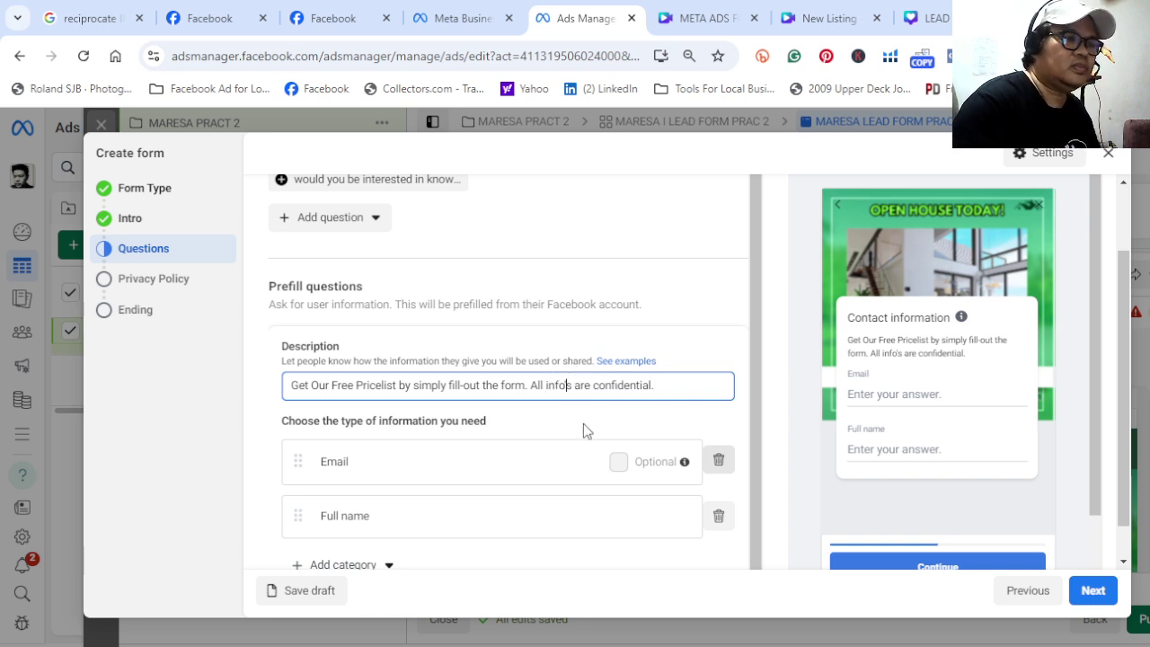
Add the phone number contact field to the prefill questions and continue to the form's privacy policy
scroll(451, 486, down, 1)
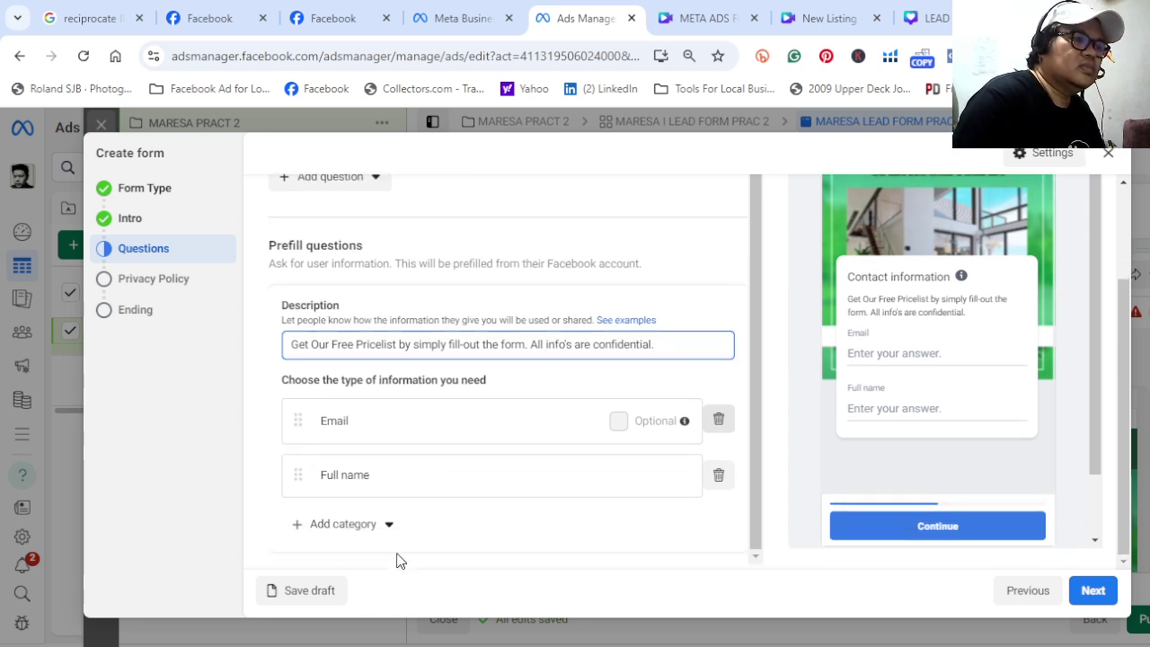
click(394, 537)
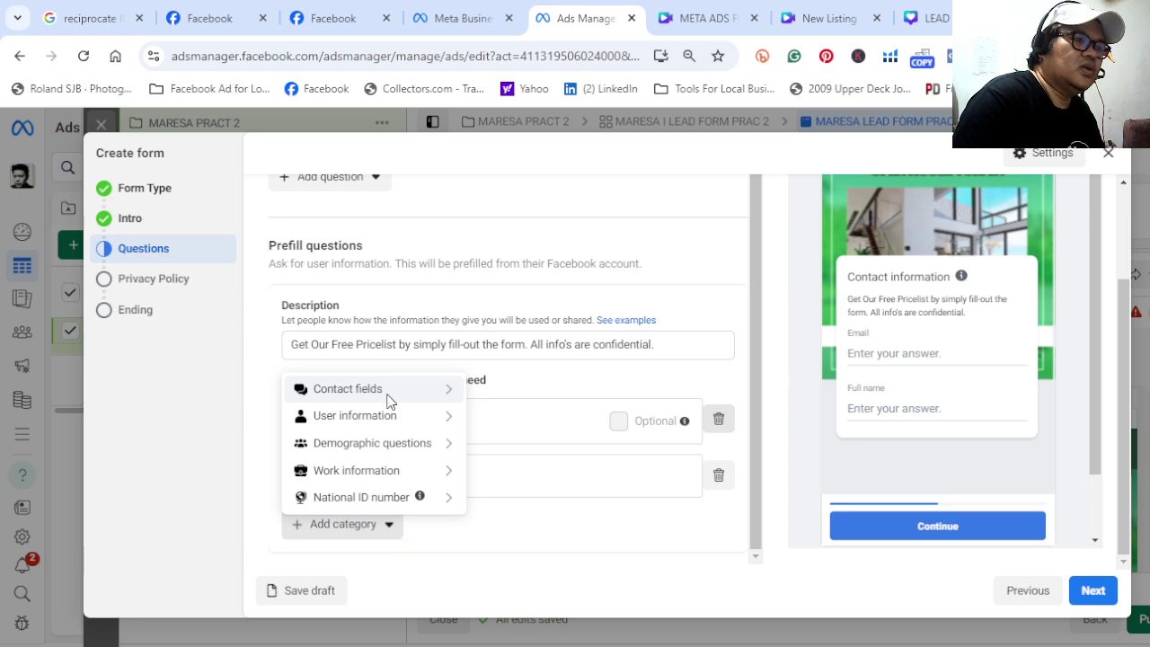
mouse_move(390, 400)
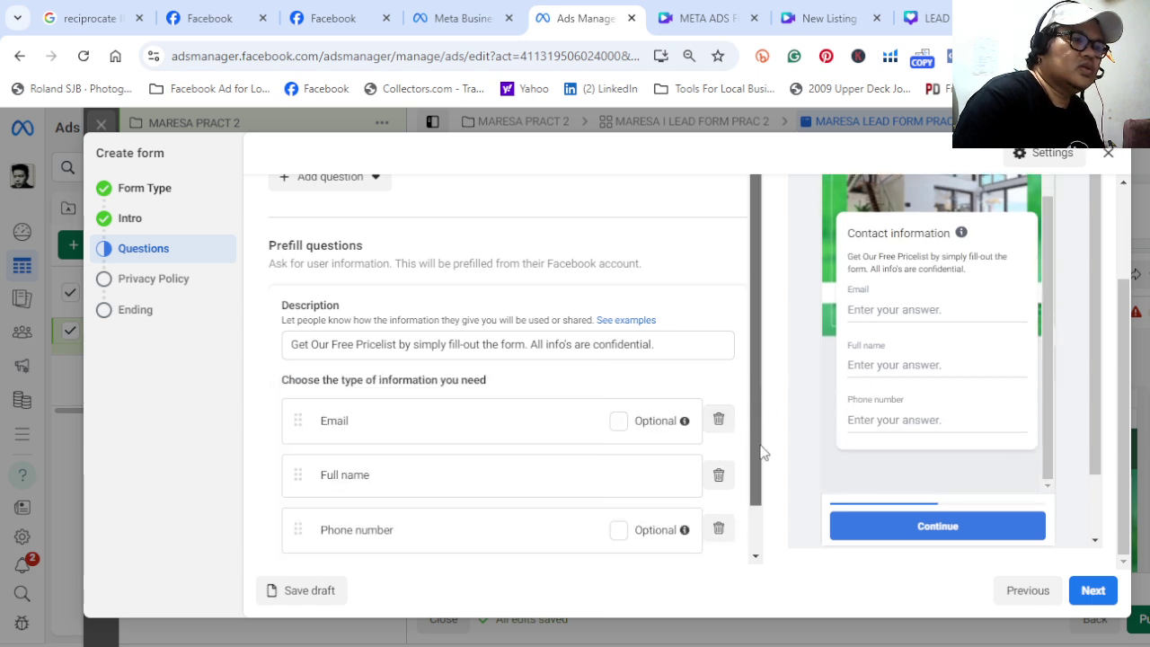
scroll(760, 455, down, 1)
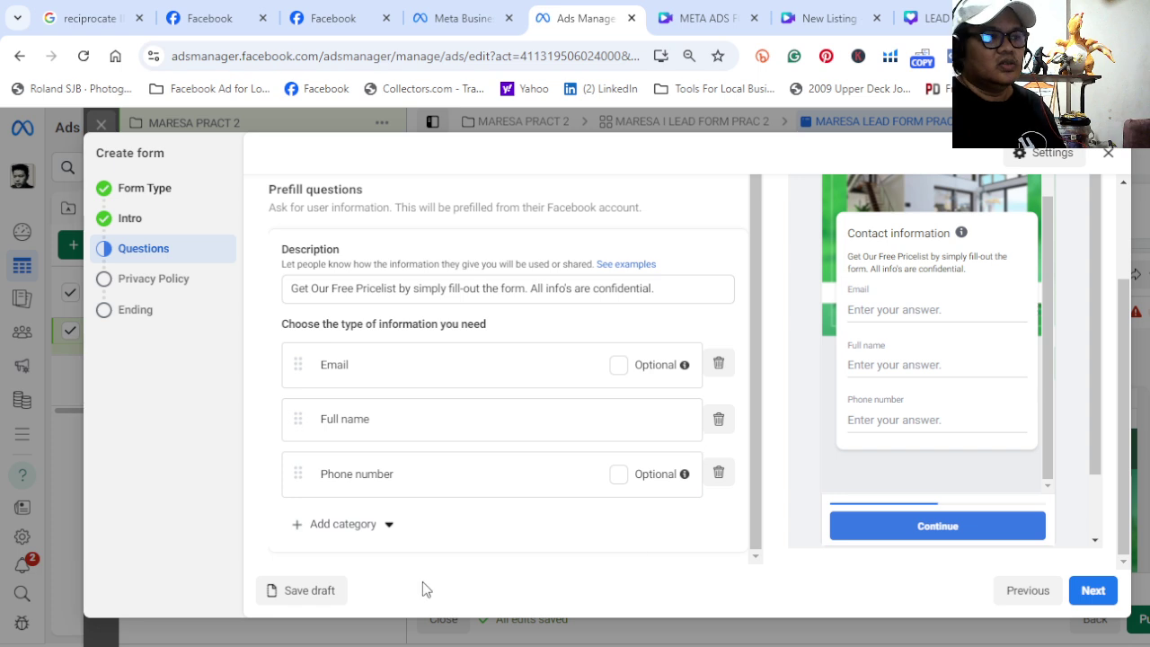
click(1093, 593)
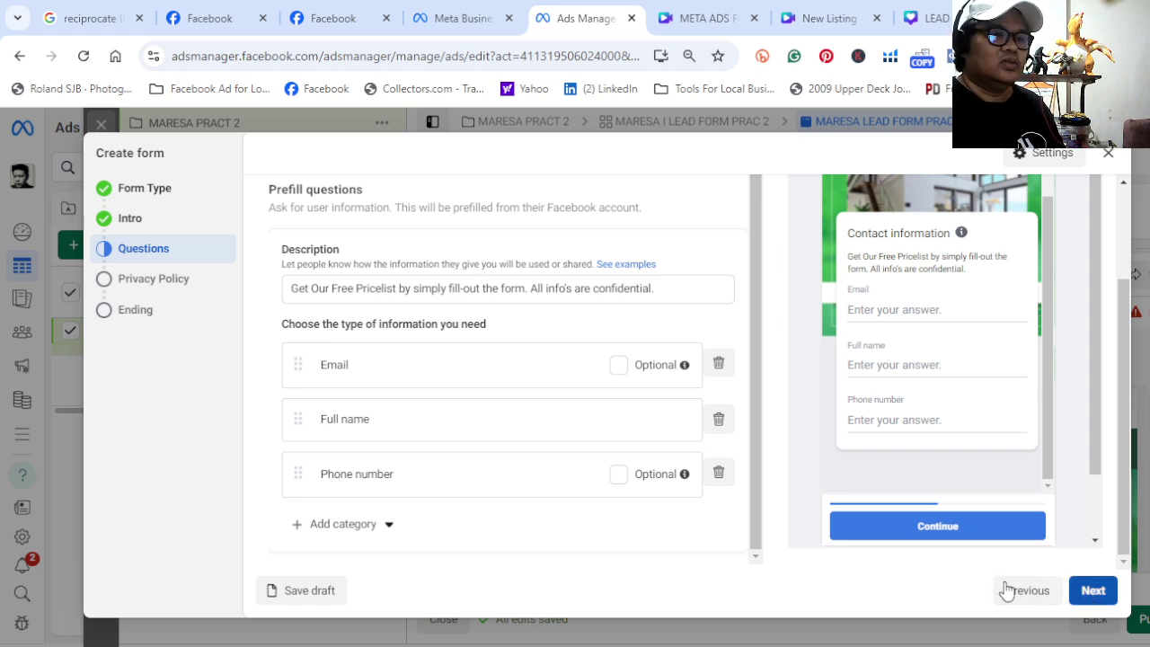
Enter "PRIVACY POLICY" as the link text of the privacy policy link
scroll(449, 266, up, 1)
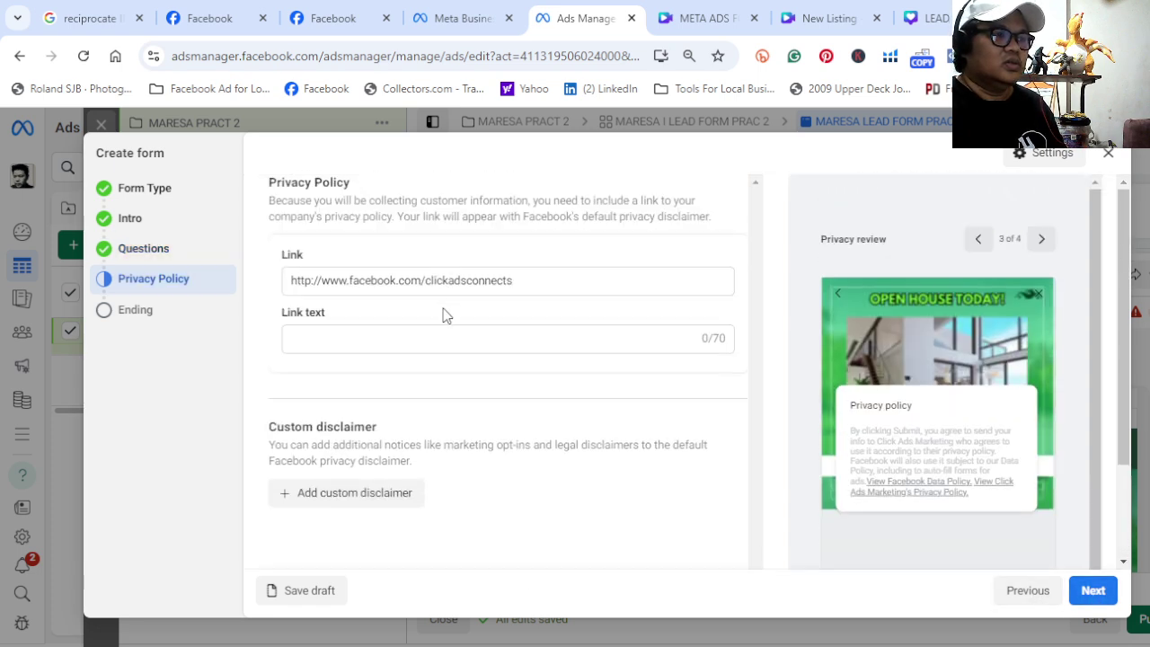
click(525, 337)
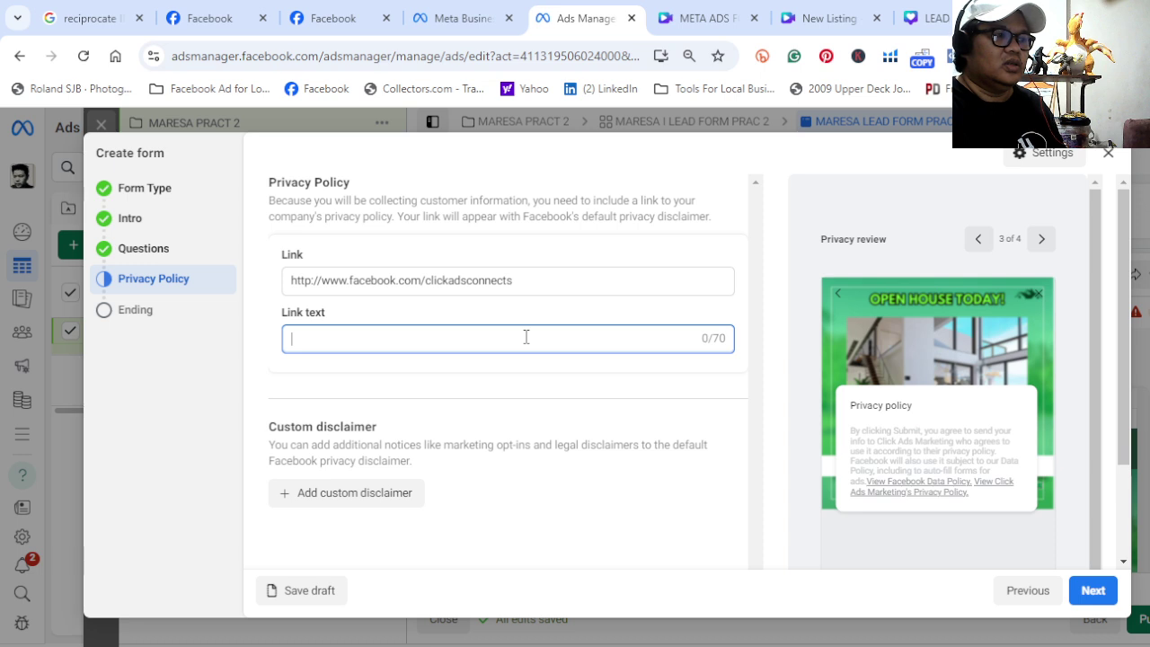
text(PRI)
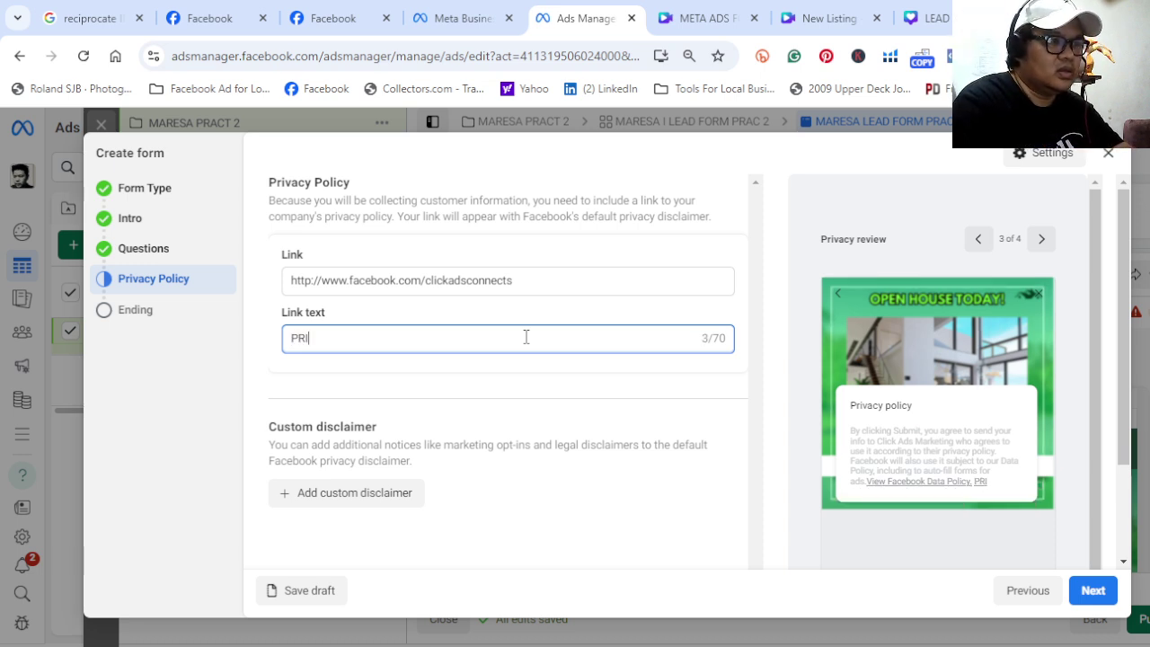
text(V)
key(BackSpace)
text(VAC)
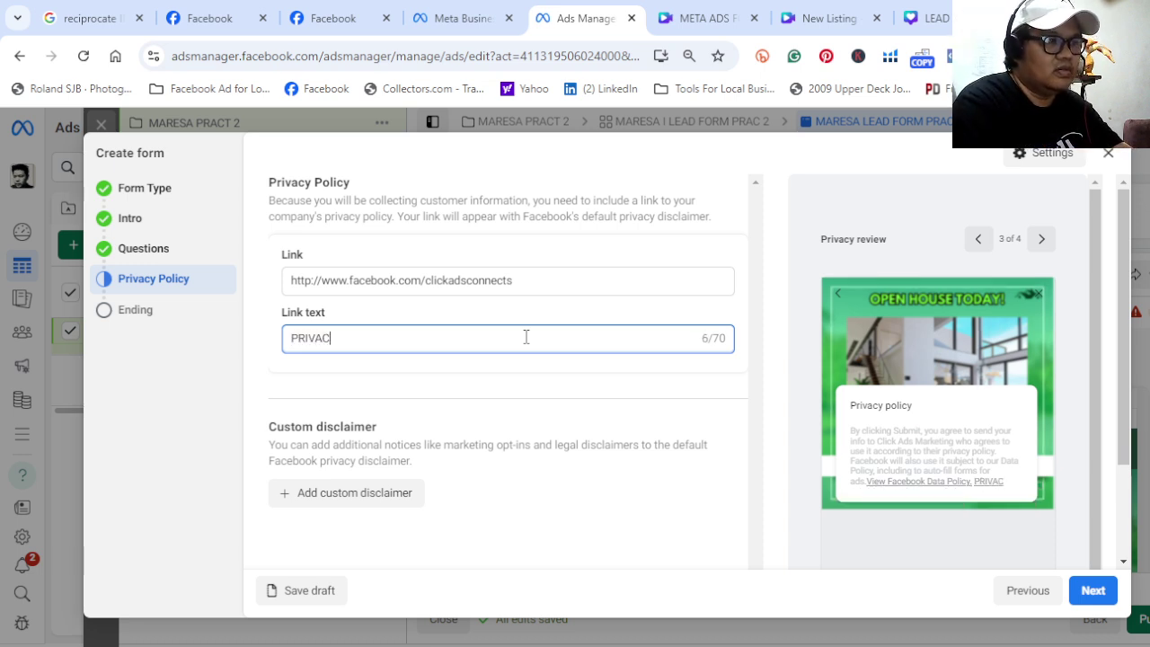
text(Y POLICY)
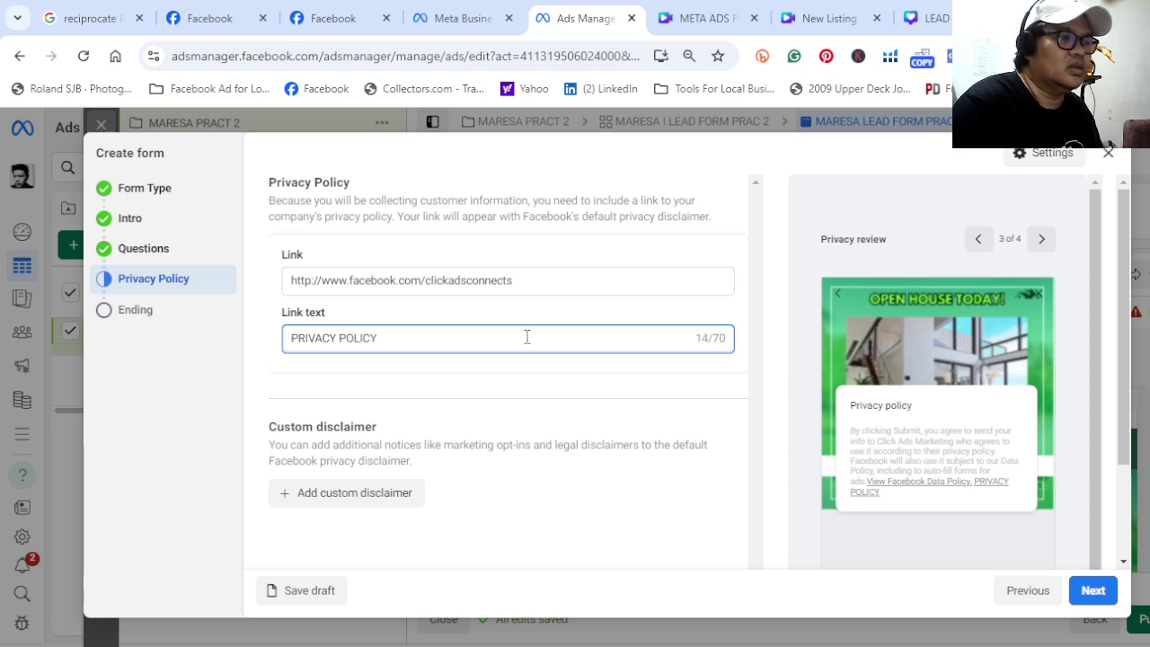
click(596, 566)
Add a custom disclaimer to the form and title it "Terms & Conditions"
scroll(589, 524, down, 1)
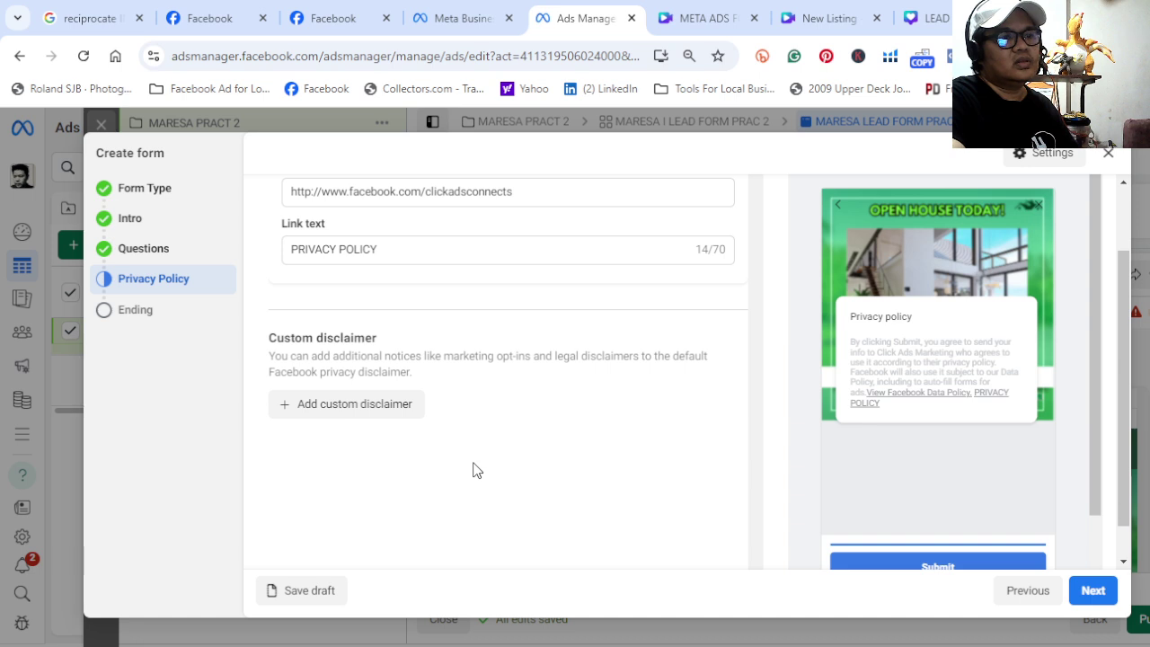
scroll(473, 470, down, 1)
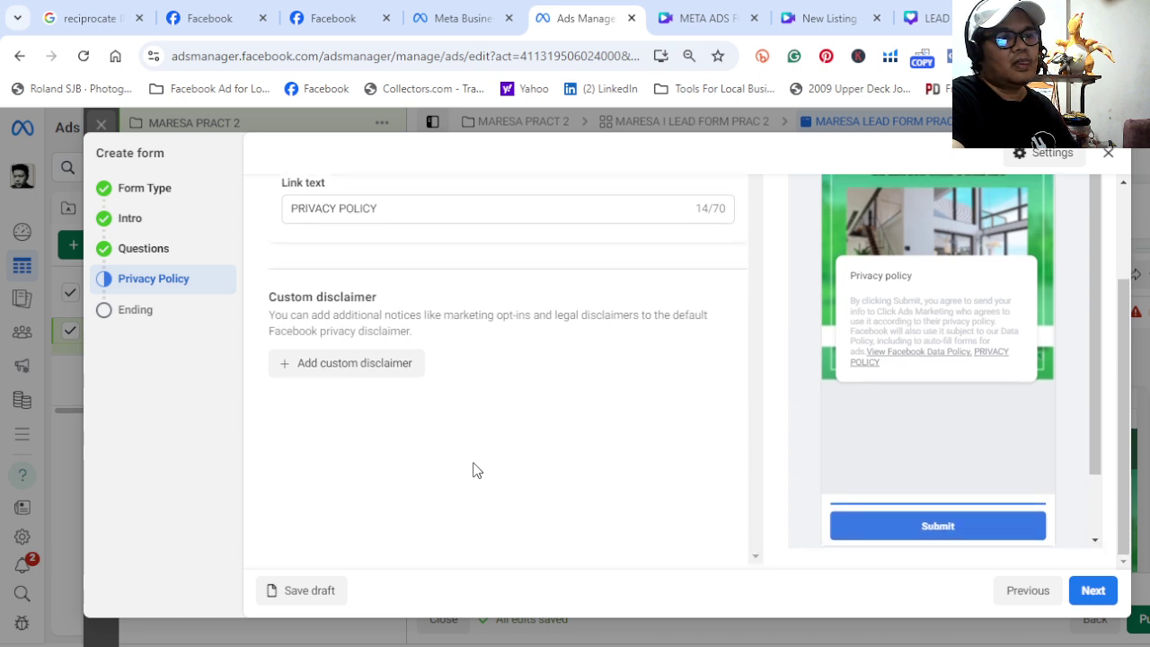
click(346, 363)
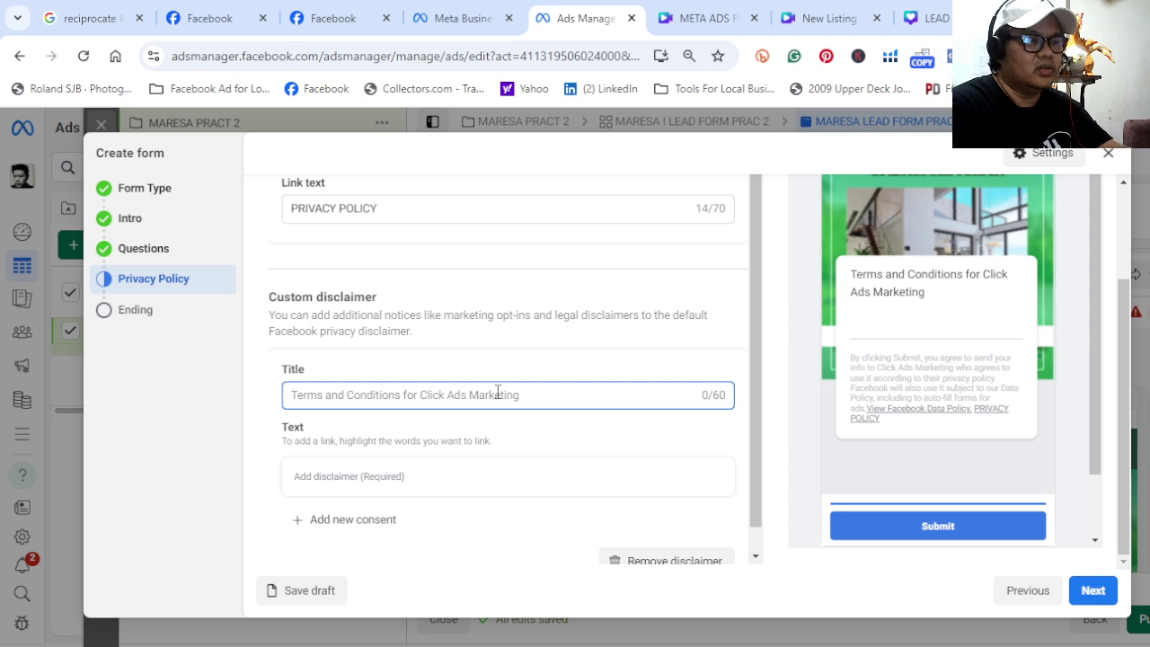
text(tER)
key(BackSpace)
key(BackSpace)
key(BackSpace)
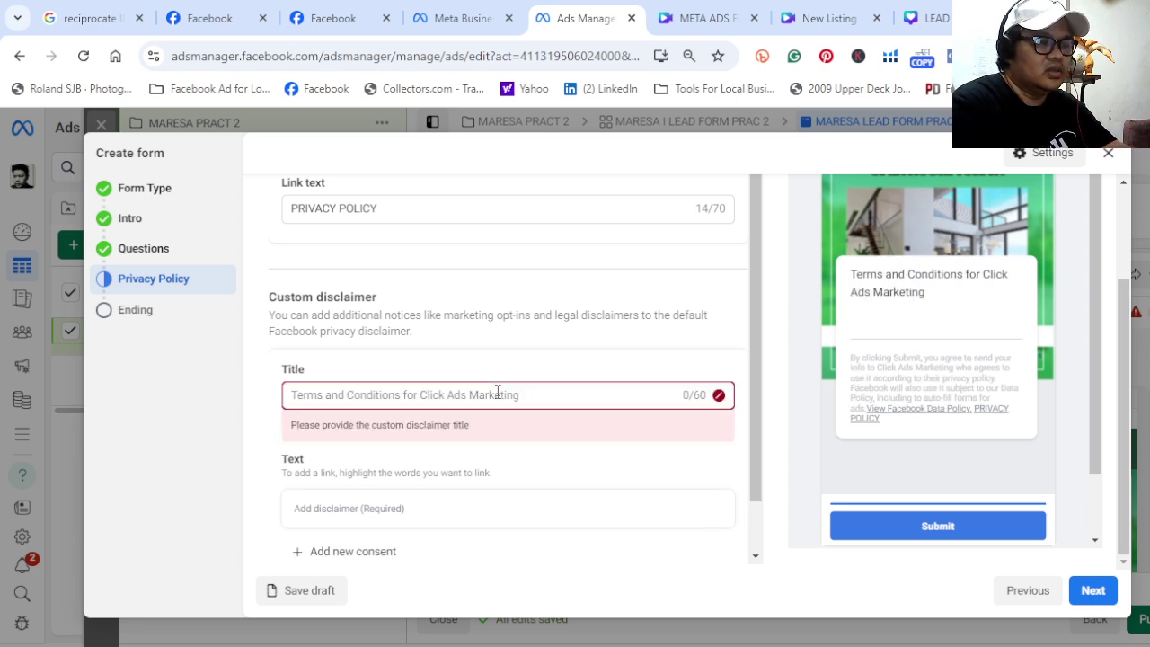
text(Terms)
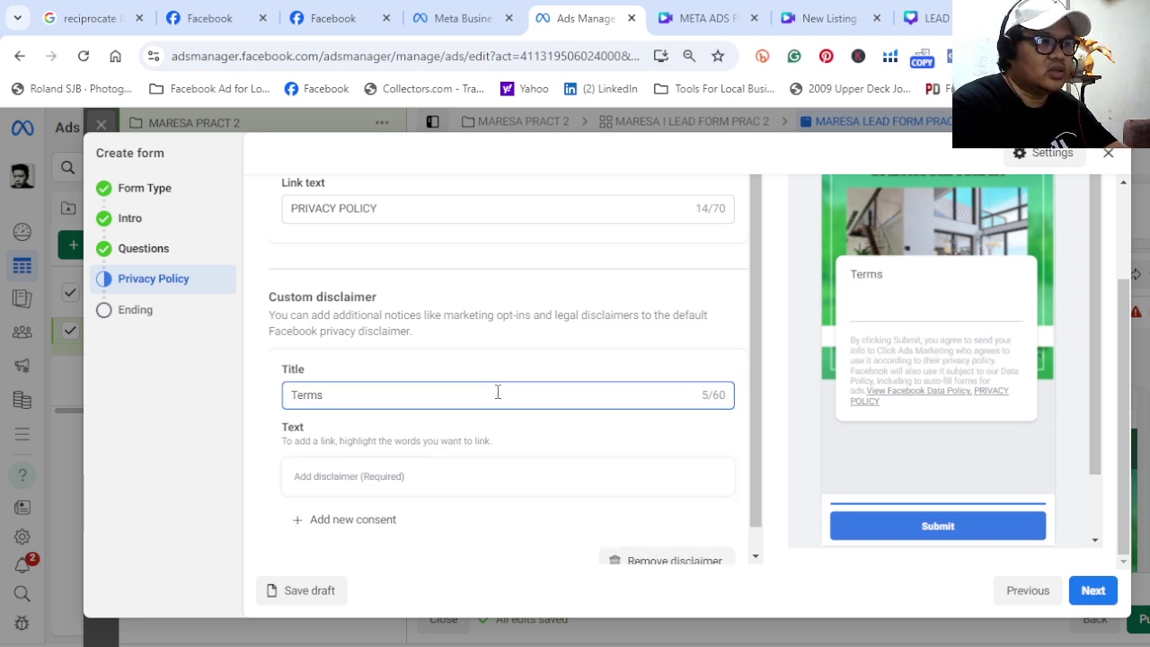
text( & )
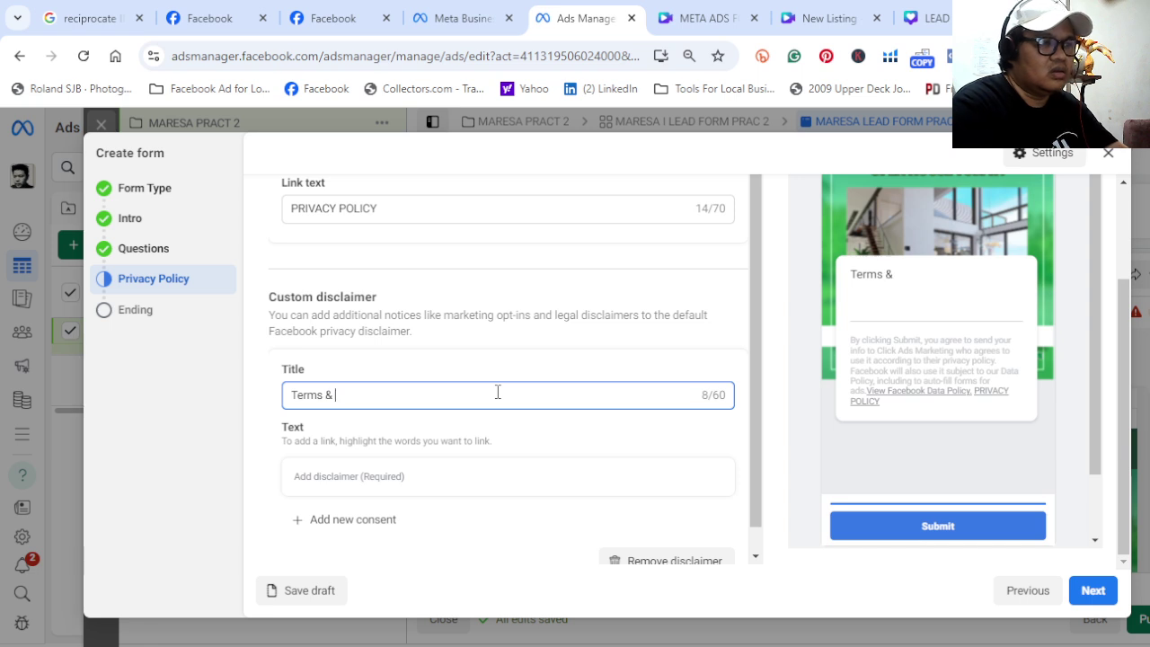
text(Cono)
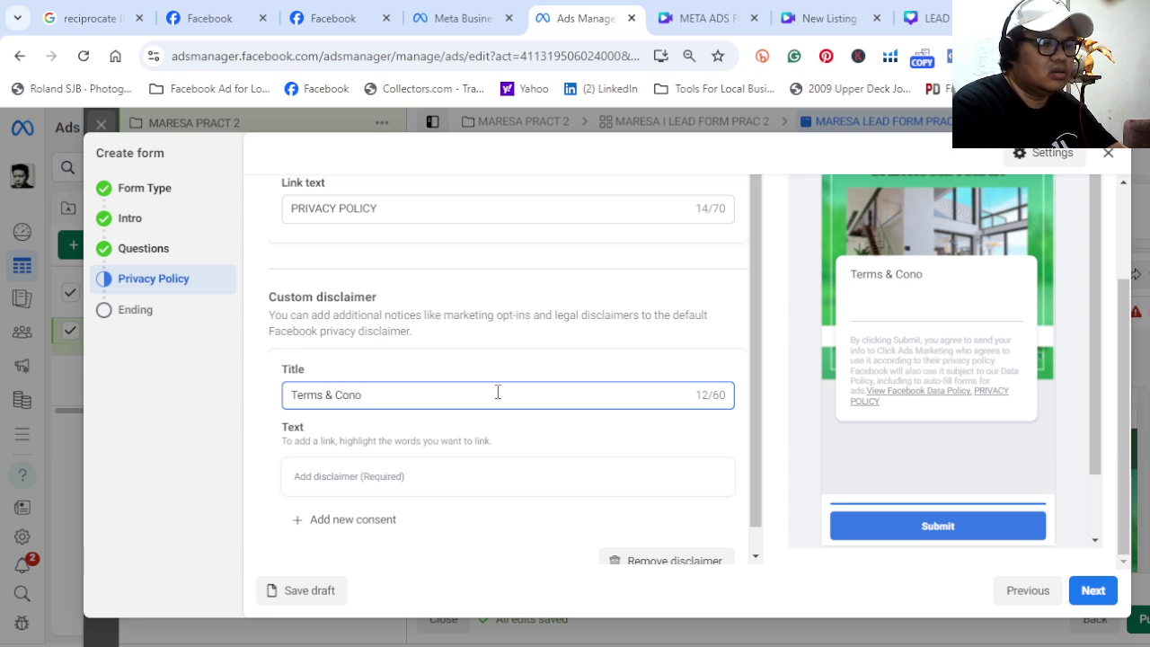
key(BackSpace)
text(dition)
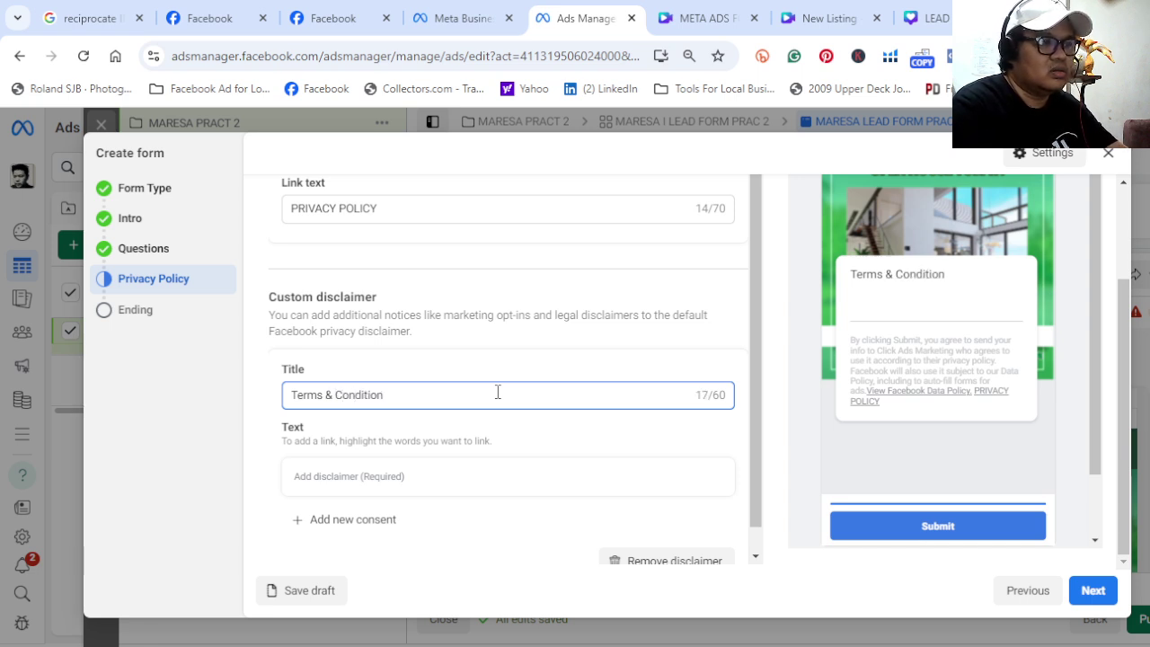
text(s)
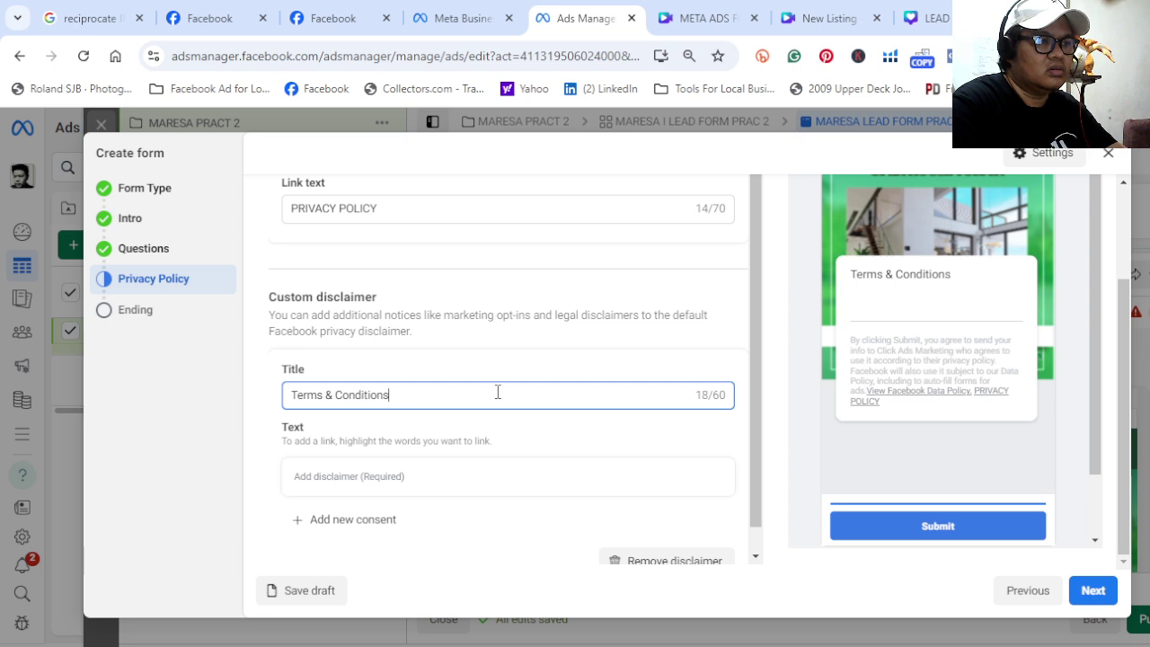
Paste the copied privacy policy, with effective date [9/23/24], as the custom disclaimer's text and continue to the form's ending
click(429, 492)
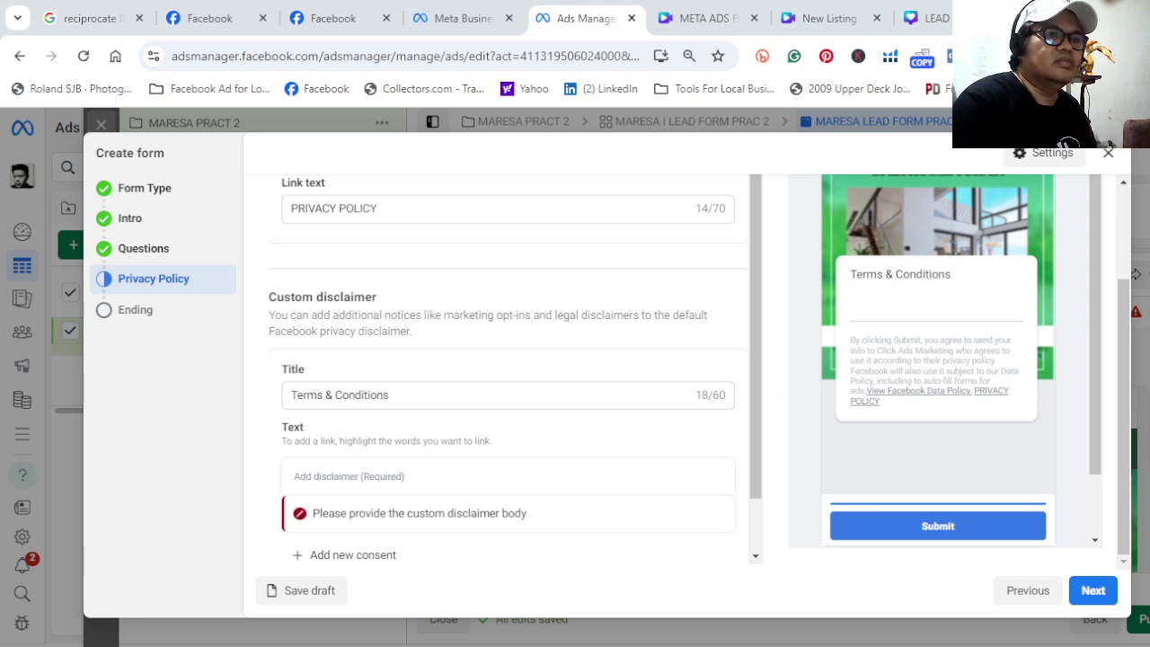
click(468, 475)
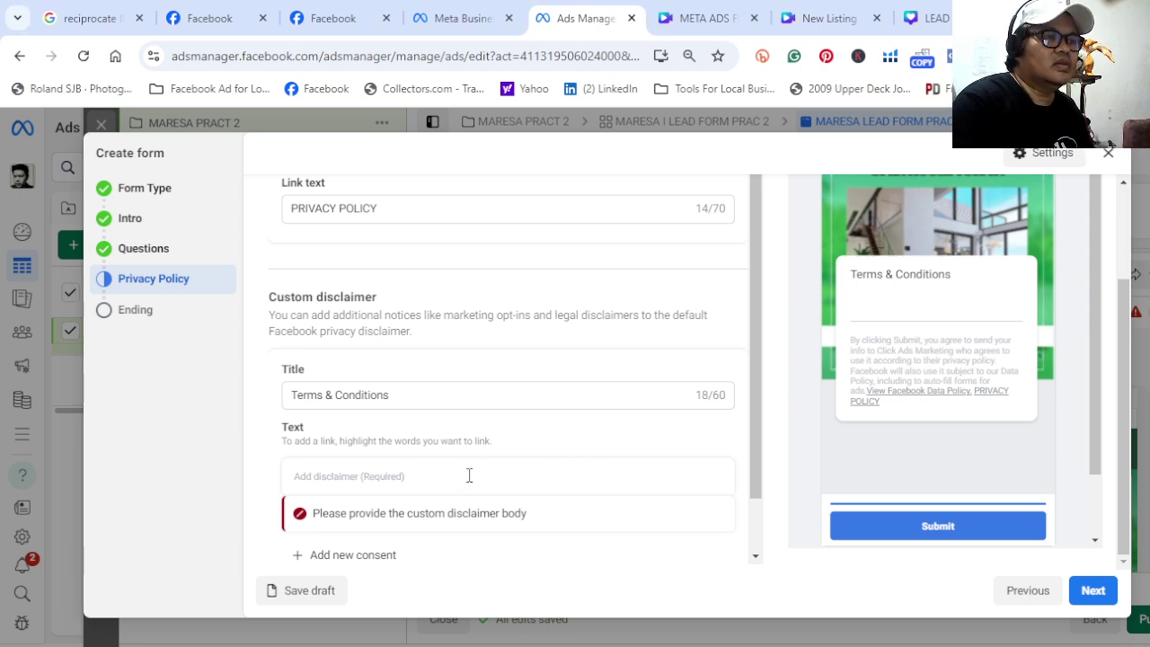
key(ctrl+v)
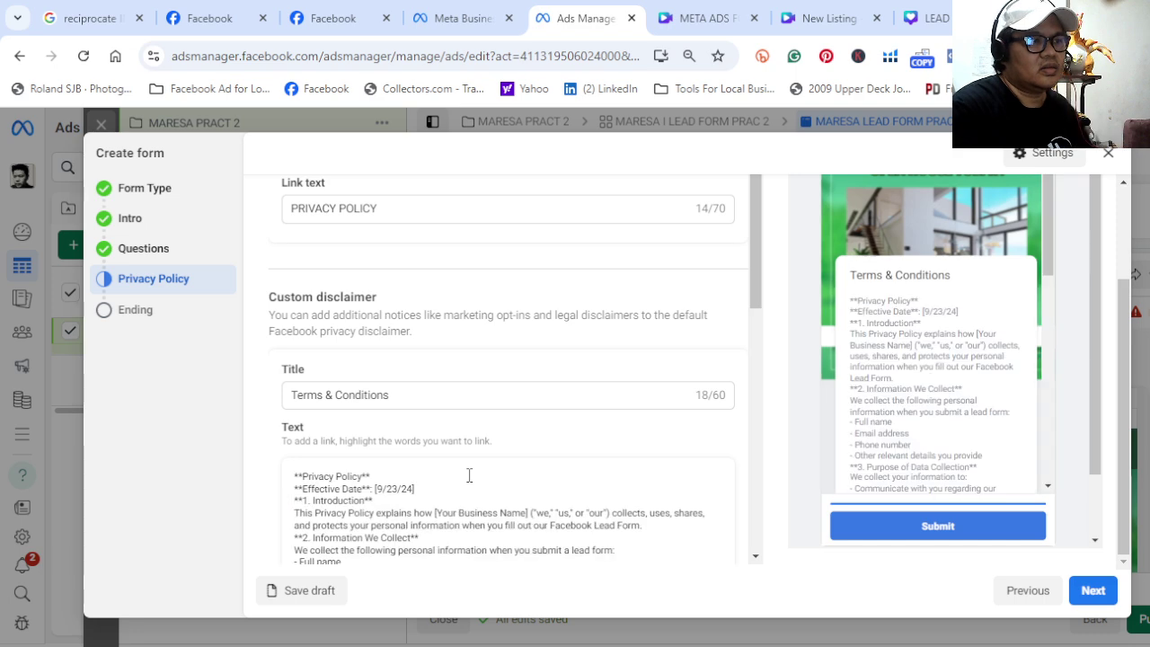
scroll(480, 484, down, 2)
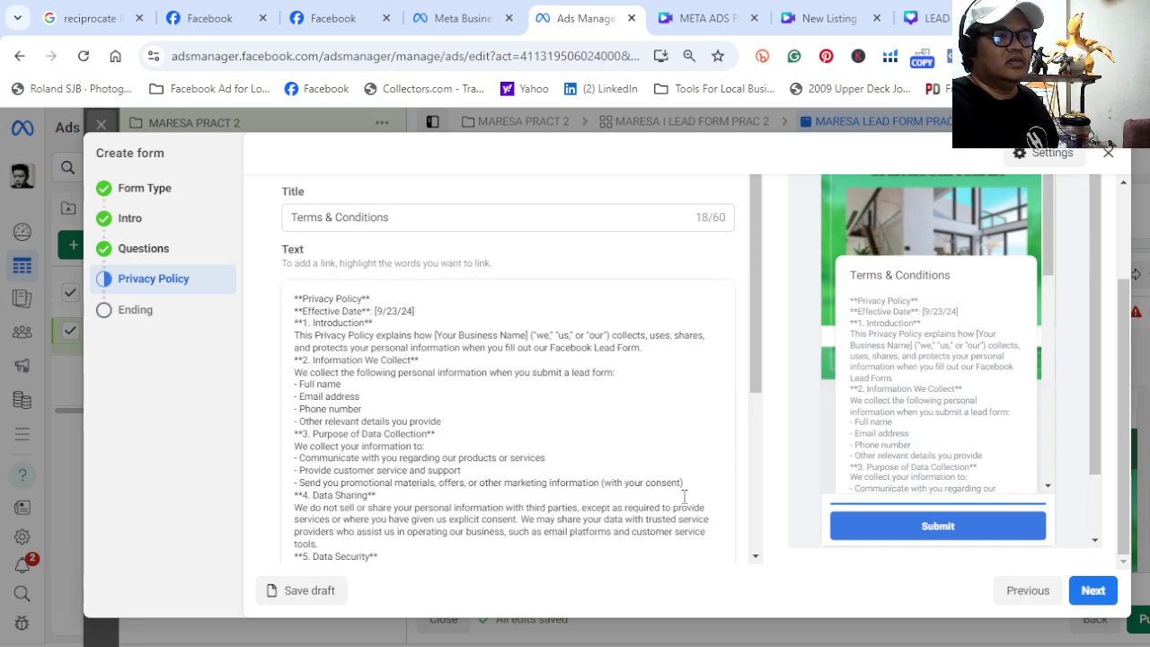
click(1093, 592)
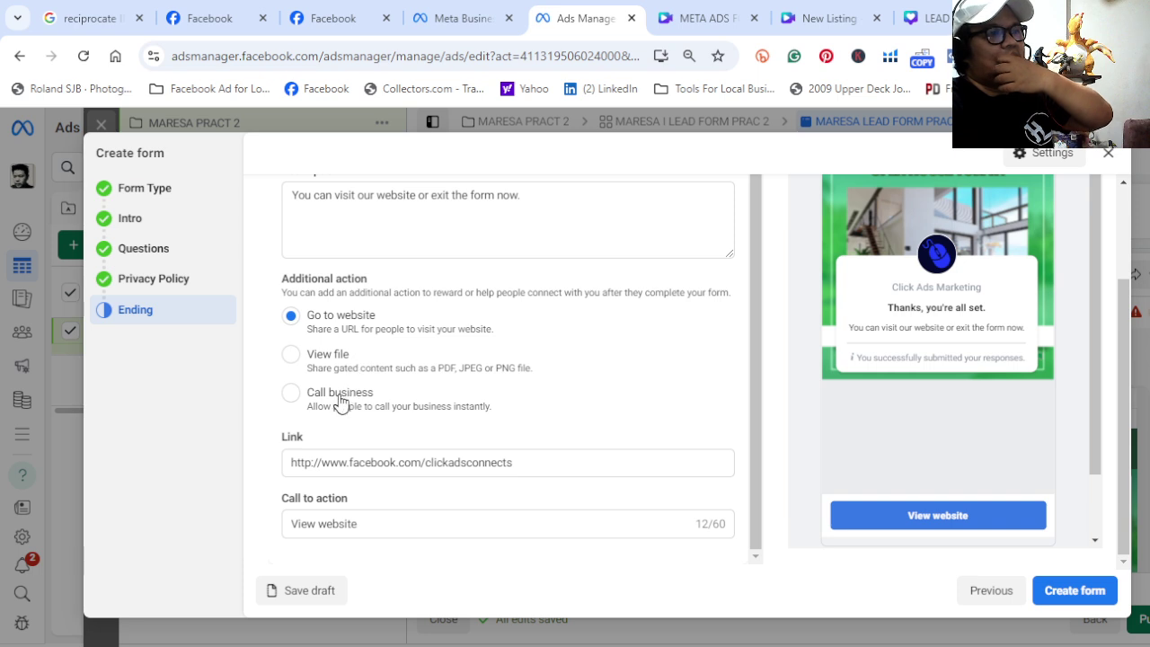
Reword the description of the ending message for leads to "You can download the pricelist now or exit the form now."
scroll(349, 314, up, 2)
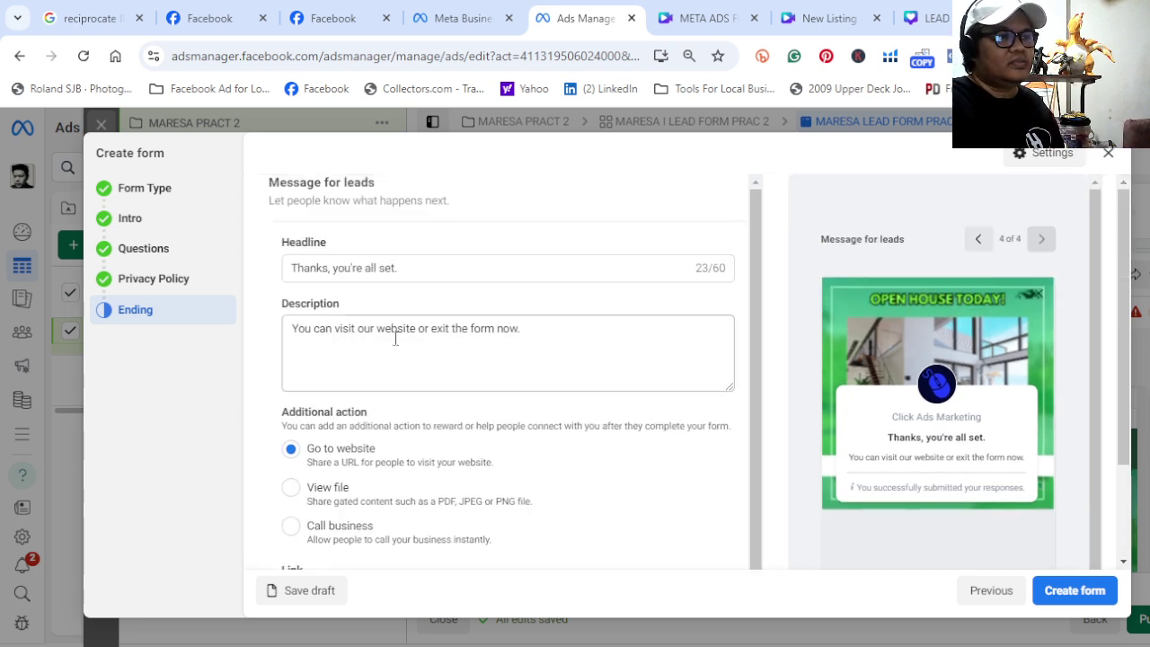
click(507, 331)
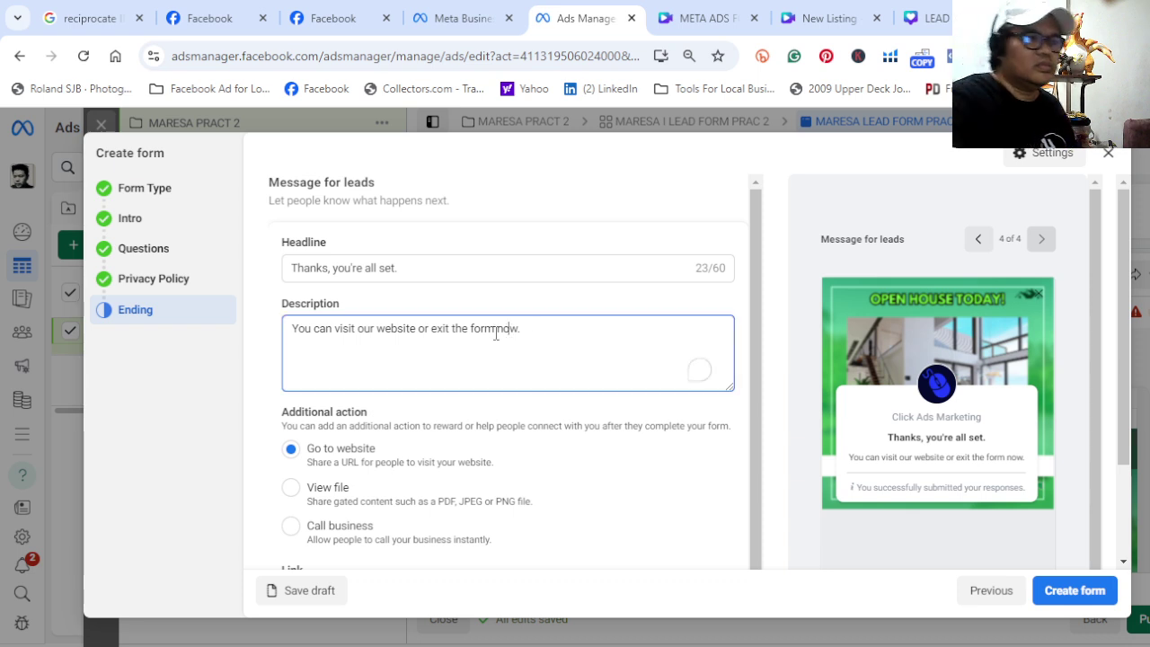
click(418, 328)
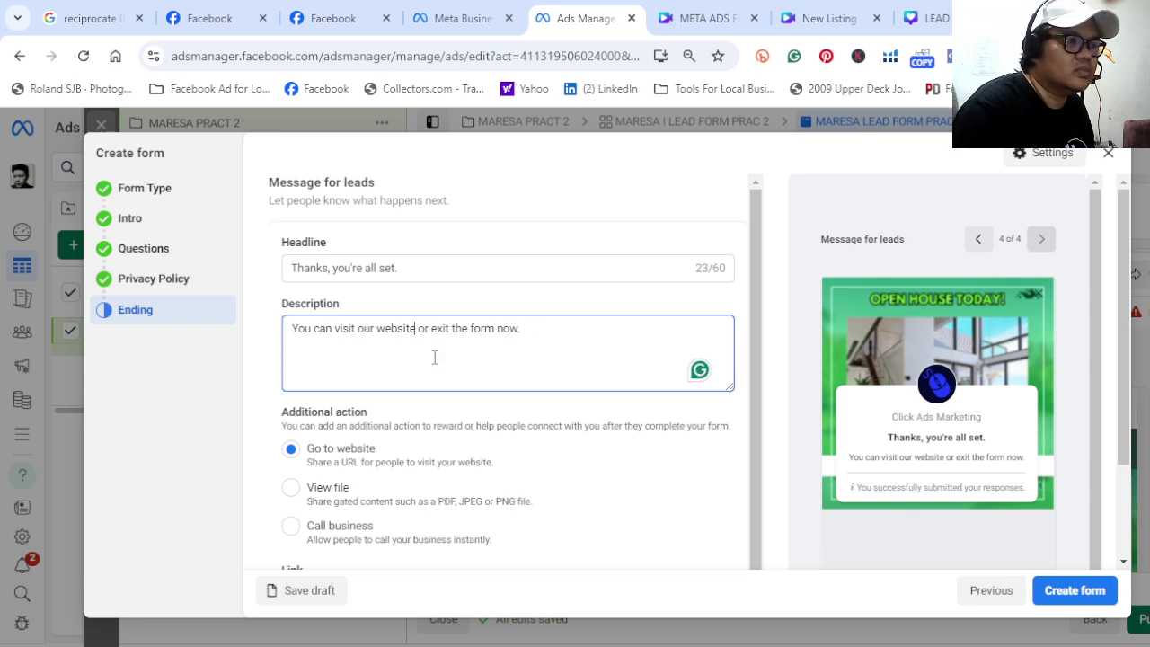
key(BackSpace)
key(BackSpace)
key(BackSpace)
key(BackSpace)
key(BackSpace)
key(BackSpace)
key(BackSpace)
key(BackSpace)
key(BackSpace)
key(BackSpace)
key(BackSpace)
key(BackSpace)
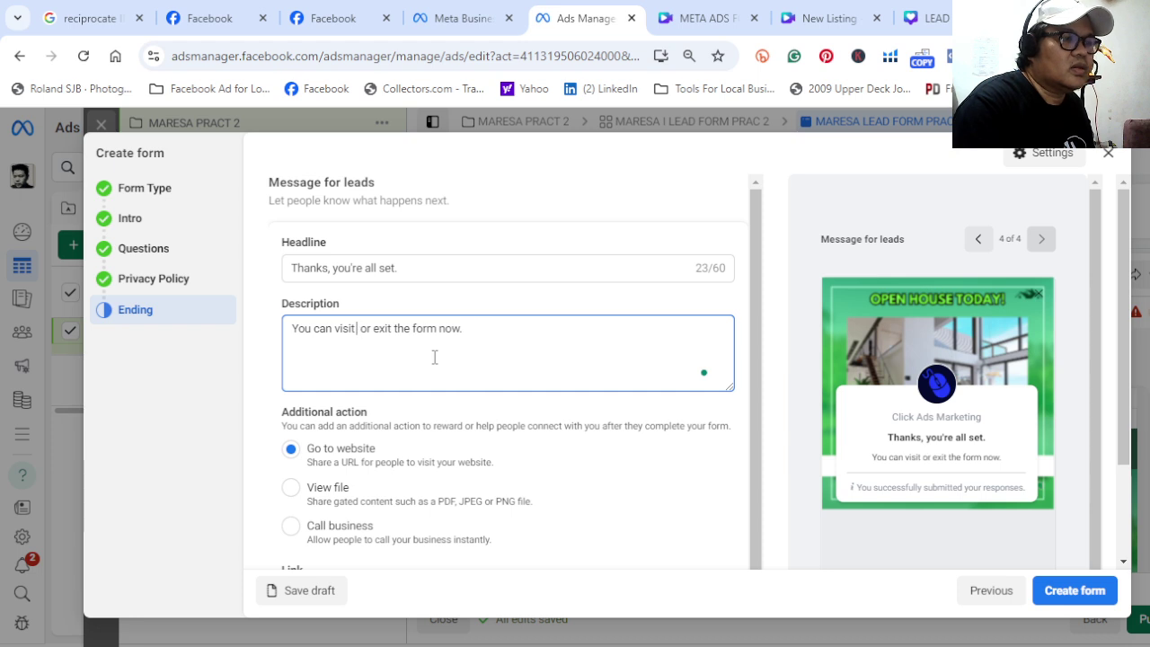
key(BackSpace)
key(BackSpace)
key(BackSpace)
key(BackSpace)
key(BackSpace)
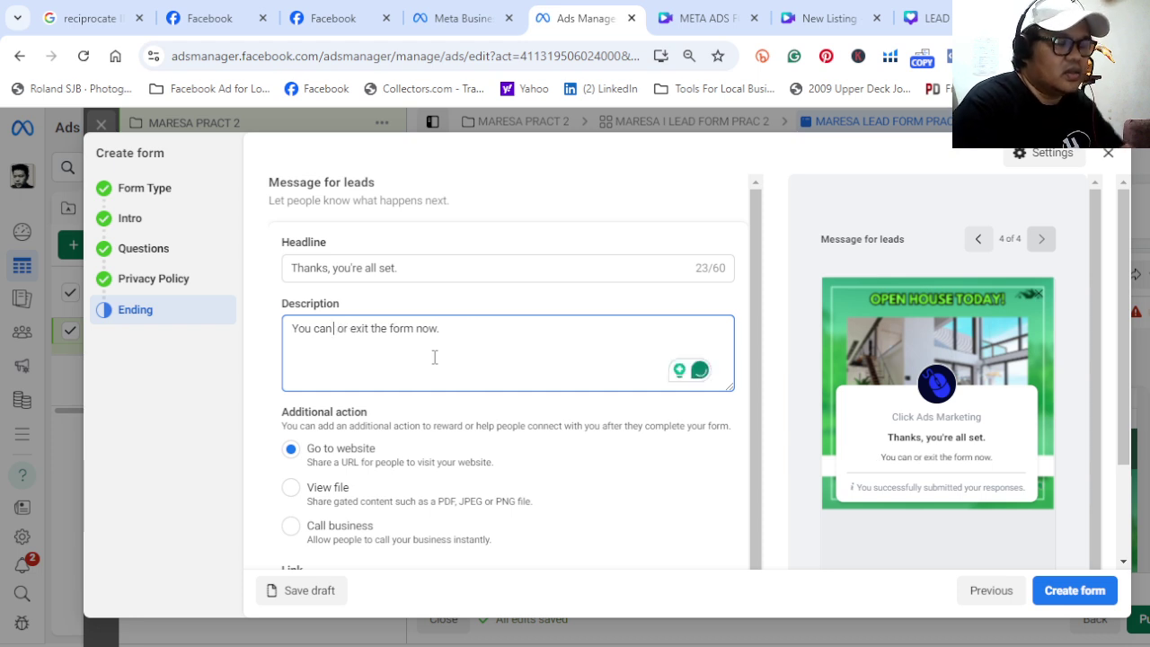
text(down)
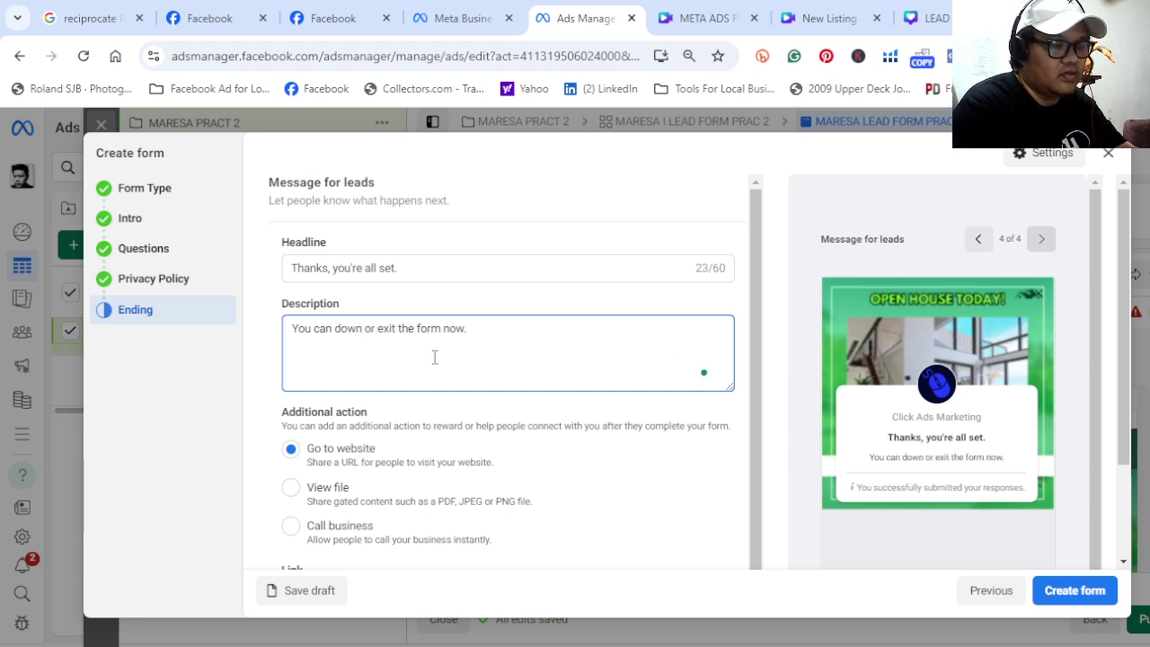
text(loa)
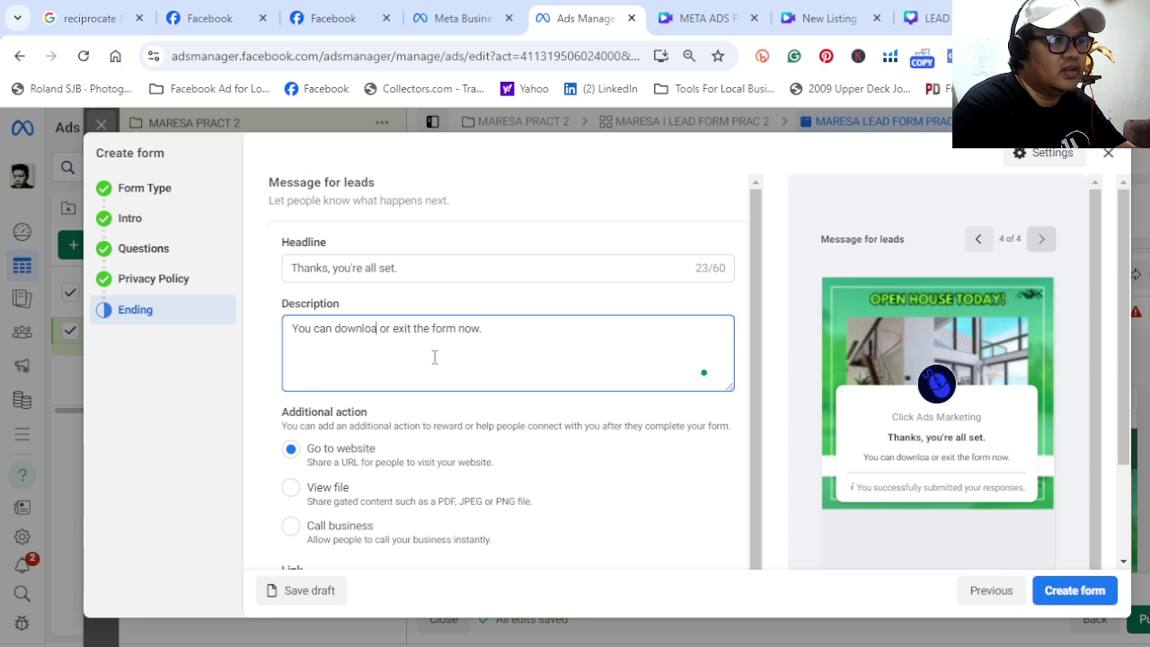
key(BackSpace)
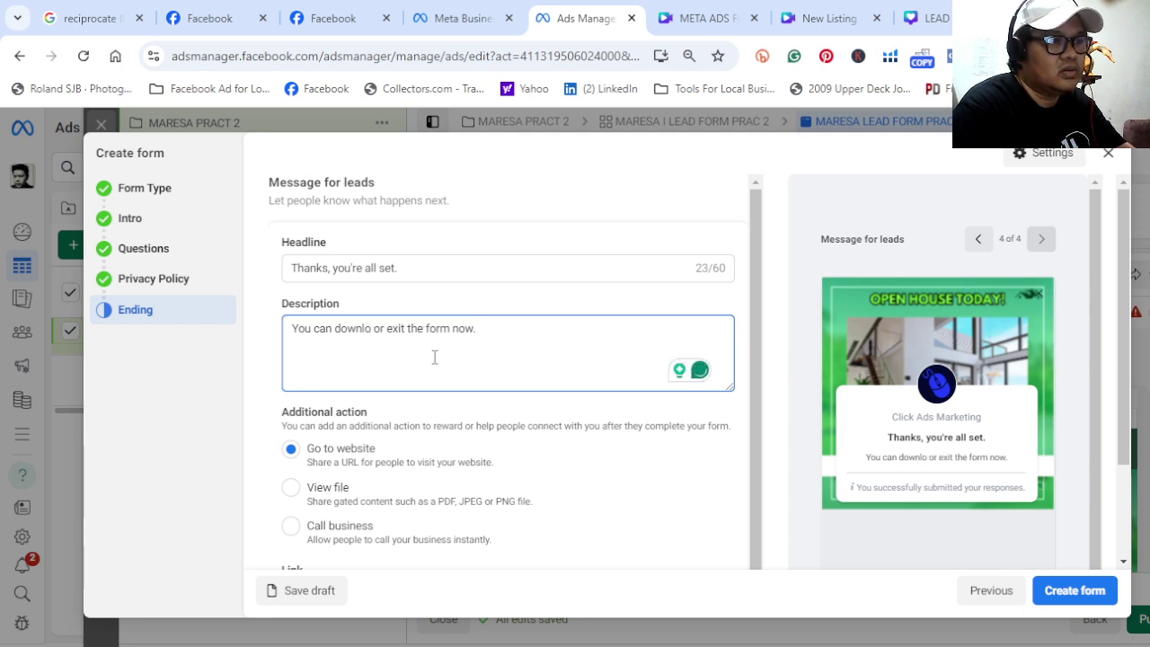
text(ad the)
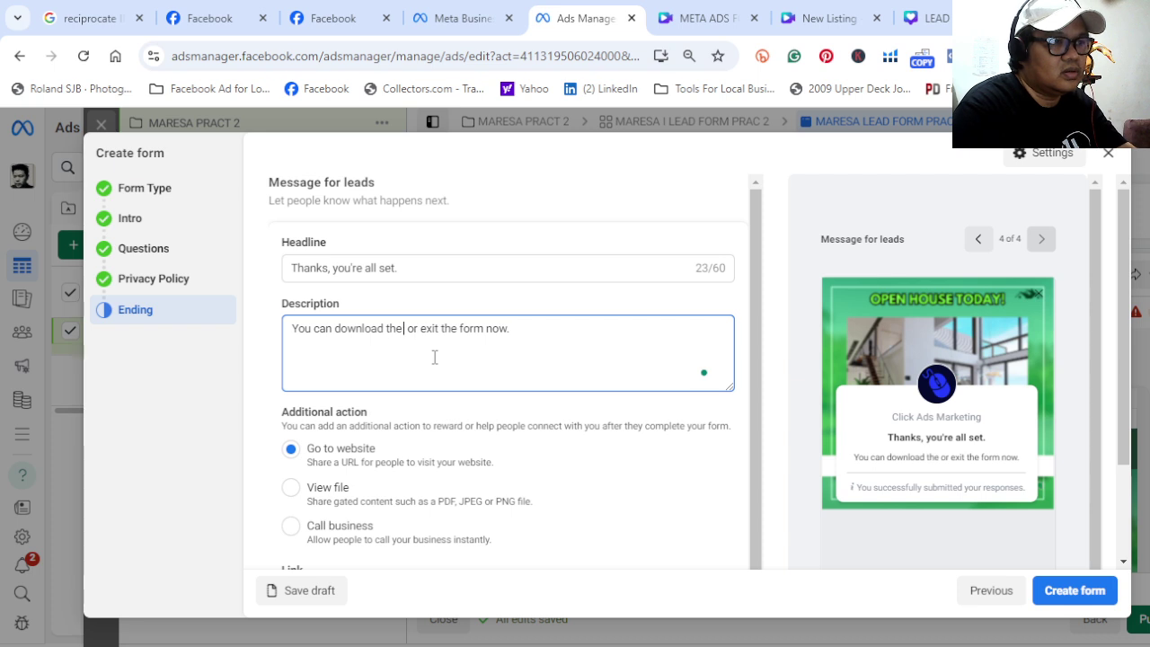
text( price)
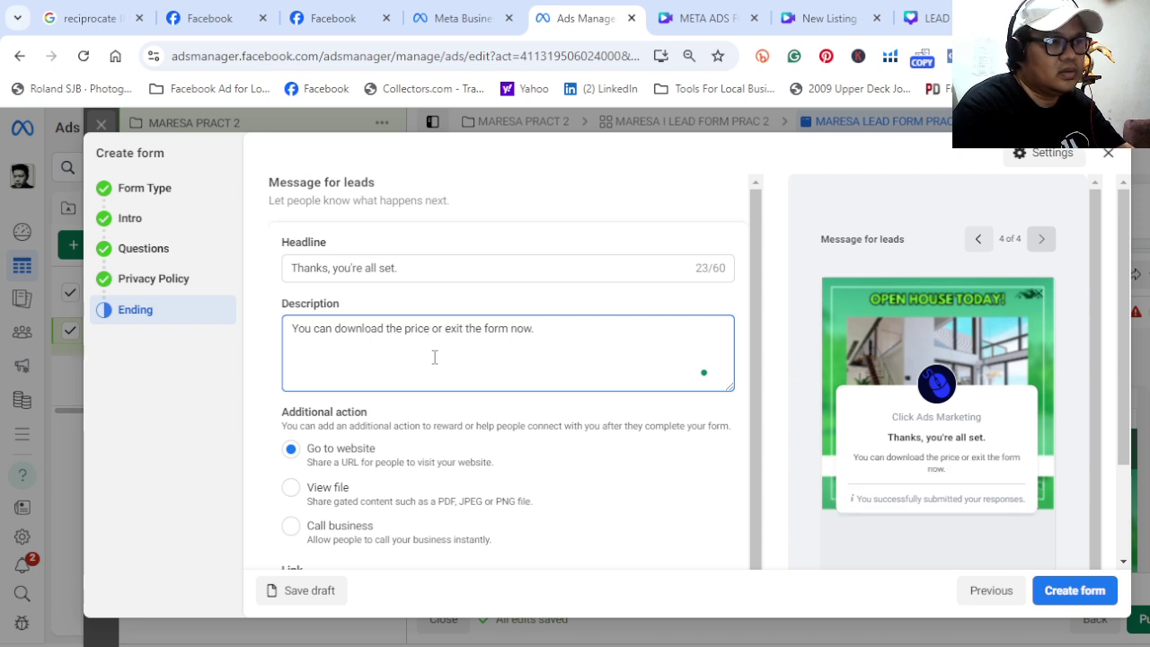
text(list now)
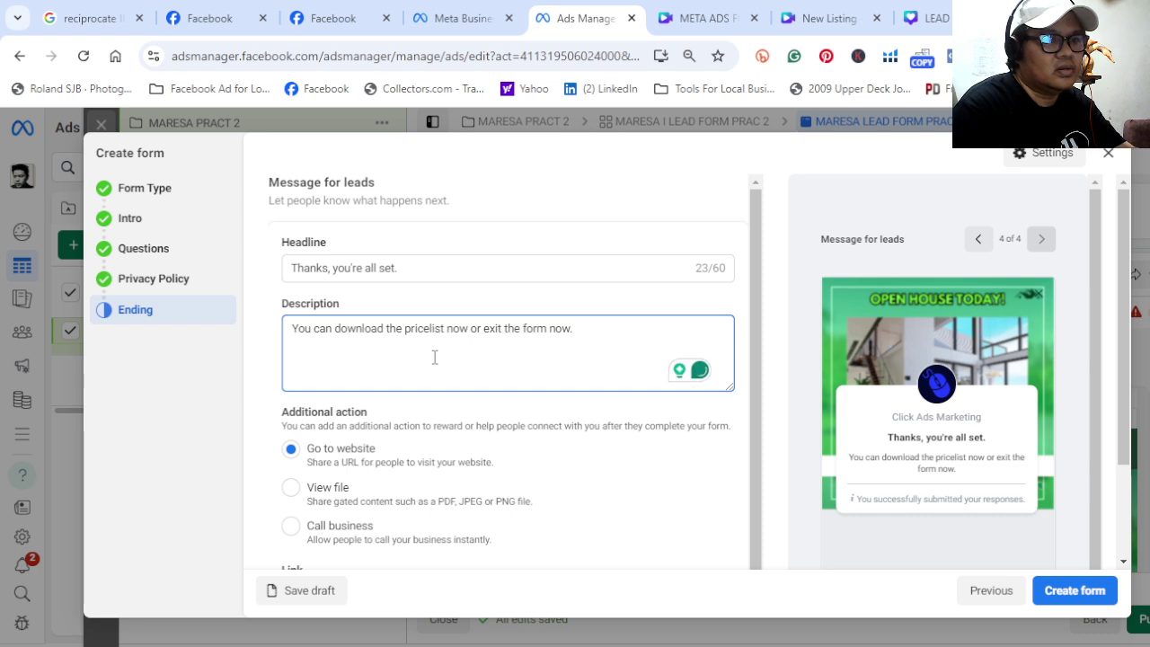
Reword the ending message's description to "You can download the pricelist now and exit the form now."
key(Delete)
key(Delete)
key(Delete)
key(Delete)
key(Delete)
key(Delete)
key(Delete)
key(Delete)
key(Delete)
key(Delete)
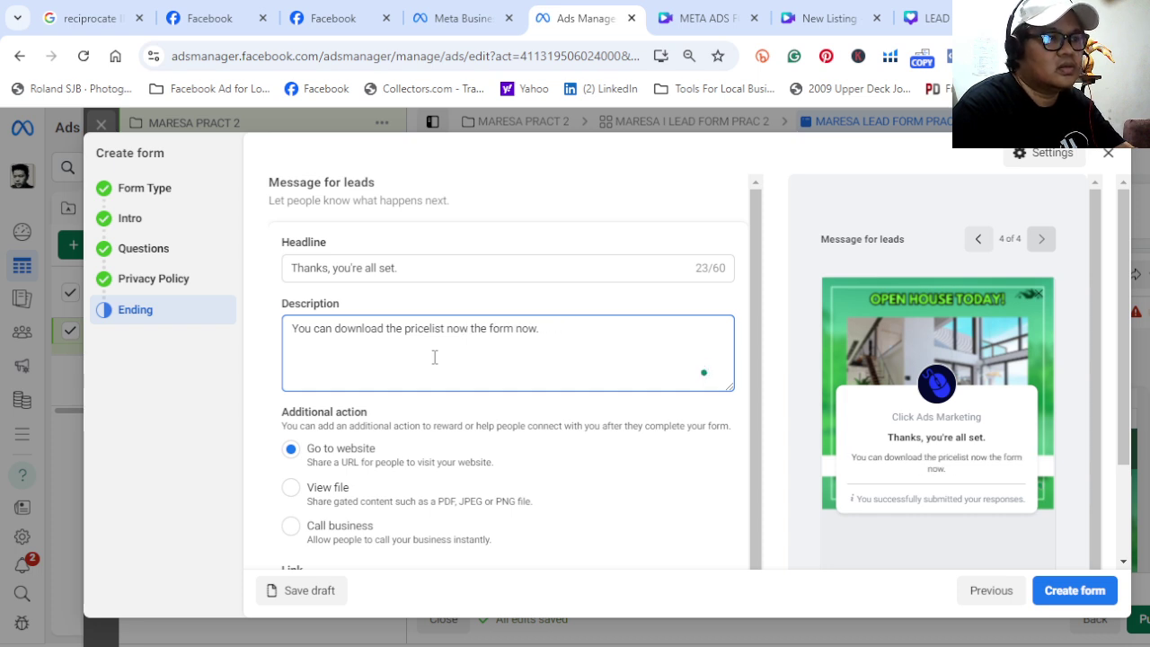
text(and)
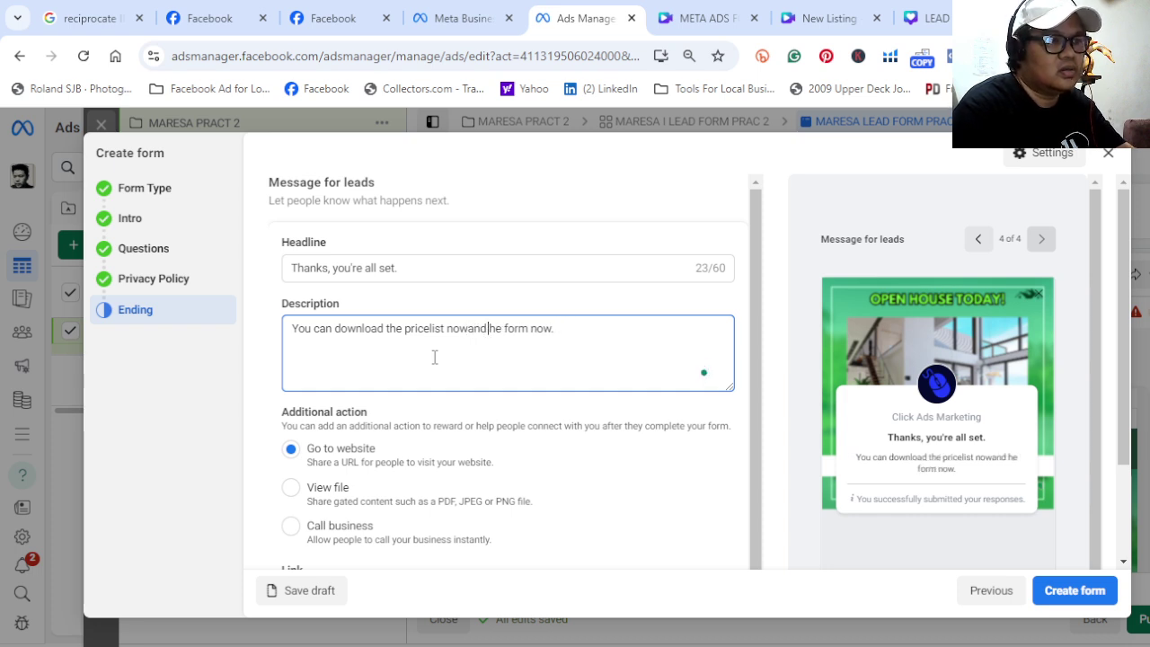
key(BackSpace)
key(BackSpace)
key(BackSpace)
key(BackSpace)
text(and )
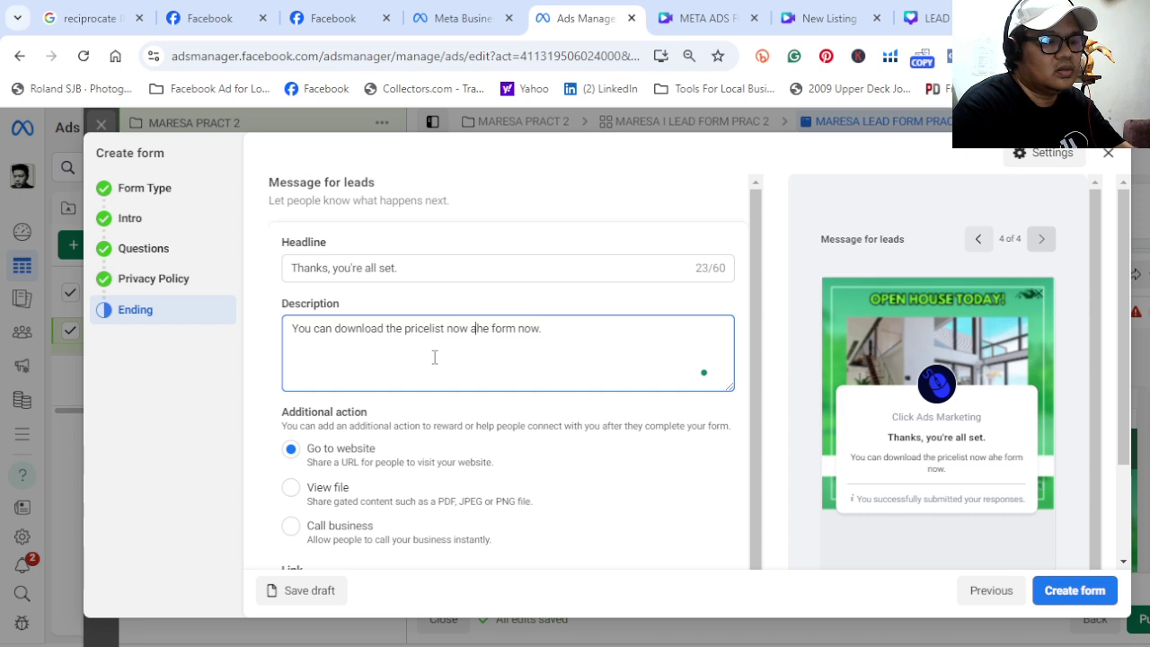
text(ex)
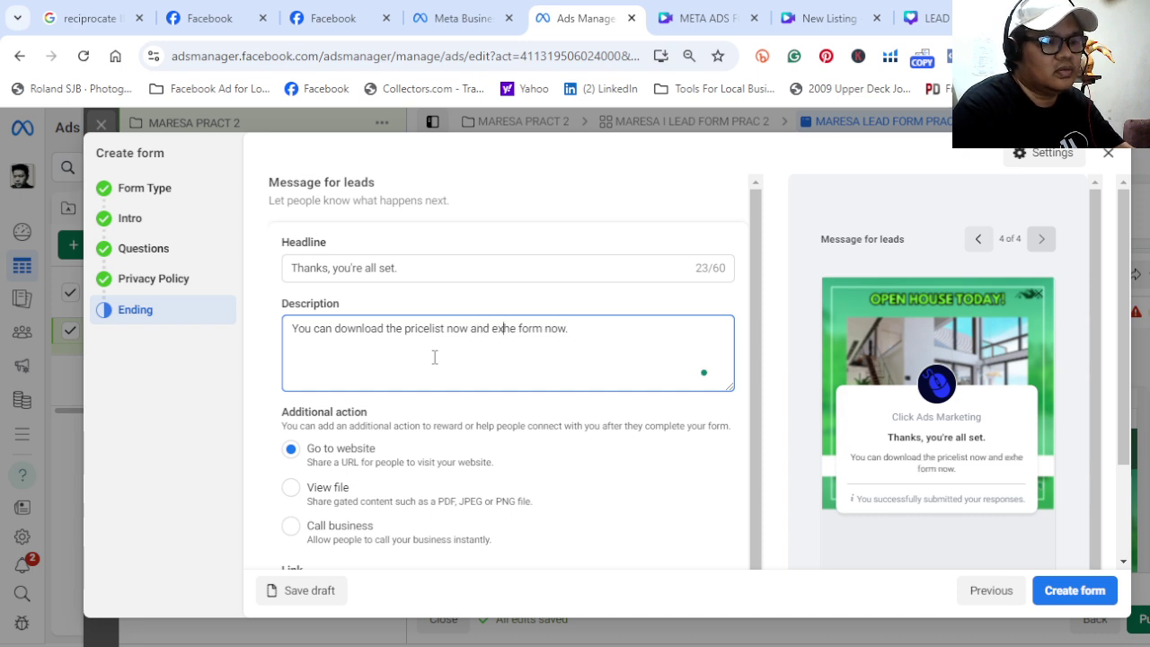
text(it )
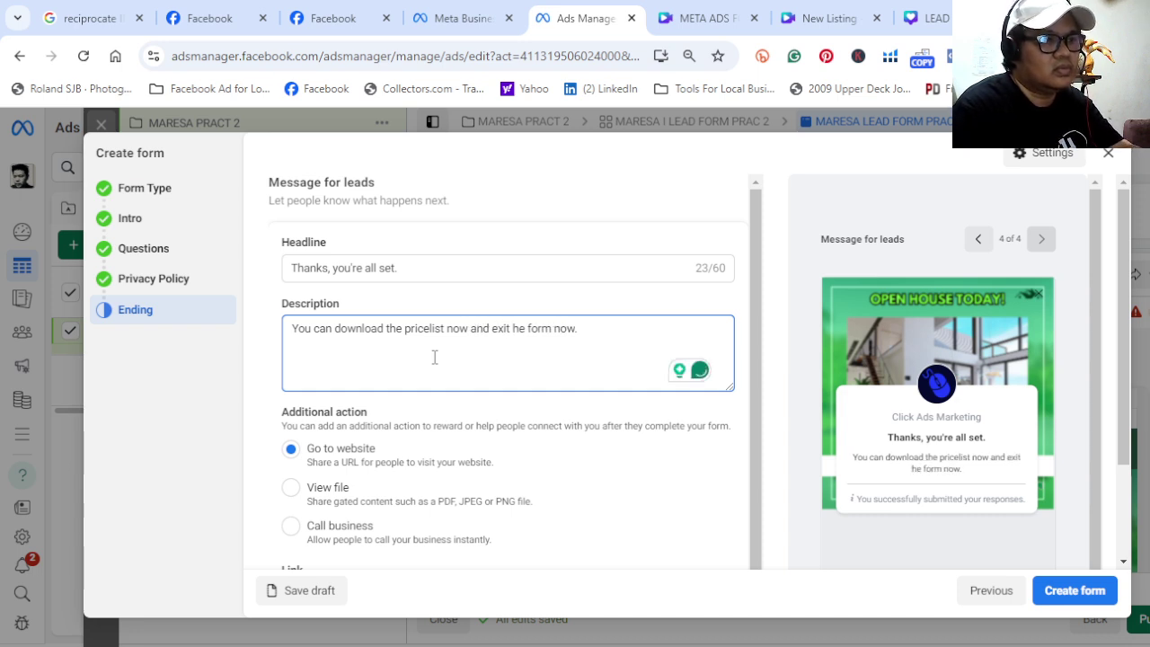
text(t)
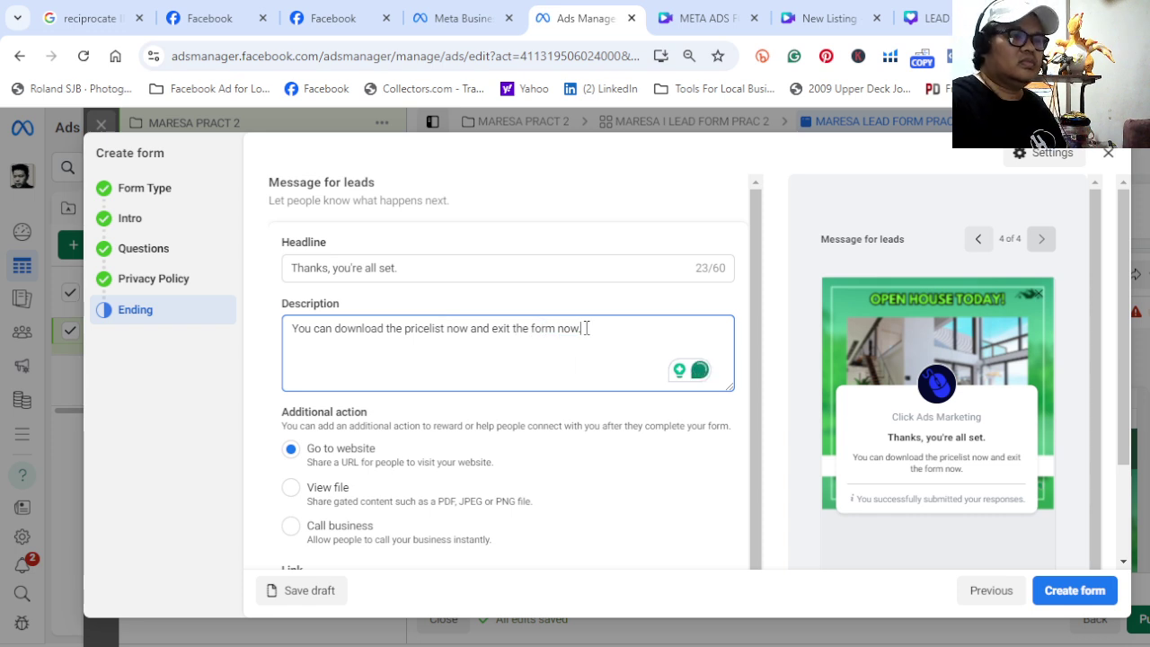
Shorten the ending message's description to "You can download the pricelist now and exit the form", correcting the spelling of "pricelist"
key(BackSpace)
key(BackSpace)
key(BackSpace)
key(BackSpace)
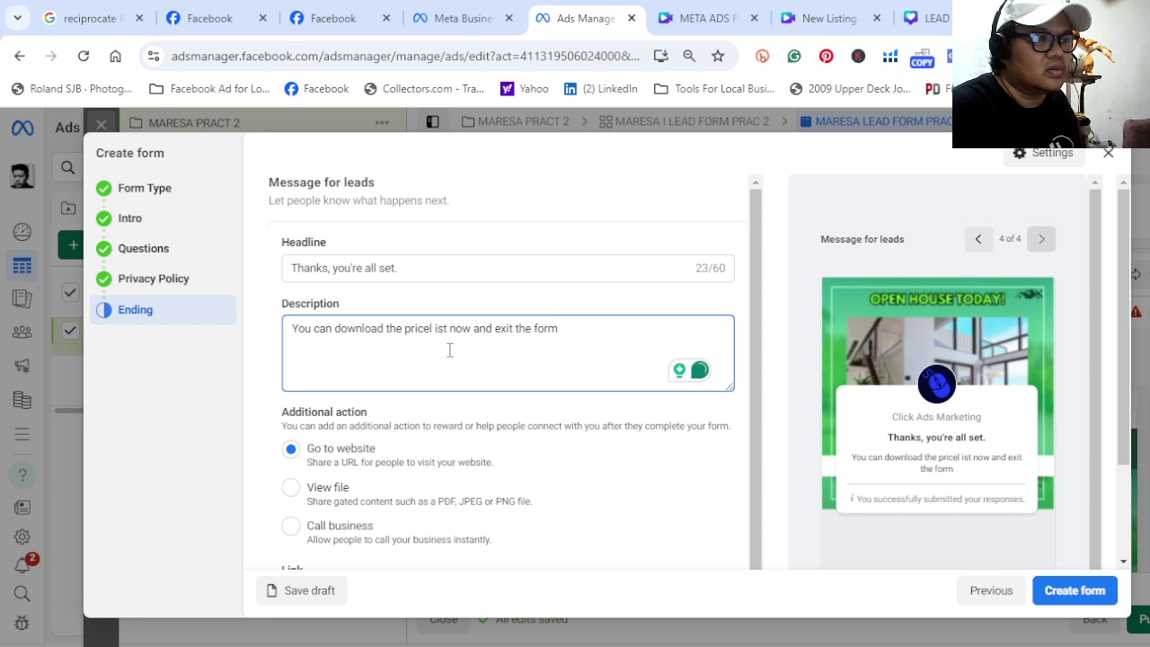
key(BackSpace)
key(BackSpace)
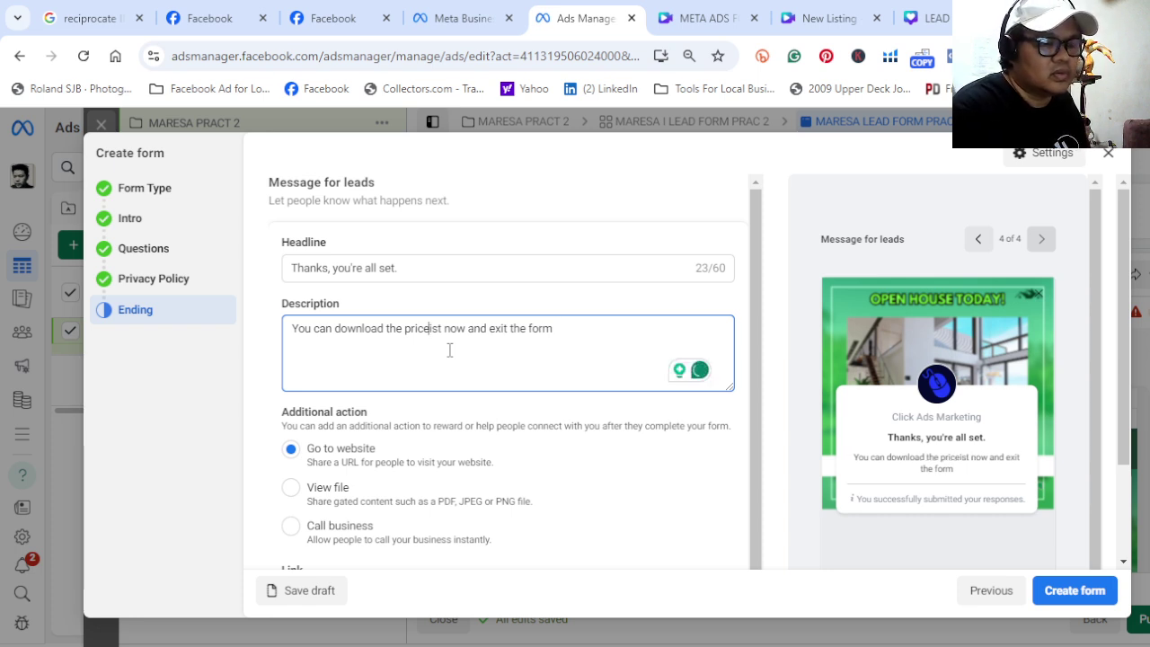
text(li)
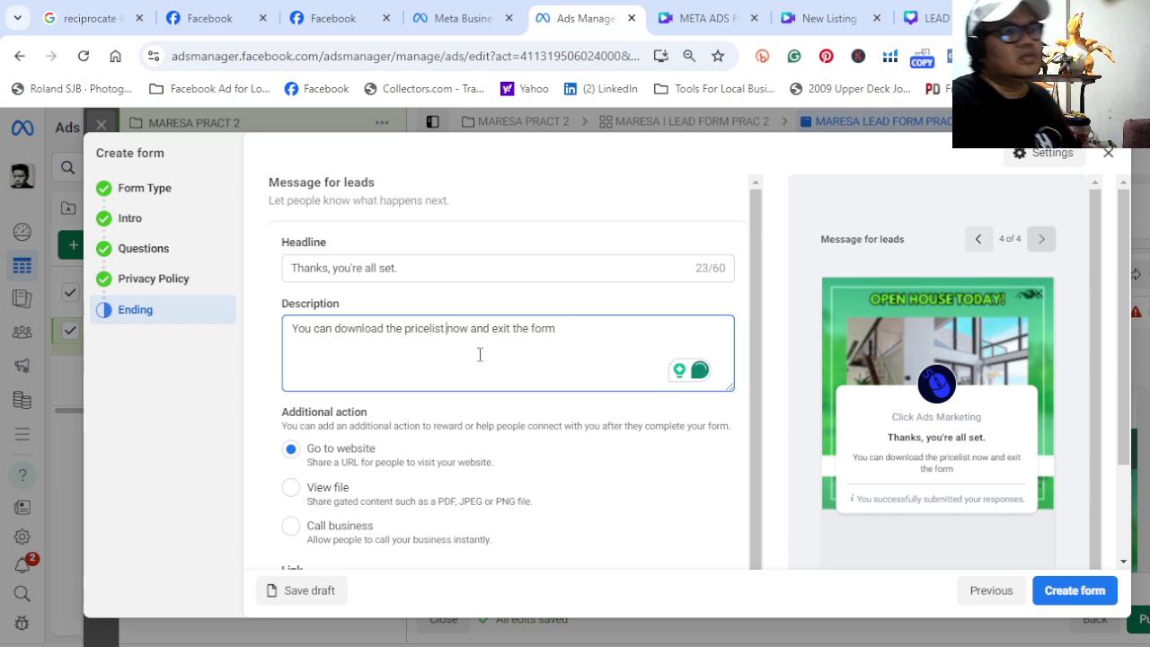
Set the ending's additional action to View file with LEAD FORM.png as its media, and create the form
scroll(485, 405, down, 1)
scroll(429, 494, down, 1)
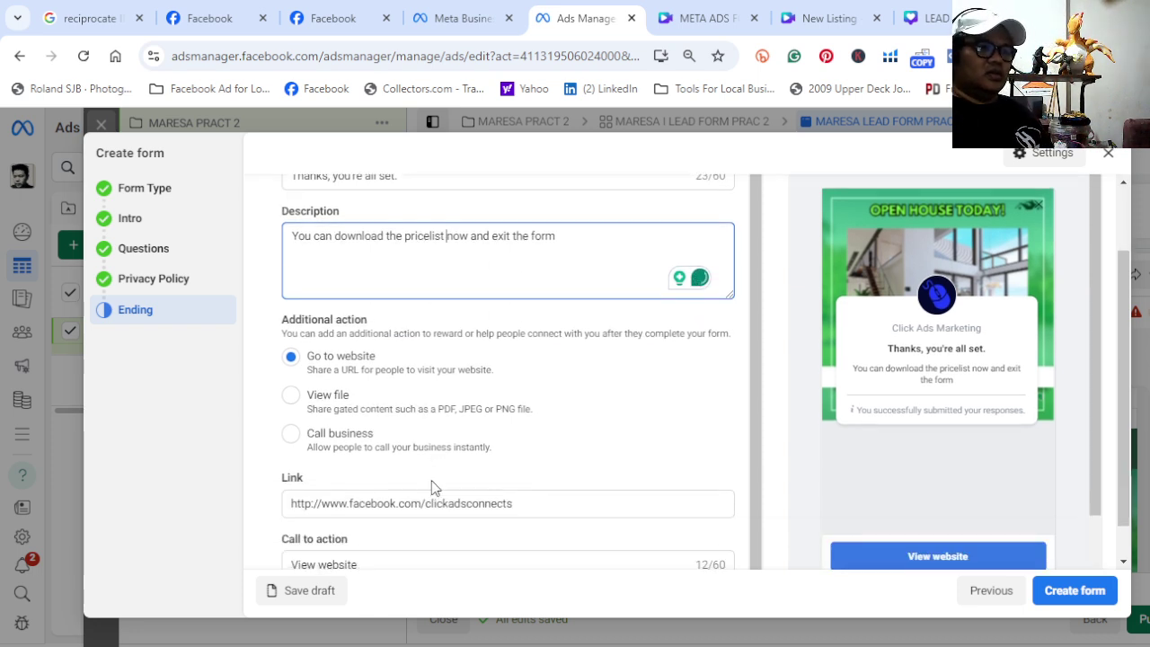
click(290, 396)
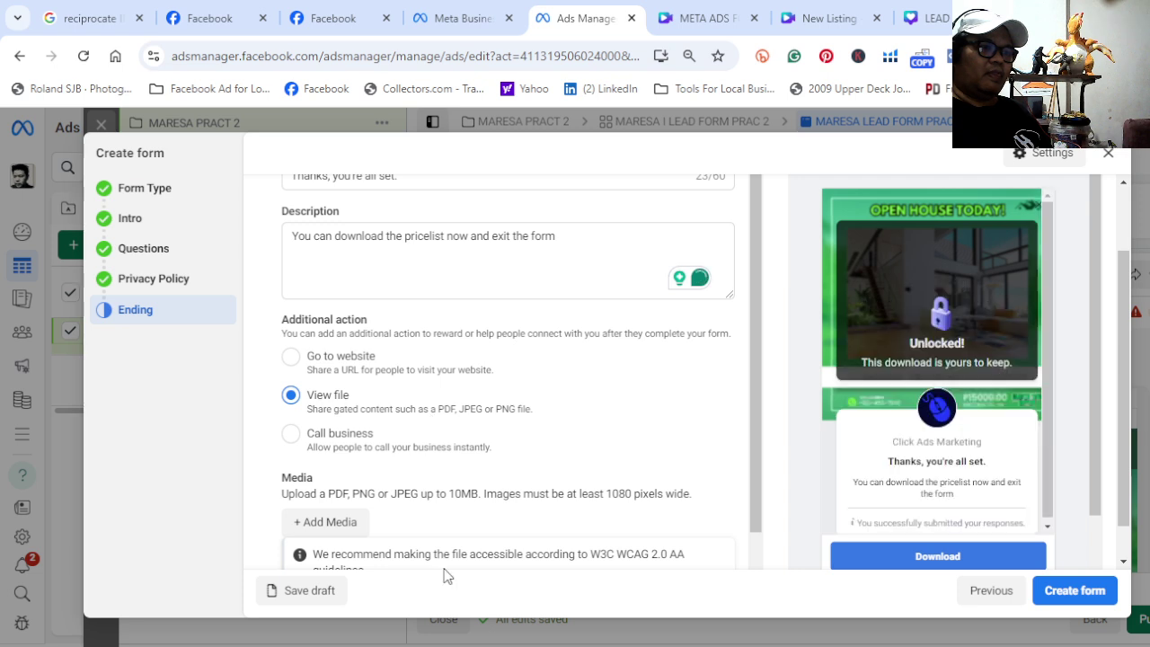
scroll(364, 525, down, 1)
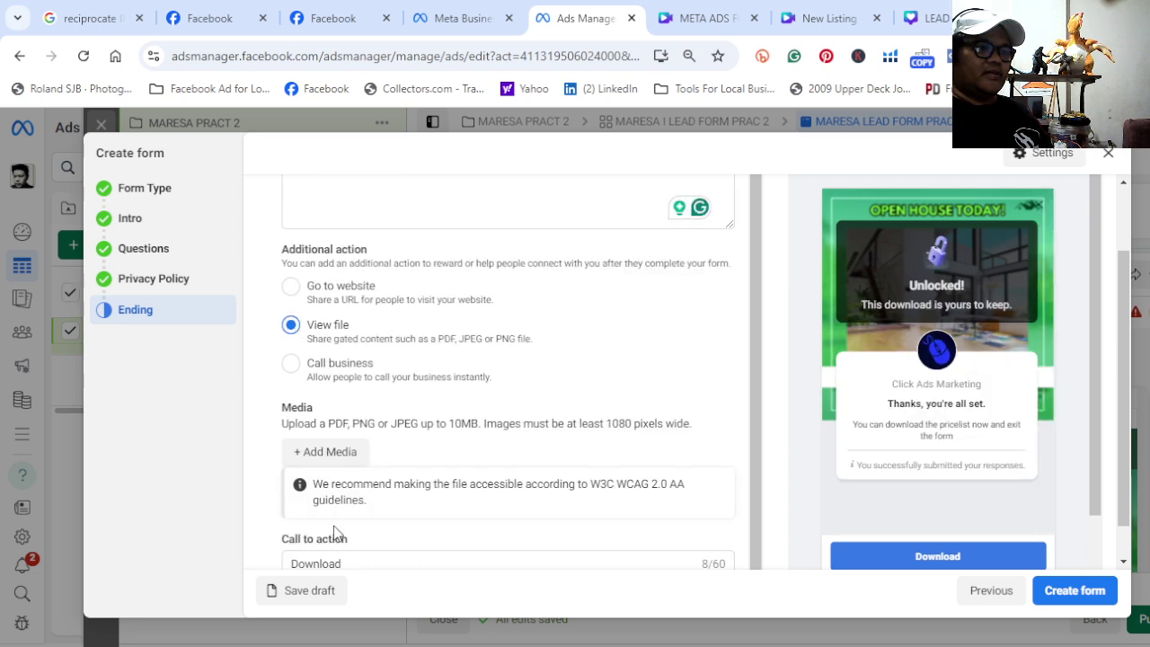
click(340, 455)
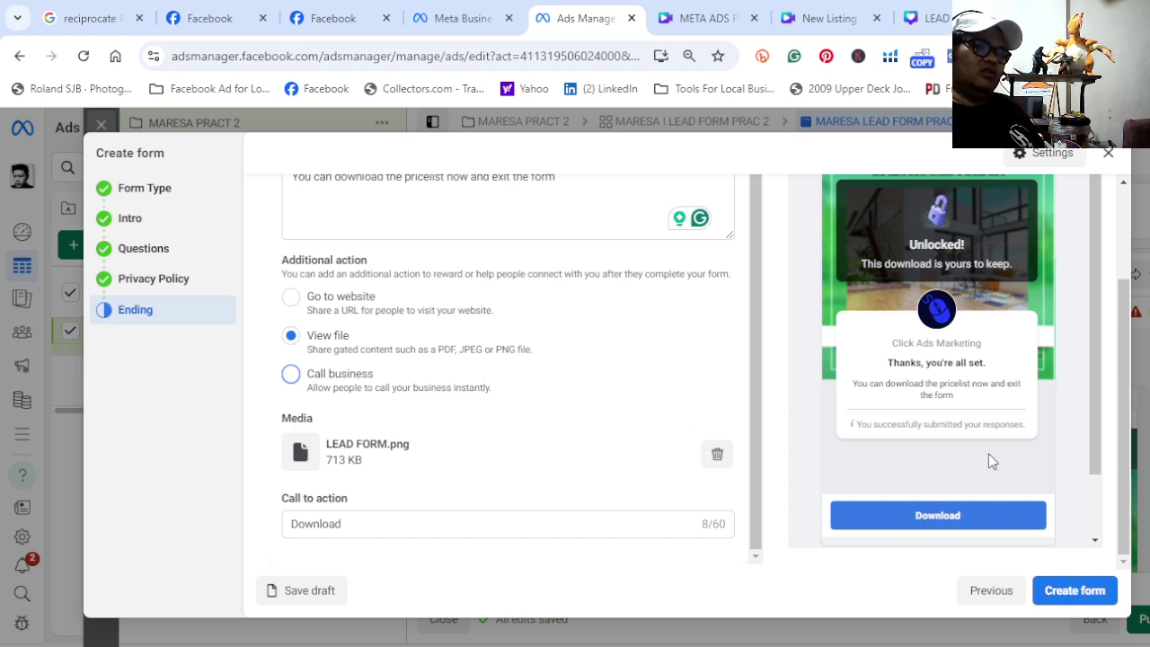
click(1063, 602)
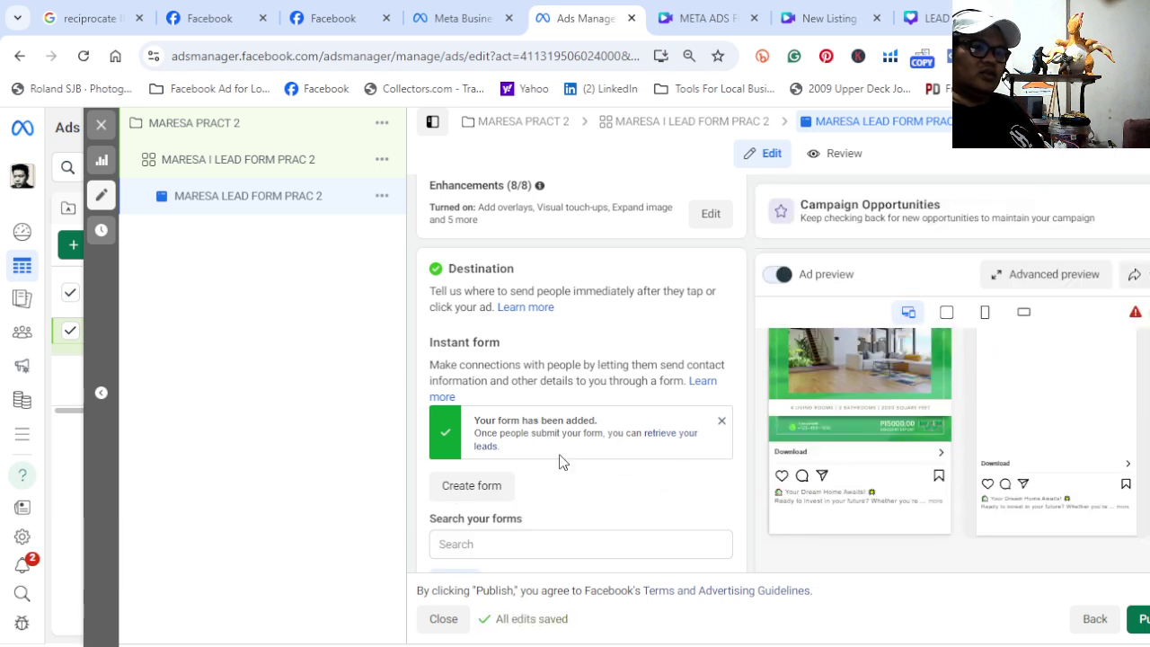
Review the ad's instant form selection, lead delivery options and tracking settings
scroll(558, 461, down, 2)
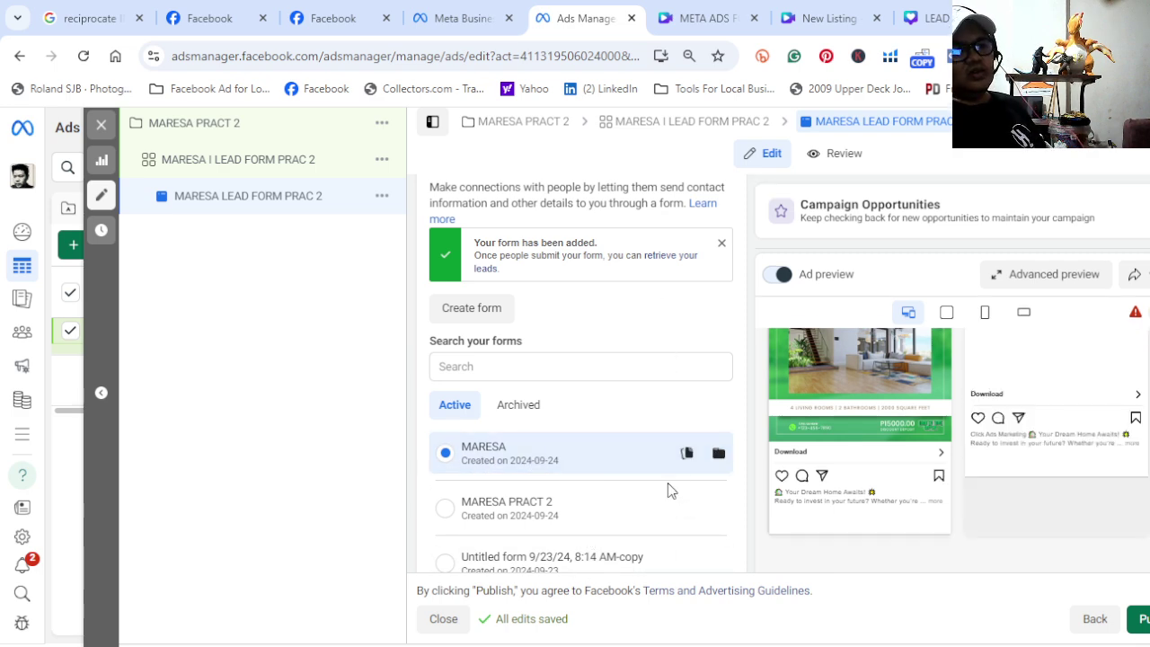
scroll(667, 487, down, 3)
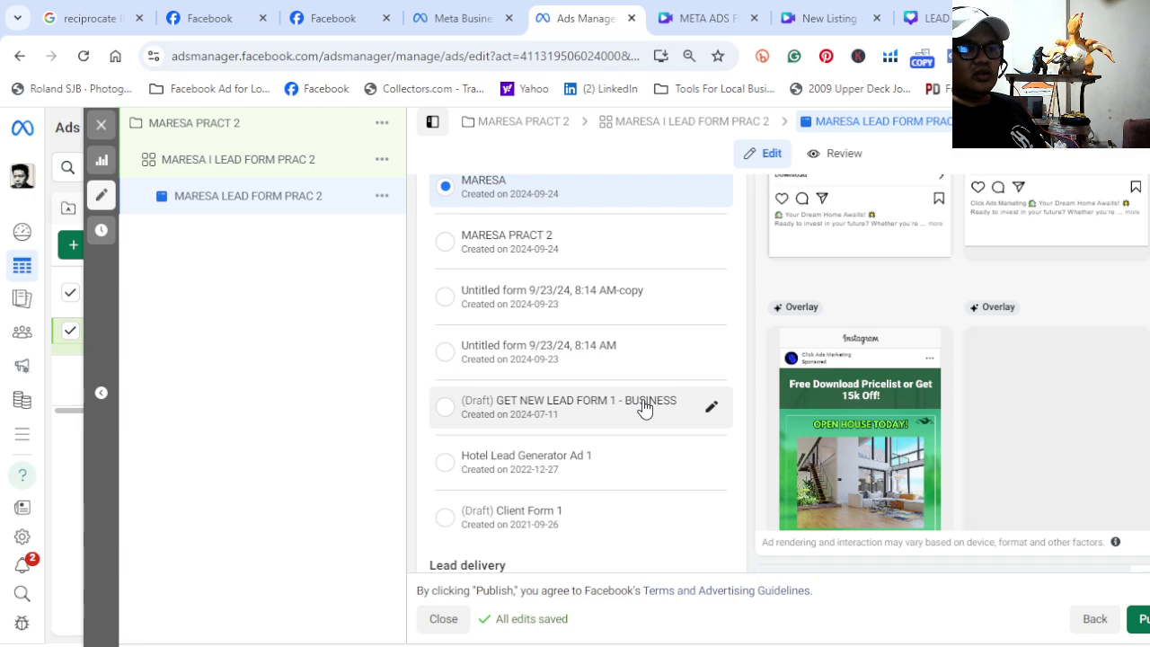
scroll(641, 449, down, 4)
scroll(636, 477, down, 1)
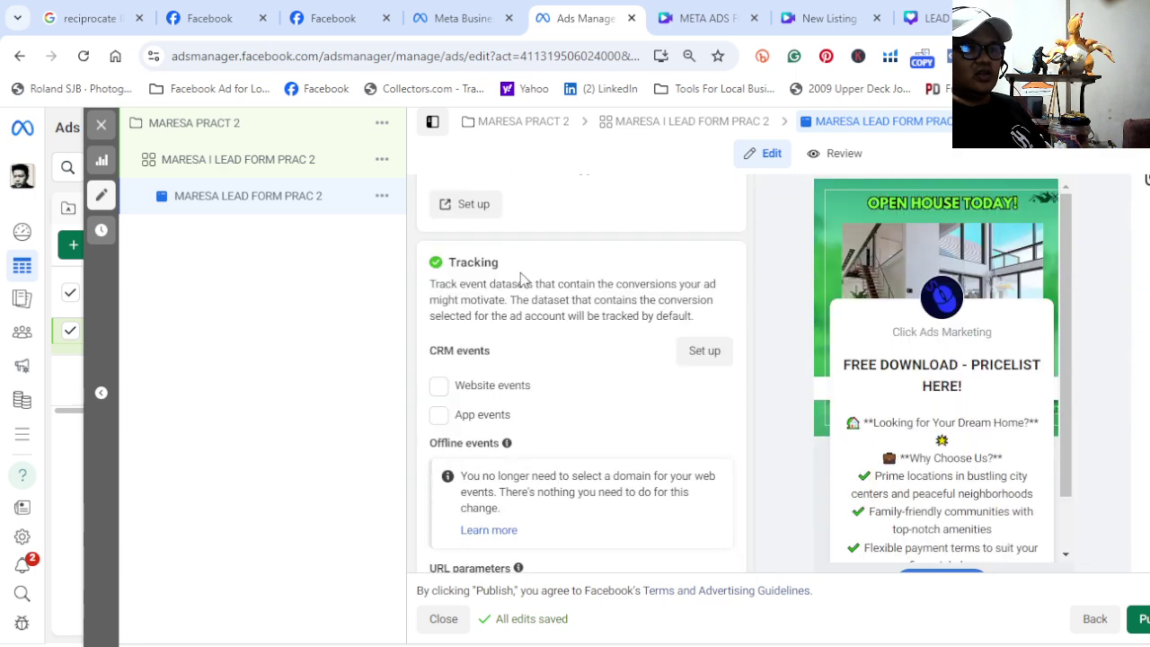
scroll(544, 405, up, 3)
scroll(550, 470, down, 2)
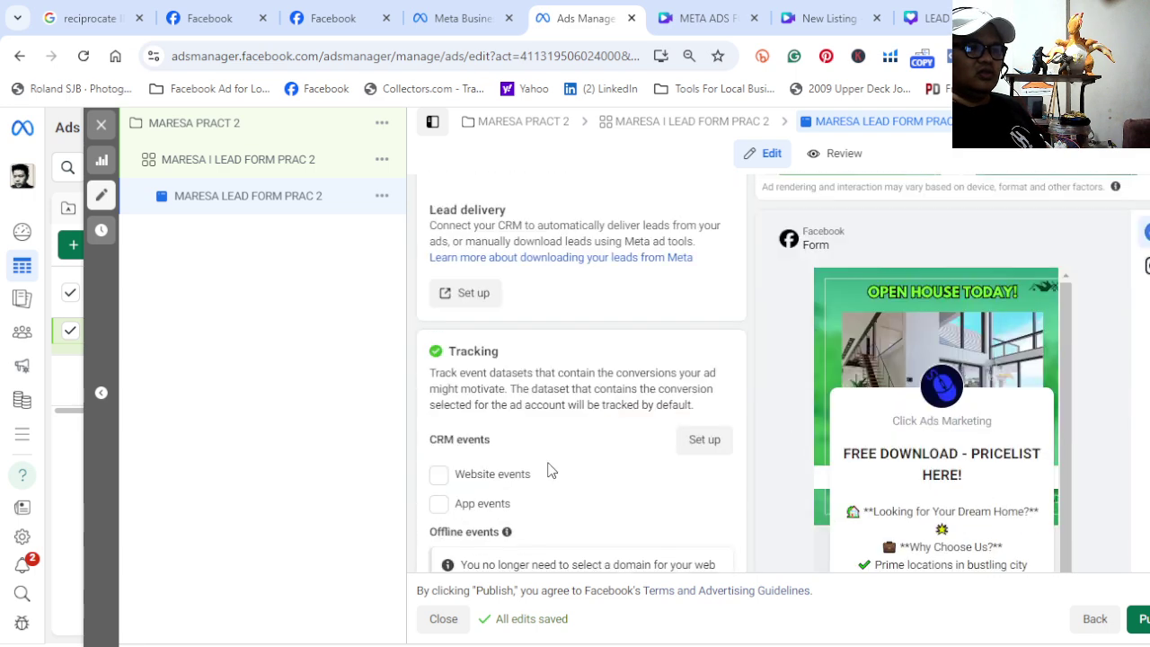
scroll(510, 429, up, 1)
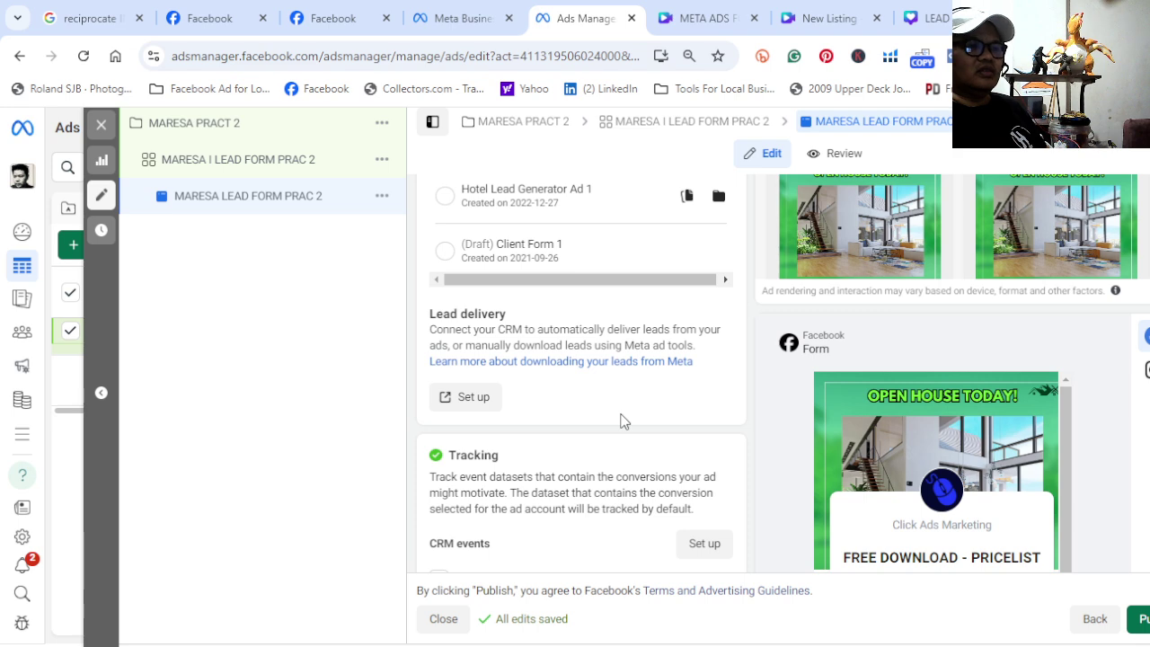
scroll(624, 421, down, 2)
scroll(595, 277, up, 1)
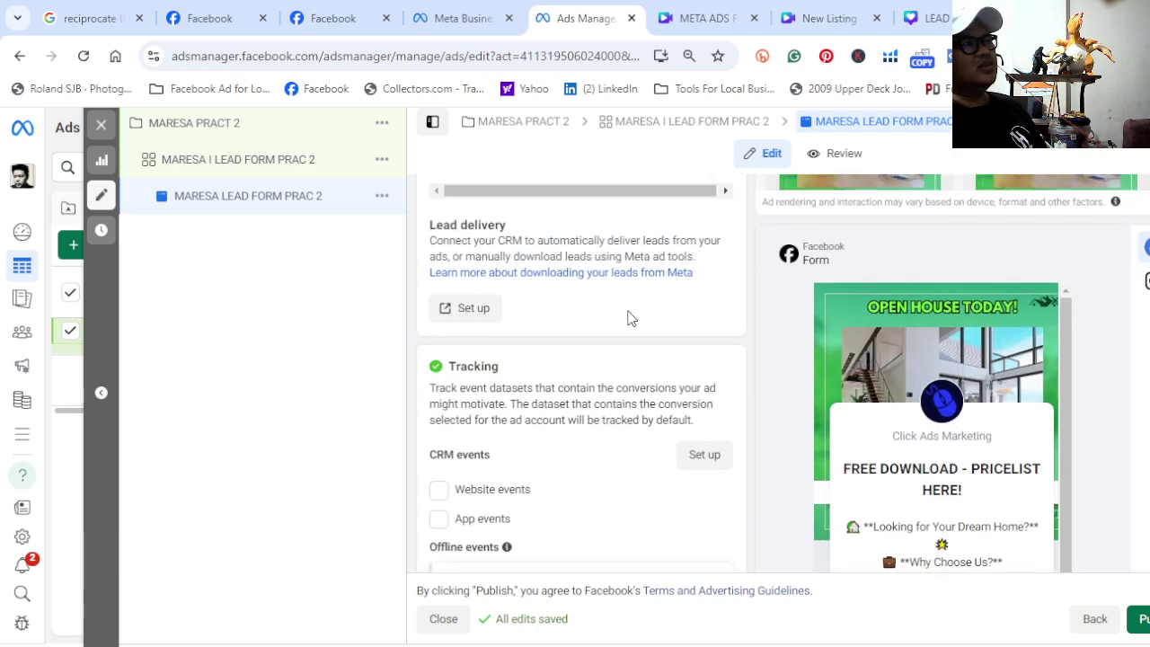
scroll(628, 318, up, 2)
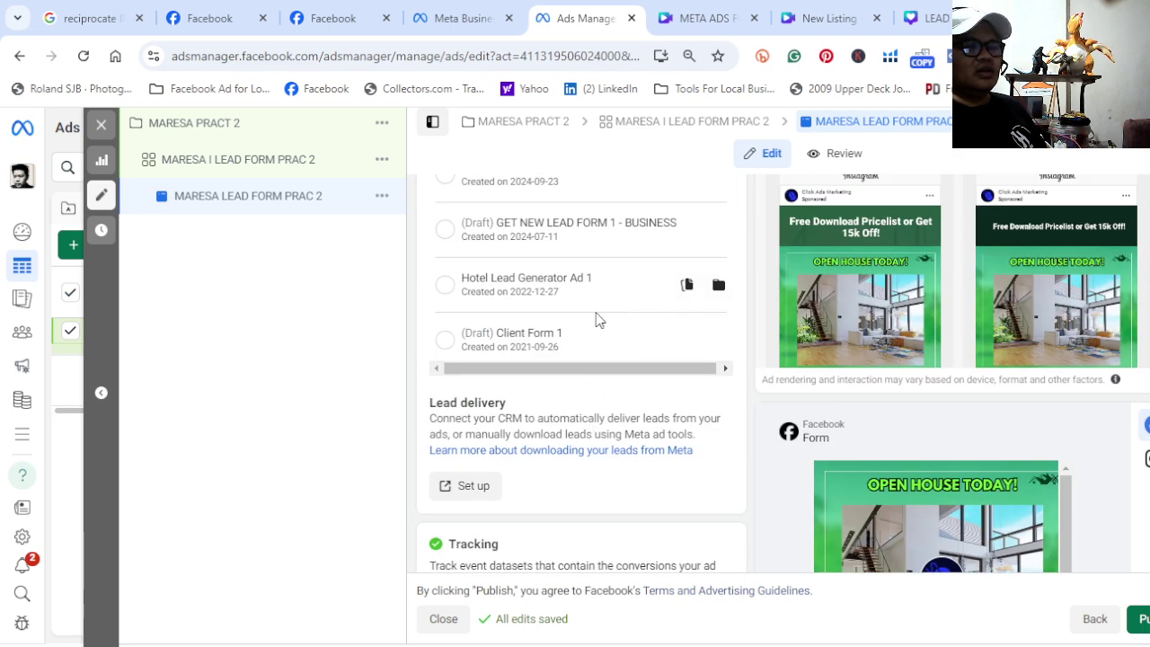
scroll(588, 418, down, 4)
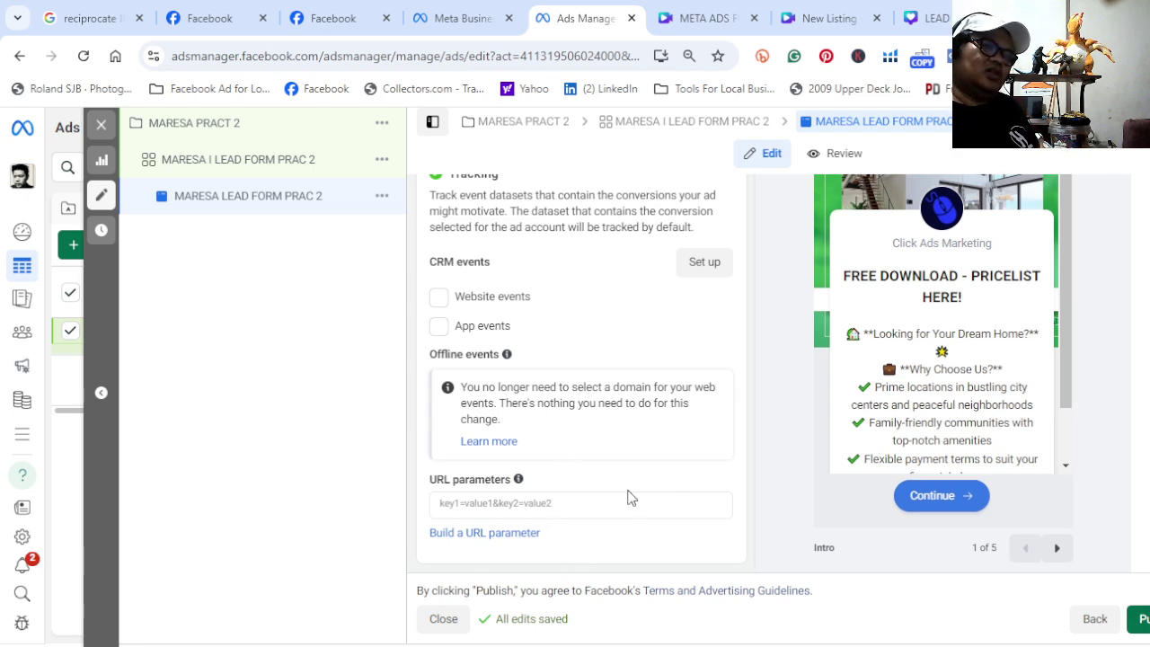
Open the ad's advanced preview and examine how the ad appears in the Facebook and Instagram feed placements
scroll(626, 495, up, 3)
scroll(986, 333, up, 3)
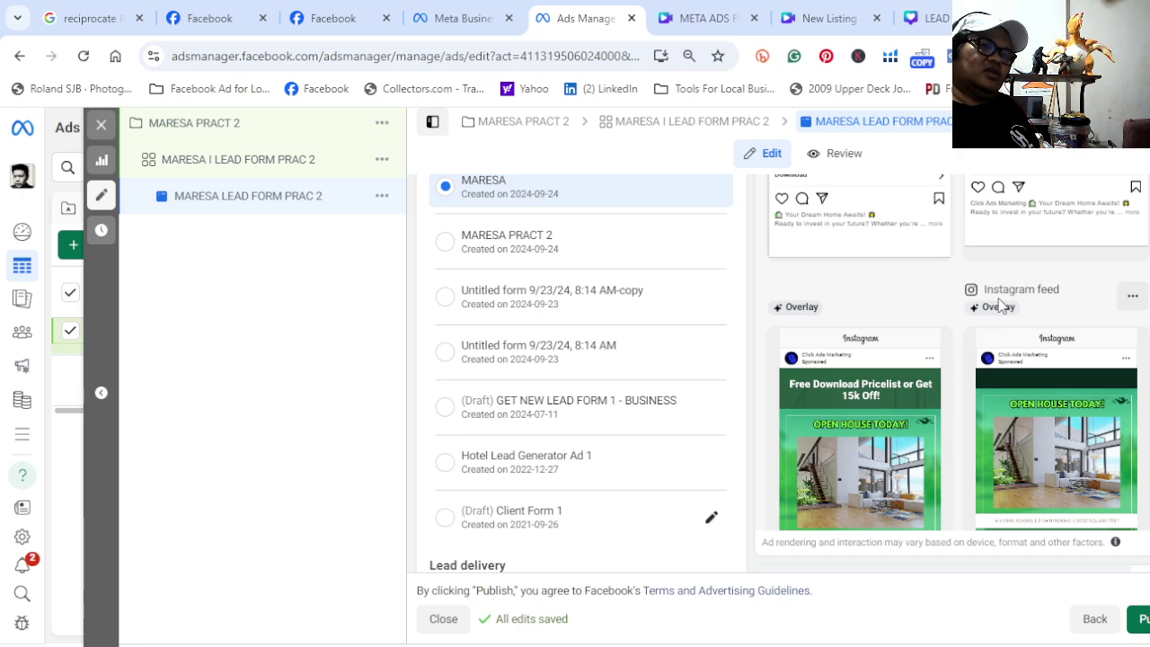
scroll(1002, 356, up, 2)
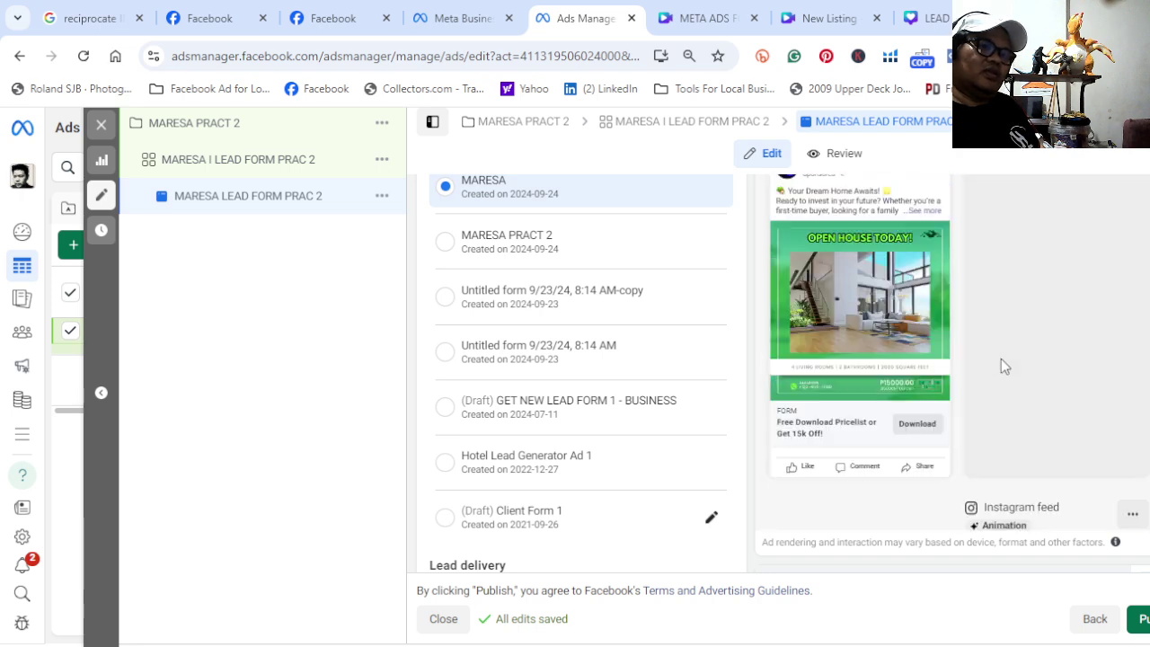
scroll(1001, 359, up, 3)
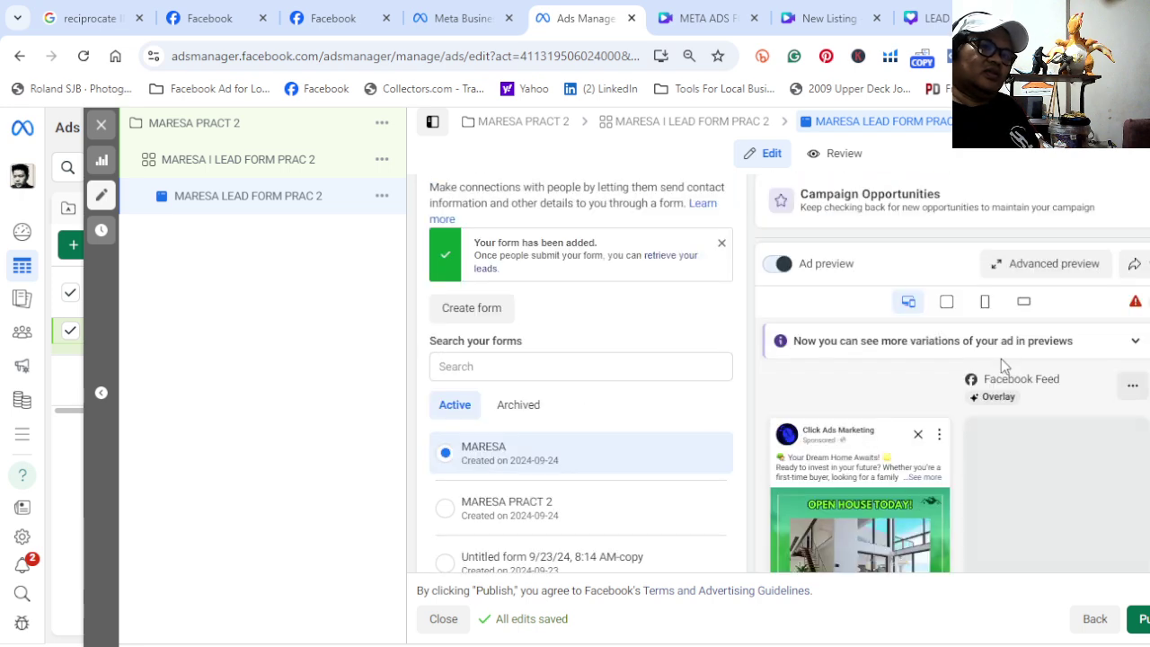
click(1035, 269)
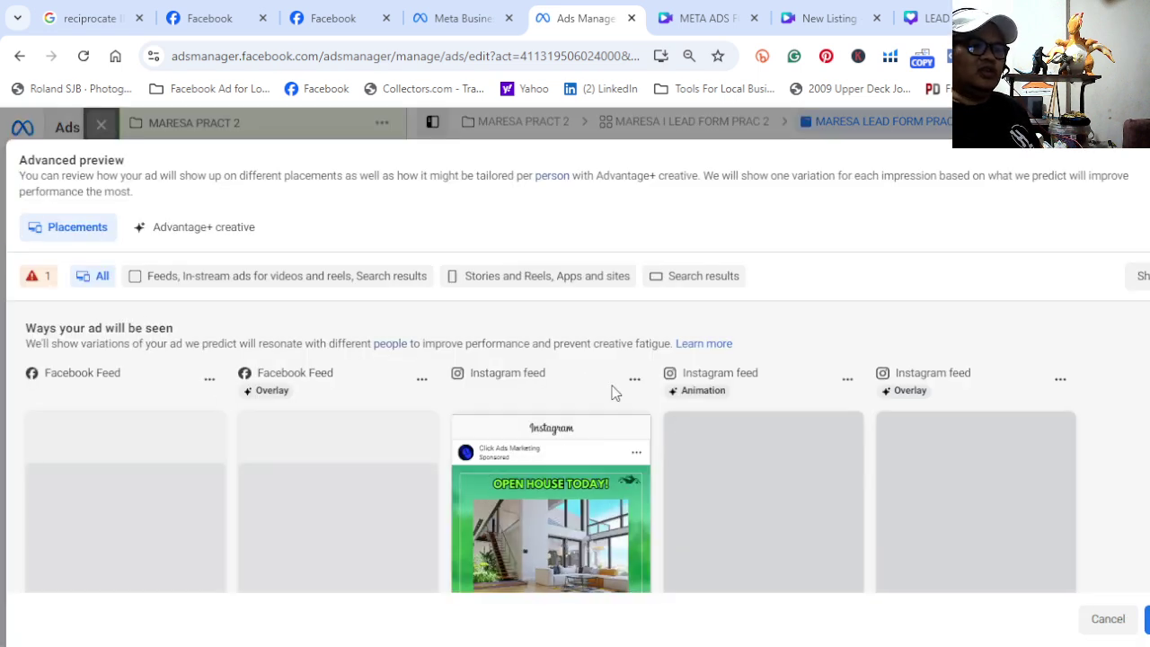
scroll(530, 487, down, 1)
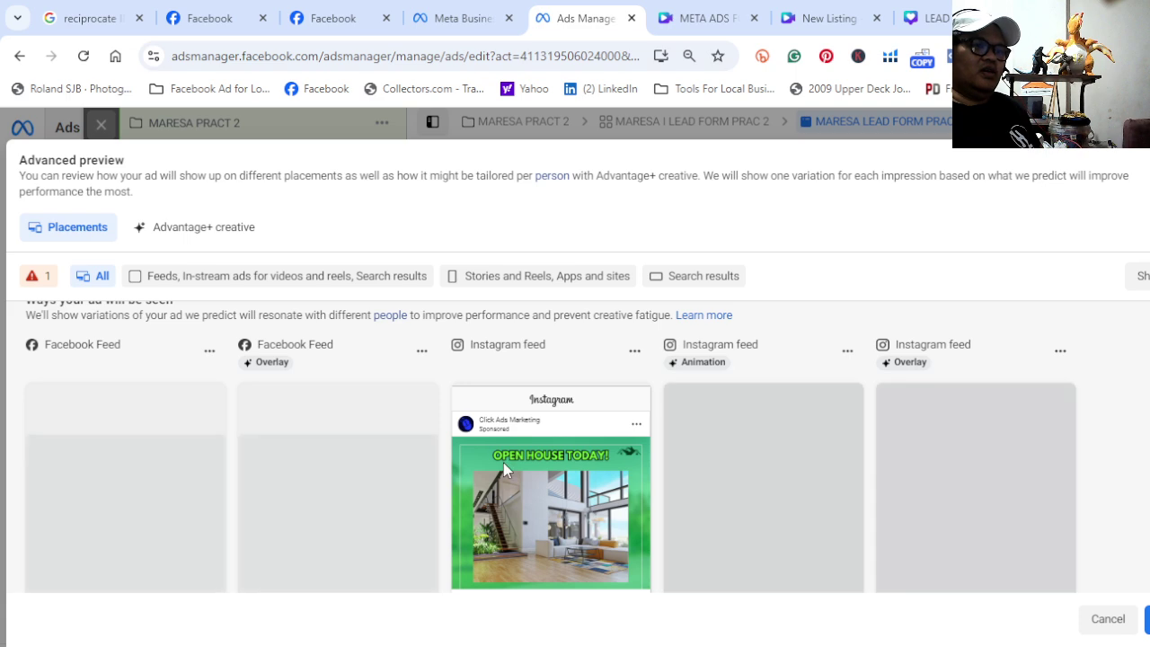
scroll(528, 441, down, 2)
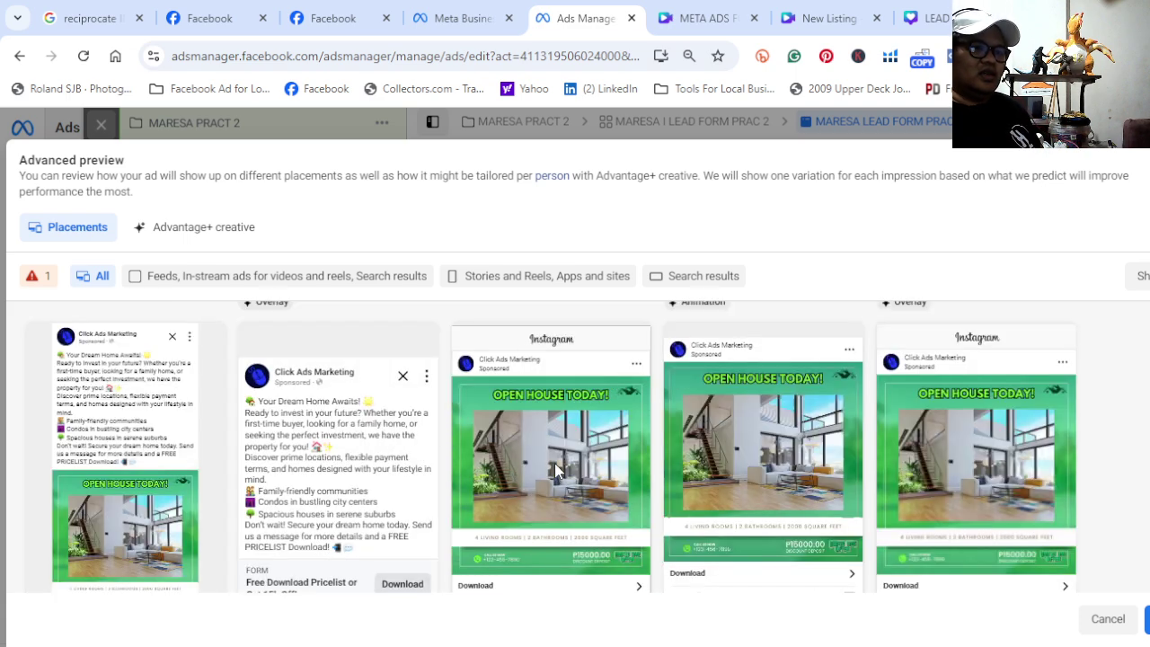
scroll(472, 387, down, 2)
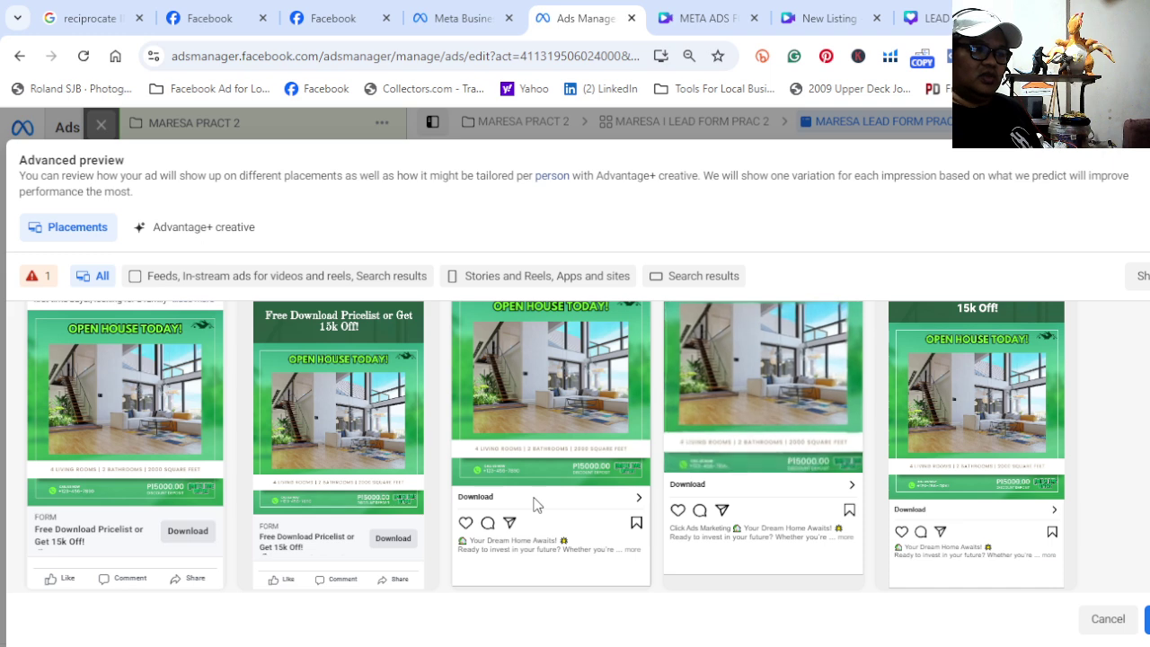
scroll(535, 504, down, 1)
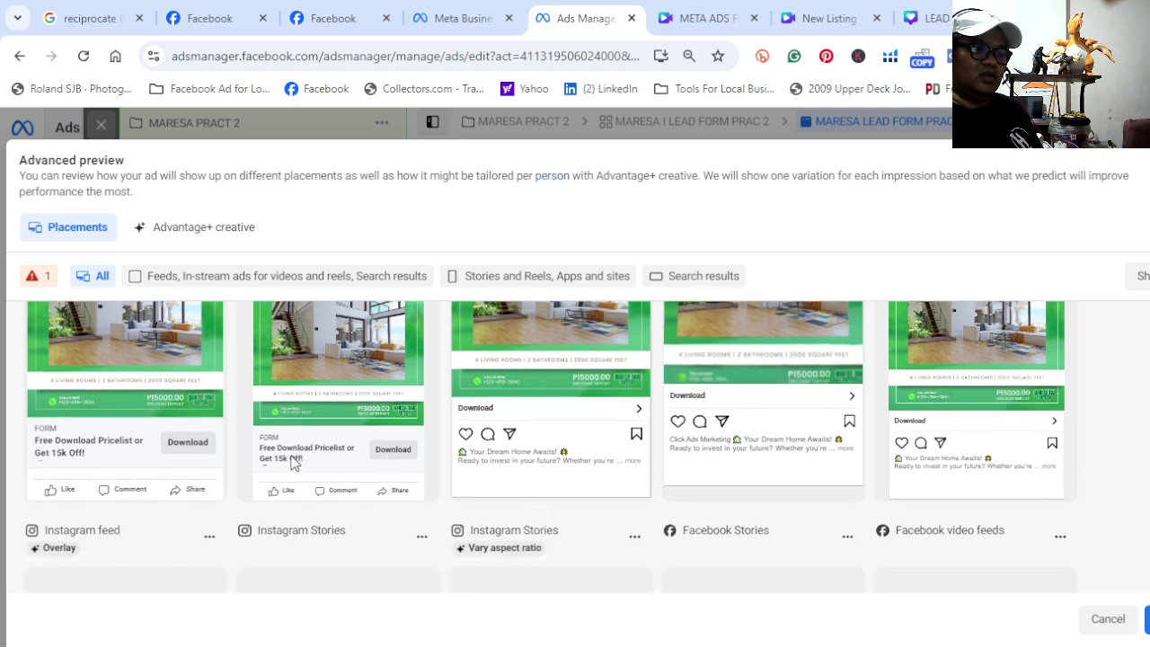
scroll(224, 465, up, 1)
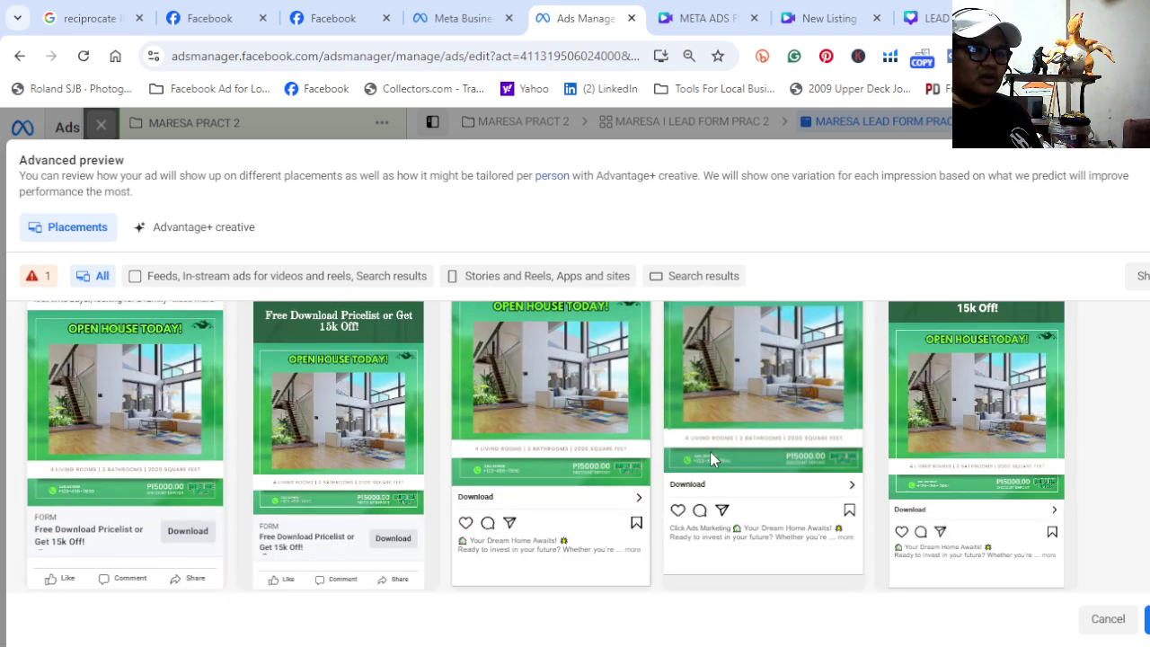
scroll(709, 451, up, 1)
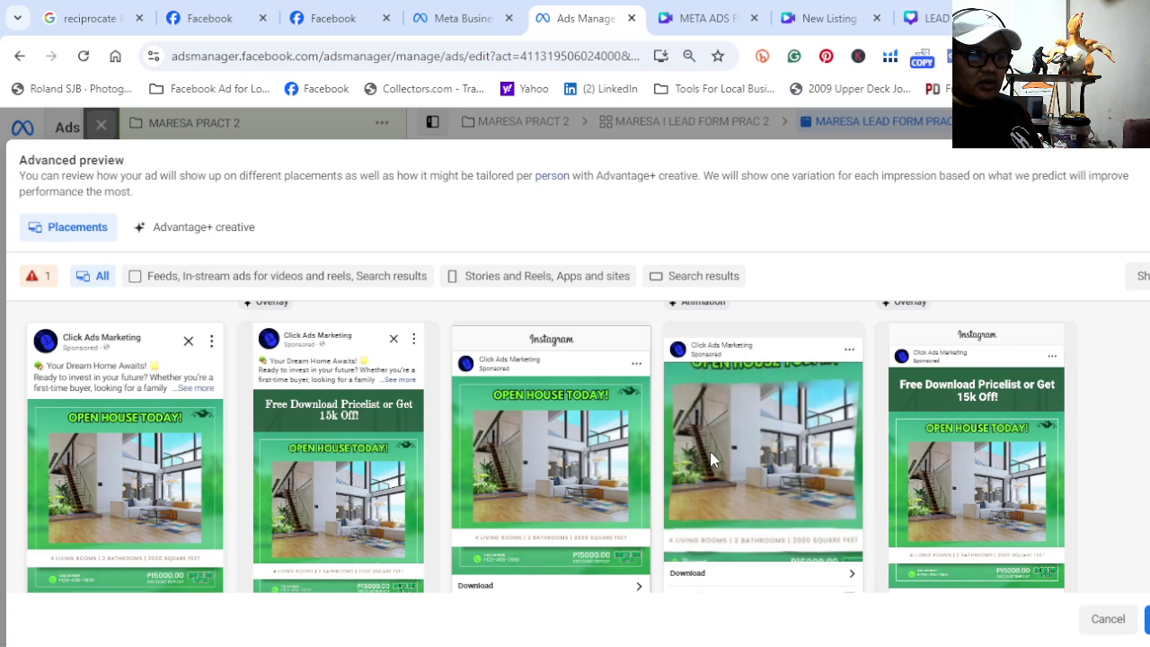
scroll(710, 451, down, 1)
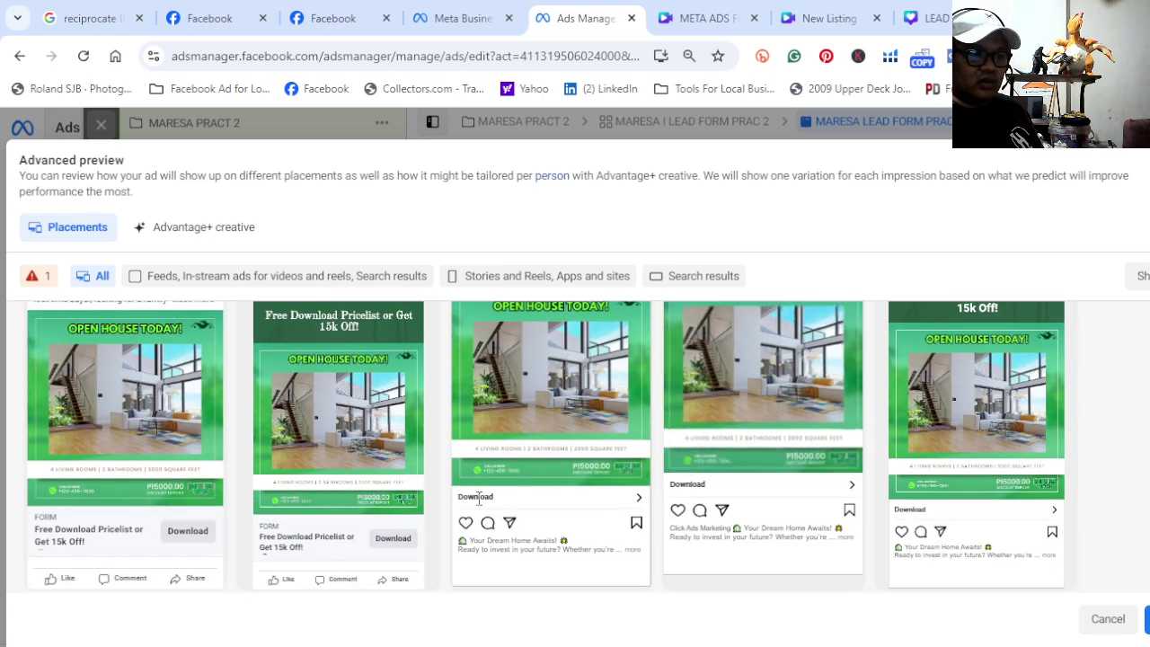
scroll(963, 481, down, 1)
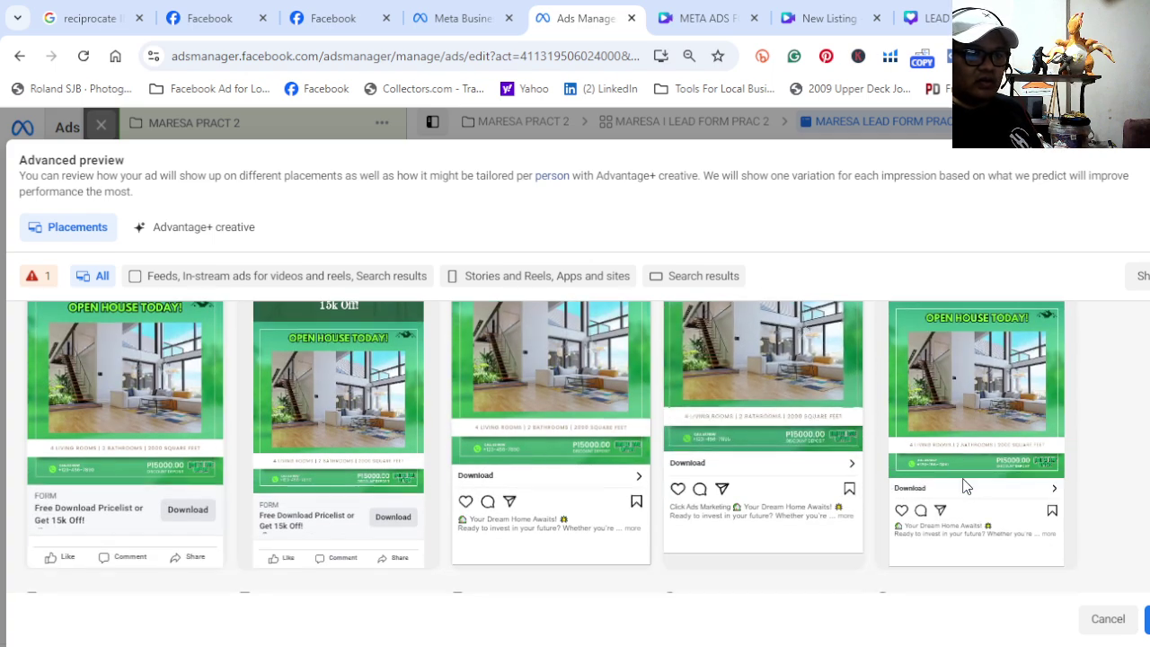
scroll(962, 478, down, 3)
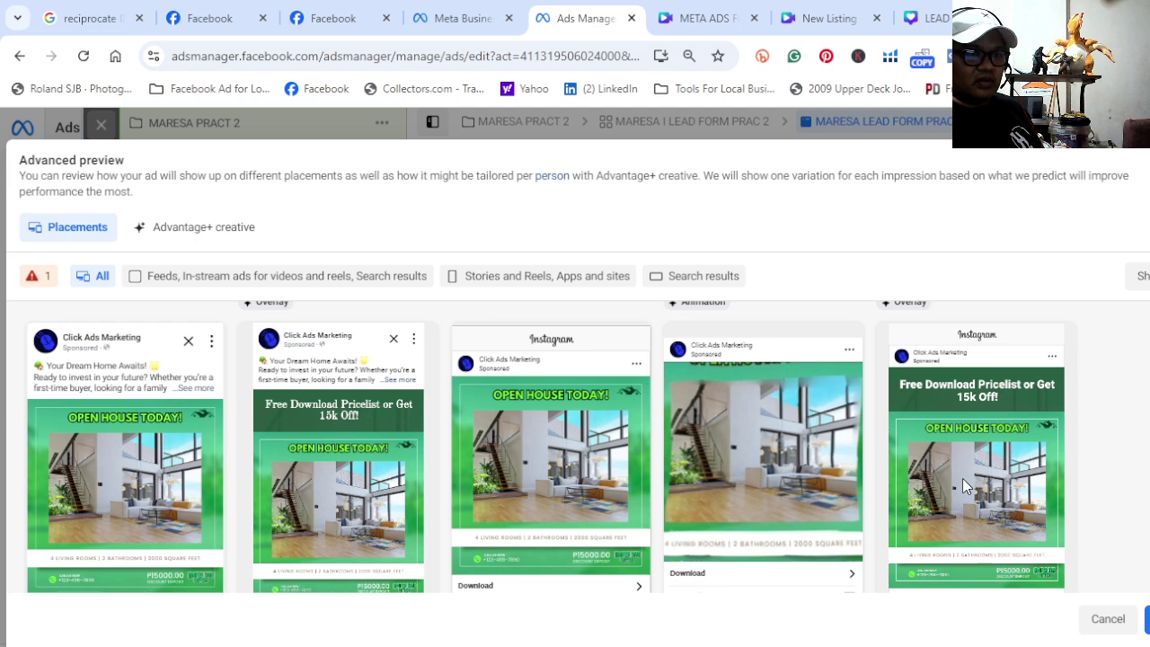
Examine how the ad appears in the Stories and Facebook video feed placements, and close the advanced preview
scroll(436, 501, down, 3)
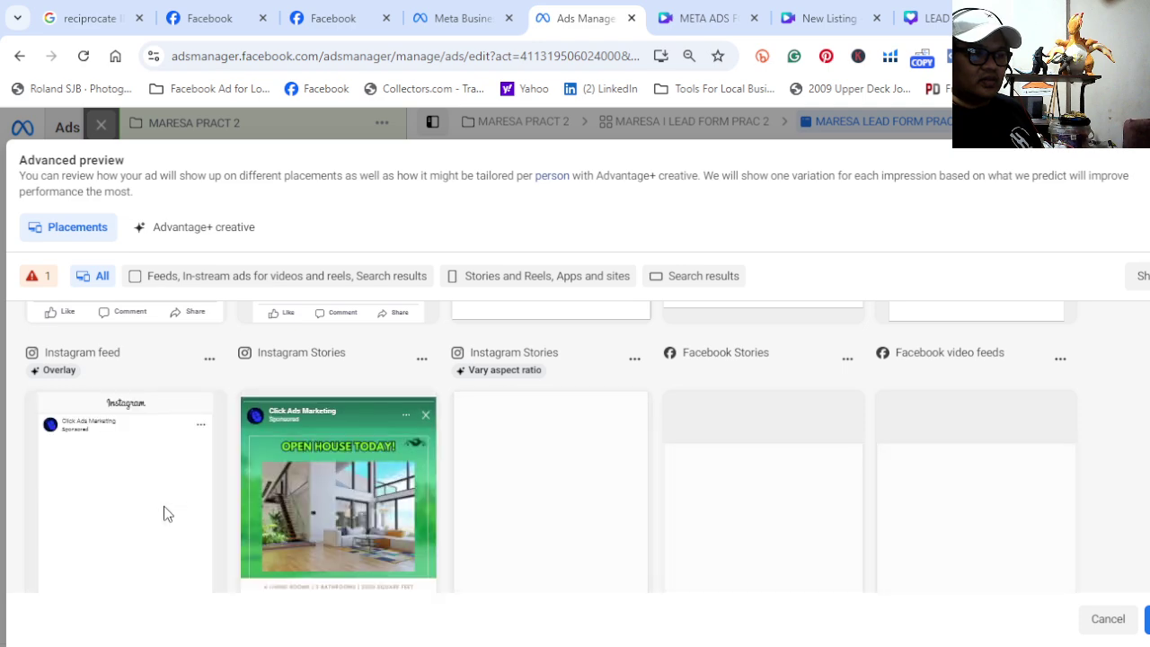
scroll(163, 513, down, 1)
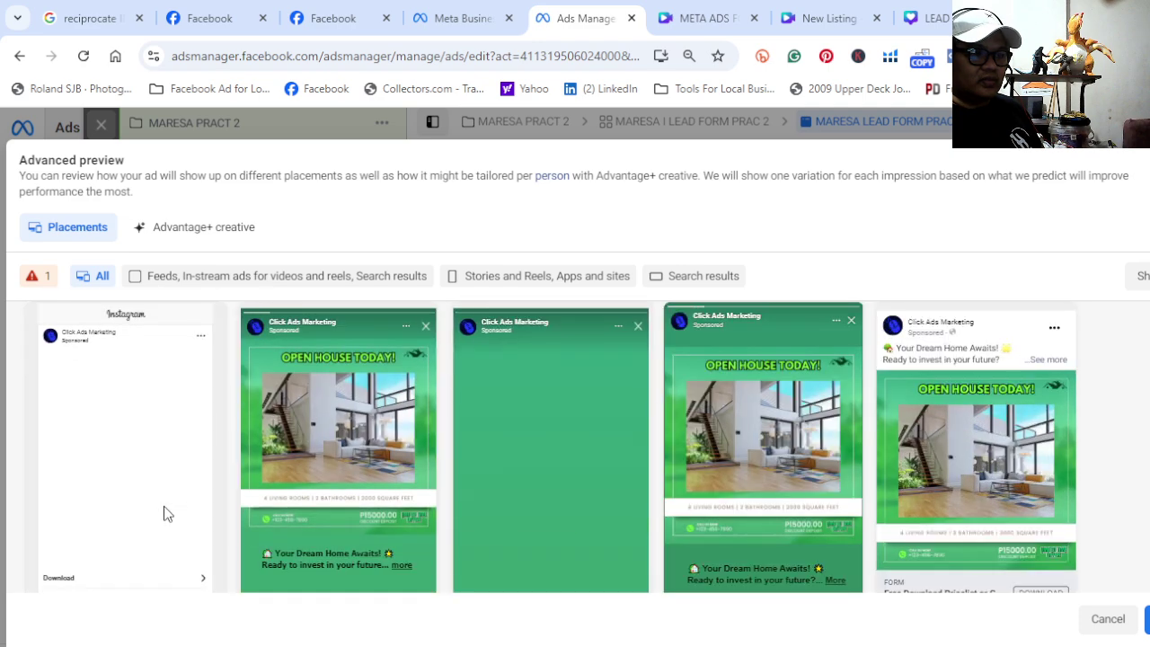
scroll(163, 513, down, 2)
scroll(164, 512, down, 1)
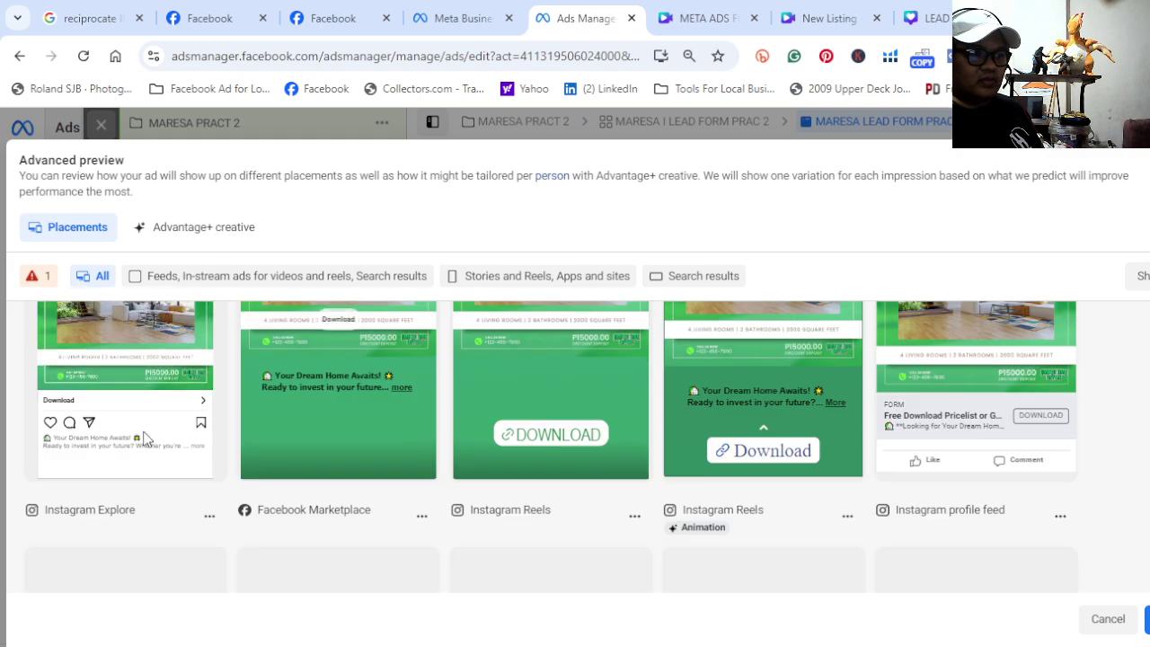
scroll(153, 435, up, 1)
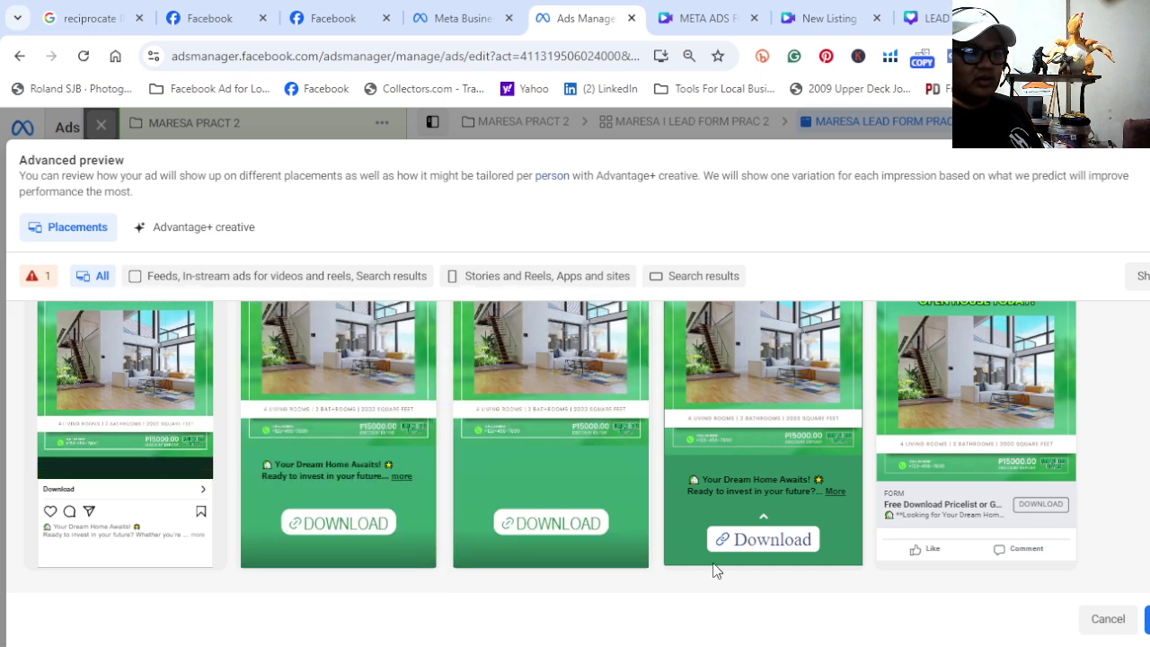
scroll(714, 571, down, 2)
scroll(714, 570, up, 2)
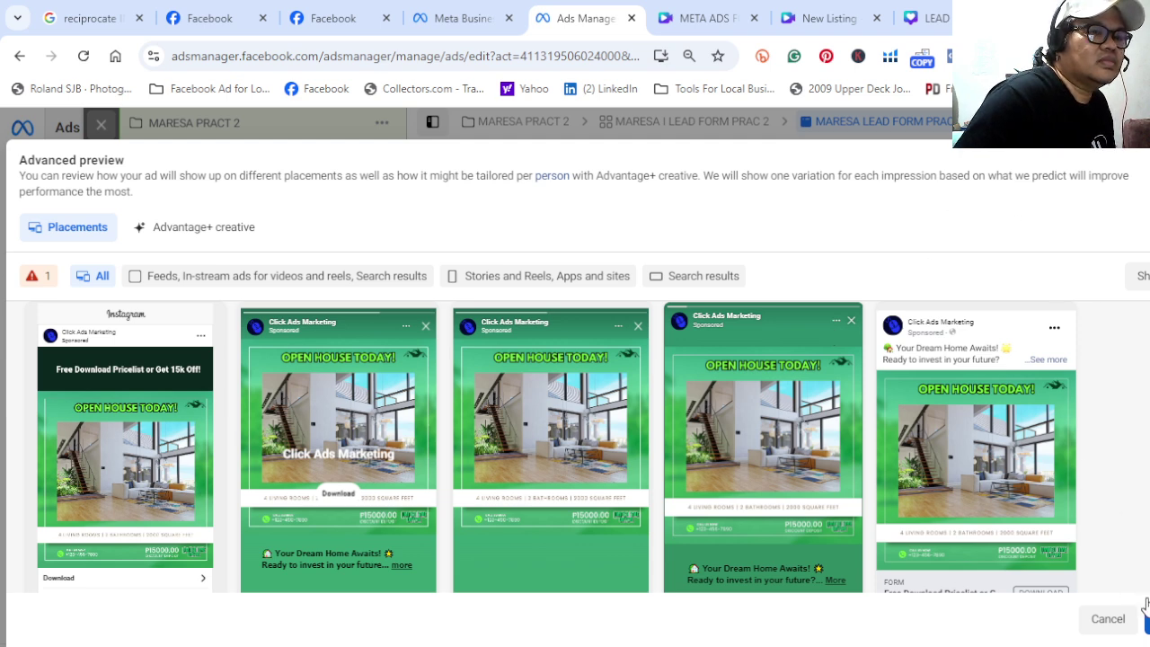
click(1107, 619)
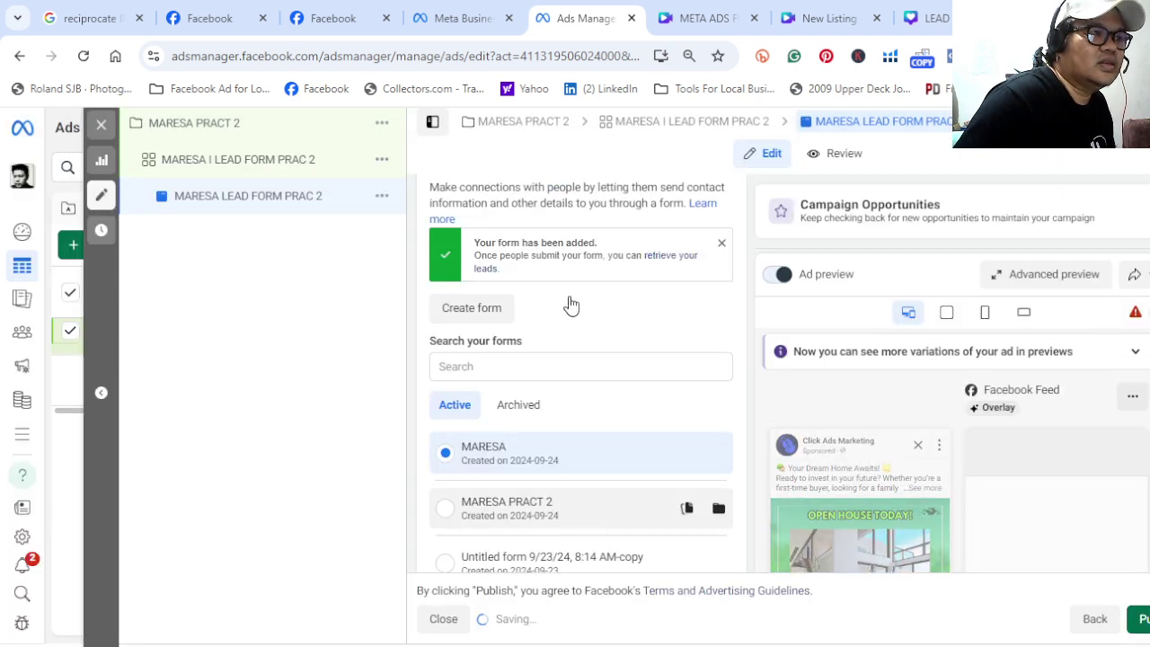
Review the ad's Advantage+ creative enhancements, call to action and description text, including the suggested rephrasing of the sentence about city condos and suburban houses
scroll(566, 296, up, 3)
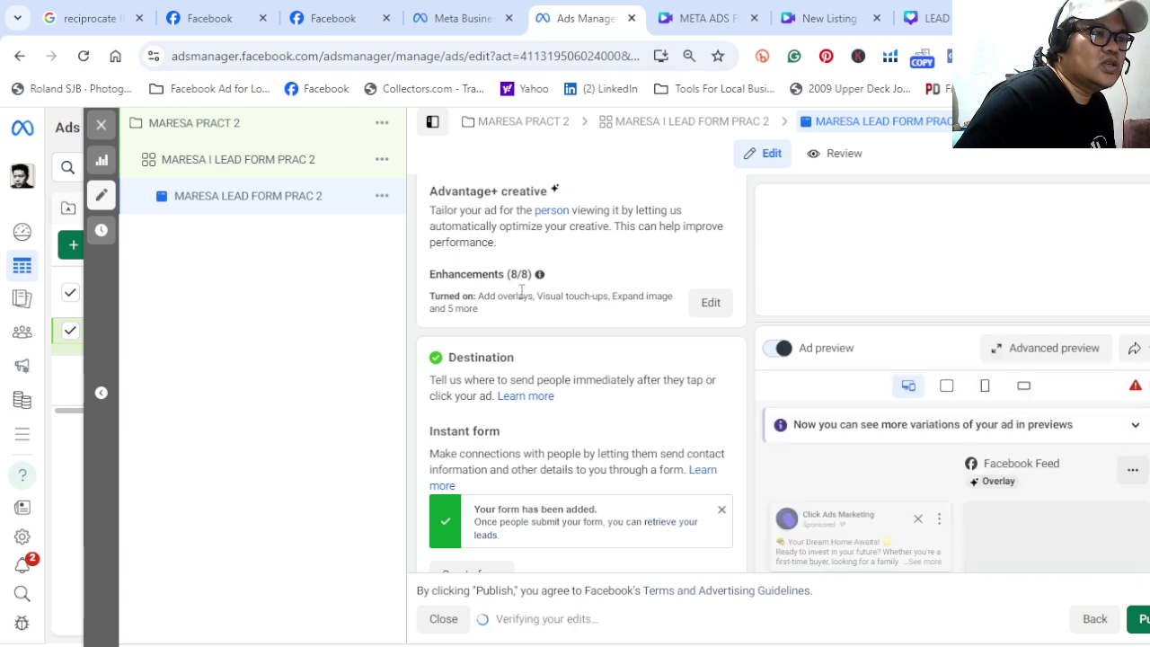
scroll(584, 350, up, 2)
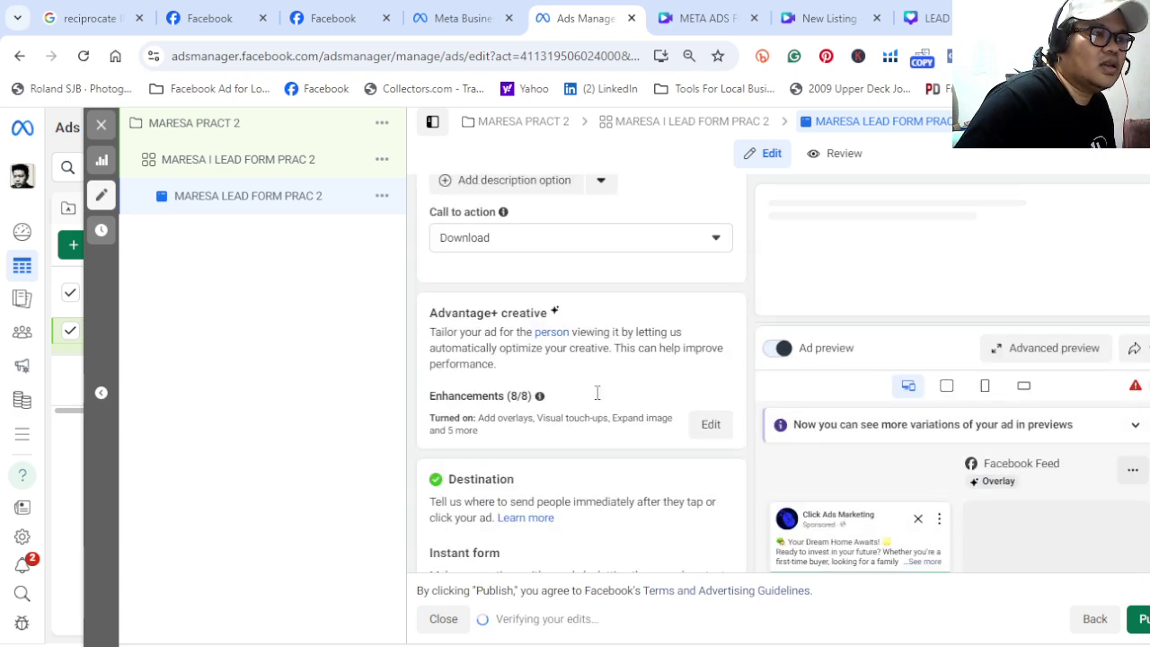
scroll(597, 393, up, 4)
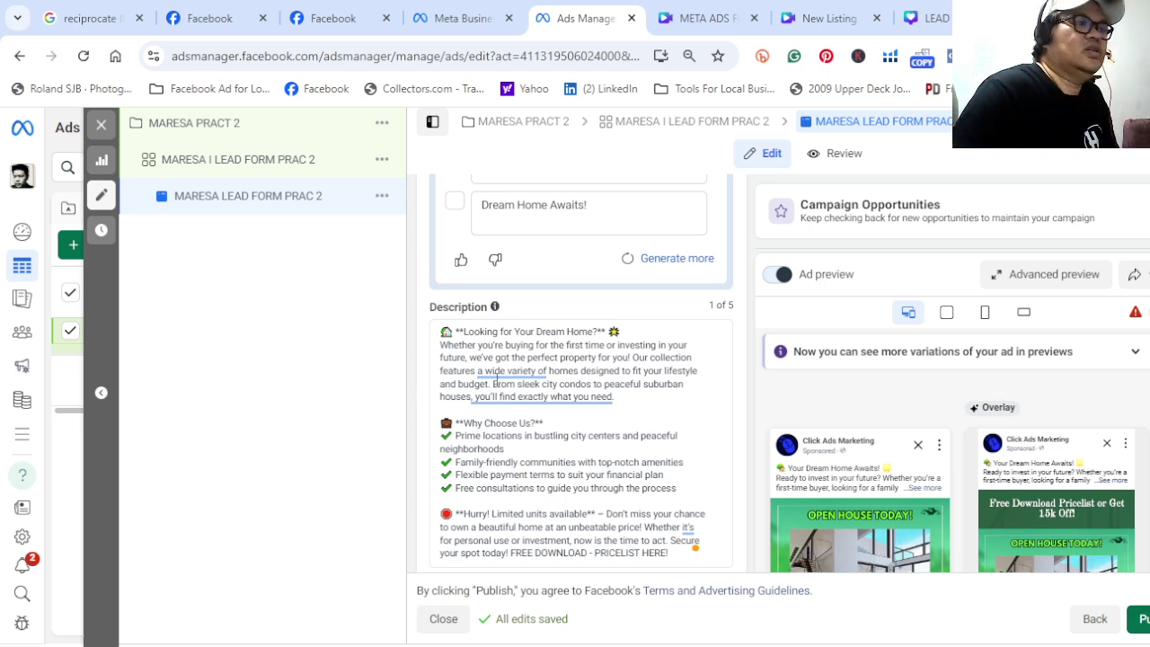
drag(493, 384, 613, 397)
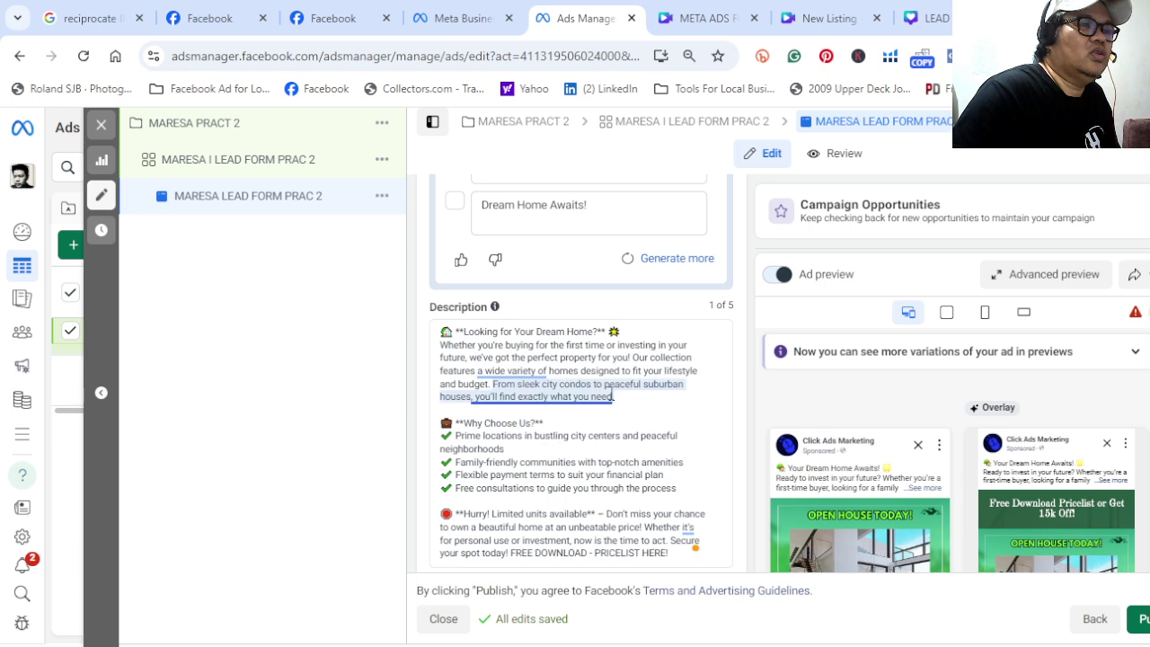
mouse_move(614, 396)
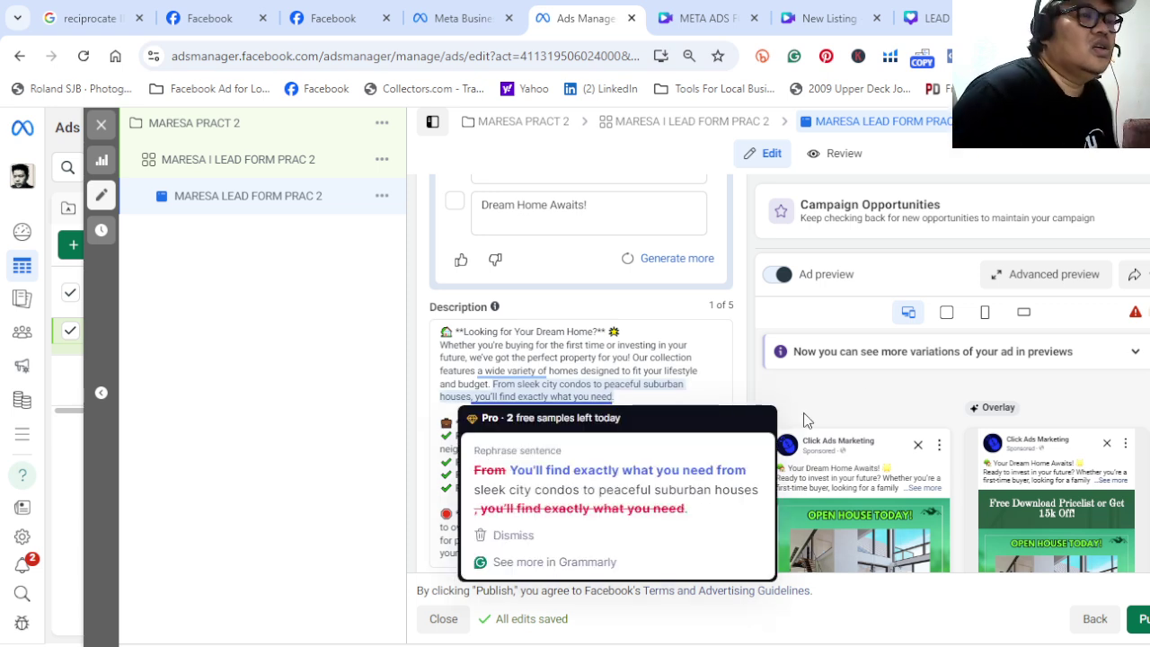
click(560, 370)
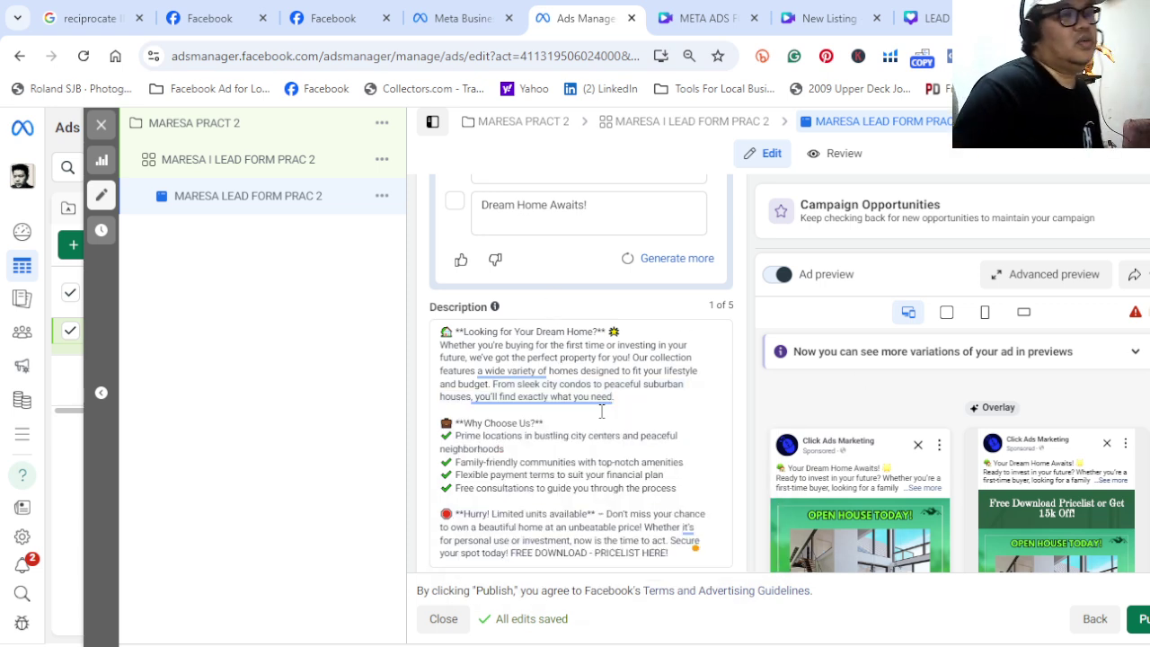
mouse_move(595, 401)
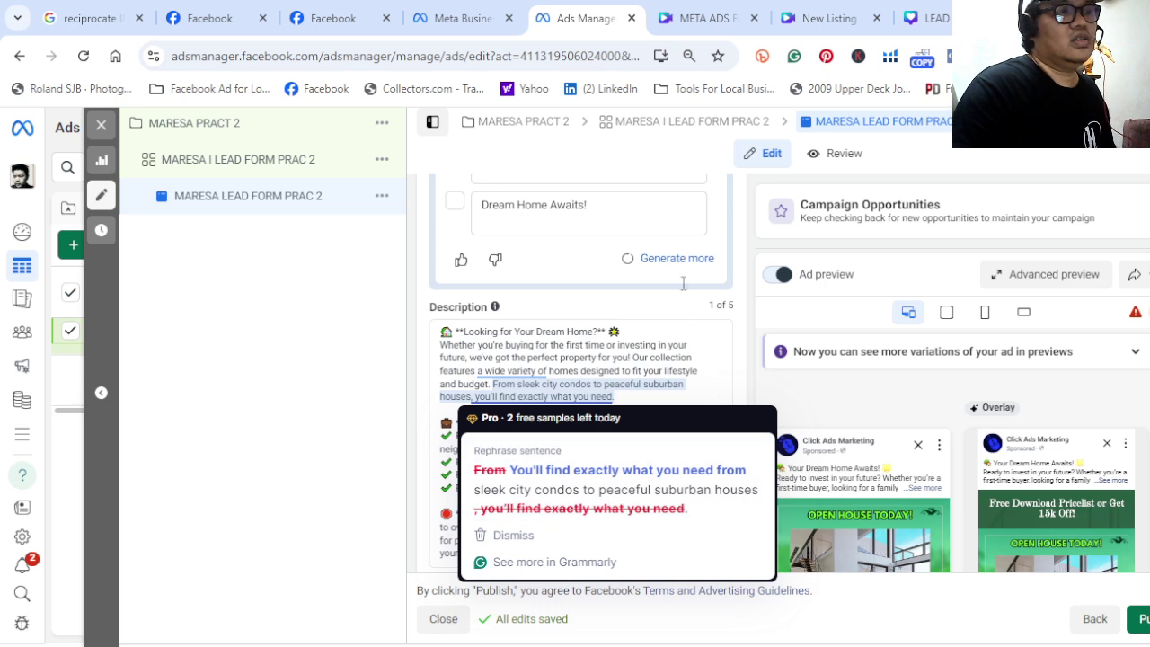
Switch to the Lead Ads Forms list in Meta Business Suite and reload it to check for the newly created form
click(463, 18)
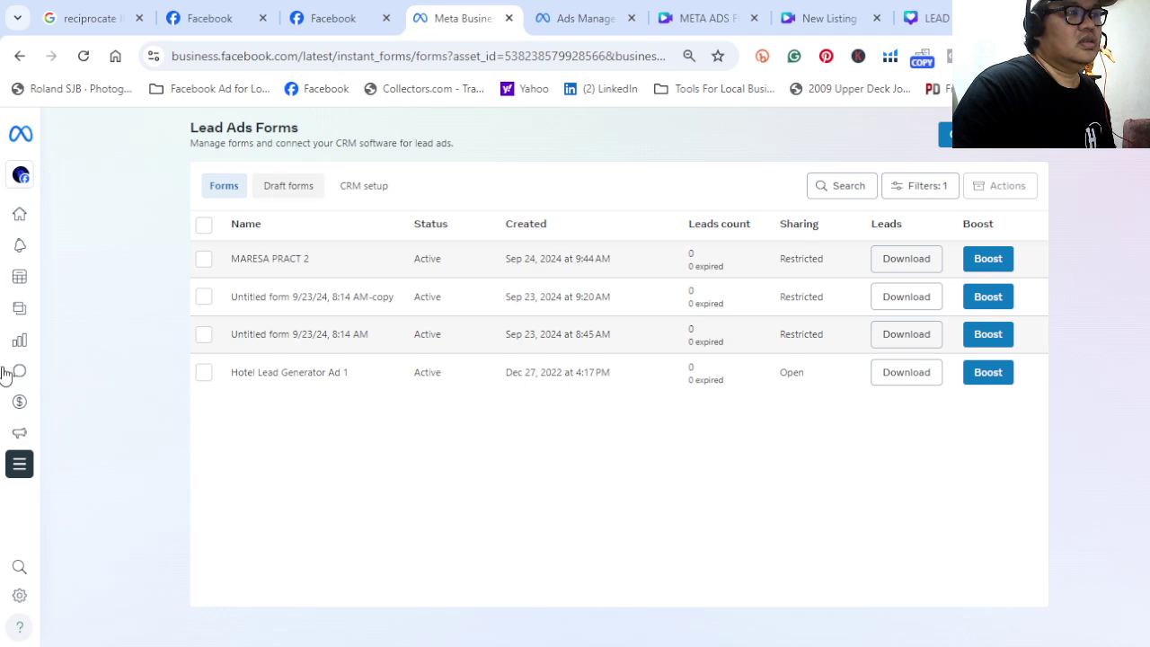
mouse_move(18, 463)
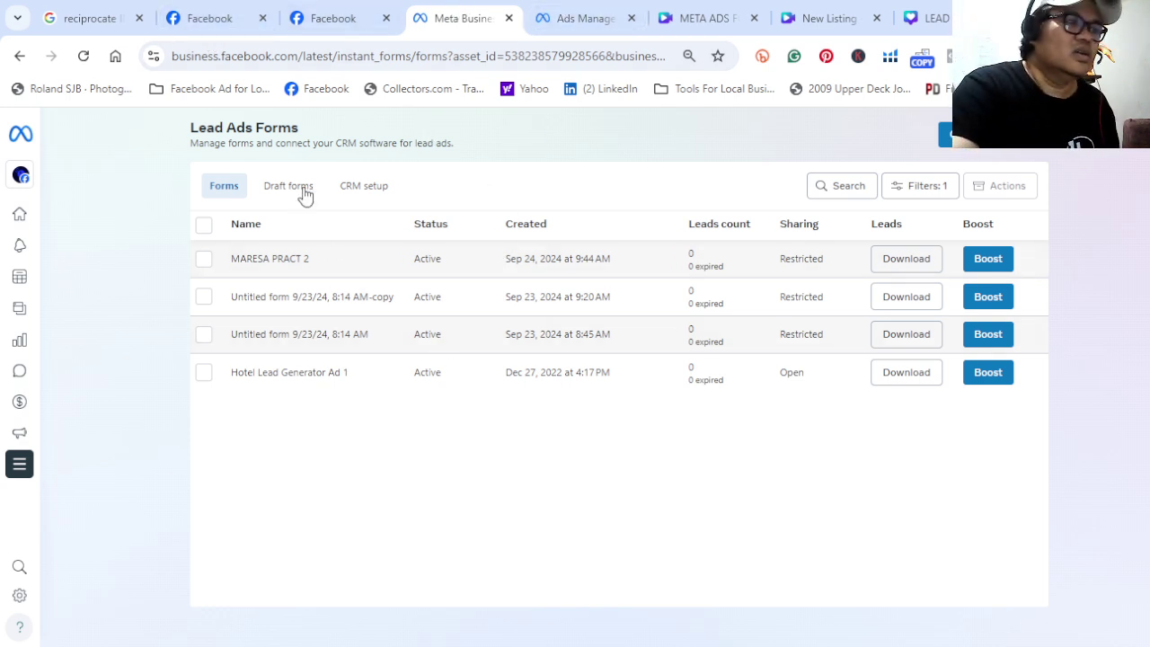
click(85, 59)
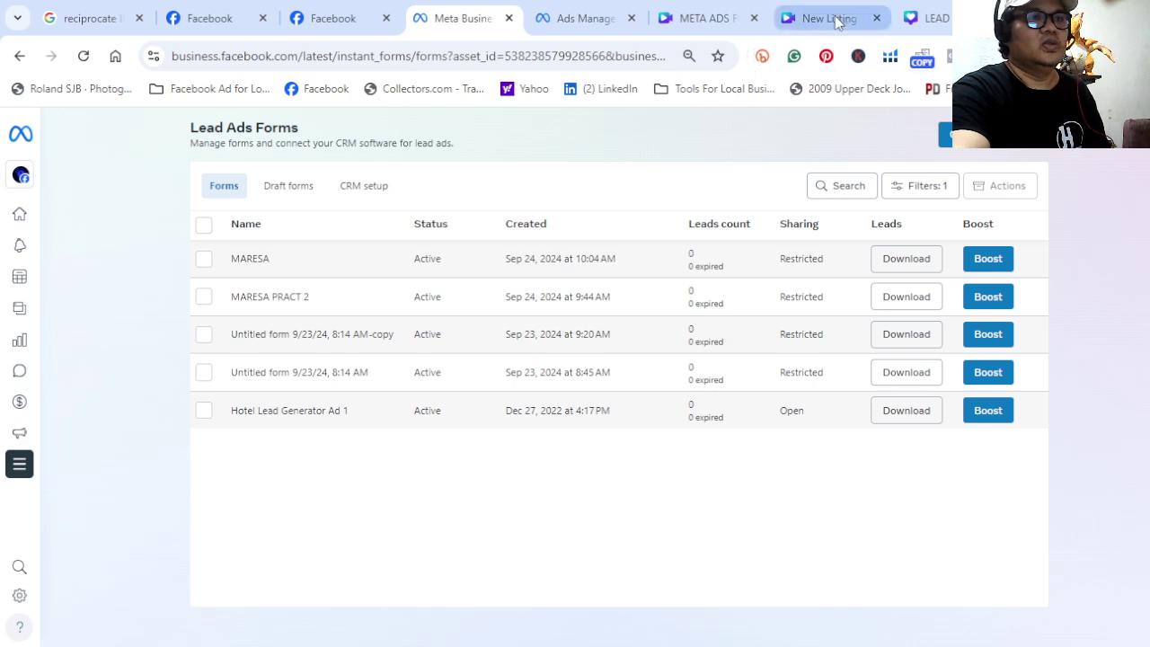
Switch to the Canva presentation META ADS FOR REAL ESTATE SALE AGENTS and look through its slides back to the "How Lead Form Works" mindmap
click(696, 25)
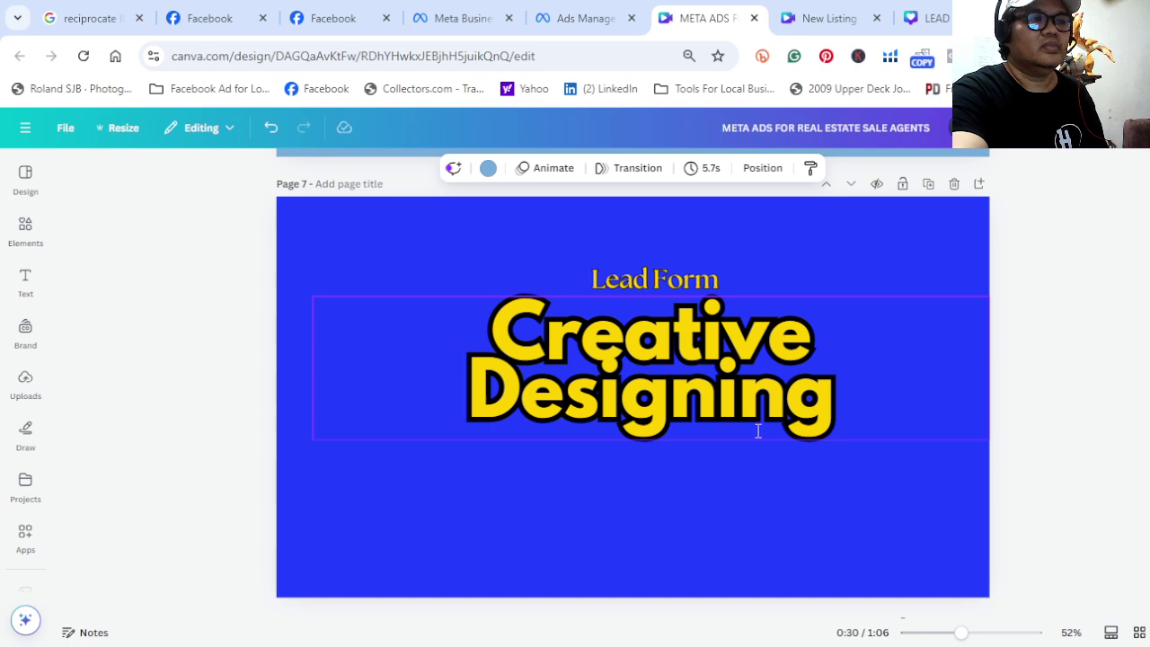
scroll(828, 301, up, 5)
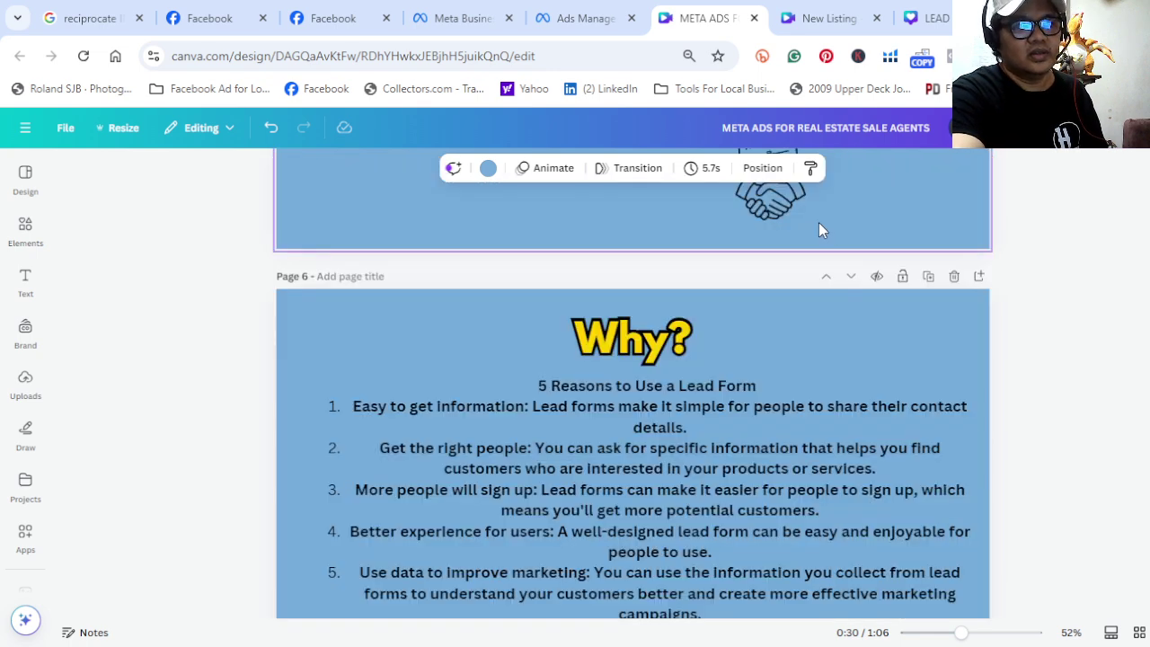
scroll(781, 278, up, 5)
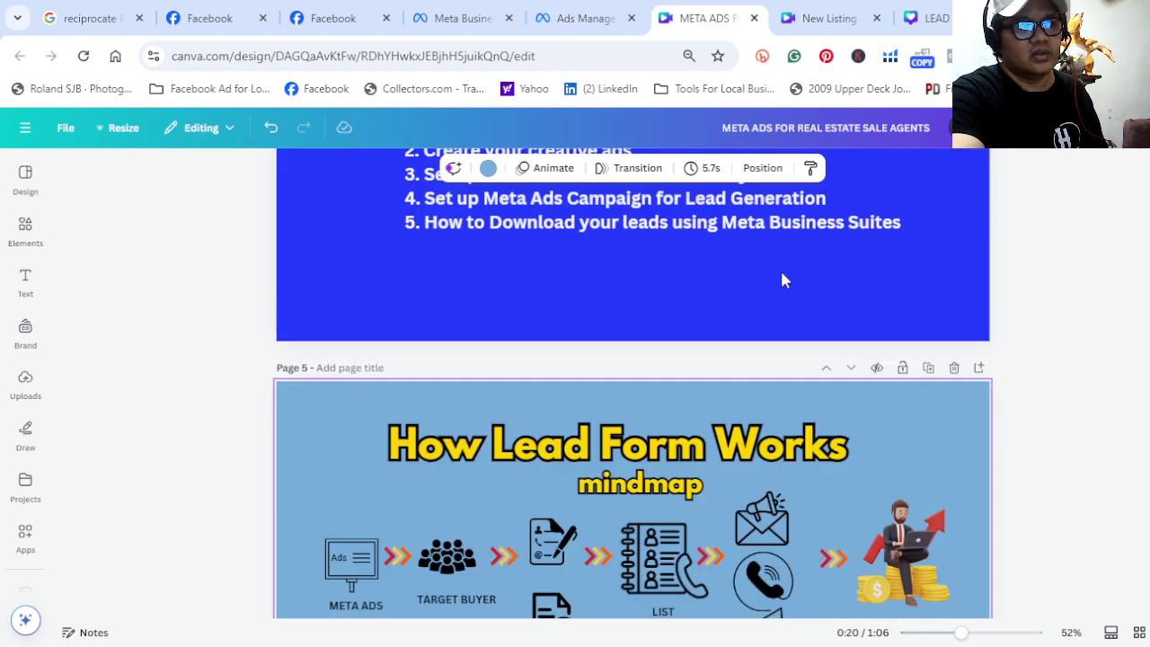
scroll(781, 280, up, 1)
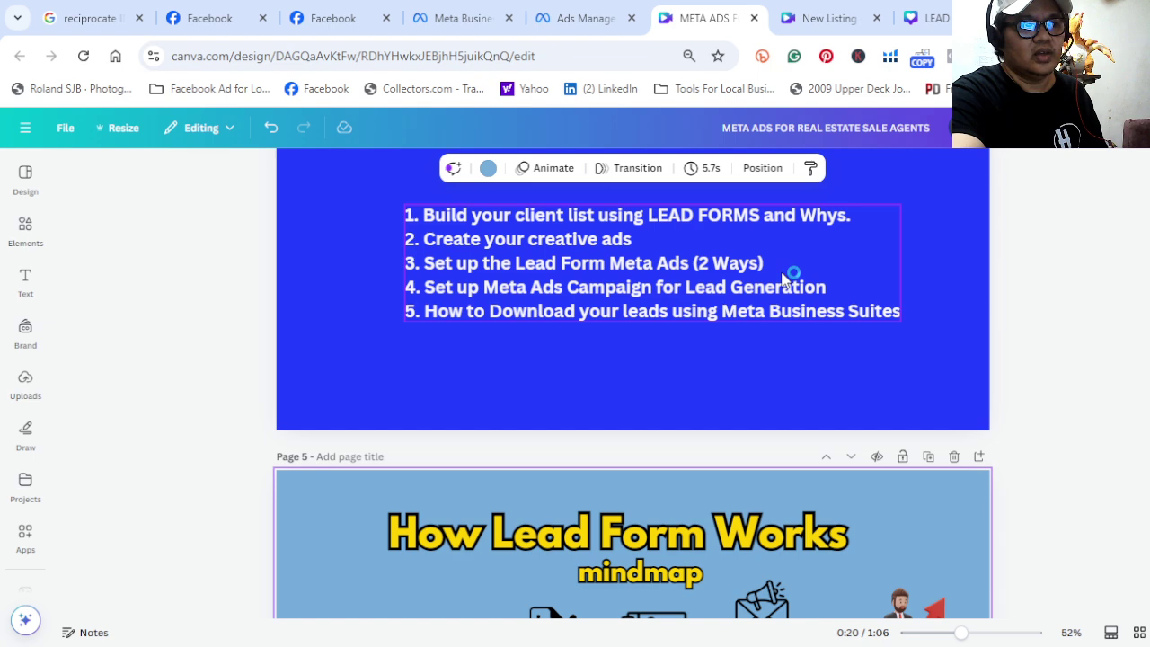
scroll(783, 278, up, 5)
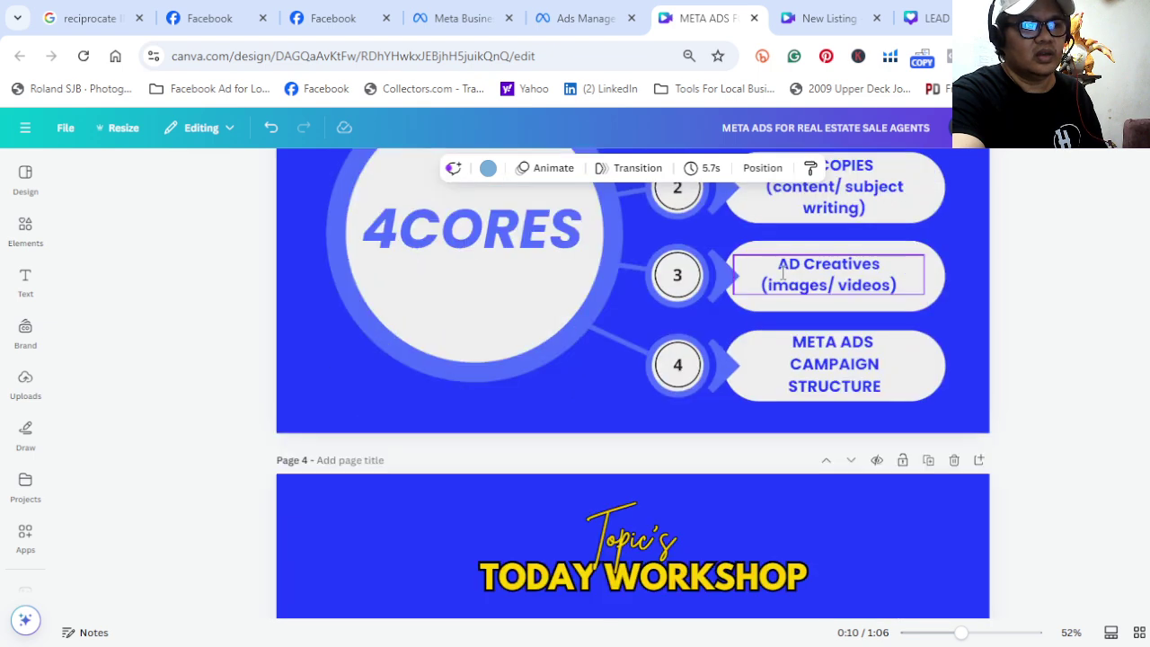
scroll(867, 274, up, 7)
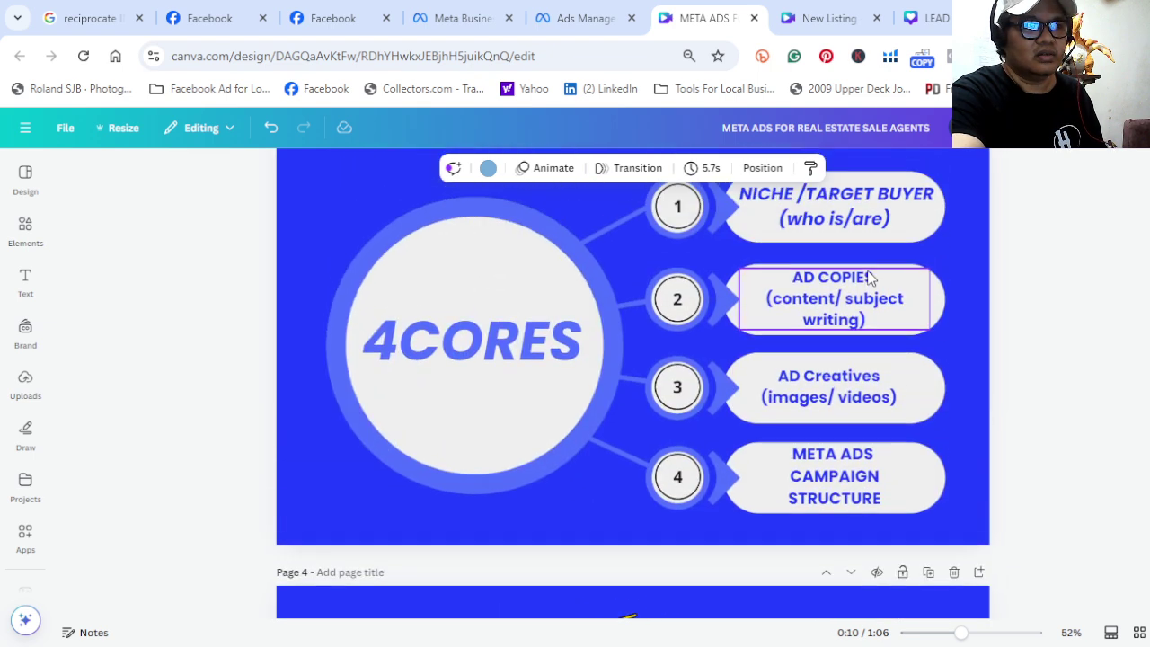
scroll(900, 264, up, 5)
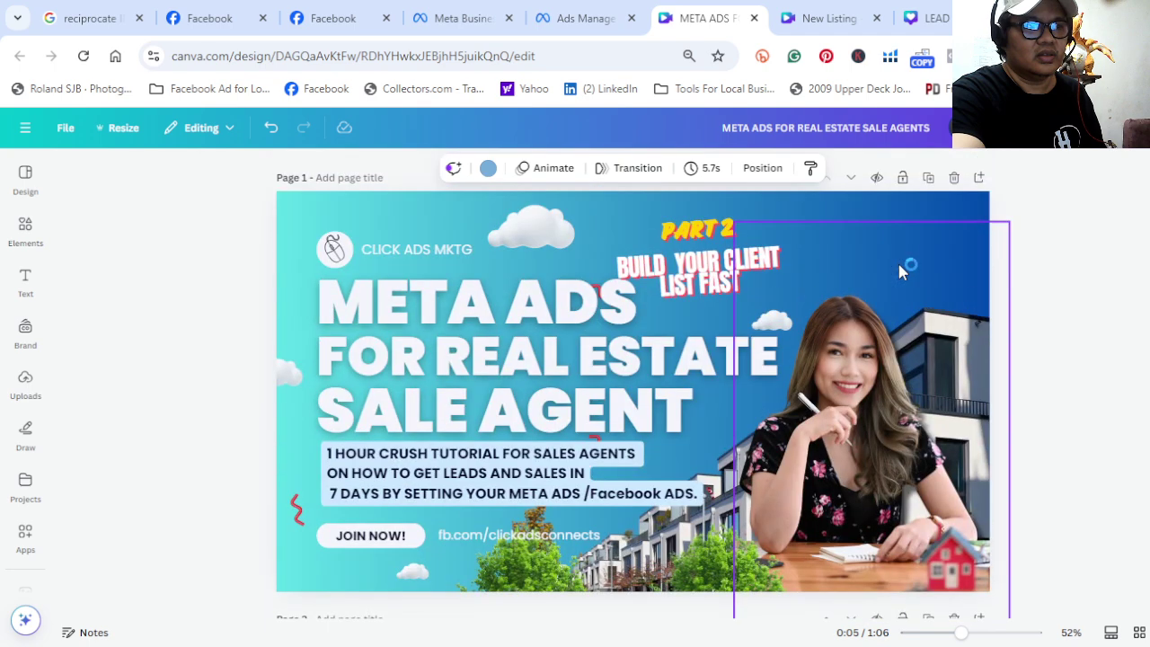
scroll(903, 267, down, 7)
scroll(903, 269, down, 7)
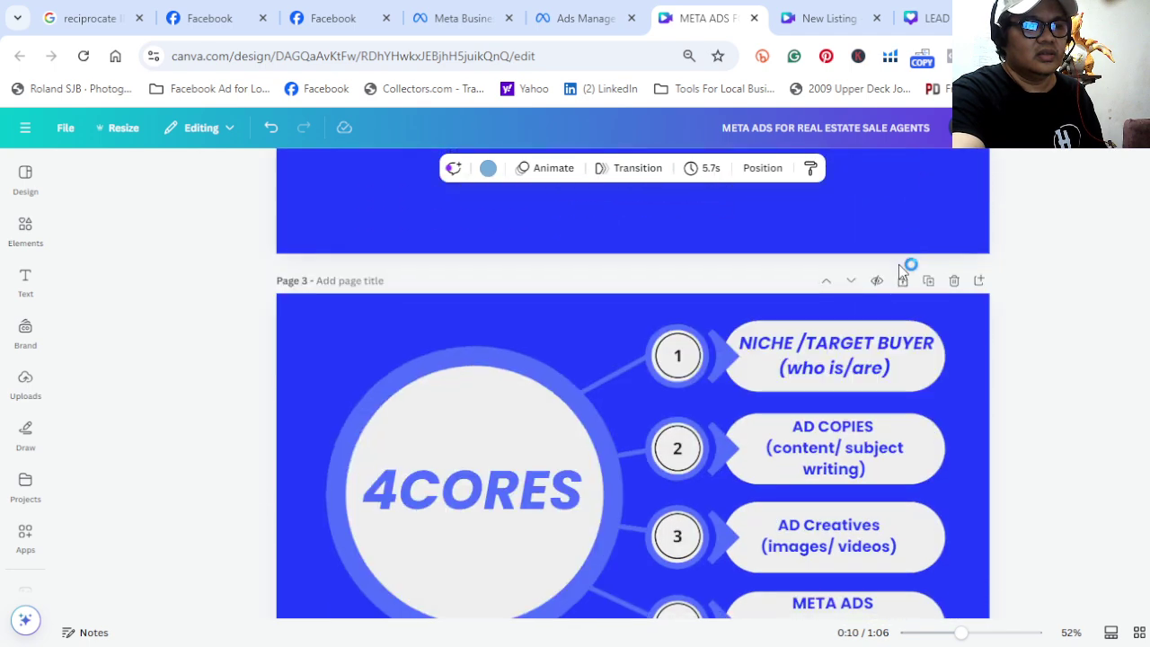
scroll(902, 271, down, 2)
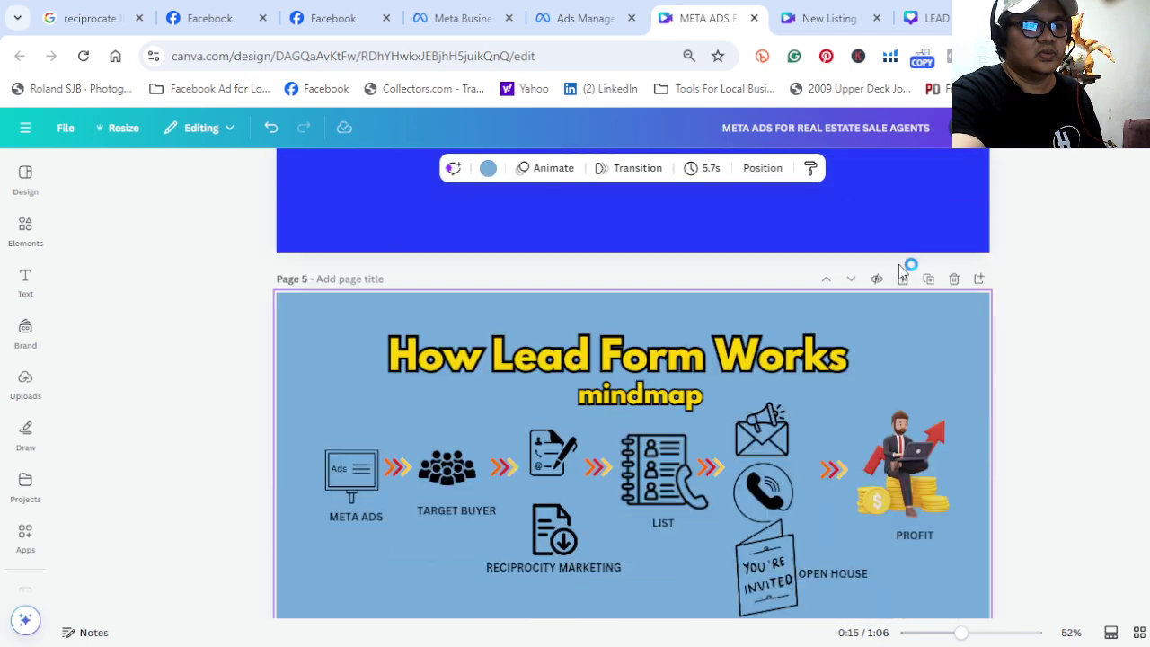
scroll(902, 271, down, 1)
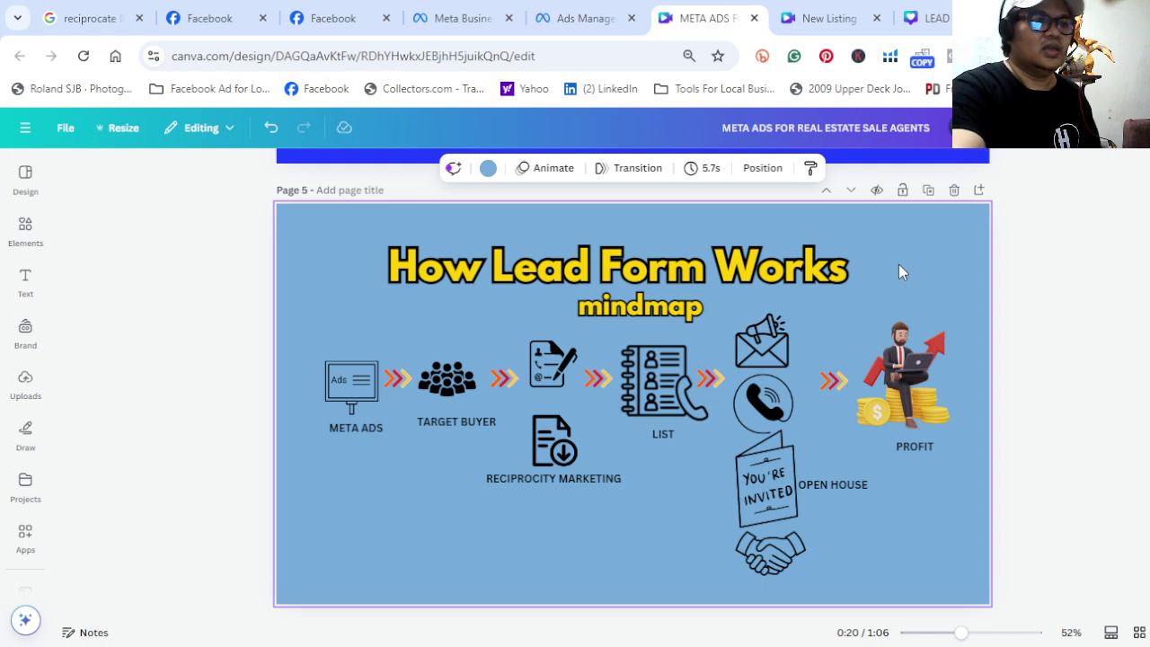